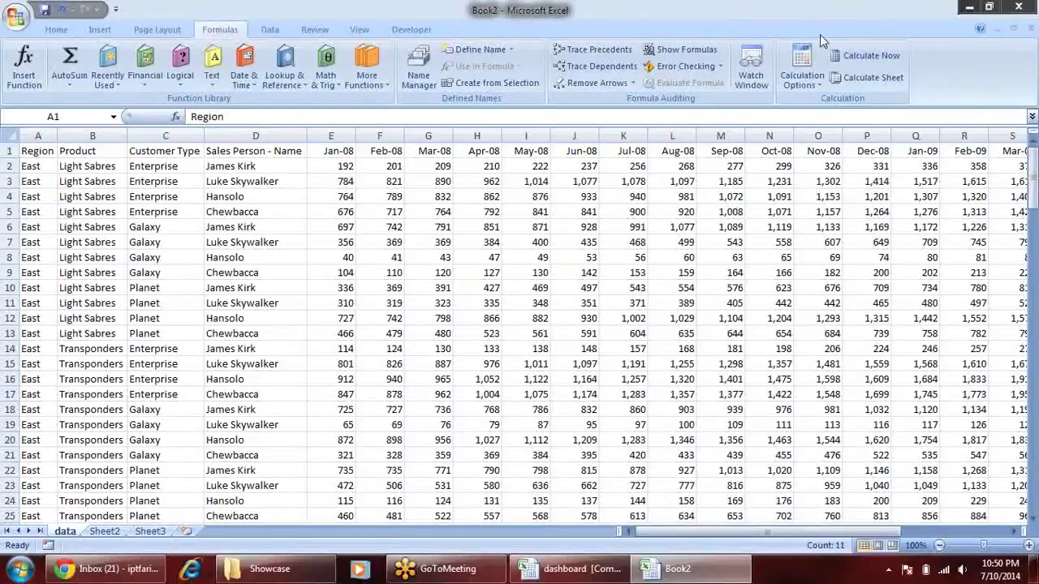
In Book2, select the product, customer type and salesperson columns and the month headers.
{"action": "left_click", "coordinate": [92, 167]}
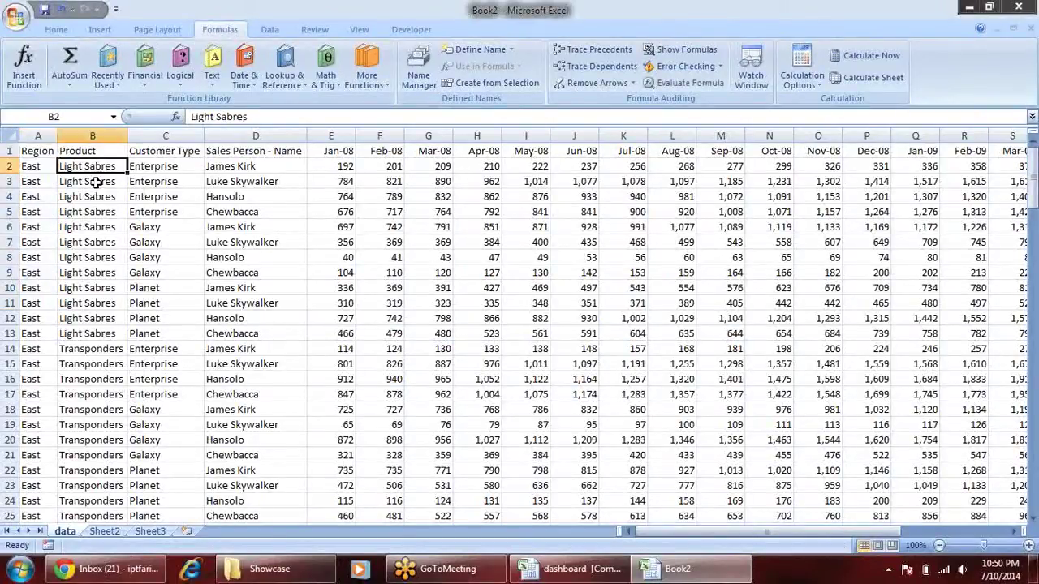
{"action": "left_click_drag", "start_coordinate": [89, 212], "coordinate": [89, 288]}
{"action": "left_click_drag", "start_coordinate": [167, 153], "coordinate": [169, 285]}
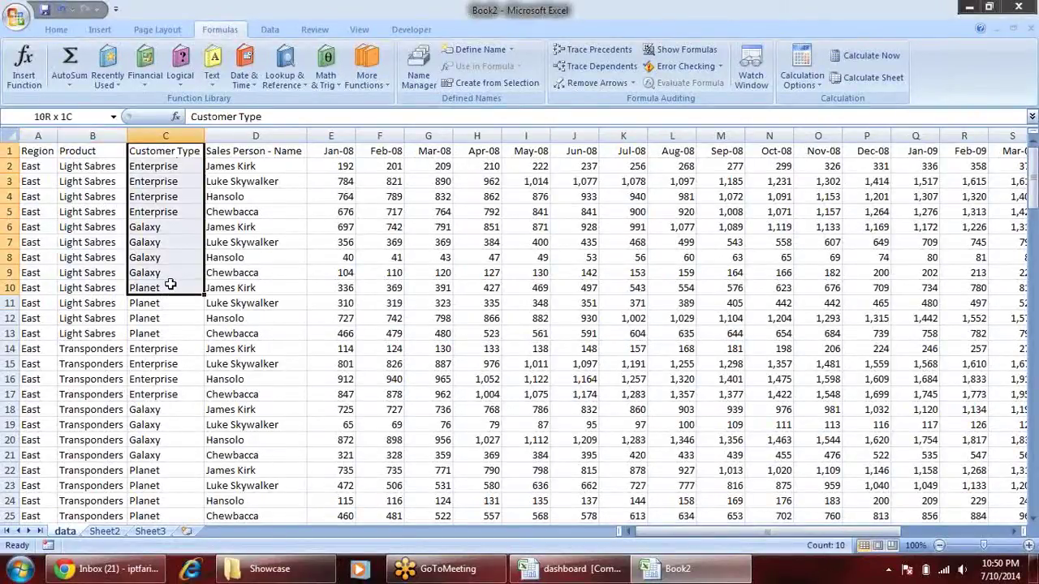
{"action": "left_click_drag", "start_coordinate": [274, 167], "coordinate": [274, 318]}
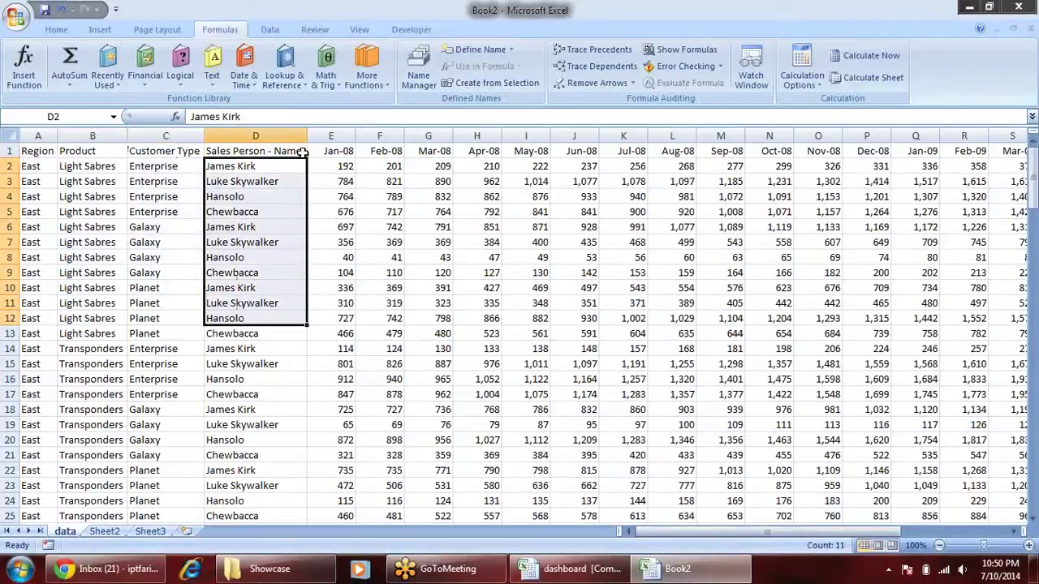
{"action": "left_click_drag", "start_coordinate": [330, 152], "coordinate": [1031, 134]}
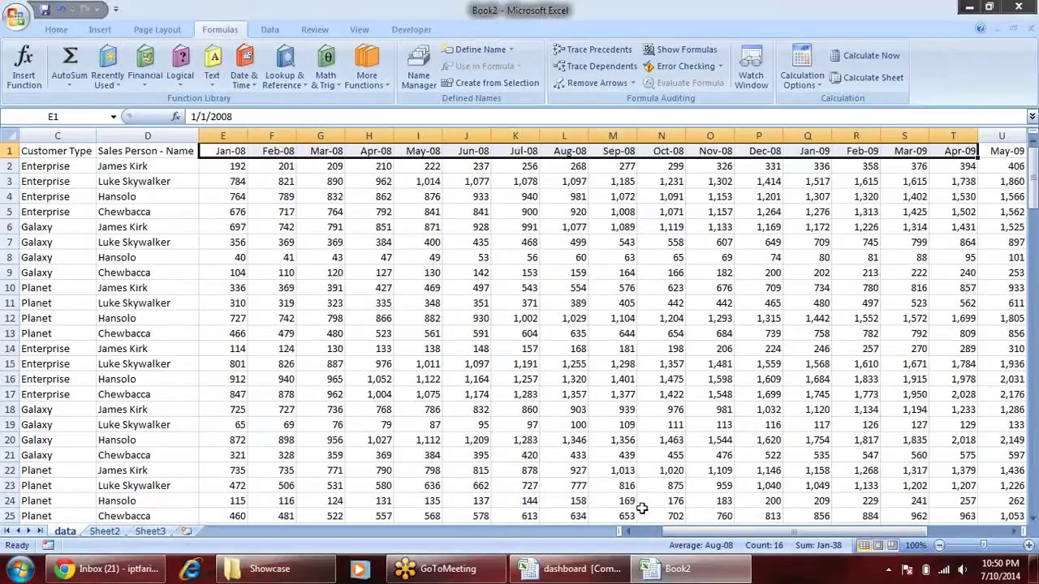
{"action": "left_click_drag", "start_coordinate": [690, 532], "coordinate": [640, 532]}
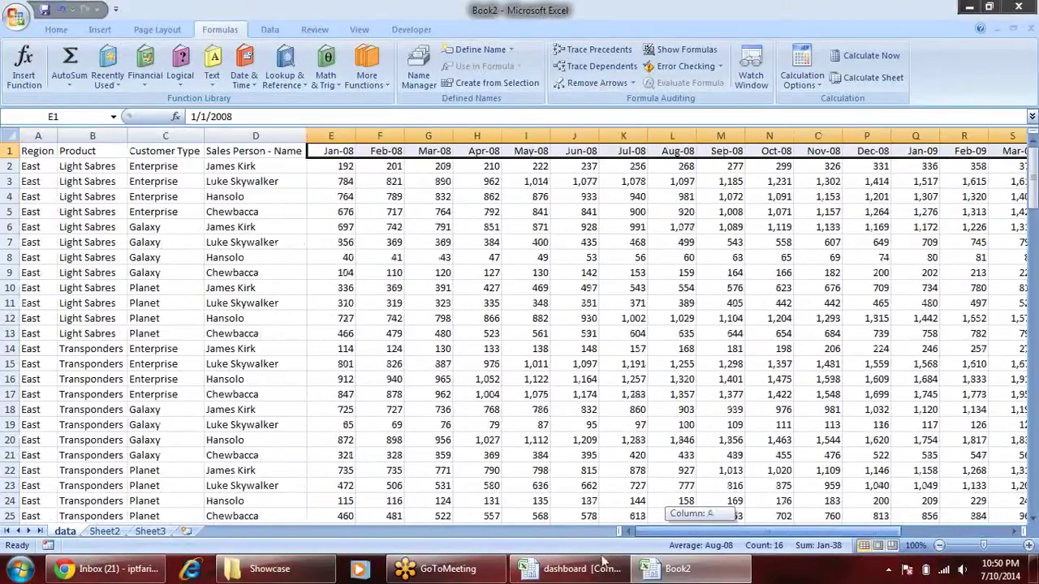
Check the Feb-08 sales figures 821 and 742 and the East region cell A4.
{"action": "left_click", "coordinate": [364, 180]}
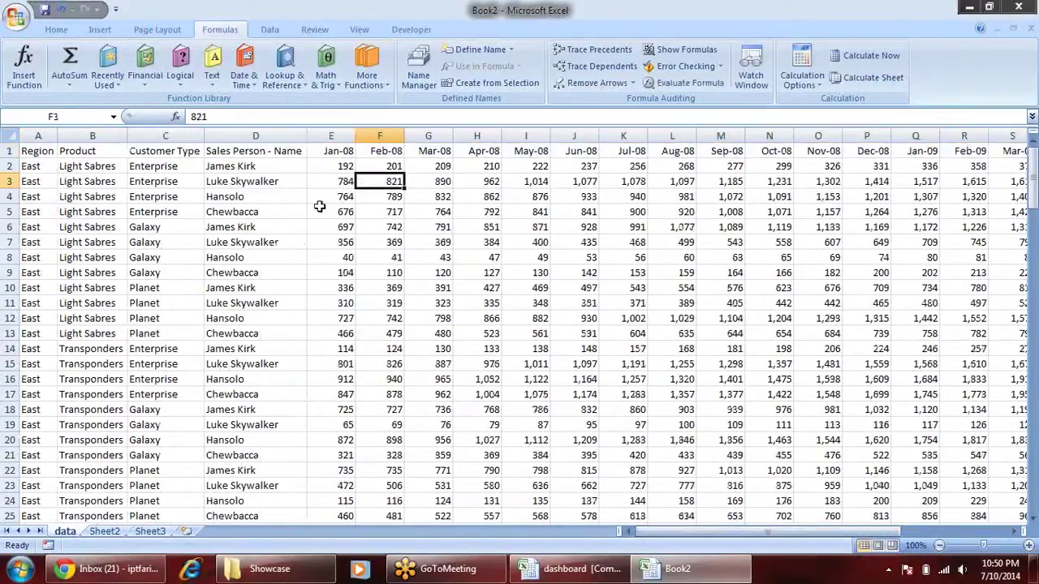
{"action": "left_click", "coordinate": [154, 166]}
{"action": "key", "text": "Left"}
{"action": "left_click", "coordinate": [31, 199]}
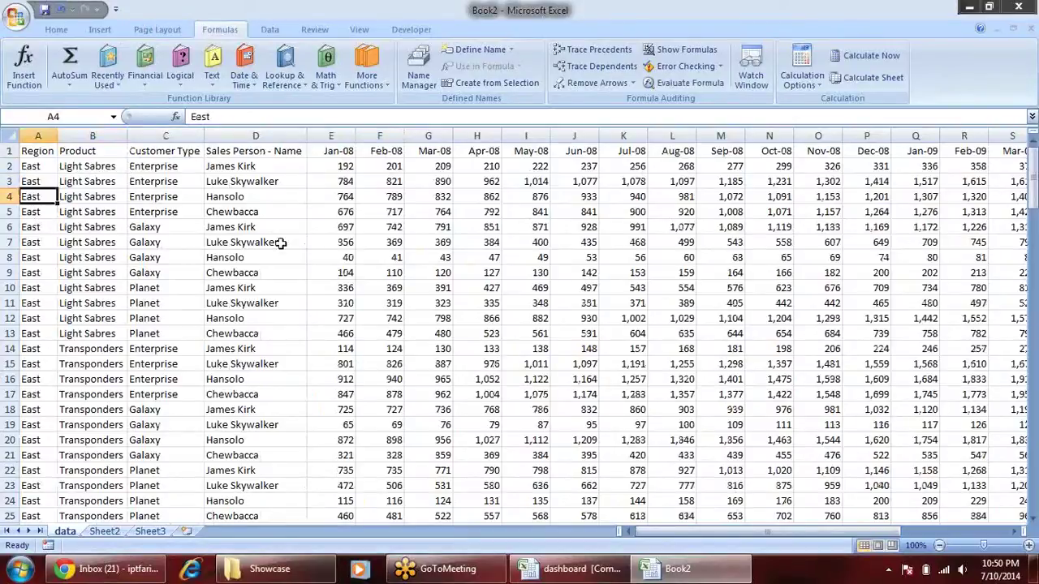
{"action": "left_click", "coordinate": [397, 229]}
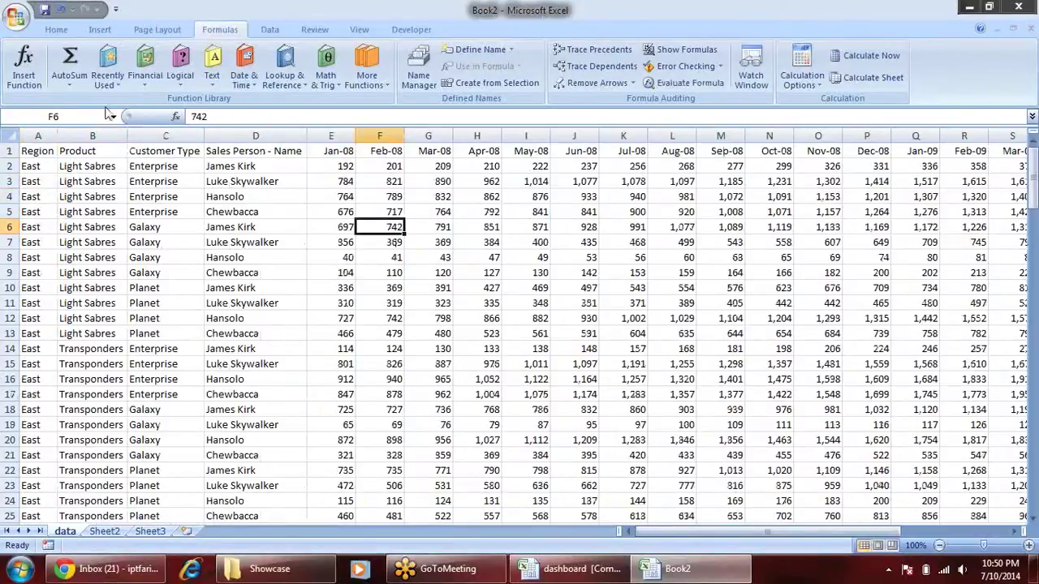
Scroll through the data rows, then switch to the dashboard workbook.
{"action": "scroll", "coordinate": [262, 182], "scroll_direction": "down", "scroll_amount": 1}
{"action": "scroll", "coordinate": [349, 175], "scroll_direction": "down", "scroll_amount": 2}
{"action": "scroll", "coordinate": [280, 158], "scroll_direction": "down", "scroll_amount": 7}
{"action": "scroll", "coordinate": [280, 159], "scroll_direction": "down", "scroll_amount": 5}
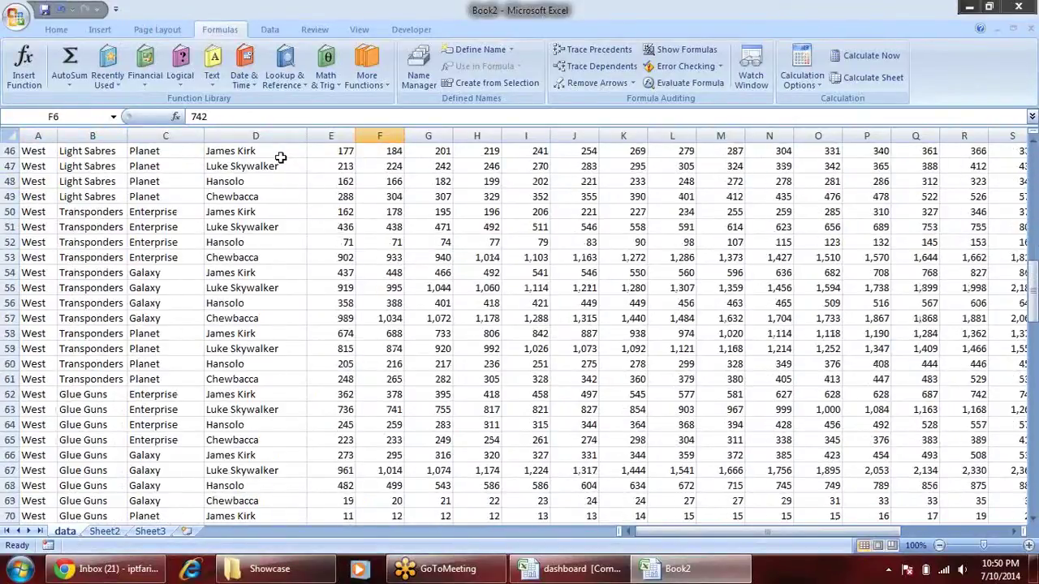
{"action": "scroll", "coordinate": [280, 158], "scroll_direction": "up", "scroll_amount": 6}
{"action": "scroll", "coordinate": [280, 158], "scroll_direction": "up", "scroll_amount": 5}
{"action": "scroll", "coordinate": [280, 159], "scroll_direction": "up", "scroll_amount": 4}
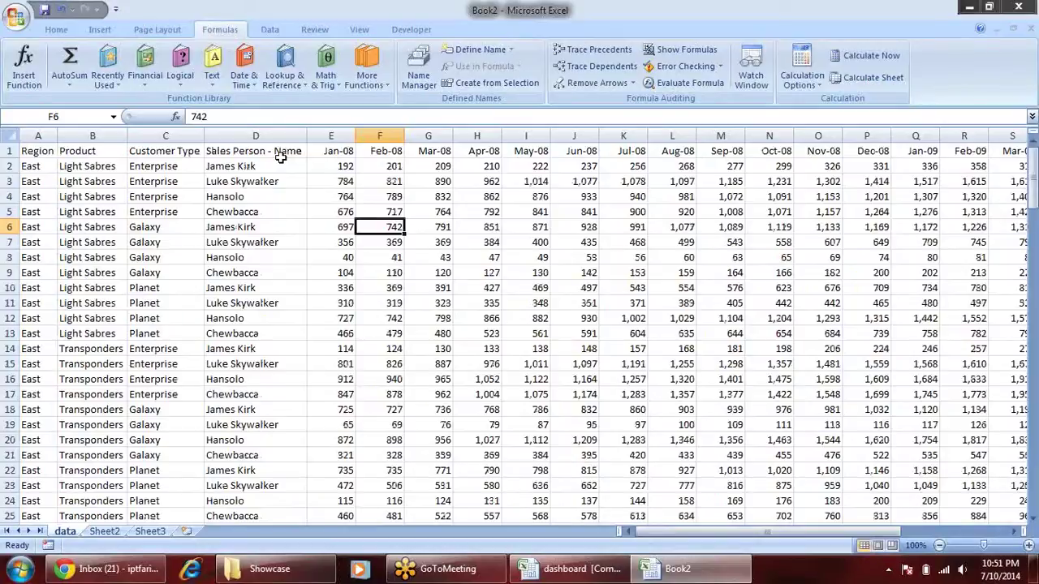
{"action": "scroll", "coordinate": [280, 158], "scroll_direction": "down", "scroll_amount": 1}
{"action": "scroll", "coordinate": [280, 158], "scroll_direction": "down", "scroll_amount": 4}
{"action": "scroll", "coordinate": [280, 158], "scroll_direction": "down", "scroll_amount": 5}
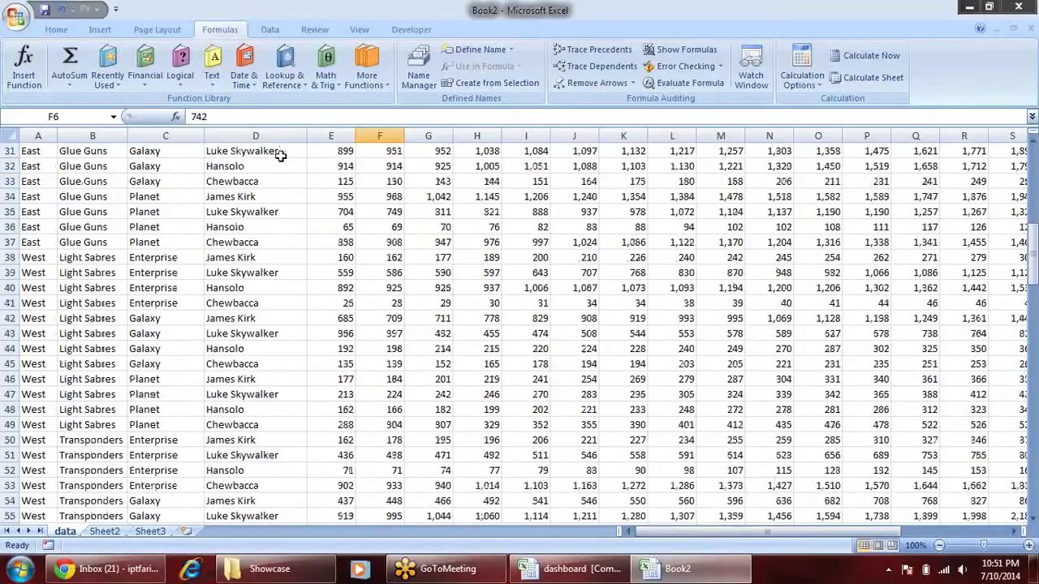
{"action": "scroll", "coordinate": [280, 155], "scroll_direction": "up", "scroll_amount": 5}
{"action": "scroll", "coordinate": [280, 156], "scroll_direction": "up", "scroll_amount": 5}
{"action": "key", "text": "ctrl+Tab"}
On the Dashboard sheet, inspect the sales column chart's Aug-08 point and compare with Book2.
{"action": "left_click", "coordinate": [124, 531]}
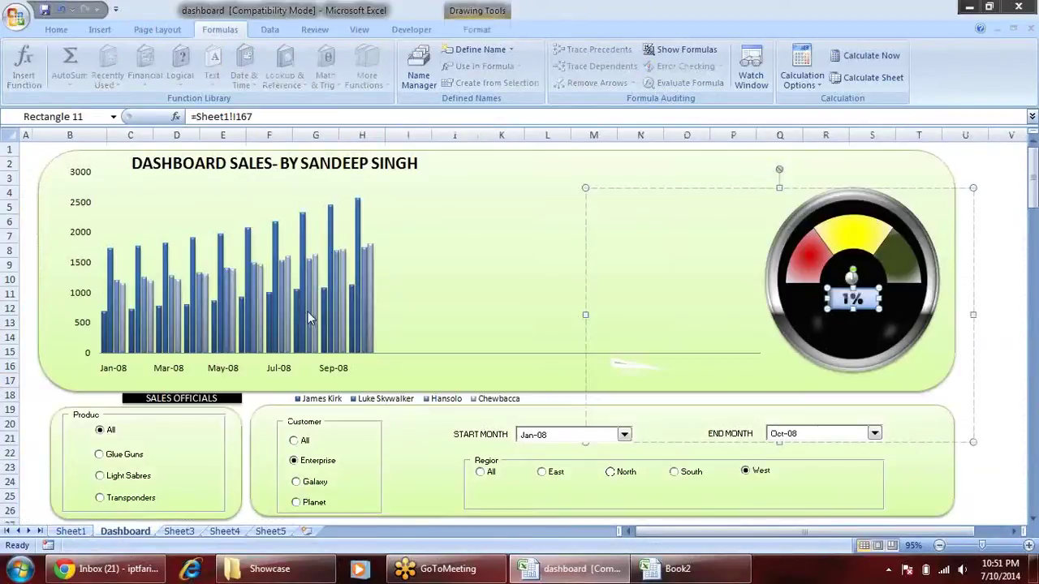
{"action": "left_click", "coordinate": [339, 275]}
{"action": "mouse_move", "coordinate": [301, 292]}
{"action": "left_click", "coordinate": [311, 283]}
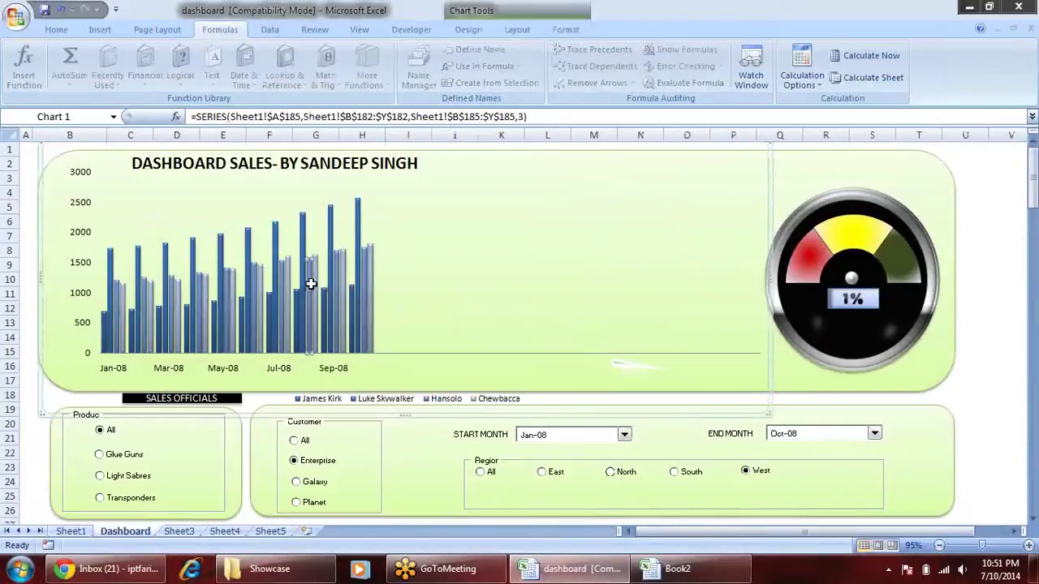
{"action": "key", "text": "alt+Tab"}
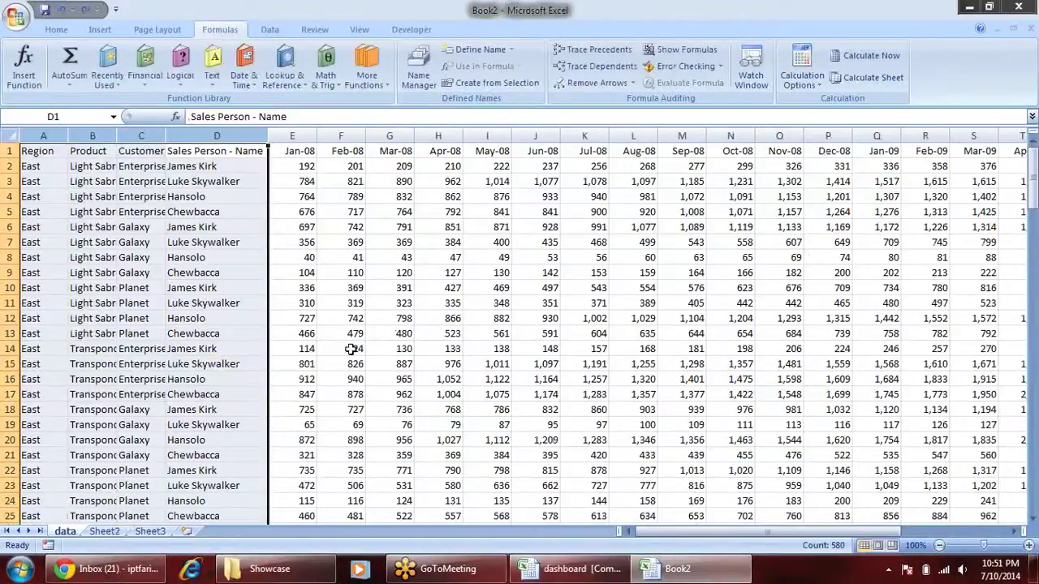
{"action": "key", "text": "alt+Tab"}
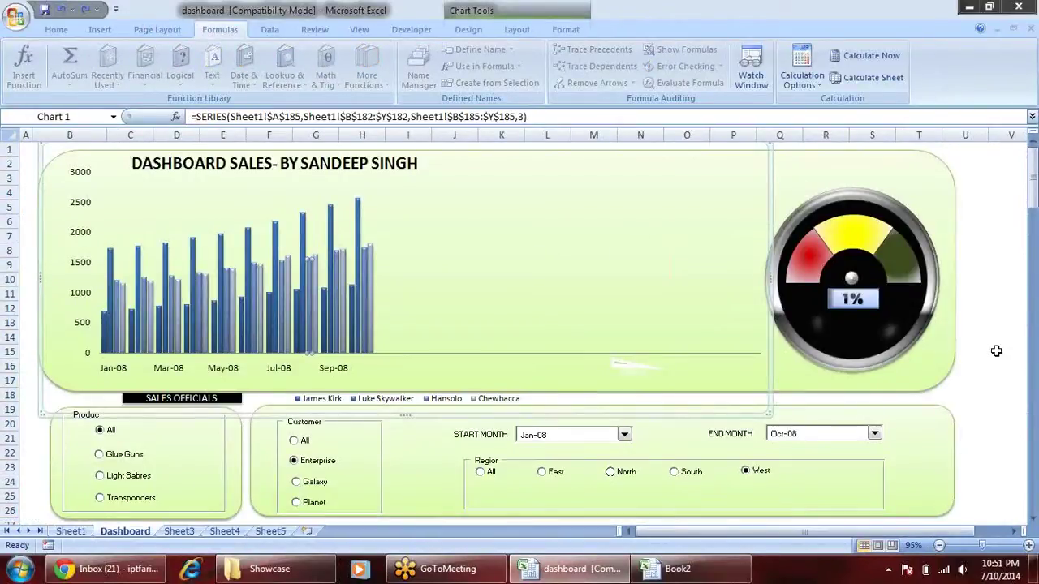
Filter the dashboard to Planet customers and set the end month to Oct-09.
{"action": "left_click", "coordinate": [296, 459]}
{"action": "left_click", "coordinate": [309, 481]}
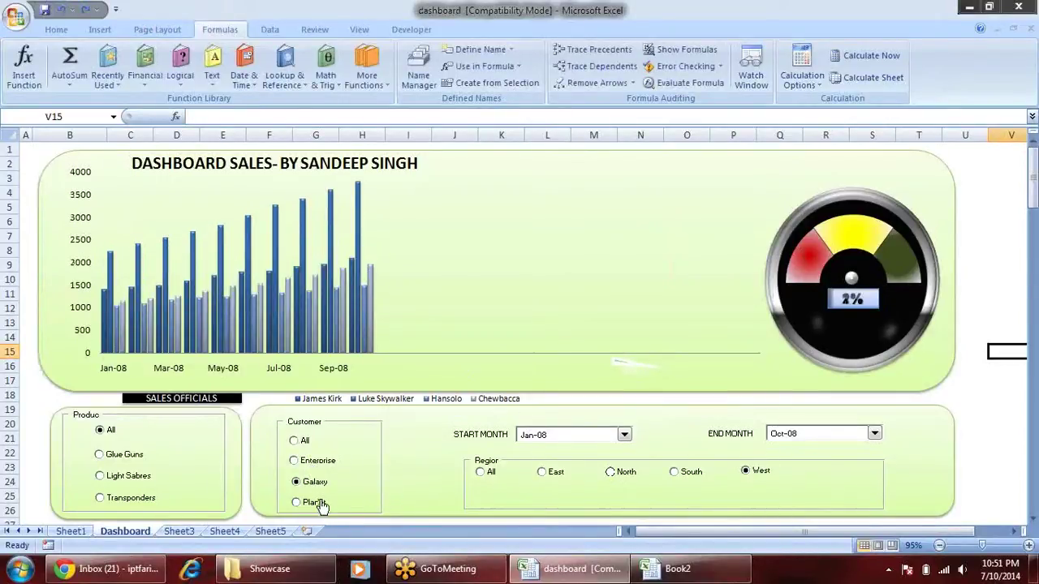
{"action": "left_click", "coordinate": [318, 502]}
{"action": "left_click", "coordinate": [875, 431]}
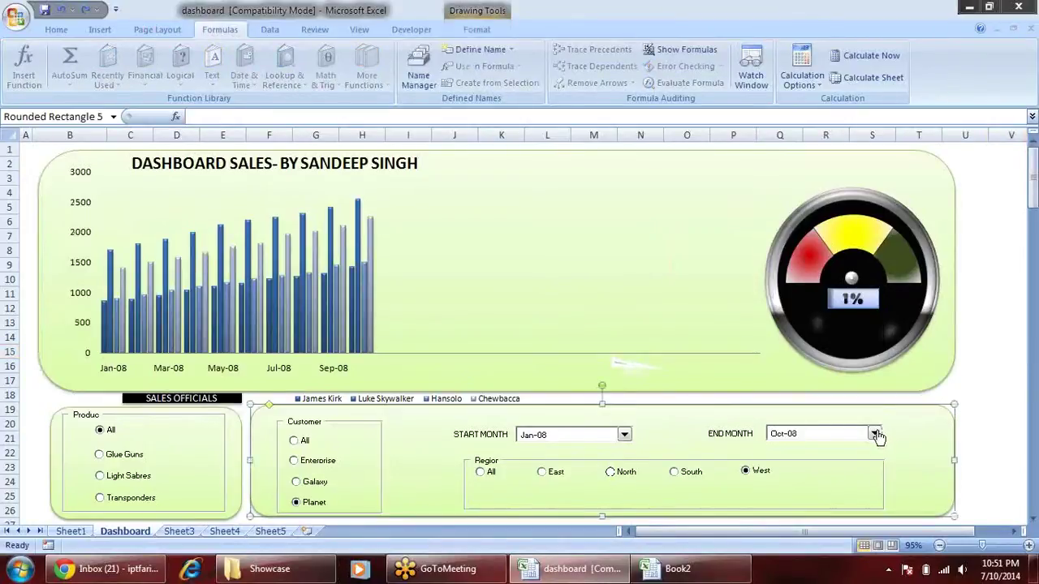
{"action": "left_click", "coordinate": [873, 434]}
{"action": "left_click", "coordinate": [832, 403]}
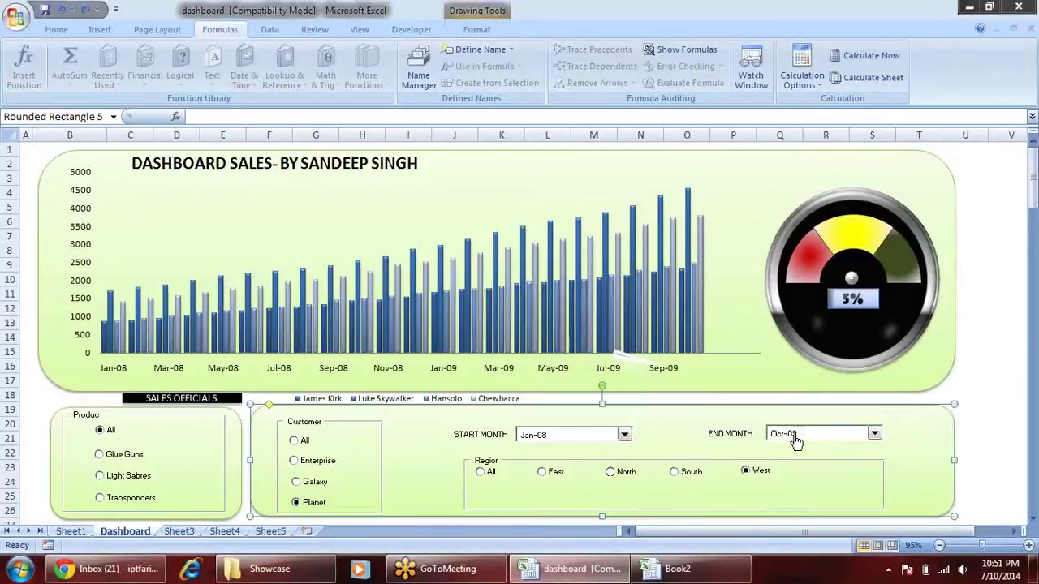
Try the All, East, North and South regions, settle on West, then view Sheet3 and Sheet1.
{"action": "left_click", "coordinate": [485, 473]}
{"action": "left_click", "coordinate": [544, 472]}
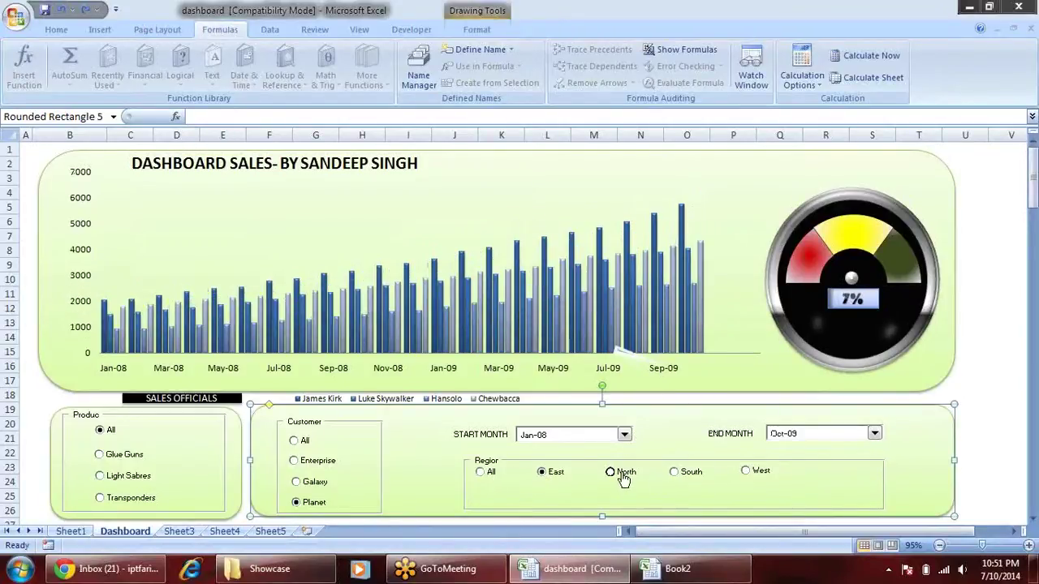
{"action": "left_click", "coordinate": [622, 476]}
{"action": "left_click", "coordinate": [682, 474]}
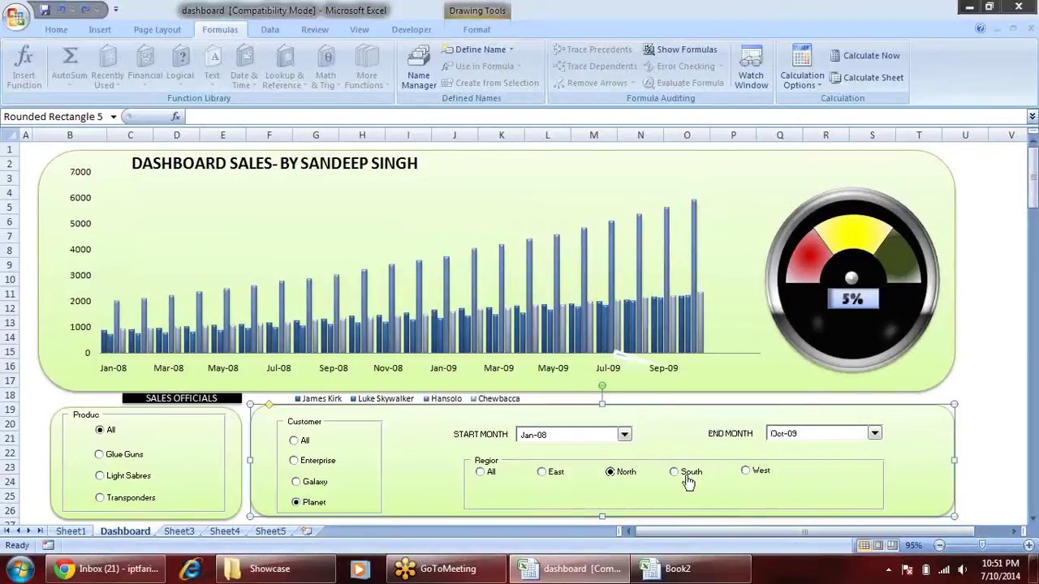
{"action": "left_click", "coordinate": [748, 473]}
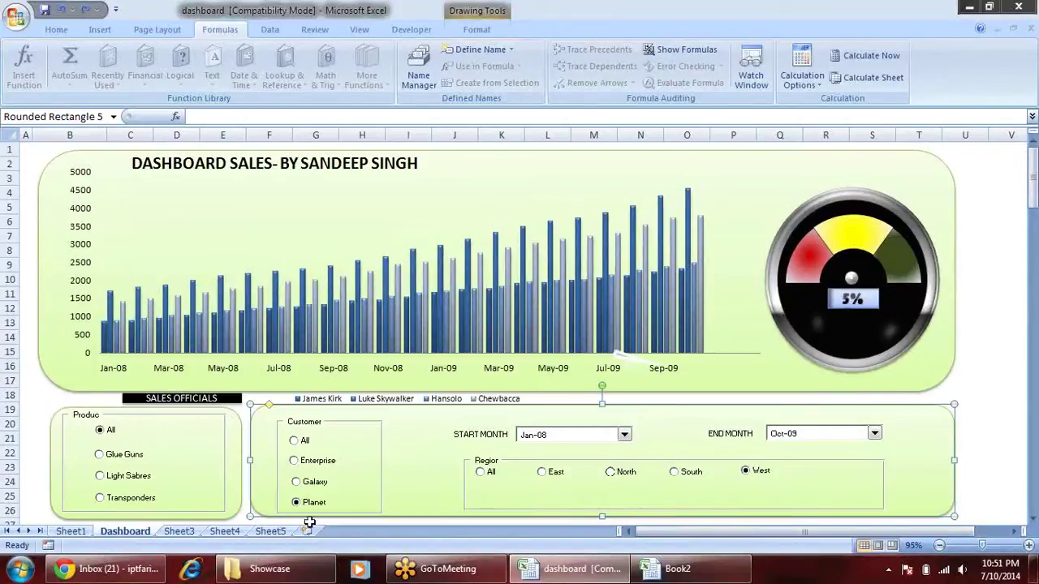
{"action": "left_click", "coordinate": [179, 530]}
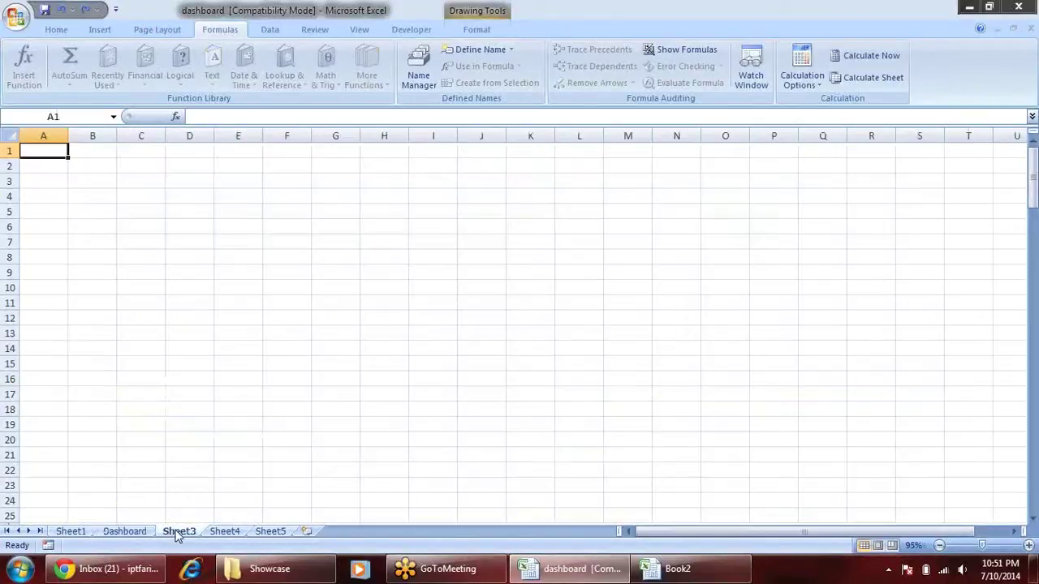
{"action": "left_click", "coordinate": [71, 531]}
Scroll down Sheet1 to the salesperson summary table around row 149.
{"action": "scroll", "coordinate": [130, 408], "scroll_direction": "down", "scroll_amount": 7}
{"action": "scroll", "coordinate": [130, 408], "scroll_direction": "down", "scroll_amount": 7}
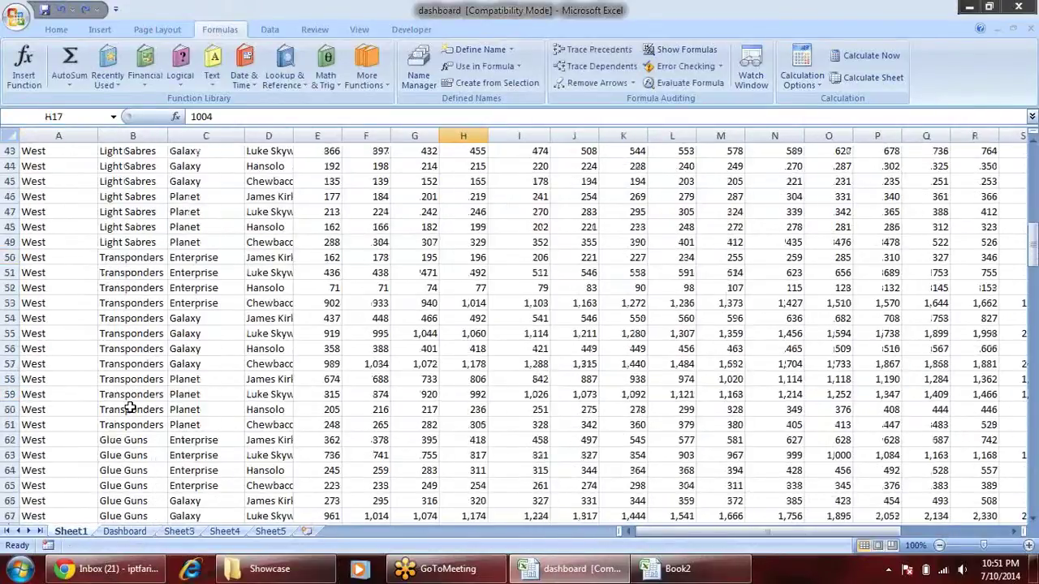
{"action": "scroll", "coordinate": [130, 408], "scroll_direction": "down", "scroll_amount": 4}
{"action": "scroll", "coordinate": [130, 408], "scroll_direction": "down", "scroll_amount": 4}
{"action": "scroll", "coordinate": [131, 406], "scroll_direction": "down", "scroll_amount": 5}
{"action": "scroll", "coordinate": [134, 401], "scroll_direction": "down", "scroll_amount": 5}
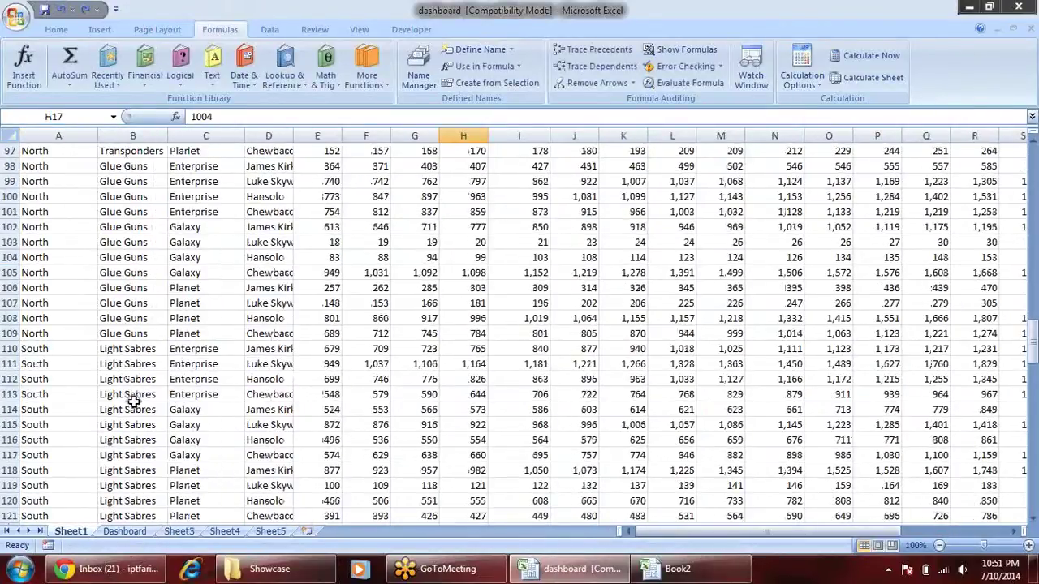
{"action": "scroll", "coordinate": [133, 402], "scroll_direction": "down", "scroll_amount": 2}
{"action": "scroll", "coordinate": [133, 401], "scroll_direction": "down", "scroll_amount": 9}
{"action": "scroll", "coordinate": [134, 401], "scroll_direction": "down", "scroll_amount": 2}
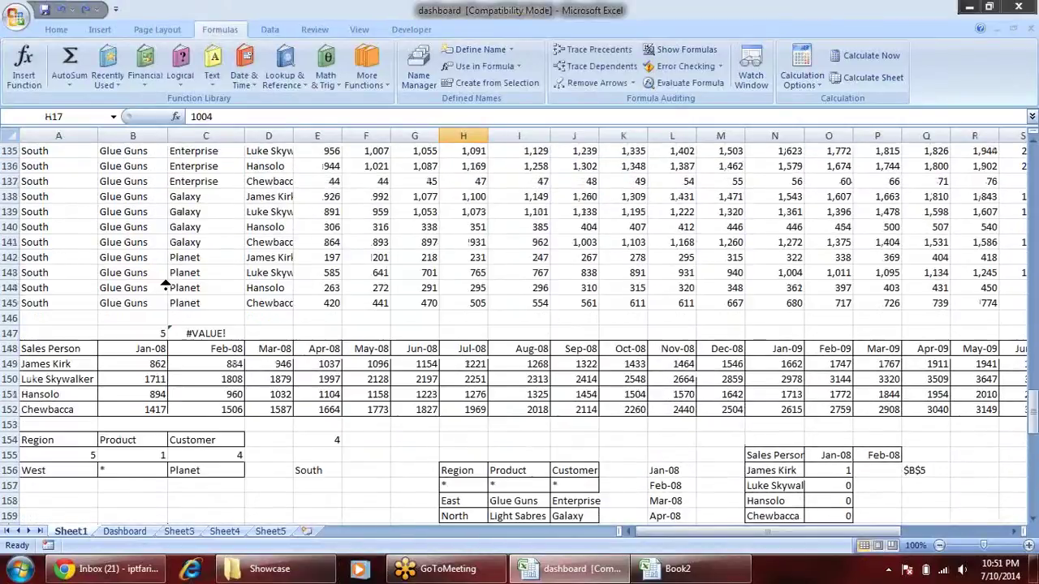
{"action": "scroll", "coordinate": [166, 285], "scroll_direction": "up", "scroll_amount": 5}
{"action": "scroll", "coordinate": [165, 286], "scroll_direction": "right", "scroll_amount": 1}
{"action": "scroll", "coordinate": [81, 441], "scroll_direction": "down", "scroll_amount": 2}
{"action": "scroll", "coordinate": [77, 438], "scroll_direction": "down", "scroll_amount": 7}
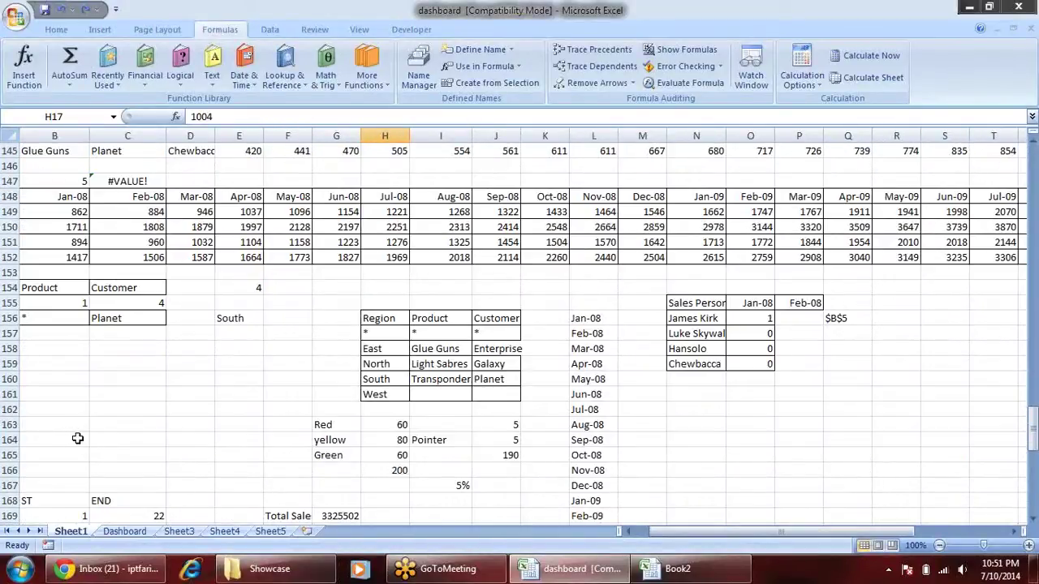
{"action": "left_click_drag", "start_coordinate": [691, 534], "coordinate": [649, 534]}
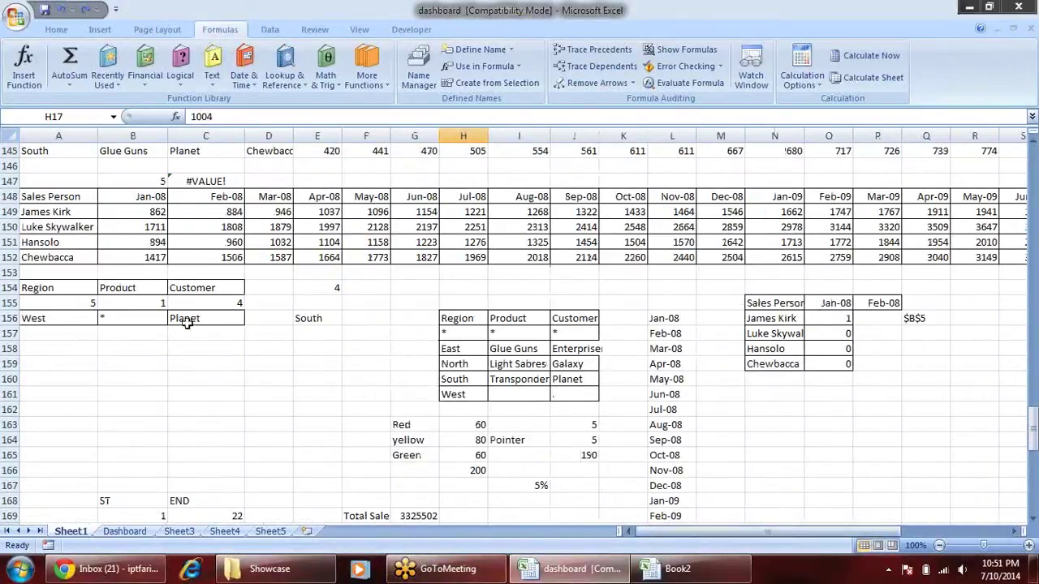
{"action": "scroll", "coordinate": [163, 345], "scroll_direction": "up", "scroll_amount": 3}
{"action": "scroll", "coordinate": [154, 355], "scroll_direction": "up", "scroll_amount": 1}
{"action": "scroll", "coordinate": [146, 359], "scroll_direction": "down", "scroll_amount": 2}
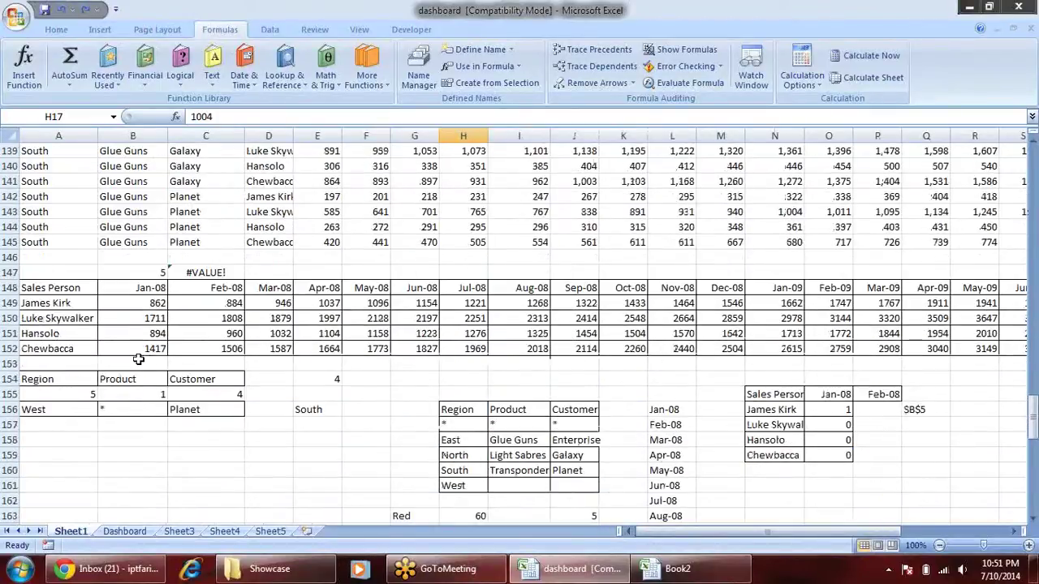
Inspect the SUMIFS totals in B149:G149 and the region index 5 in A155.
{"action": "left_click_drag", "start_coordinate": [51, 306], "coordinate": [52, 349]}
{"action": "left_click_drag", "start_coordinate": [150, 302], "coordinate": [328, 349]}
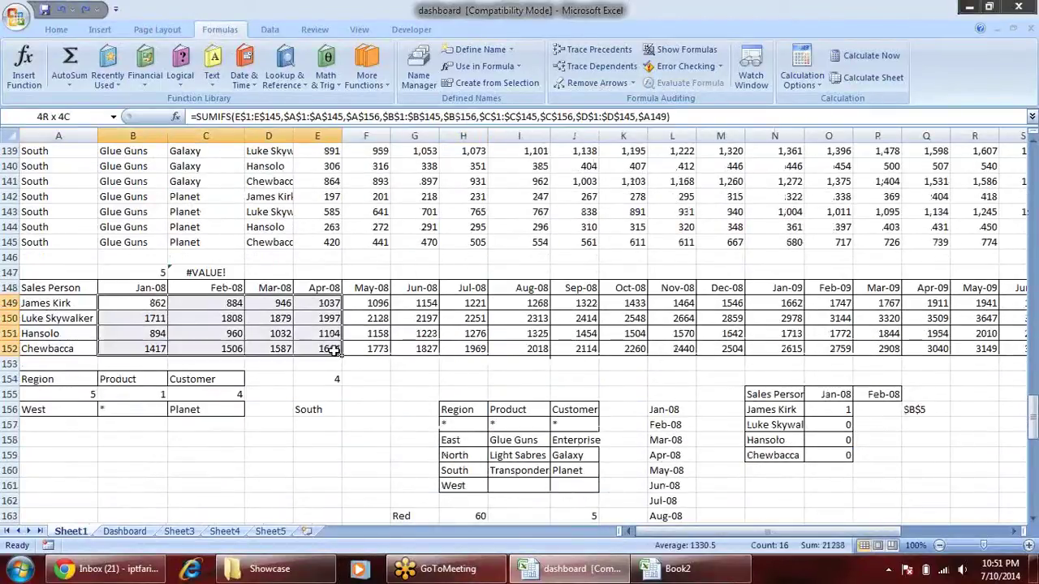
{"action": "left_click", "coordinate": [146, 302]}
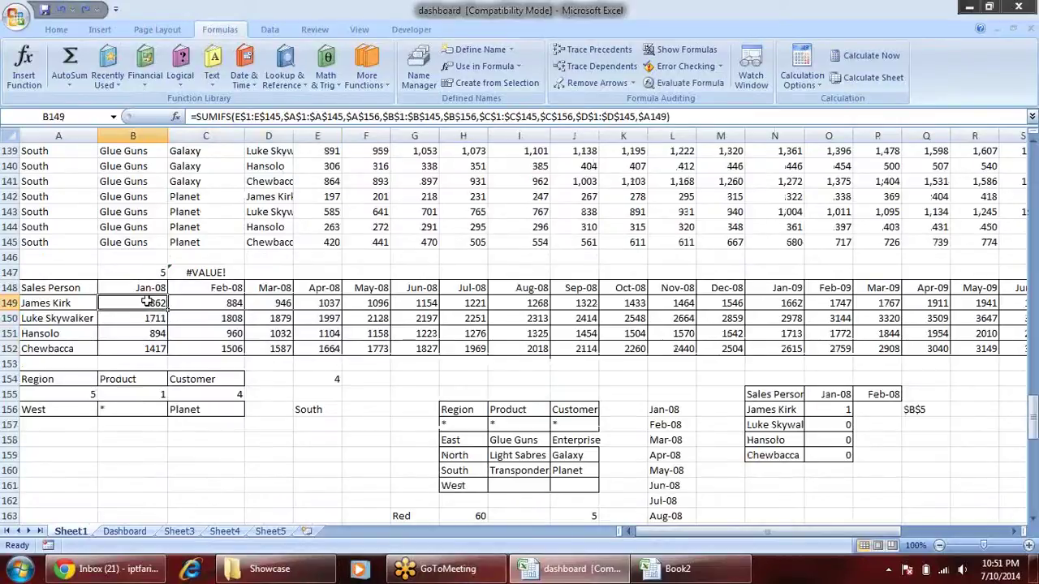
{"action": "left_click", "coordinate": [146, 288]}
{"action": "left_click", "coordinate": [148, 302]}
{"action": "left_click", "coordinate": [65, 302]}
{"action": "left_click", "coordinate": [154, 302]}
{"action": "left_click", "coordinate": [229, 307]}
{"action": "left_click", "coordinate": [312, 302]}
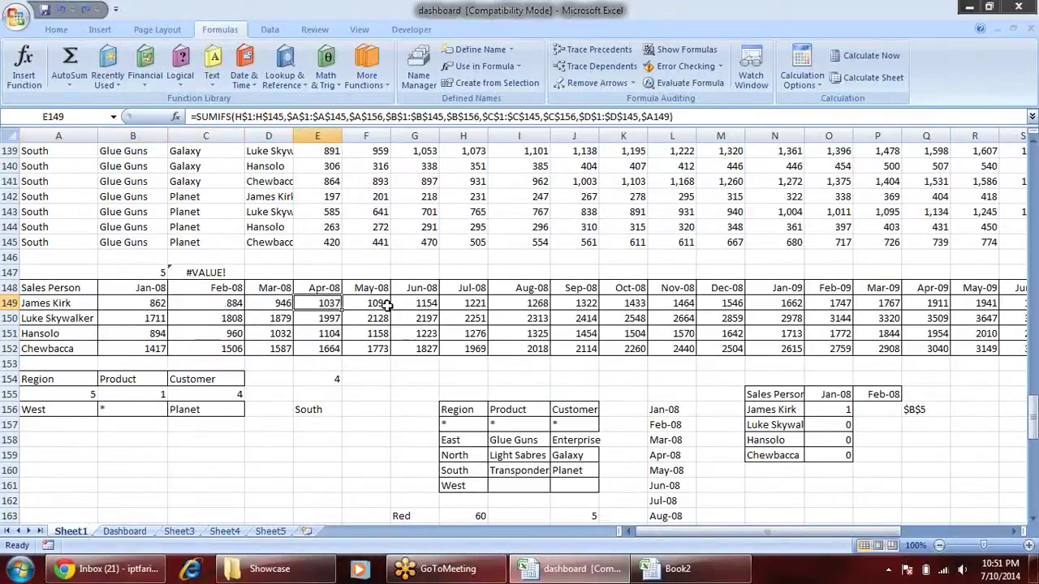
{"action": "left_click", "coordinate": [409, 303]}
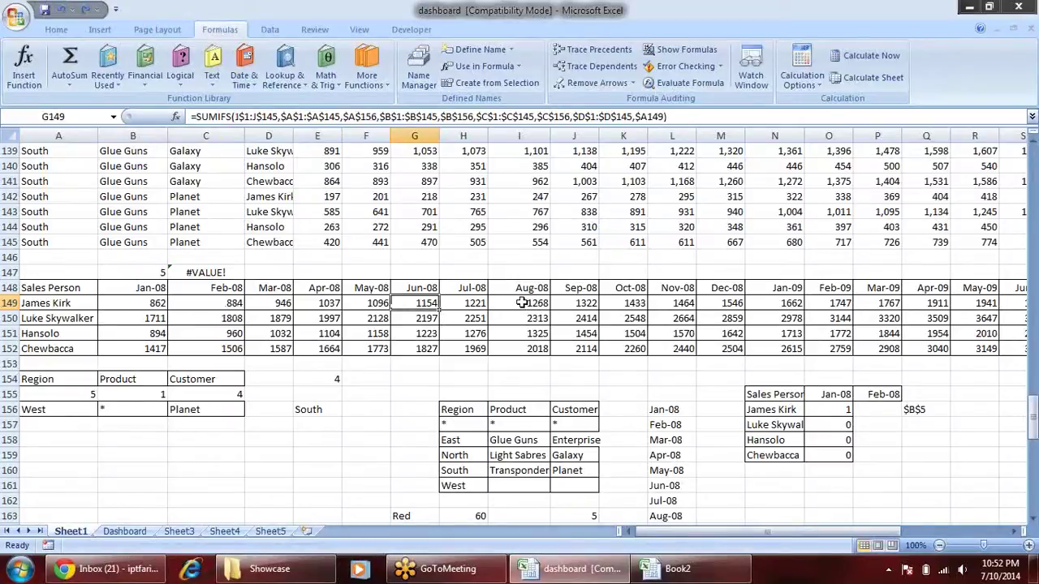
{"action": "left_click", "coordinate": [103, 395]}
{"action": "left_click", "coordinate": [63, 395]}
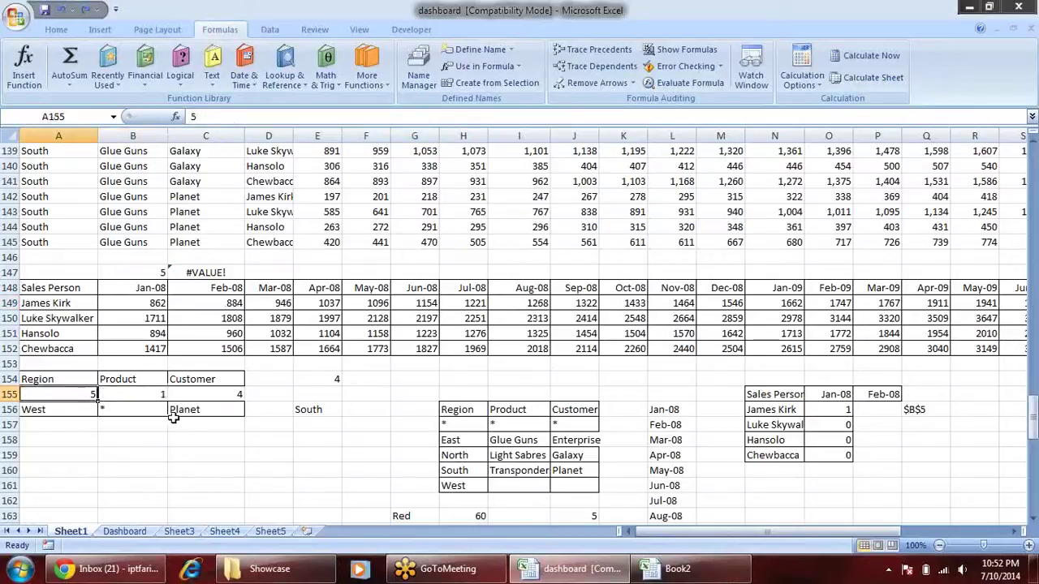
Enter 2 in A155 to select East, then review the region, product and customer filter block.
{"action": "mouse_move", "coordinate": [234, 574]}
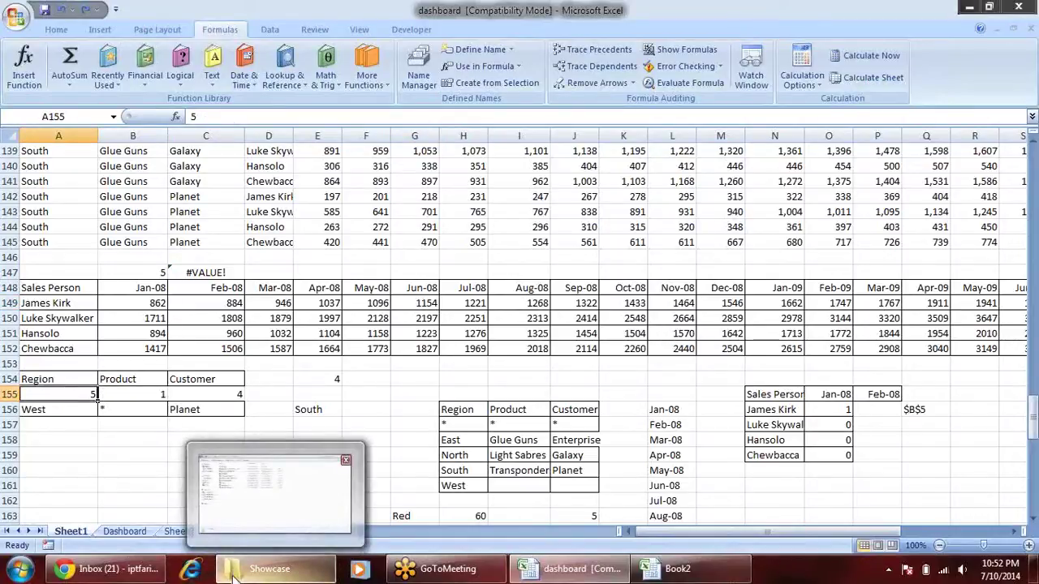
{"action": "type", "text": "2"}
{"action": "key", "text": "Return"}
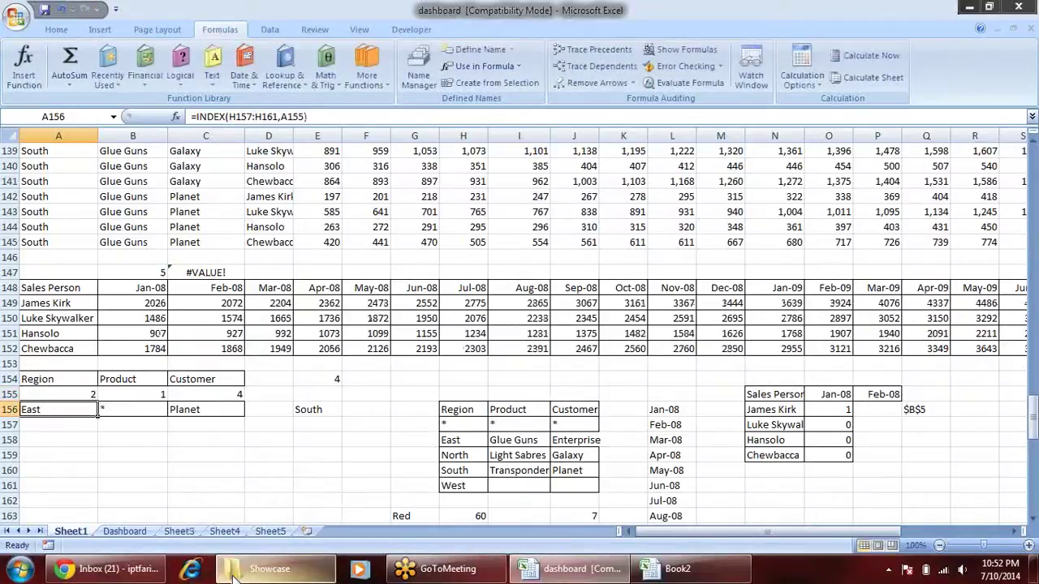
{"action": "key", "text": "Up"}
{"action": "key", "text": "Up"}
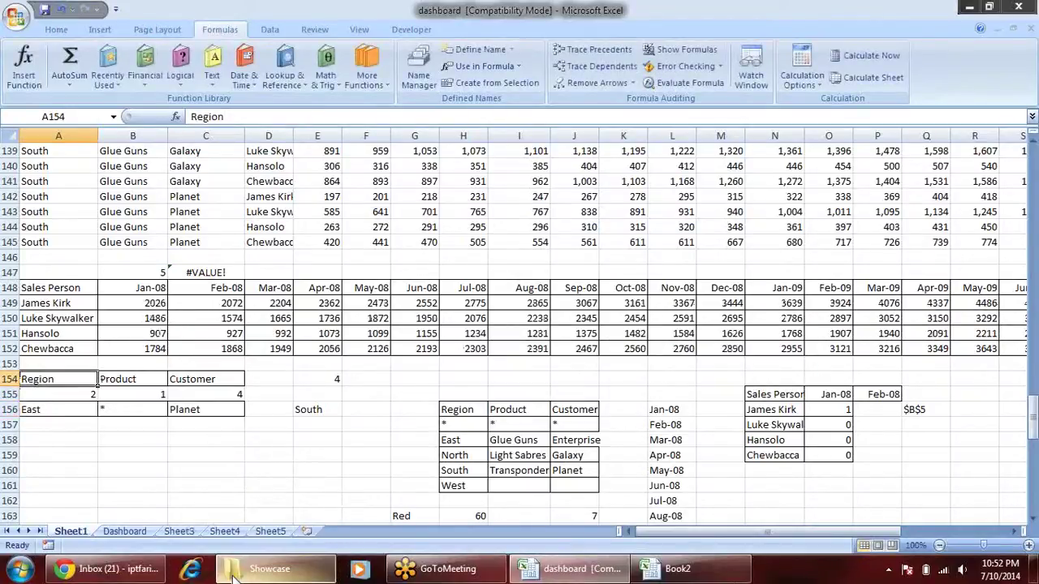
{"action": "key", "text": "shift+Right"}
{"action": "key", "text": "shift+Right"}
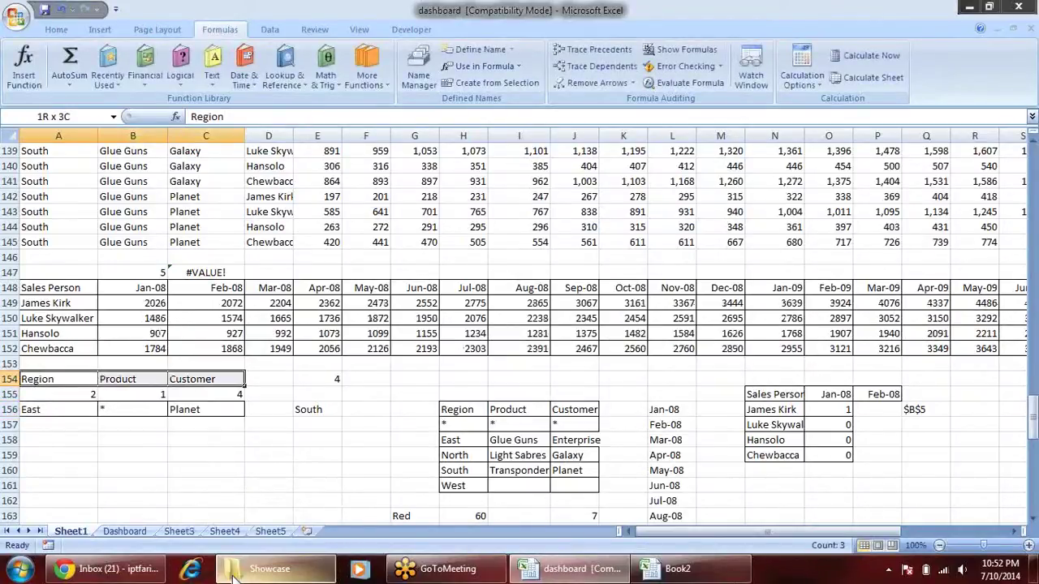
{"action": "key", "text": "shift+Down"}
{"action": "key", "text": "Down"}
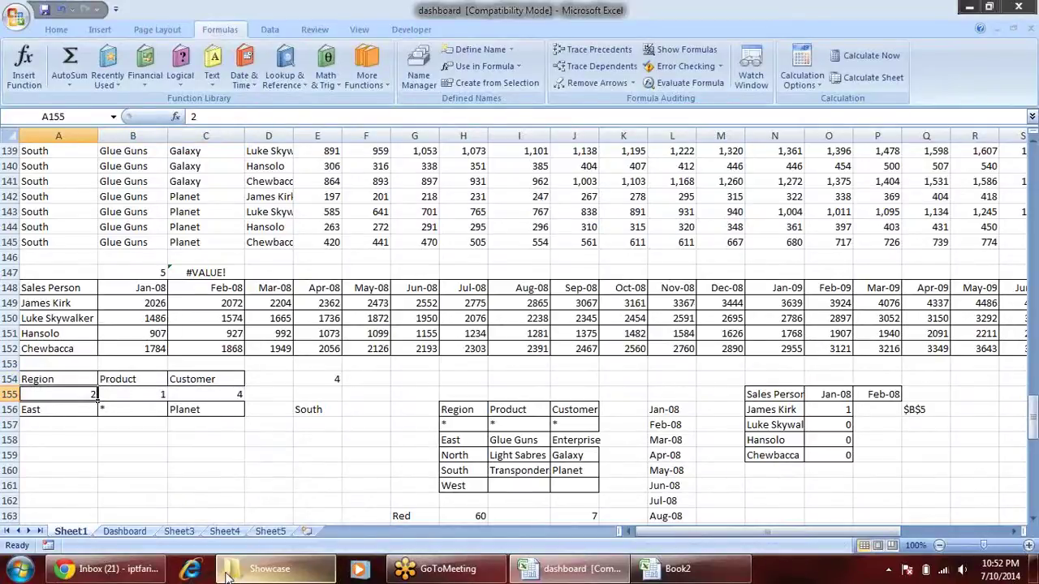
Review the recalculated salesperson totals and the Jan-08 SUMIFS formula in B149.
{"action": "left_click_drag", "start_coordinate": [45, 277], "coordinate": [329, 334]}
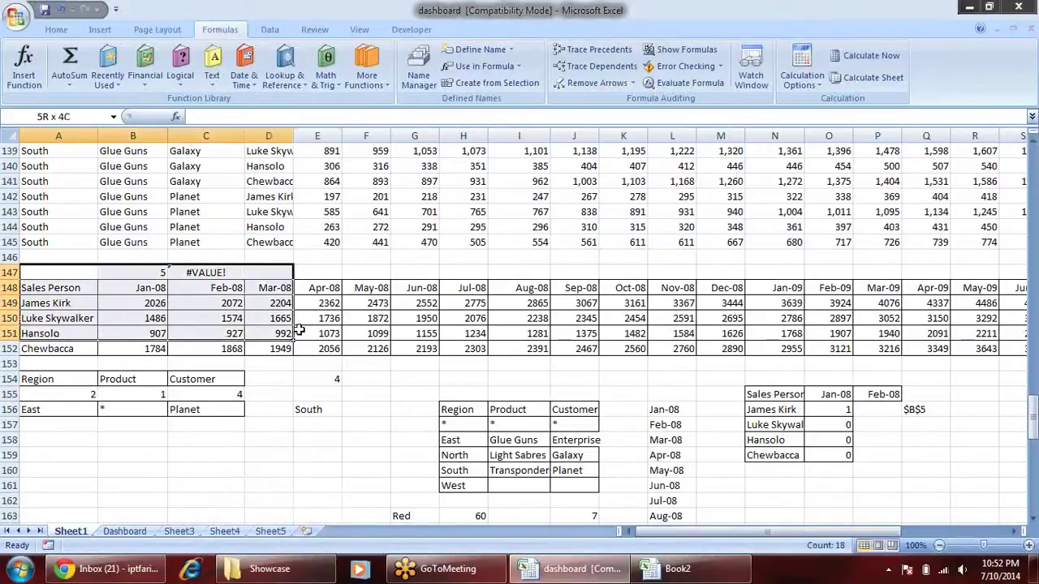
{"action": "left_click", "coordinate": [237, 349]}
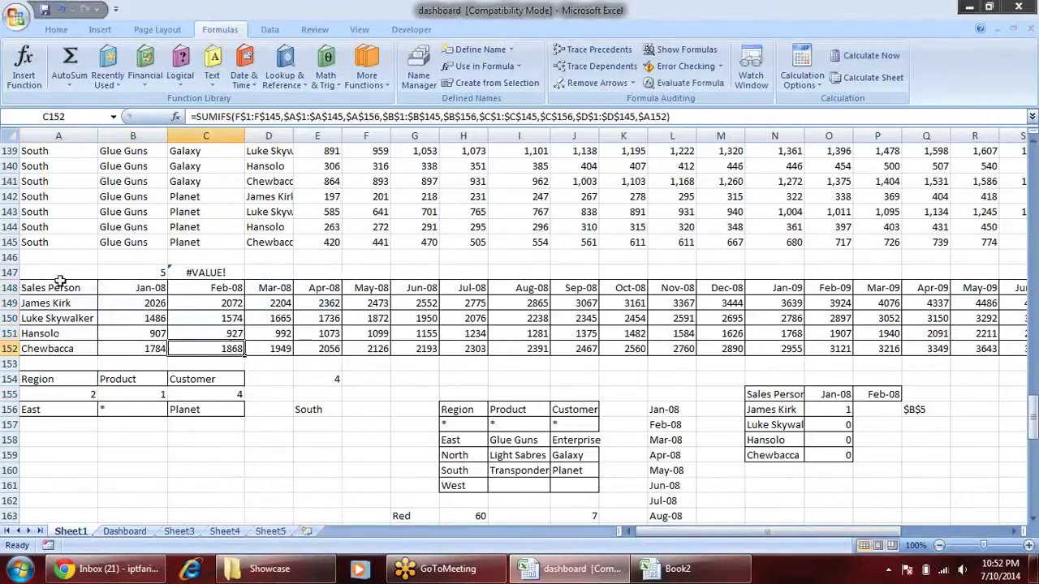
{"action": "left_click_drag", "start_coordinate": [58, 288], "coordinate": [191, 348]}
{"action": "left_click", "coordinate": [142, 303]}
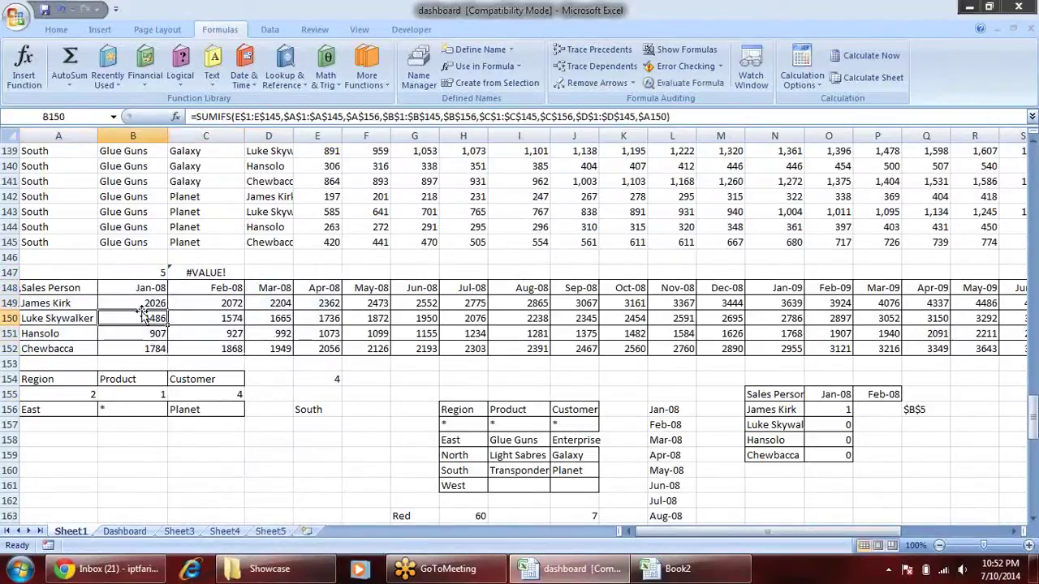
{"action": "left_click", "coordinate": [154, 288]}
{"action": "left_click", "coordinate": [152, 302]}
{"action": "left_click", "coordinate": [79, 304]}
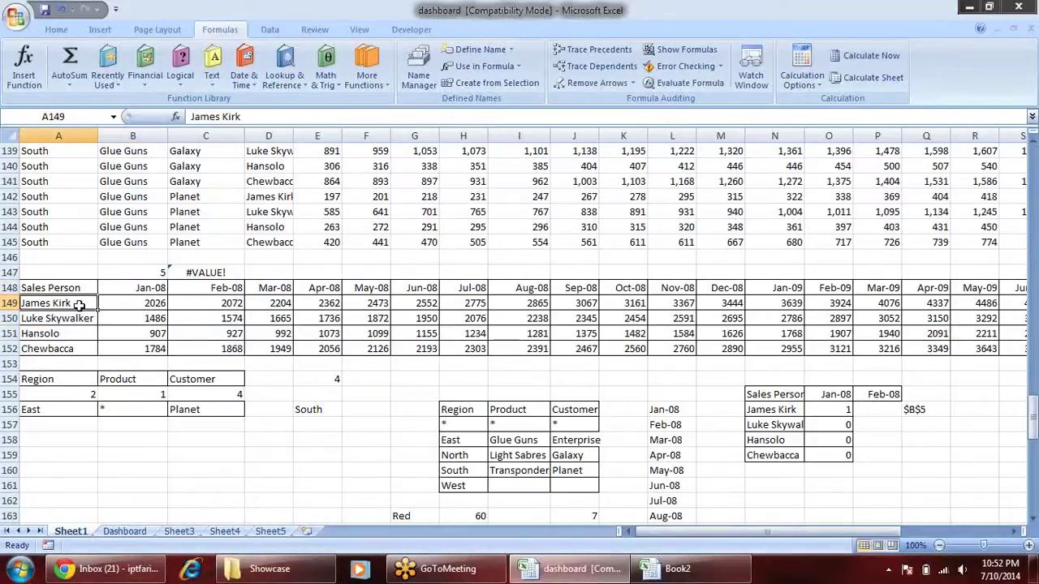
{"action": "left_click", "coordinate": [138, 305]}
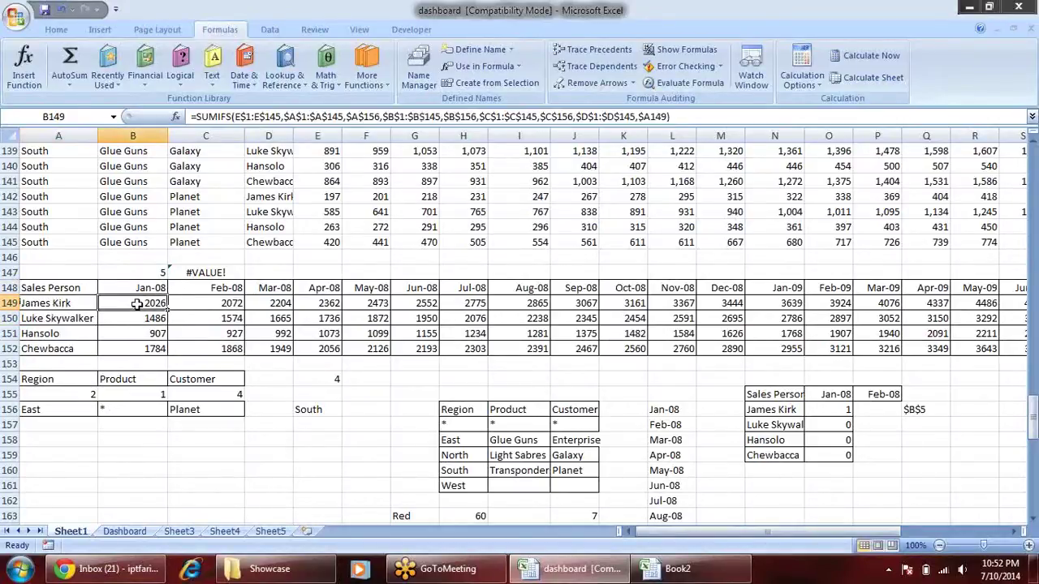
Inspect the region, product and customer INDEX lookups in A156:C156, then select E159.
{"action": "left_click", "coordinate": [66, 410]}
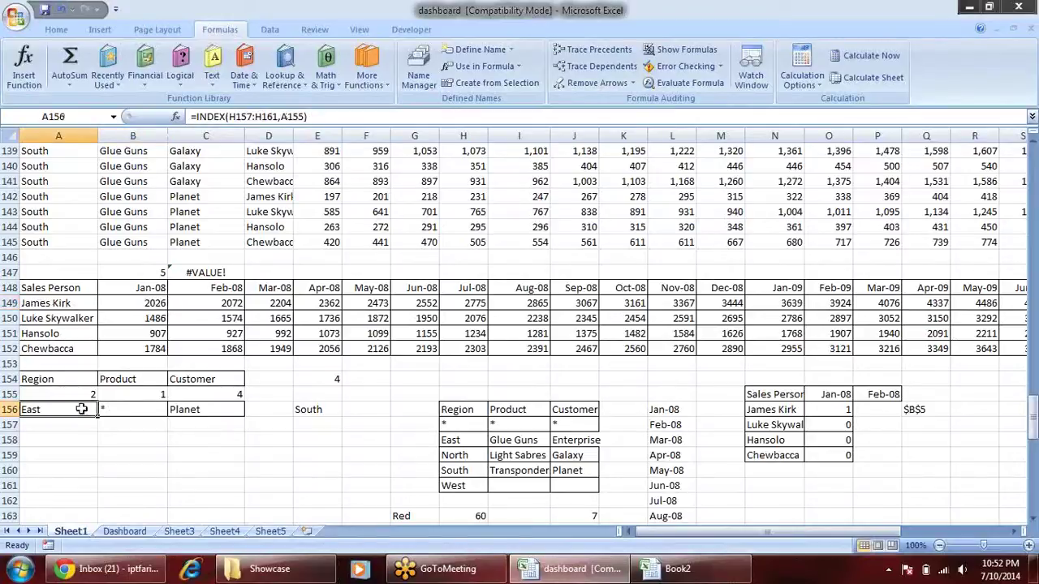
{"action": "left_click", "coordinate": [153, 409]}
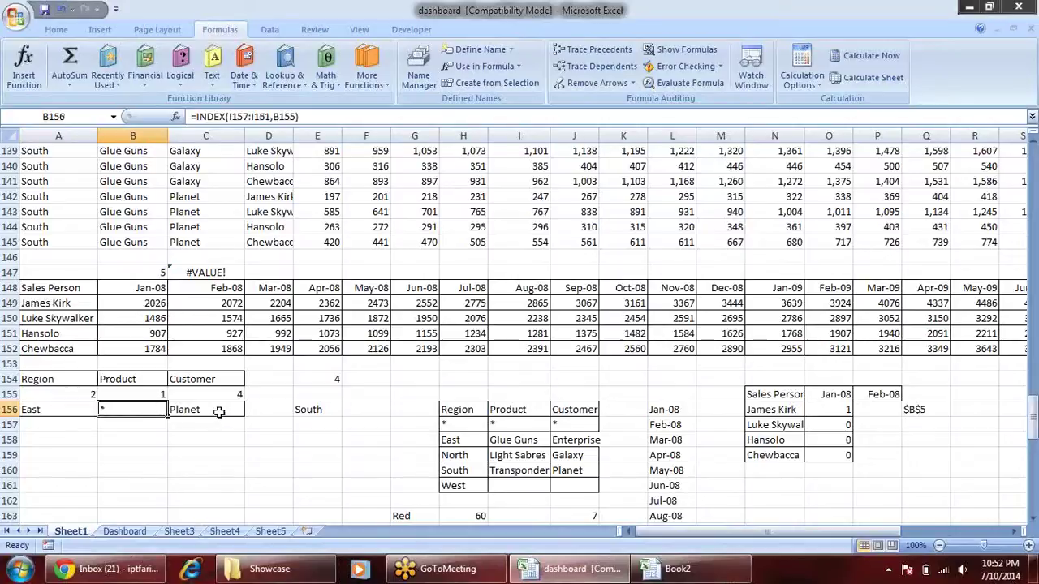
{"action": "left_click", "coordinate": [218, 412]}
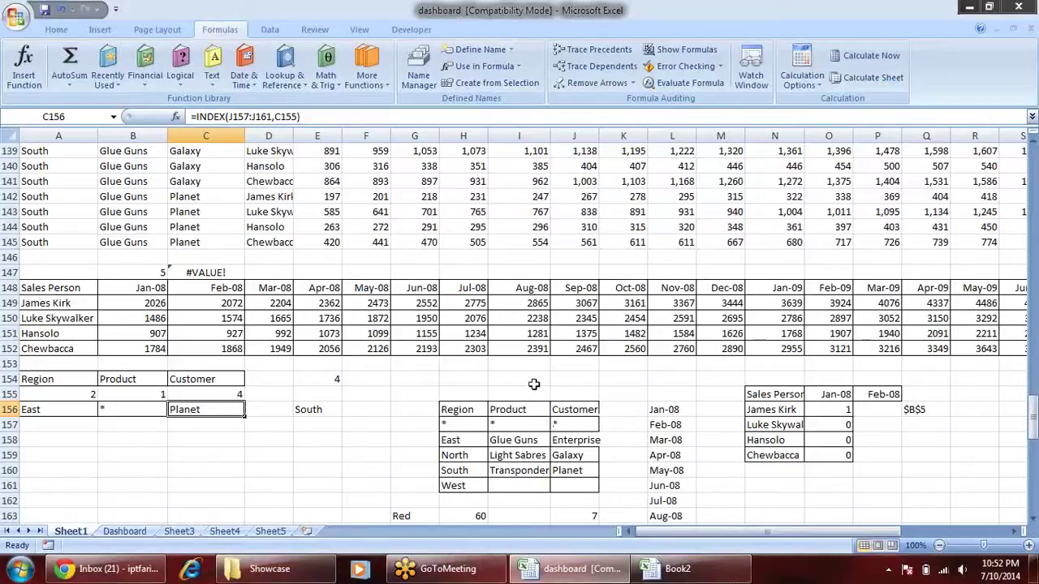
{"action": "scroll", "coordinate": [515, 353], "scroll_direction": "down", "scroll_amount": 1}
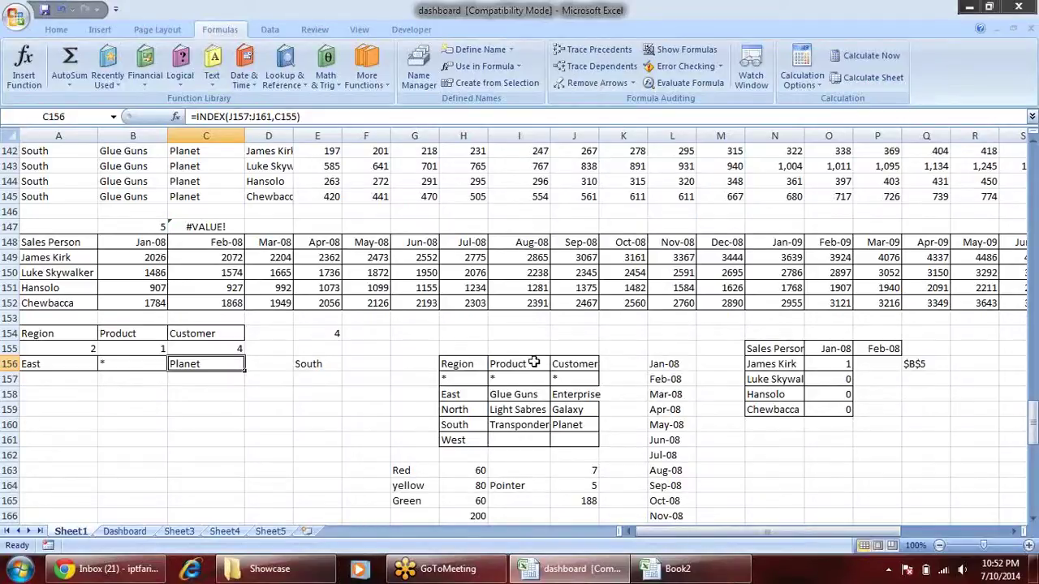
{"action": "left_click", "coordinate": [319, 407]}
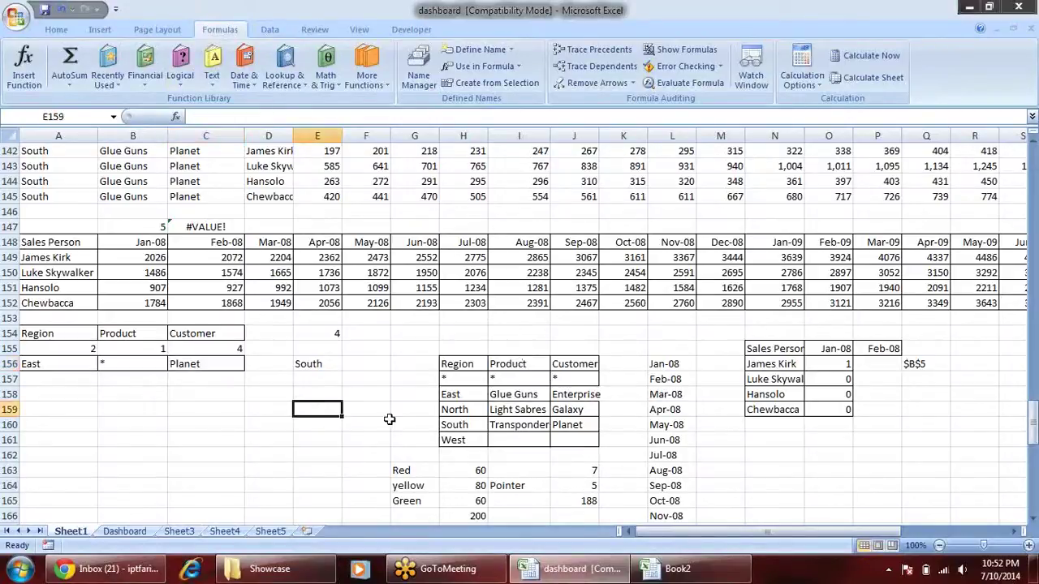
{"action": "type", "text": "=coun"}
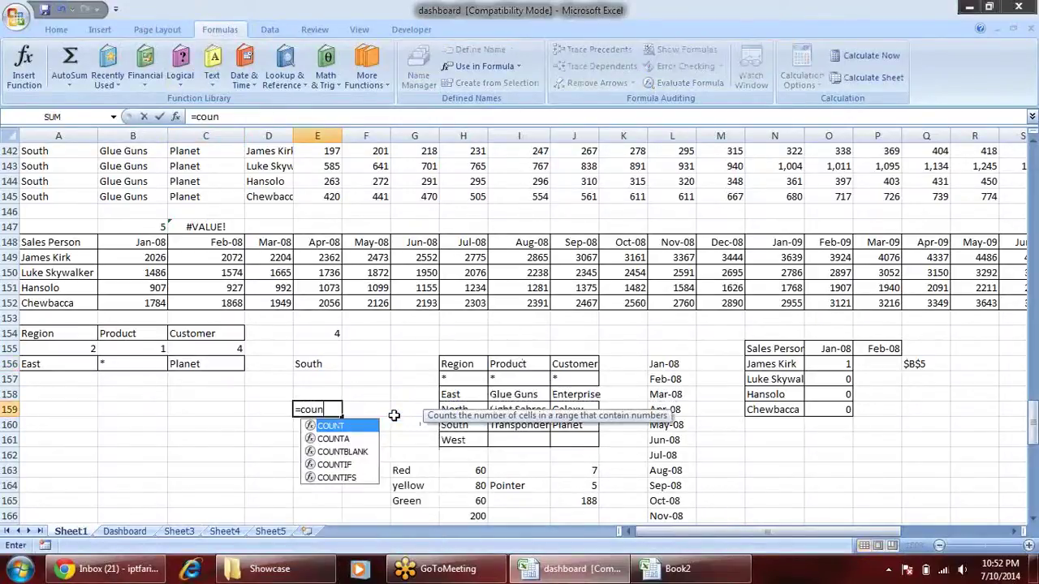
{"action": "key", "text": "Down"}
{"action": "key", "text": "Down"}
{"action": "key", "text": "Down"}
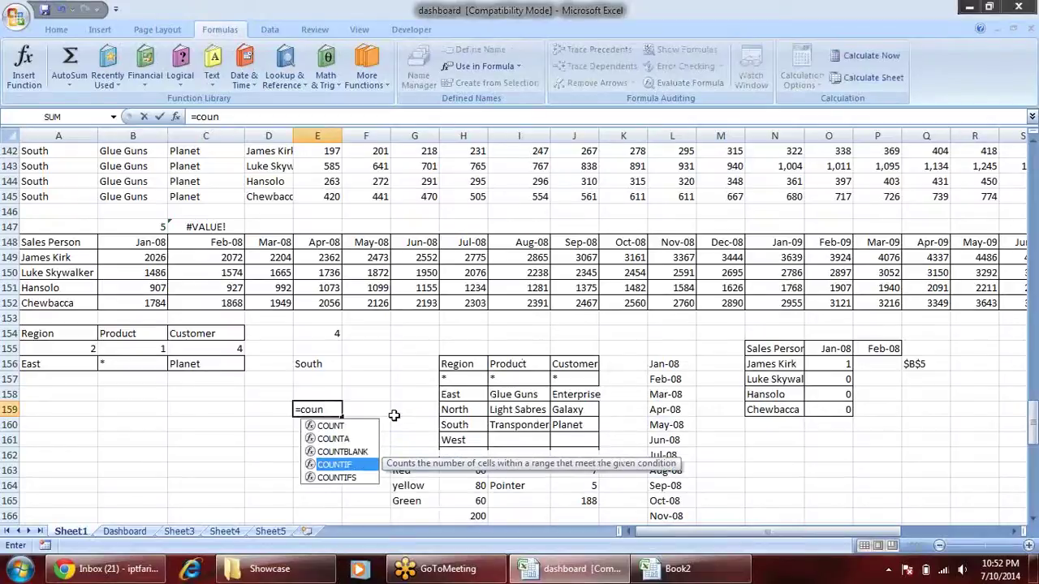
{"action": "key", "text": "Tab"}
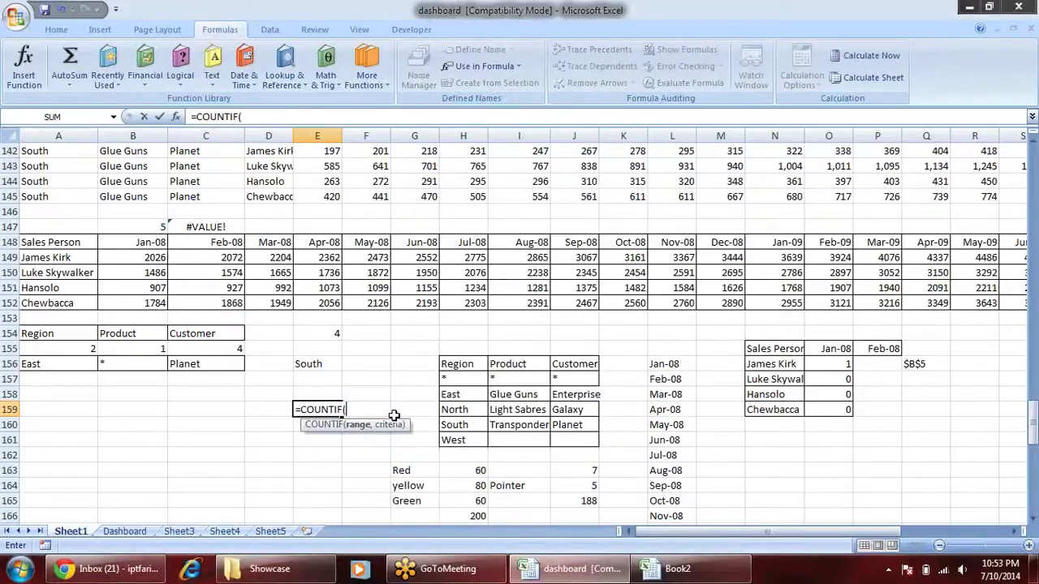
{"action": "left_click_drag", "start_coordinate": [377, 242], "coordinate": [378, 313]}
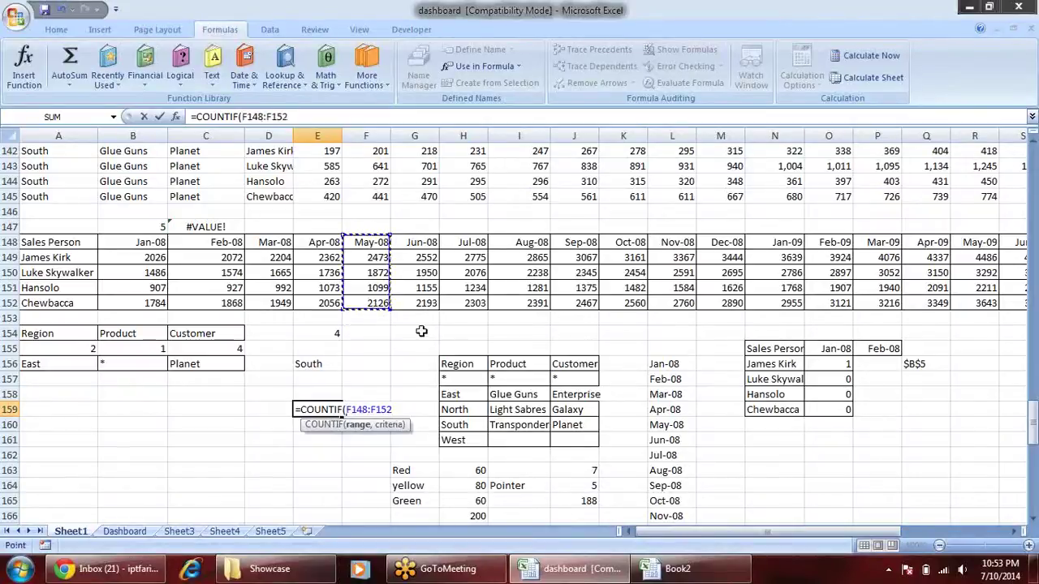
{"action": "type", "text": ",\"*"}
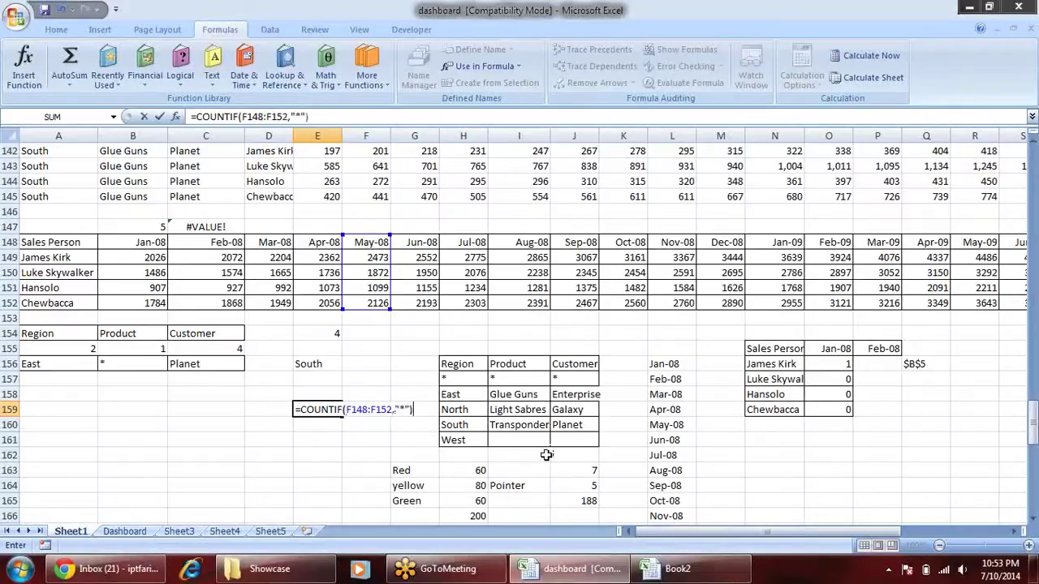
{"action": "key", "text": "ctrl+Return"}
{"action": "key", "text": "F2"}
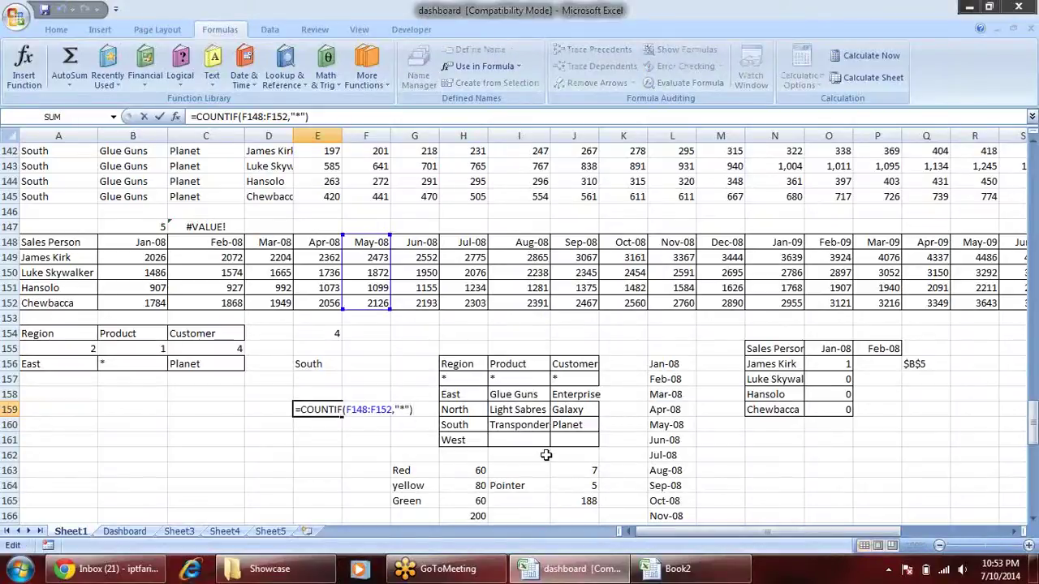
{"action": "key", "text": "Left"}
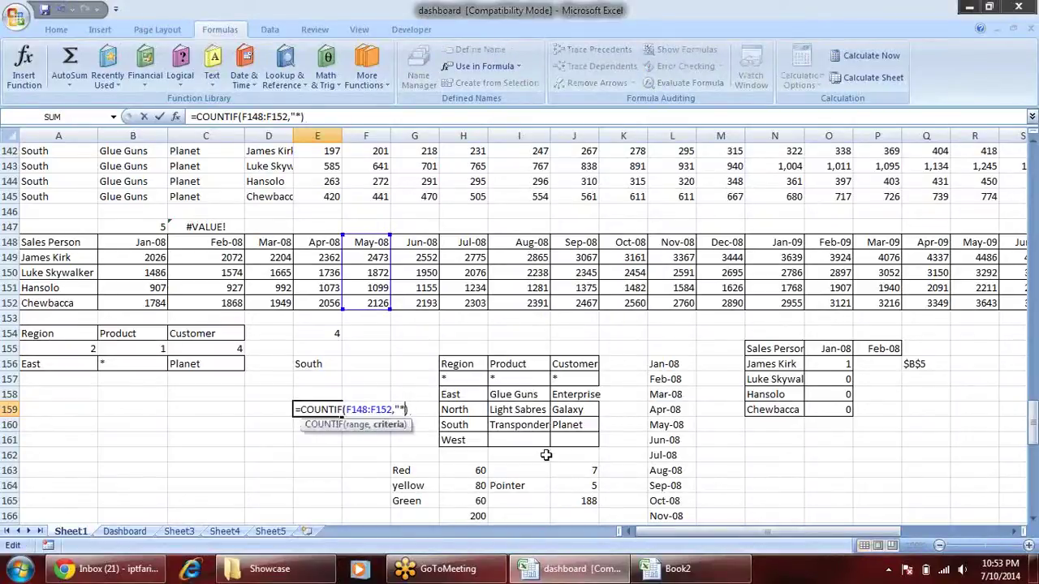
{"action": "key", "text": "Left"}
{"action": "key", "text": "Left"}
{"action": "key", "text": "BackSpace"}
{"action": "key", "text": "Return"}
{"action": "key", "text": "Return"}
{"action": "key", "text": "Right"}
{"action": "key", "text": "Return"}
{"action": "key", "text": "Up"}
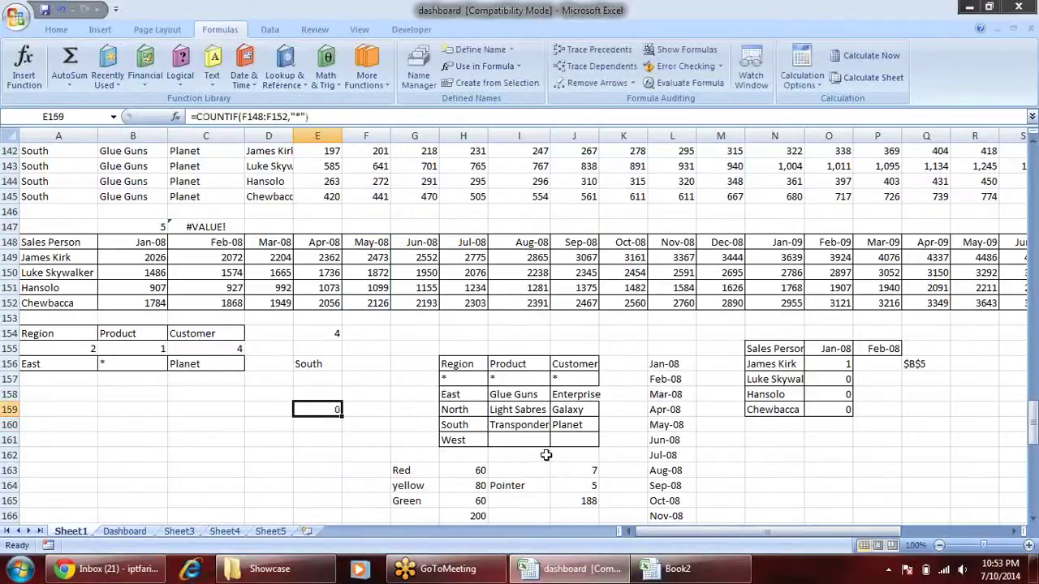
{"action": "key", "text": "Delete"}
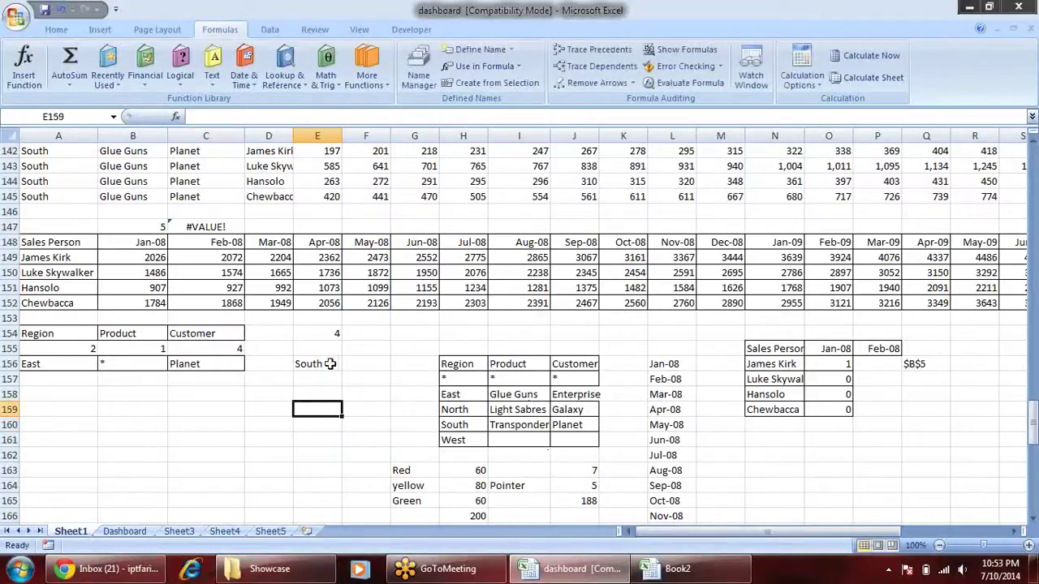
Review the SUMIFS totals in rows 149–151 for Jan-08 to Jun-08, then switch to Book2.
{"action": "left_click", "coordinate": [154, 271]}
{"action": "left_click", "coordinate": [192, 272]}
{"action": "left_click", "coordinate": [307, 284]}
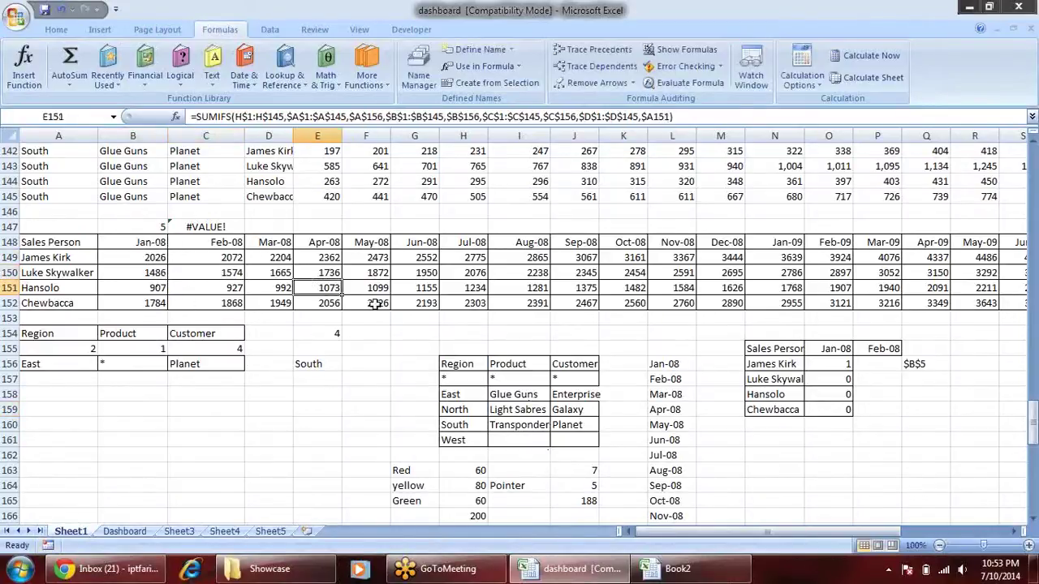
{"action": "left_click", "coordinate": [407, 286]}
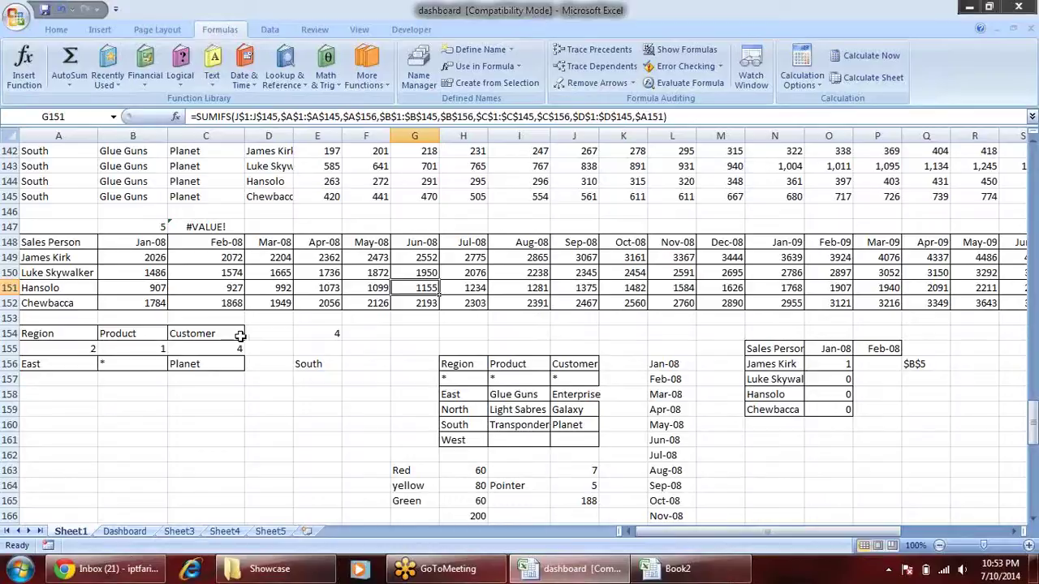
{"action": "left_click", "coordinate": [271, 257]}
{"action": "left_click", "coordinate": [366, 256]}
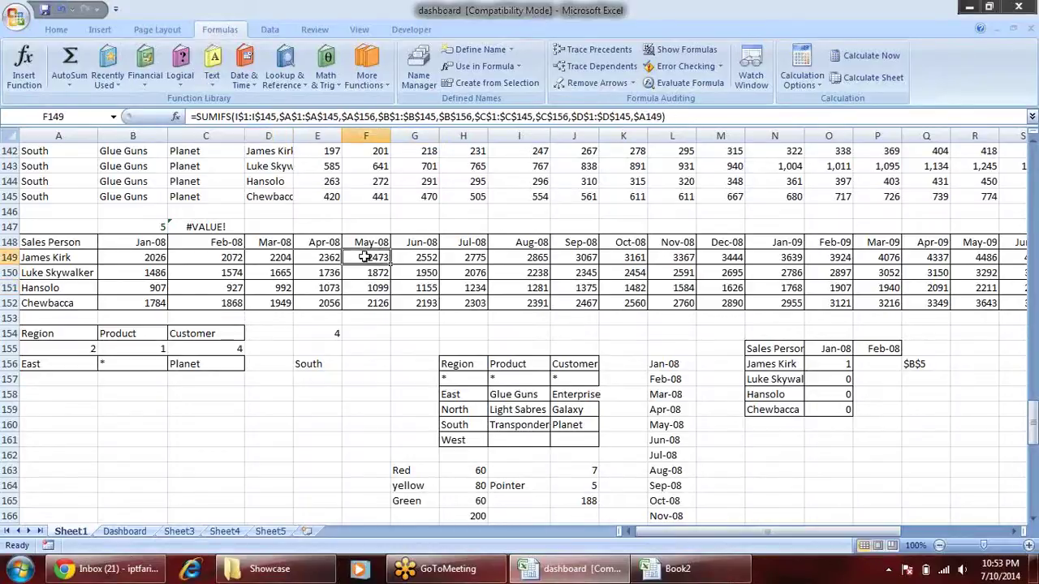
{"action": "key", "text": "alt+Tab"}
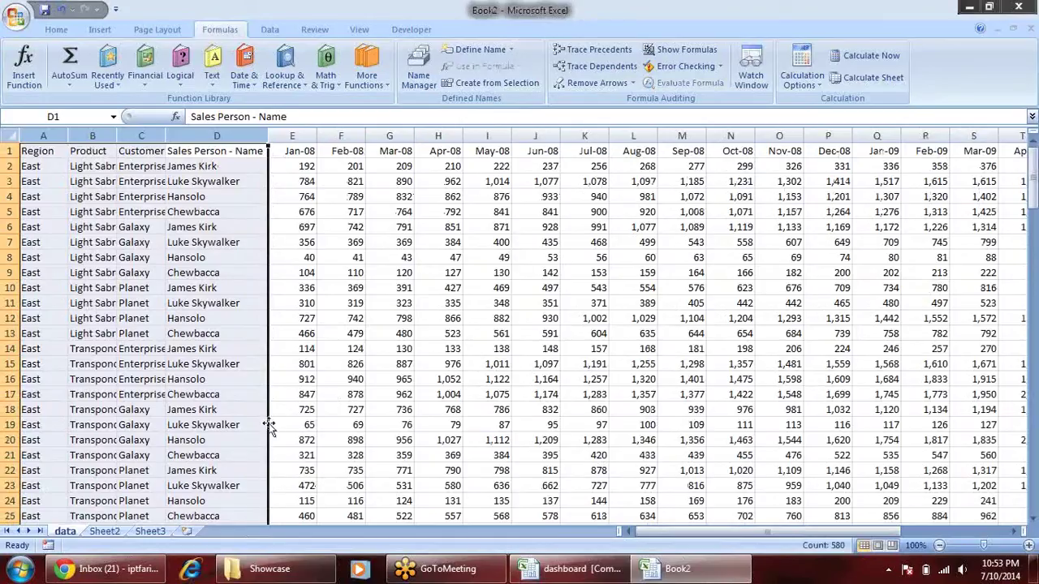
Copy the data's header row 1 and paste it into row 149.
{"action": "left_click", "coordinate": [400, 212]}
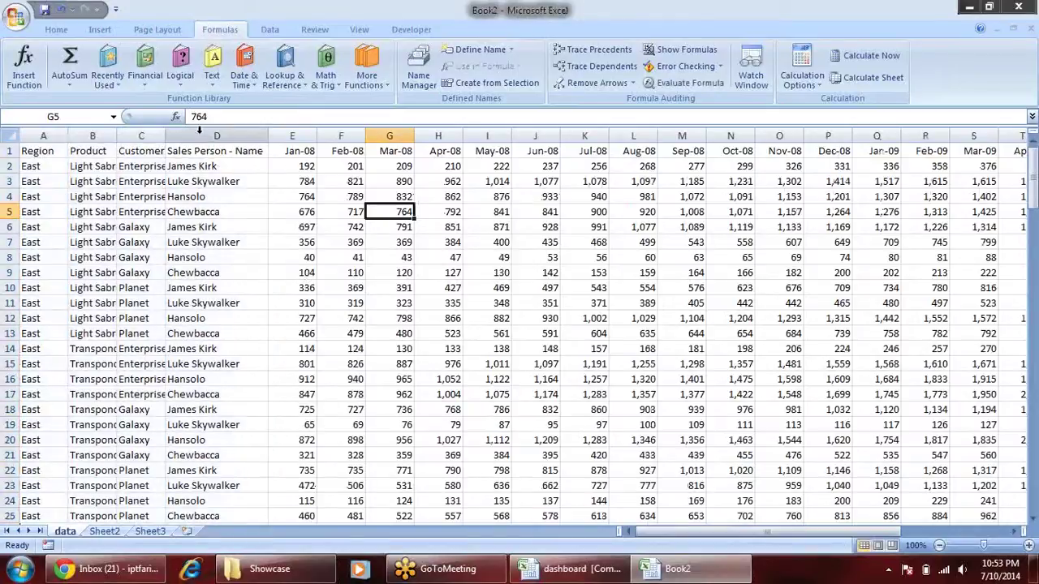
{"action": "left_click", "coordinate": [143, 154]}
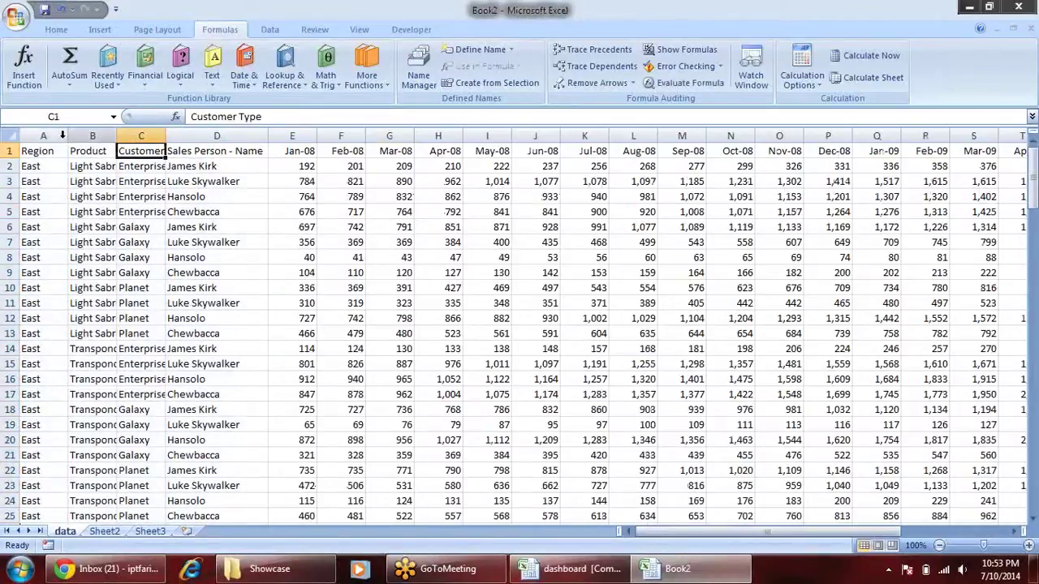
{"action": "left_click", "coordinate": [11, 151]}
{"action": "key", "text": "ctrl+c"}
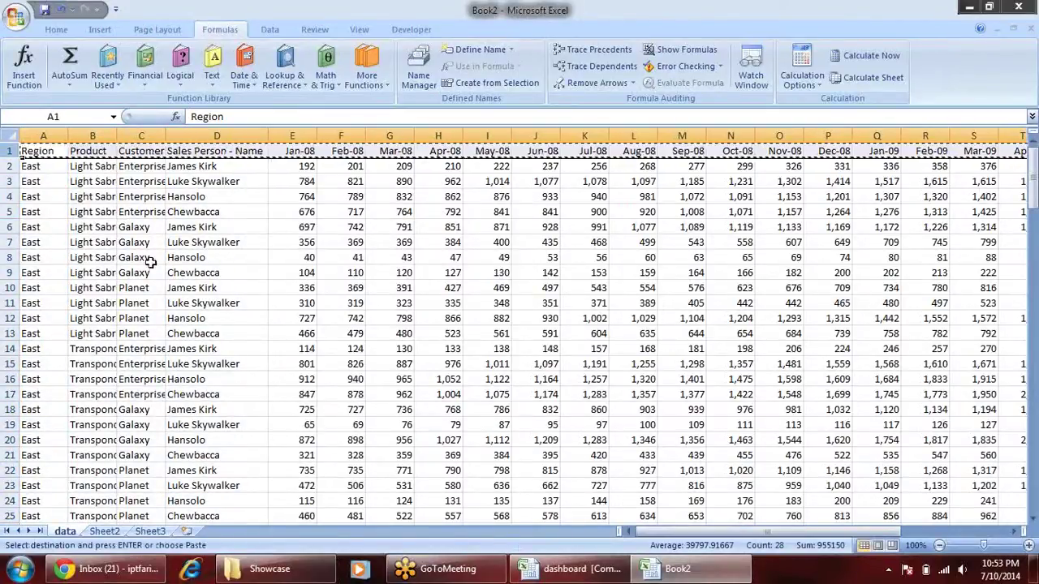
{"action": "key", "text": "alt+Tab"}
{"action": "key", "text": "alt+Tab"}
{"action": "scroll", "coordinate": [101, 332], "scroll_direction": "down", "scroll_amount": 6}
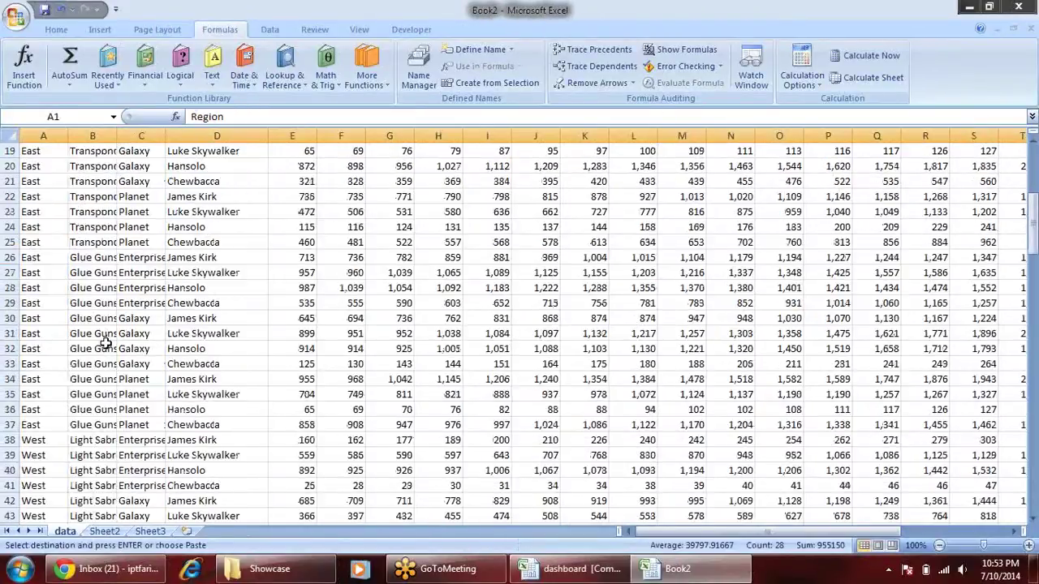
{"action": "scroll", "coordinate": [105, 340], "scroll_direction": "down", "scroll_amount": 7}
{"action": "scroll", "coordinate": [117, 361], "scroll_direction": "down", "scroll_amount": 14}
{"action": "scroll", "coordinate": [121, 368], "scroll_direction": "down", "scroll_amount": 5}
{"action": "scroll", "coordinate": [126, 370], "scroll_direction": "down", "scroll_amount": 4}
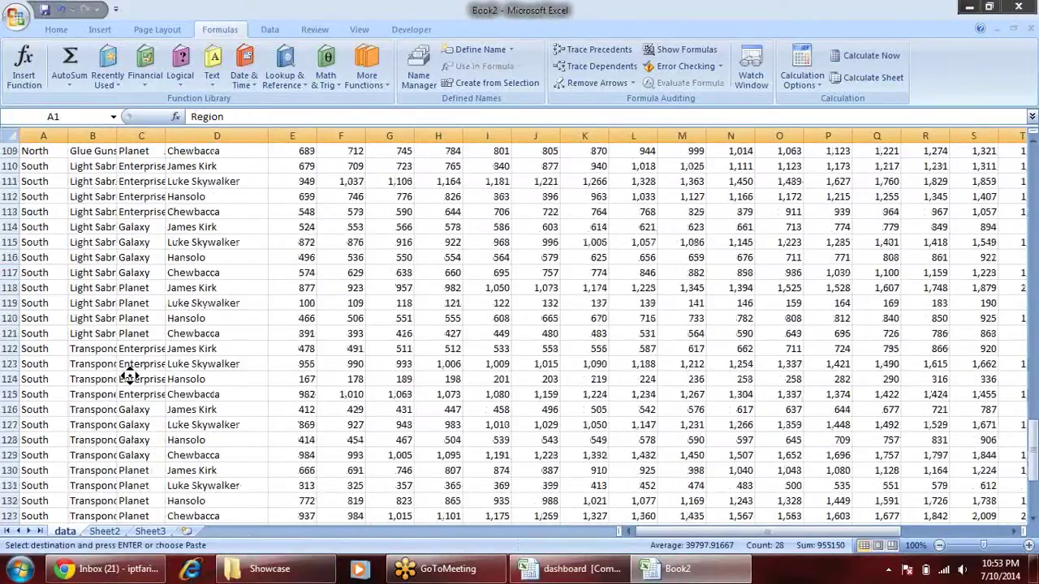
{"action": "scroll", "coordinate": [127, 371], "scroll_direction": "down", "scroll_amount": 8}
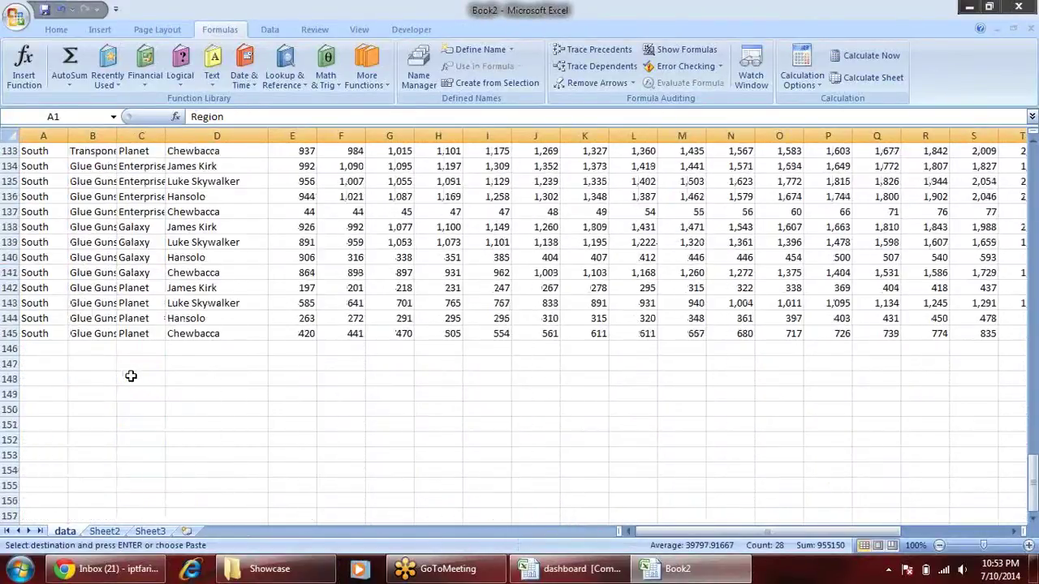
{"action": "left_click", "coordinate": [40, 395]}
{"action": "key", "text": "ctrl+v"}
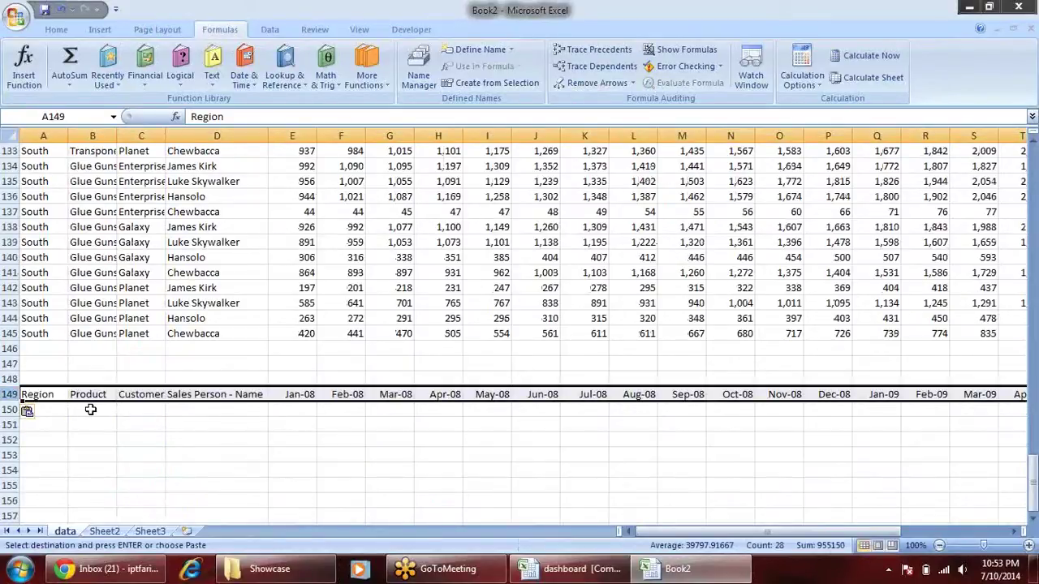
Move the Region, Product and Customer Type labels from row 149 down to row 163.
{"action": "left_click", "coordinate": [91, 408]}
{"action": "left_click_drag", "start_coordinate": [155, 394], "coordinate": [17, 395]}
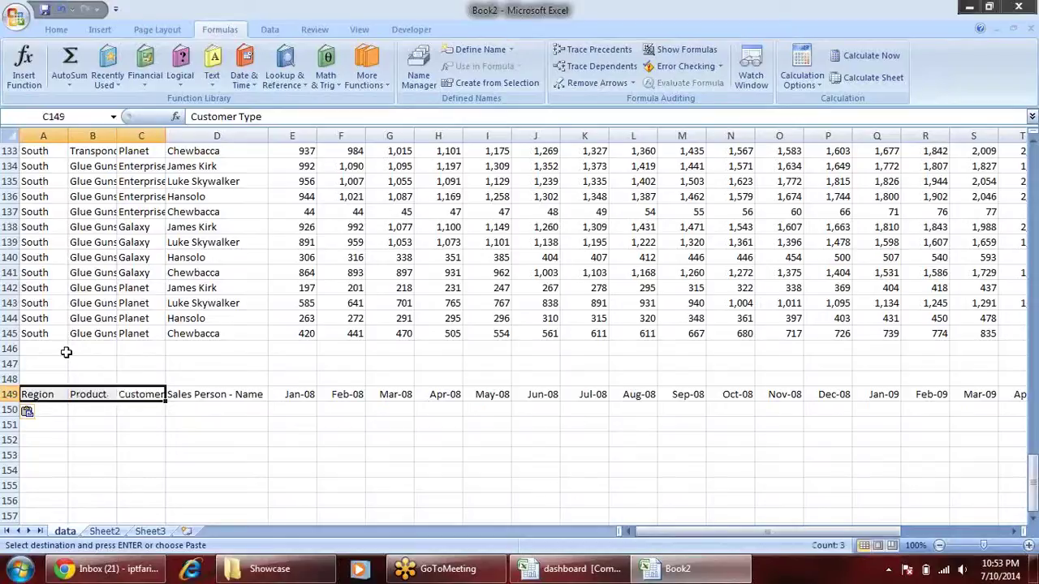
{"action": "key", "text": "Down"}
{"action": "key", "text": "Down"}
{"action": "key", "text": "Down"}
{"action": "key", "text": "Down"}
{"action": "key", "text": "Down"}
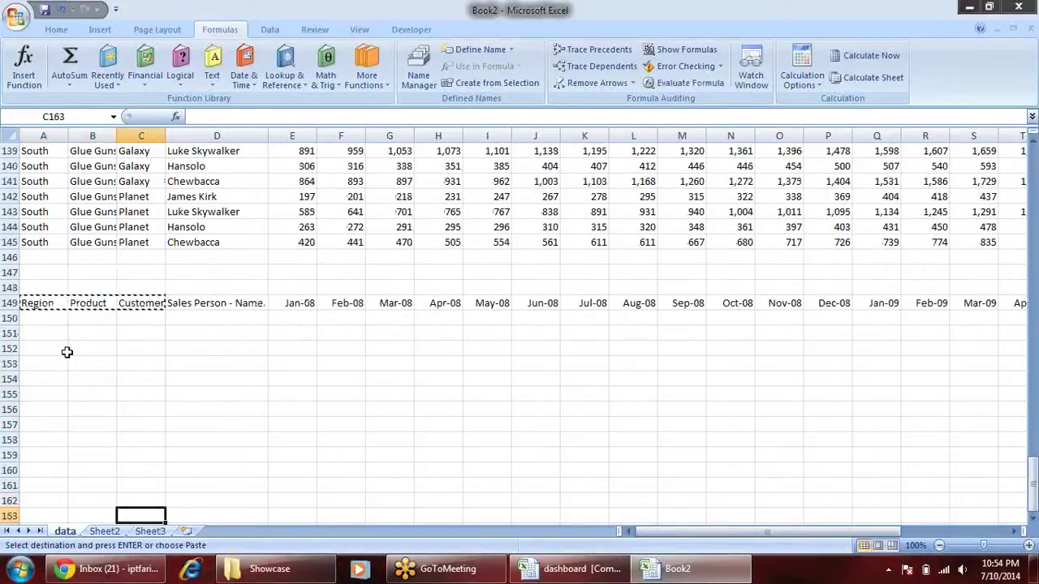
{"action": "key", "text": "Return"}
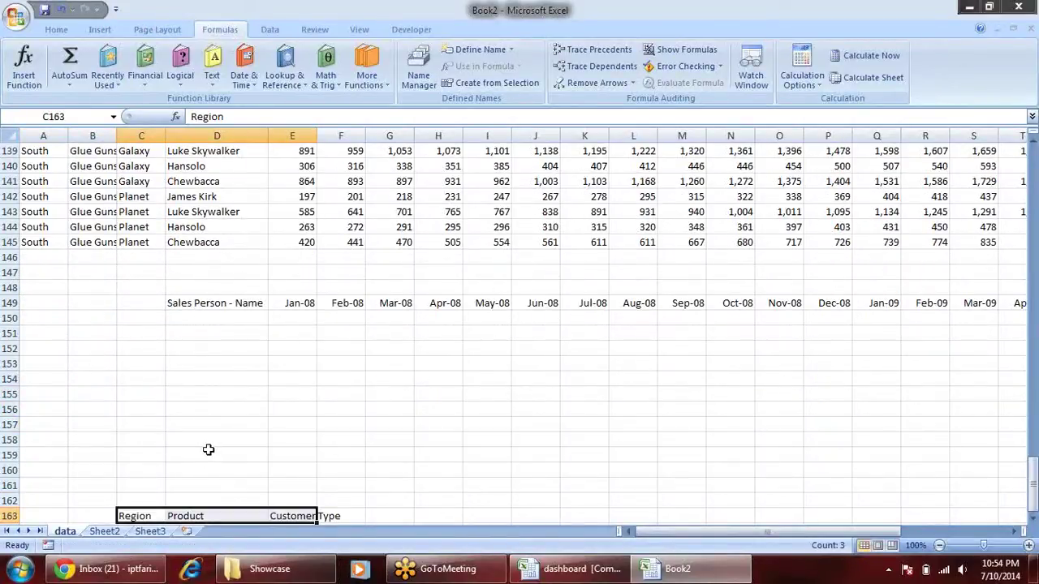
Copy all 144 salesperson names in D2:D145.
{"action": "left_click", "coordinate": [235, 320]}
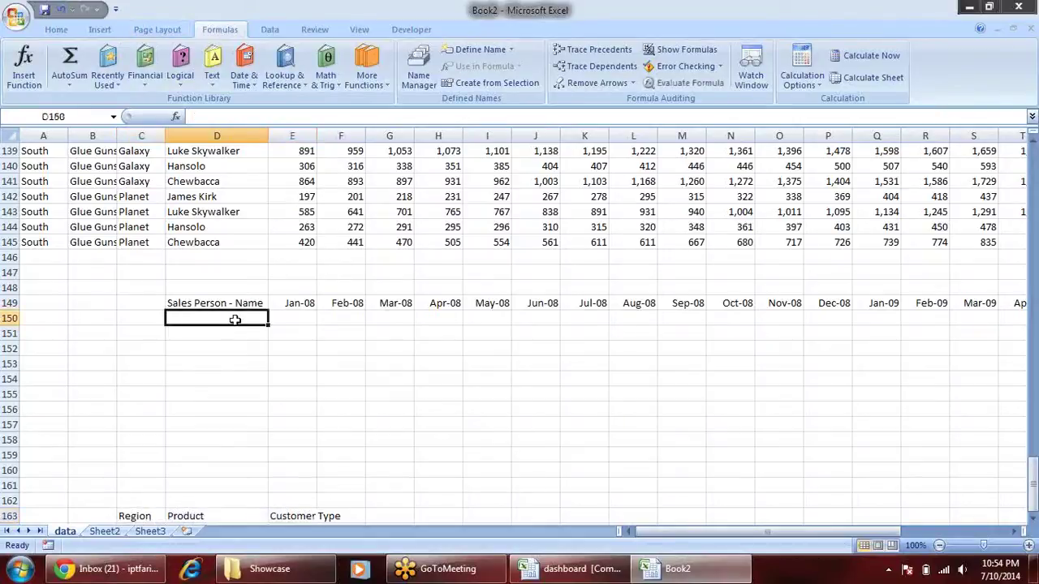
{"action": "left_click", "coordinate": [234, 243]}
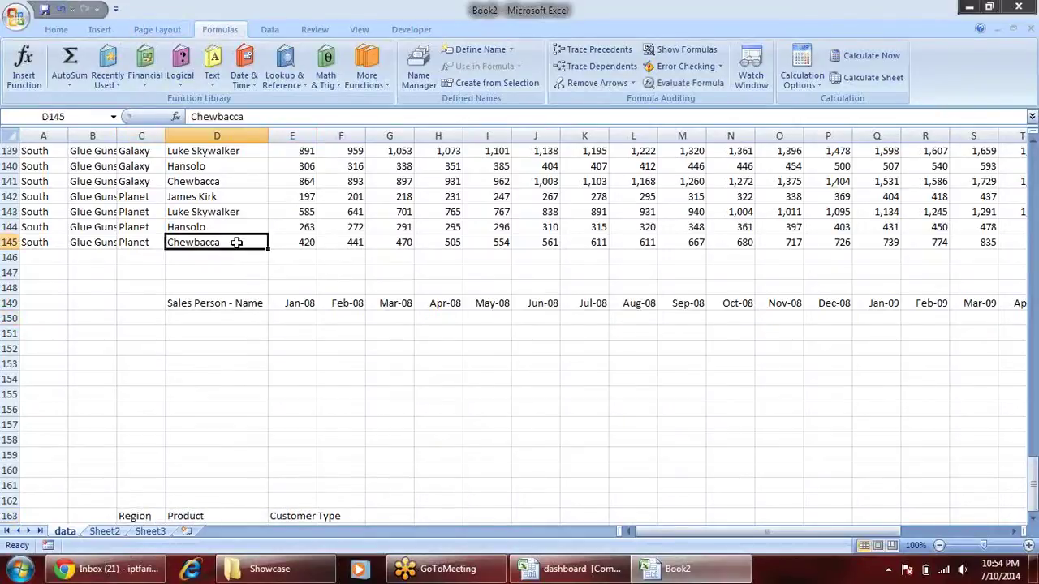
{"action": "key", "text": "ctrl+Up"}
{"action": "key", "text": "ctrl+Down"}
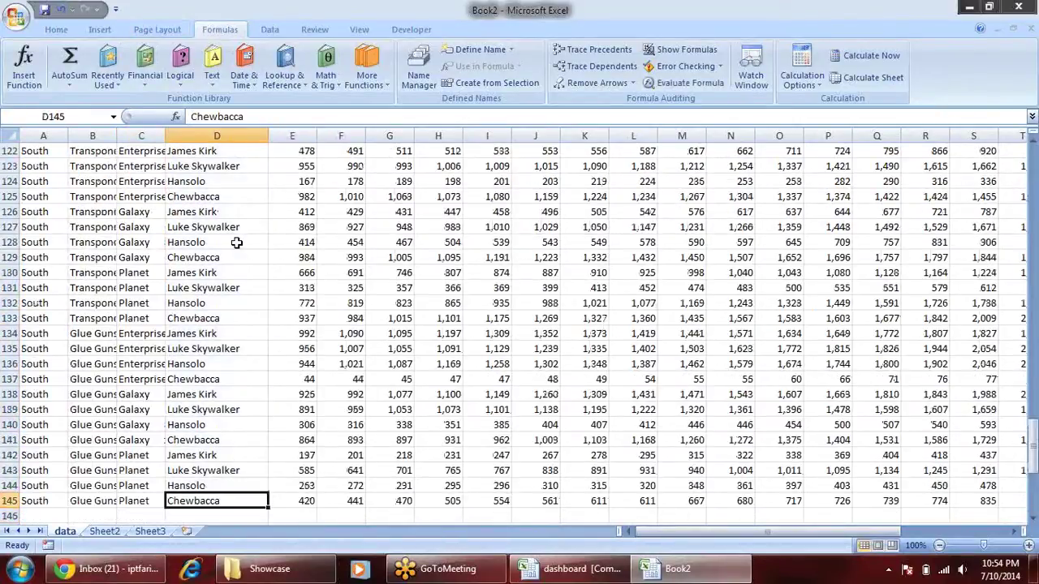
{"action": "key", "text": "ctrl+shift+Up"}
{"action": "key", "text": "shift+Down"}
{"action": "key", "text": "ctrl+c"}
Paste the salesperson names at K152 and remove duplicates, leaving four unique names.
{"action": "scroll", "coordinate": [332, 231], "scroll_direction": "down", "scroll_amount": 8}
{"action": "scroll", "coordinate": [353, 259], "scroll_direction": "down", "scroll_amount": 10}
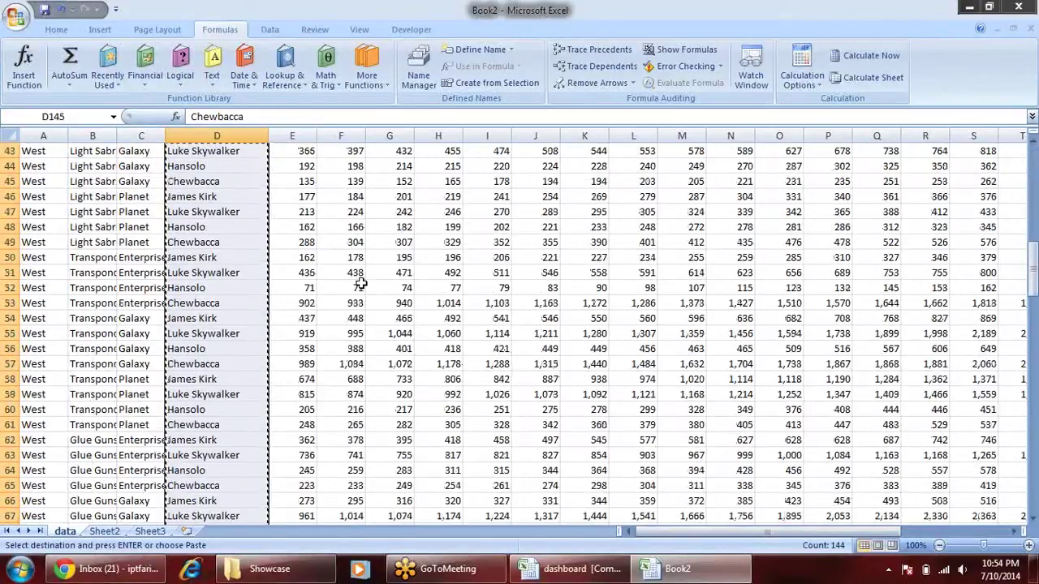
{"action": "scroll", "coordinate": [364, 292], "scroll_direction": "down", "scroll_amount": 2}
{"action": "scroll", "coordinate": [366, 303], "scroll_direction": "down", "scroll_amount": 3}
{"action": "scroll", "coordinate": [985, 311], "scroll_direction": "down", "scroll_amount": 20}
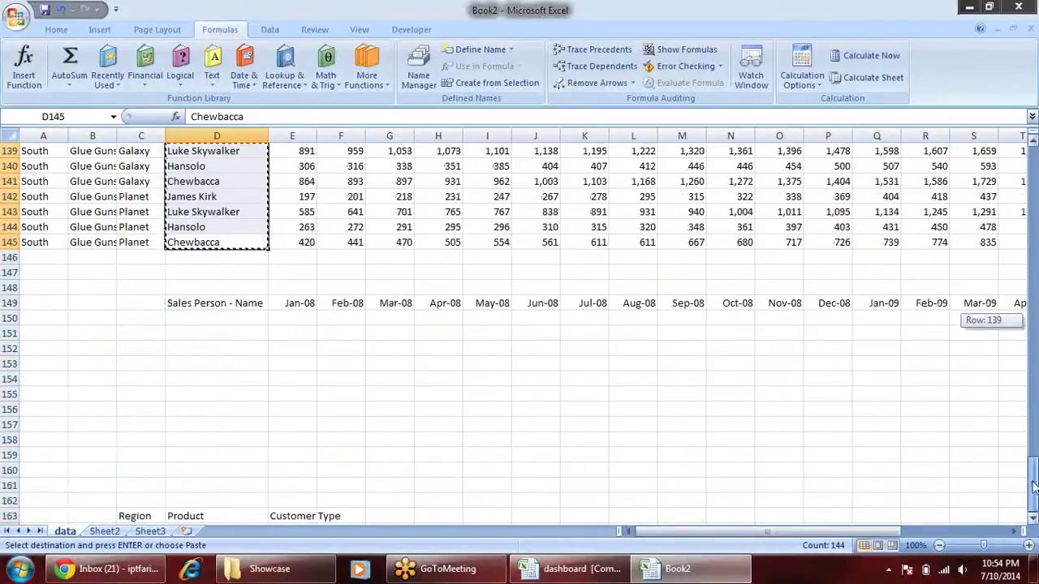
{"action": "left_click", "coordinate": [593, 350]}
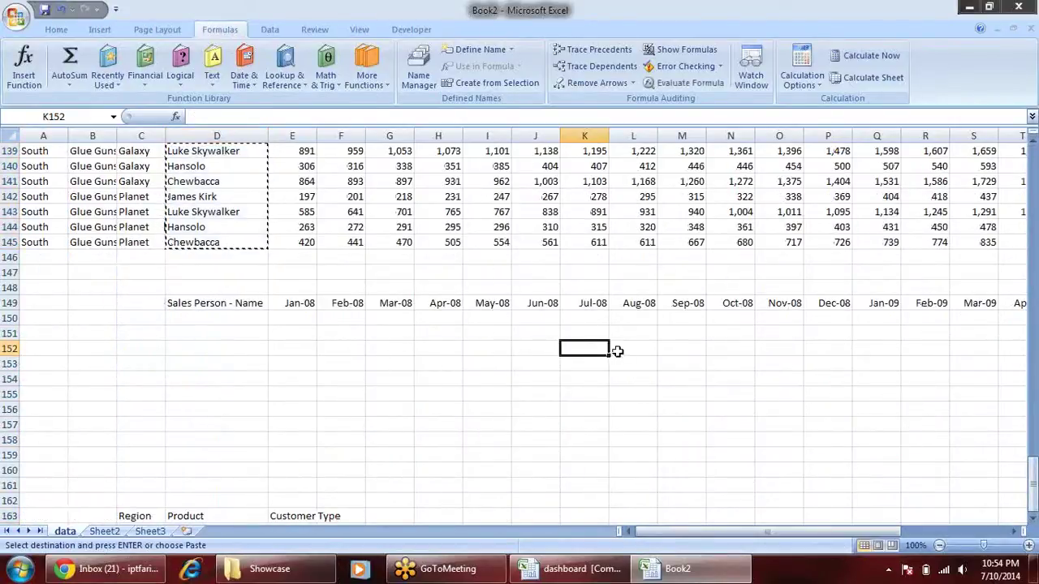
{"action": "key", "text": "ctrl+v"}
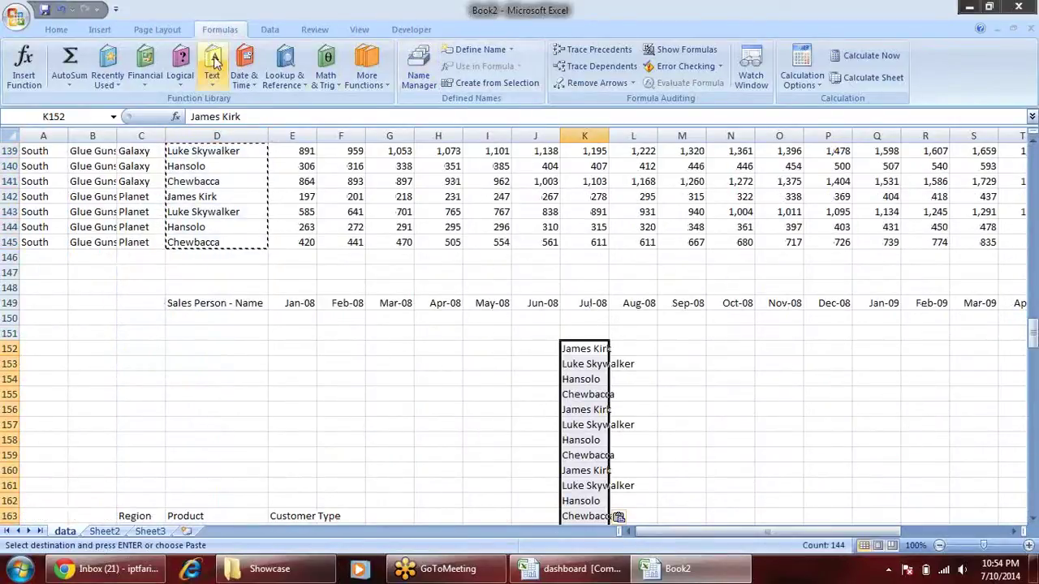
{"action": "left_click", "coordinate": [269, 30]}
{"action": "left_click", "coordinate": [540, 69]}
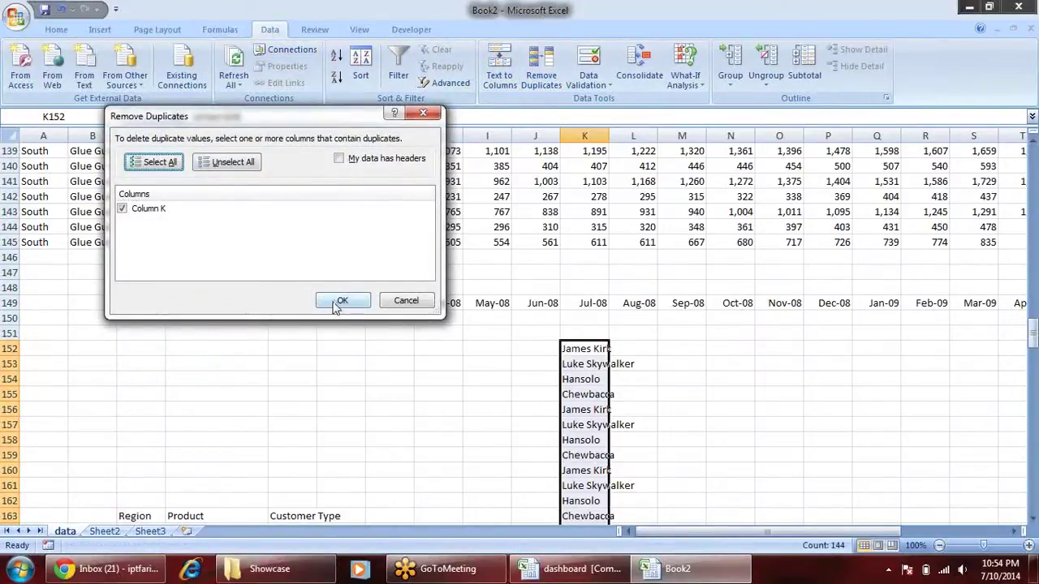
{"action": "left_click", "coordinate": [339, 302]}
{"action": "left_click", "coordinate": [525, 323]}
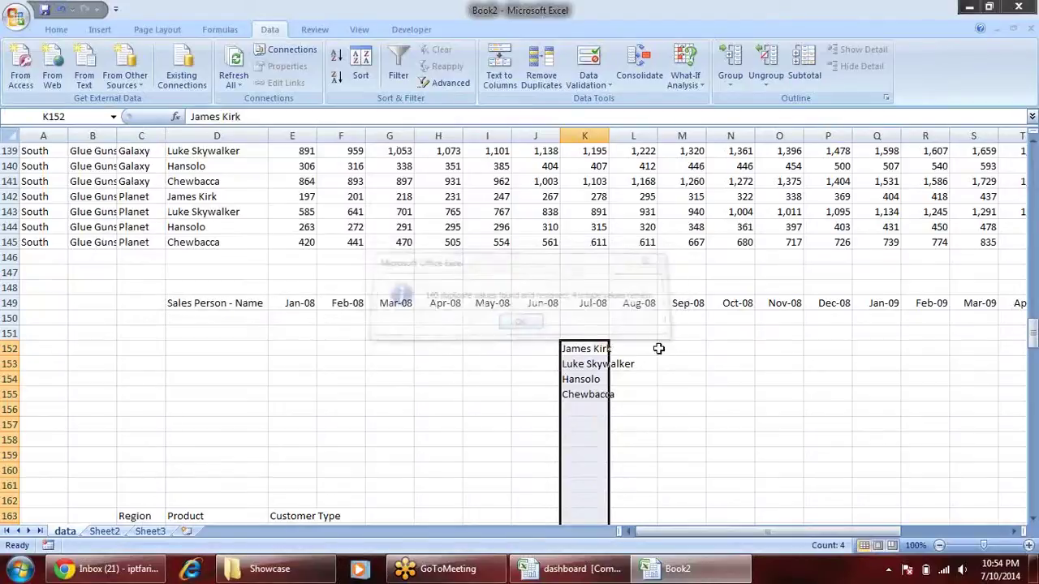
Move the four unique names into D150:D153 under the Sales Person - Name header.
{"action": "left_click", "coordinate": [682, 377]}
{"action": "left_click_drag", "start_coordinate": [584, 349], "coordinate": [597, 395]}
{"action": "key", "text": "ctrl+c"}
{"action": "left_click", "coordinate": [194, 317]}
{"action": "key", "text": "Return"}
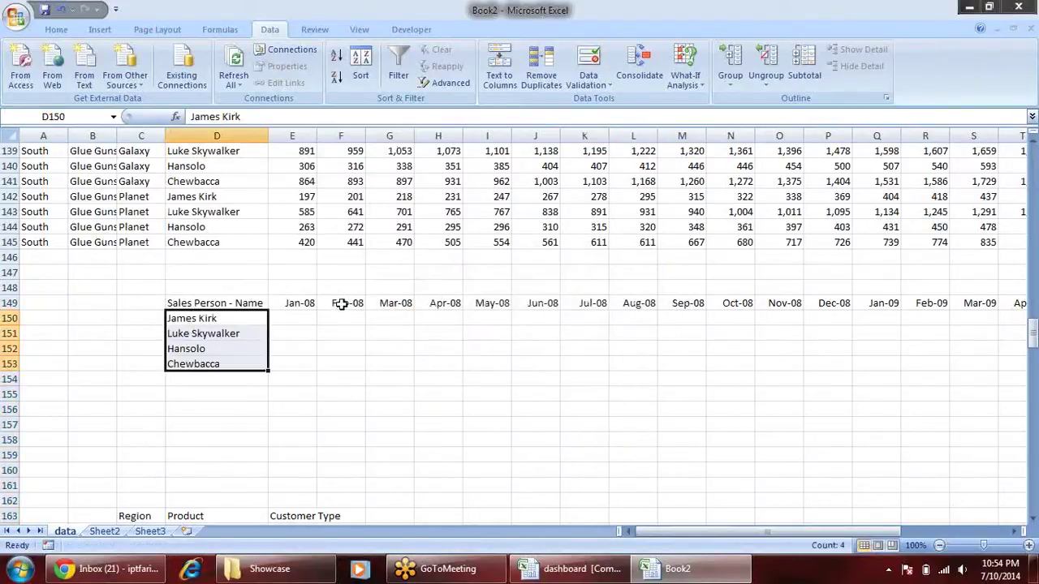
{"action": "left_click", "coordinate": [313, 320]}
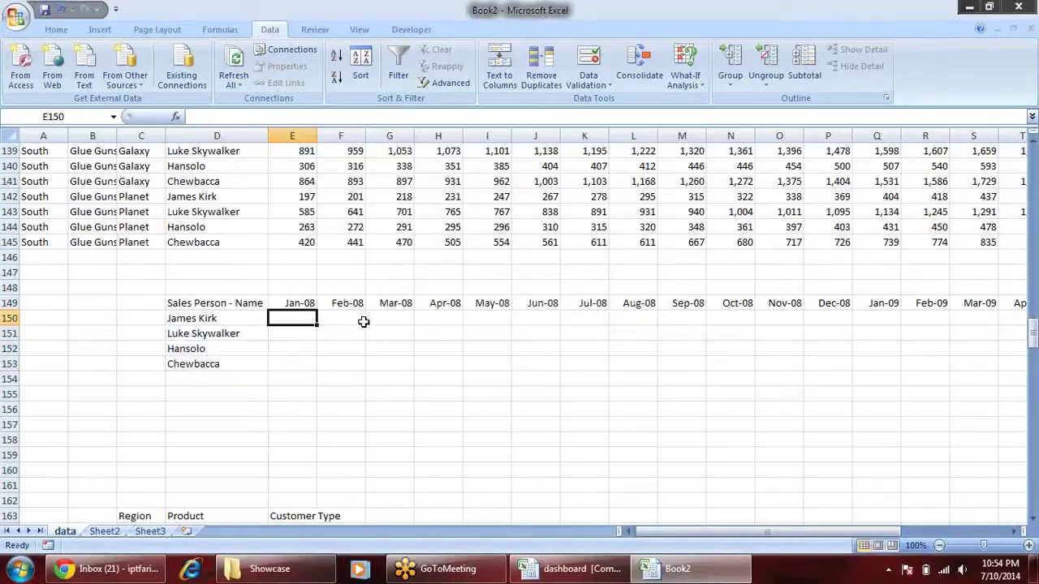
Start a SUMIFS in E150 with the absolute Jan-08 sum range $E$2:$E$145.
{"action": "scroll", "coordinate": [389, 340], "scroll_direction": "down", "scroll_amount": 1}
{"action": "scroll", "coordinate": [389, 340], "scroll_direction": "down", "scroll_amount": 1}
{"action": "scroll", "coordinate": [390, 340], "scroll_direction": "up", "scroll_amount": 1}
{"action": "scroll", "coordinate": [381, 345], "scroll_direction": "up", "scroll_amount": 1}
{"action": "scroll", "coordinate": [378, 347], "scroll_direction": "up", "scroll_amount": 2}
{"action": "scroll", "coordinate": [378, 347], "scroll_direction": "down", "scroll_amount": 1}
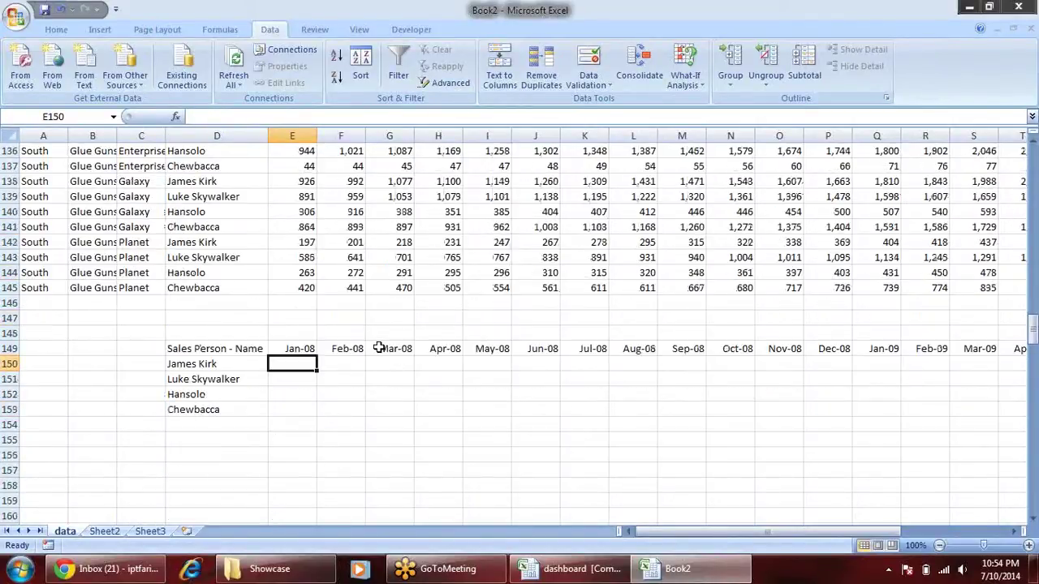
{"action": "type", "text": "="}
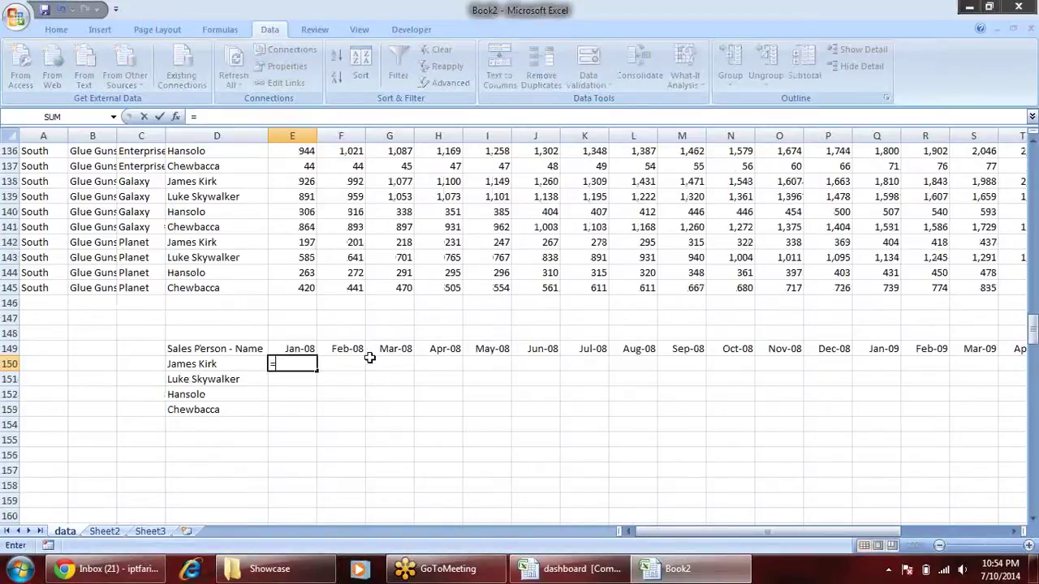
{"action": "type", "text": "sum"}
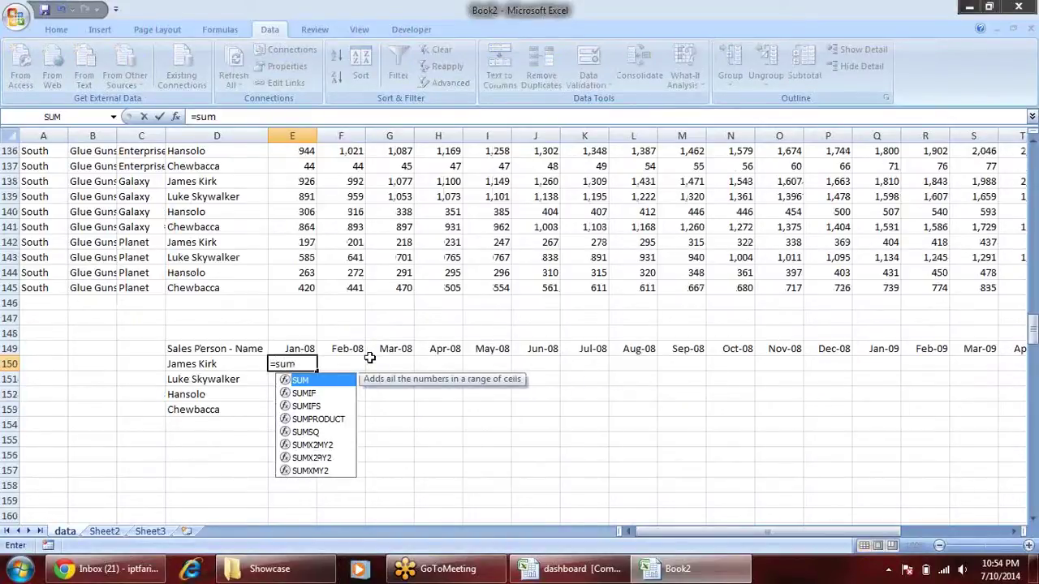
{"action": "key", "text": "Down"}
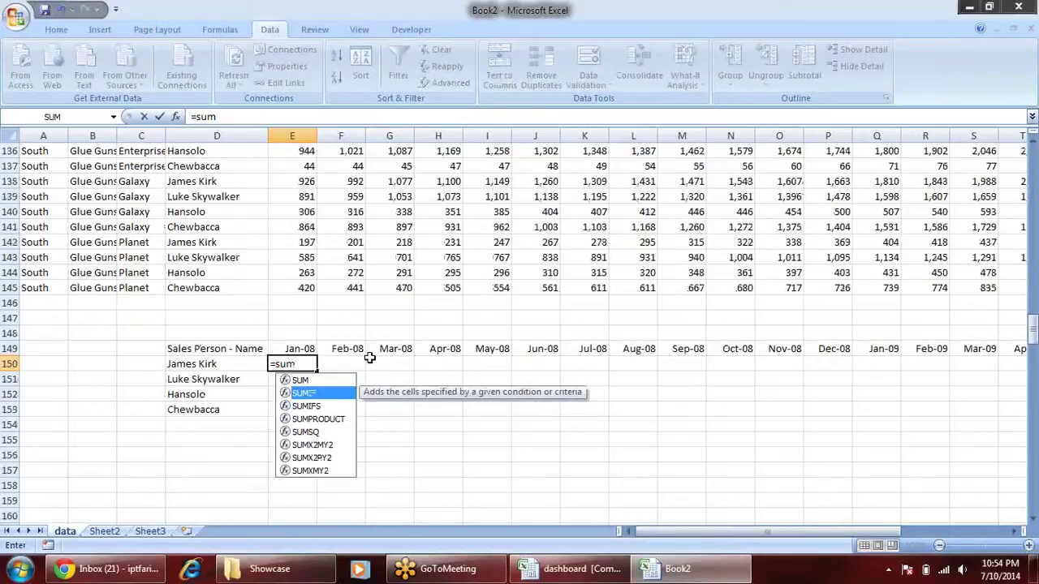
{"action": "key", "text": "Down"}
{"action": "key", "text": "Tab"}
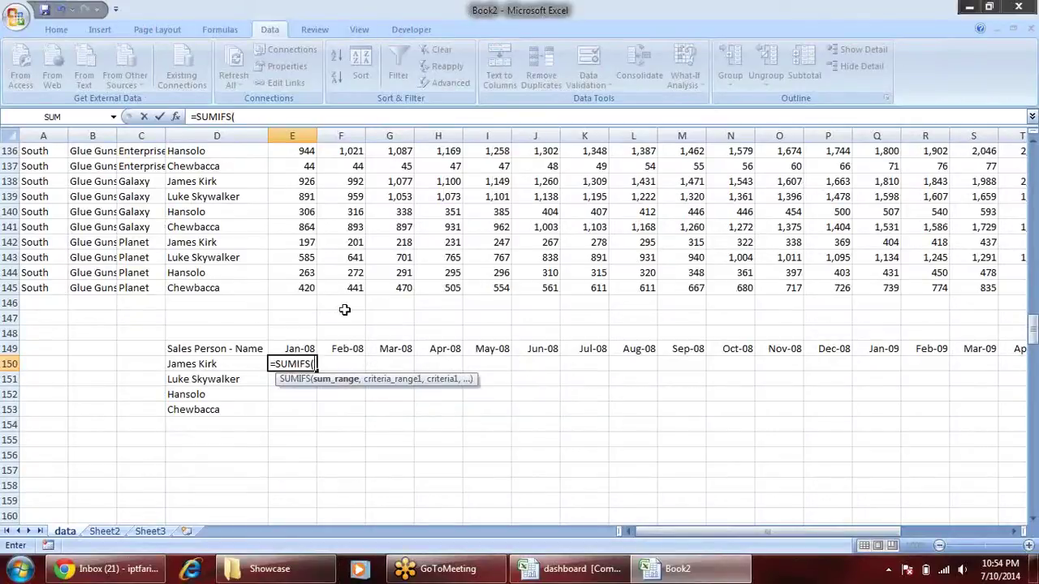
{"action": "left_click", "coordinate": [302, 285]}
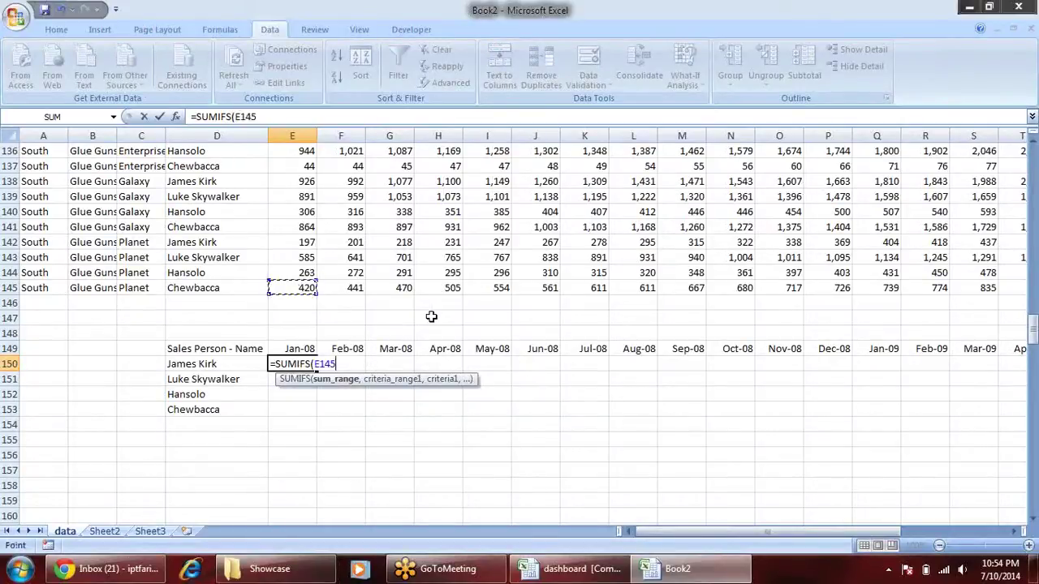
{"action": "key", "text": "ctrl+shift+Up"}
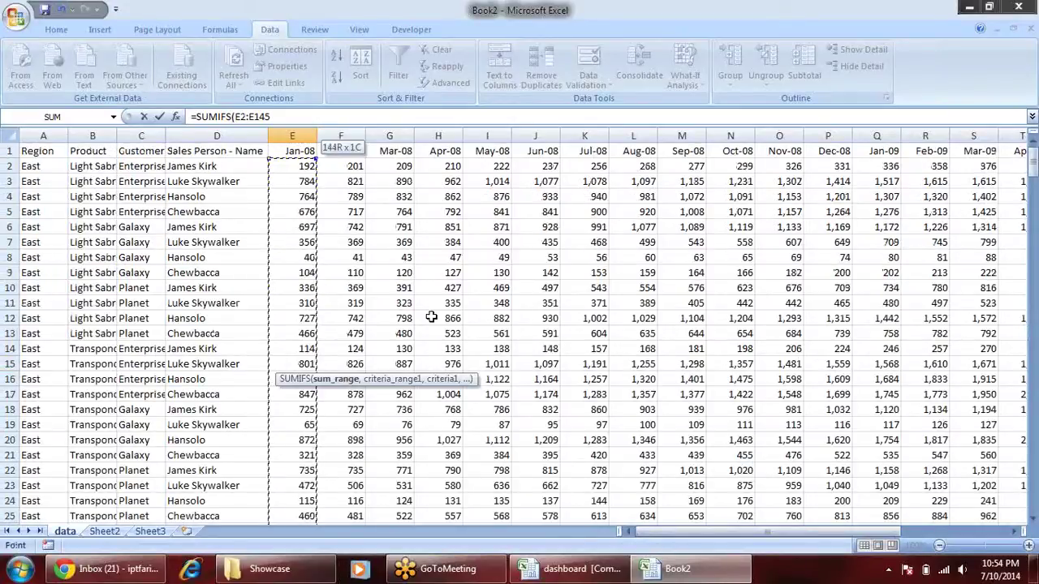
{"action": "key", "text": "F4"}
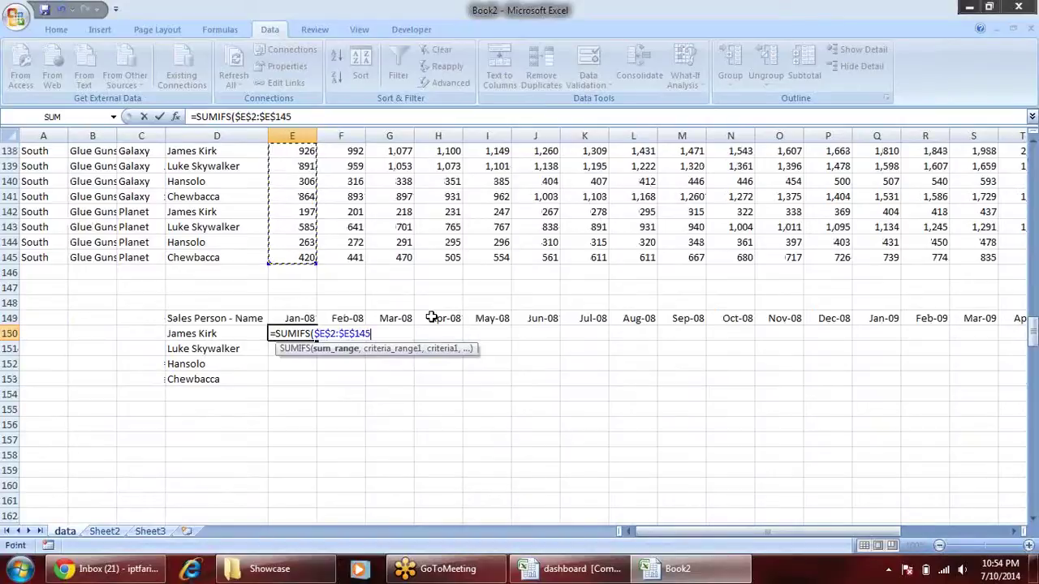
Add the salesperson column as criteria range and D150 as criterion, giving 18357.
{"action": "type", "text": ","}
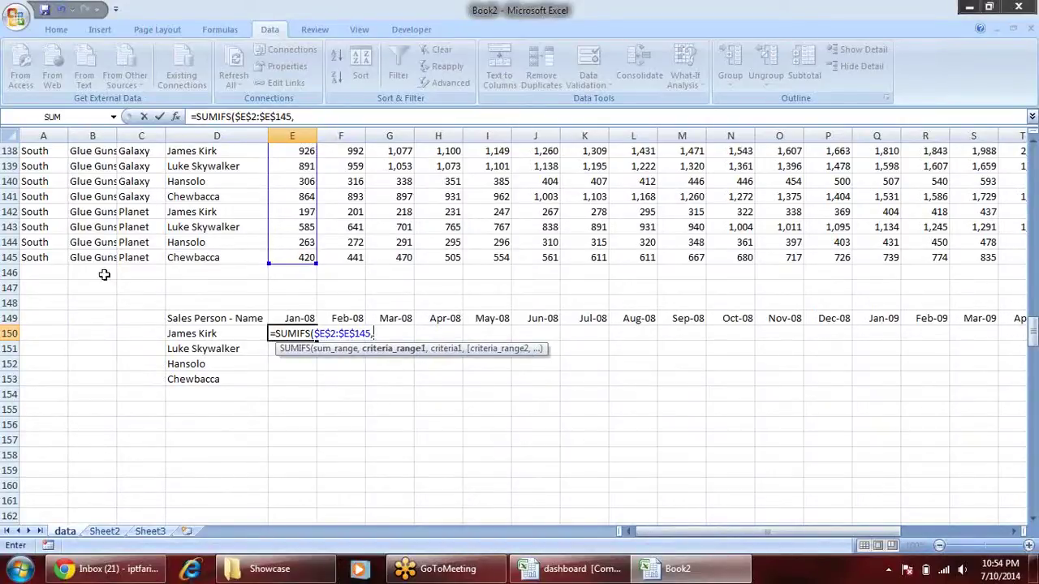
{"action": "left_click", "coordinate": [209, 257]}
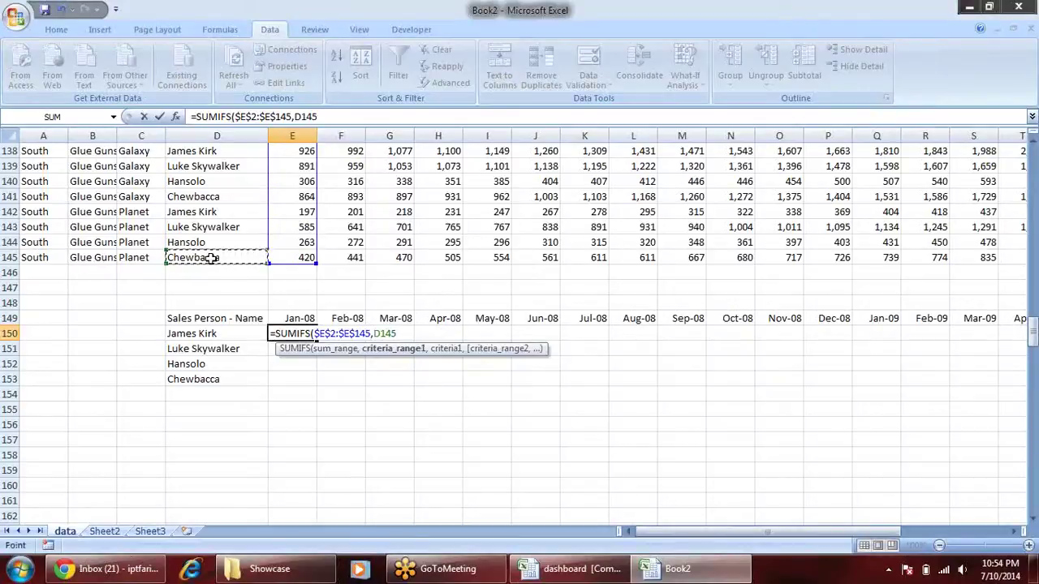
{"action": "key", "text": "ctrl+shift+Up"}
{"action": "key", "text": "shift+Down"}
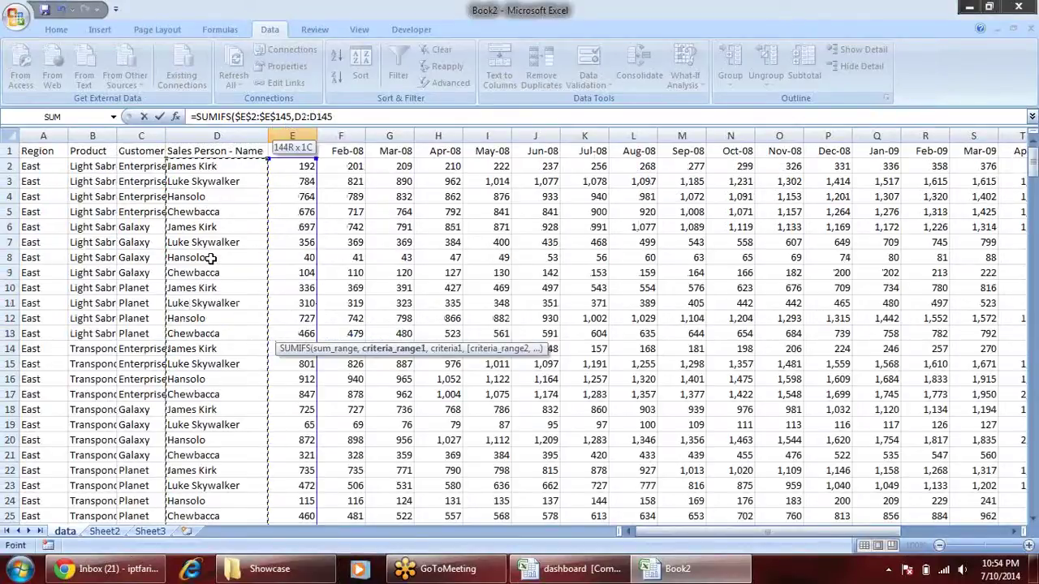
{"action": "key", "text": "F4"}
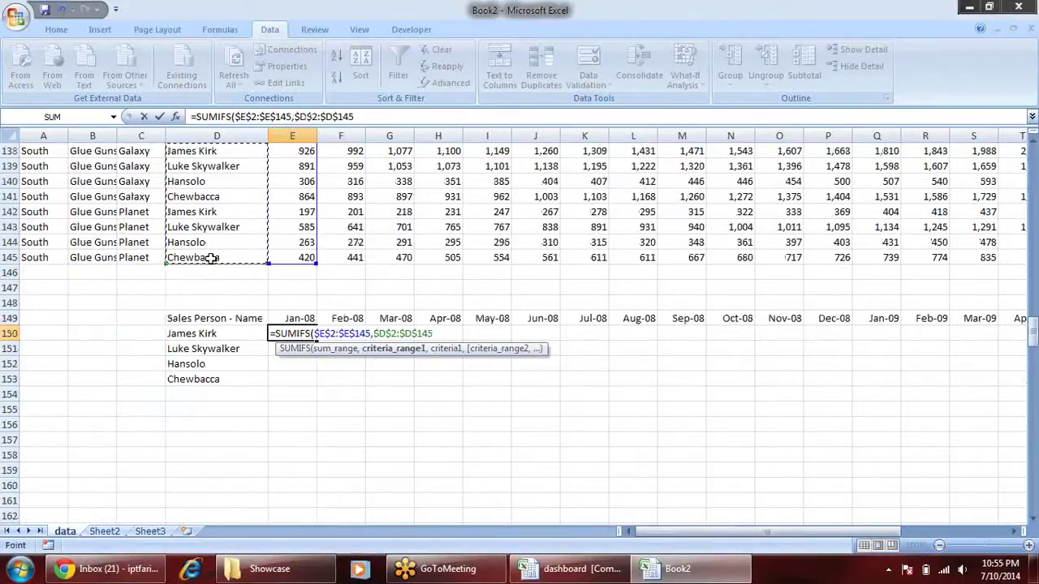
{"action": "type", "text": ","}
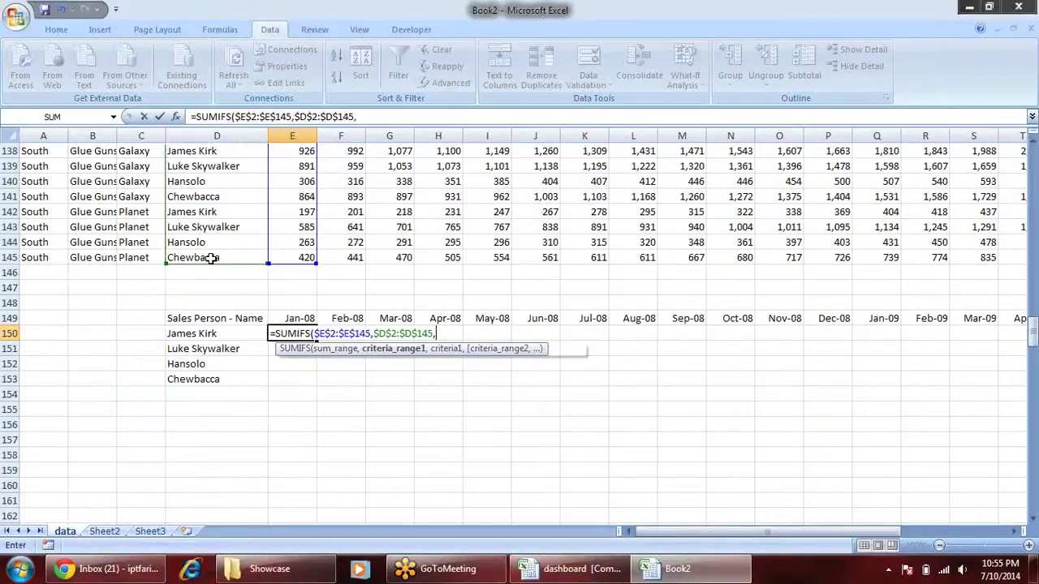
{"action": "left_click", "coordinate": [195, 335]}
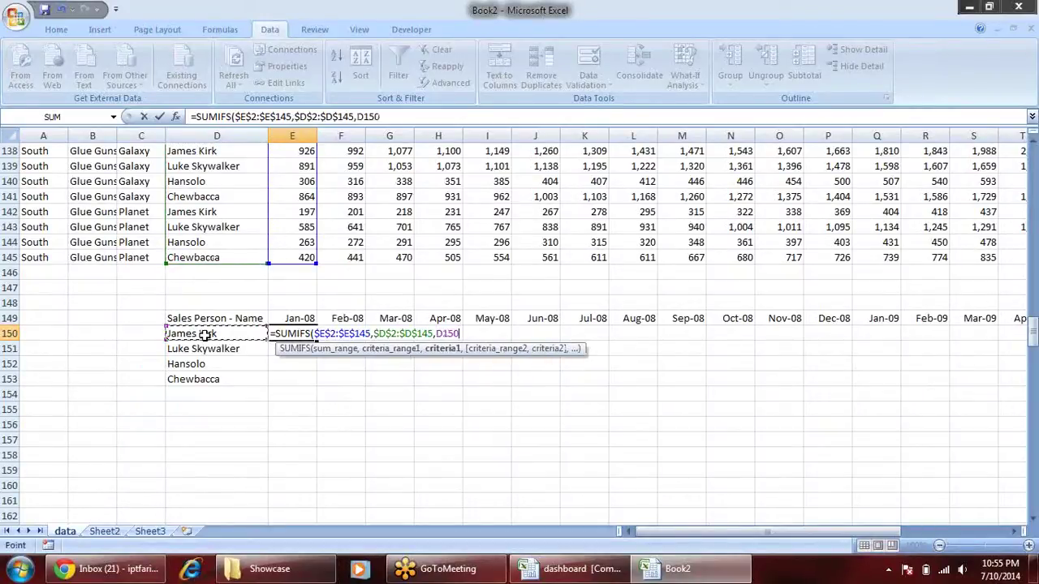
{"action": "type", "text": ")"}
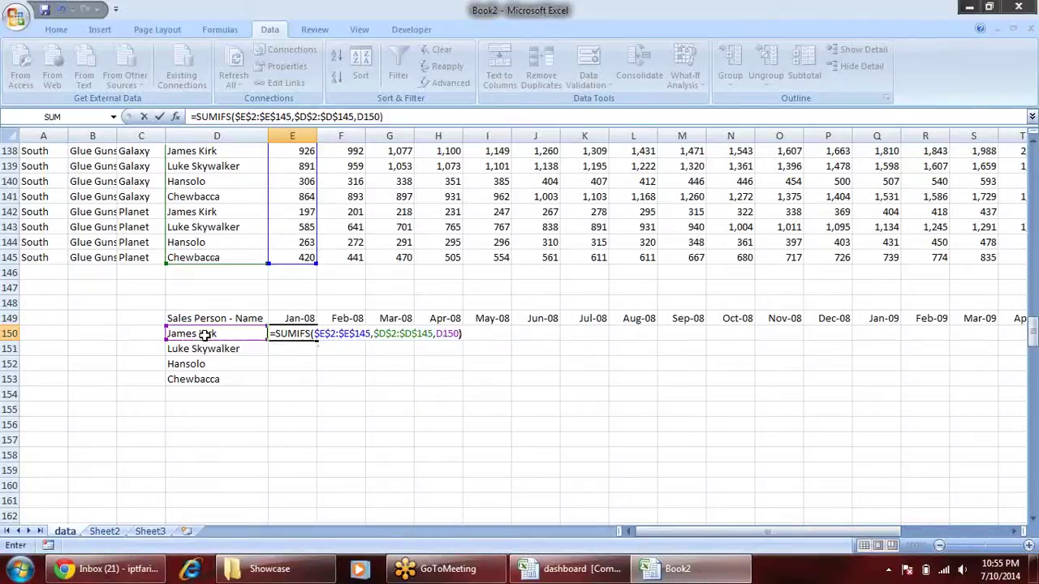
{"action": "key", "text": "Return"}
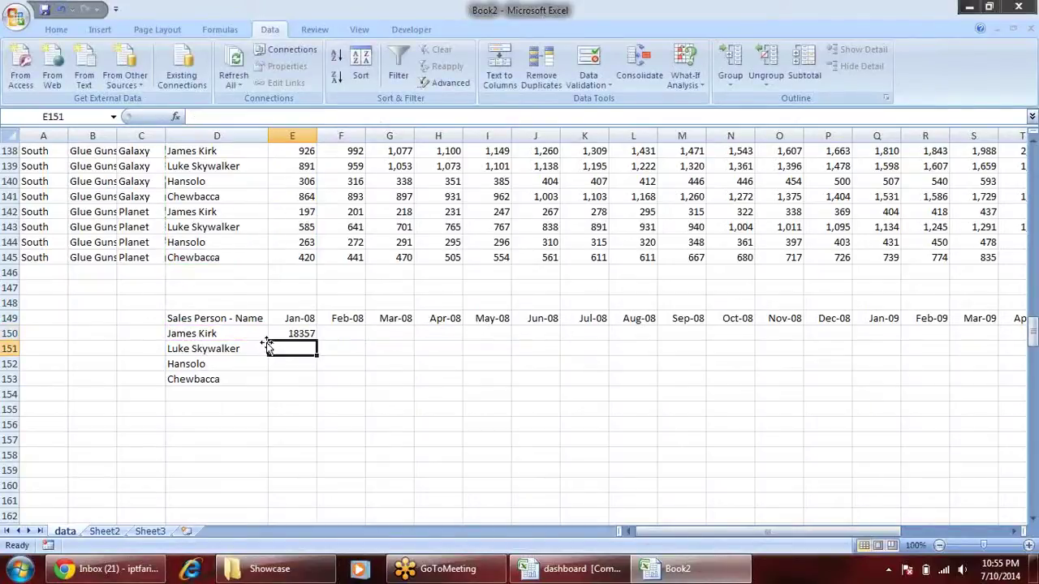
Change the references to mixed E$2:E$145 and $D150 so the formula copies correctly.
{"action": "left_click", "coordinate": [288, 330]}
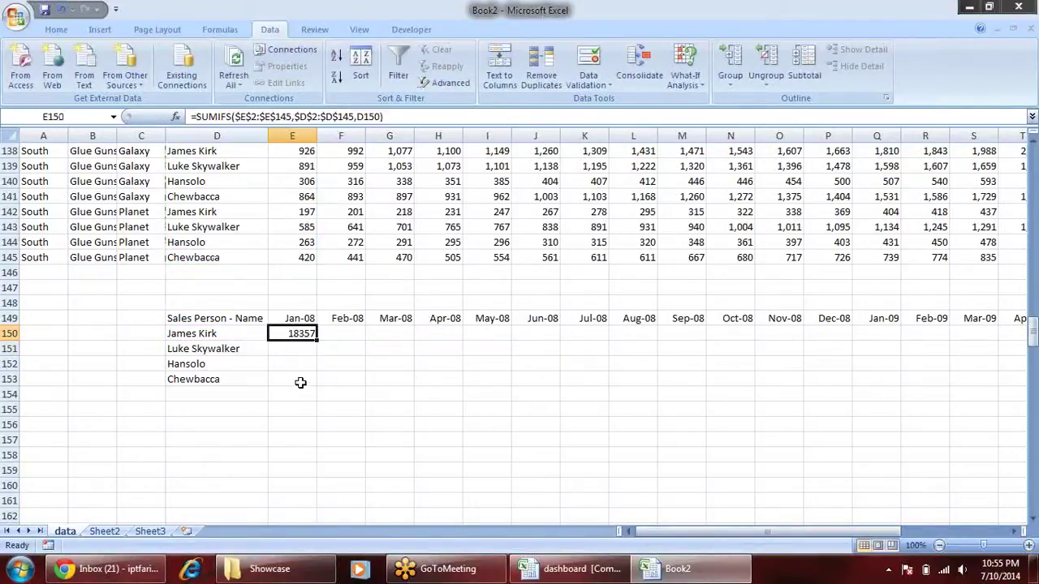
{"action": "double_click", "coordinate": [292, 334]}
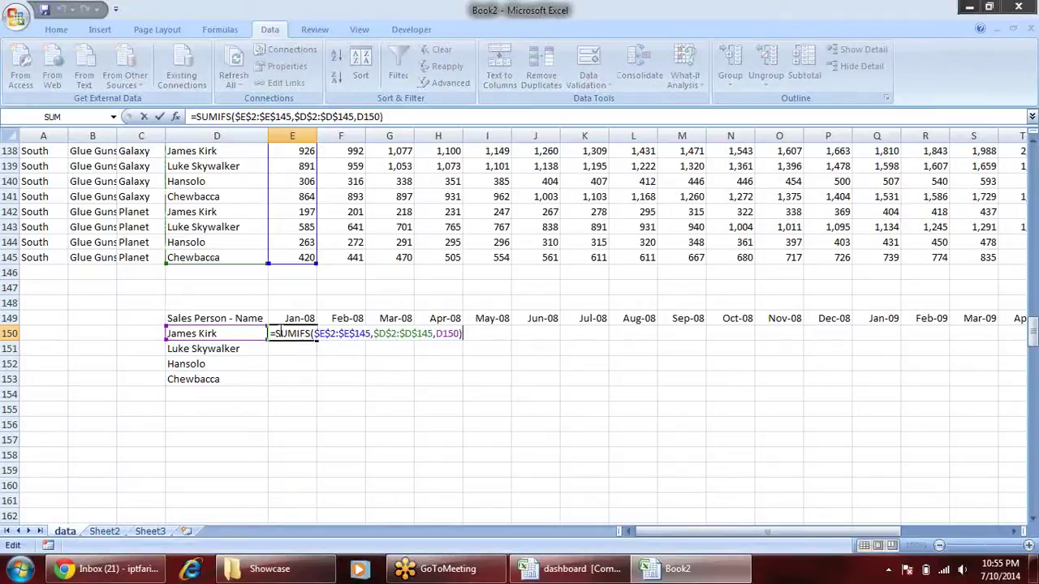
{"action": "left_click", "coordinate": [354, 334]}
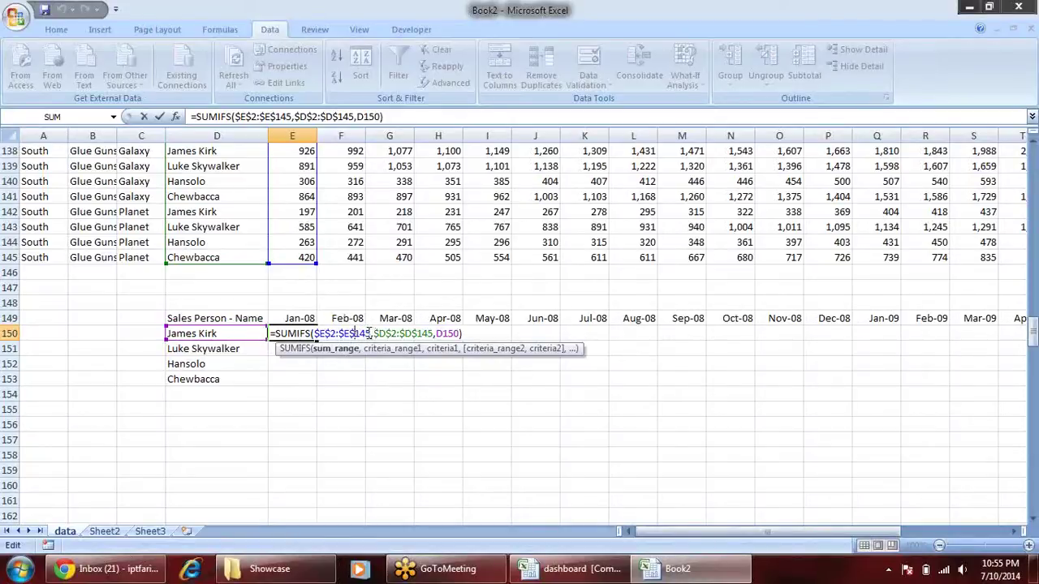
{"action": "left_click_drag", "start_coordinate": [367, 332], "coordinate": [314, 332]}
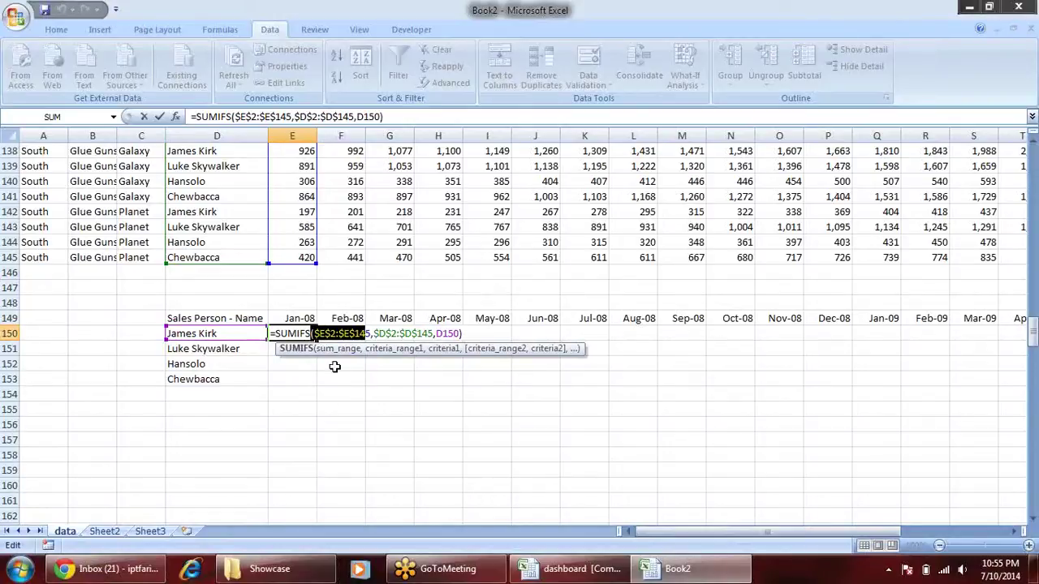
{"action": "key", "text": "F4"}
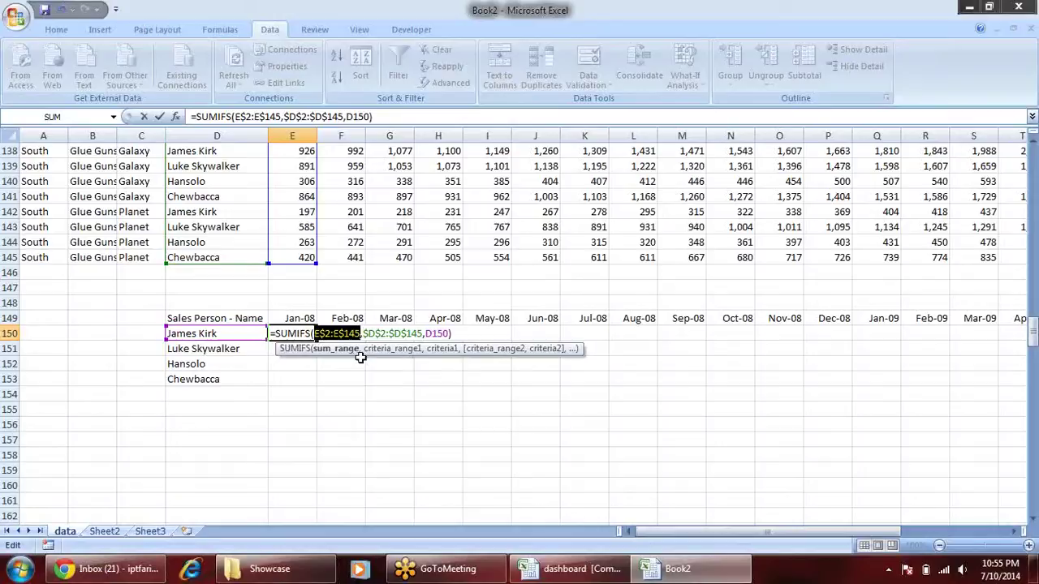
{"action": "left_click", "coordinate": [391, 333]}
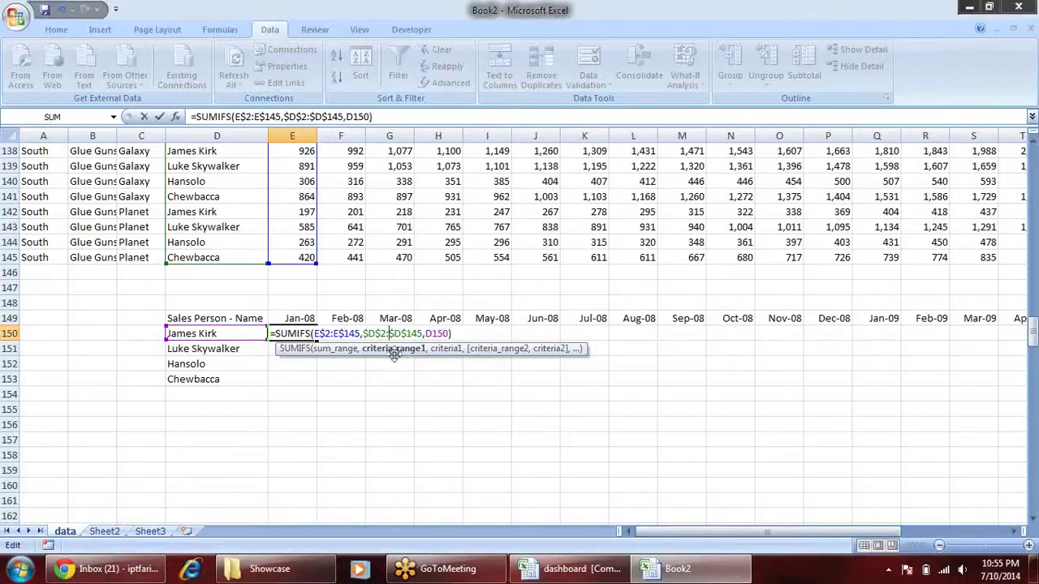
{"action": "left_click", "coordinate": [432, 335]}
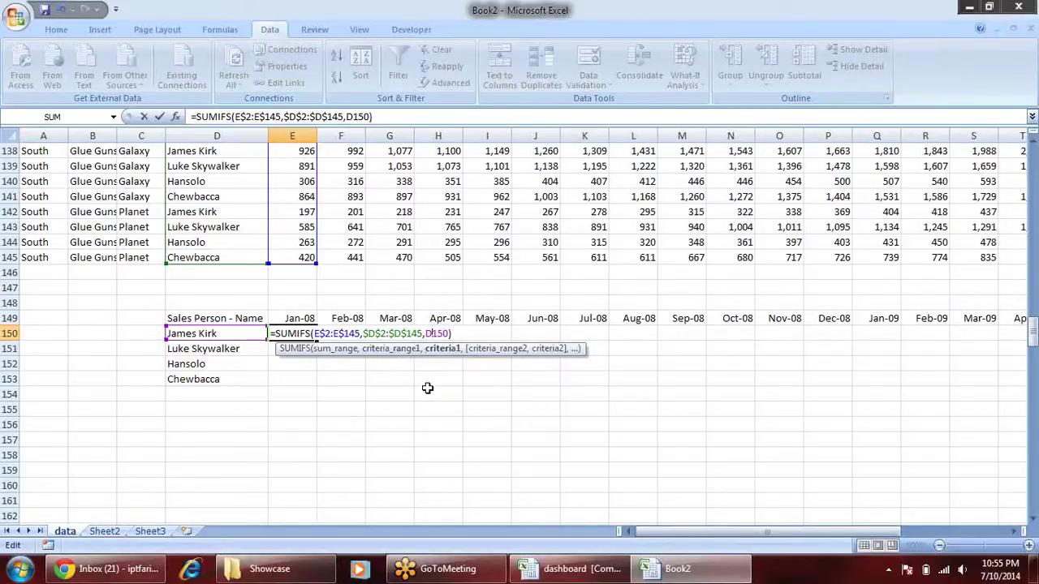
{"action": "key", "text": "F4"}
{"action": "key", "text": "F4"}
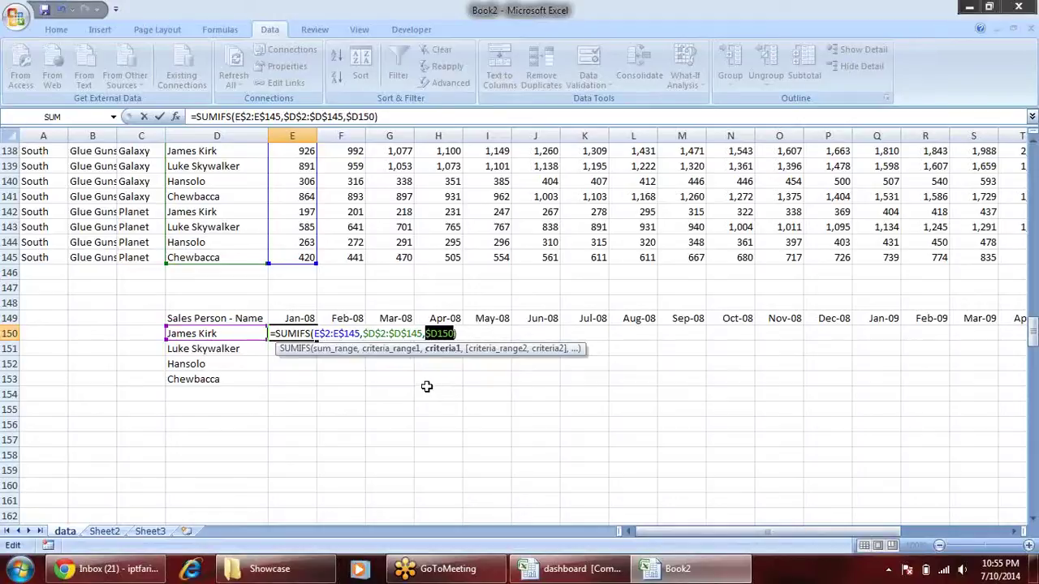
{"action": "key", "text": "Return"}
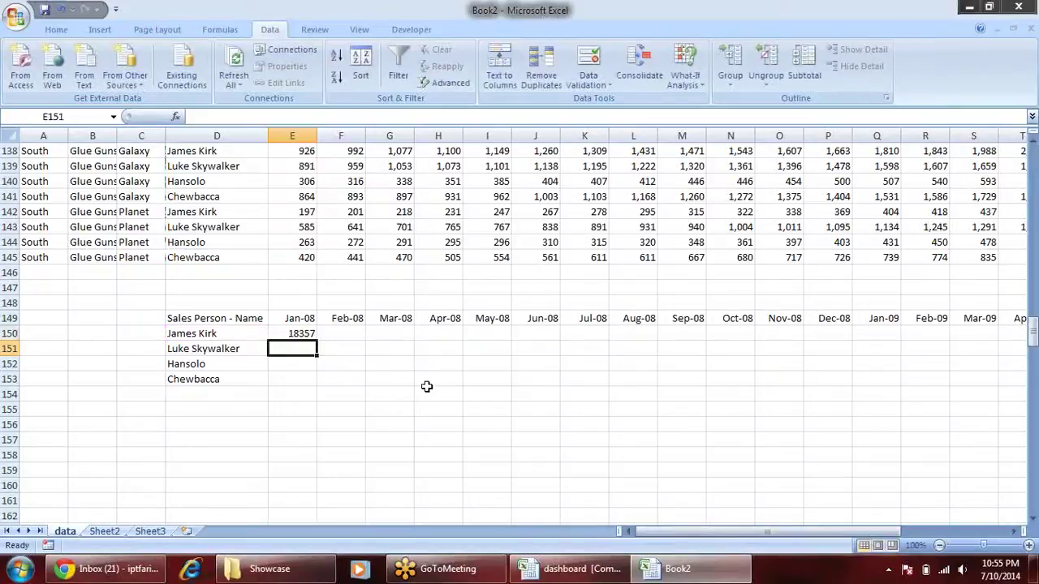
{"action": "left_click", "coordinate": [313, 333]}
Fill the Jan-08 SUMIFS down to E153 and check the Jan-08 column total.
{"action": "left_click_drag", "start_coordinate": [317, 340], "coordinate": [314, 388]}
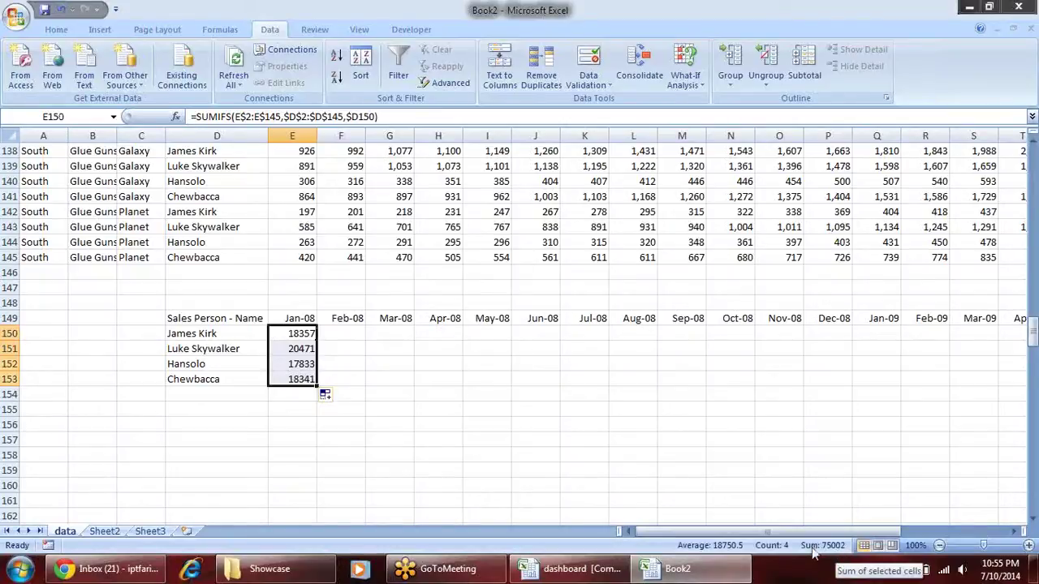
{"action": "left_click", "coordinate": [286, 258]}
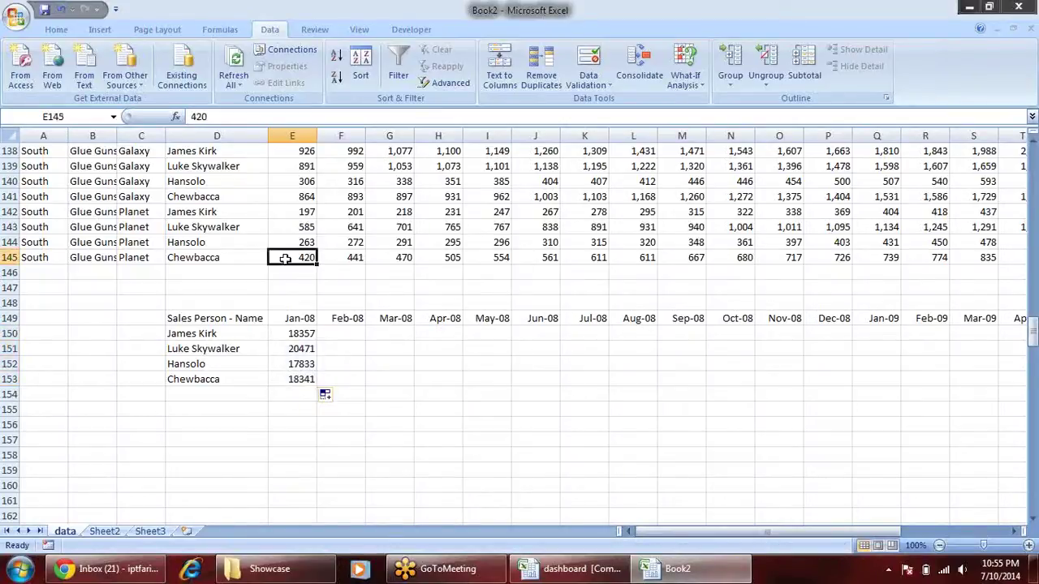
{"action": "key", "text": "ctrl+shift+Up"}
{"action": "key", "text": "shift+Down"}
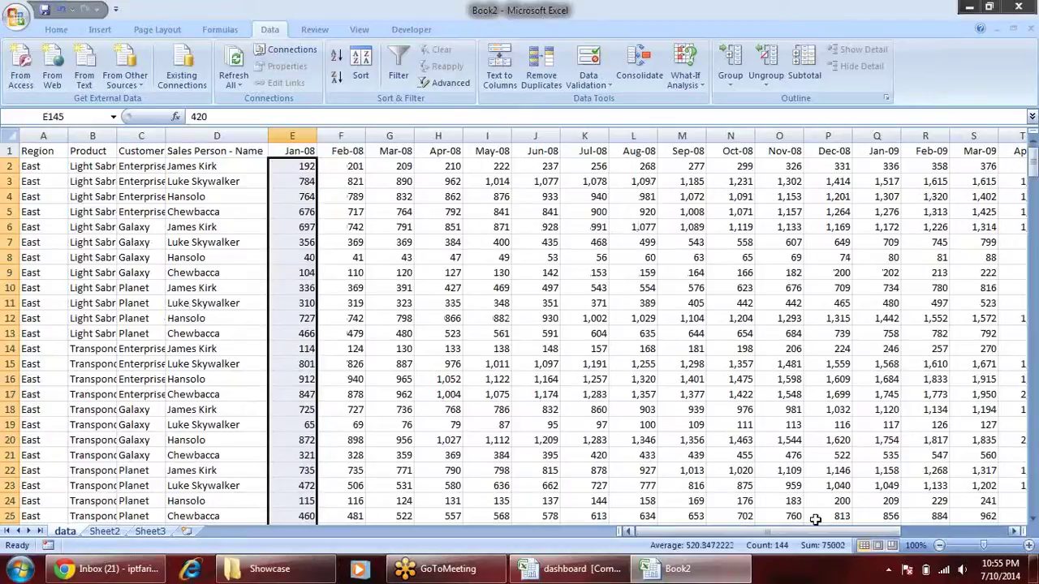
{"action": "left_click", "coordinate": [428, 303]}
Copy the four Jan-08 totals across to column AB (Dec-09) and check the copied formulas.
{"action": "scroll", "coordinate": [427, 309], "scroll_direction": "down", "scroll_amount": 7}
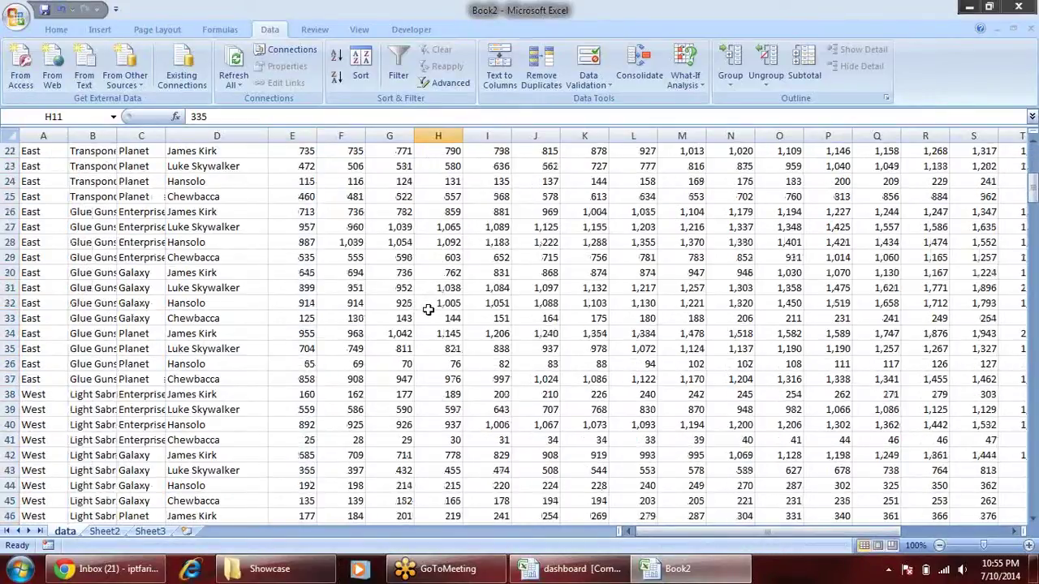
{"action": "scroll", "coordinate": [429, 303], "scroll_direction": "down", "scroll_amount": 6}
{"action": "scroll", "coordinate": [466, 301], "scroll_direction": "down", "scroll_amount": 5}
{"action": "scroll", "coordinate": [498, 336], "scroll_direction": "down", "scroll_amount": 7}
{"action": "scroll", "coordinate": [893, 313], "scroll_direction": "down", "scroll_amount": 2}
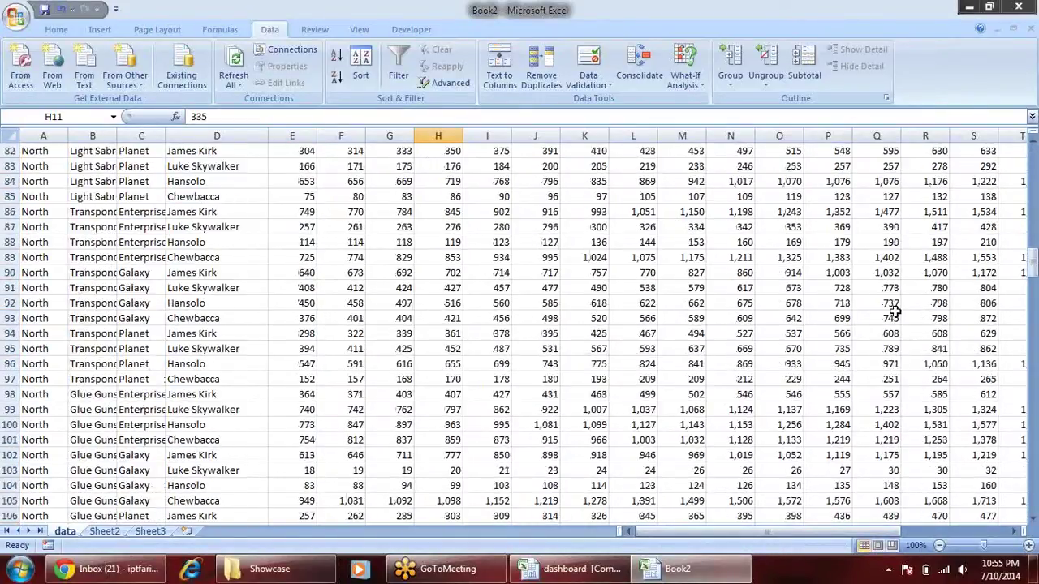
{"action": "left_click_drag", "start_coordinate": [1032, 261], "coordinate": [1032, 329]}
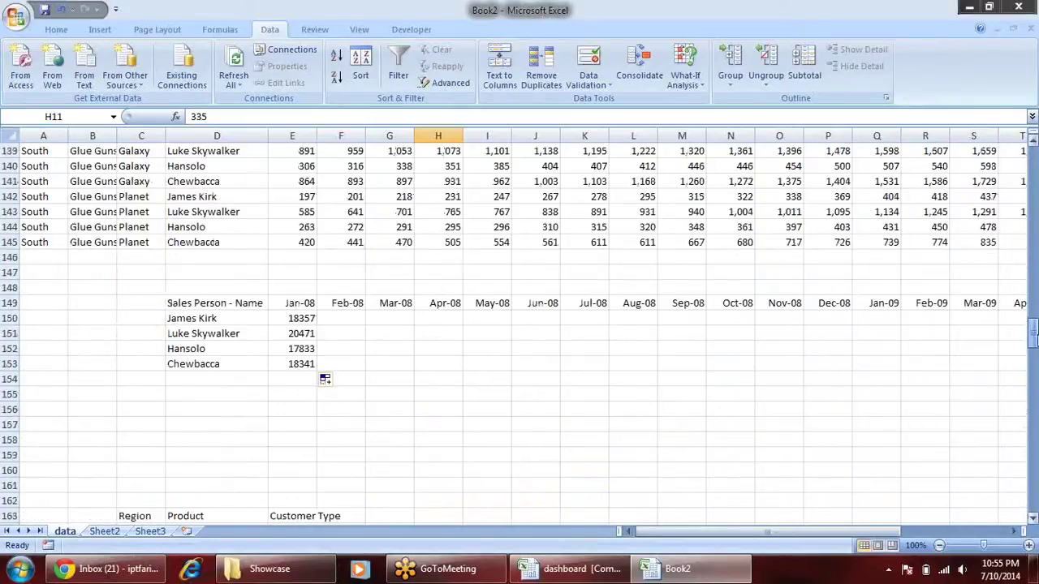
{"action": "left_click_drag", "start_coordinate": [294, 318], "coordinate": [312, 365]}
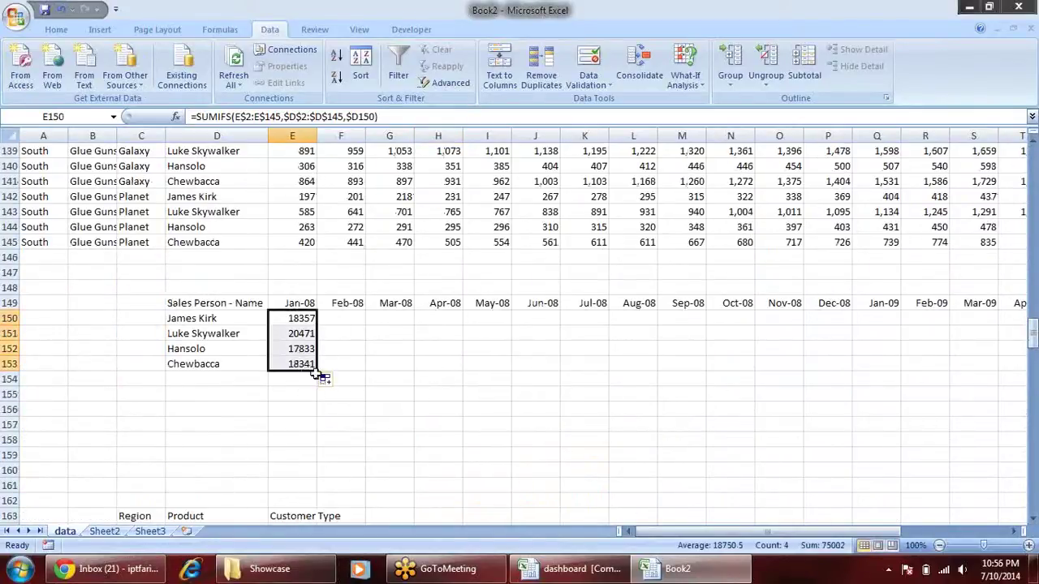
{"action": "left_click_drag", "start_coordinate": [321, 369], "coordinate": [1034, 357]}
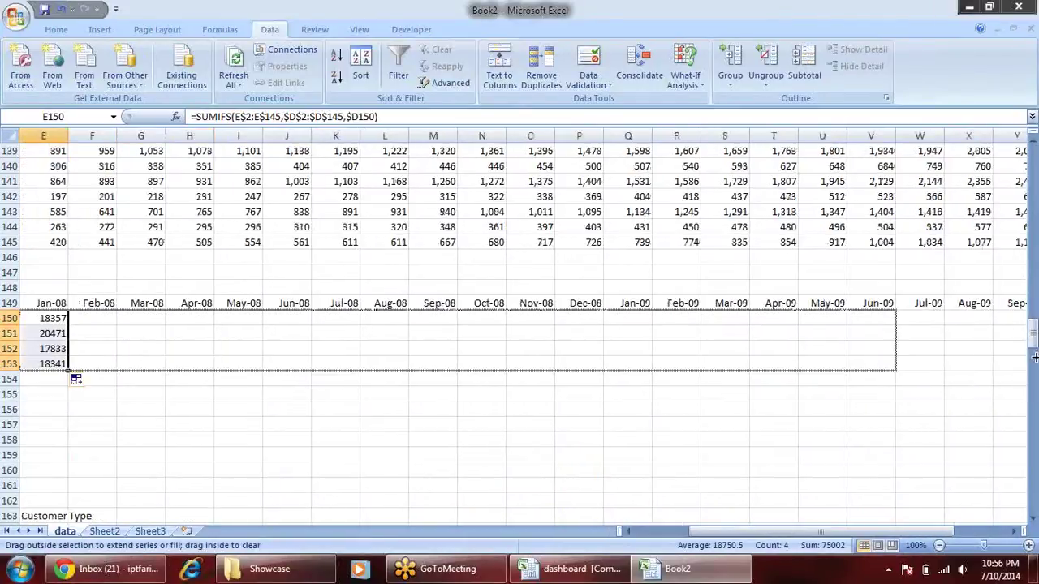
{"action": "left_click_drag", "start_coordinate": [1035, 357], "coordinate": [948, 369]}
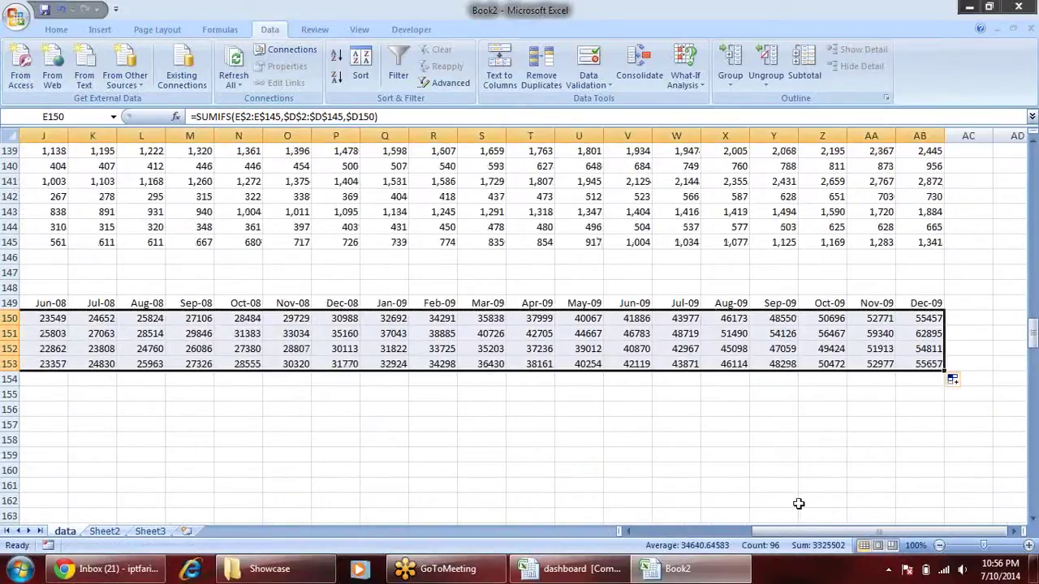
{"action": "left_click_drag", "start_coordinate": [811, 531], "coordinate": [779, 531]}
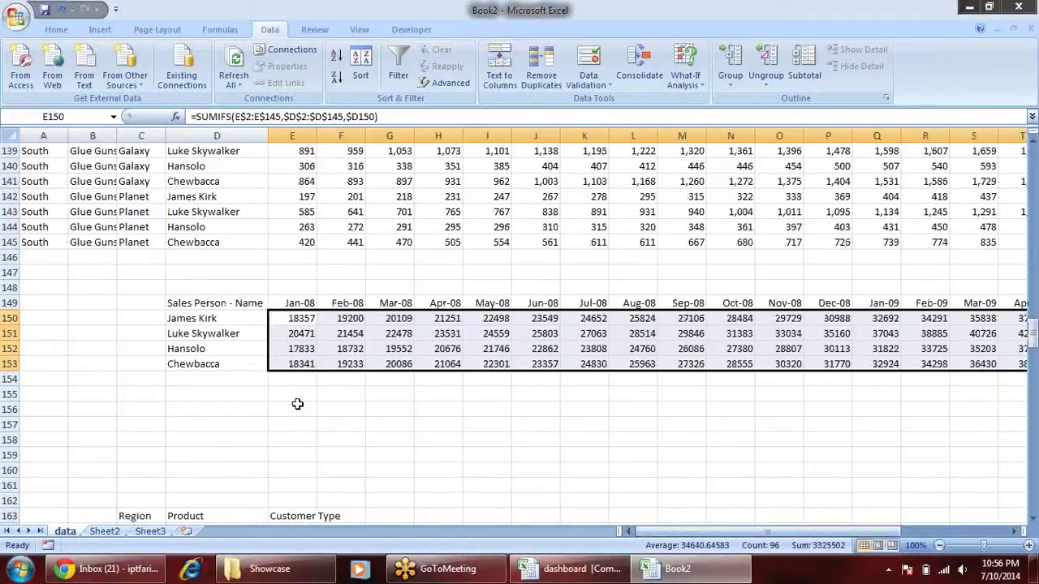
{"action": "left_click", "coordinate": [297, 403]}
{"action": "left_click", "coordinate": [312, 320]}
{"action": "left_click", "coordinate": [314, 363]}
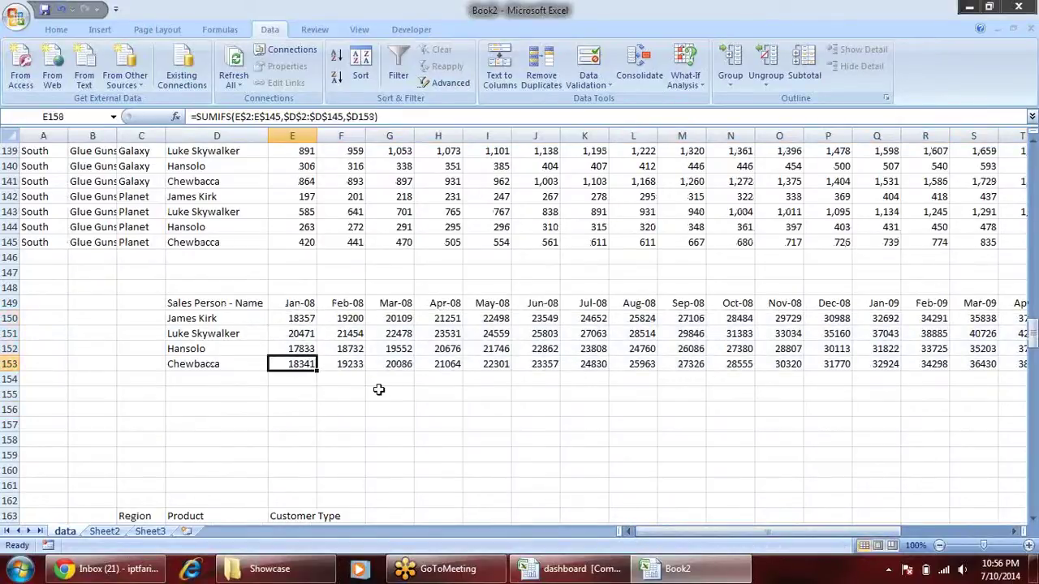
Move the Region, Product and Customer Type labels up to row 156.
{"action": "scroll", "coordinate": [232, 372], "scroll_direction": "down", "scroll_amount": 2}
{"action": "scroll", "coordinate": [219, 377], "scroll_direction": "up", "scroll_amount": 1}
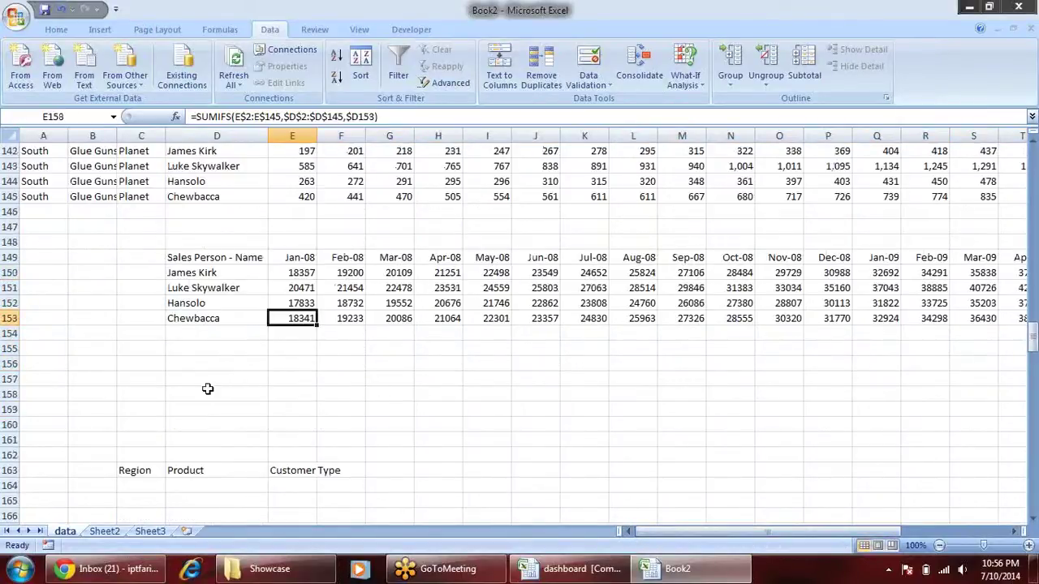
{"action": "left_click_drag", "start_coordinate": [128, 471], "coordinate": [383, 470]}
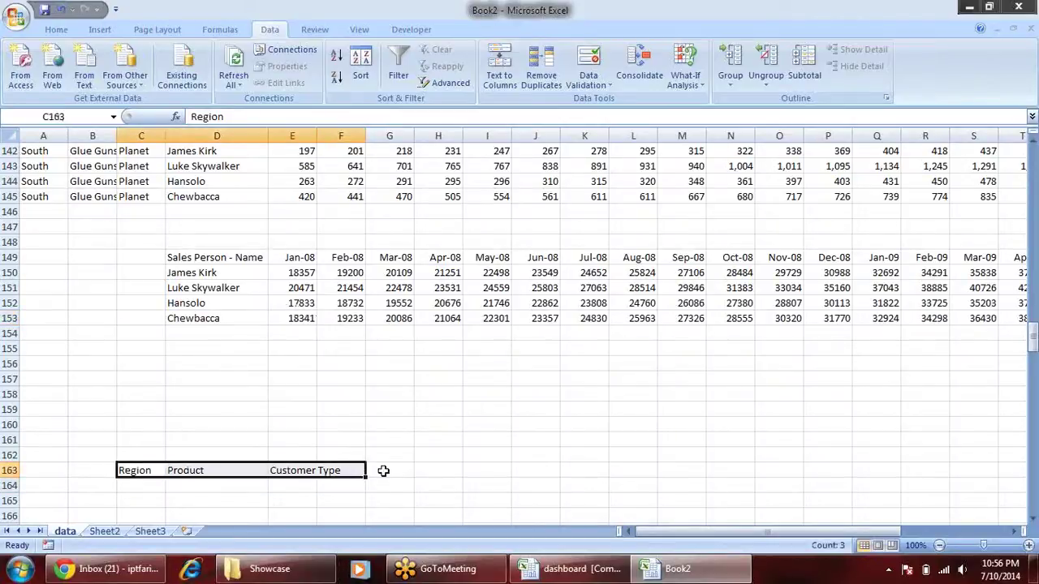
{"action": "key", "text": "ctrl+c"}
{"action": "left_click", "coordinate": [149, 366]}
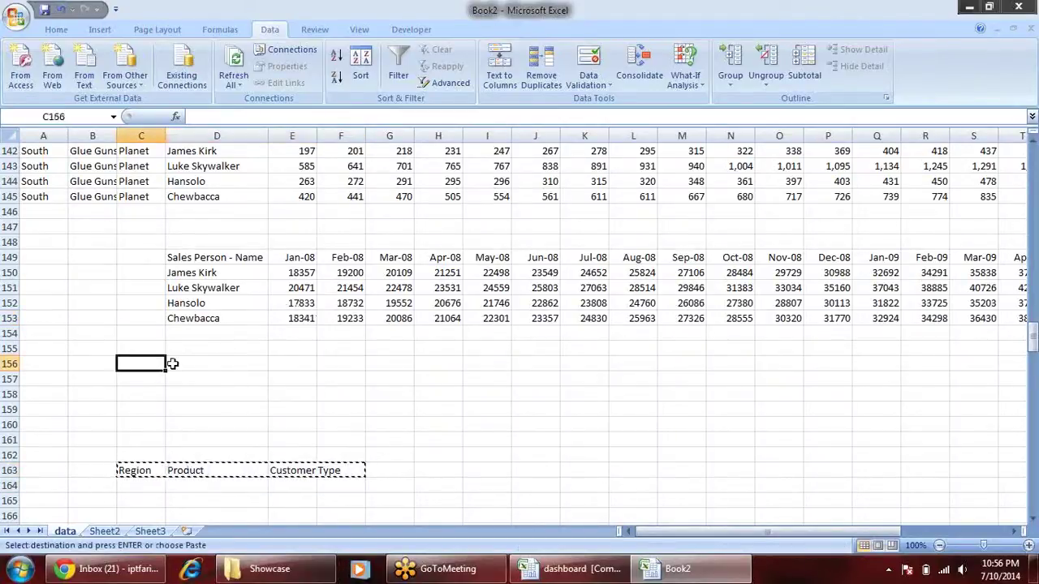
{"action": "key", "text": "ctrl+v"}
{"action": "left_click", "coordinate": [336, 396]}
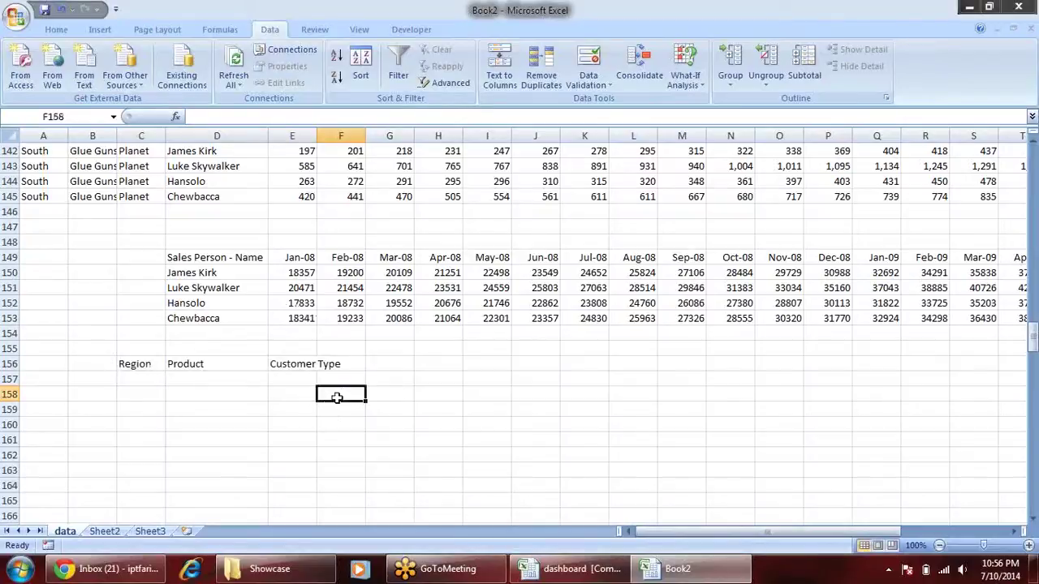
{"action": "left_click_drag", "start_coordinate": [150, 379], "coordinate": [348, 379]}
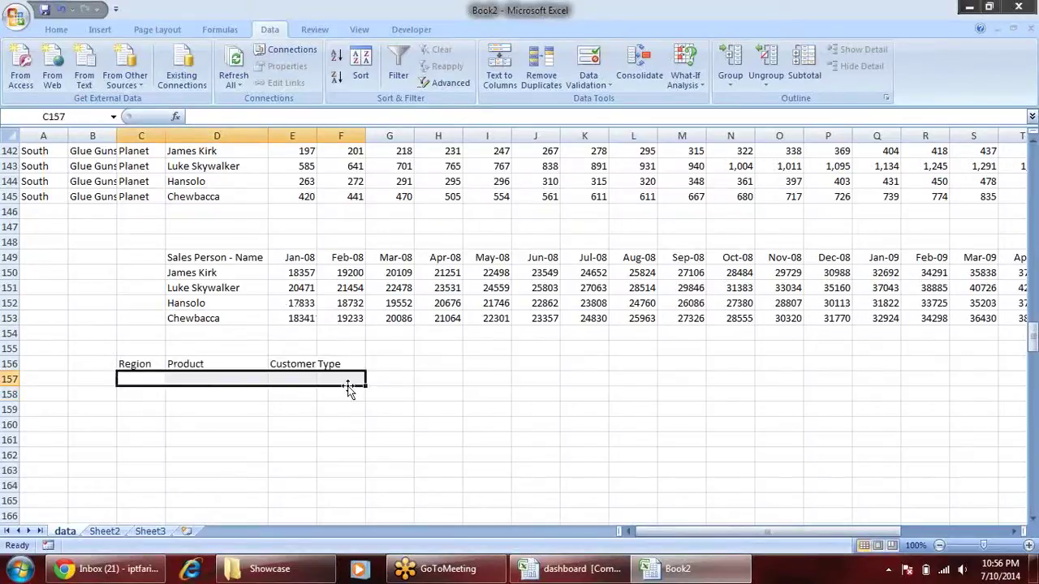
Copy the dashboard's Region/Product/Customer criteria table, then cancel without pasting.
{"action": "key", "text": "ctrl+Tab"}
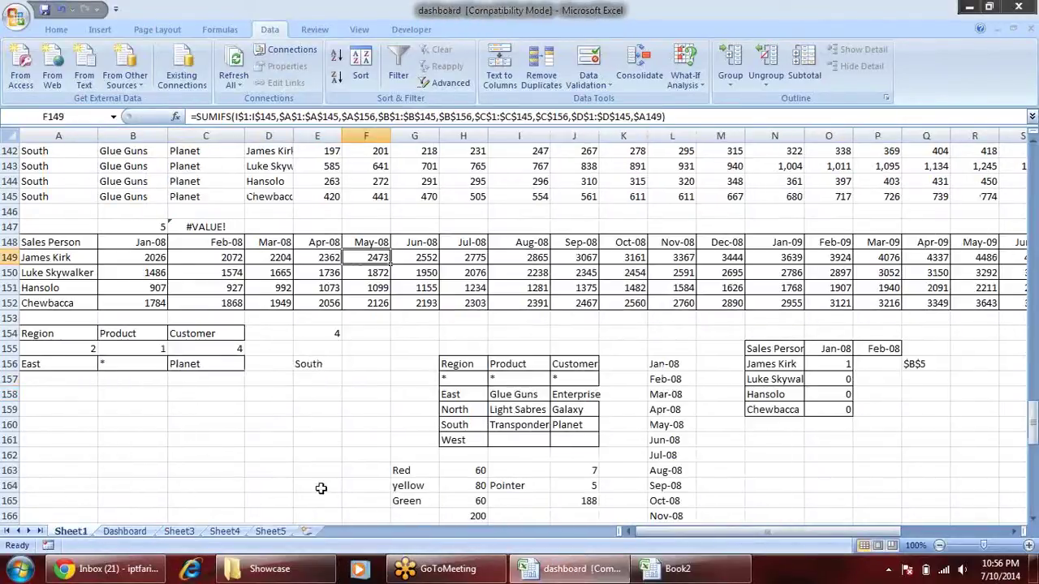
{"action": "left_click_drag", "start_coordinate": [469, 362], "coordinate": [592, 440]}
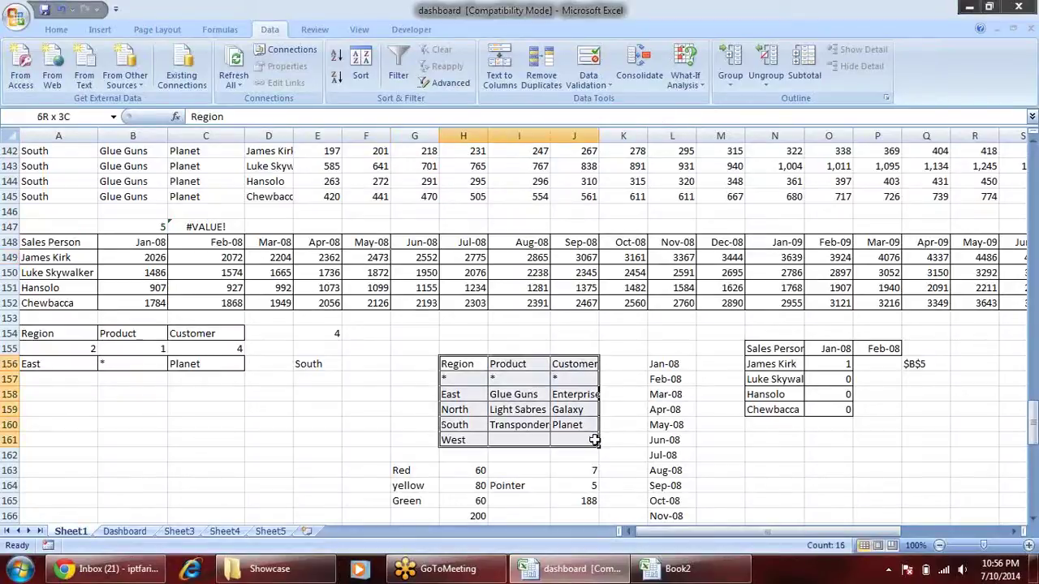
{"action": "key", "text": "ctrl+c"}
{"action": "key", "text": "ctrl+Tab"}
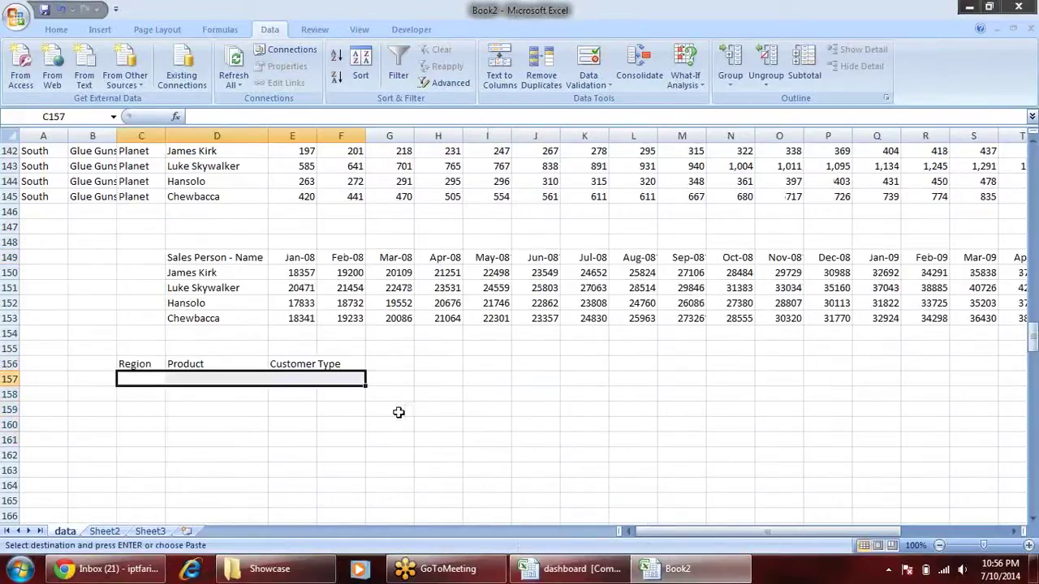
{"action": "left_click", "coordinate": [340, 359]}
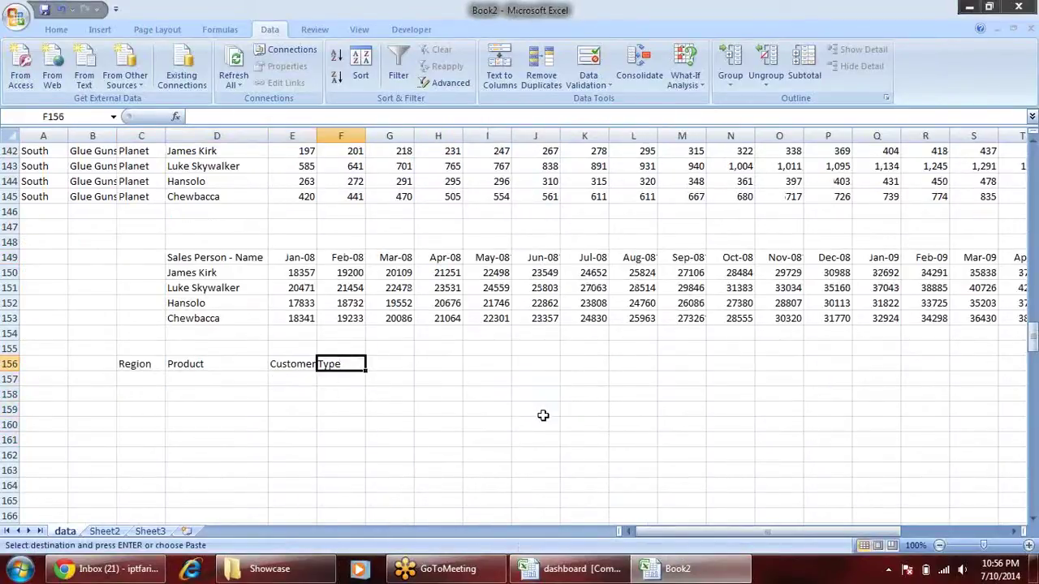
{"action": "key", "text": "Escape"}
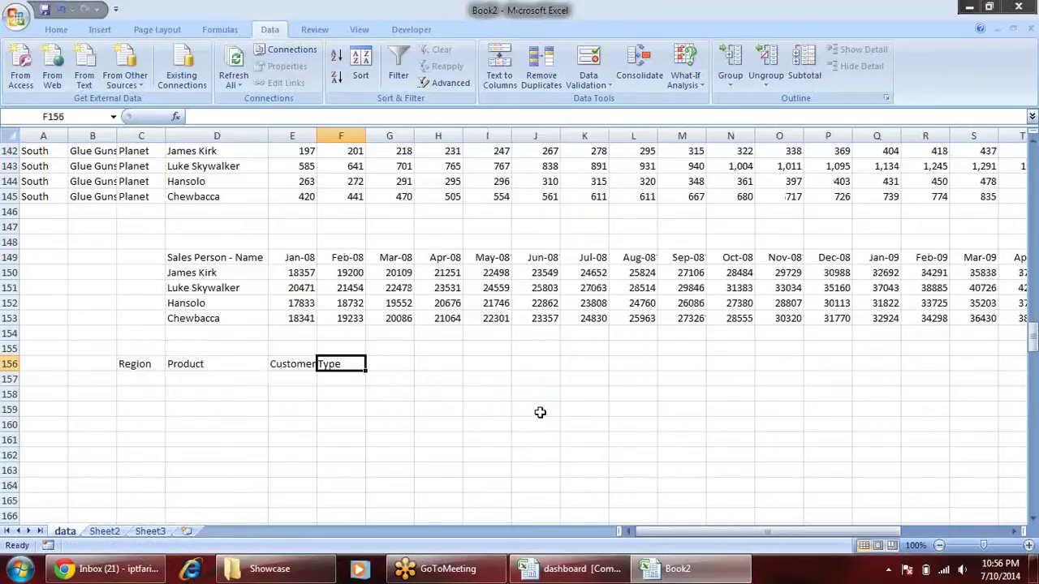
Fix the Customer Type heading and shift the three headings left to B156:D156.
{"action": "double_click", "coordinate": [360, 364]}
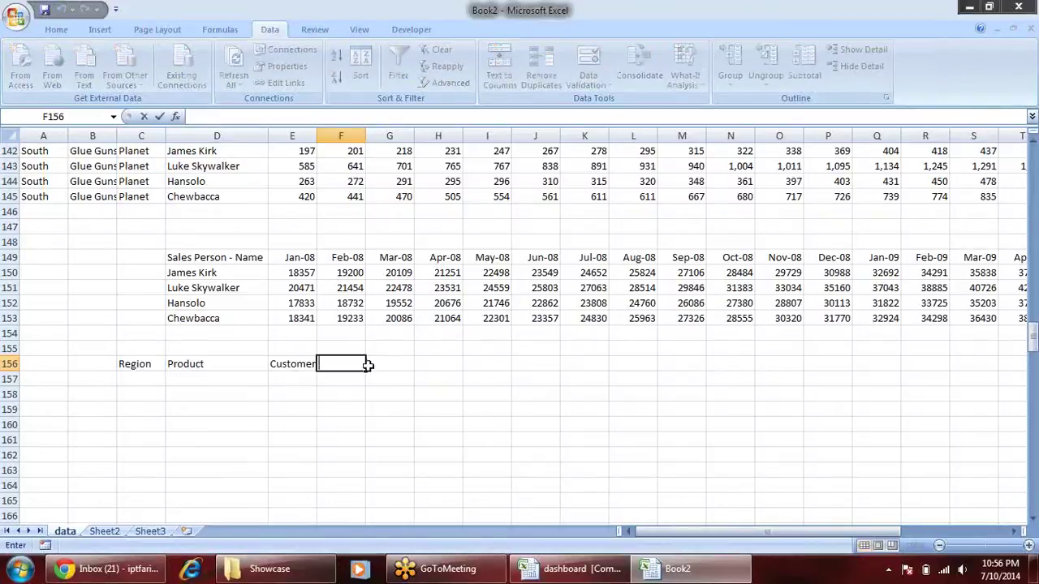
{"action": "left_click", "coordinate": [425, 427]}
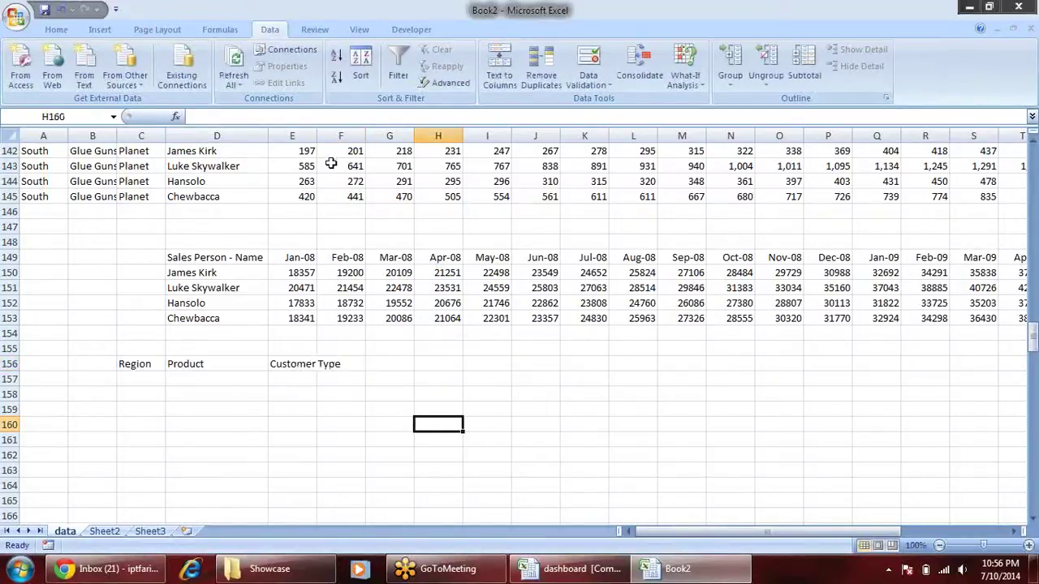
{"action": "left_click_drag", "start_coordinate": [289, 362], "coordinate": [103, 365]}
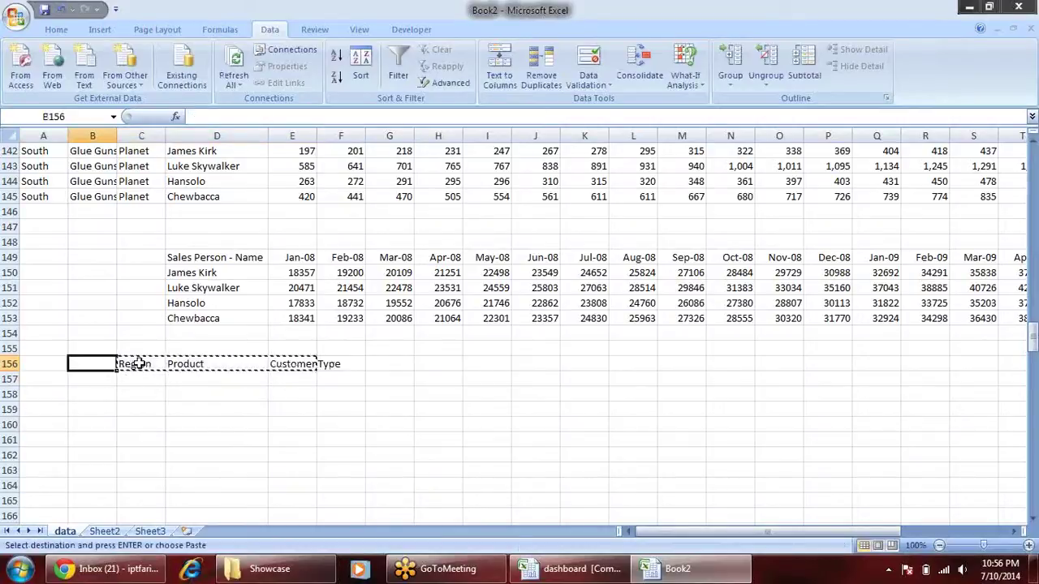
{"action": "left_click", "coordinate": [224, 378]}
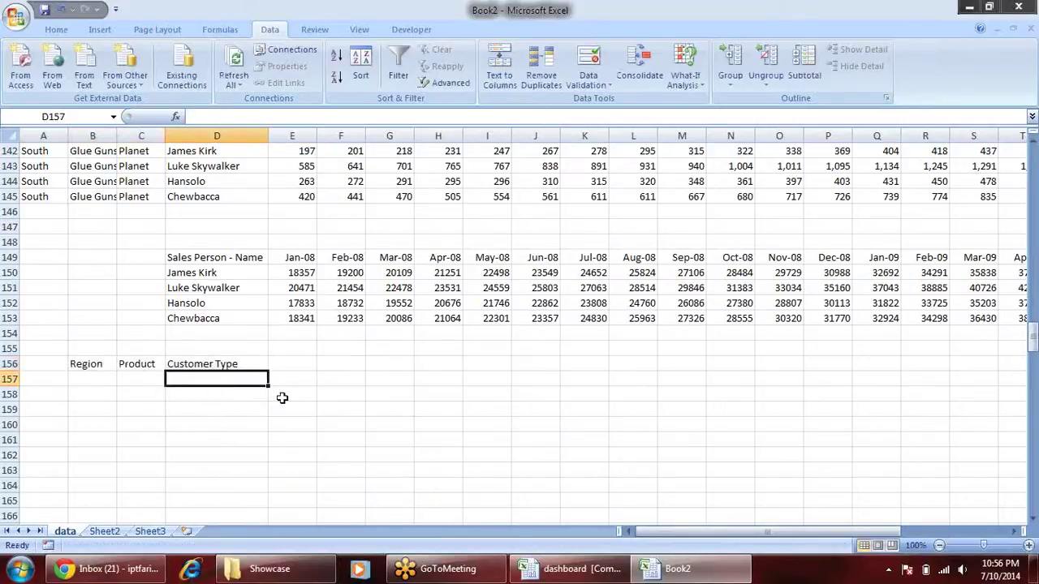
Paste the dashboard's Region, Product and Customer list into Book2 at G156.
{"action": "key", "text": "alt+Tab"}
{"action": "key", "text": "ctrl+c"}
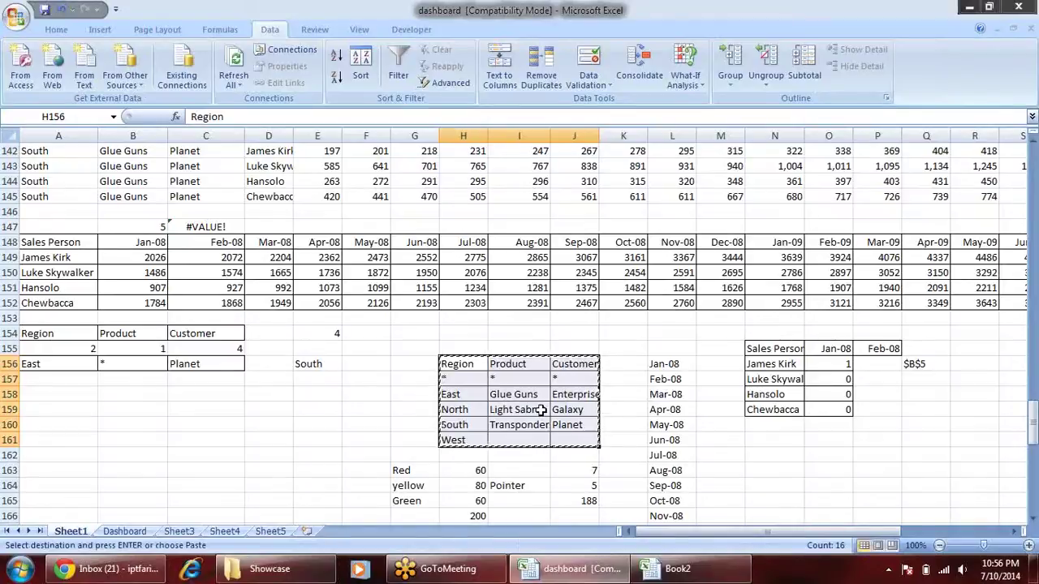
{"action": "key", "text": "alt+Tab"}
{"action": "left_click", "coordinate": [395, 365]}
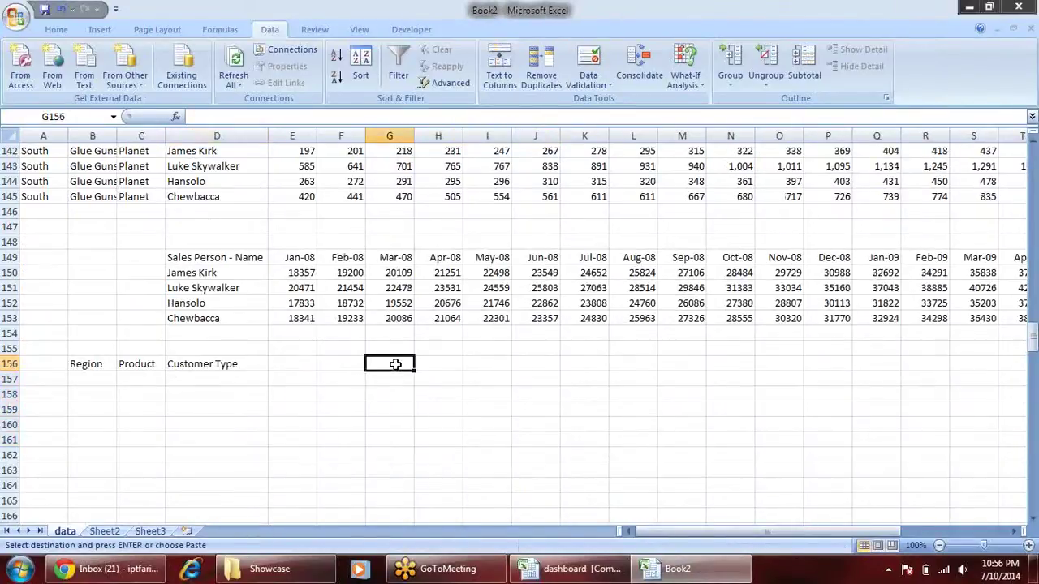
{"action": "key", "text": "ctrl+v"}
{"action": "left_click", "coordinate": [594, 405]}
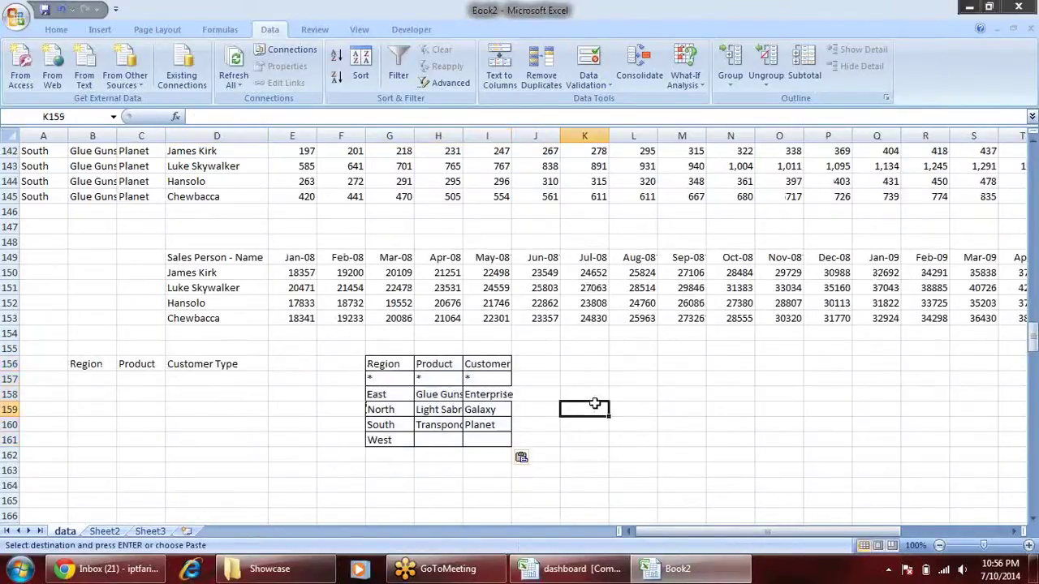
Review the pasted region names and the * wildcards under Region, Product and Customer.
{"action": "left_click_drag", "start_coordinate": [376, 395], "coordinate": [383, 438]}
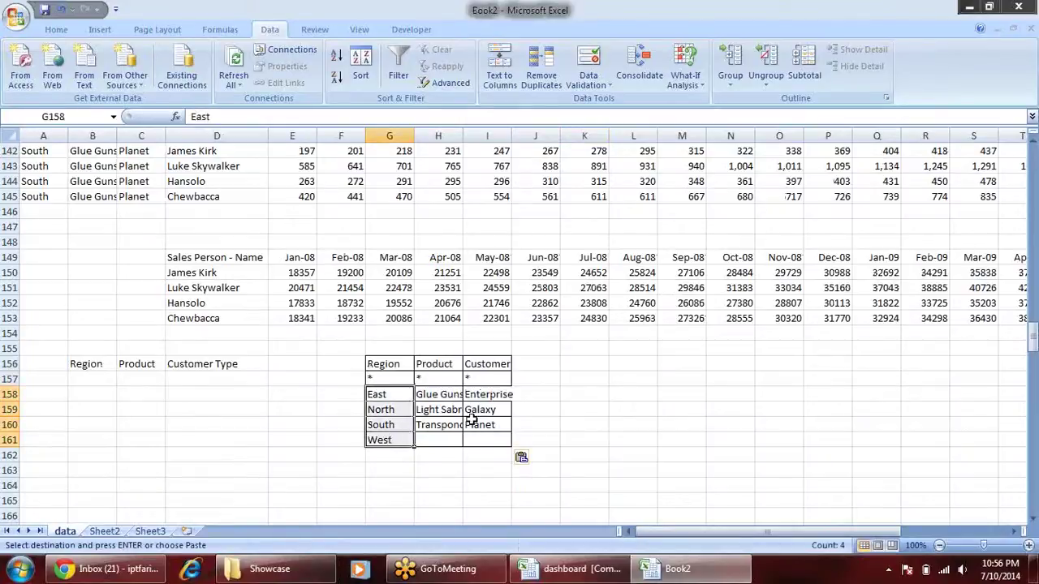
{"action": "left_click", "coordinate": [396, 379]}
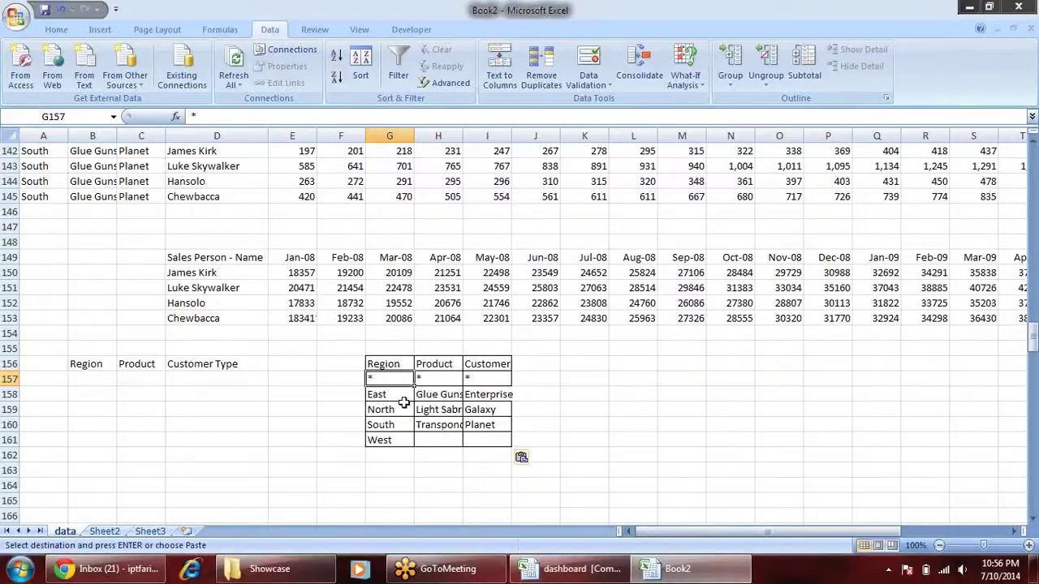
{"action": "left_click", "coordinate": [430, 379]}
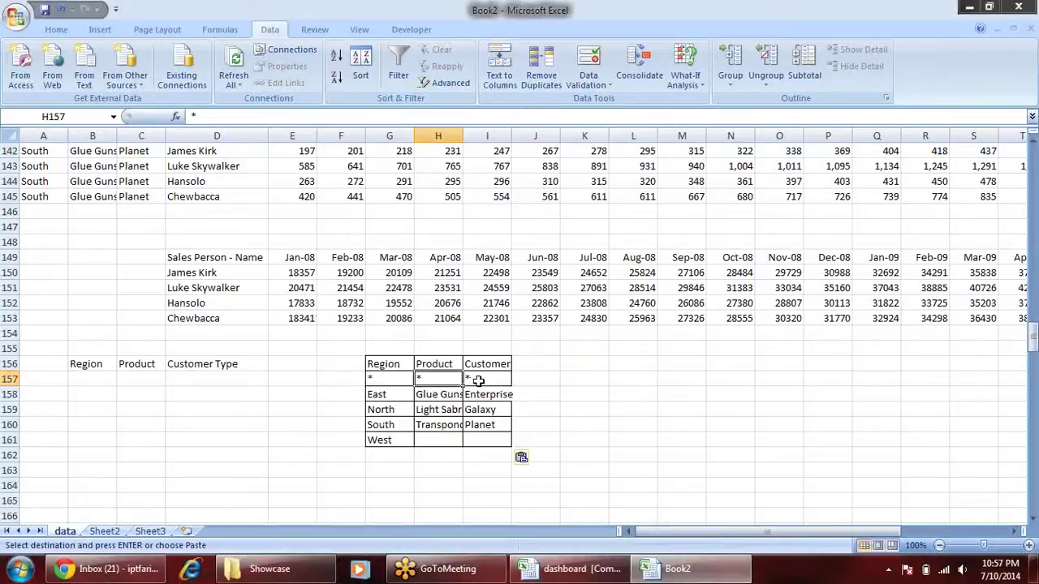
{"action": "left_click", "coordinate": [477, 380]}
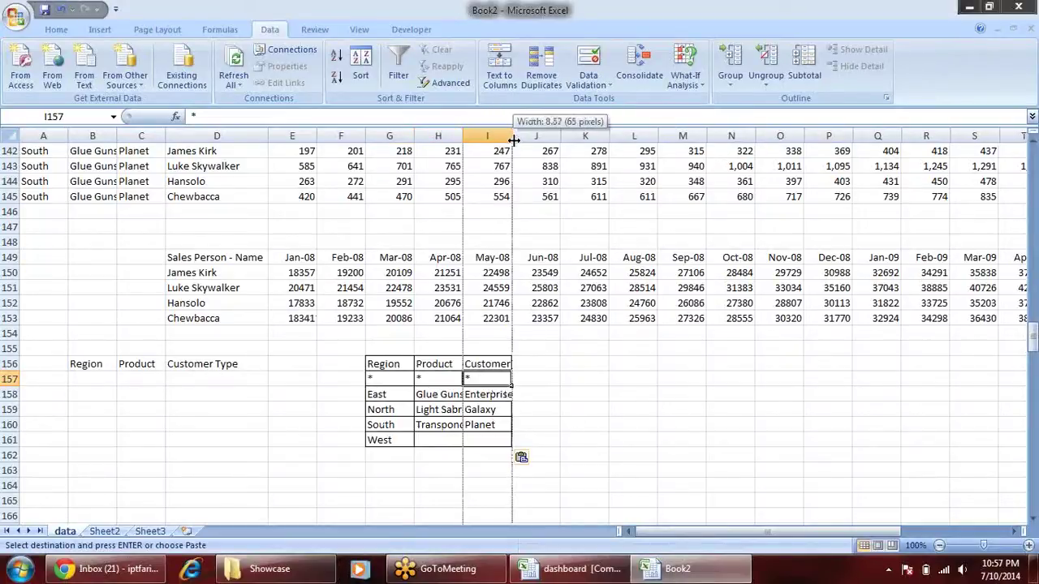
Widen column I for customer names and review the Region entries from * to West.
{"action": "left_click_drag", "start_coordinate": [512, 139], "coordinate": [518, 139]}
{"action": "left_click", "coordinate": [486, 405]}
{"action": "left_click_drag", "start_coordinate": [474, 379], "coordinate": [377, 379]}
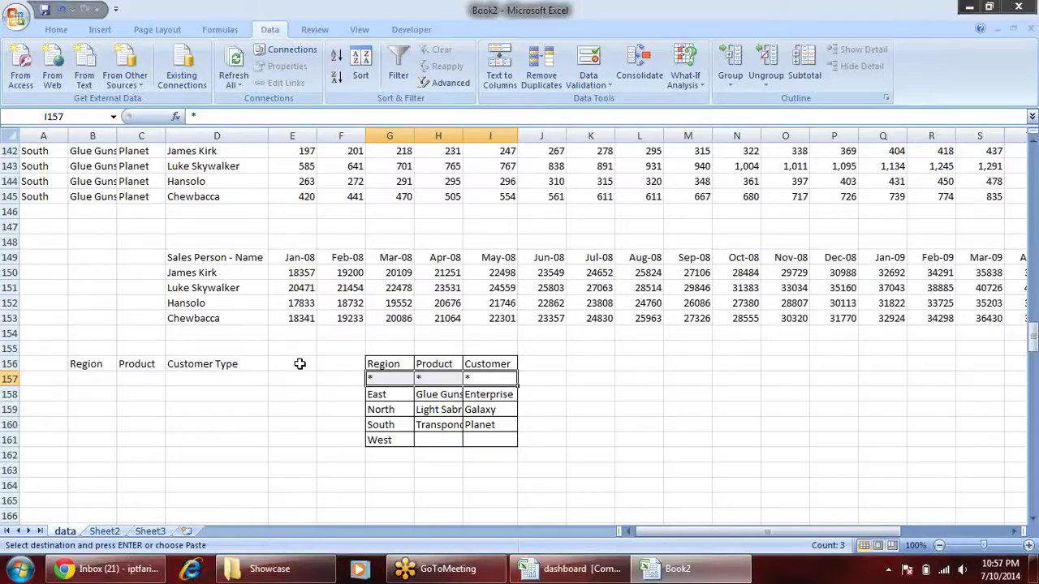
{"action": "left_click", "coordinate": [315, 274]}
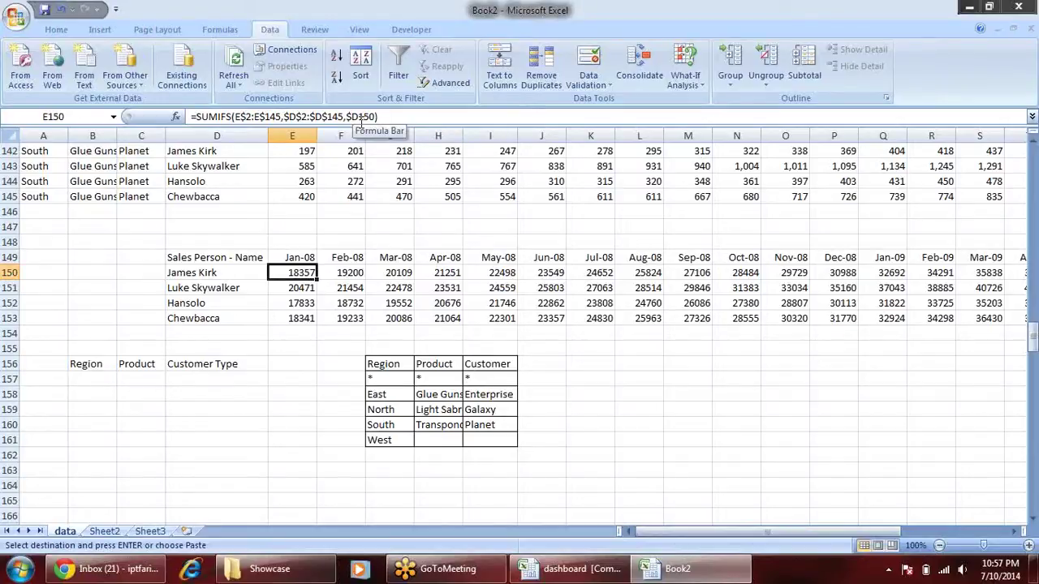
{"action": "left_click", "coordinate": [105, 383]}
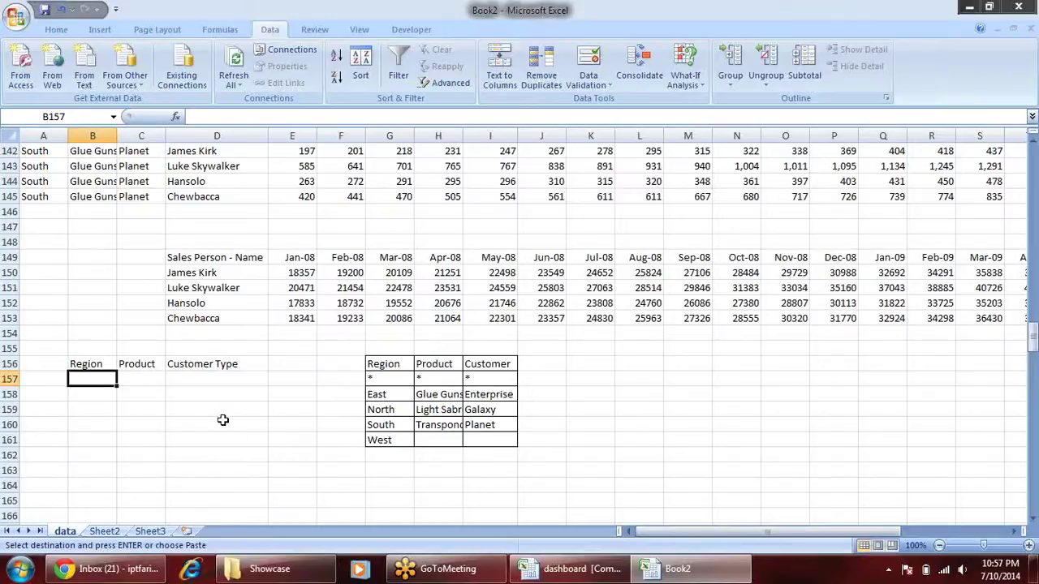
{"action": "left_click_drag", "start_coordinate": [369, 378], "coordinate": [384, 438]}
{"action": "left_click", "coordinate": [387, 379]}
{"action": "left_click", "coordinate": [389, 395]}
{"action": "left_click", "coordinate": [396, 410]}
{"action": "left_click", "coordinate": [399, 425]}
{"action": "left_click", "coordinate": [396, 438]}
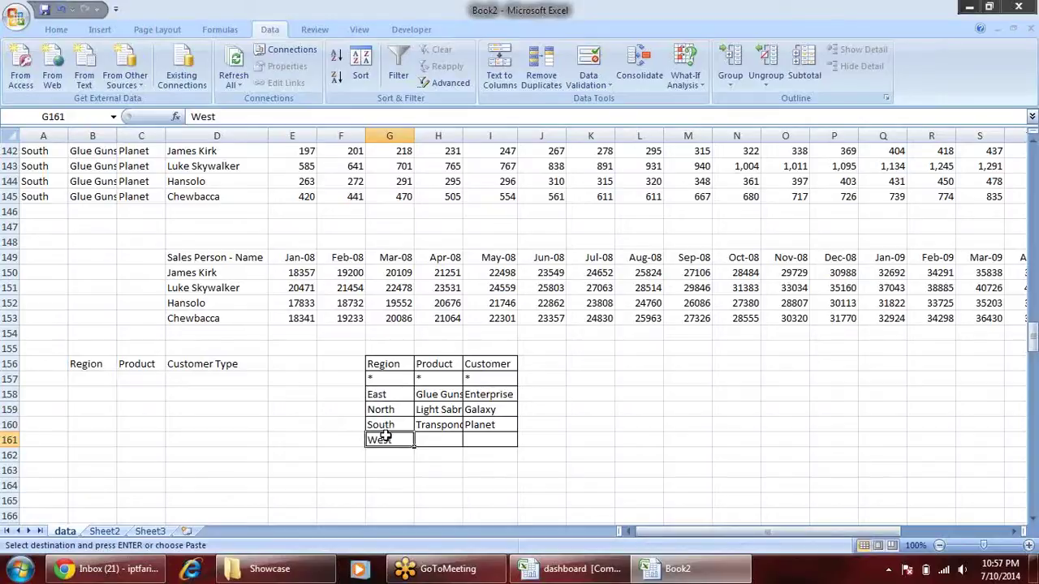
Enter index numbers 1, 2 and 3 in B157:D157.
{"action": "left_click", "coordinate": [100, 381]}
{"action": "type", "text": "1"}
{"action": "key", "text": "Tab"}
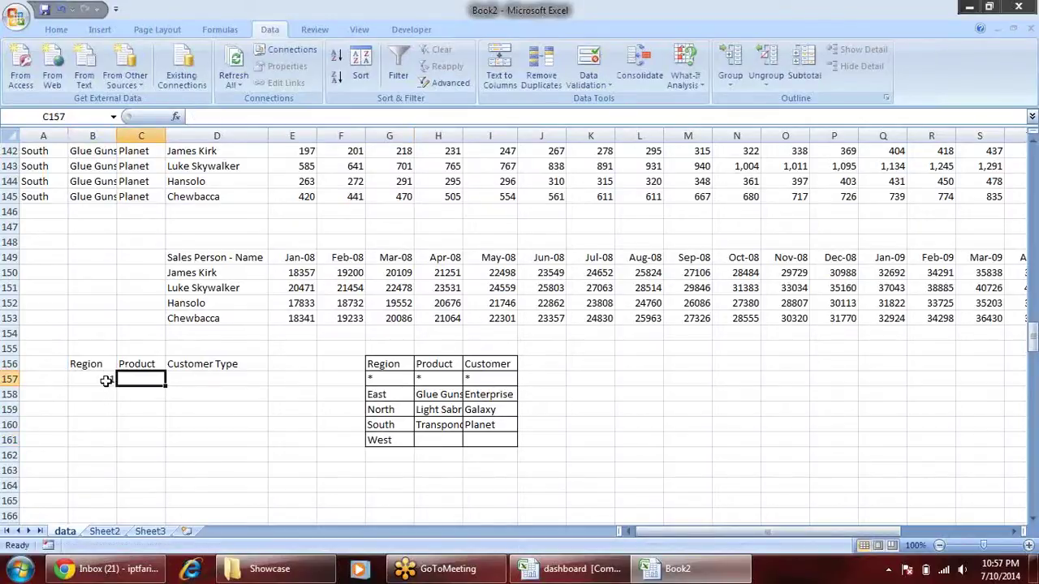
{"action": "type", "text": "2"}
{"action": "key", "text": "Tab"}
{"action": "type", "text": "3"}
{"action": "key", "text": "Return"}
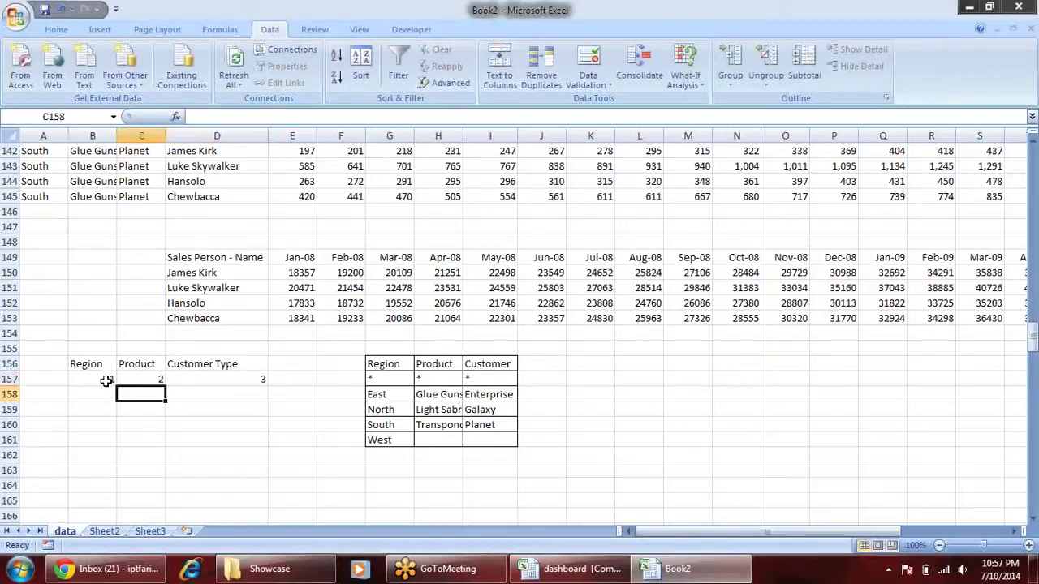
Begin an INDEX formula in B158 using =ind autocomplete.
{"action": "left_click_drag", "start_coordinate": [391, 379], "coordinate": [388, 440]}
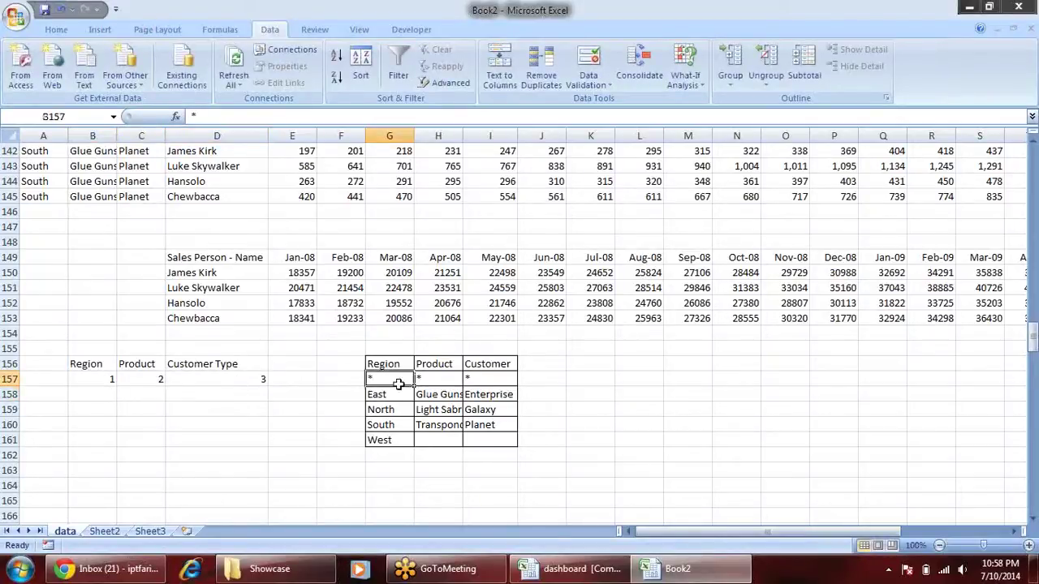
{"action": "left_click", "coordinate": [119, 390]}
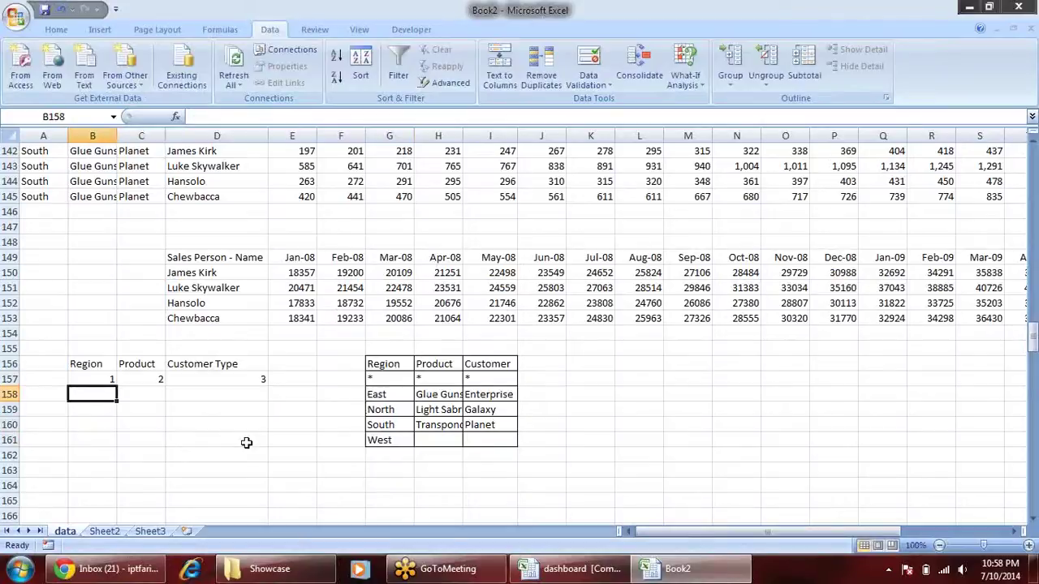
{"action": "type", "text": "=ind"}
{"action": "key", "text": "Tab"}
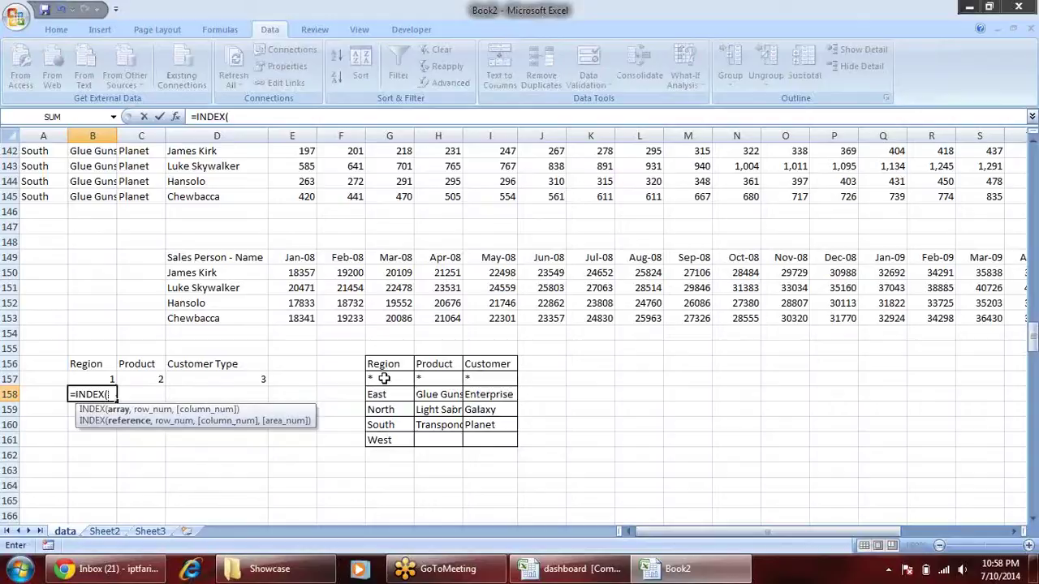
Complete =INDEX(G157:G161,B157) in B158.
{"action": "left_click_drag", "start_coordinate": [384, 379], "coordinate": [392, 442]}
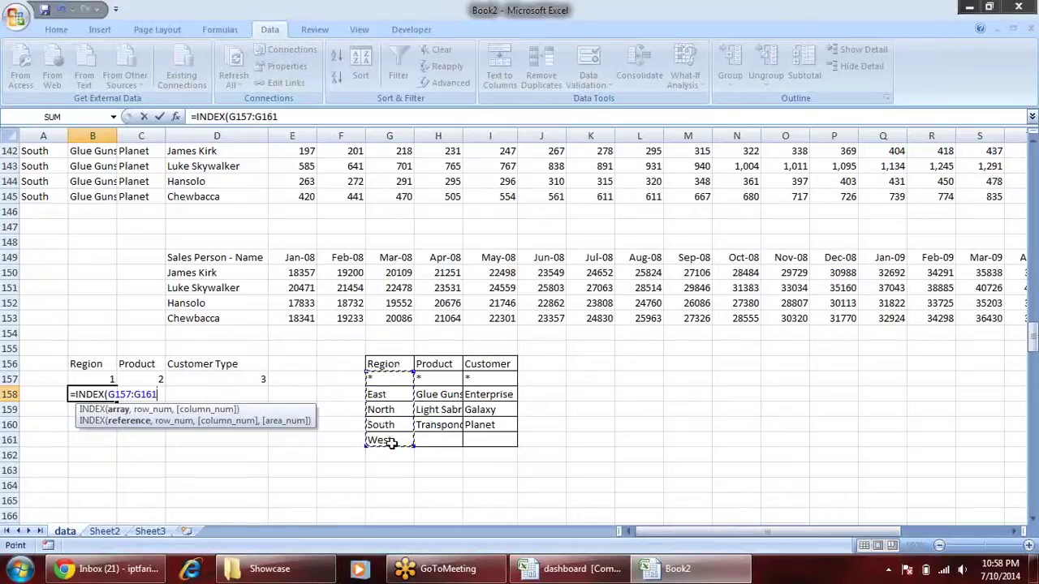
{"action": "type", "text": ","}
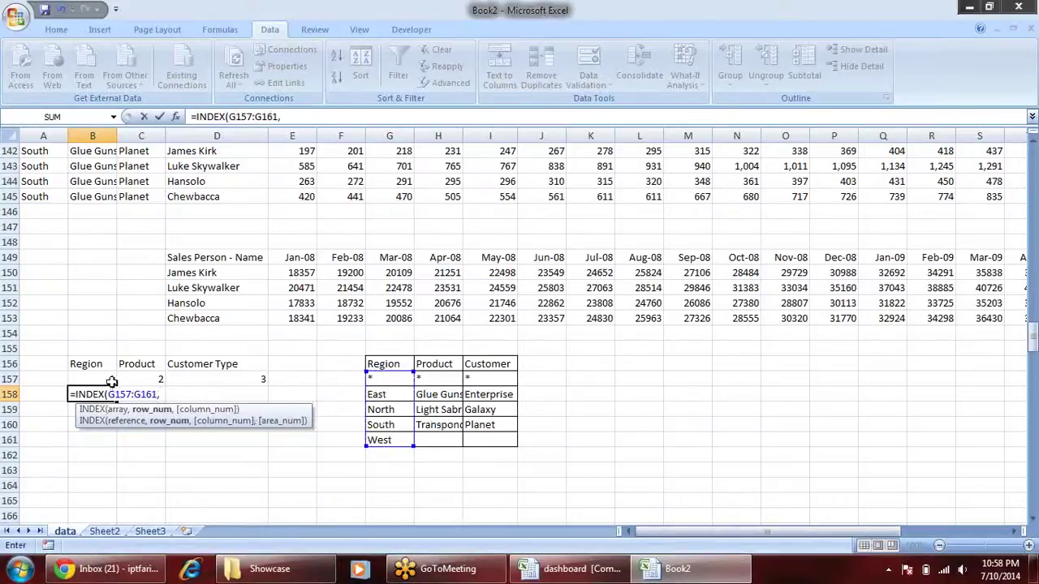
{"action": "left_click", "coordinate": [106, 378]}
{"action": "type", "text": ")"}
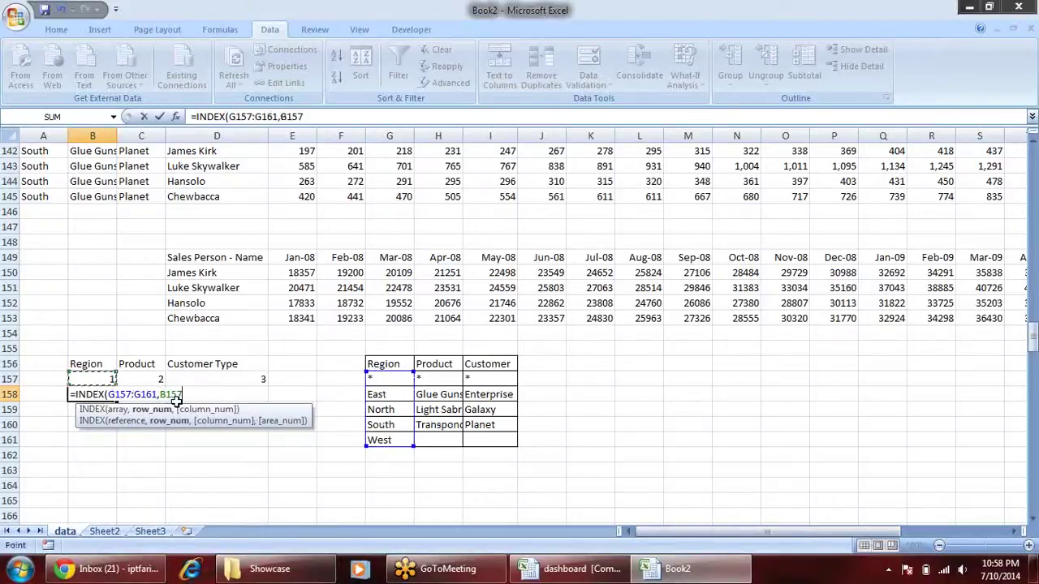
{"action": "key", "text": "Return"}
Fill the INDEX formula across to D158, showing *, Glue Guns and Galaxy, then compare with the dashboard.
{"action": "left_click", "coordinate": [92, 395]}
{"action": "left_click_drag", "start_coordinate": [117, 401], "coordinate": [267, 396]}
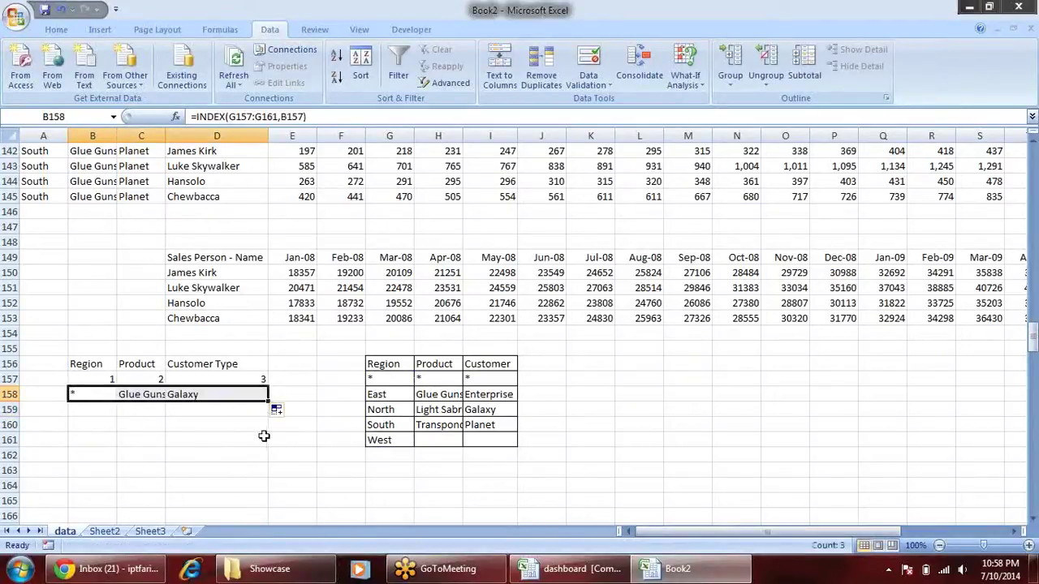
{"action": "left_click", "coordinate": [194, 397]}
{"action": "left_click", "coordinate": [135, 398]}
{"action": "left_click", "coordinate": [97, 391]}
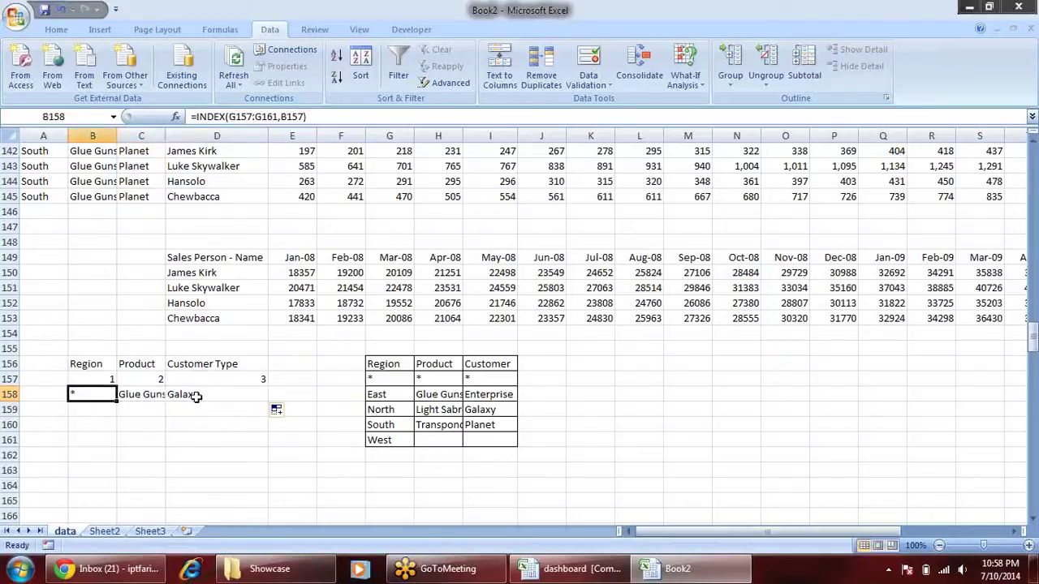
{"action": "left_click", "coordinate": [207, 395]}
{"action": "left_click", "coordinate": [134, 395]}
{"action": "left_click", "coordinate": [88, 394]}
{"action": "key", "text": "ctrl+Tab"}
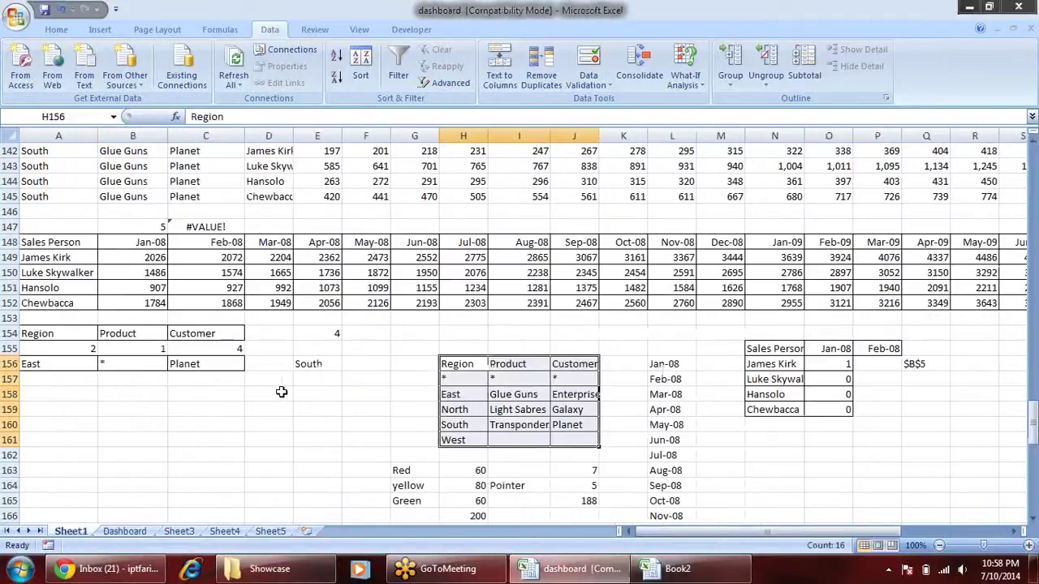
{"action": "left_click", "coordinate": [129, 348]}
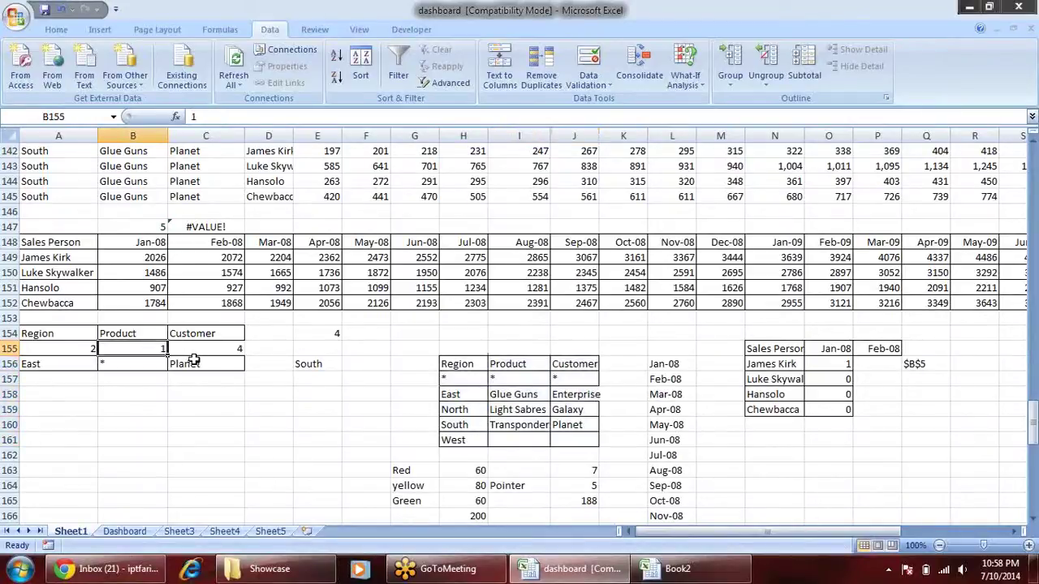
{"action": "key", "text": "ctrl+Tab"}
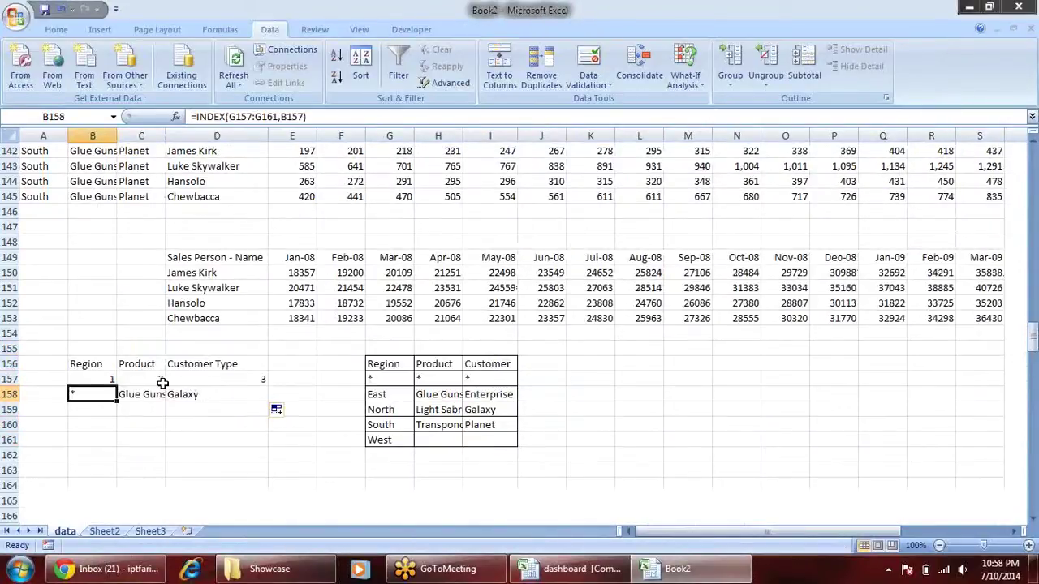
Set Product index 3 (Light Sabres) and Customer index 4 (Planet), widening column C.
{"action": "left_click", "coordinate": [162, 383]}
{"action": "type", "text": "3"}
{"action": "key", "text": "Return"}
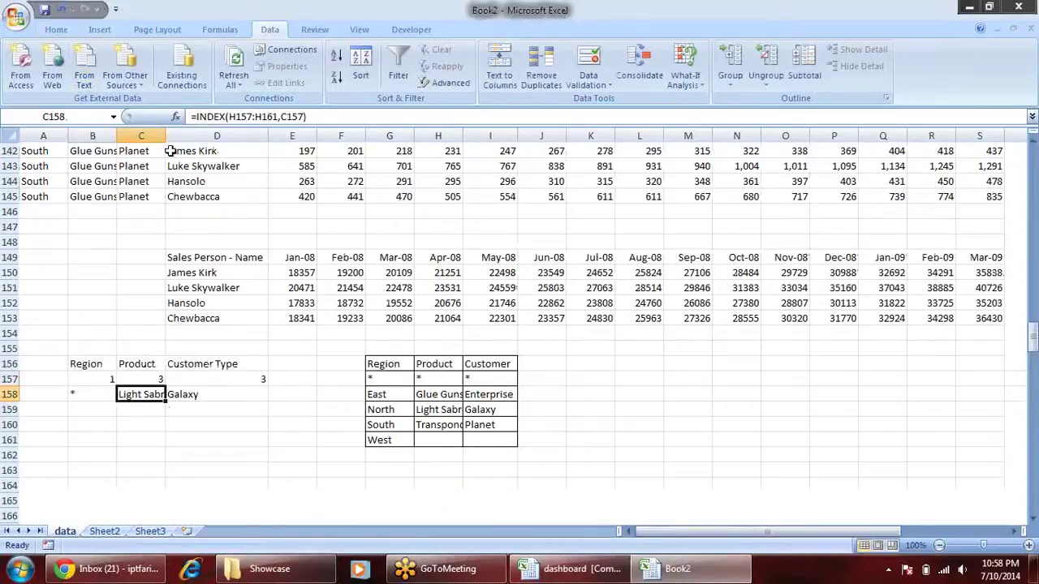
{"action": "left_click_drag", "start_coordinate": [166, 135], "coordinate": [181, 138]}
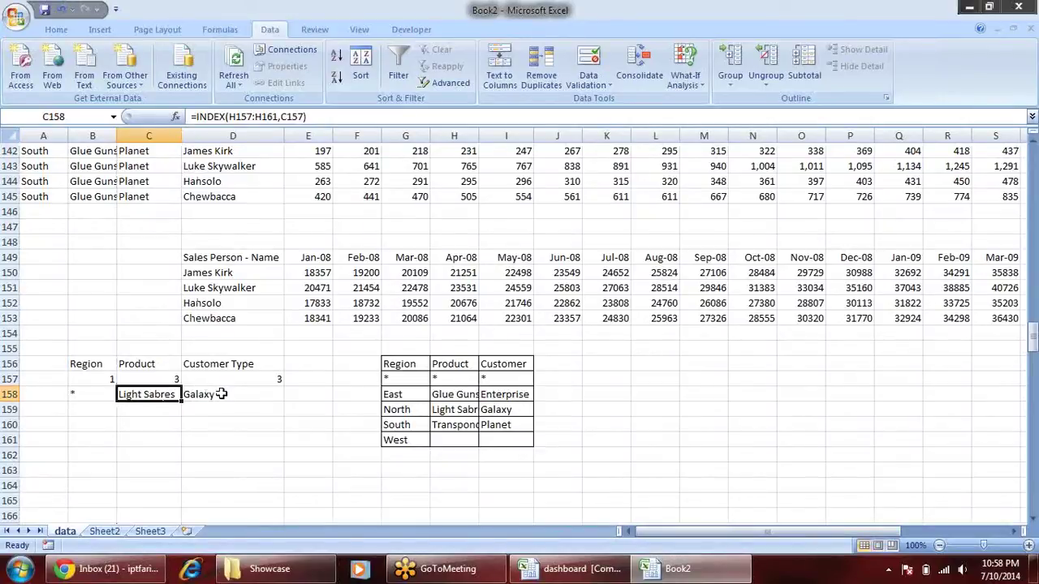
{"action": "left_click", "coordinate": [241, 378]}
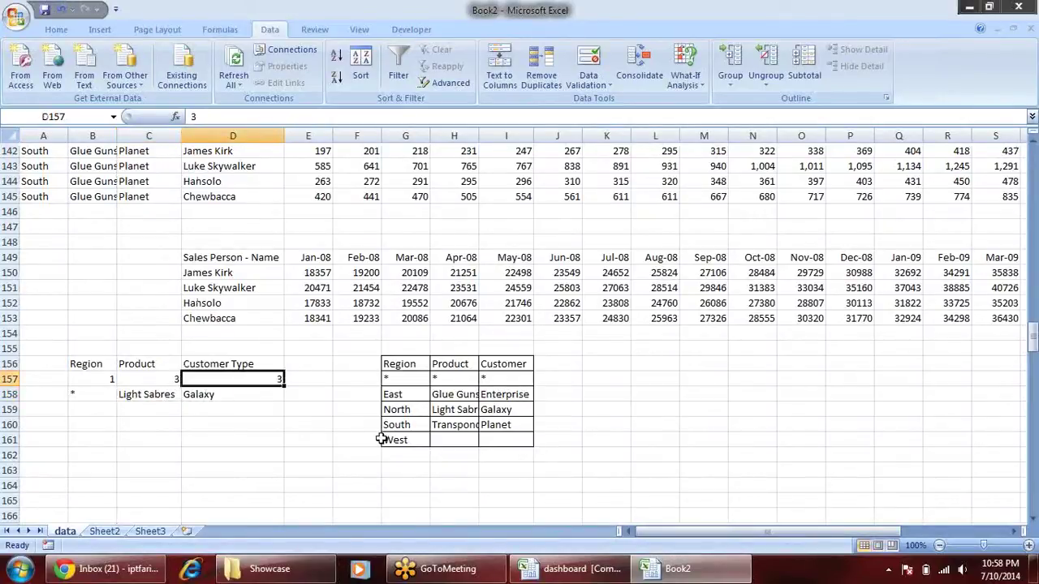
{"action": "type", "text": "5"}
{"action": "key", "text": "Return"}
{"action": "key", "text": "Up"}
{"action": "type", "text": "4"}
{"action": "key", "text": "Return"}
{"action": "key", "text": "Up"}
Change C158 to =INDEX(H157:H161,C157) so it uses the Product list.
{"action": "left_click_drag", "start_coordinate": [390, 380], "coordinate": [411, 440]}
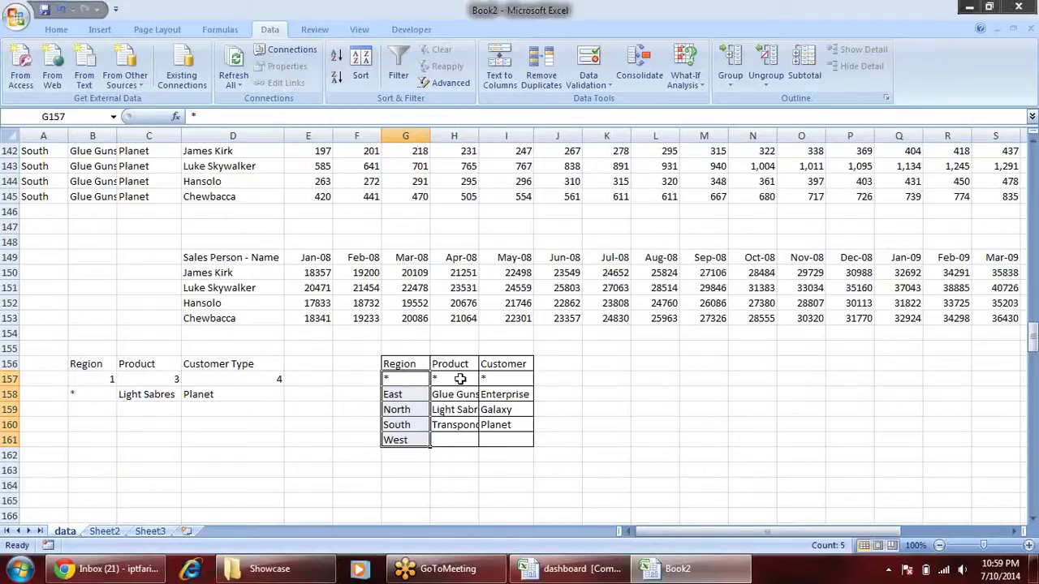
{"action": "left_click_drag", "start_coordinate": [460, 379], "coordinate": [467, 438]}
{"action": "left_click", "coordinate": [170, 395]}
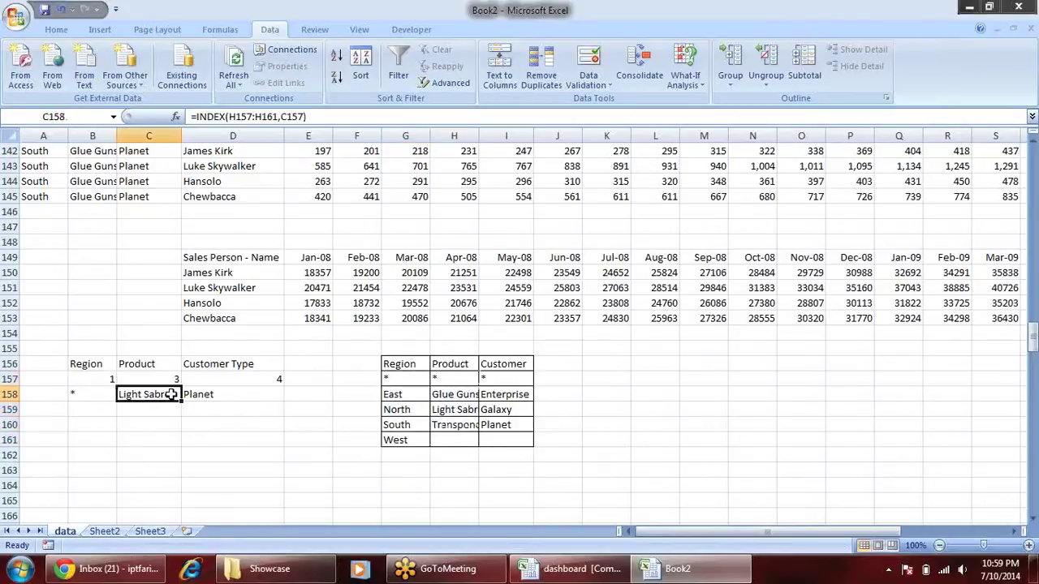
{"action": "double_click", "coordinate": [169, 394]}
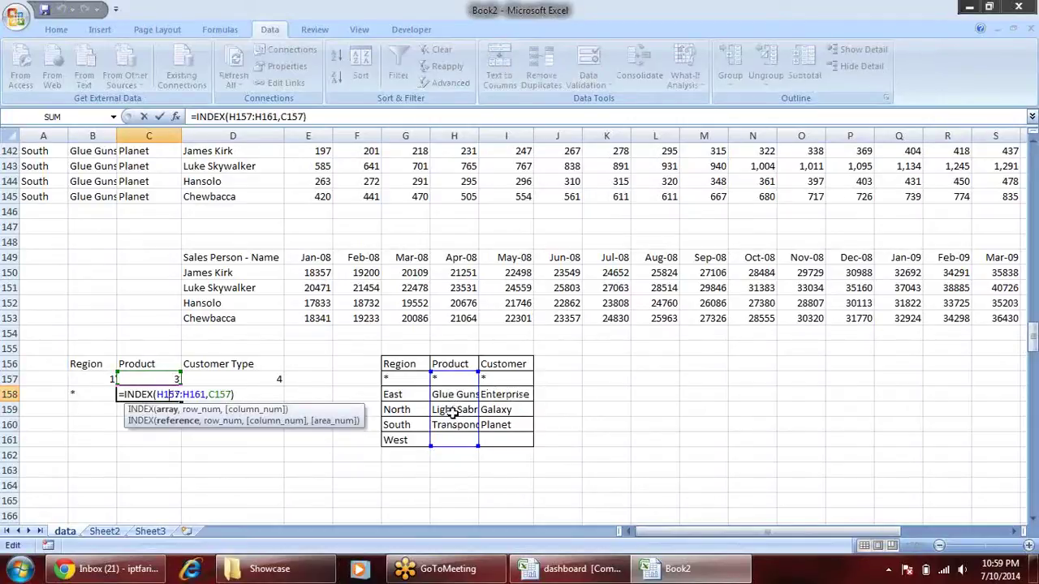
{"action": "key", "text": "Return"}
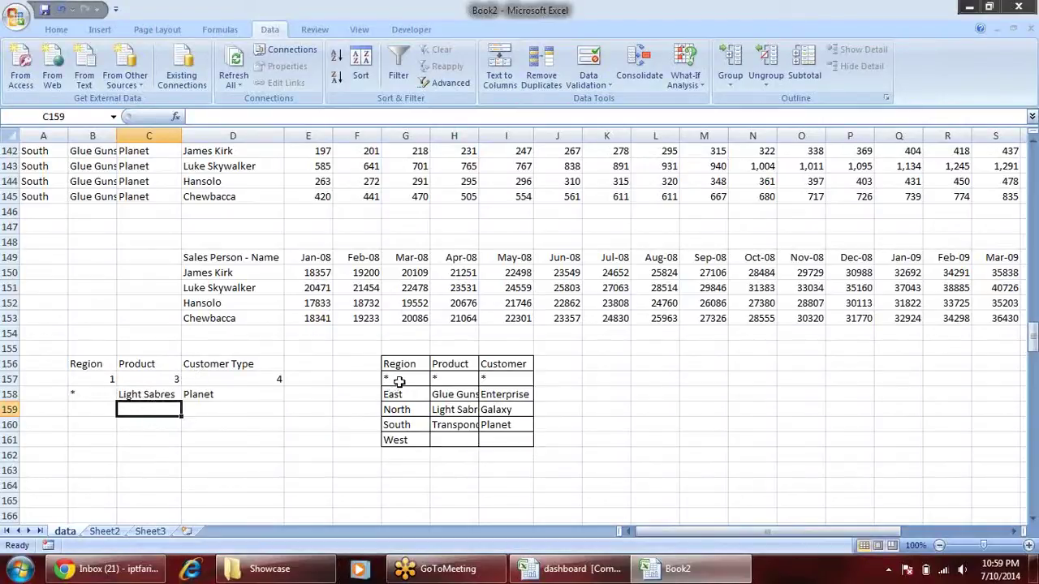
Number the lookup list 1 to 5 in F157:F161.
{"action": "left_click_drag", "start_coordinate": [397, 379], "coordinate": [410, 442]}
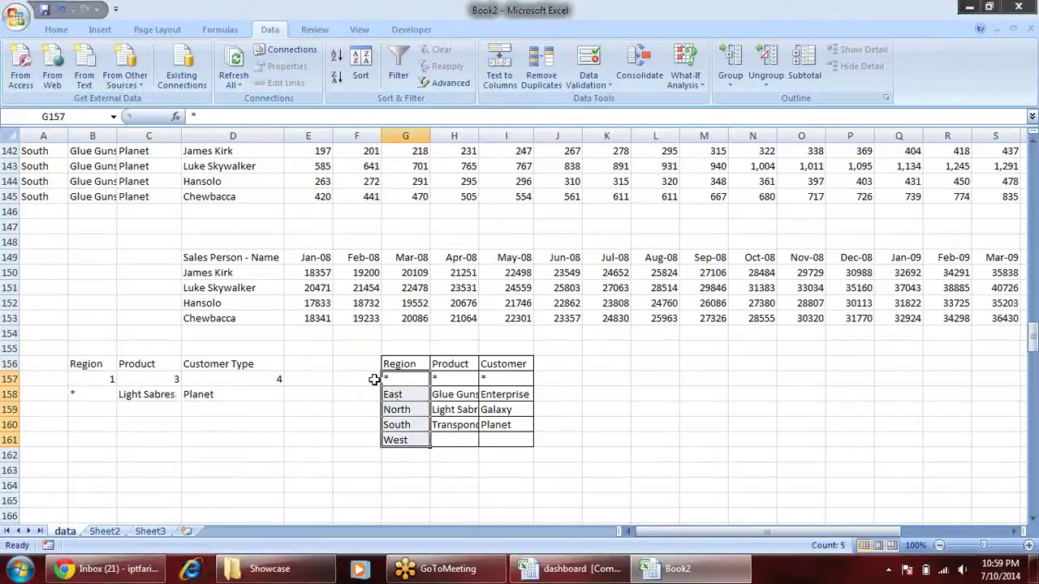
{"action": "left_click", "coordinate": [375, 379]}
{"action": "type", "text": "1 2 3 4 5"}
Finish numbering rows 1–5 and verify B158's INDEX over G157:G161 by B157 returns *.
{"action": "key", "text": "Return"}
{"action": "left_click", "coordinate": [370, 379]}
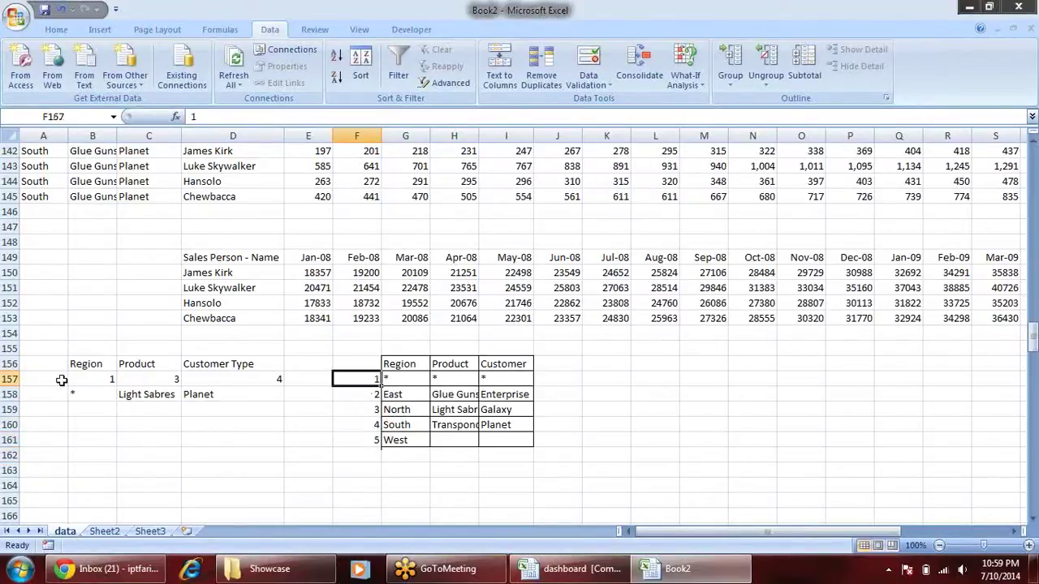
{"action": "left_click", "coordinate": [91, 393]}
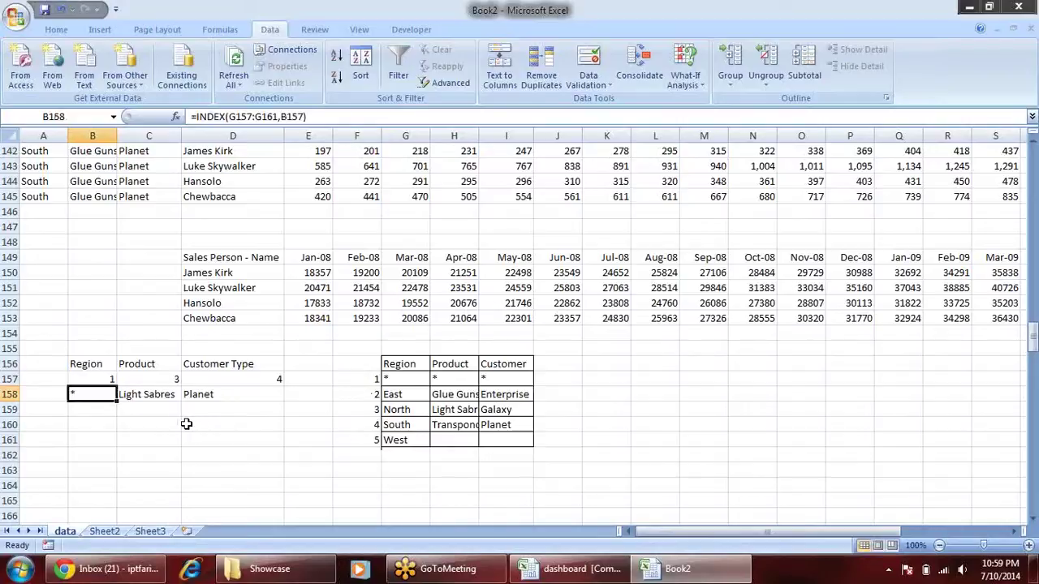
{"action": "double_click", "coordinate": [114, 396]}
{"action": "left_click", "coordinate": [129, 395]}
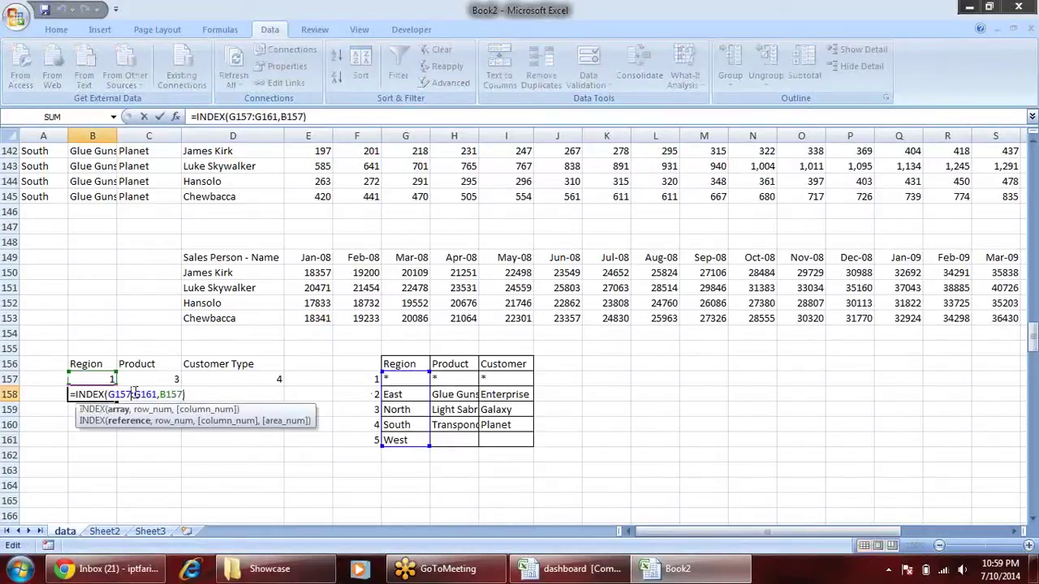
{"action": "left_click", "coordinate": [123, 412]}
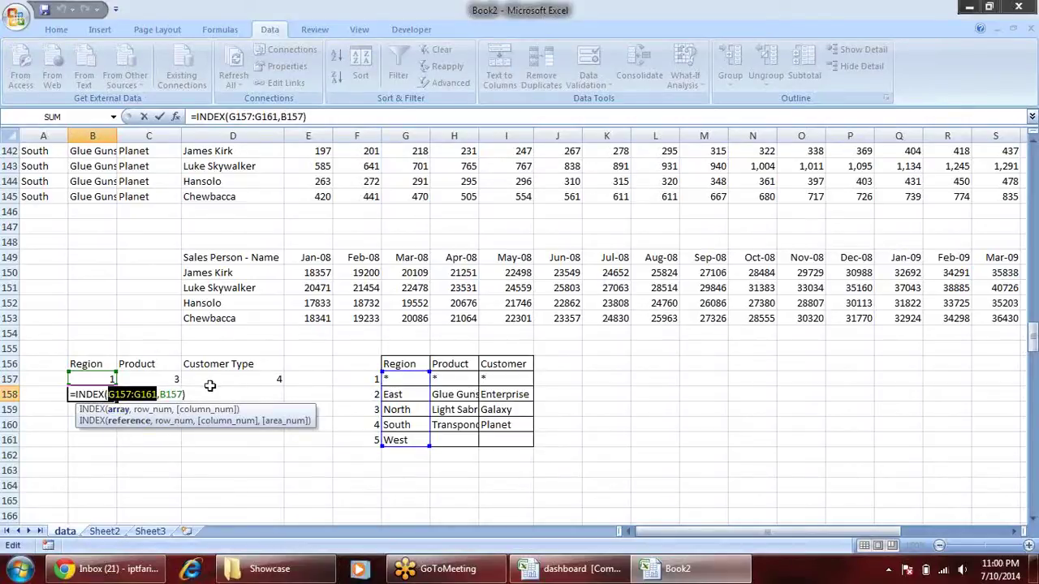
{"action": "left_click", "coordinate": [151, 409]}
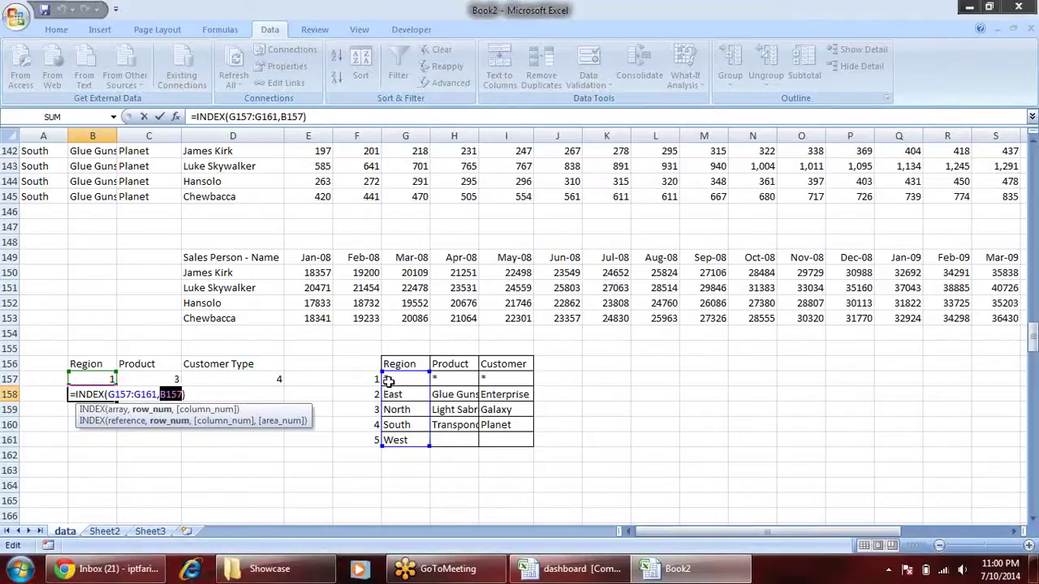
{"action": "key", "text": "Return"}
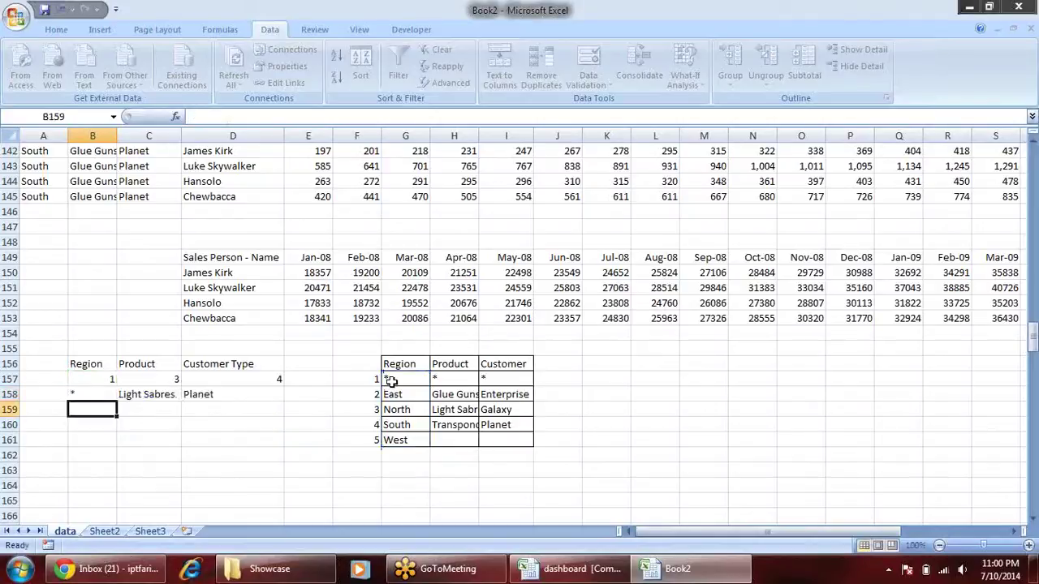
Verify the C158 Product INDEX formula using C157 returns Light Sabres.
{"action": "key", "text": "Up"}
{"action": "key", "text": "Right"}
{"action": "key", "text": "F2"}
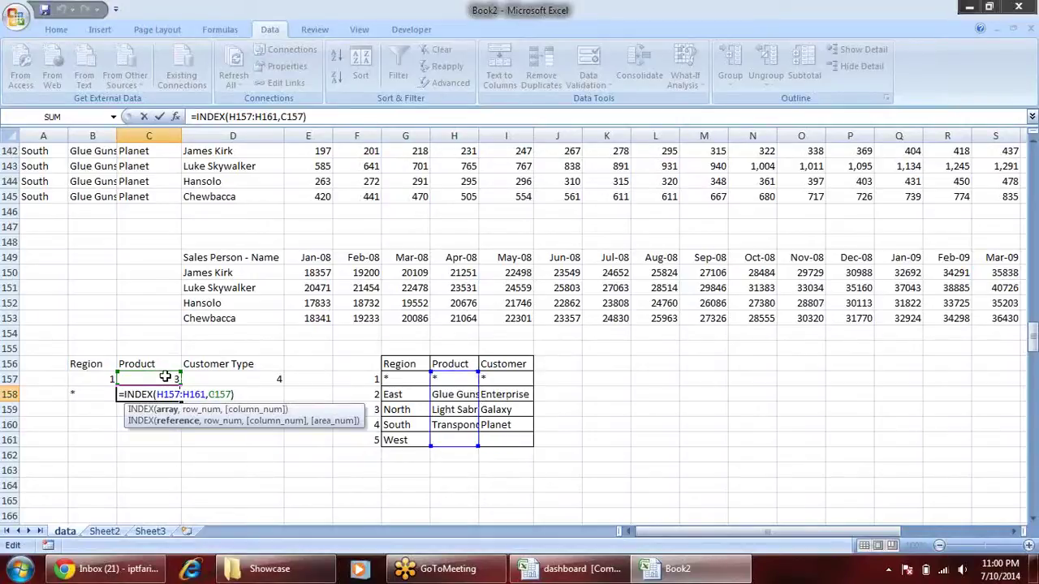
{"action": "left_click", "coordinate": [219, 393]}
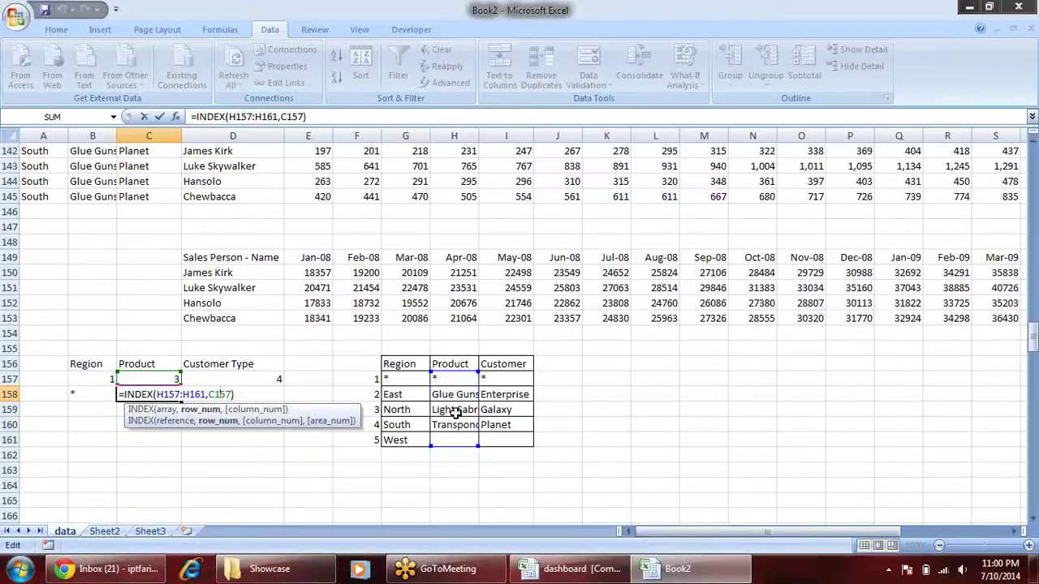
{"action": "key", "text": "ctrl+Return"}
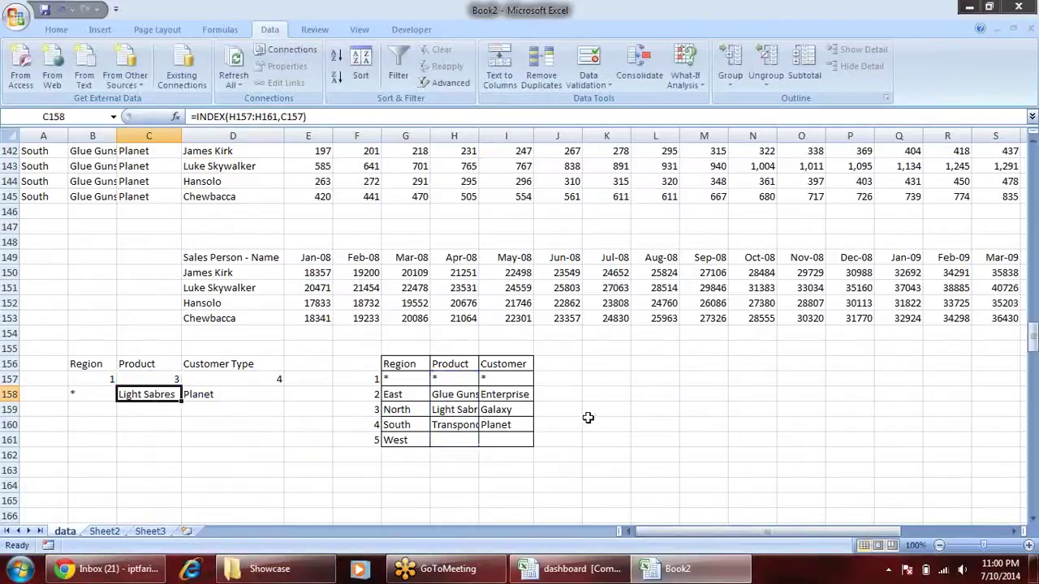
{"action": "left_click_drag", "start_coordinate": [524, 257], "coordinate": [524, 316]}
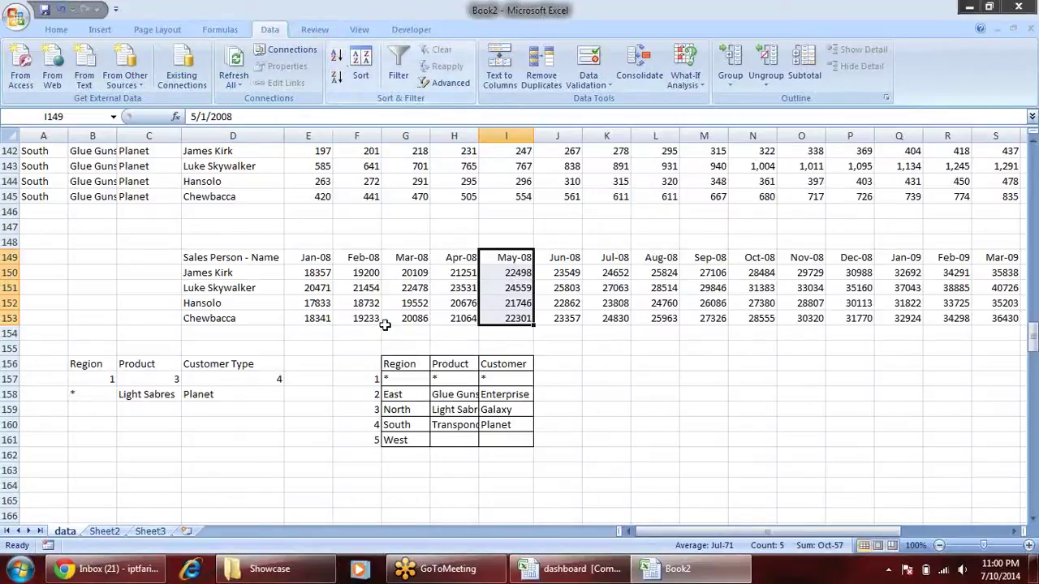
Review the Region, Product and Customer Type selector block and the D158 result cell.
{"action": "left_click", "coordinate": [617, 348]}
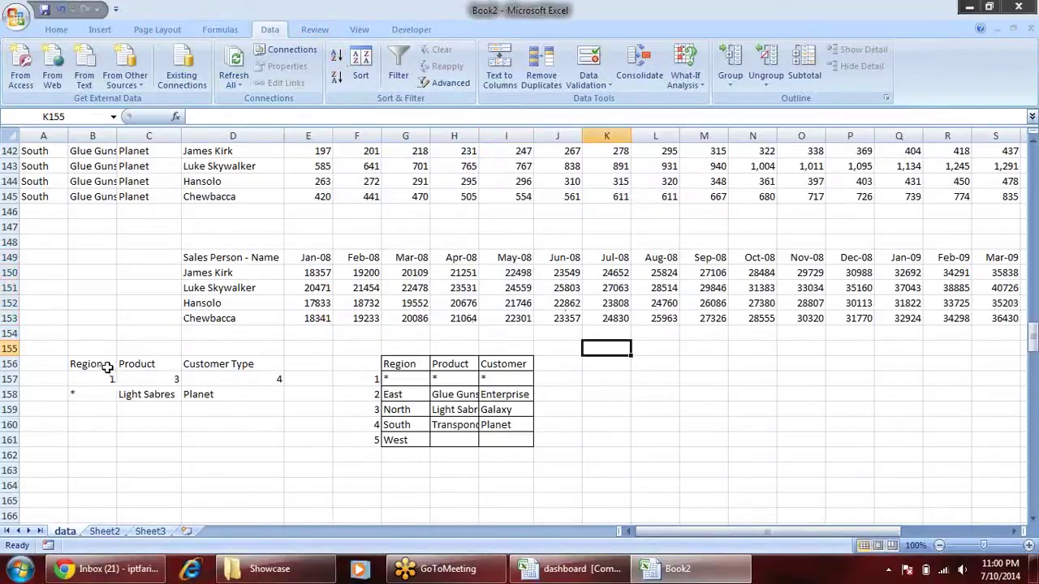
{"action": "left_click_drag", "start_coordinate": [102, 367], "coordinate": [256, 395]}
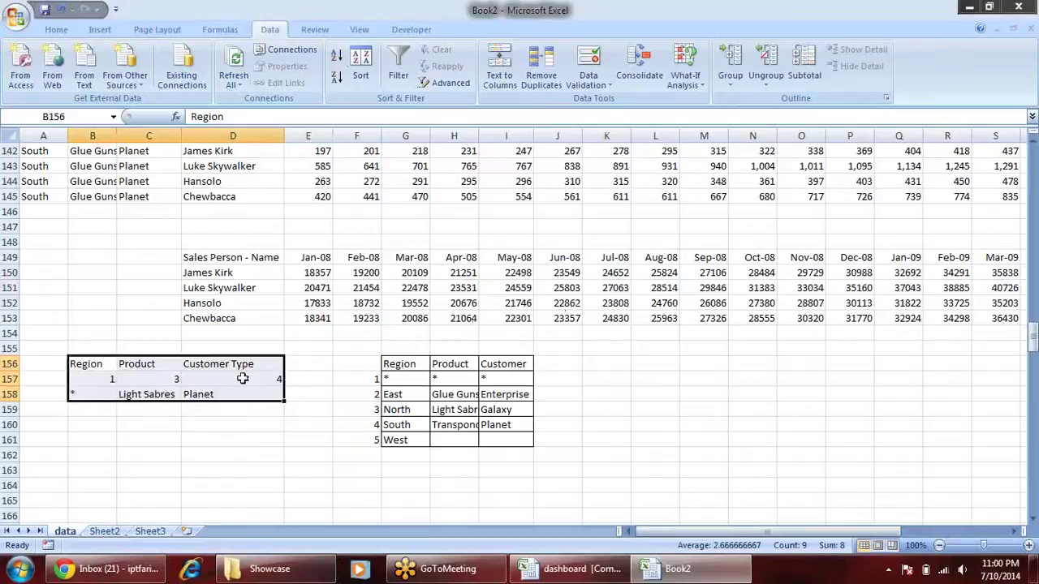
{"action": "left_click", "coordinate": [231, 272]}
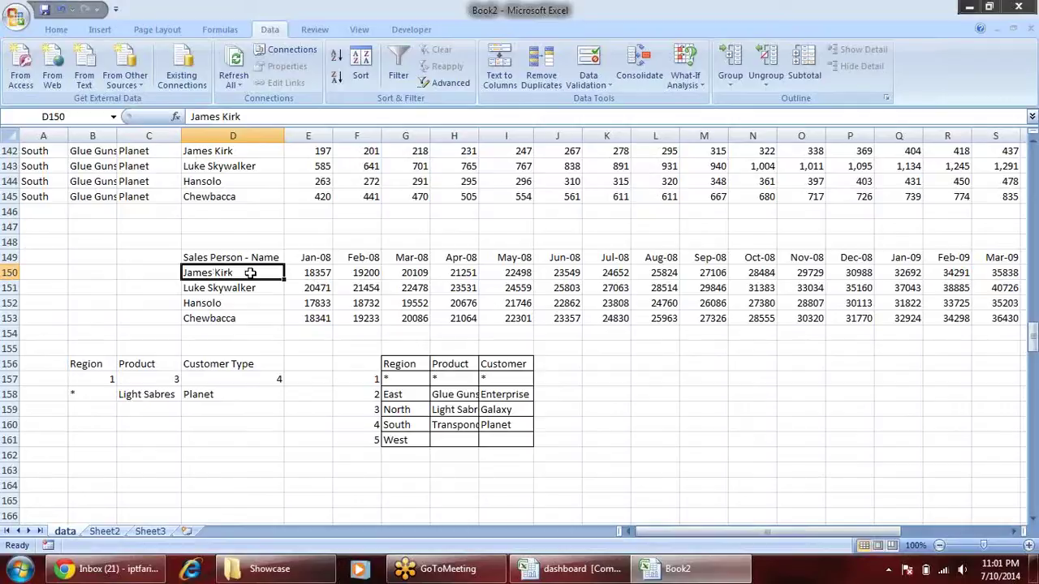
{"action": "left_click", "coordinate": [230, 394]}
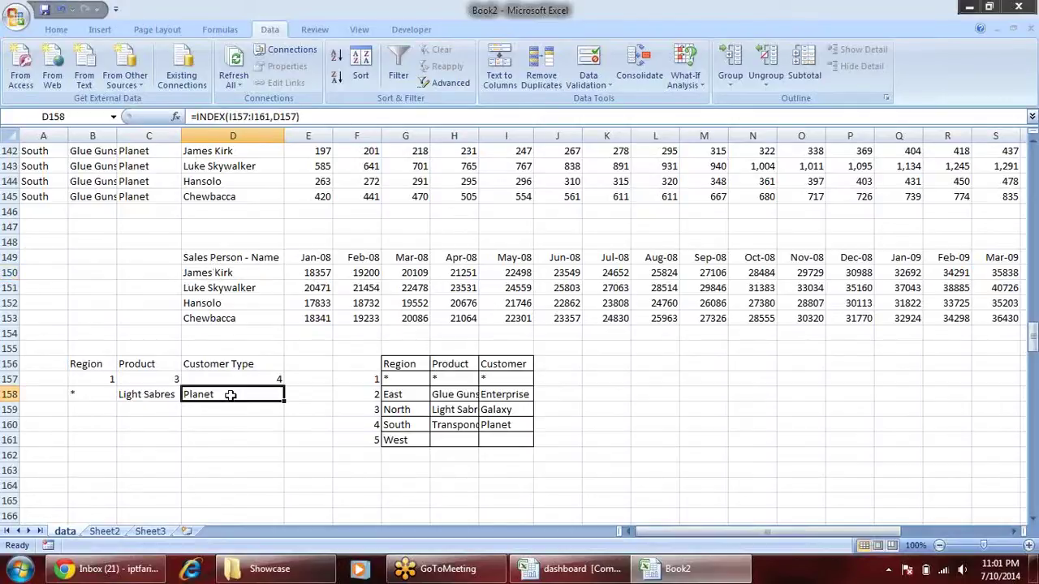
Open James Kirk's Jan-08 SUMIFS in E150 to append another criterion.
{"action": "left_click", "coordinate": [311, 276]}
{"action": "key", "text": "F2"}
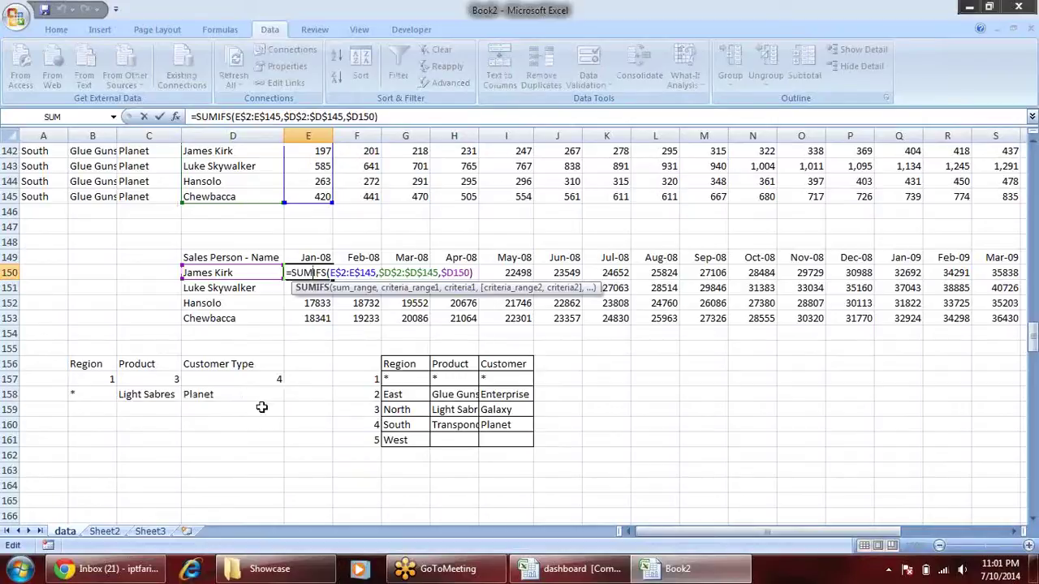
{"action": "key", "text": "Escape"}
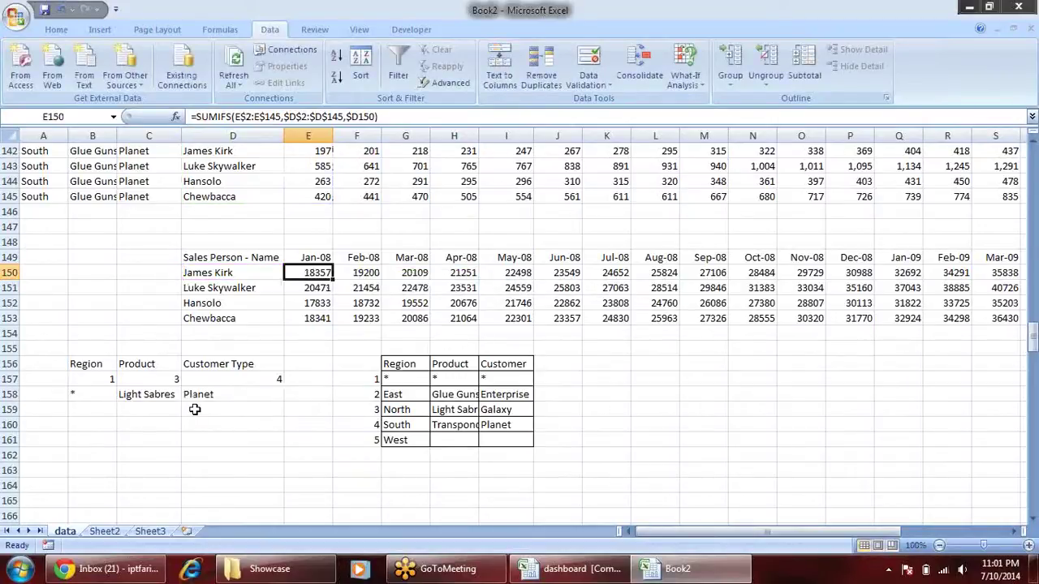
{"action": "key", "text": "F2"}
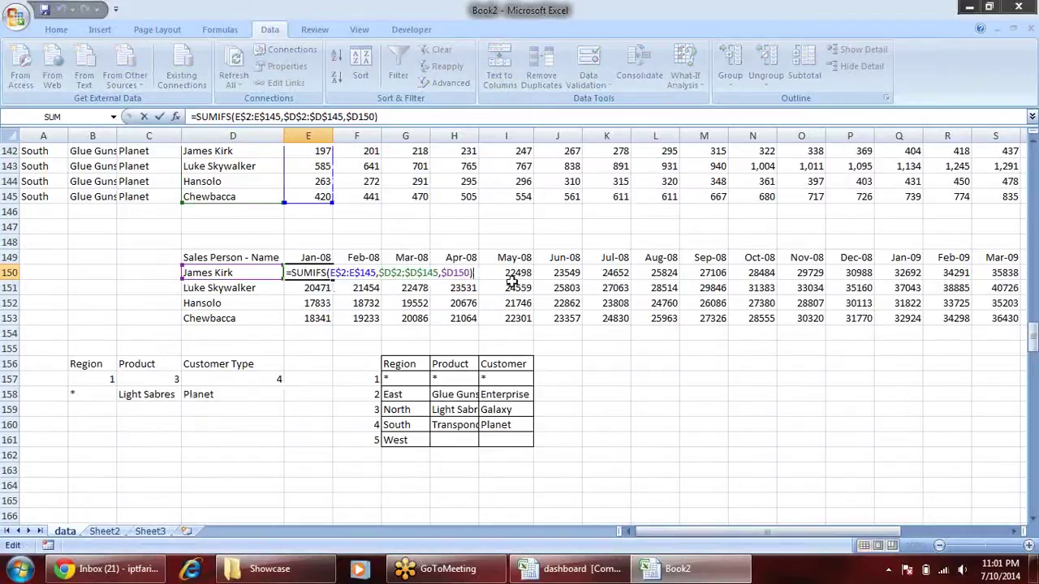
{"action": "key", "text": "Left"}
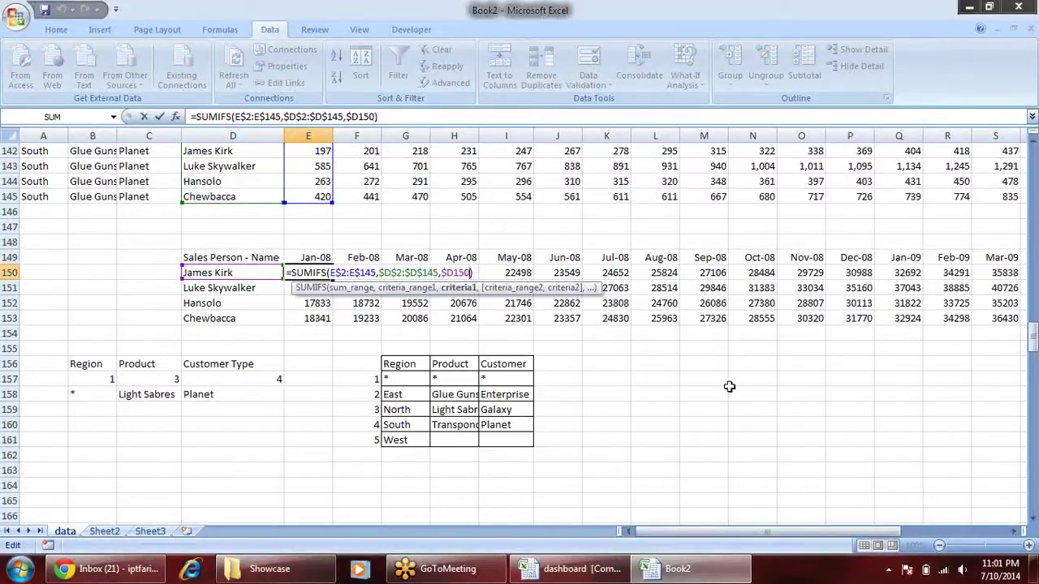
{"action": "type", "text": ","}
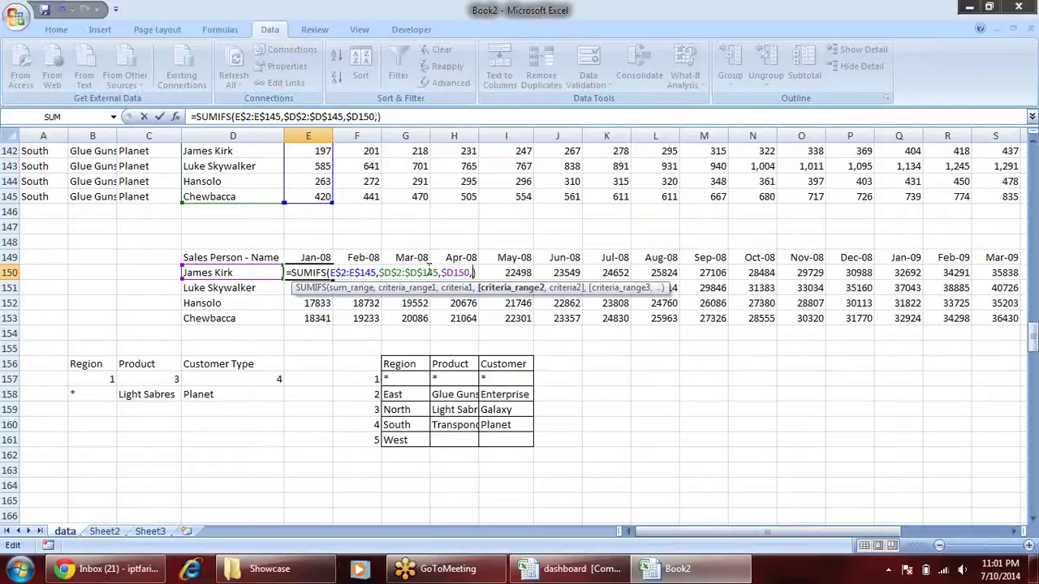
Add the absolute Customer Type column C range with $D$158 (Planet) as a SUMIFS criterion.
{"action": "left_click", "coordinate": [168, 196]}
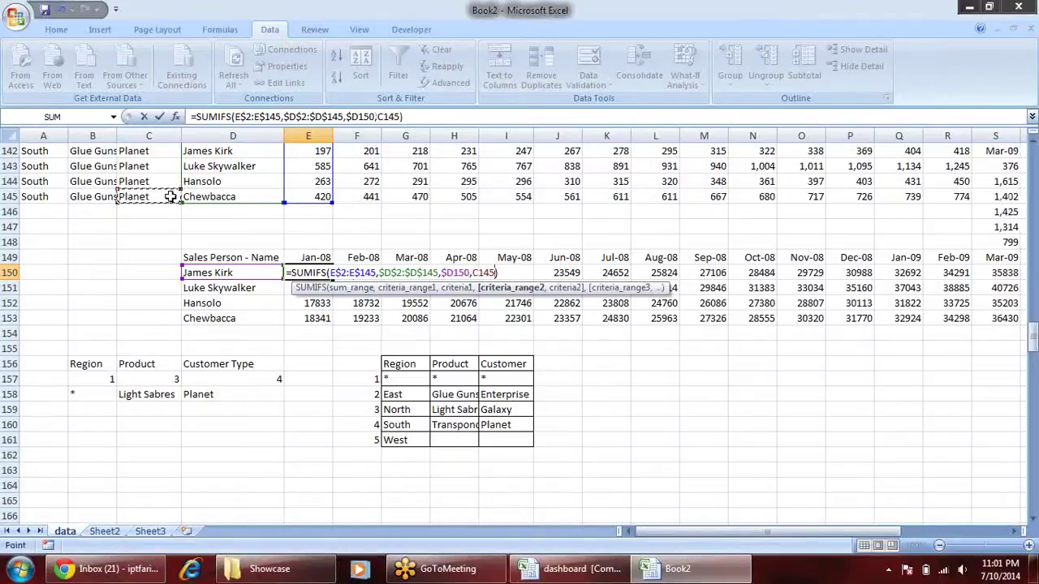
{"action": "key", "text": "ctrl+shift+Up"}
{"action": "key", "text": "shift+Down"}
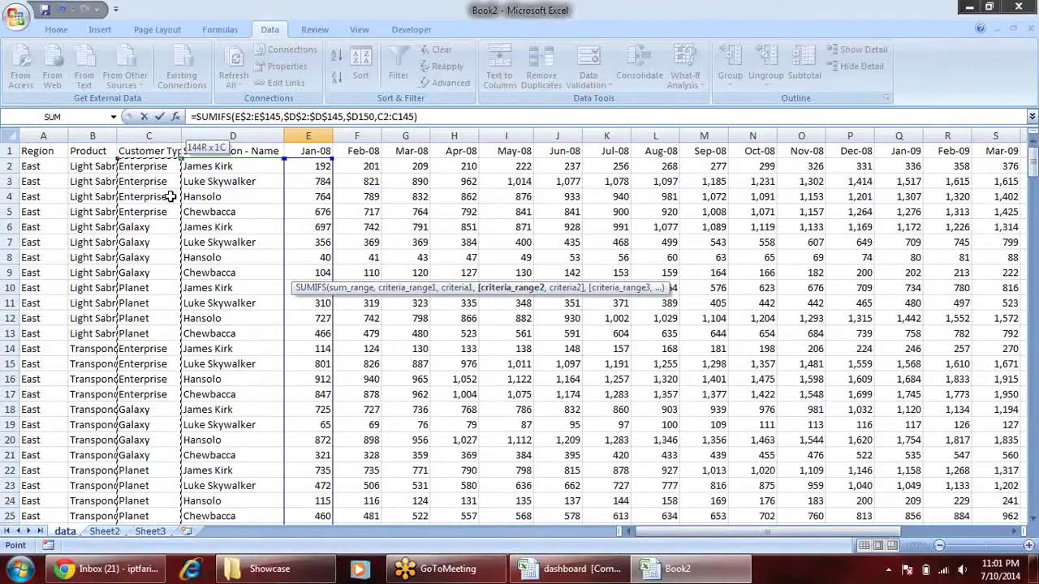
{"action": "key", "text": "F4"}
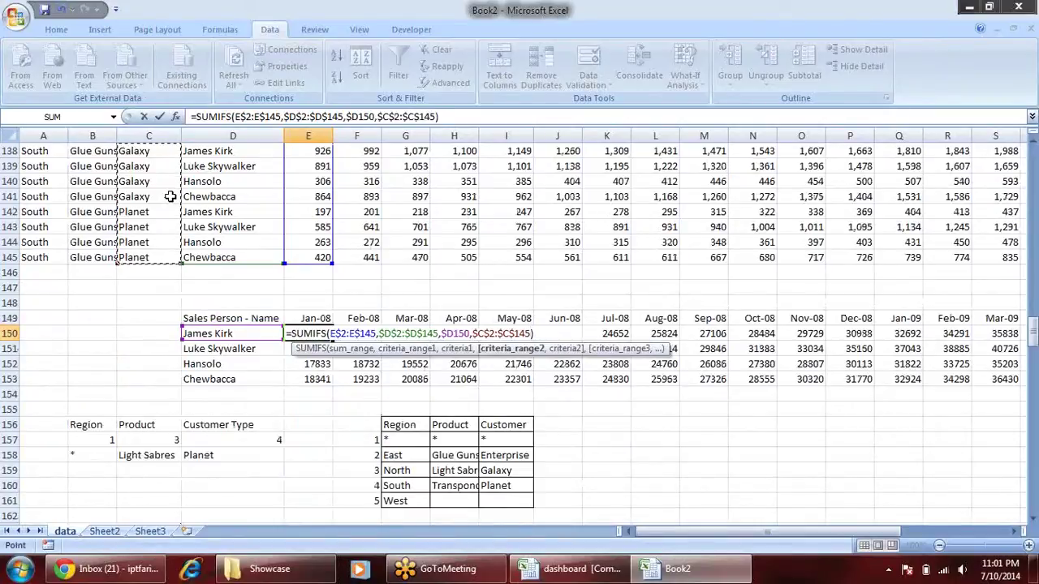
{"action": "type", "text": ","}
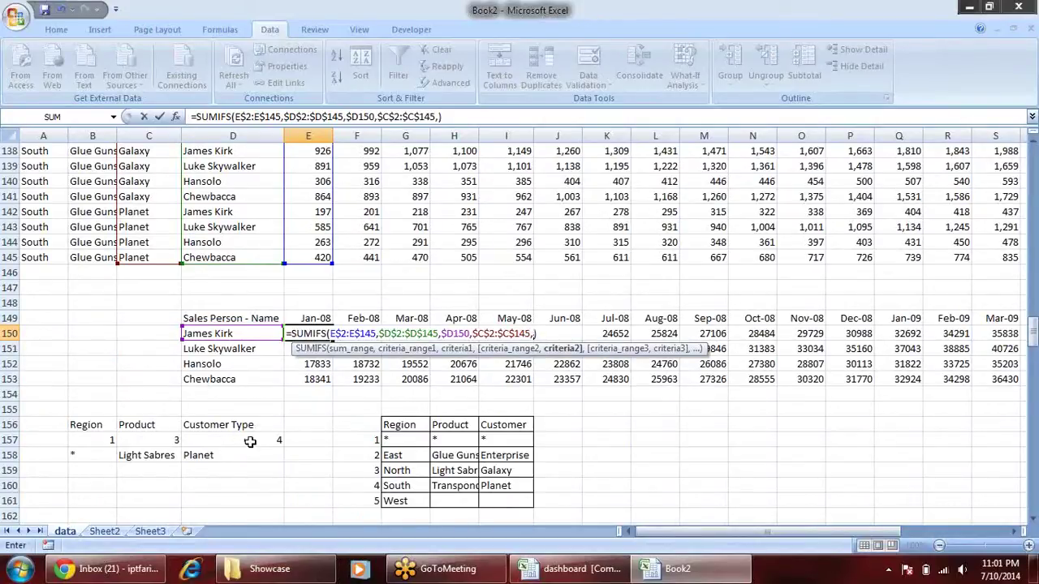
{"action": "left_click", "coordinate": [246, 456]}
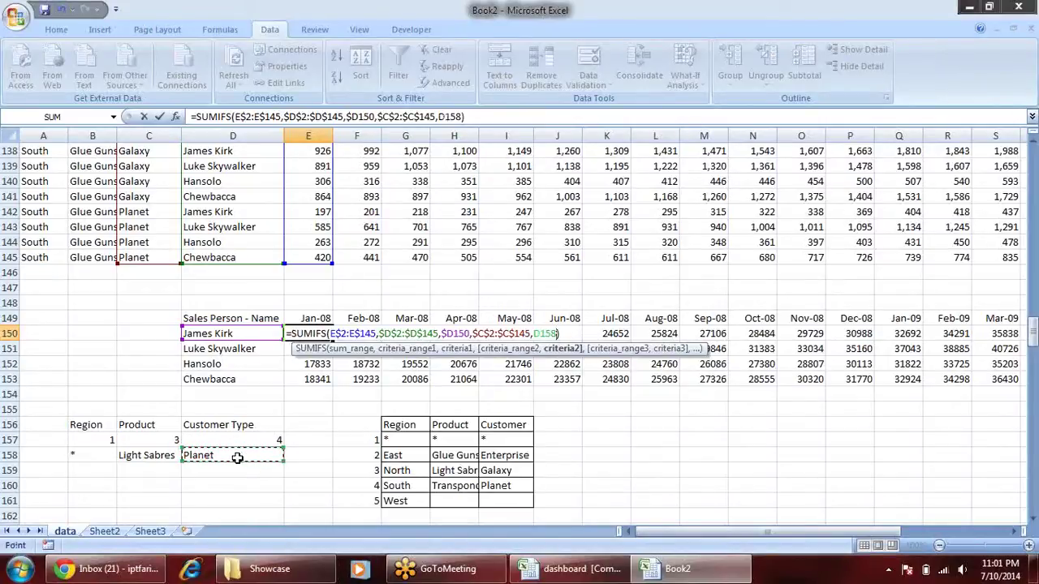
{"action": "key", "text": "F4"}
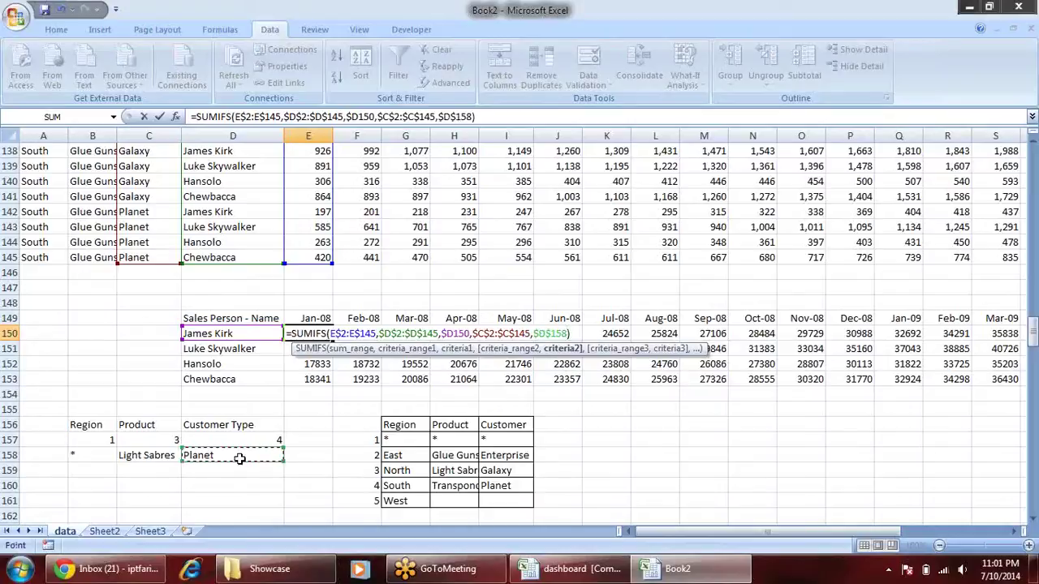
{"action": "key", "text": "Return"}
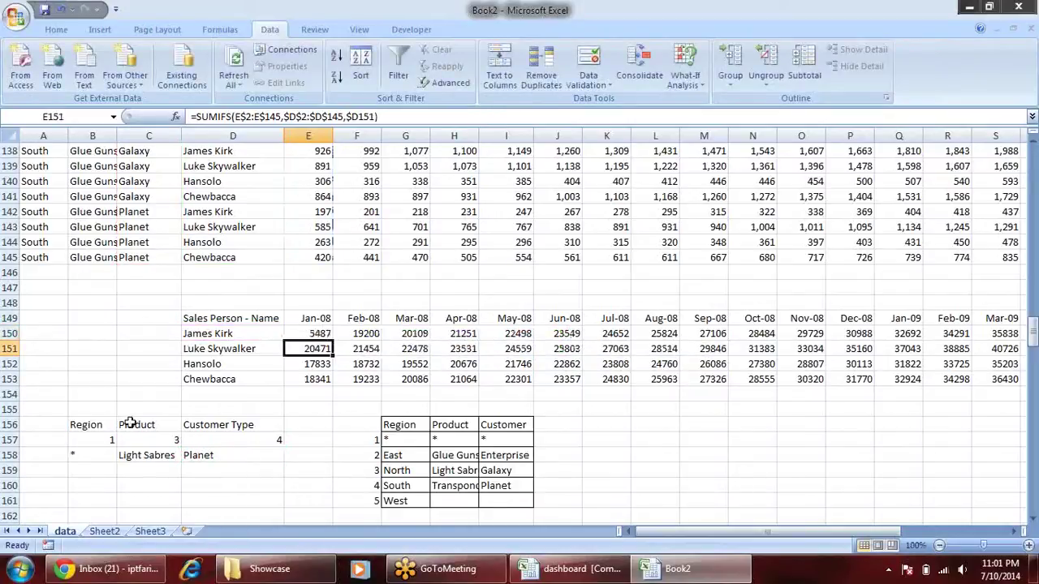
Fill the updated SUMIFS across the month row to AB150 and down to row 153.
{"action": "left_click", "coordinate": [329, 335]}
{"action": "left_click_drag", "start_coordinate": [332, 340], "coordinate": [1035, 359]}
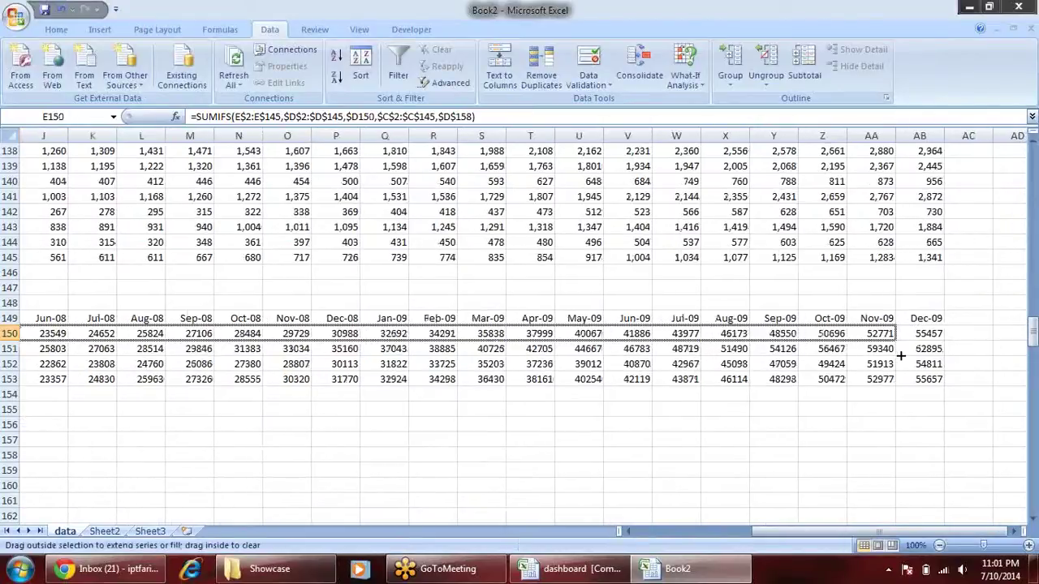
{"action": "mouse_move", "coordinate": [1035, 360]}
{"action": "left_mouse_down"}
{"action": "mouse_move", "coordinate": [946, 338]}
{"action": "mouse_move", "coordinate": [946, 387]}
{"action": "left_mouse_up"}
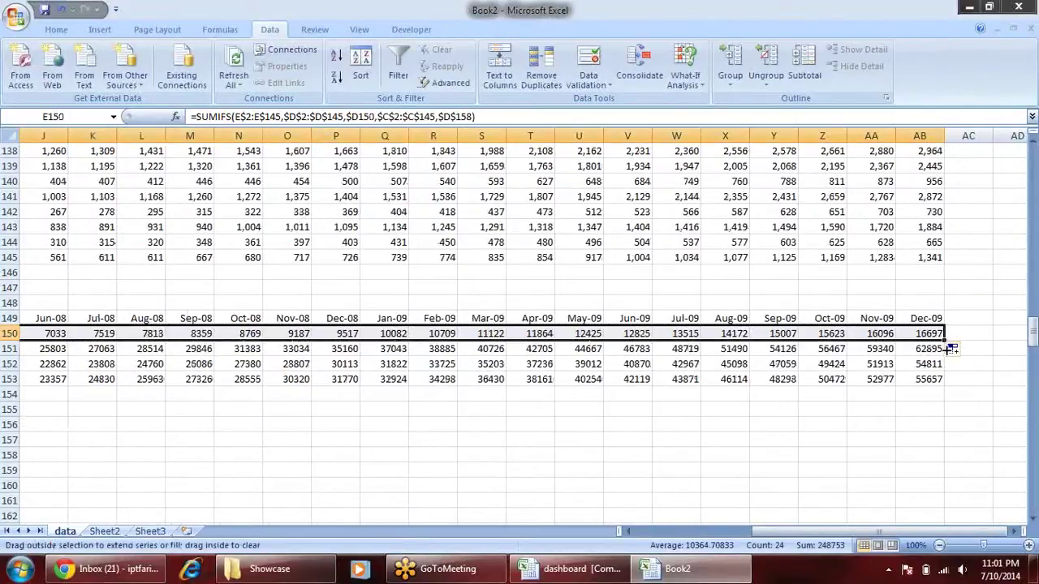
{"action": "left_click_drag", "start_coordinate": [823, 535], "coordinate": [568, 539]}
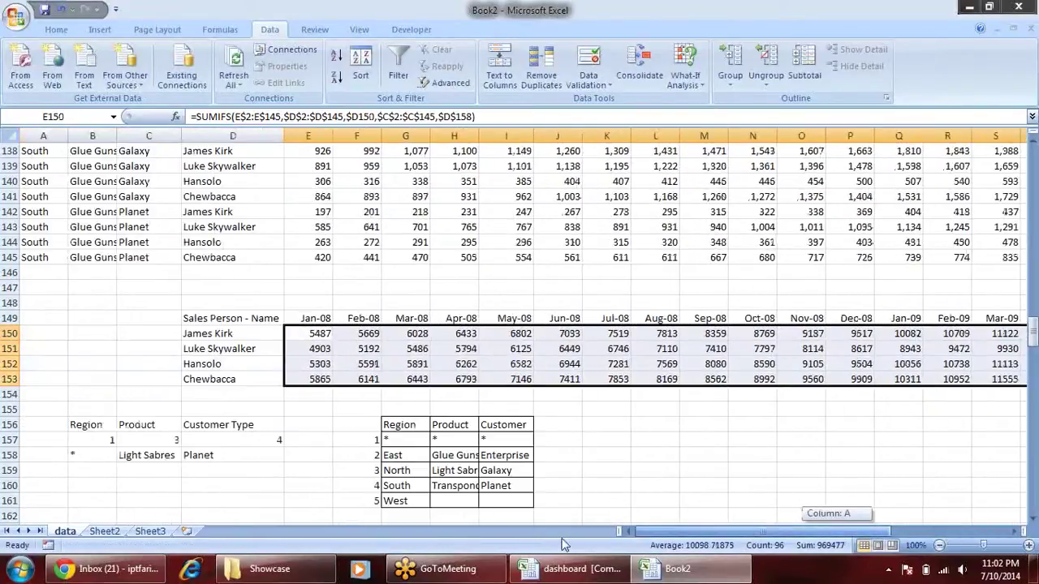
{"action": "left_click", "coordinate": [307, 408]}
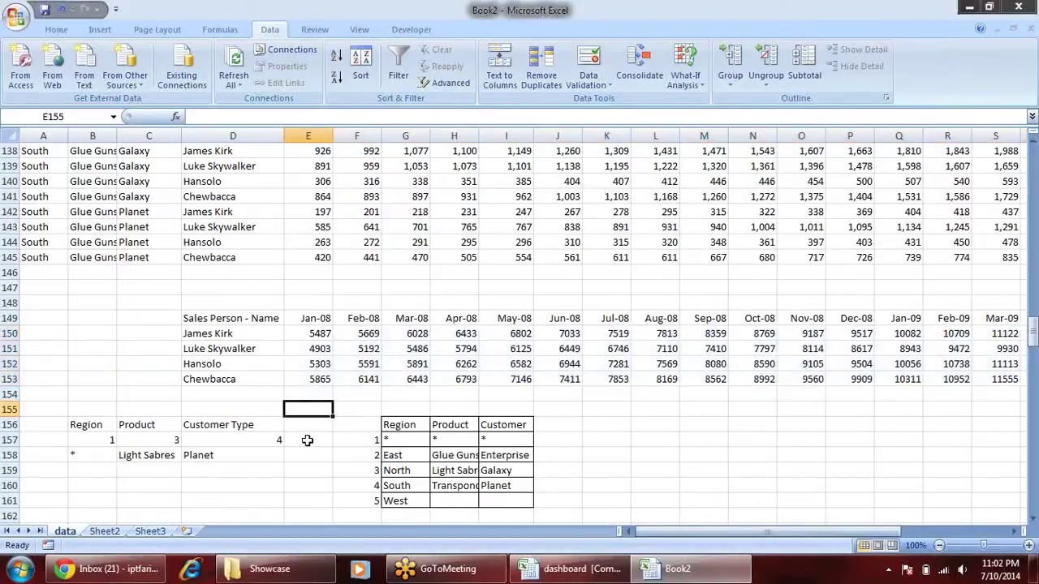
Recheck the criteria ranges in E150's SUMIFS and confirm the formula, James Kirk showing 5487.
{"action": "left_click", "coordinate": [321, 333]}
{"action": "double_click", "coordinate": [320, 333]}
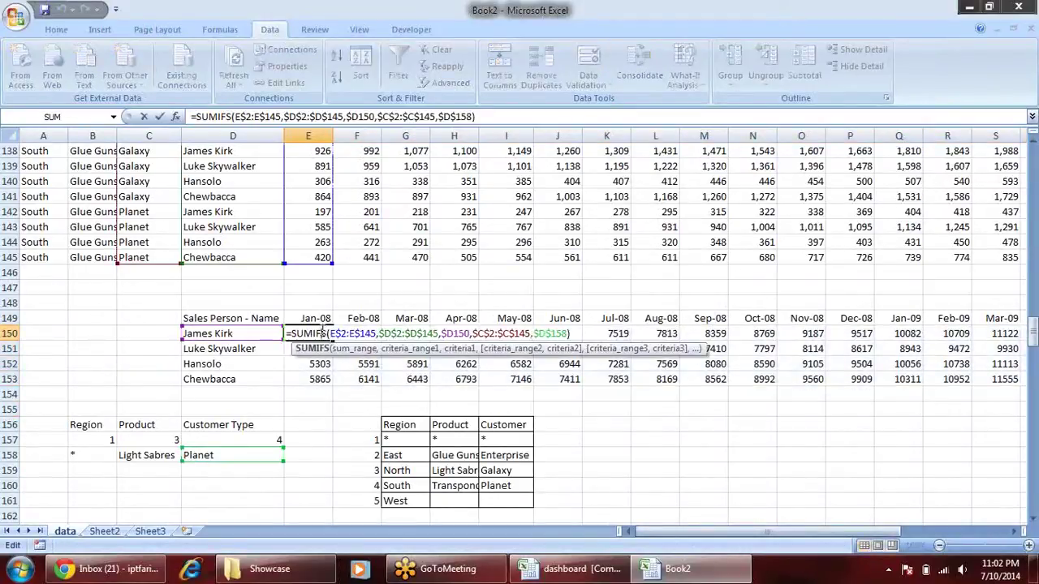
{"action": "left_click", "coordinate": [508, 334]}
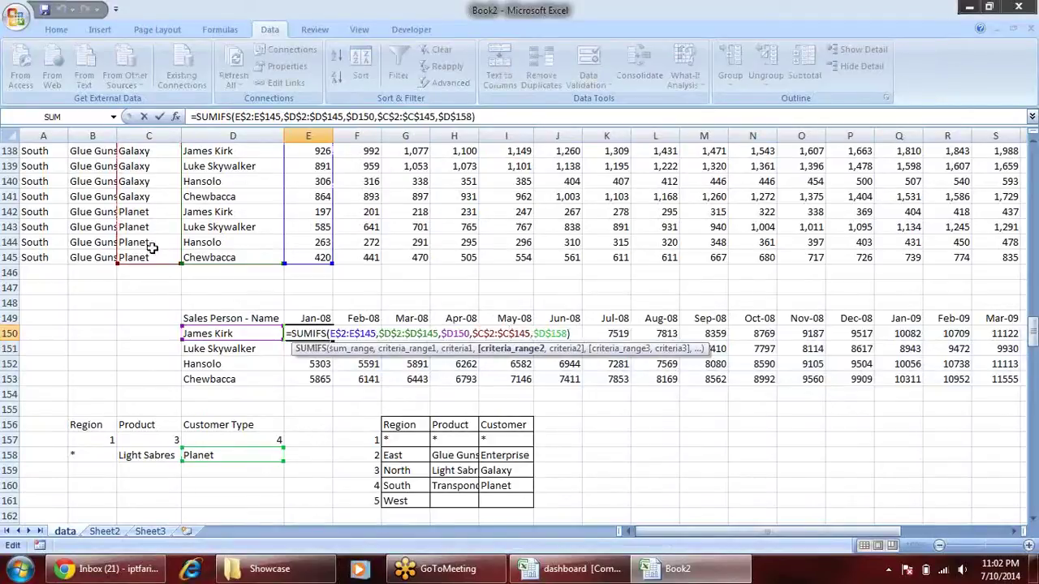
{"action": "left_click_drag", "start_coordinate": [162, 260], "coordinate": [168, 263]}
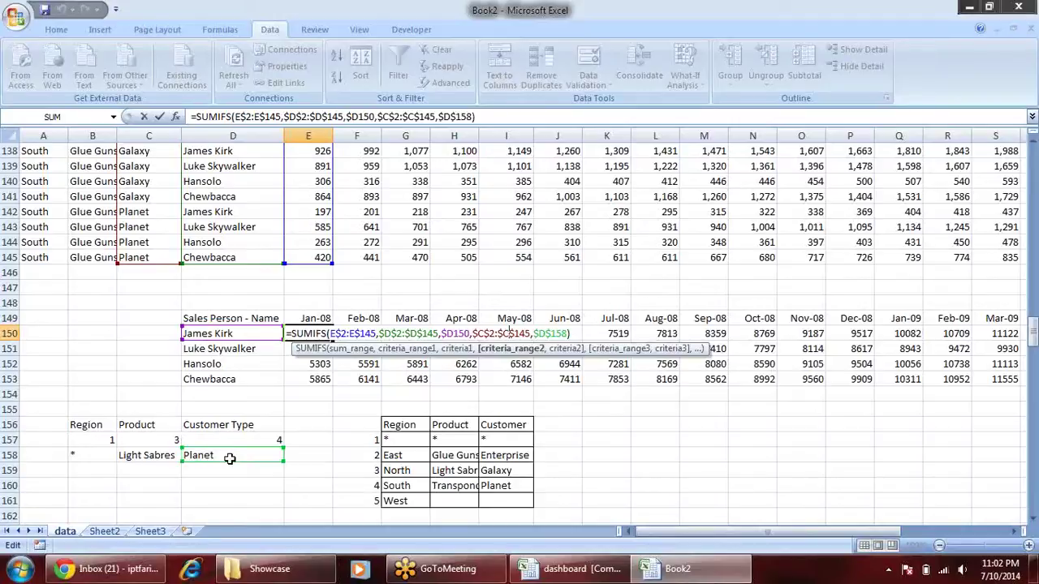
{"action": "key", "text": "Return"}
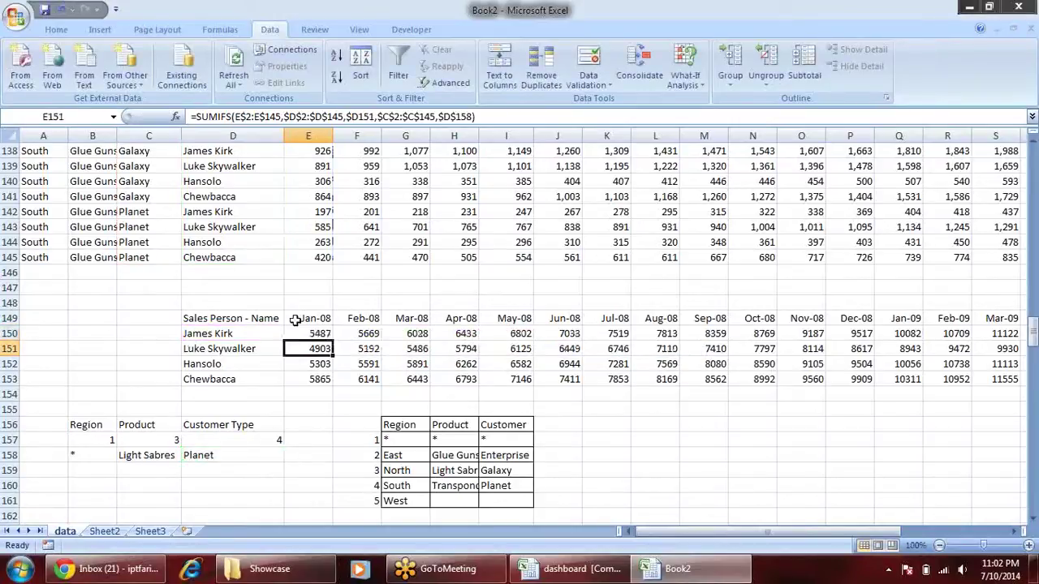
Set the Customer Type index D157 to 1, check Jan-08 totals, then change it to 2 (Enterprise).
{"action": "left_click", "coordinate": [239, 436]}
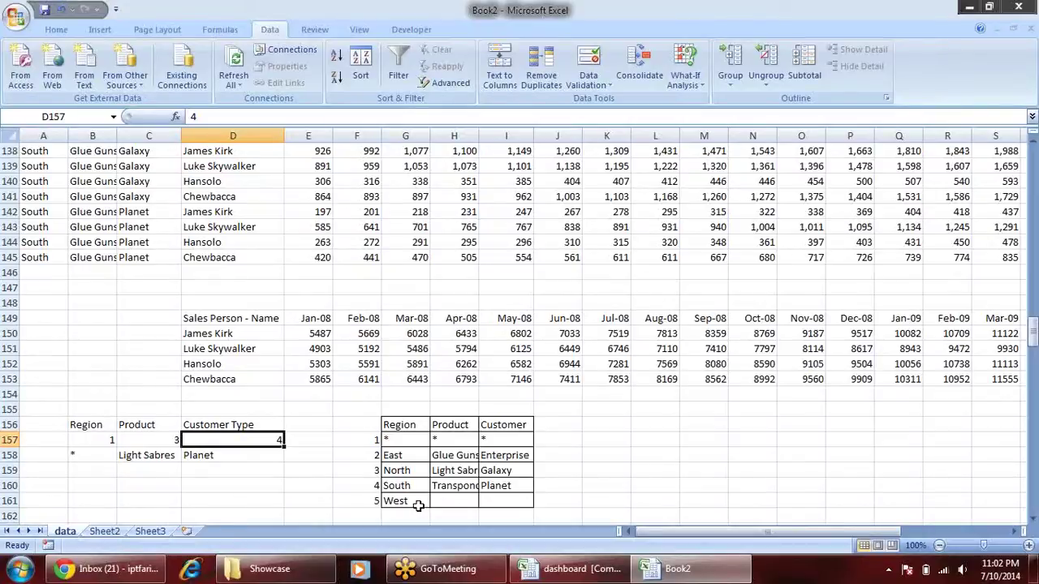
{"action": "type", "text": "1"}
{"action": "key", "text": "Return"}
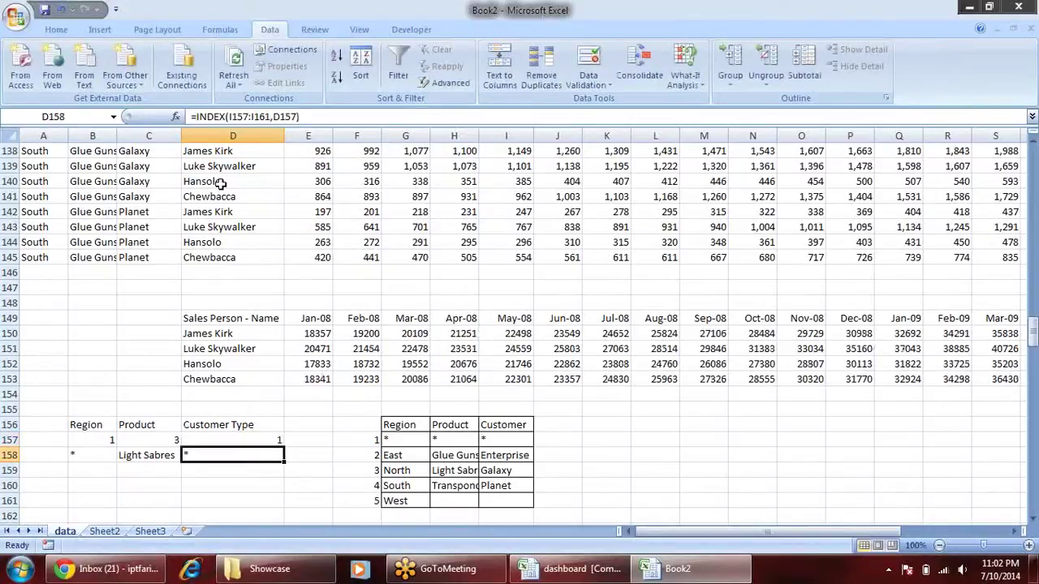
{"action": "left_click_drag", "start_coordinate": [325, 334], "coordinate": [328, 379]}
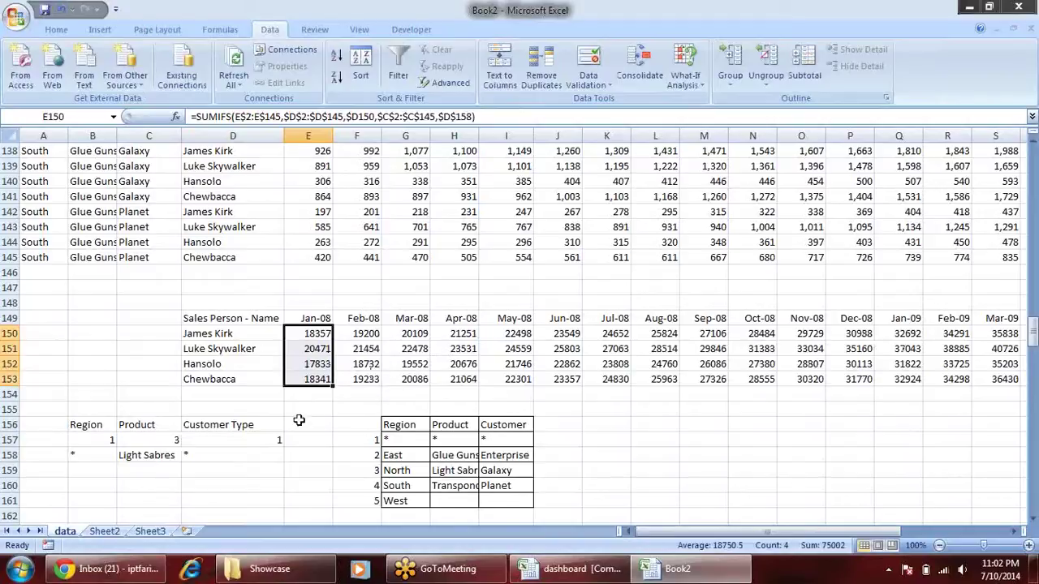
{"action": "left_click", "coordinate": [277, 438]}
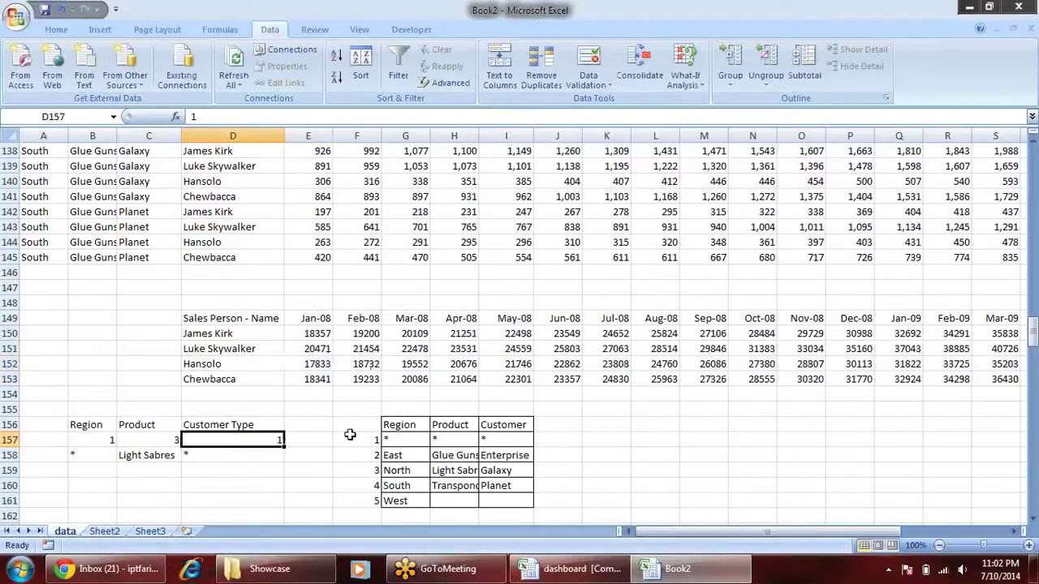
{"action": "type", "text": "2"}
{"action": "key", "text": "Return"}
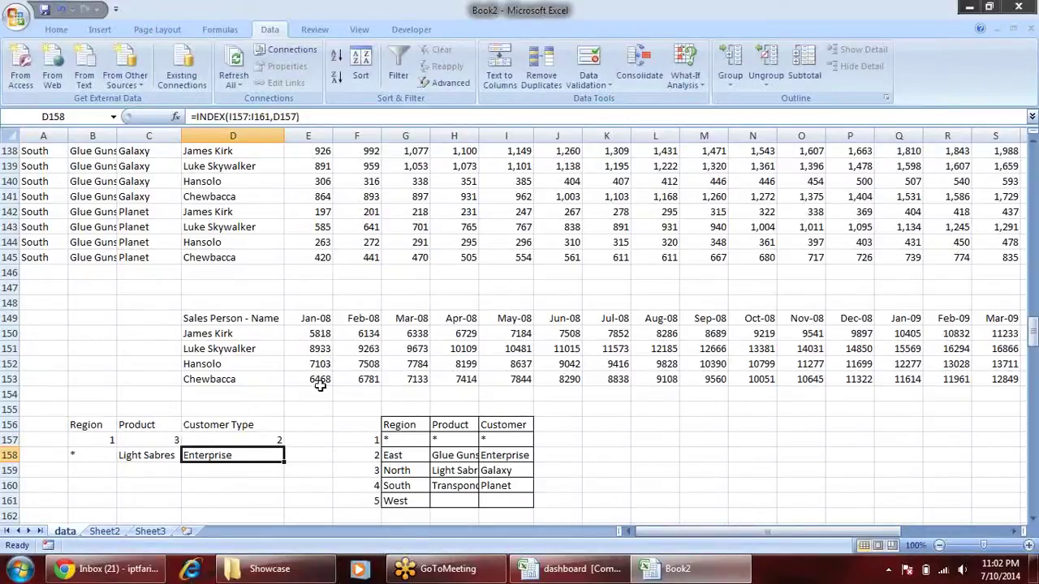
Inspect the Product and Region INDEX lookup formulas in C158 and B158.
{"action": "left_click", "coordinate": [176, 456]}
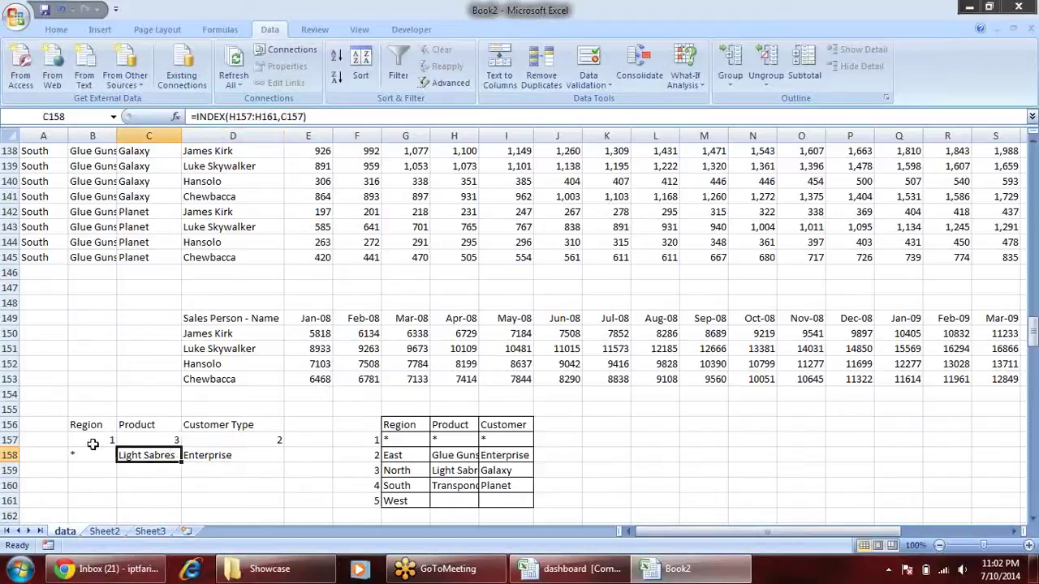
{"action": "left_click", "coordinate": [88, 453]}
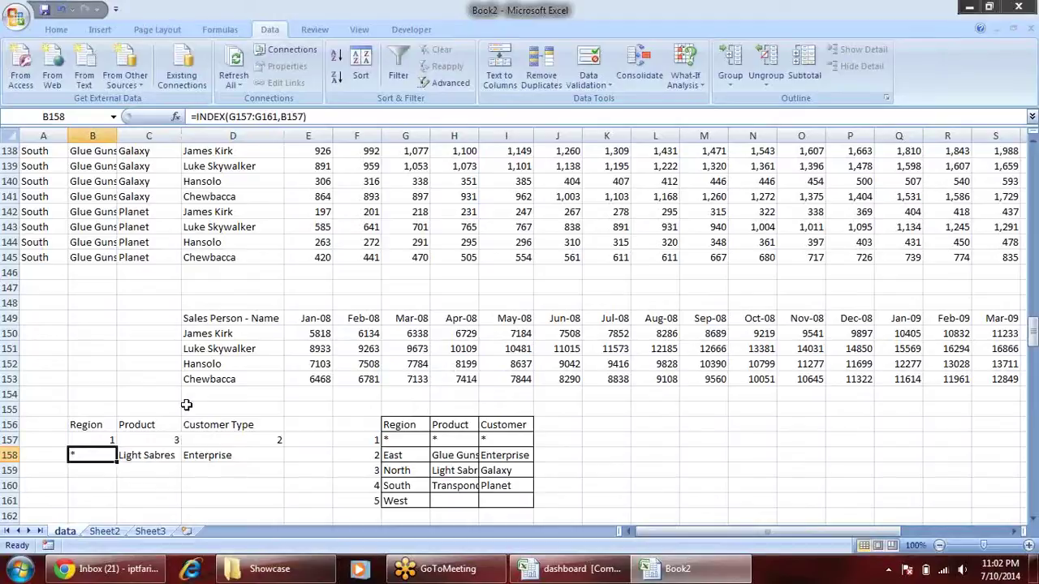
{"action": "left_click", "coordinate": [410, 30]}
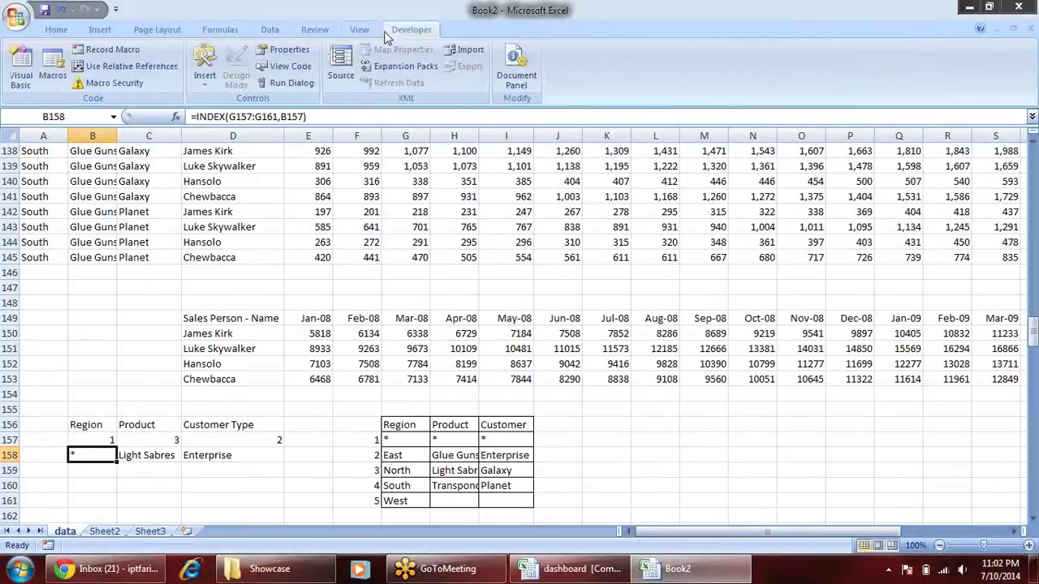
Insert a Combo Box form control drawn to the right of the lookup table.
{"action": "left_click", "coordinate": [206, 78]}
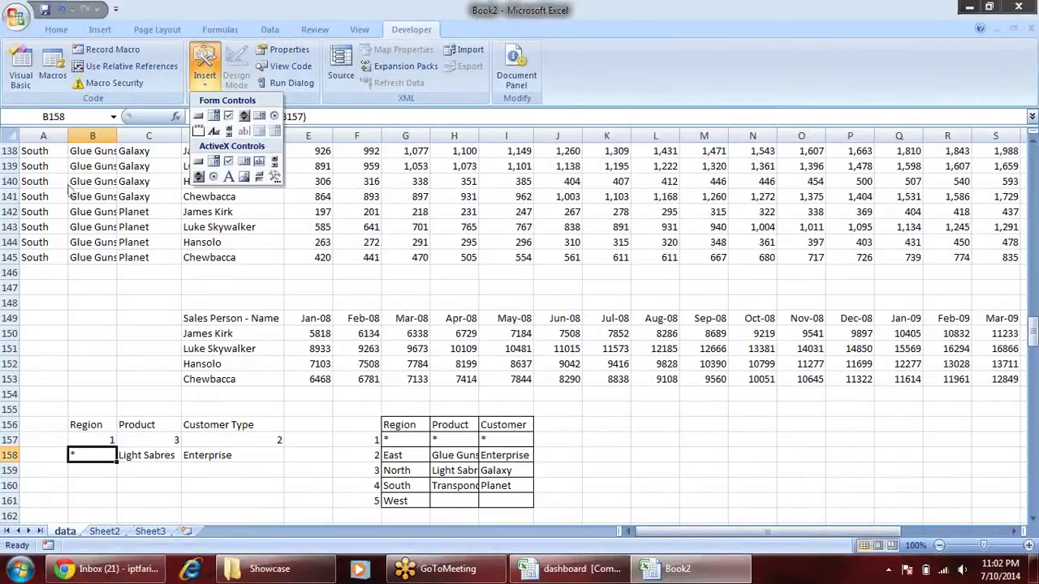
{"action": "left_click", "coordinate": [213, 116]}
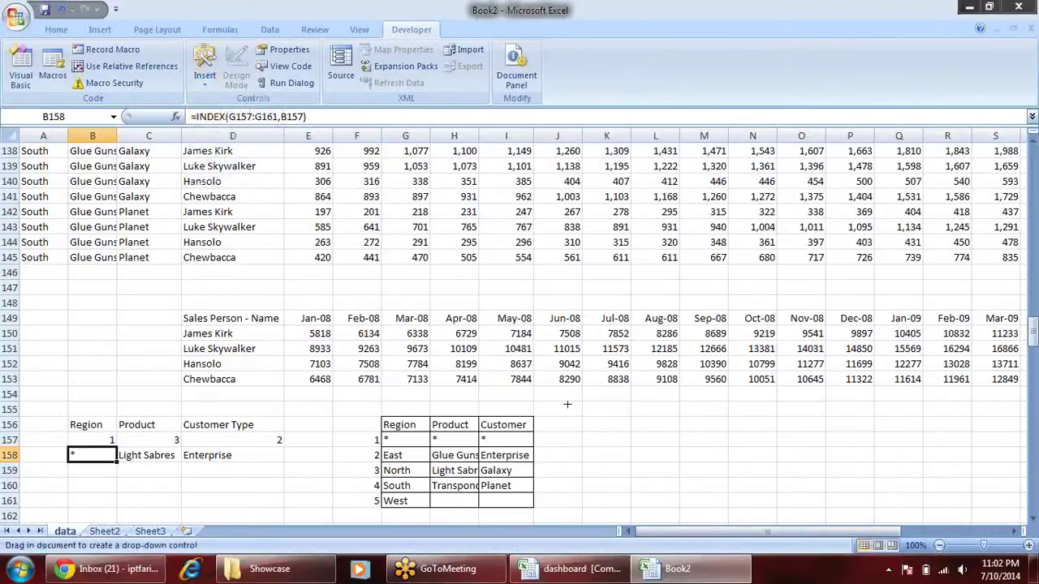
{"action": "left_click_drag", "start_coordinate": [574, 410], "coordinate": [696, 440]}
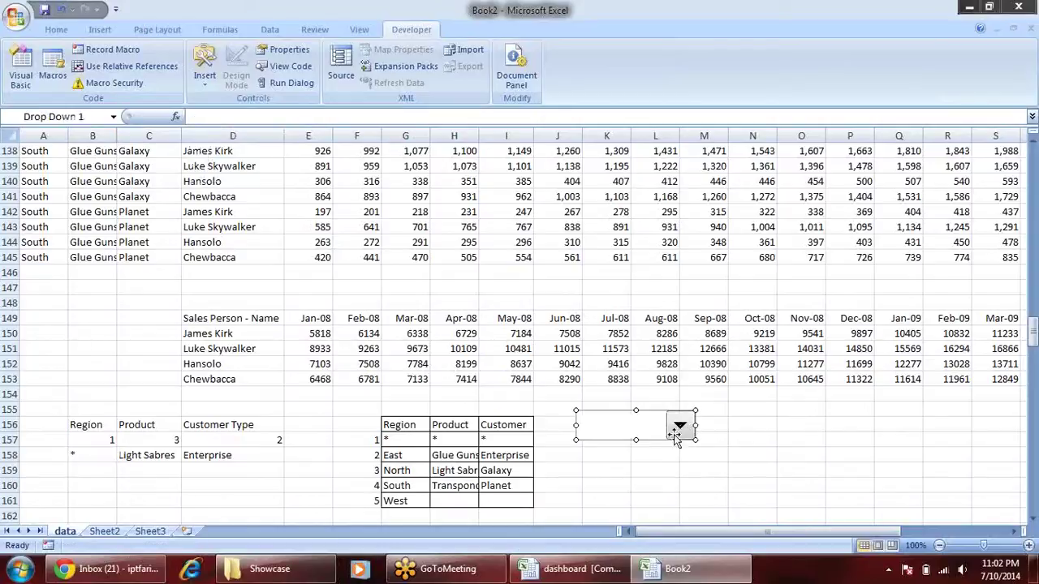
Set the drop-down's input range to $H$157:$H$160 and its cell link to $D$157.
{"action": "right_click", "coordinate": [661, 438]}
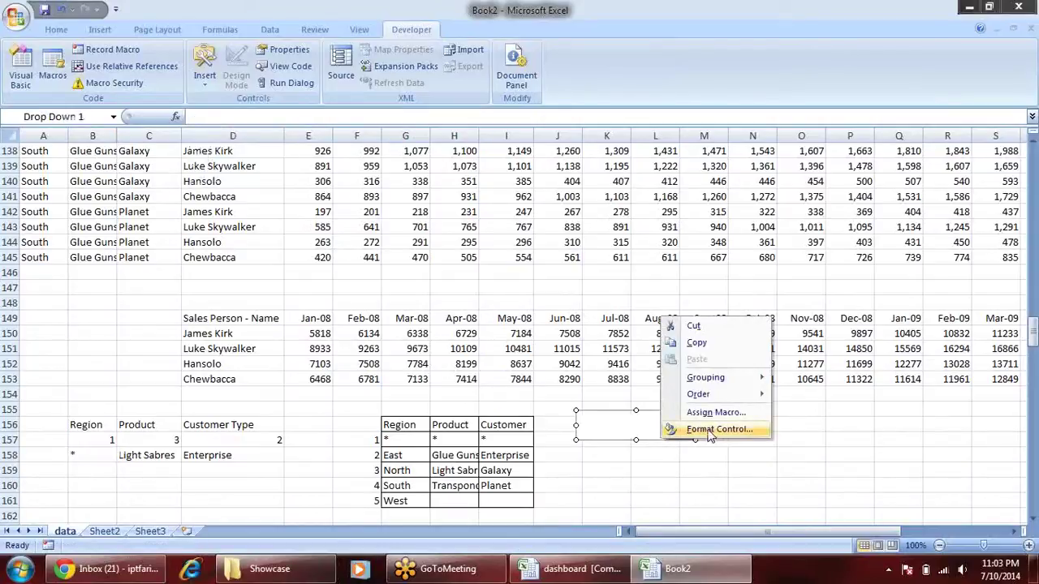
{"action": "left_click", "coordinate": [709, 430]}
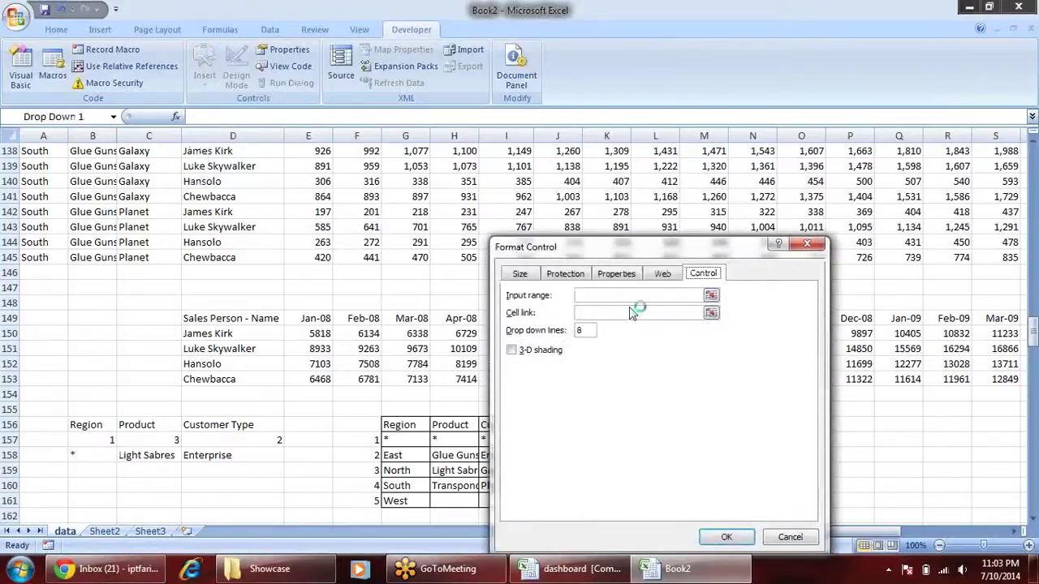
{"action": "left_click", "coordinate": [709, 295]}
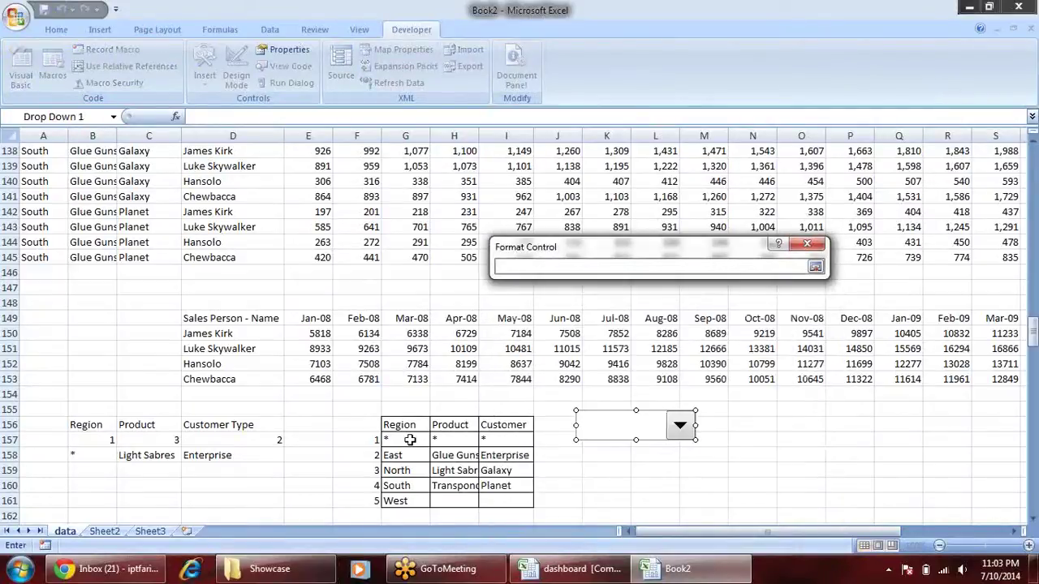
{"action": "left_click_drag", "start_coordinate": [456, 440], "coordinate": [461, 486]}
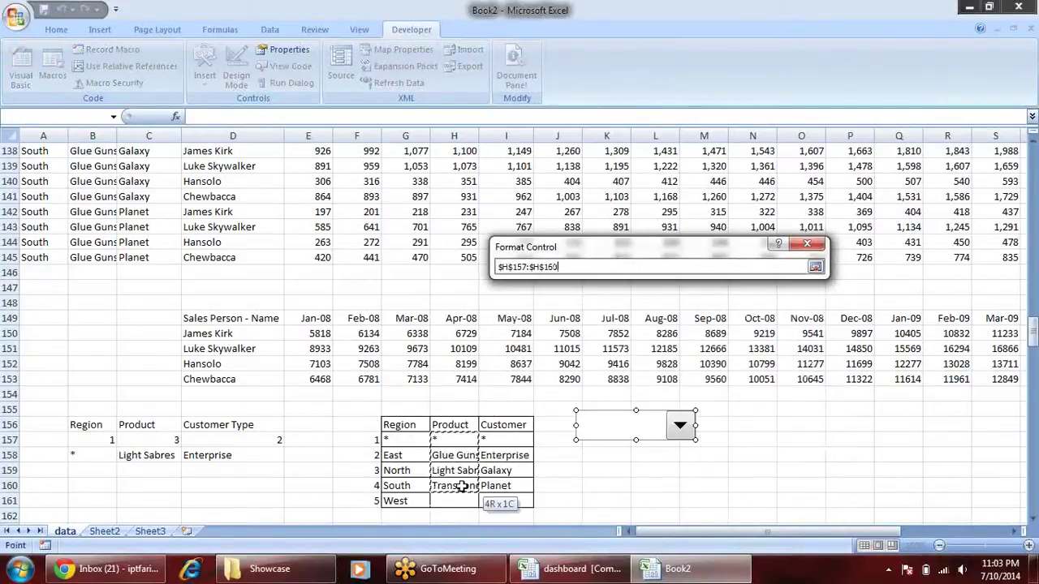
{"action": "key", "text": "Return"}
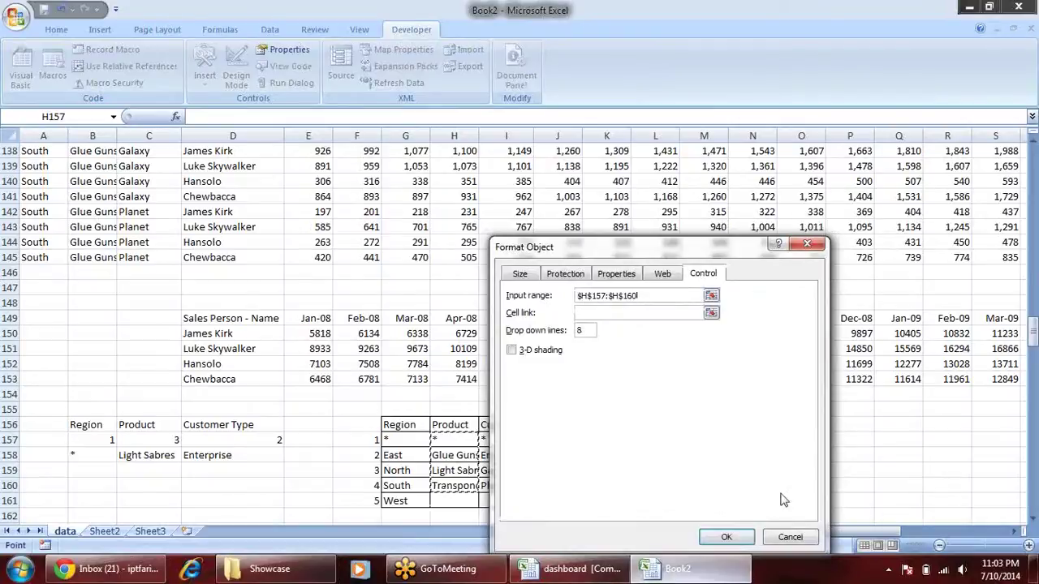
{"action": "left_click", "coordinate": [710, 315]}
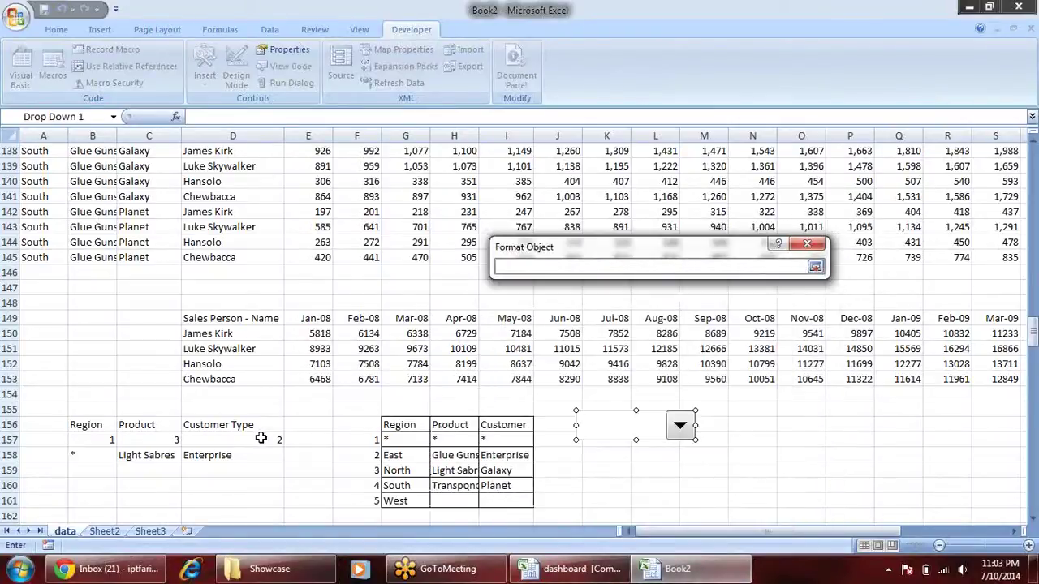
{"action": "left_click", "coordinate": [262, 439]}
{"action": "key", "text": "Return"}
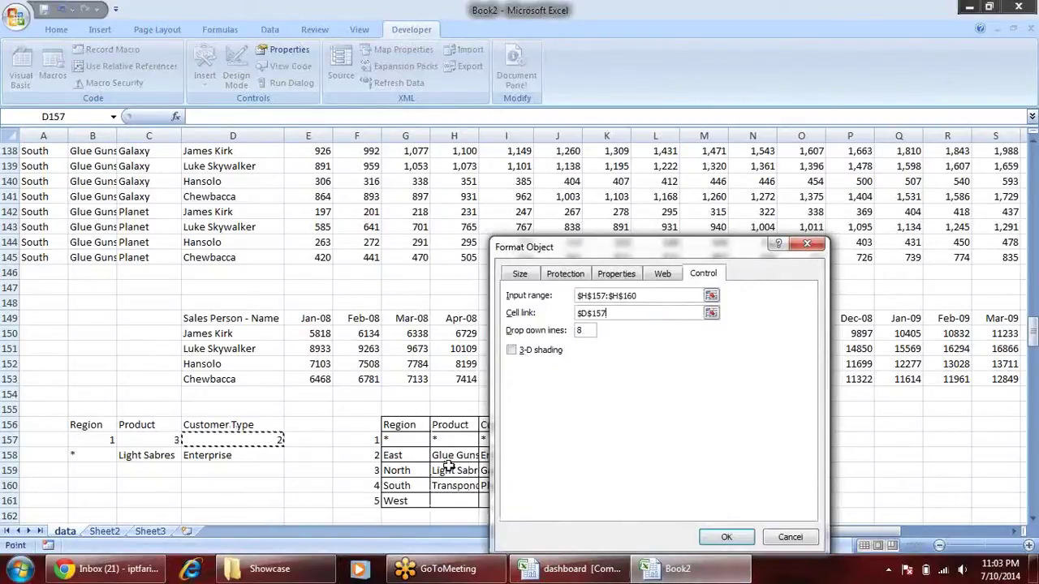
{"action": "left_click", "coordinate": [726, 539]}
{"action": "left_click", "coordinate": [777, 424]}
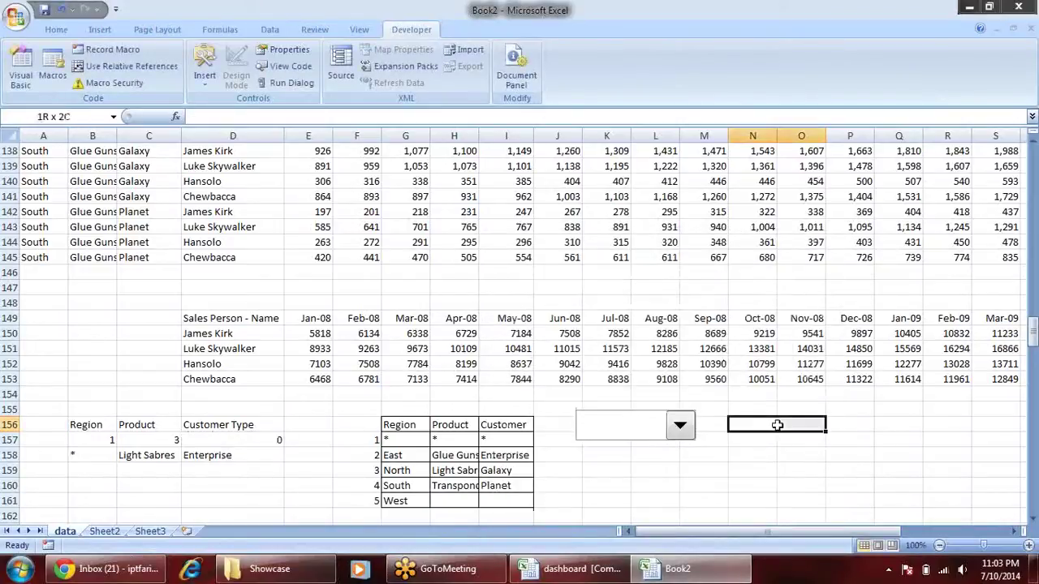
Test the drop-down with Glue Guns, Light Sabres and Transponders, then pick *.
{"action": "left_click", "coordinate": [680, 428]}
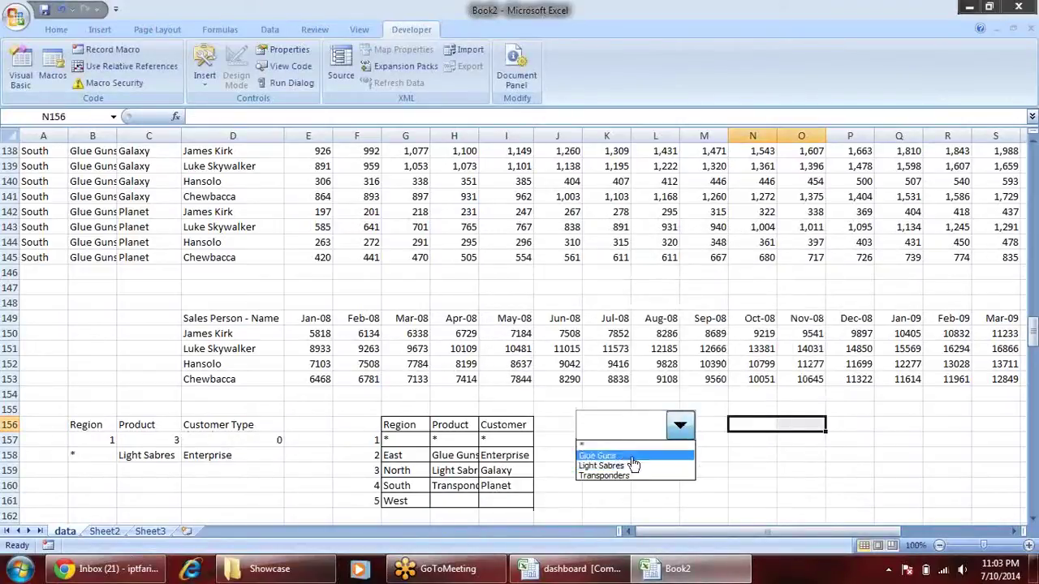
{"action": "left_click", "coordinate": [600, 455]}
{"action": "left_click", "coordinate": [680, 427]}
{"action": "left_click", "coordinate": [655, 466]}
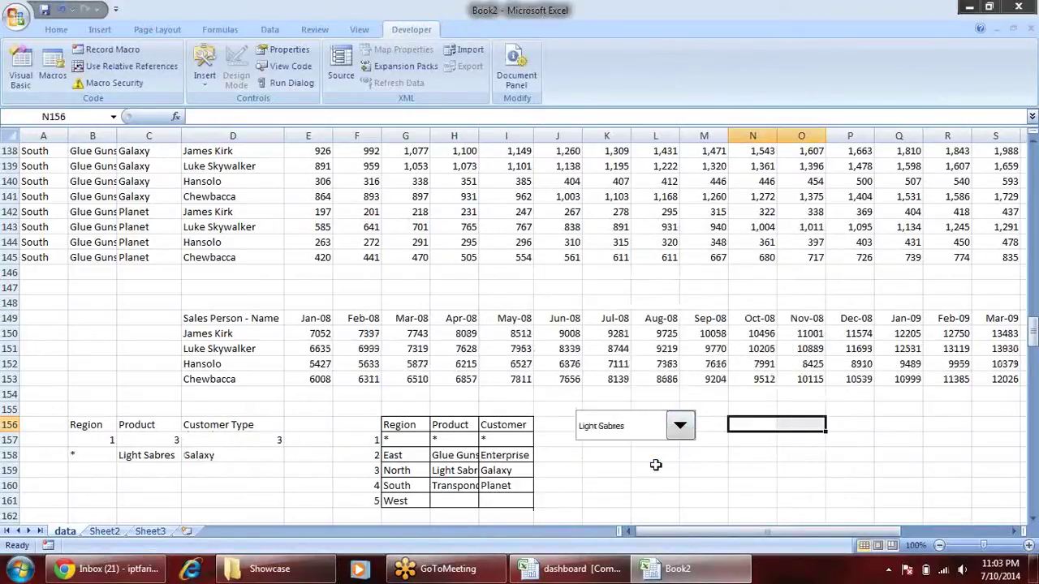
{"action": "left_click", "coordinate": [679, 427]}
{"action": "left_click", "coordinate": [657, 476]}
{"action": "left_click", "coordinate": [679, 428]}
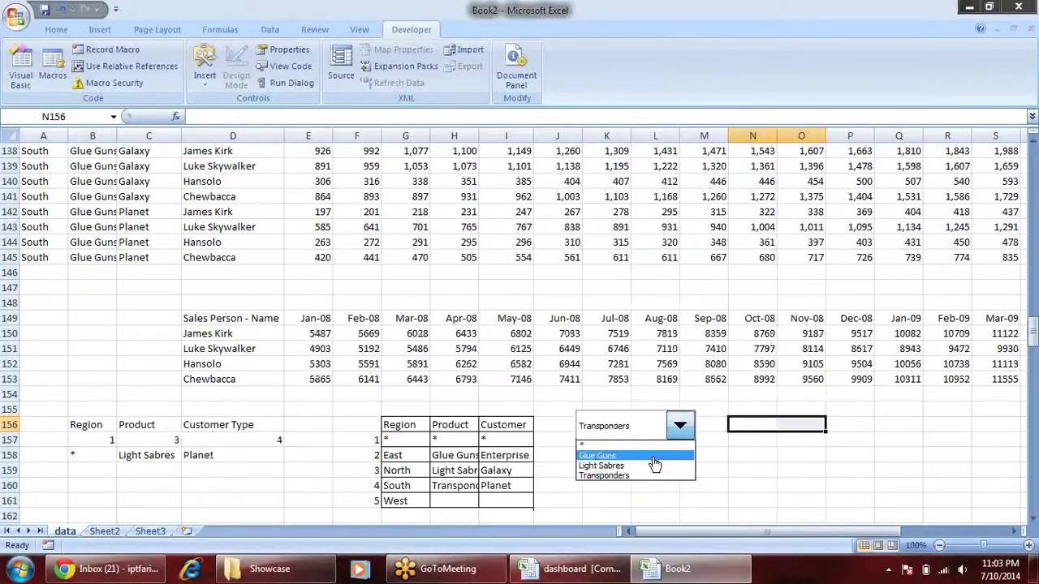
{"action": "left_click", "coordinate": [653, 457]}
{"action": "left_click", "coordinate": [679, 427]}
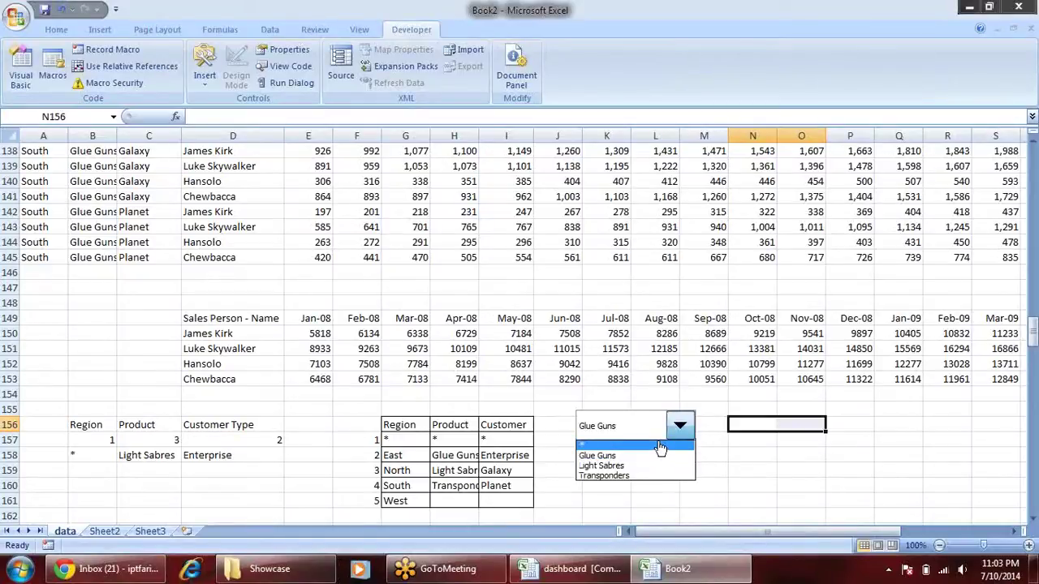
{"action": "left_click", "coordinate": [657, 444]}
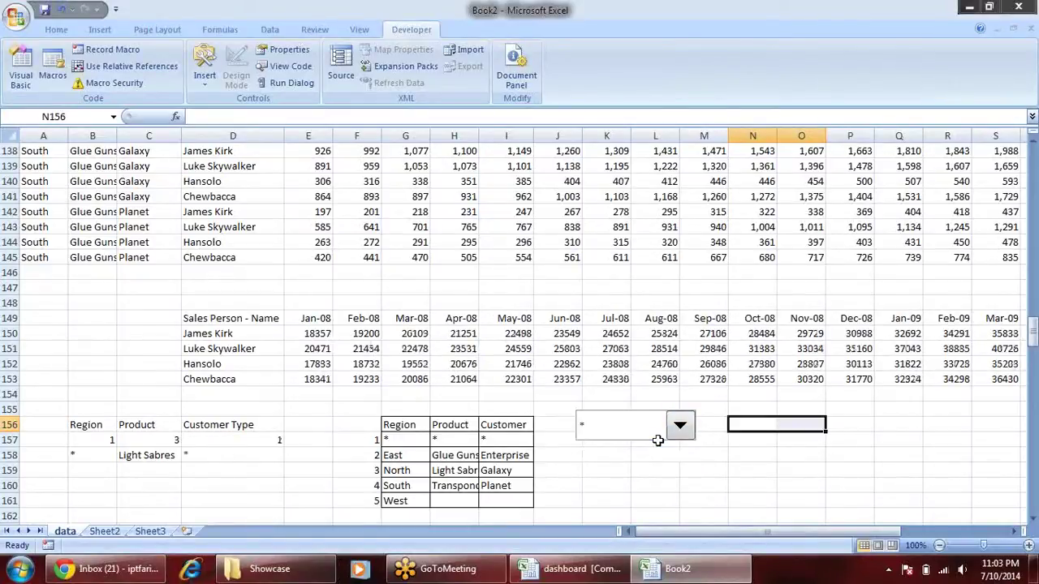
Retry Light Sabres and Transponders in the drop-down, then settle on *.
{"action": "left_click", "coordinate": [686, 426]}
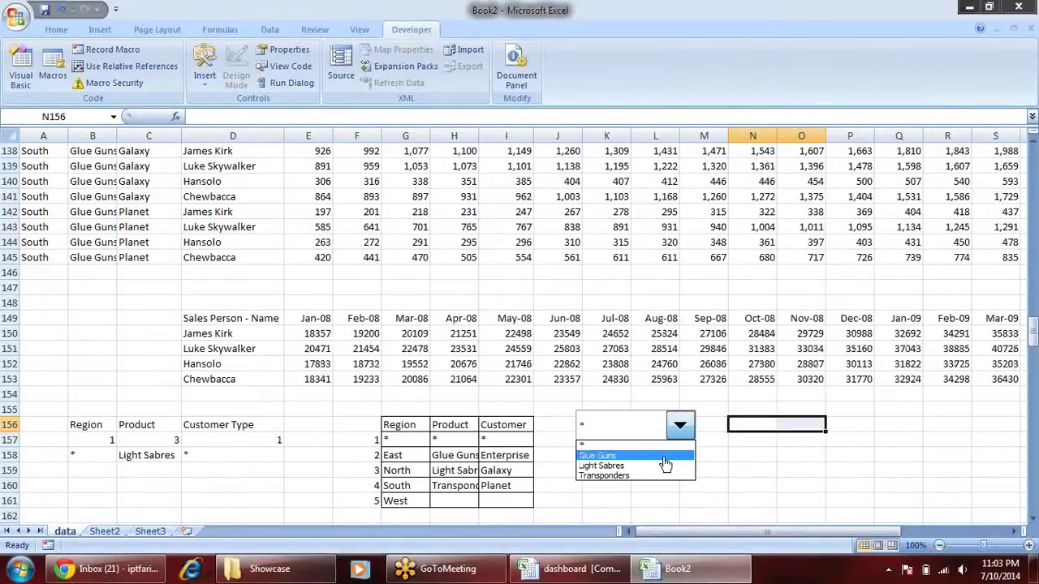
{"action": "left_click", "coordinate": [662, 465]}
{"action": "left_click", "coordinate": [678, 427]}
{"action": "left_click", "coordinate": [660, 467]}
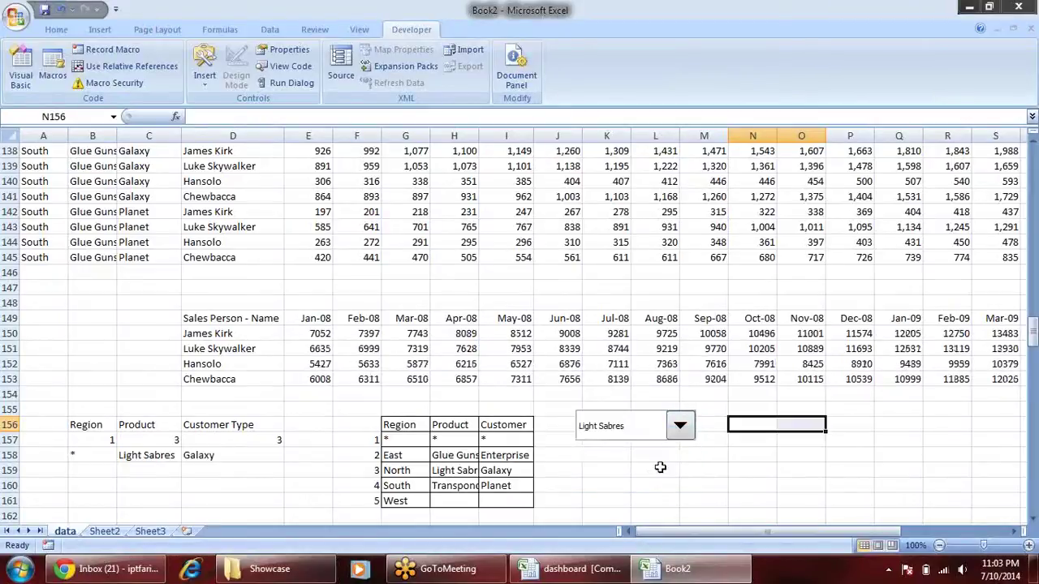
{"action": "left_click", "coordinate": [679, 426]}
{"action": "left_click", "coordinate": [658, 476]}
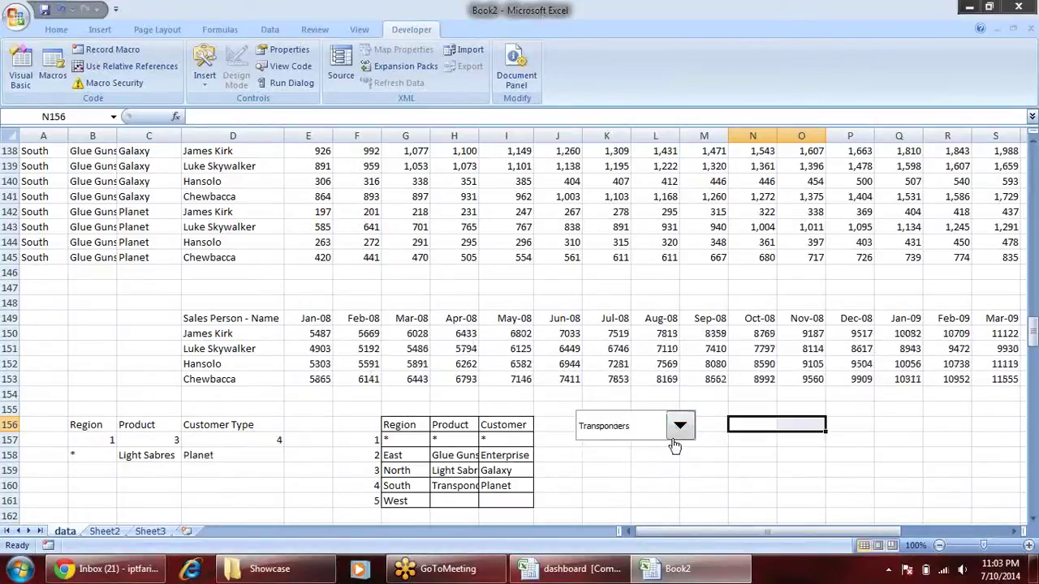
{"action": "left_click", "coordinate": [678, 426]}
{"action": "left_click", "coordinate": [656, 466]}
{"action": "left_click", "coordinate": [679, 425]}
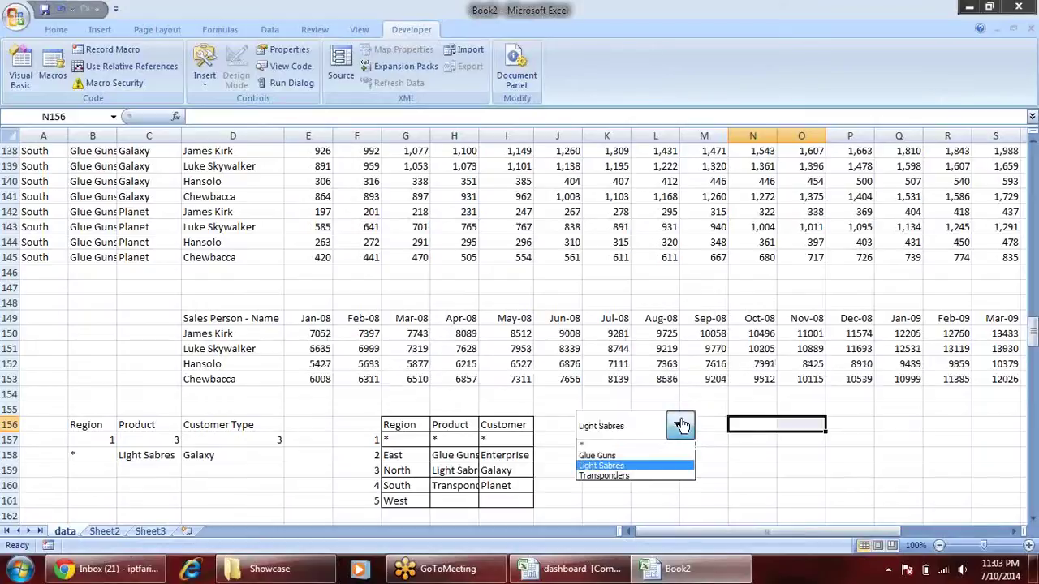
{"action": "left_click", "coordinate": [658, 443]}
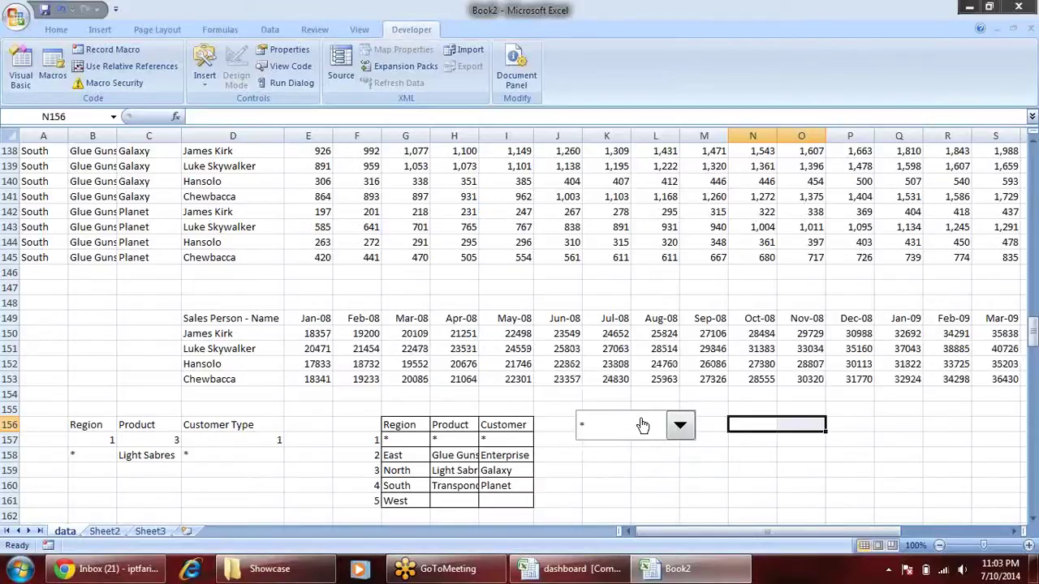
Select the drop-down control to confirm it is linked to $D$157.
{"action": "right_click", "coordinate": [641, 425]}
{"action": "key", "text": "Escape"}
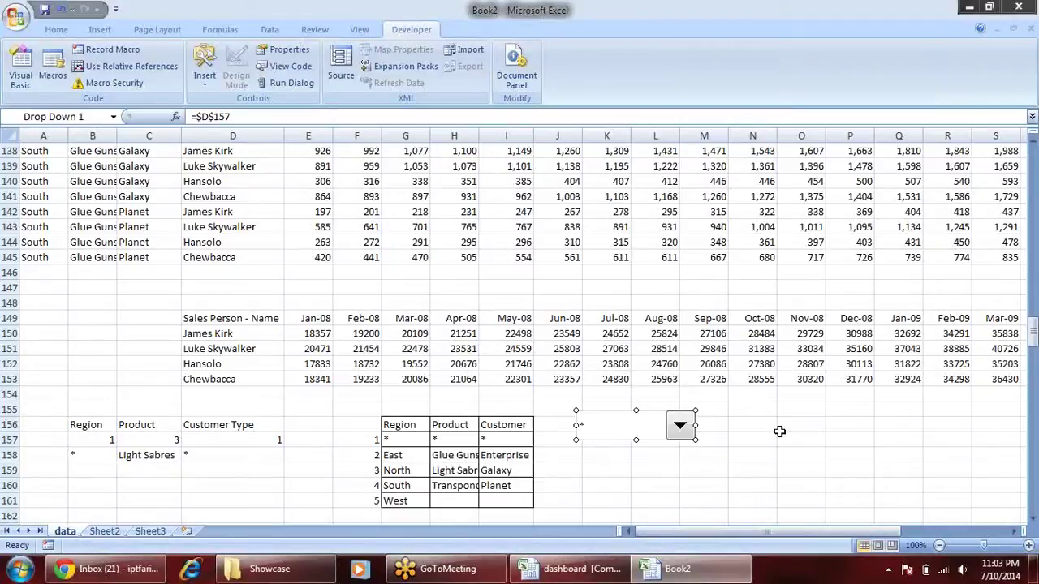
{"action": "left_click", "coordinate": [779, 431]}
{"action": "mouse_move", "coordinate": [215, 318]}
{"action": "left_mouse_down"}
{"action": "mouse_move", "coordinate": [363, 364]}
{"action": "mouse_move", "coordinate": [673, 377]}
{"action": "left_mouse_up"}
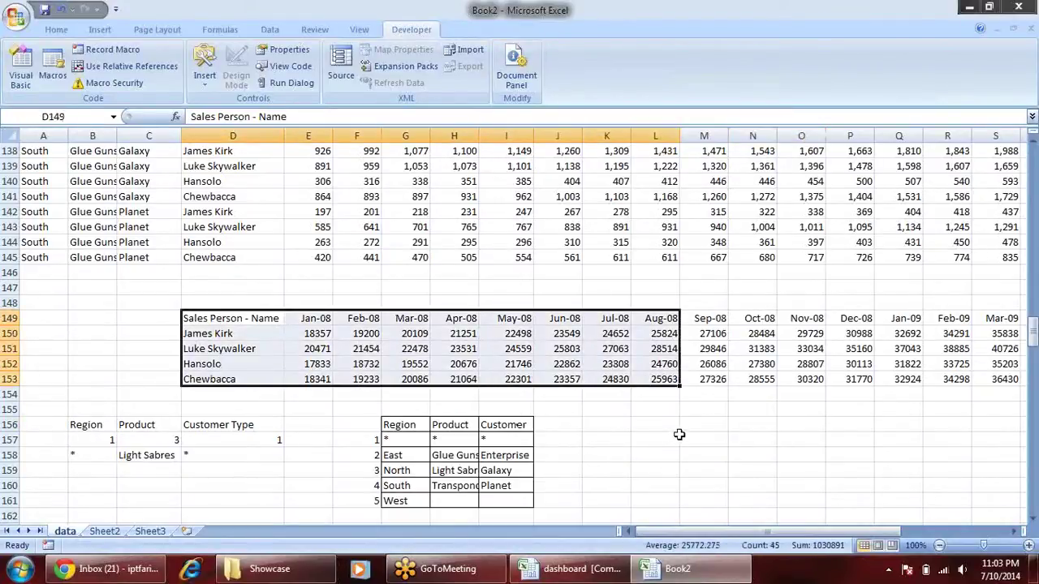
{"action": "left_click", "coordinate": [365, 349]}
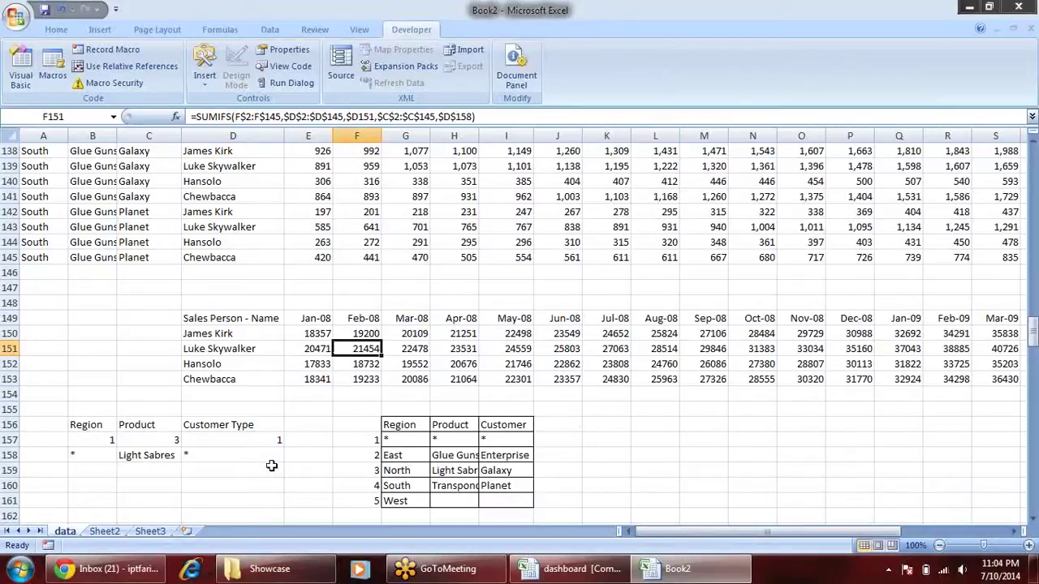
{"action": "left_click", "coordinate": [243, 452]}
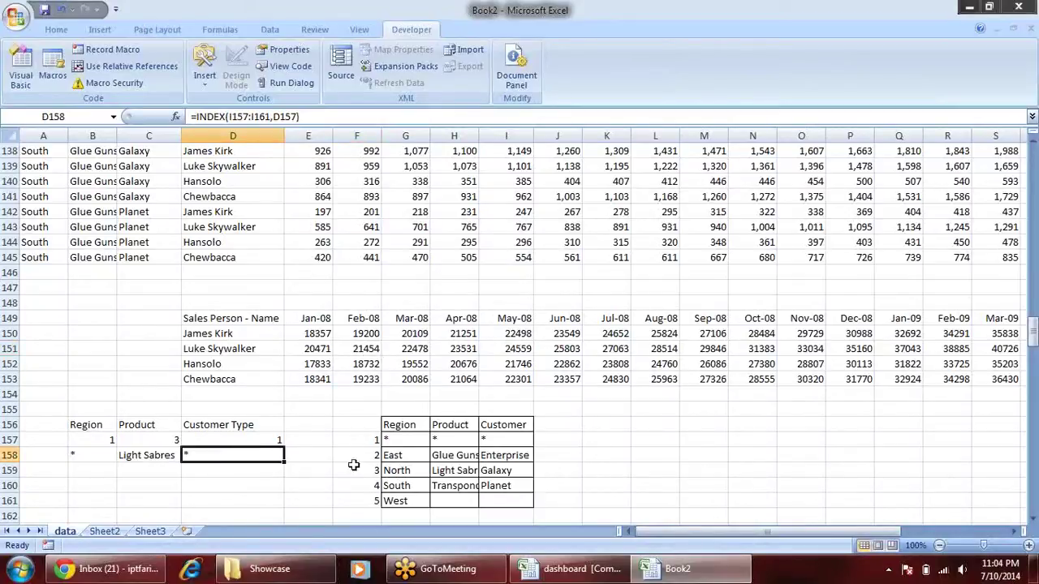
{"action": "left_click", "coordinate": [153, 427]}
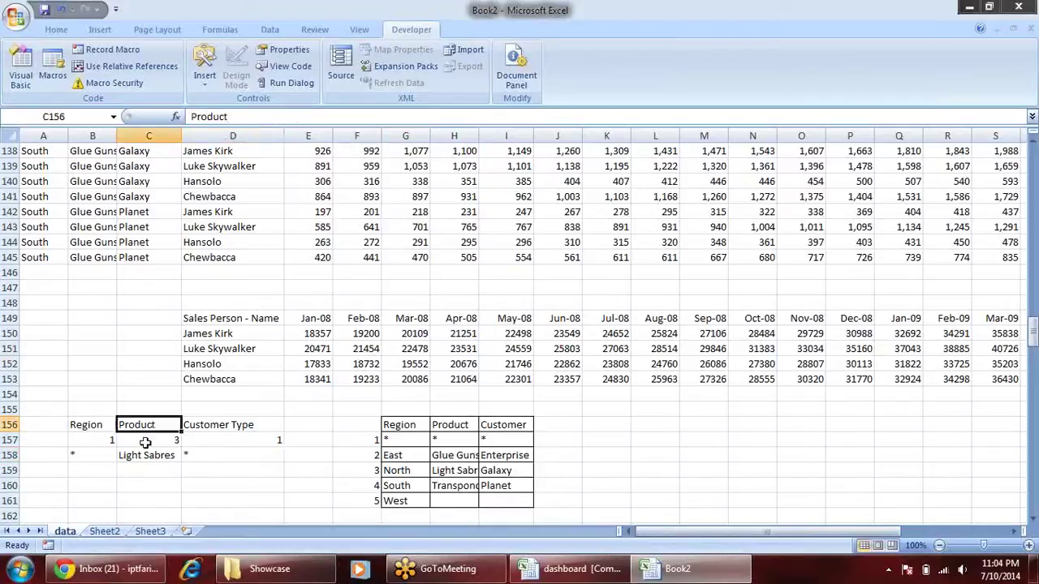
{"action": "left_click", "coordinate": [99, 430]}
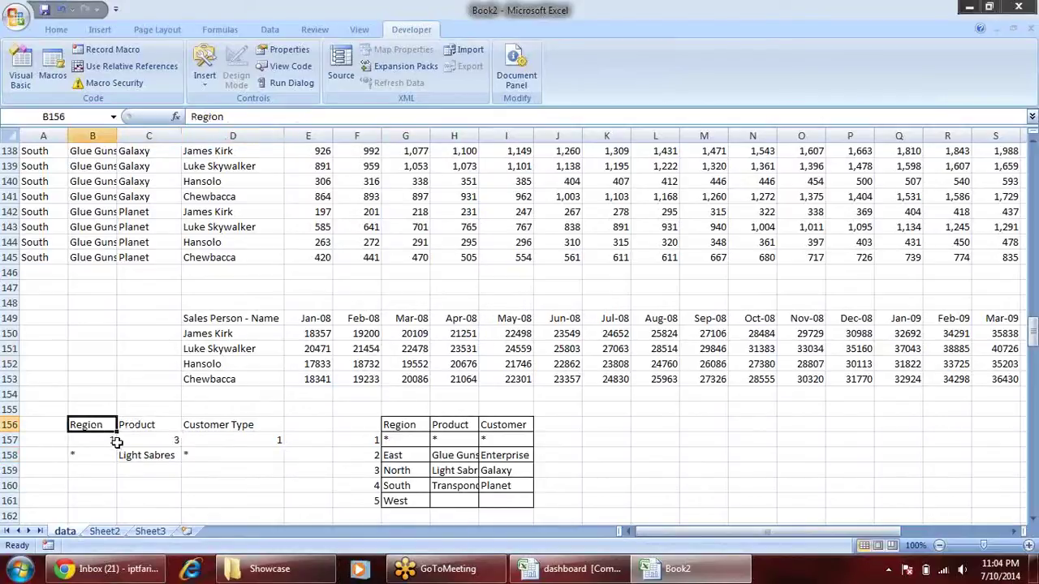
{"action": "left_click", "coordinate": [328, 324]}
{"action": "left_click", "coordinate": [321, 337]}
{"action": "key", "text": "F2"}
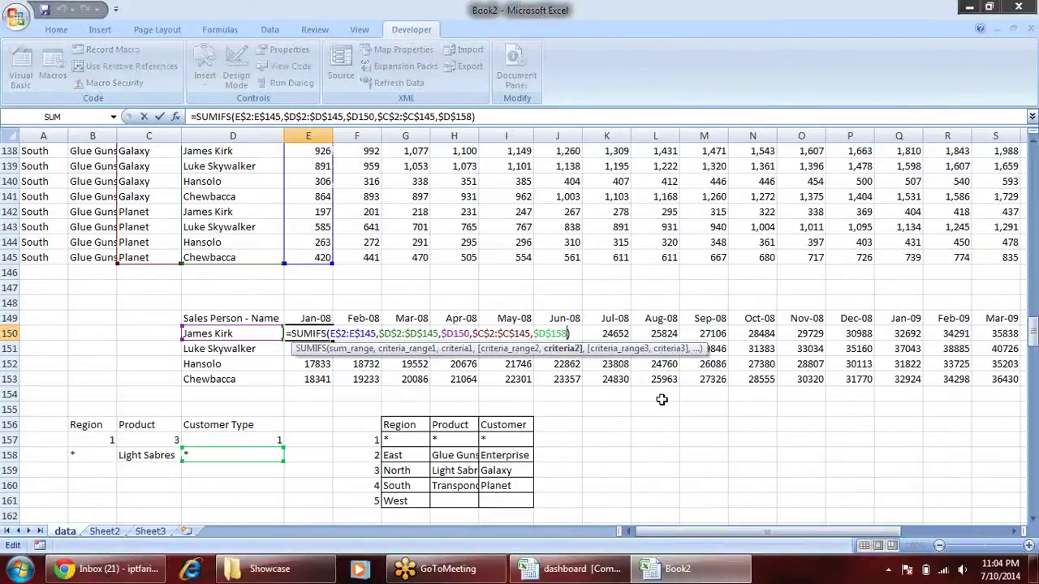
Add the product range $B$2:$B$145 with $C$158 as a criterion to E150's SUMIFS.
{"action": "type", "text": ","}
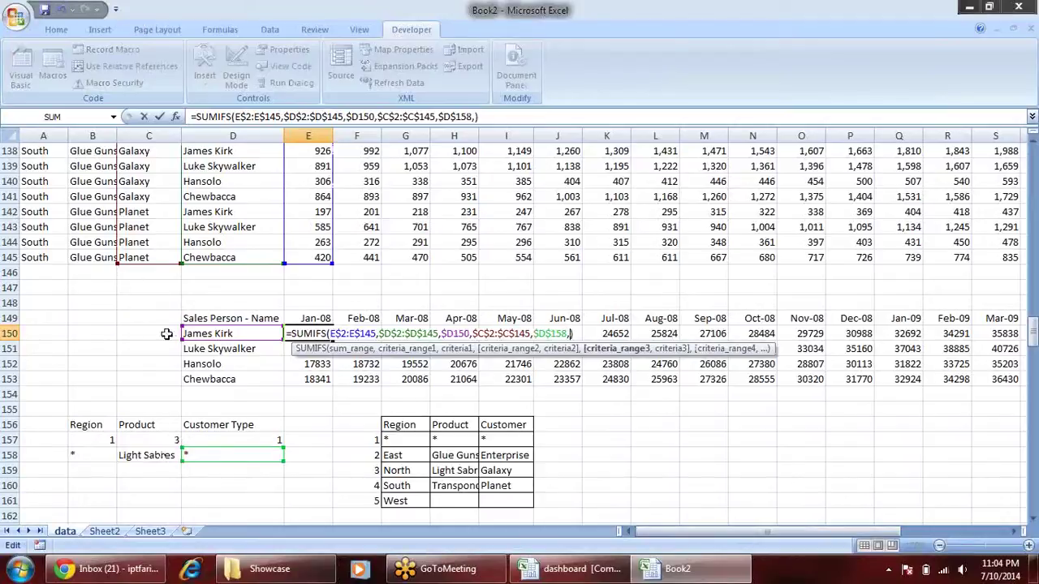
{"action": "left_click", "coordinate": [98, 257]}
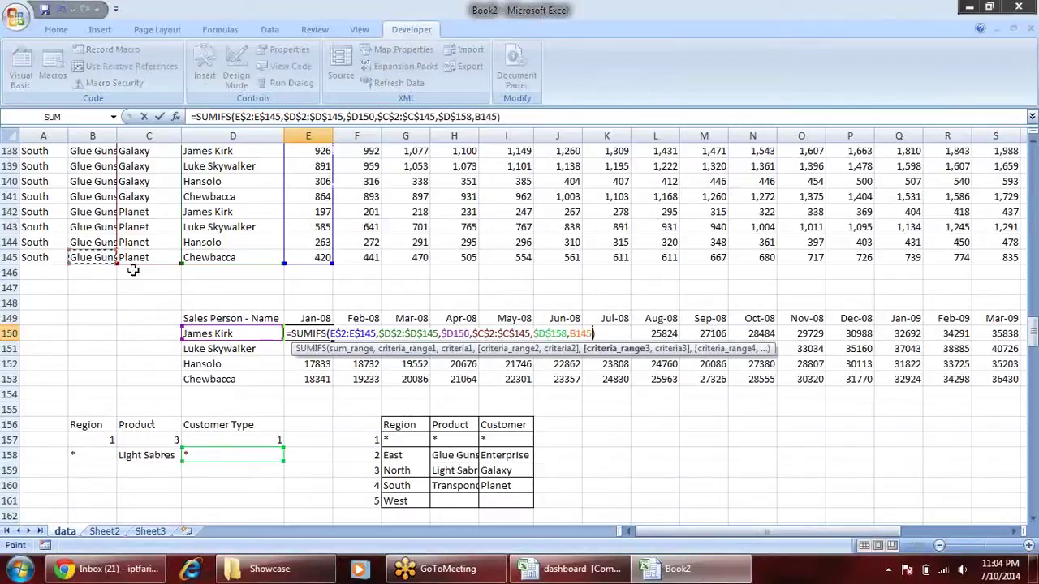
{"action": "key", "text": "ctrl+shift+Up"}
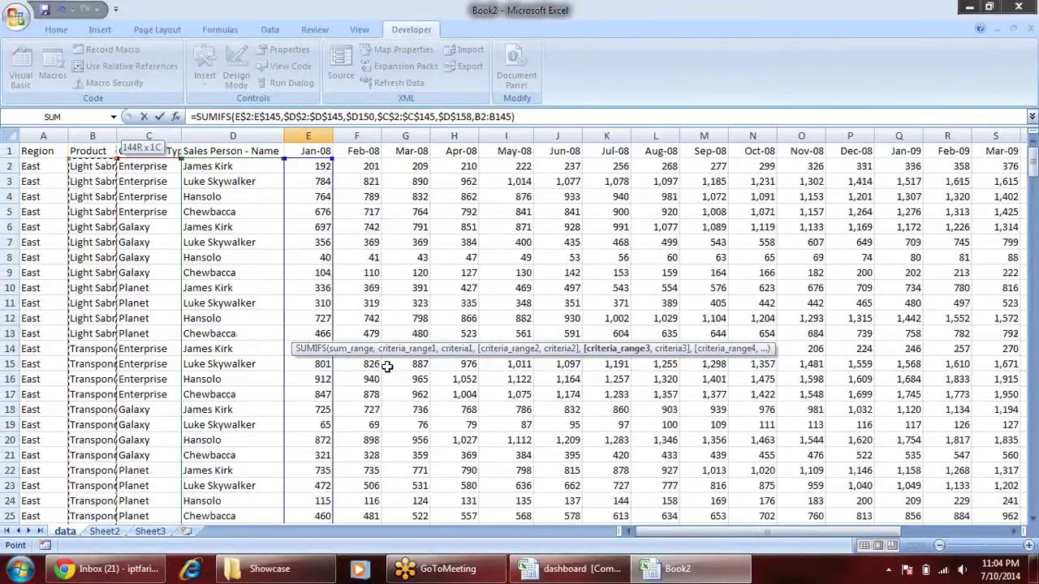
{"action": "key", "text": "F4"}
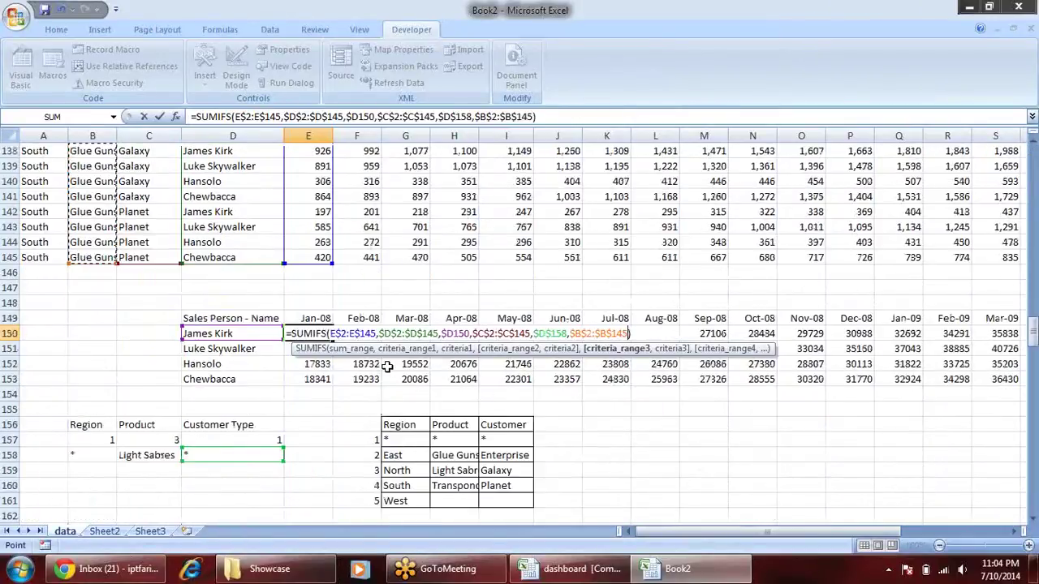
{"action": "type", "text": ","}
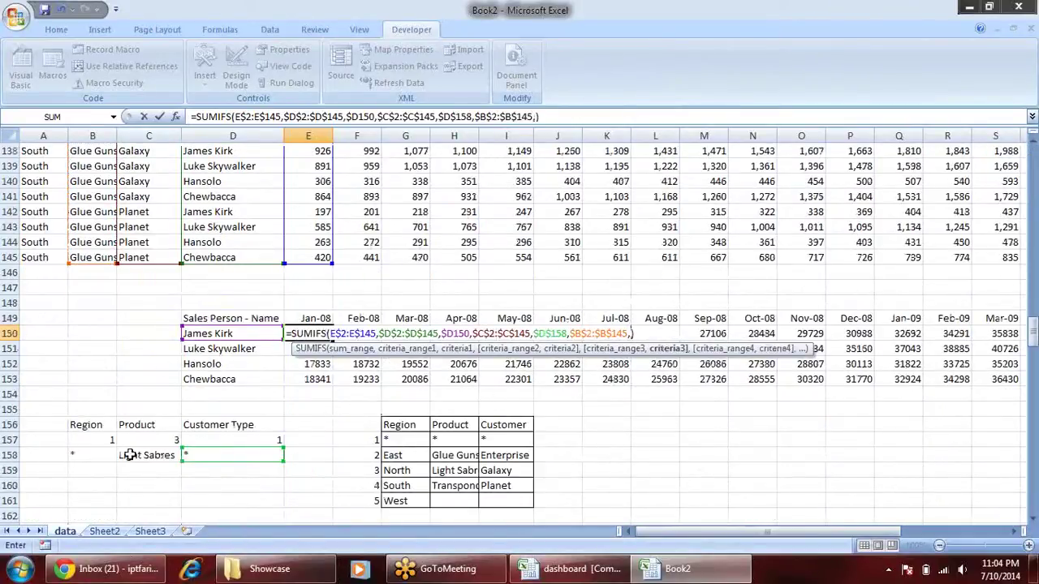
{"action": "left_click", "coordinate": [154, 455]}
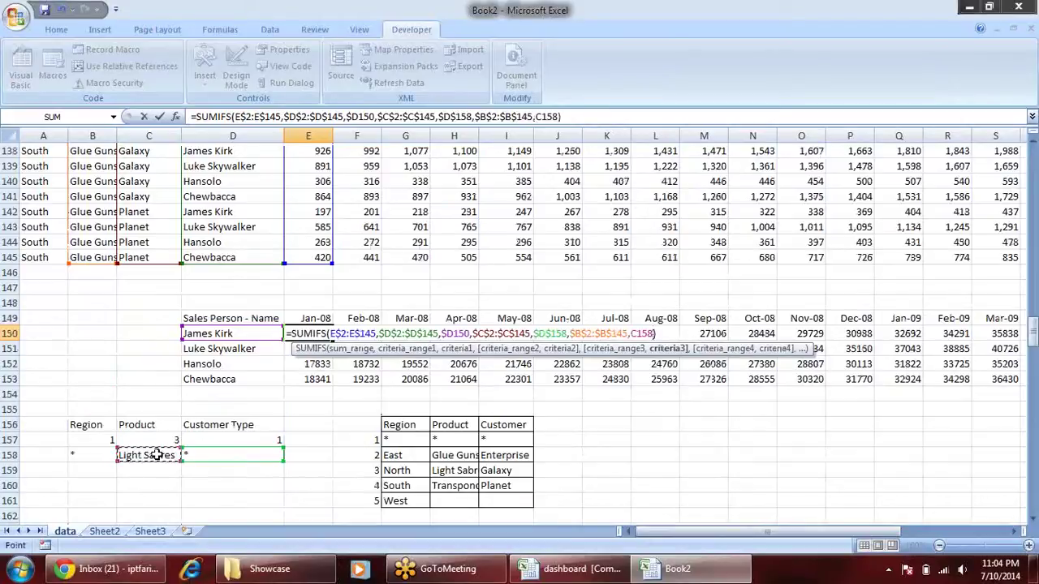
{"action": "key", "text": "F4"}
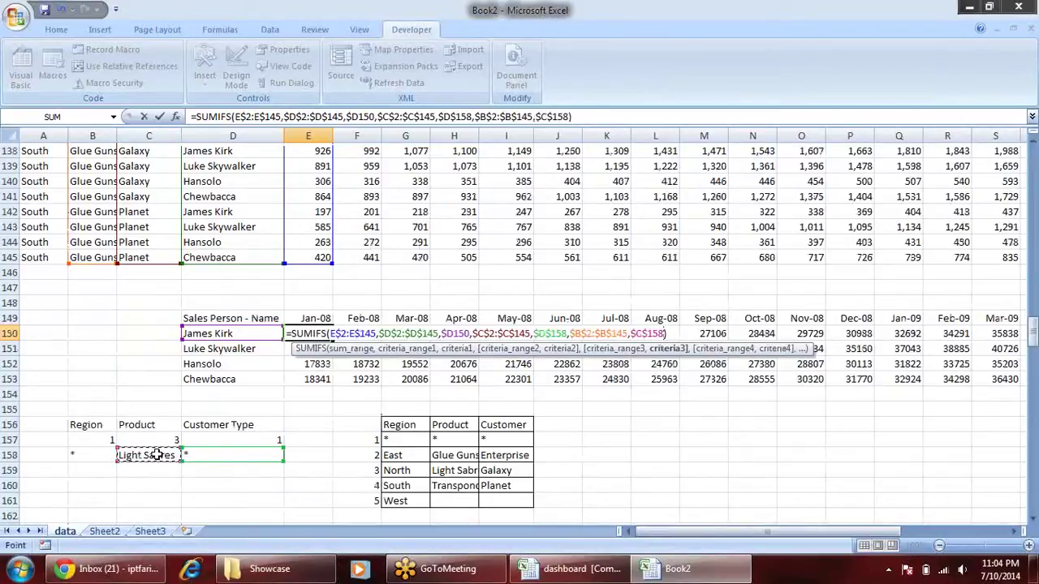
Add the region range $A$2:$A$145 with B158 as a criterion and commit, giving 5959.
{"action": "type", "text": ","}
{"action": "left_click", "coordinate": [49, 258]}
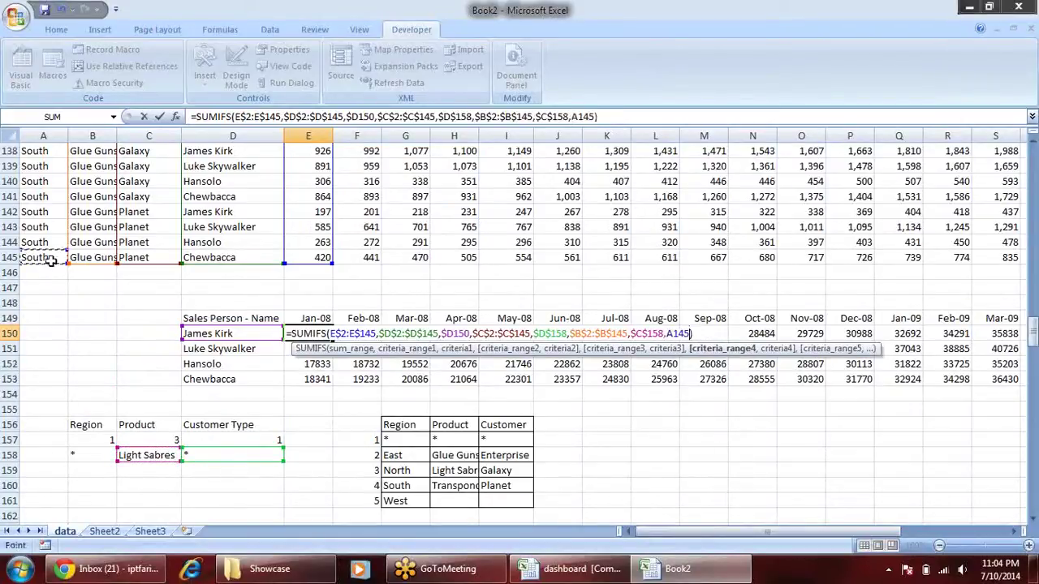
{"action": "key", "text": "ctrl+shift+Up"}
{"action": "key", "text": "shift+Down"}
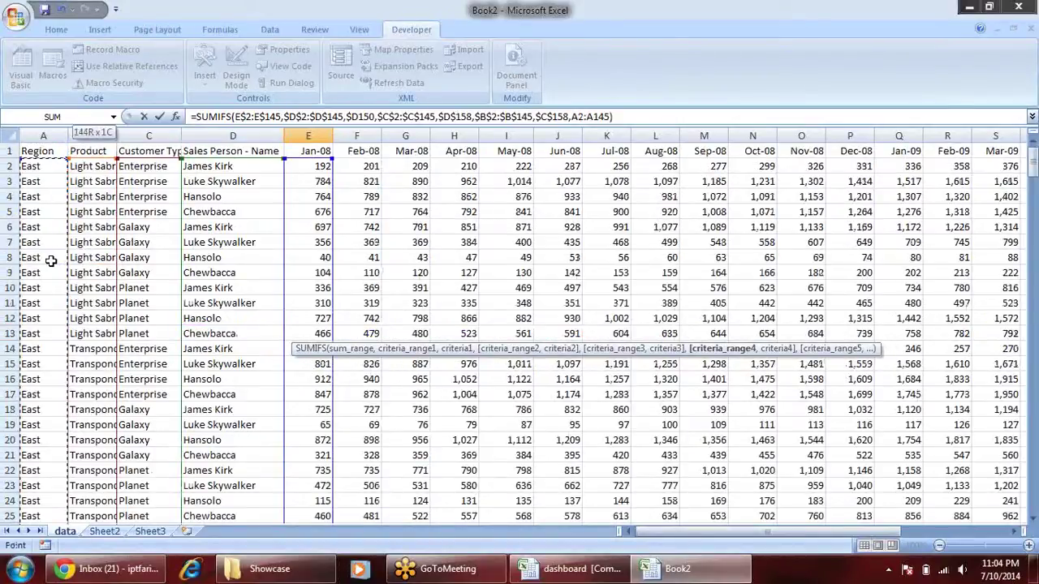
{"action": "key", "text": "F4"}
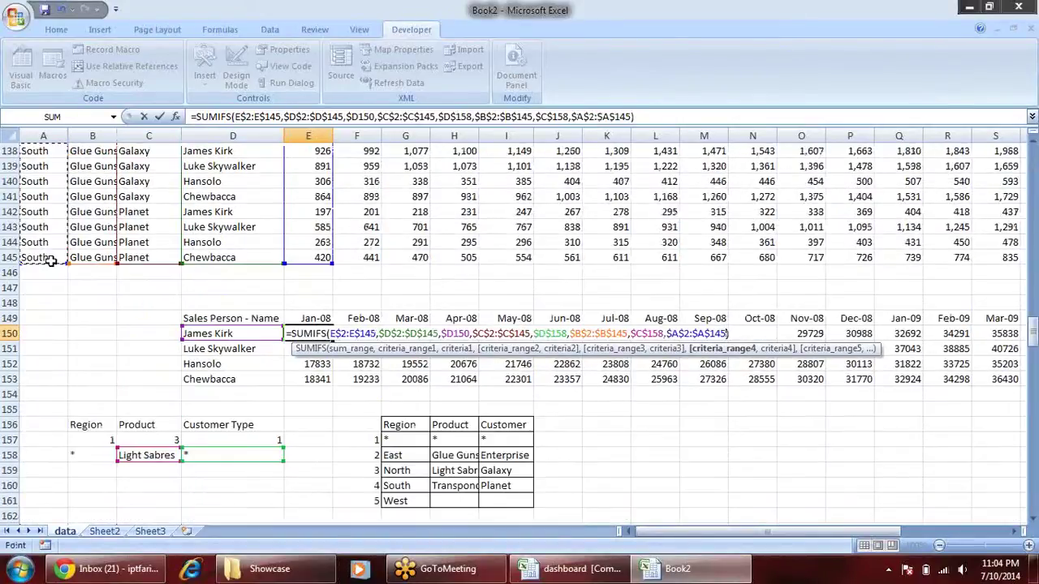
{"action": "type", "text": ","}
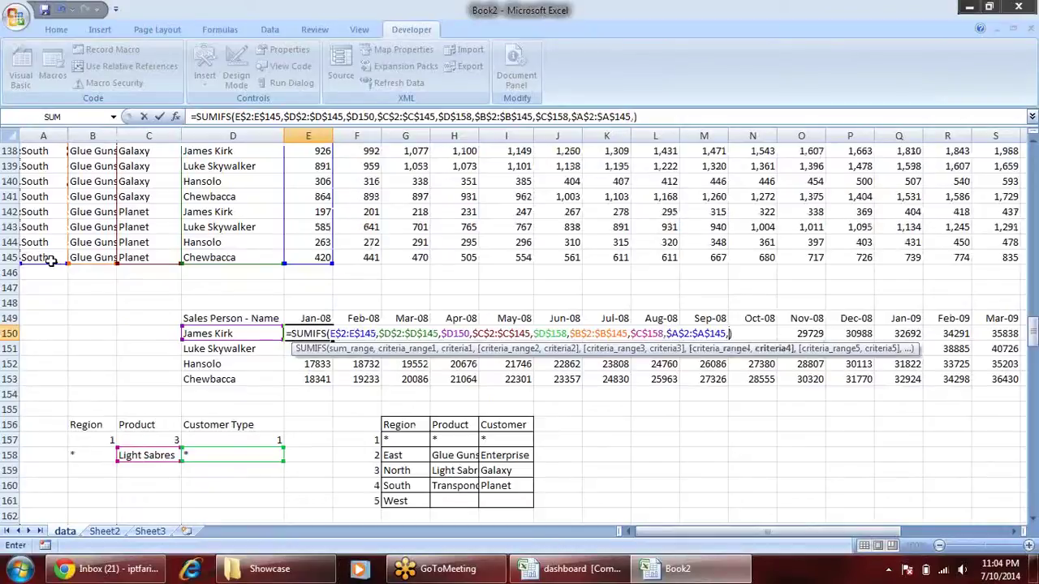
{"action": "left_click", "coordinate": [86, 459]}
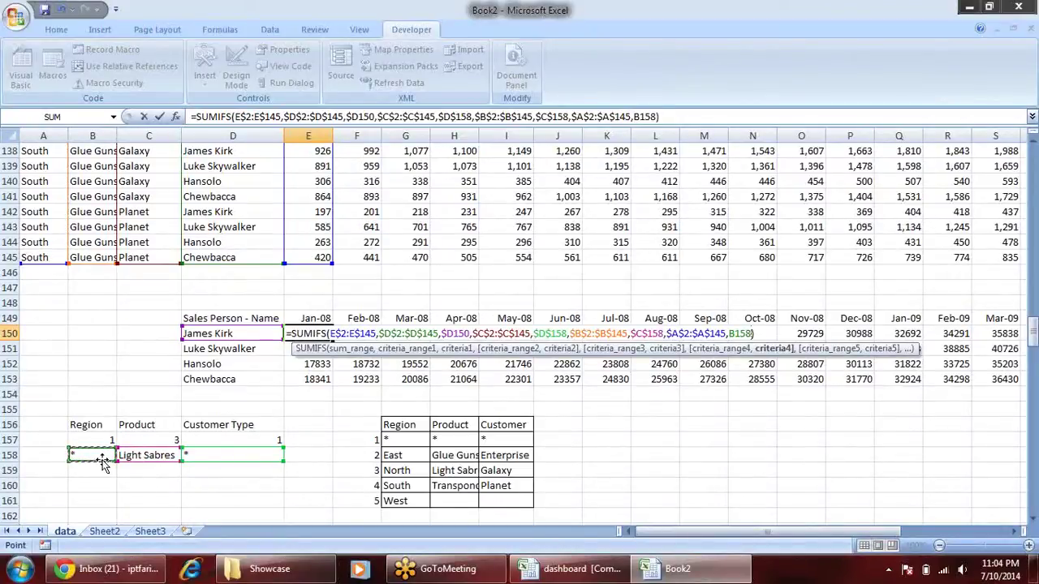
{"action": "key", "text": "Return"}
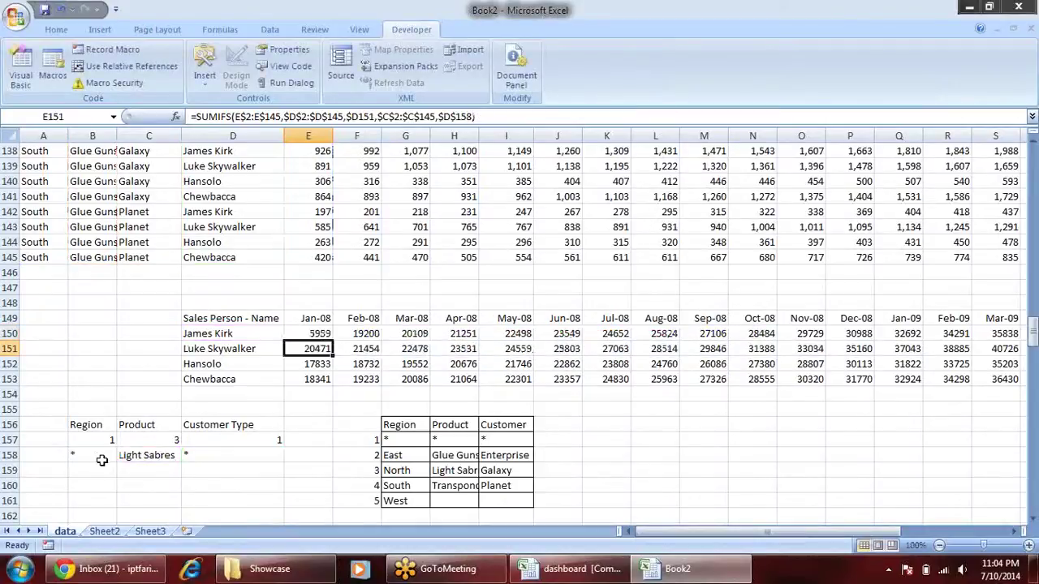
Copy E150's four-criteria SUMIFS across to AB150 (Dec-09) and down through row 153.
{"action": "left_click", "coordinate": [318, 331]}
{"action": "left_click_drag", "start_coordinate": [334, 339], "coordinate": [1032, 334]}
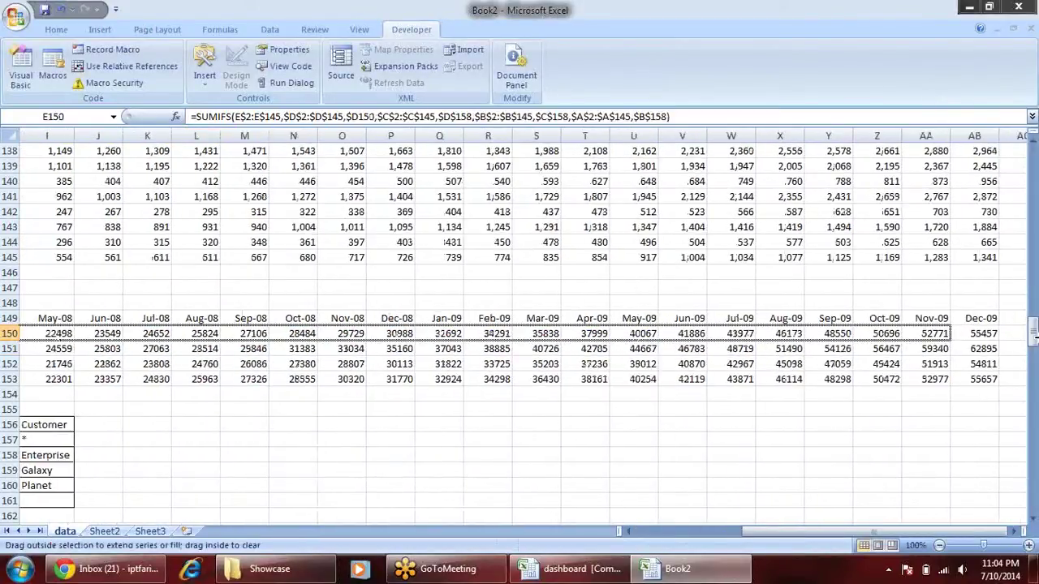
{"action": "left_click_drag", "start_coordinate": [1032, 334], "coordinate": [944, 334]}
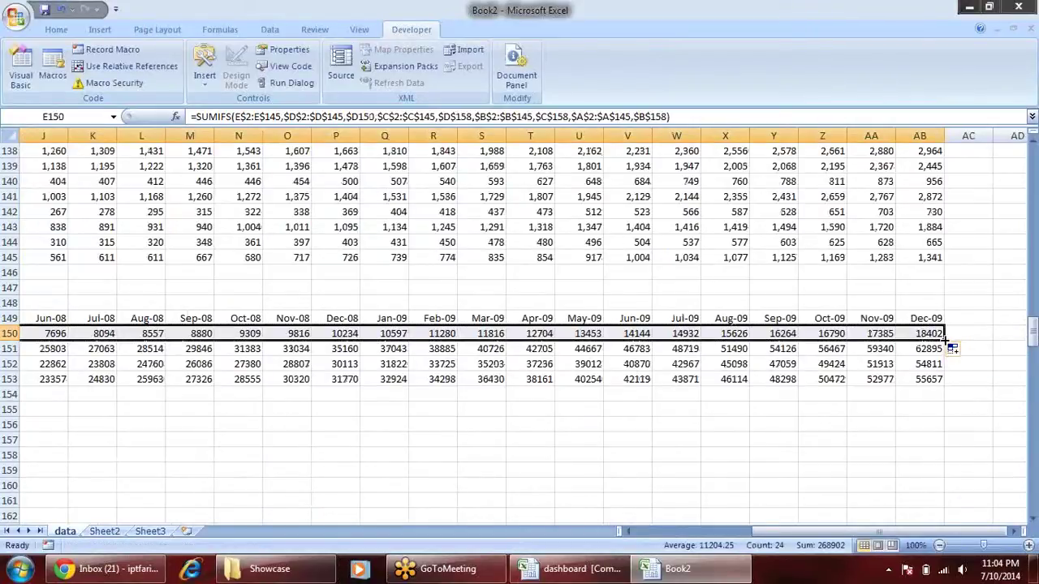
{"action": "double_click", "coordinate": [944, 340]}
{"action": "left_click_drag", "start_coordinate": [829, 531], "coordinate": [633, 531]}
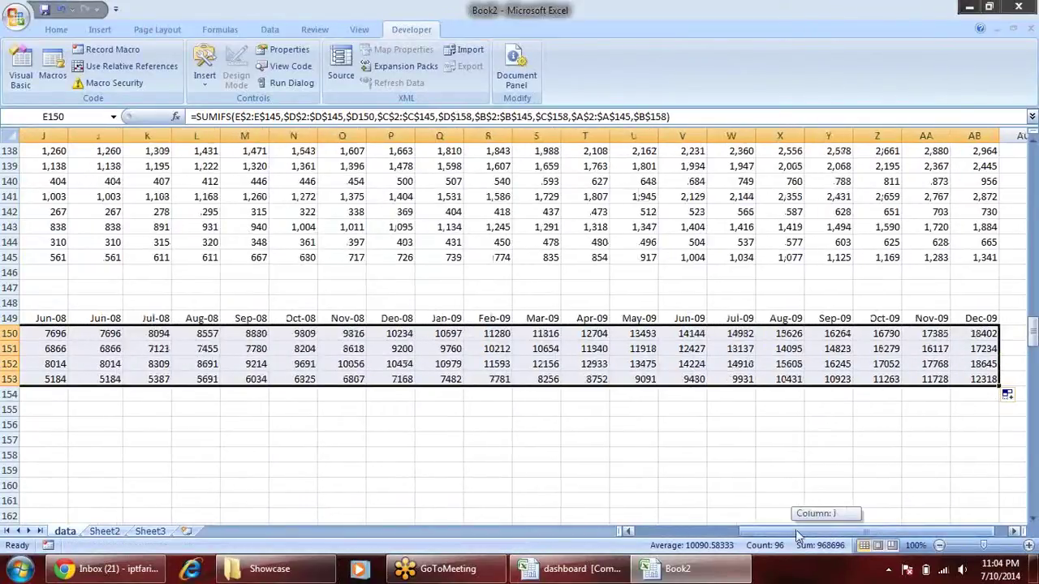
{"action": "left_click", "coordinate": [232, 466]}
{"action": "left_click", "coordinate": [232, 441]}
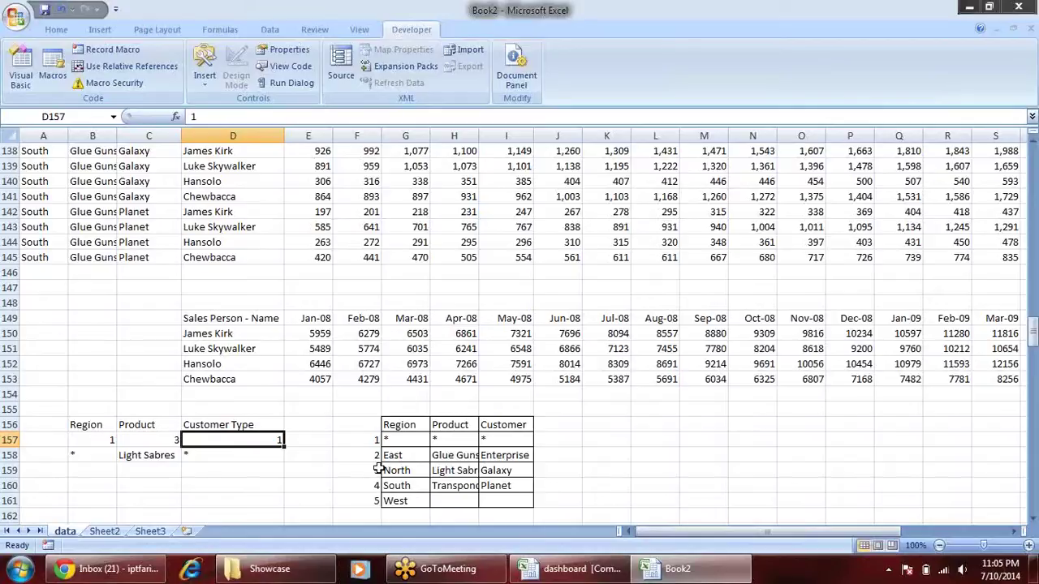
{"action": "left_click", "coordinate": [325, 349]}
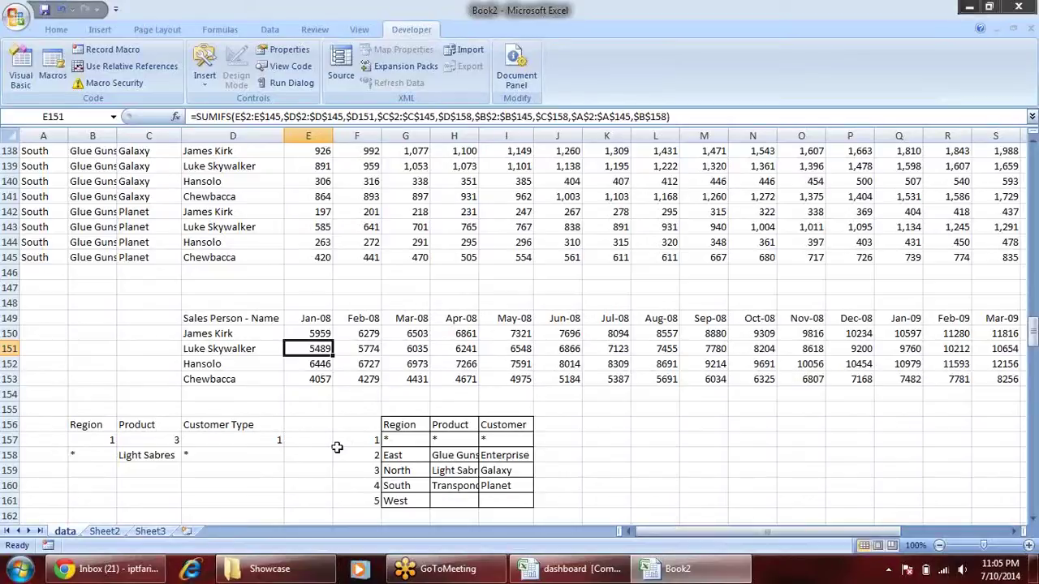
{"action": "left_click_drag", "start_coordinate": [315, 334], "coordinate": [333, 378]}
{"action": "left_click", "coordinate": [326, 436]}
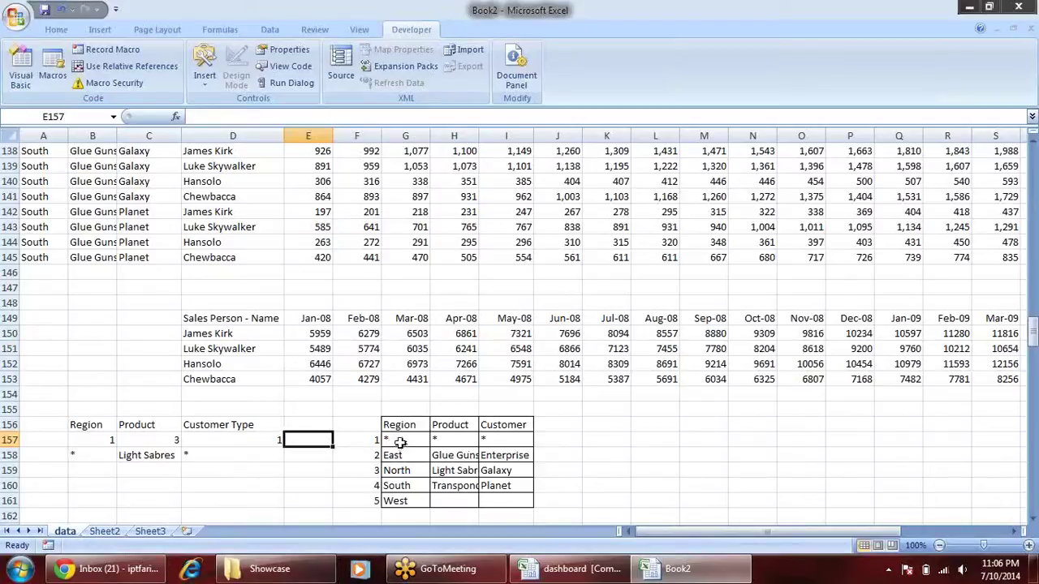
Check the region list, the B158 INDEX formula, and the B157–D157 index values.
{"action": "left_click_drag", "start_coordinate": [404, 440], "coordinate": [392, 487]}
{"action": "left_click", "coordinate": [394, 501]}
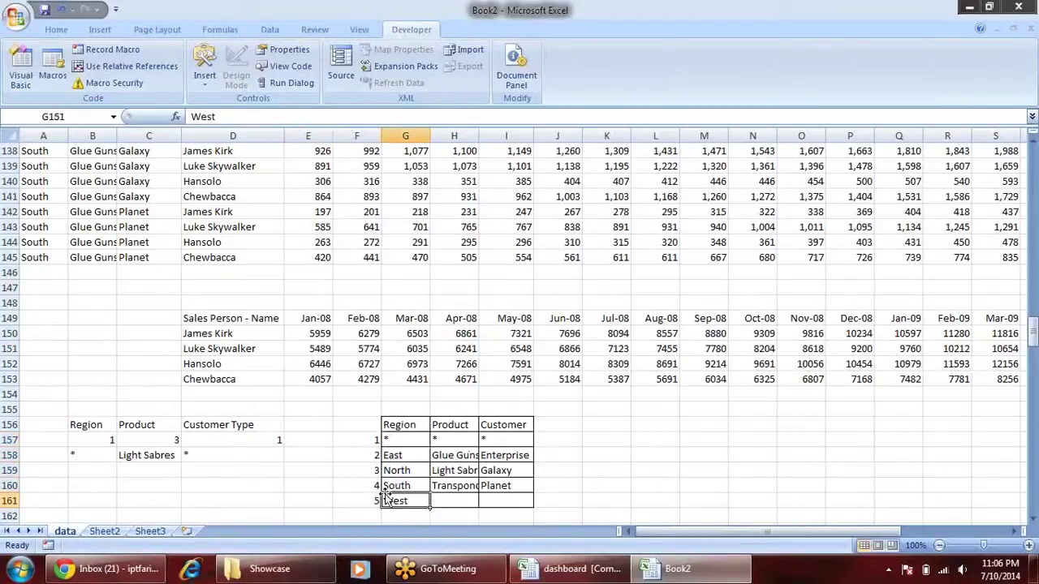
{"action": "left_click", "coordinate": [105, 455]}
{"action": "double_click", "coordinate": [105, 455]}
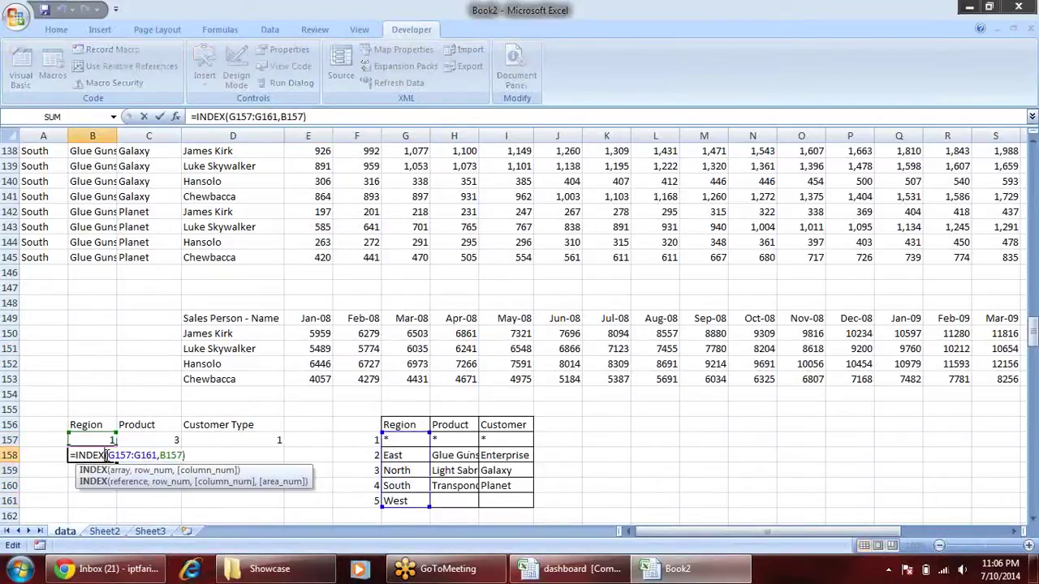
{"action": "key", "text": "Return"}
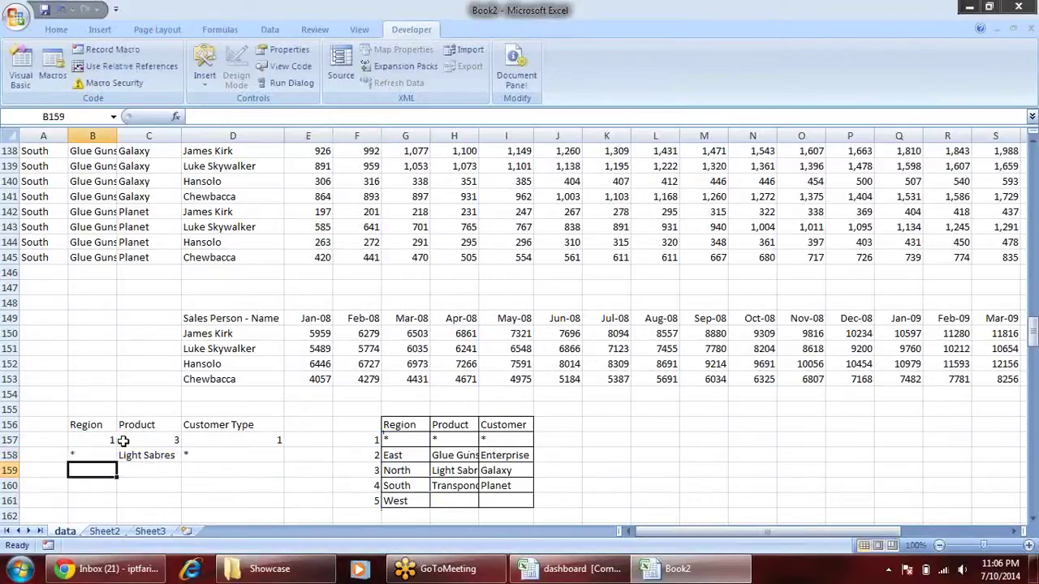
{"action": "left_click", "coordinate": [107, 440]}
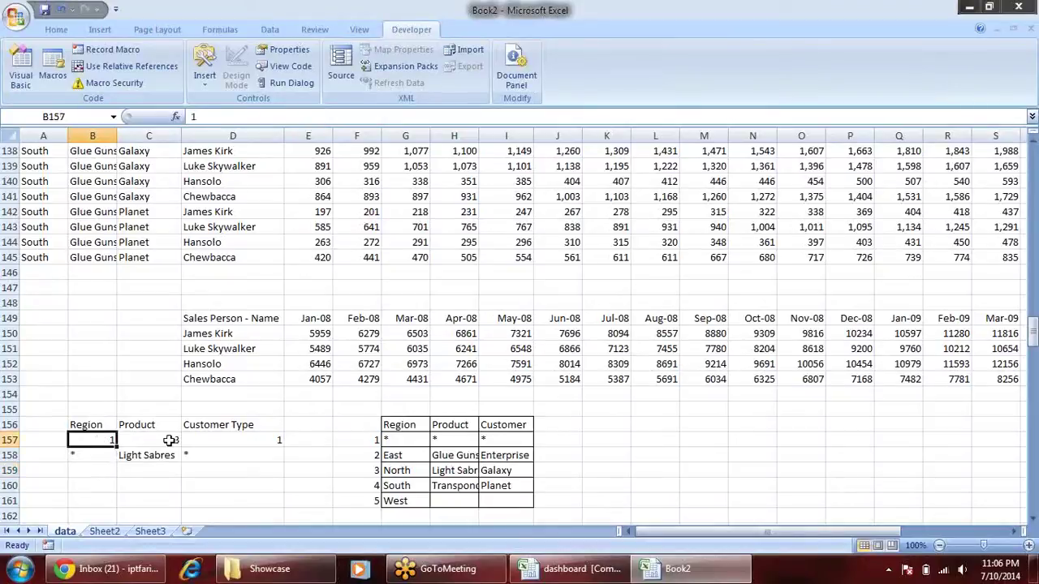
{"action": "left_click", "coordinate": [169, 440]}
{"action": "left_click", "coordinate": [224, 439]}
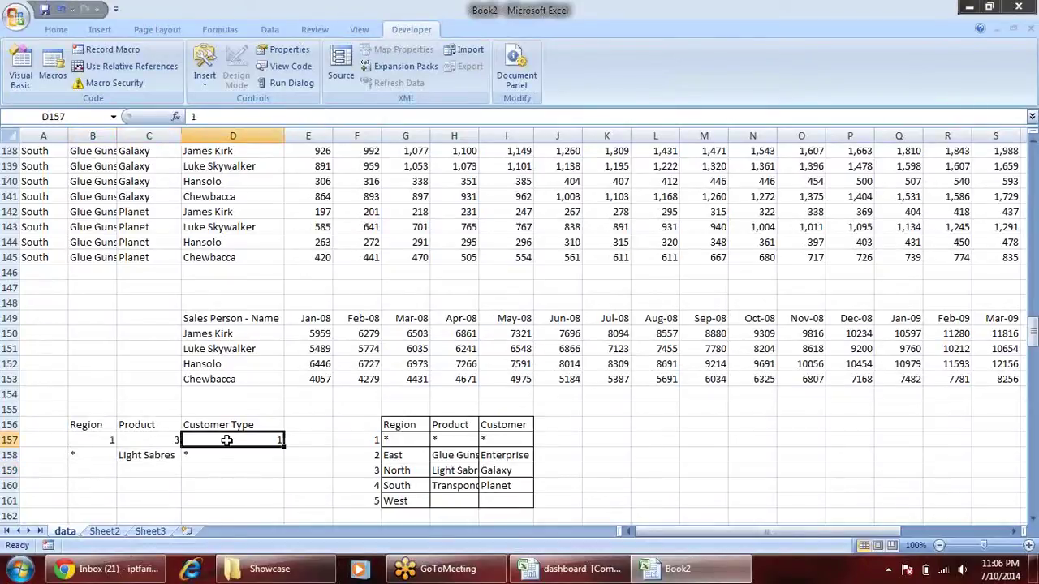
Leave Book2 and switch to the dashboard workbook.
{"action": "right_click", "coordinate": [108, 440]}
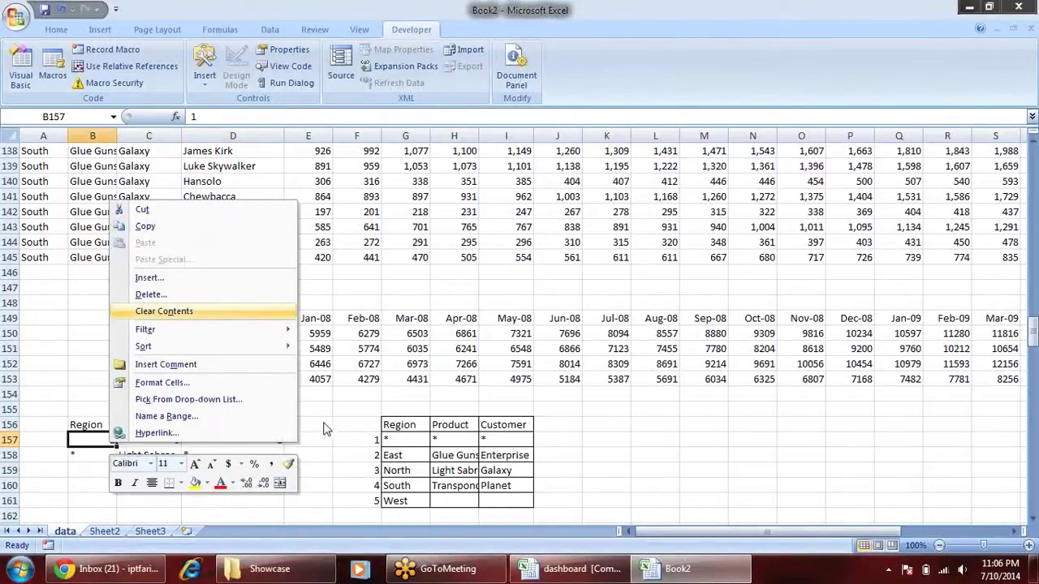
{"action": "key", "text": "Escape"}
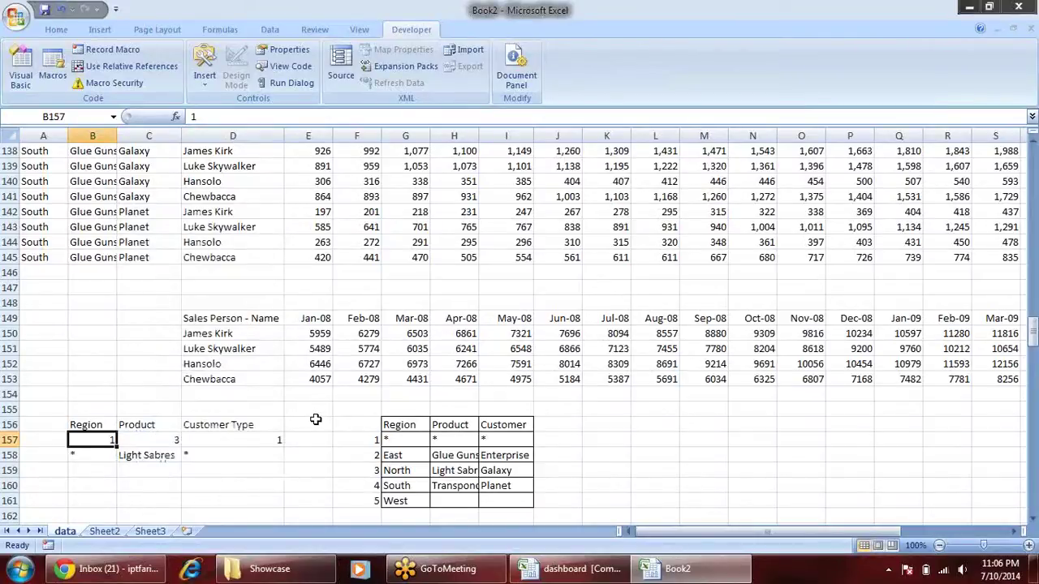
{"action": "scroll", "coordinate": [311, 420], "scroll_direction": "down", "scroll_amount": 1}
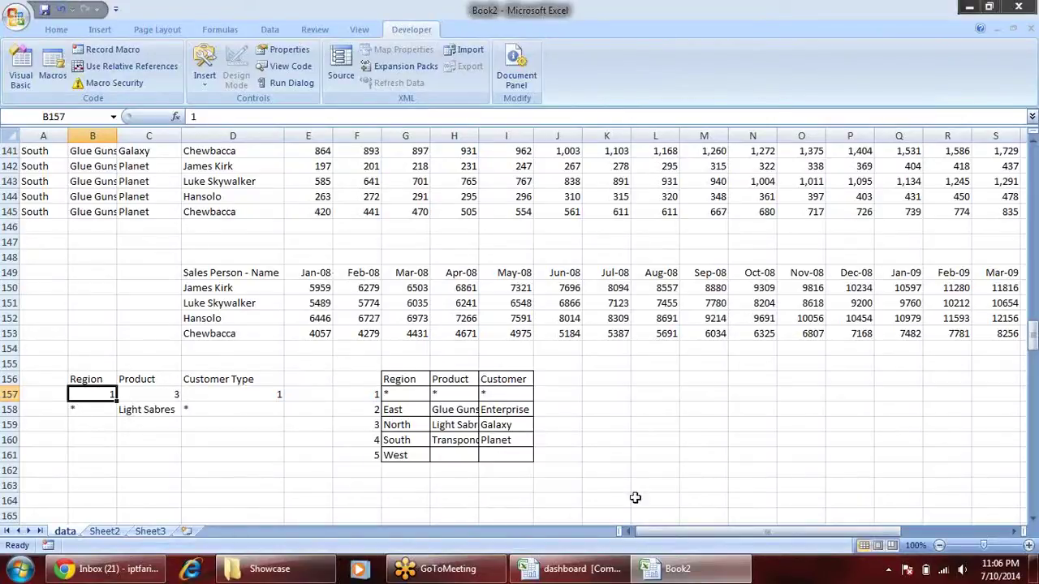
{"action": "left_click", "coordinate": [590, 571]}
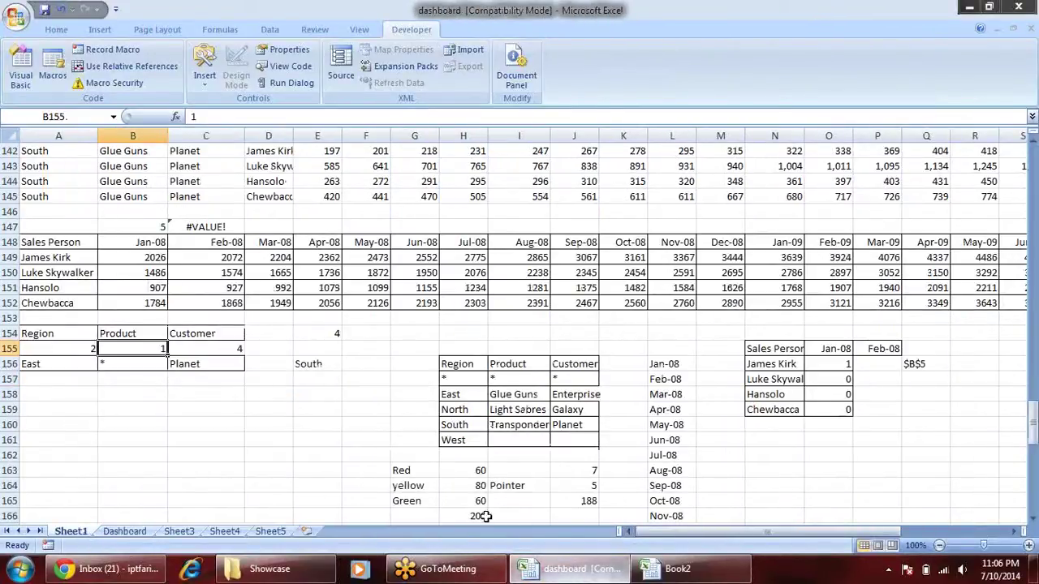
On the Dashboard sheet, try the Product filter on Transponders, then reset it to All.
{"action": "left_click", "coordinate": [123, 530]}
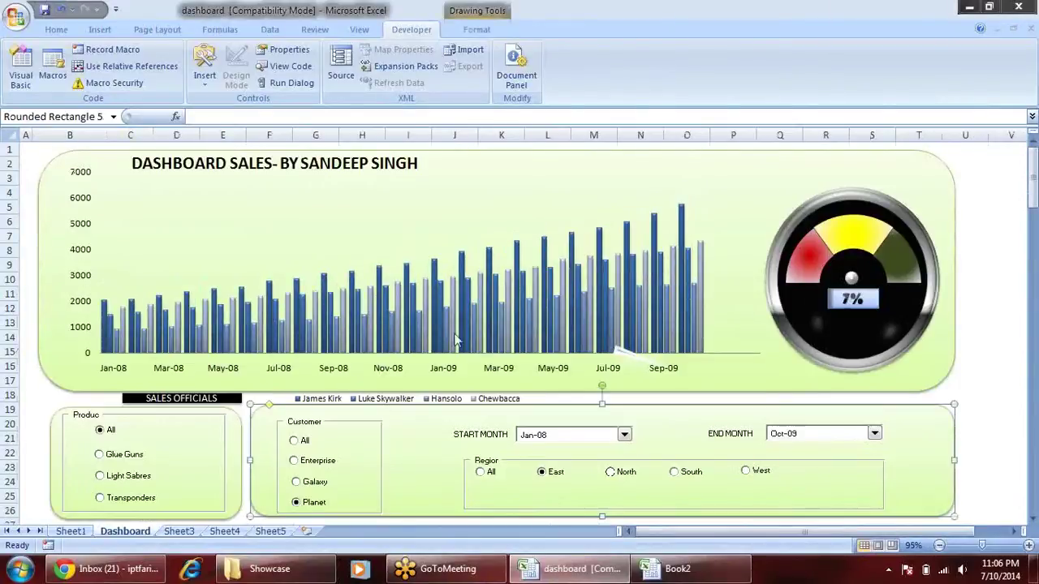
{"action": "left_click", "coordinate": [37, 396]}
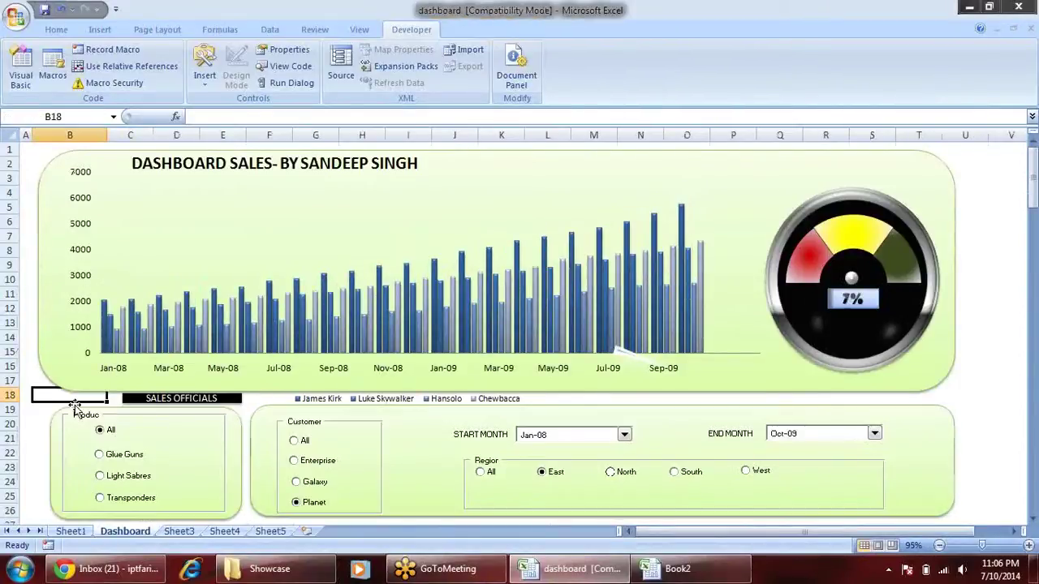
{"action": "left_click", "coordinate": [153, 419], "text": "ctrl"}
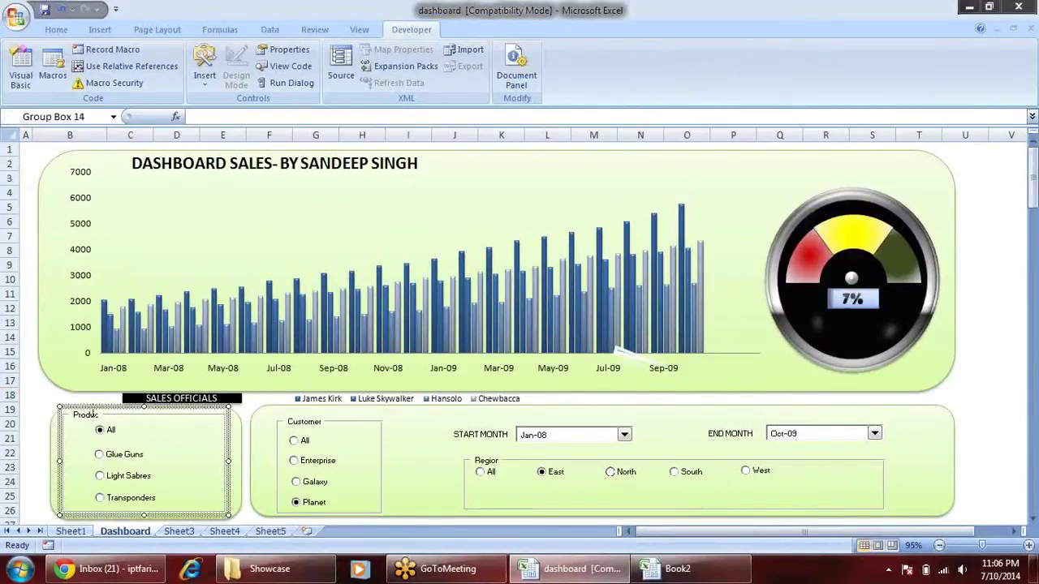
{"action": "left_click", "coordinate": [117, 476]}
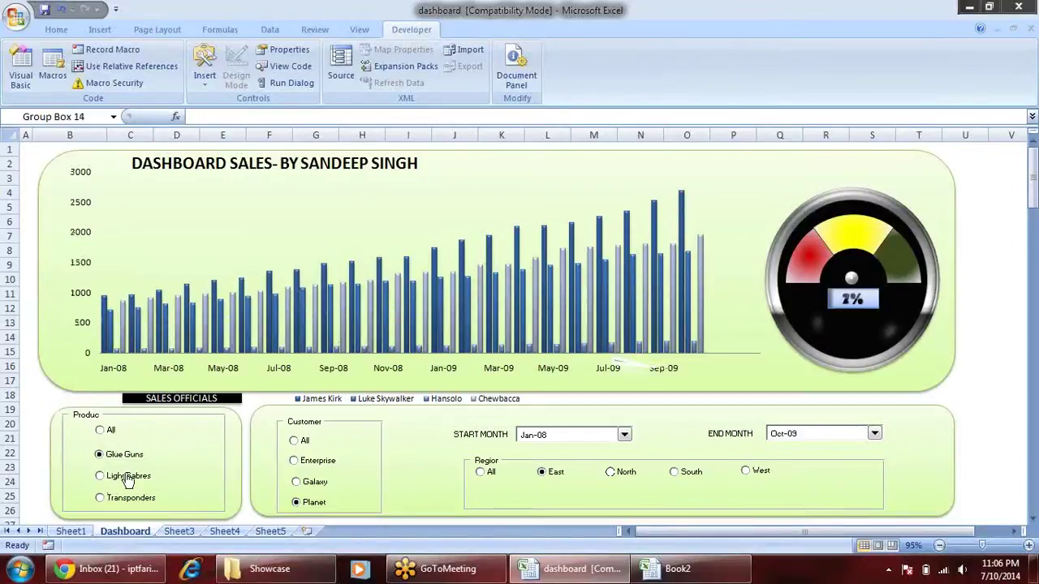
{"action": "left_click", "coordinate": [124, 499]}
{"action": "left_click", "coordinate": [102, 431]}
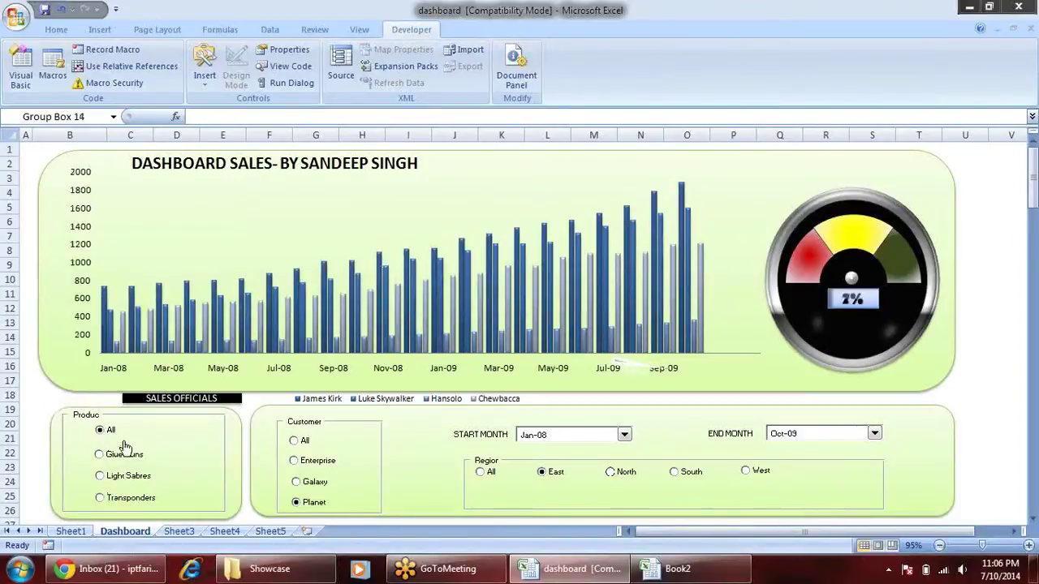
Cycle the Customer filter through All, Enterprise, Galaxy and Planet.
{"action": "left_click", "coordinate": [299, 440]}
{"action": "left_click", "coordinate": [298, 460]}
{"action": "left_click", "coordinate": [299, 481]}
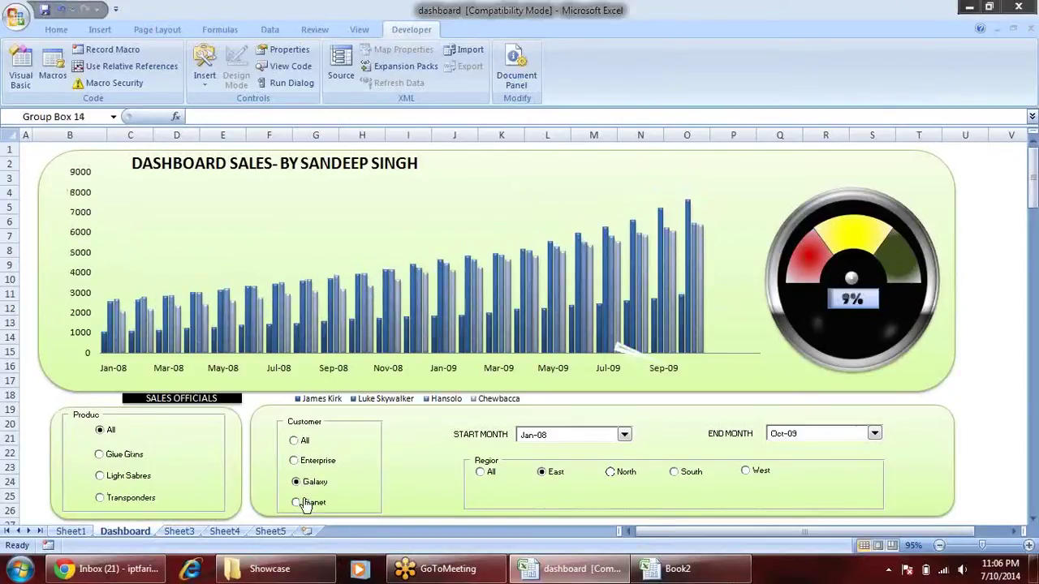
{"action": "left_click", "coordinate": [298, 502]}
Cycle the Region filter through All, East, North, South and West, leaving it on All.
{"action": "left_click", "coordinate": [484, 473]}
{"action": "left_click", "coordinate": [542, 472]}
{"action": "left_click", "coordinate": [624, 476]}
{"action": "left_click", "coordinate": [682, 473]}
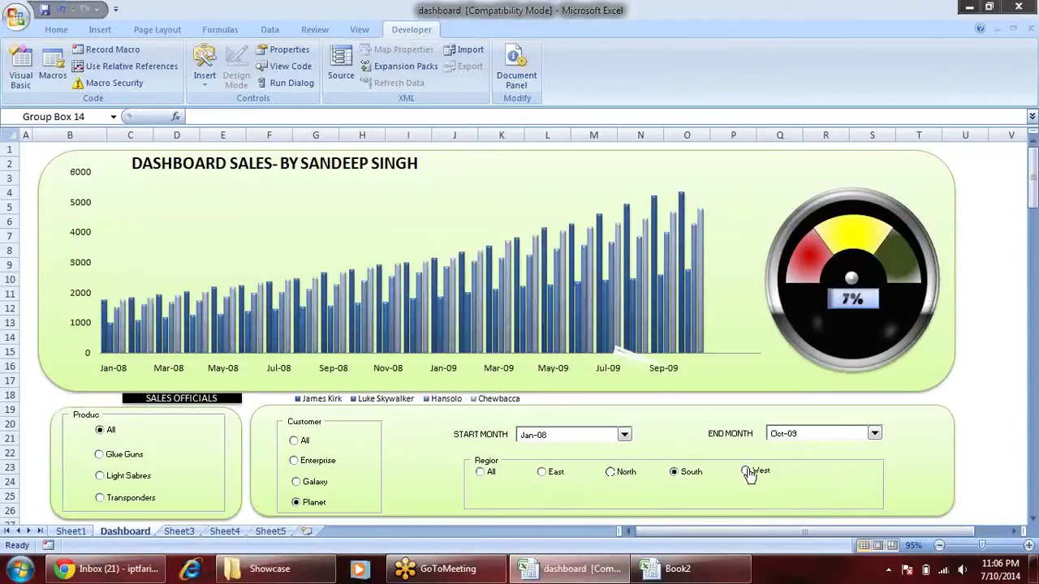
{"action": "left_click", "coordinate": [746, 472]}
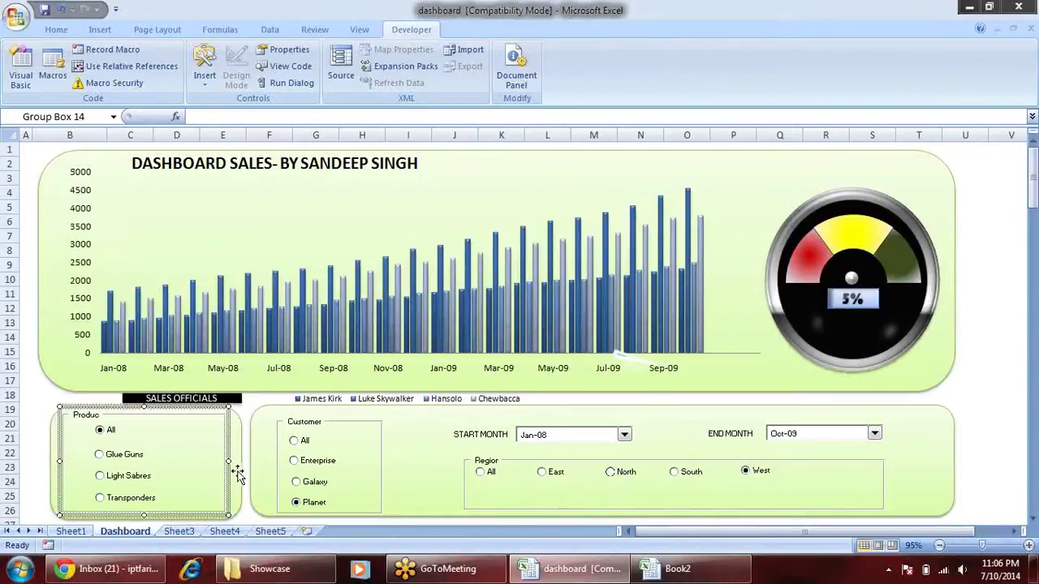
{"action": "left_click", "coordinate": [482, 473]}
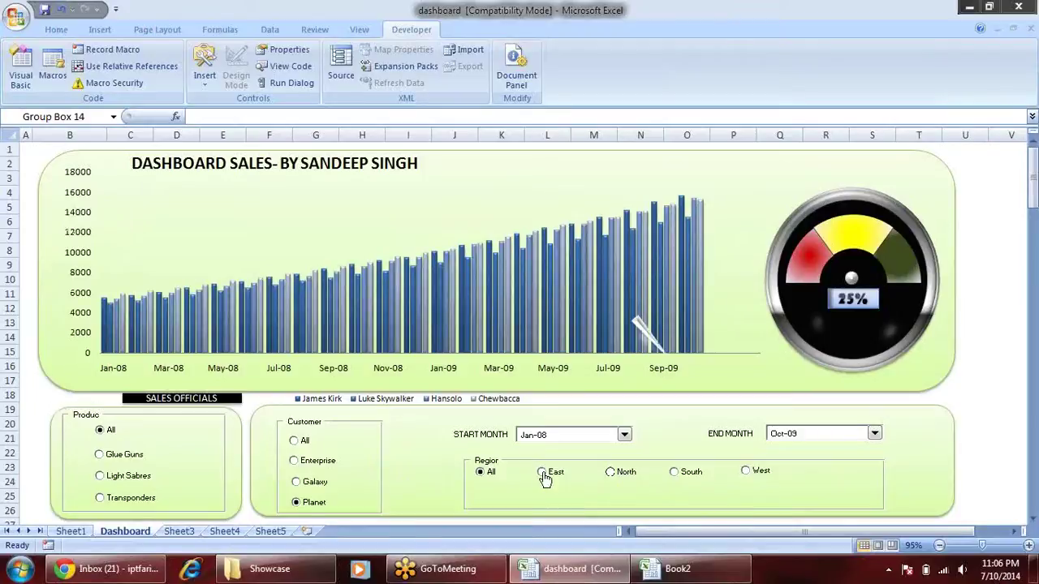
{"action": "left_click", "coordinate": [542, 472]}
{"action": "left_click", "coordinate": [480, 473]}
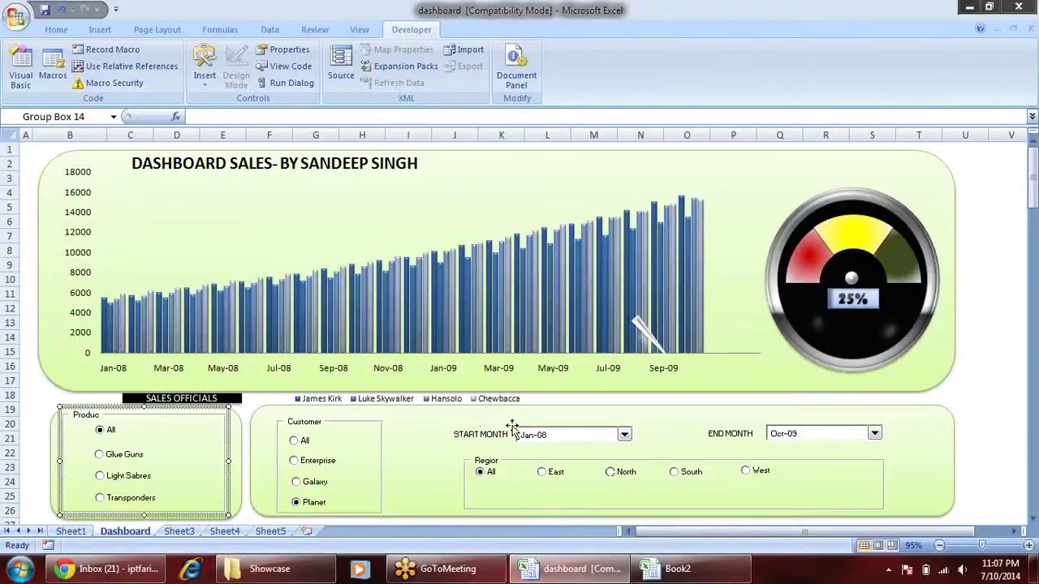
Check the START MONTH list, keeping Jan-08 as the start month.
{"action": "left_click", "coordinate": [502, 436], "text": "ctrl"}
{"action": "left_click", "coordinate": [735, 436], "text": "ctrl"}
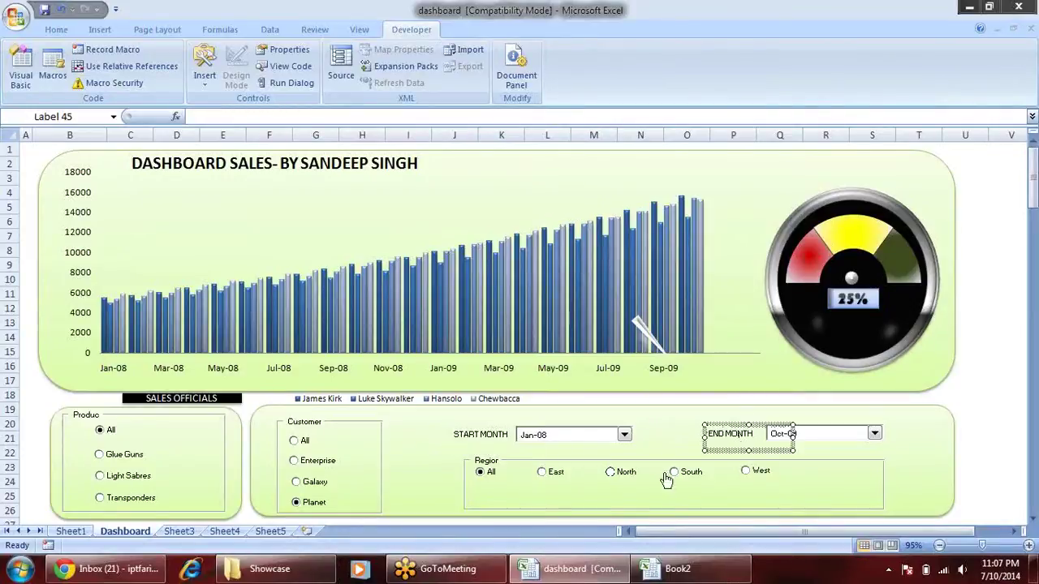
{"action": "left_click", "coordinate": [624, 434]}
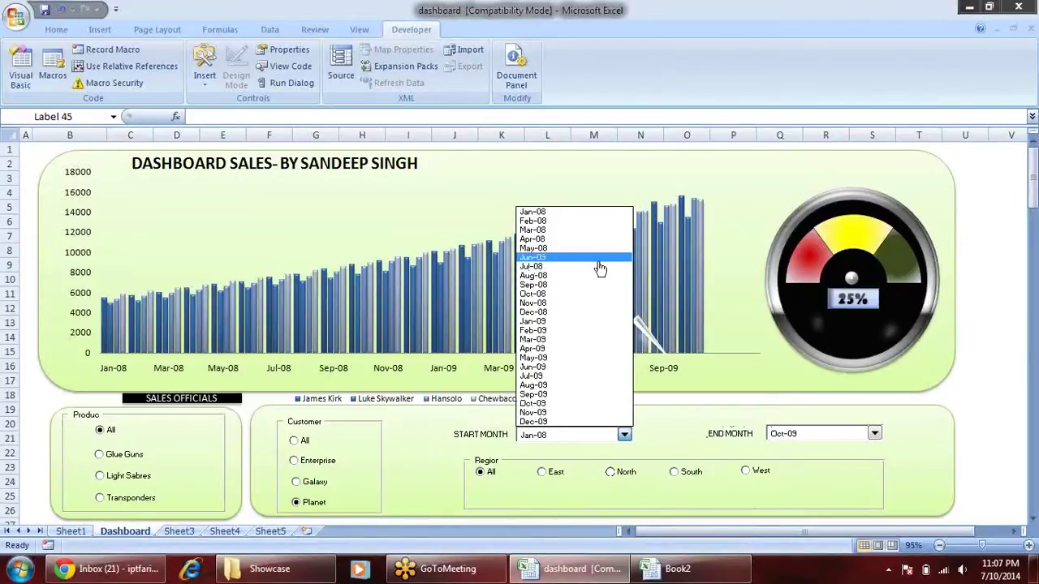
{"action": "left_click", "coordinate": [1021, 398]}
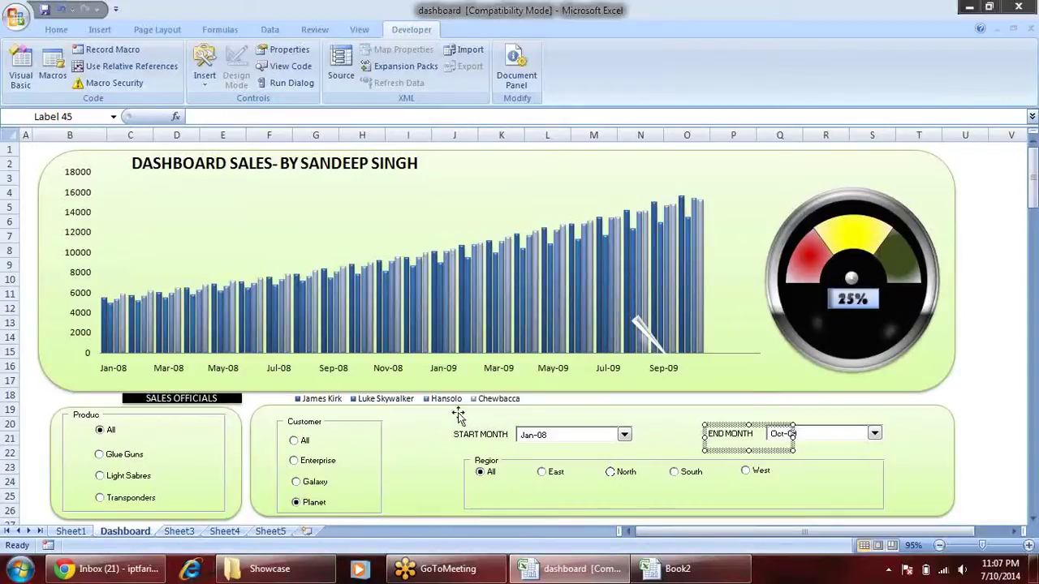
Move the needle chart inside the gauge group back onto the gauge dial.
{"action": "mouse_move", "coordinate": [571, 576]}
{"action": "left_click", "coordinate": [645, 339]}
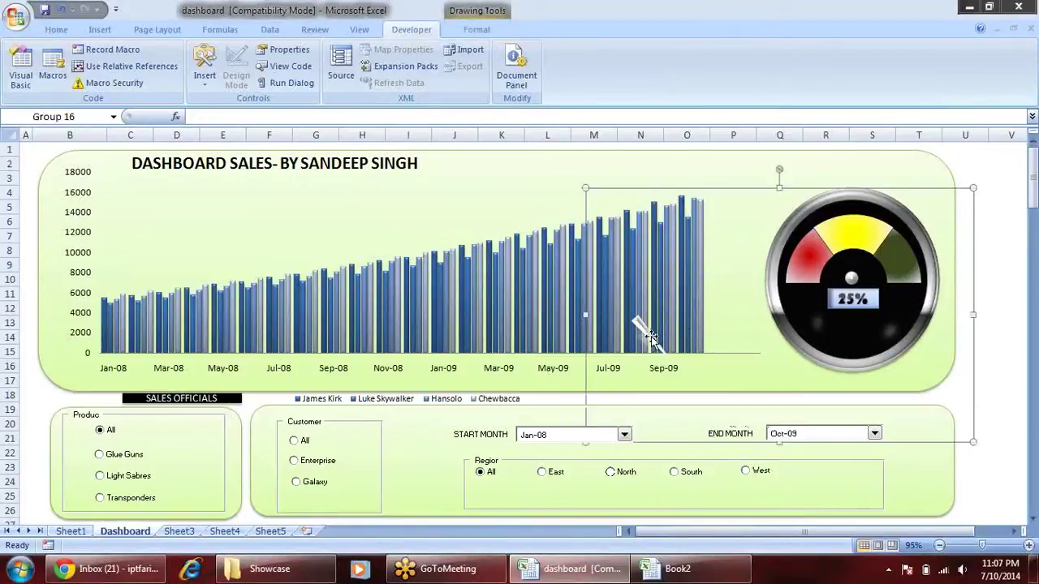
{"action": "left_click", "coordinate": [645, 331]}
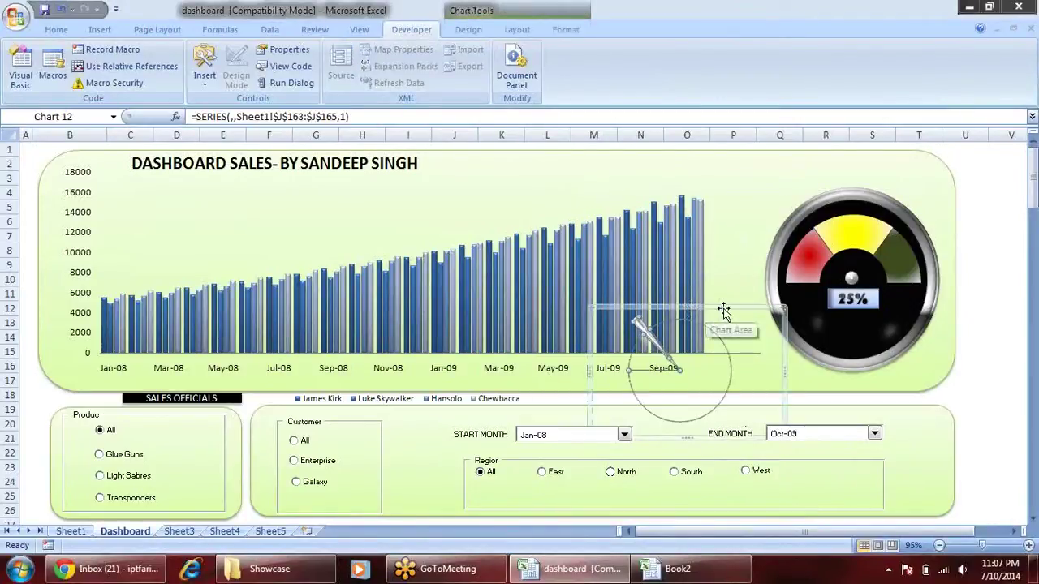
{"action": "left_click_drag", "start_coordinate": [688, 311], "coordinate": [883, 201]}
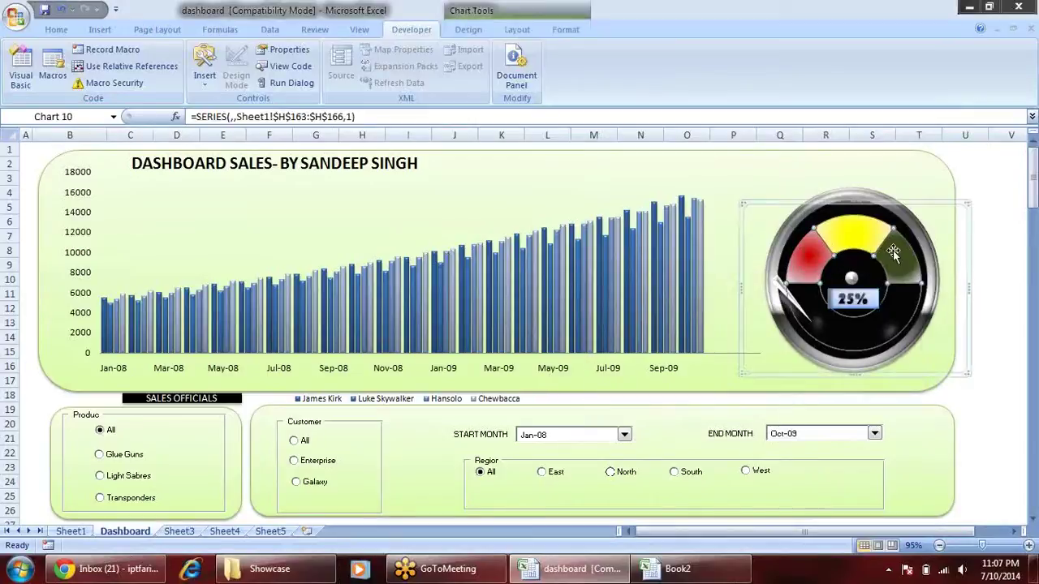
{"action": "left_click", "coordinate": [883, 202]}
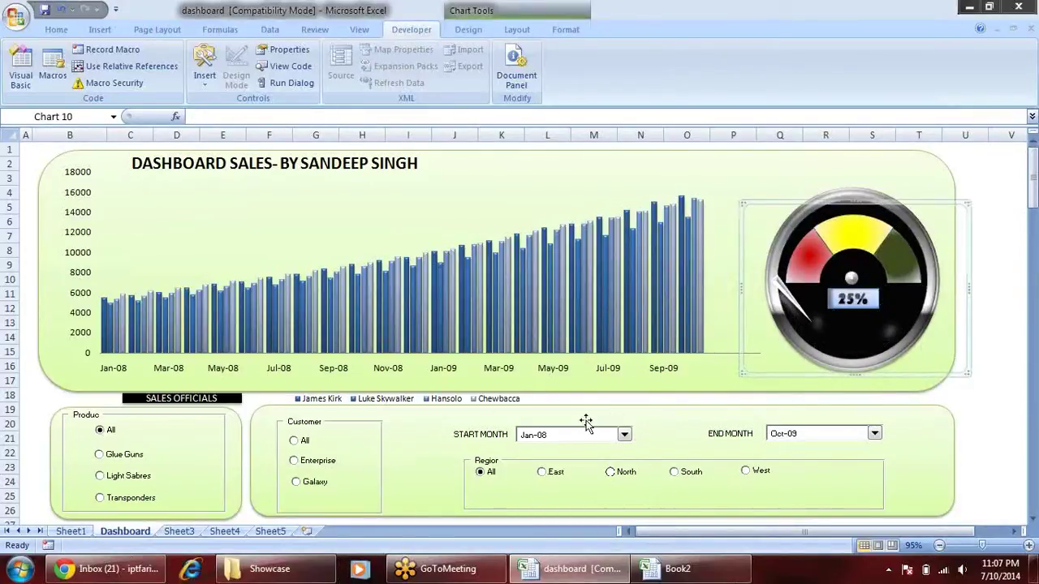
Test the start month with May-09, then set it back to Jan-08.
{"action": "left_click", "coordinate": [623, 435]}
{"action": "left_click", "coordinate": [601, 367]}
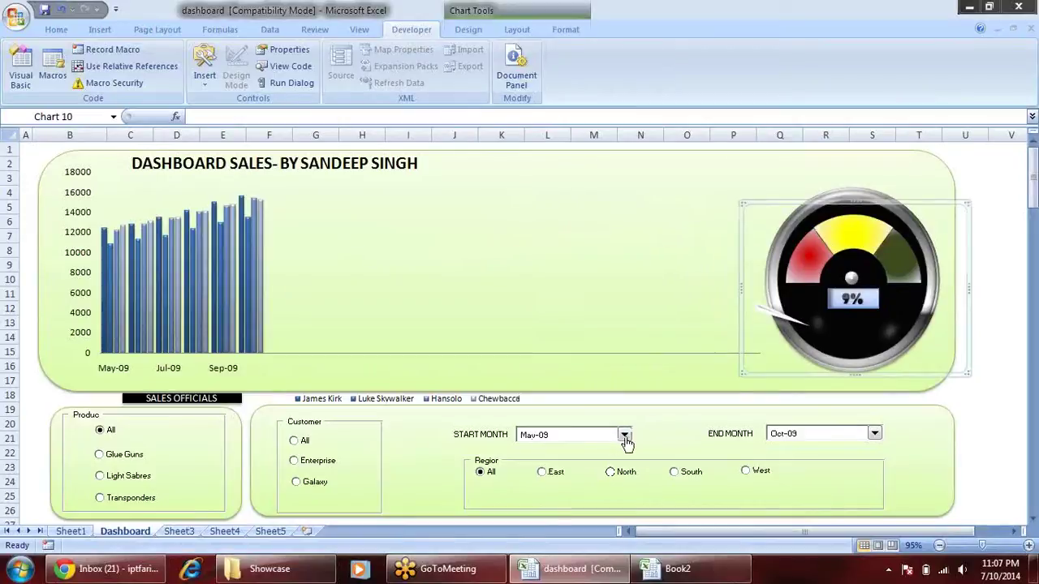
{"action": "left_click", "coordinate": [623, 435]}
{"action": "left_click", "coordinate": [601, 212]}
{"action": "left_click", "coordinate": [70, 530]}
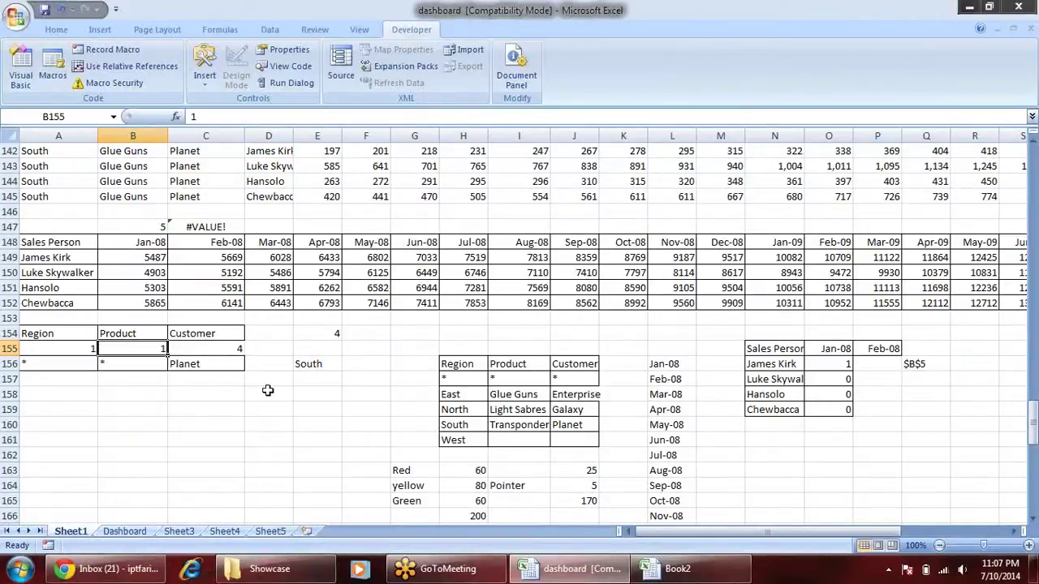
On Sheet1, inspect the SUMIFS formula in G151 of the sales-person table.
{"action": "scroll", "coordinate": [272, 390], "scroll_direction": "down", "scroll_amount": 7}
{"action": "scroll", "coordinate": [280, 300], "scroll_direction": "up", "scroll_amount": 8}
{"action": "scroll", "coordinate": [276, 301], "scroll_direction": "up", "scroll_amount": 1}
{"action": "mouse_move", "coordinate": [141, 341]}
{"action": "left_mouse_down"}
{"action": "mouse_move", "coordinate": [266, 393]}
{"action": "mouse_move", "coordinate": [520, 396]}
{"action": "left_mouse_up"}
{"action": "left_click", "coordinate": [399, 373]}
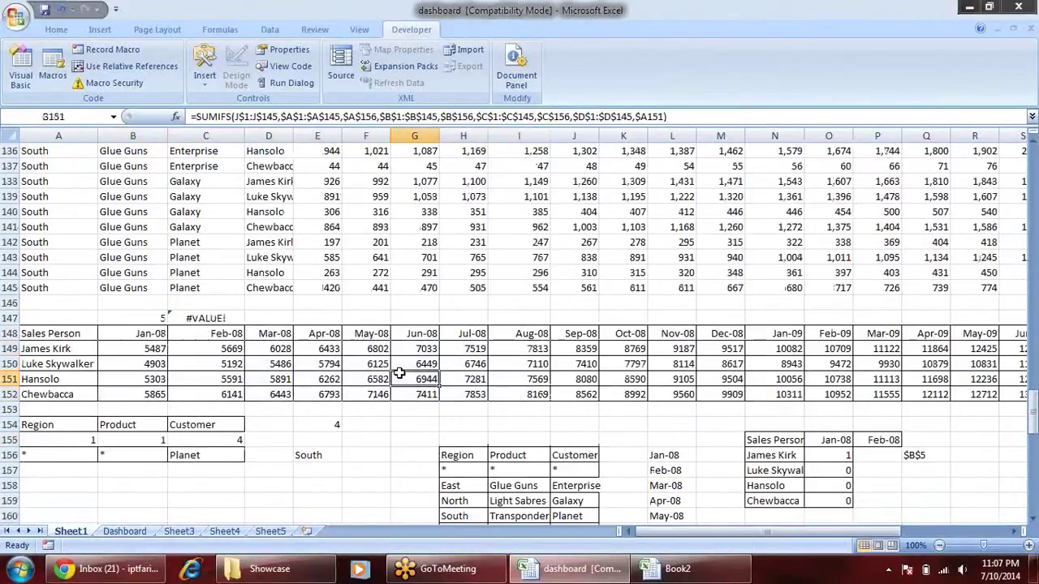
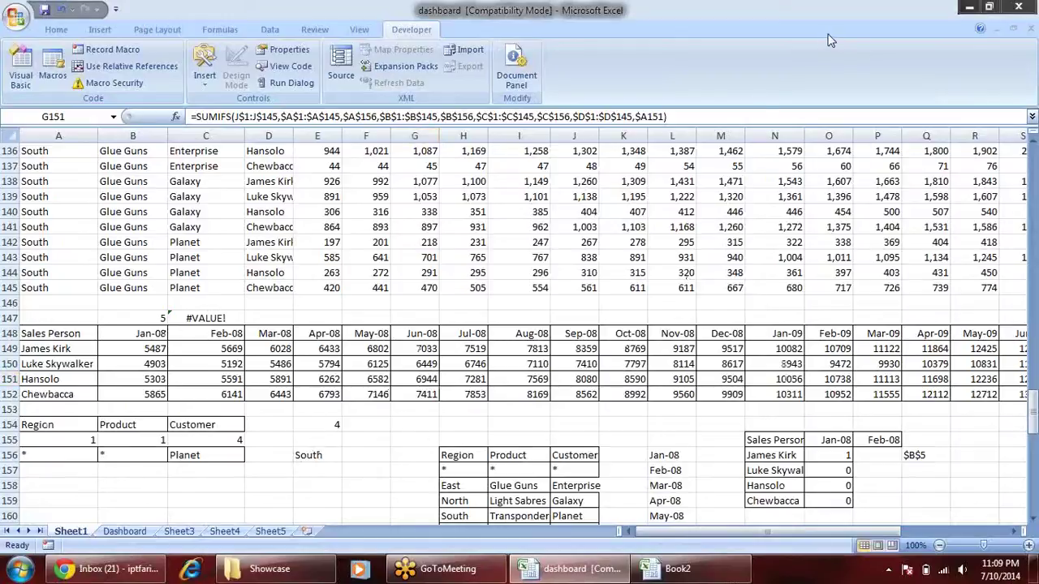
Review the SUMIFS, IFERROR date and INDEX start-date formulas in the sales tables.
{"action": "mouse_move", "coordinate": [144, 335]}
{"action": "left_mouse_down"}
{"action": "mouse_move", "coordinate": [668, 323]}
{"action": "mouse_move", "coordinate": [925, 329]}
{"action": "left_mouse_up"}
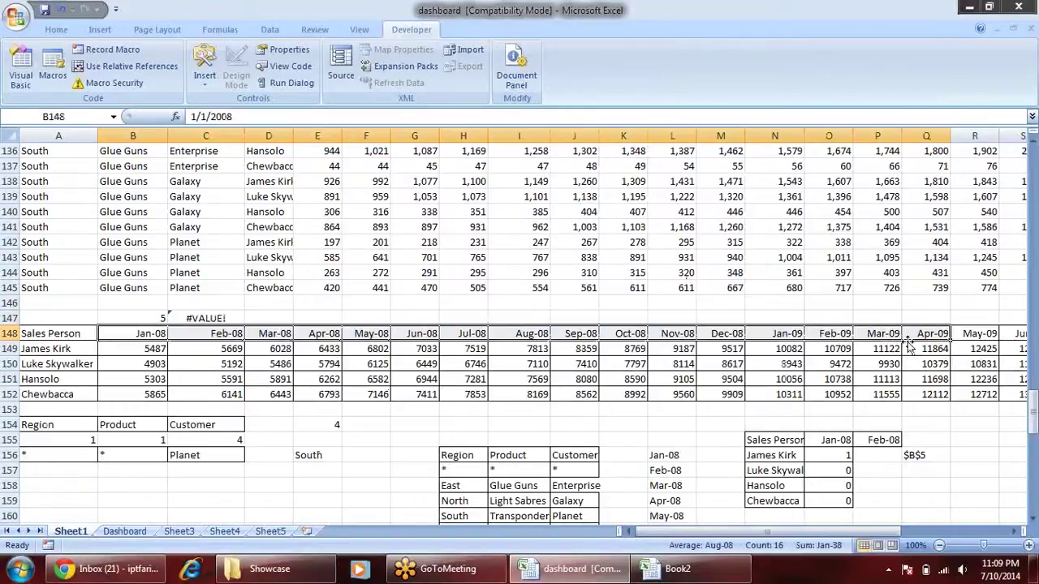
{"action": "left_click", "coordinate": [205, 365]}
{"action": "left_click", "coordinate": [92, 442]}
{"action": "left_click", "coordinate": [183, 436]}
{"action": "left_click", "coordinate": [199, 348]}
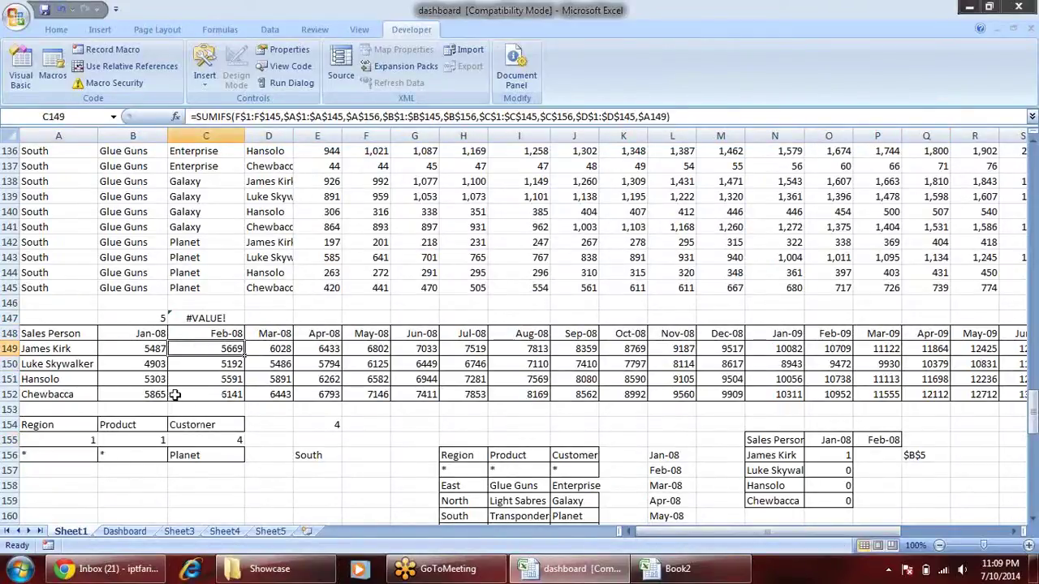
{"action": "scroll", "coordinate": [267, 361], "scroll_direction": "down", "scroll_amount": 1}
{"action": "scroll", "coordinate": [296, 349], "scroll_direction": "down", "scroll_amount": 2}
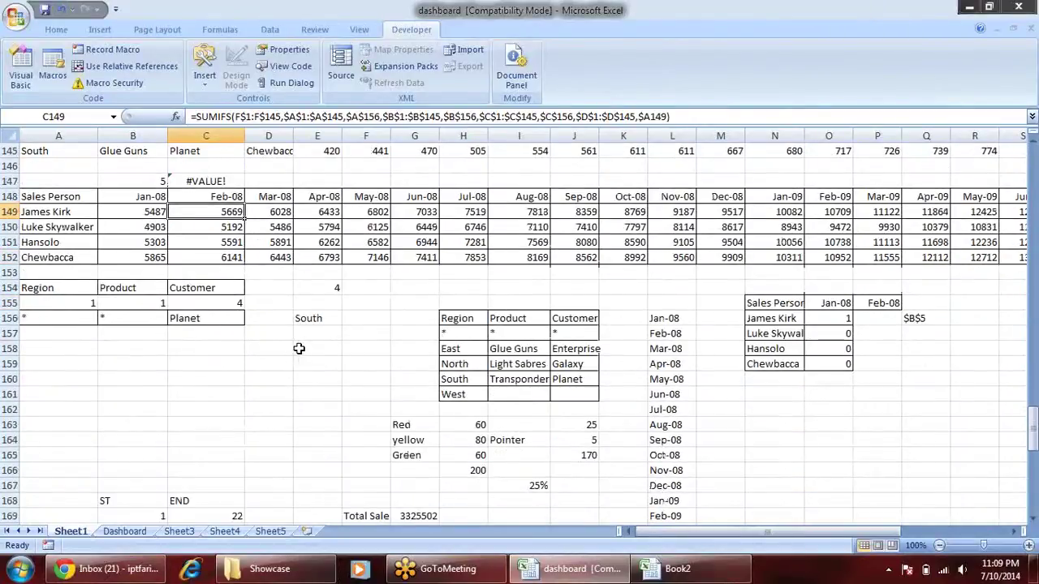
{"action": "scroll", "coordinate": [298, 348], "scroll_direction": "down", "scroll_amount": 4}
{"action": "scroll", "coordinate": [300, 353], "scroll_direction": "down", "scroll_amount": 4}
{"action": "left_click", "coordinate": [173, 352]}
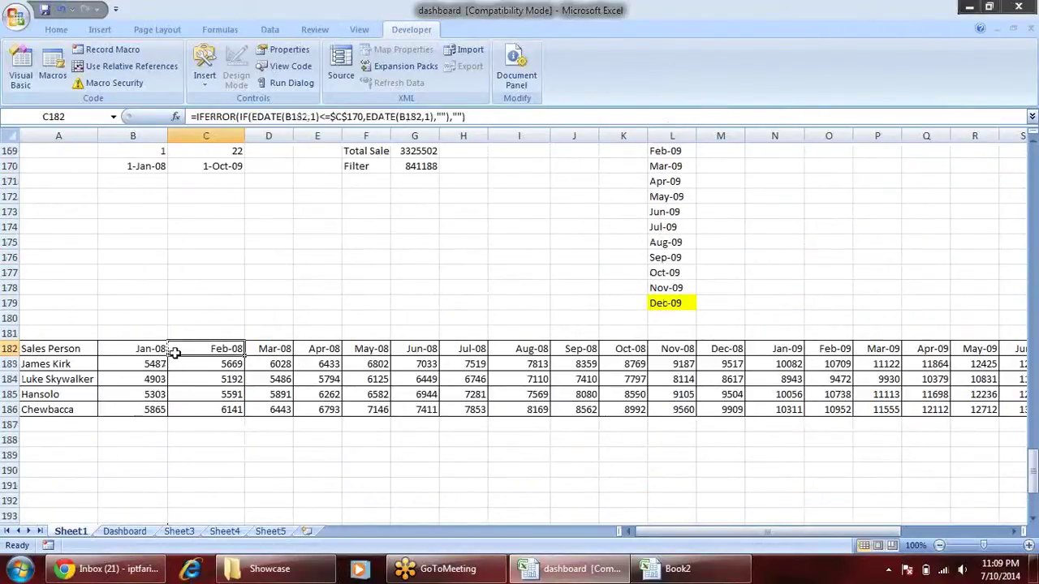
{"action": "scroll", "coordinate": [195, 345], "scroll_direction": "up", "scroll_amount": 2}
{"action": "left_click", "coordinate": [148, 255]}
Change the start index to 5 and check the lower table's month headers.
{"action": "left_click", "coordinate": [161, 241]}
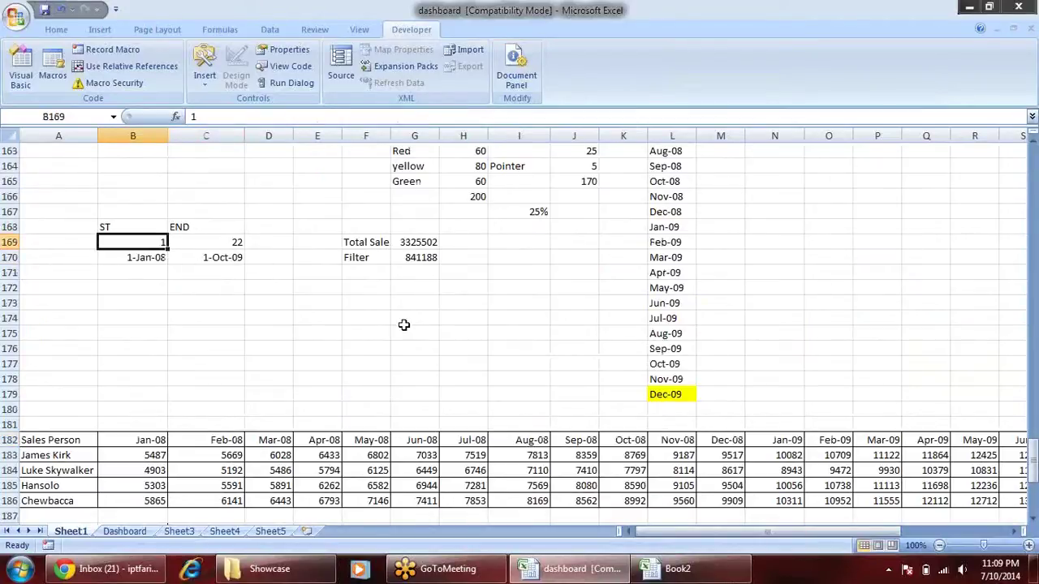
{"action": "type", "text": "5"}
{"action": "key", "text": "Return"}
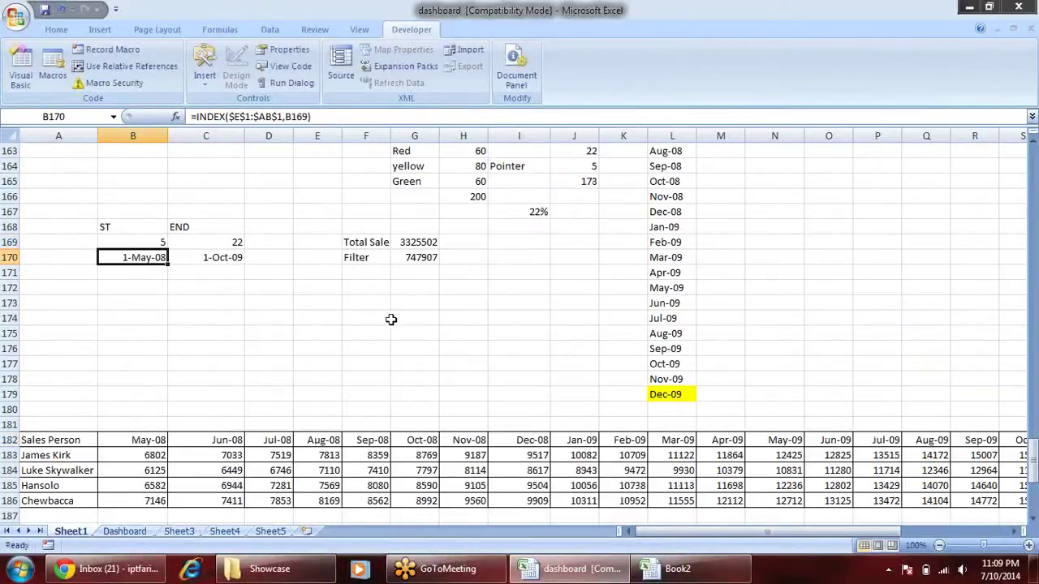
{"action": "left_click_drag", "start_coordinate": [150, 442], "coordinate": [448, 441]}
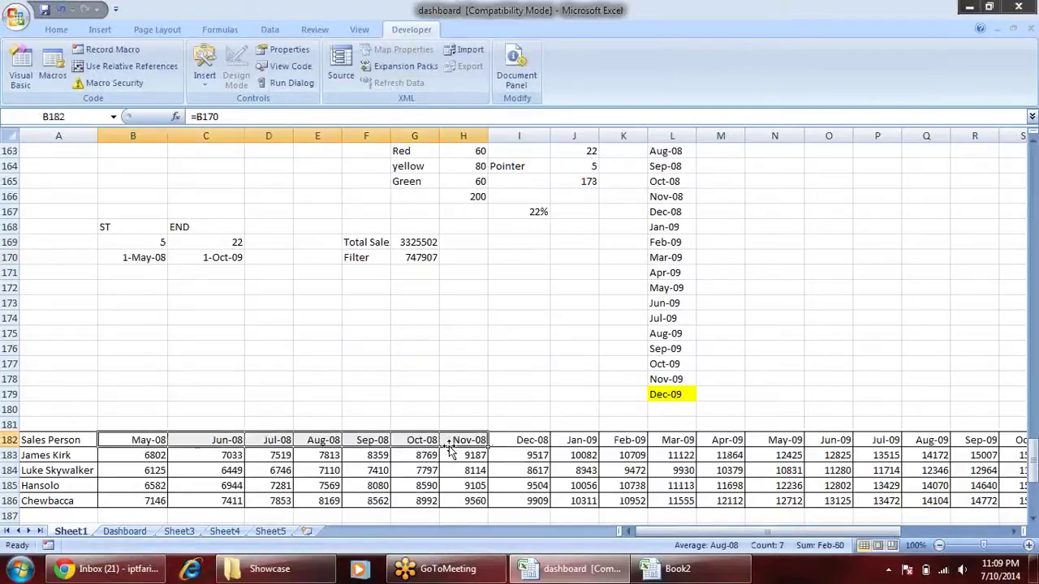
{"action": "key", "text": "Right"}
{"action": "key", "text": "Right"}
{"action": "key", "text": "Right"}
{"action": "key", "text": "Right"}
{"action": "key", "text": "Right"}
{"action": "key", "text": "Right"}
{"action": "key", "text": "Right"}
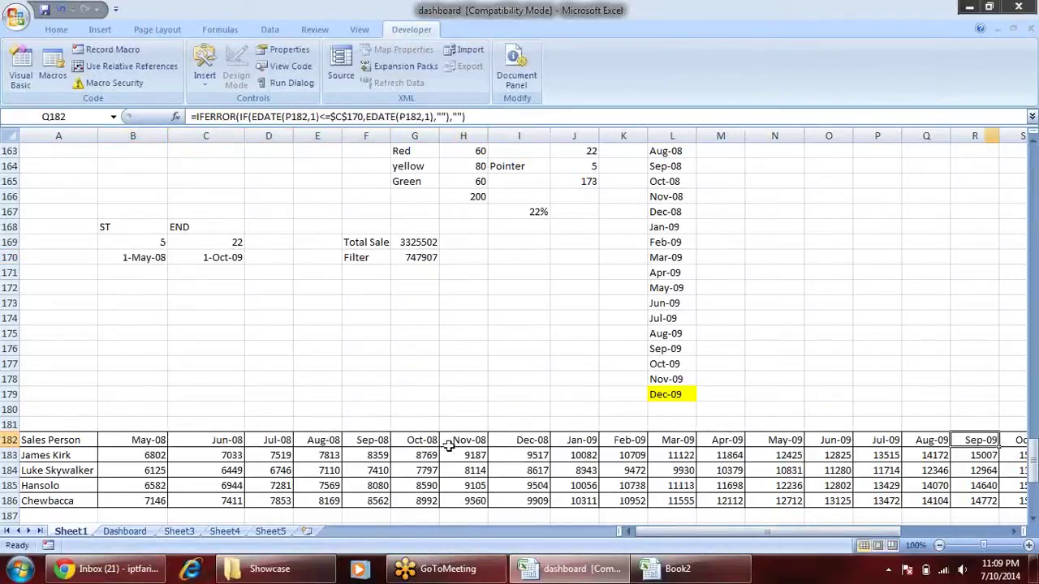
{"action": "key", "text": "Right"}
{"action": "key", "text": "Right"}
{"action": "key", "text": "Right"}
{"action": "key", "text": "Left"}
{"action": "key", "text": "Left"}
{"action": "key", "text": "Left"}
{"action": "key", "text": "Left"}
{"action": "key", "text": "Left"}
{"action": "key", "text": "Left"}
{"action": "key", "text": "Left"}
{"action": "key", "text": "Left"}
{"action": "key", "text": "Left"}
{"action": "key", "text": "Left"}
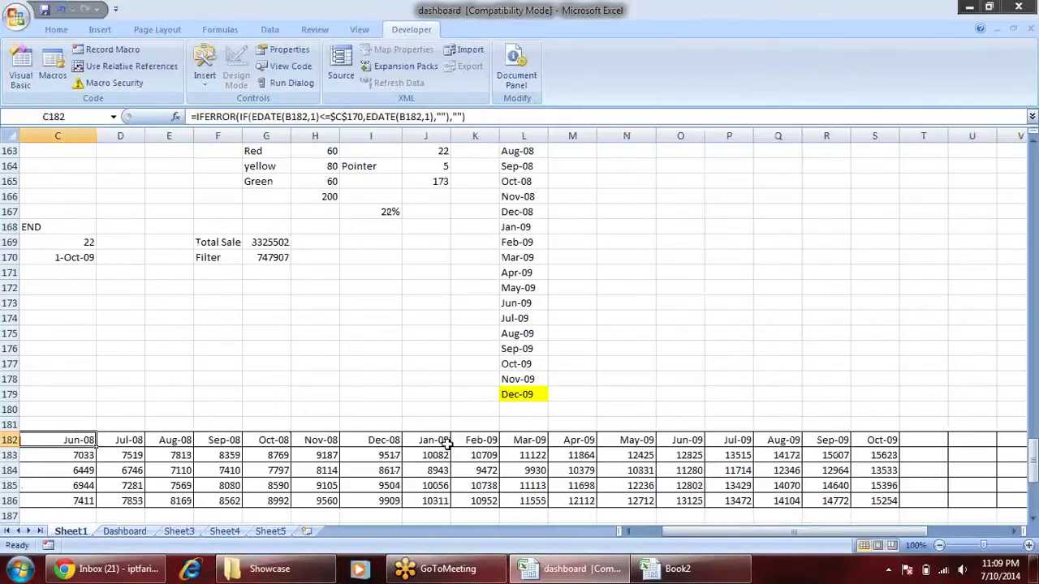
Set the start index to 10 so the tables begin at Oct-08.
{"action": "left_click", "coordinate": [48, 258]}
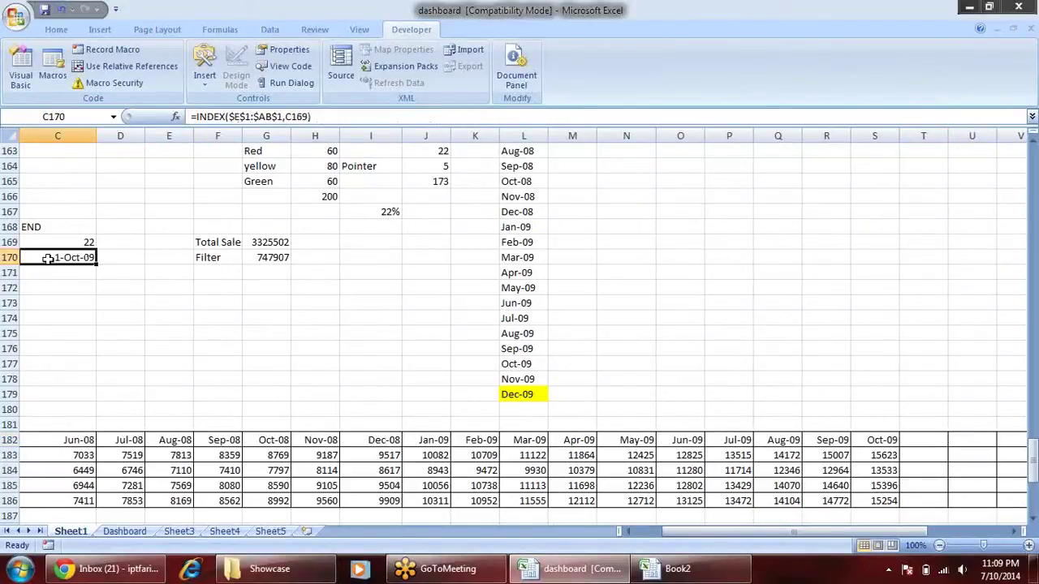
{"action": "key", "text": "Left"}
{"action": "key", "text": "Left"}
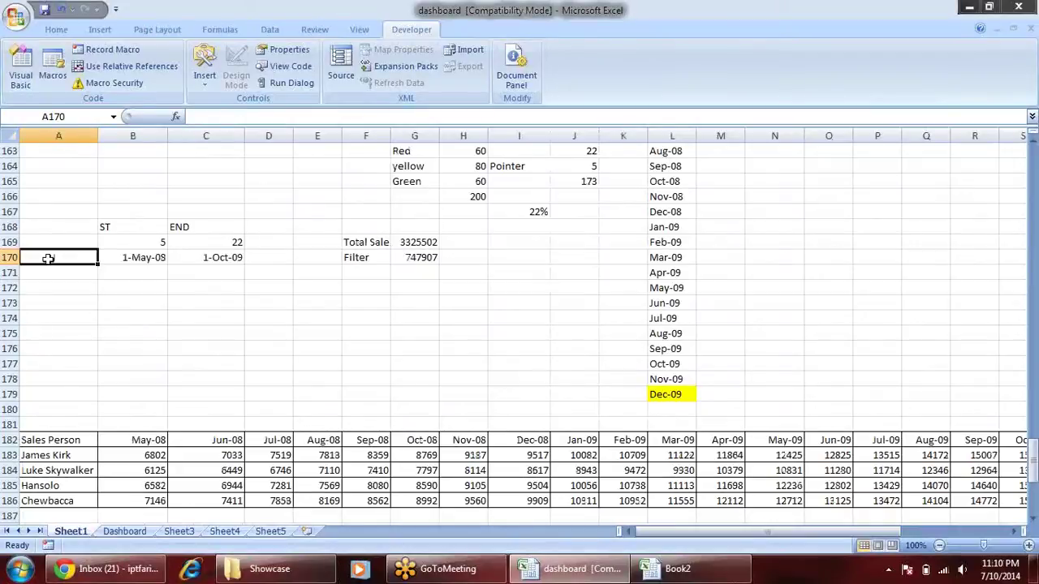
{"action": "key", "text": "Right"}
{"action": "key", "text": "Right"}
{"action": "key", "text": "Left"}
{"action": "key", "text": "Up"}
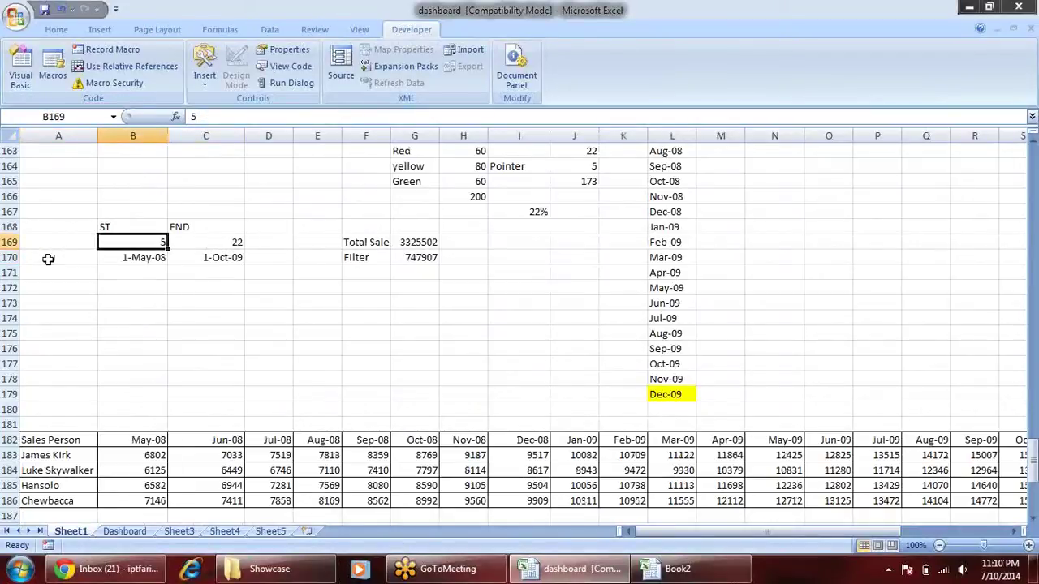
{"action": "type", "text": "1"}
{"action": "key", "text": "Return"}
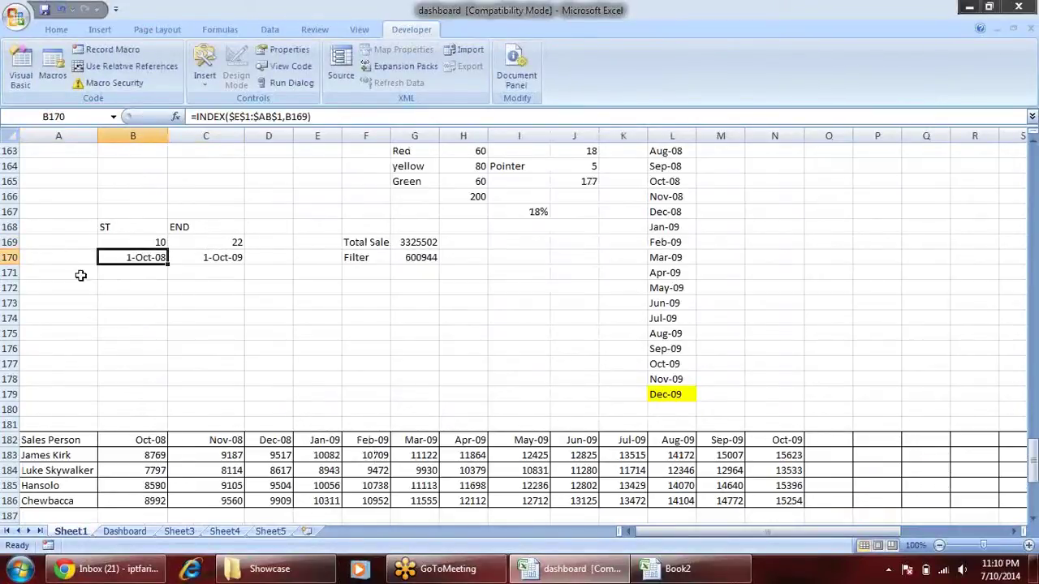
Inspect the end date, HLOOKUP sales and EDATE month header formulas.
{"action": "left_click", "coordinate": [216, 256]}
{"action": "left_click_drag", "start_coordinate": [150, 440], "coordinate": [828, 455]}
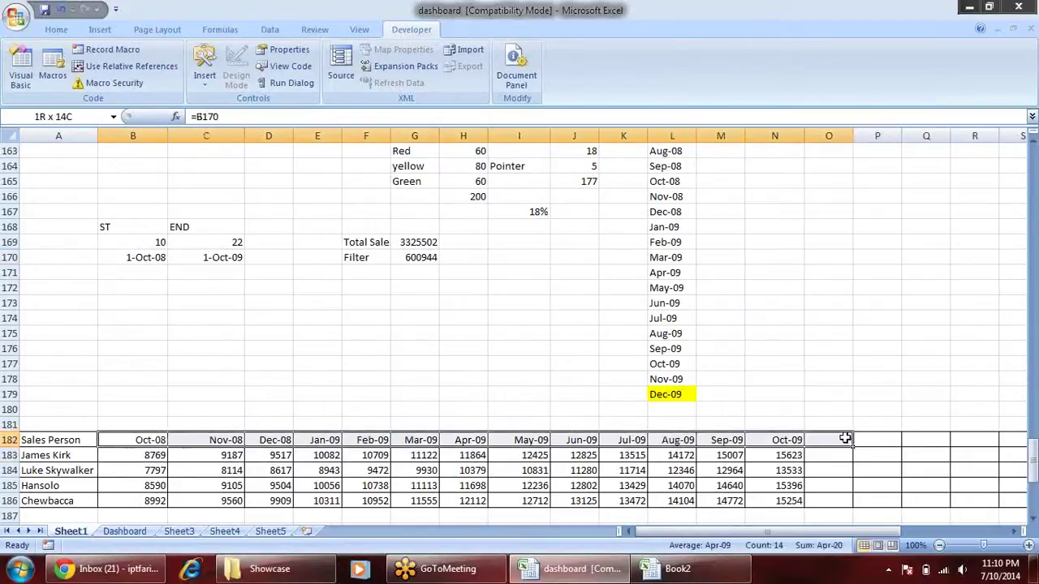
{"action": "left_click", "coordinate": [827, 463]}
{"action": "key", "text": "Down"}
{"action": "key", "text": "Left"}
{"action": "key", "text": "Left"}
{"action": "key", "text": "Left"}
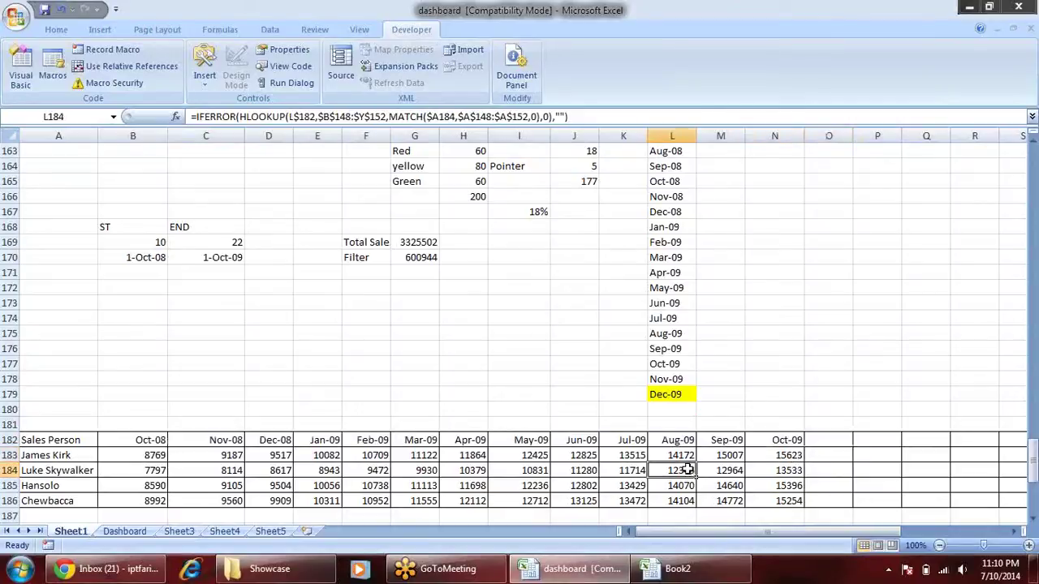
{"action": "key", "text": "Left"}
{"action": "key", "text": "Left"}
{"action": "key", "text": "Left"}
{"action": "left_click", "coordinate": [232, 480]}
{"action": "left_click", "coordinate": [146, 459]}
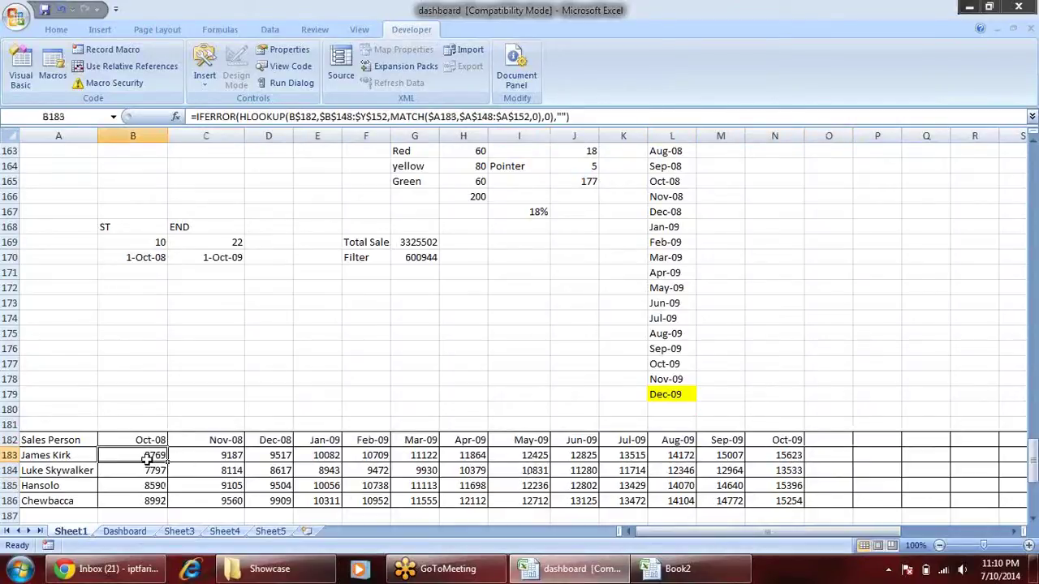
{"action": "left_click", "coordinate": [154, 439]}
{"action": "left_click", "coordinate": [273, 442]}
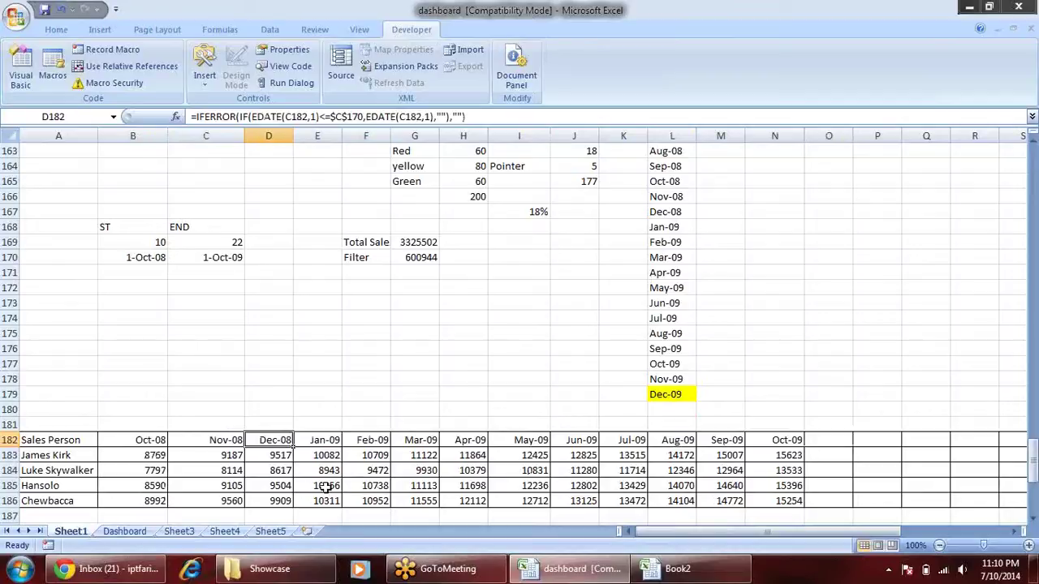
Switch over to the Book2 workbook's data sheet.
{"action": "key", "text": "ctrl+Tab"}
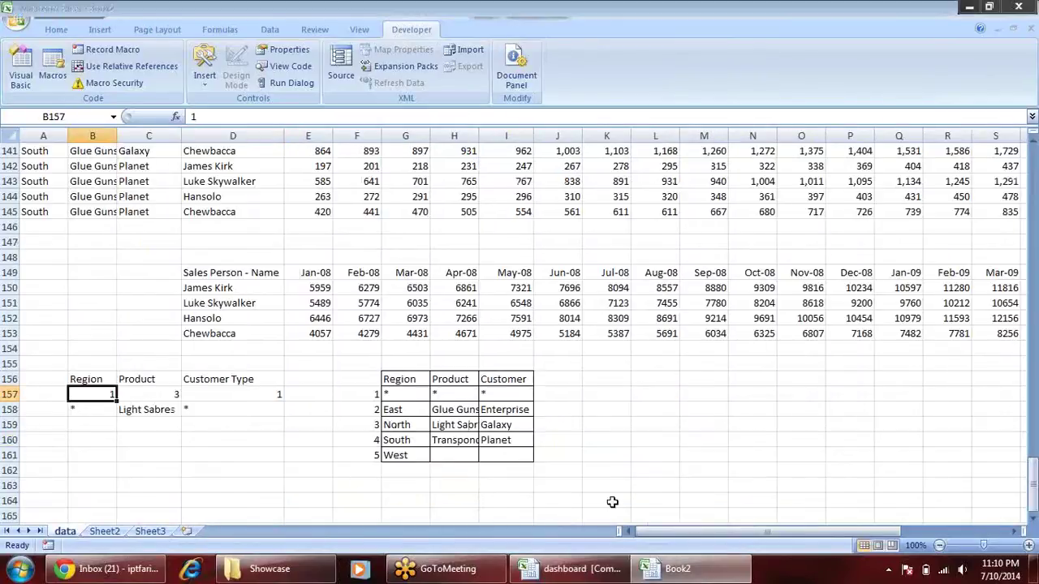
{"action": "key", "text": "Right"}
{"action": "key", "text": "alt"}
{"action": "key", "text": "ctrl+Tab"}
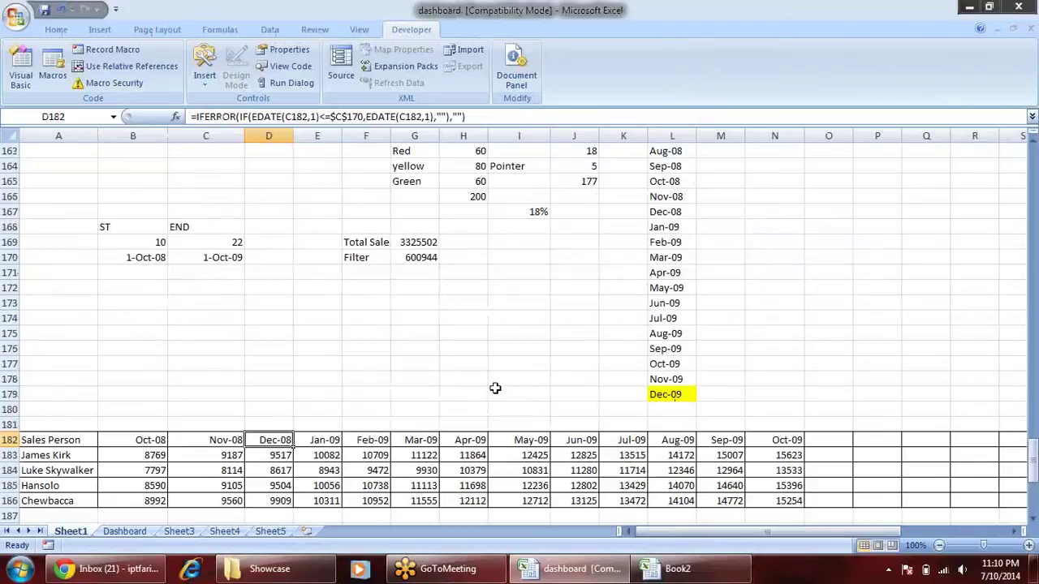
{"action": "scroll", "coordinate": [420, 387], "scroll_direction": "up", "scroll_amount": 6}
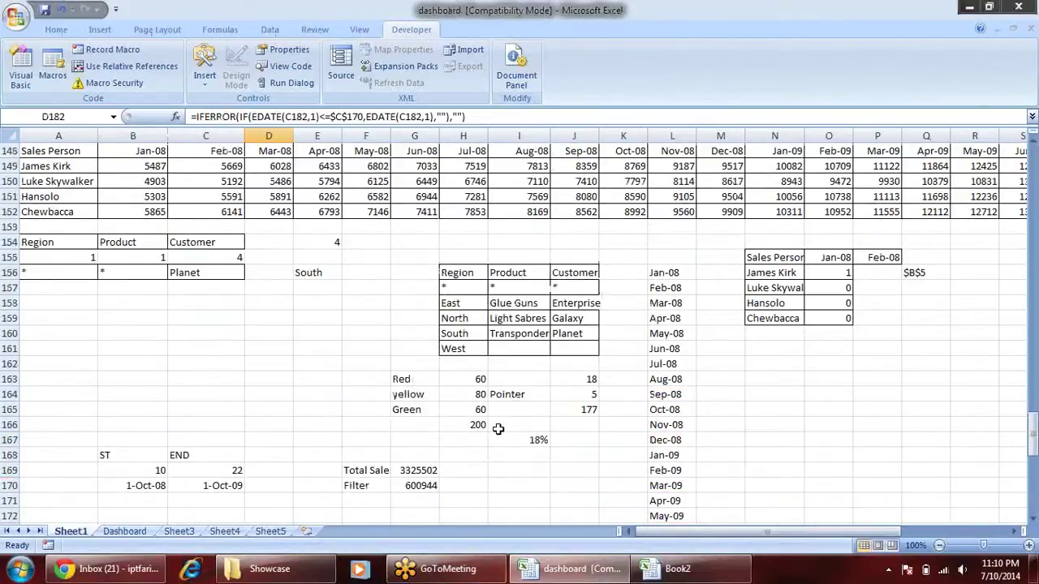
{"action": "scroll", "coordinate": [507, 406], "scroll_direction": "down", "scroll_amount": 6}
{"action": "scroll", "coordinate": [505, 411], "scroll_direction": "down", "scroll_amount": 1}
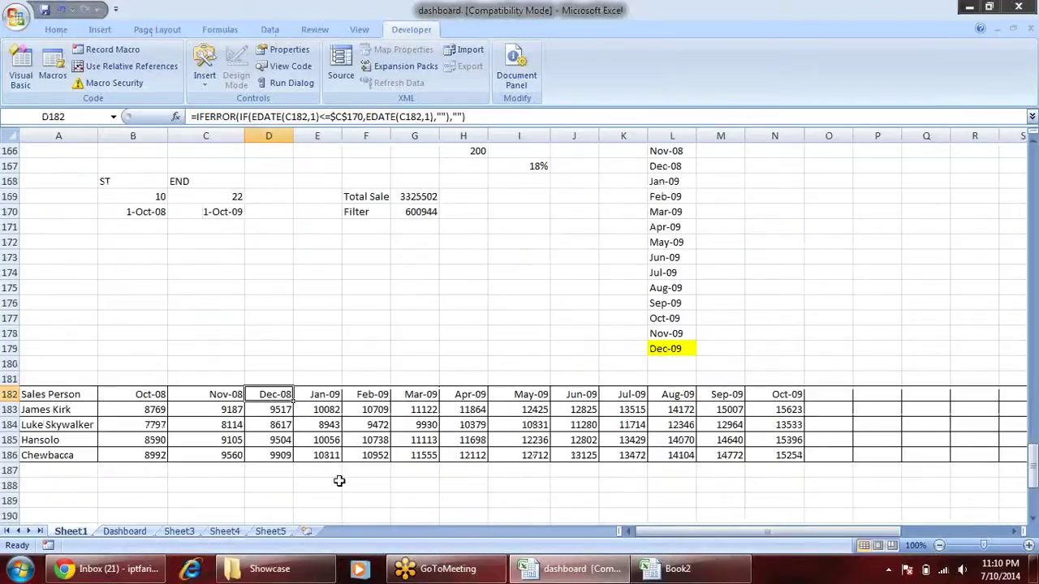
{"action": "key", "text": "ctrl+Tab"}
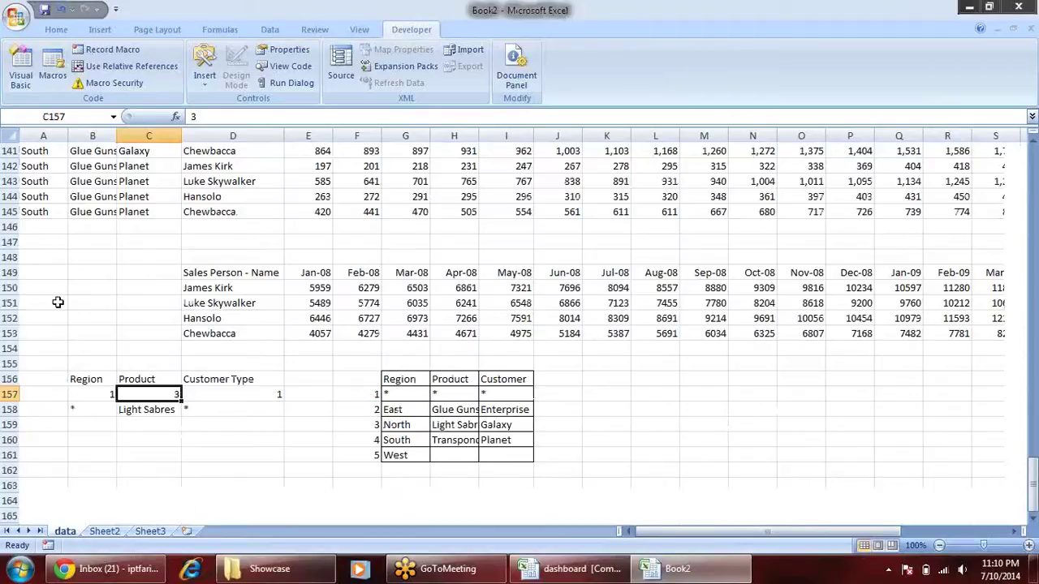
Copy the salesperson sales table and paste a duplicate at row 163.
{"action": "scroll", "coordinate": [110, 321], "scroll_direction": "down", "scroll_amount": 2}
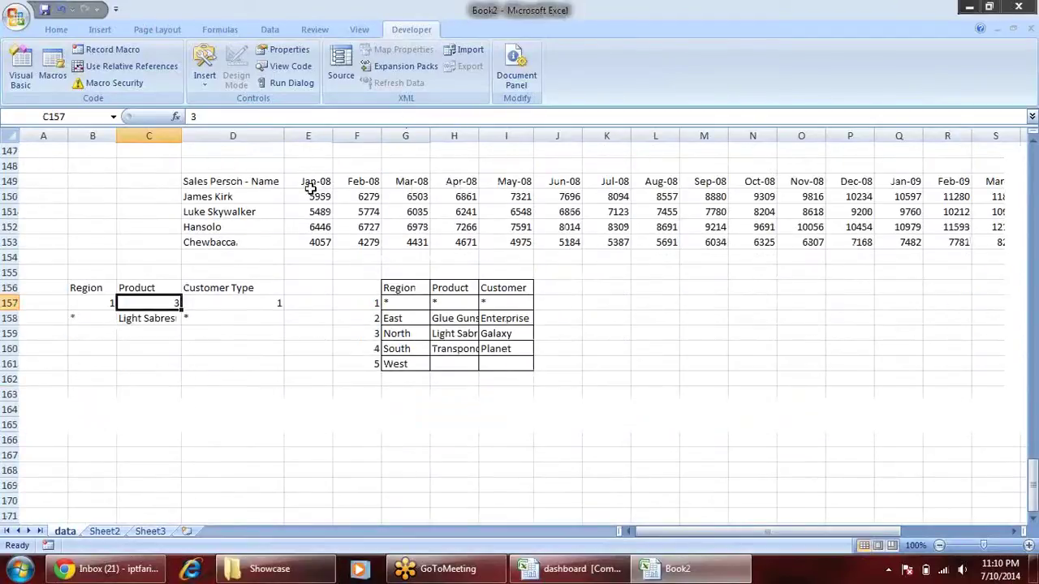
{"action": "left_click", "coordinate": [260, 180]}
{"action": "key", "text": "ctrl+shift+Right"}
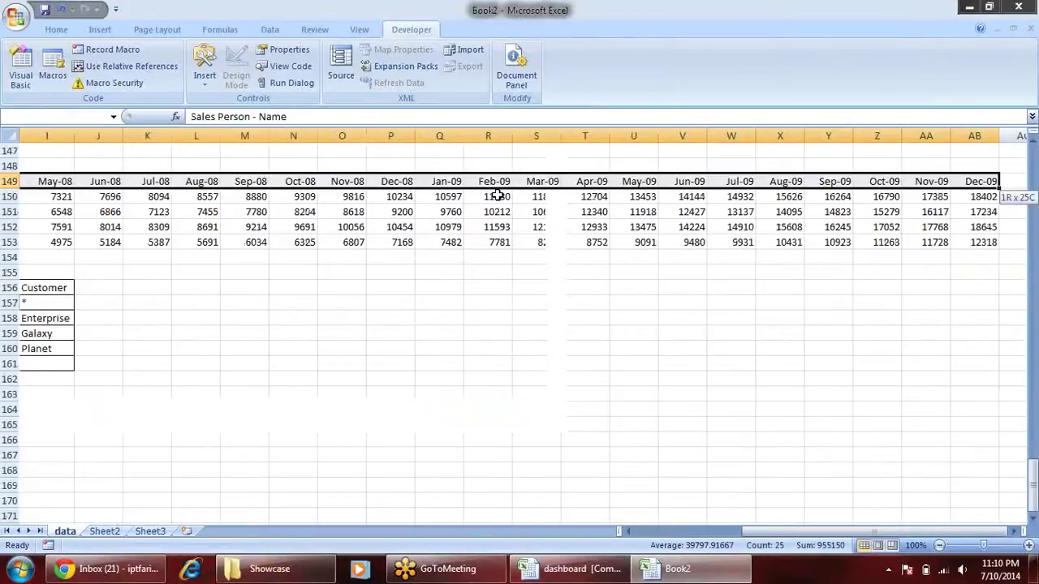
{"action": "key", "text": "ctrl+shift+Down"}
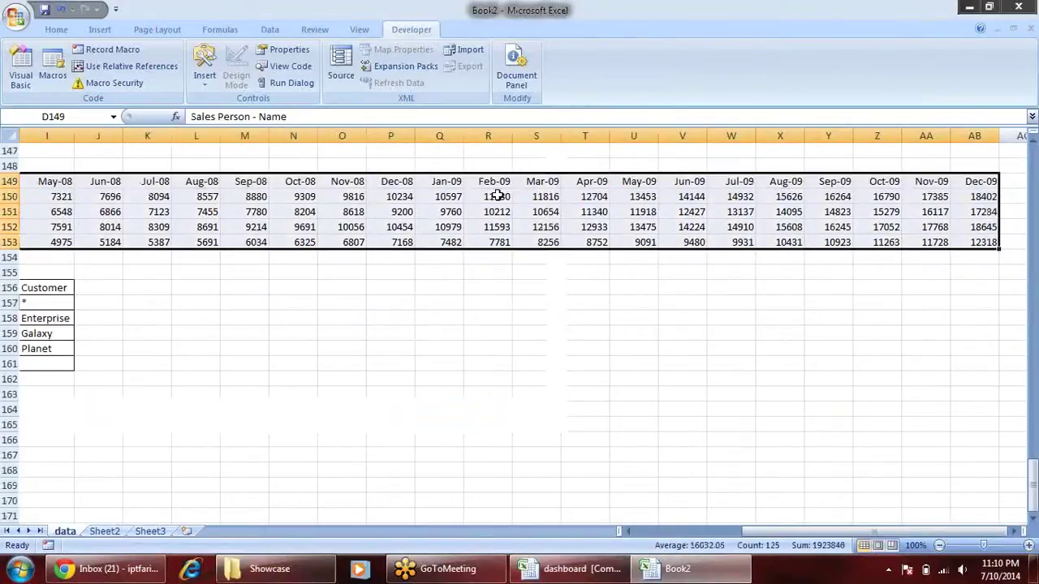
{"action": "key", "text": "ctrl+c"}
{"action": "key", "text": "Down"}
{"action": "key", "text": "Down"}
{"action": "key", "text": "Down"}
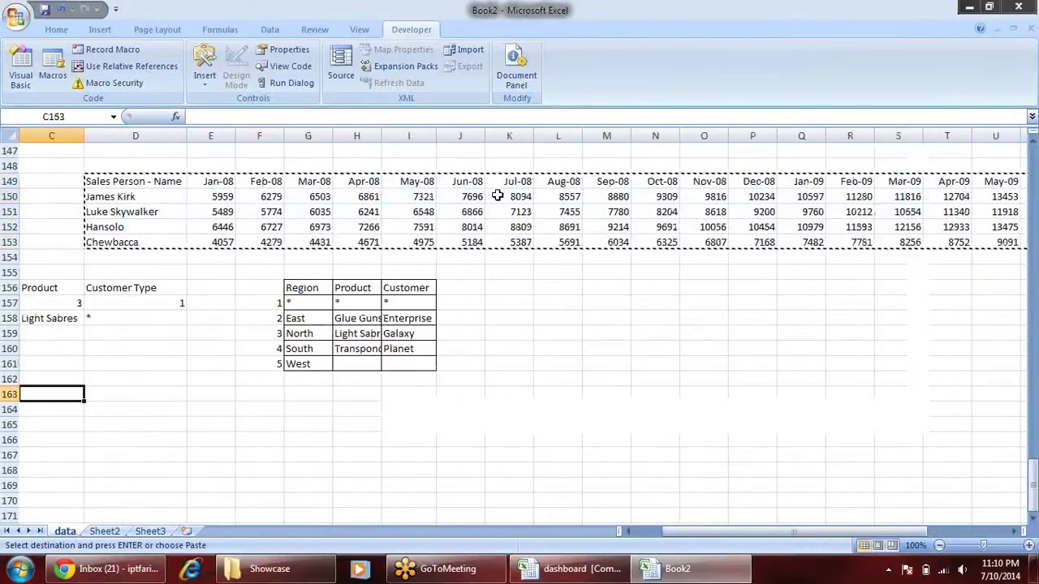
{"action": "key", "text": "Right"}
{"action": "key", "text": "Return"}
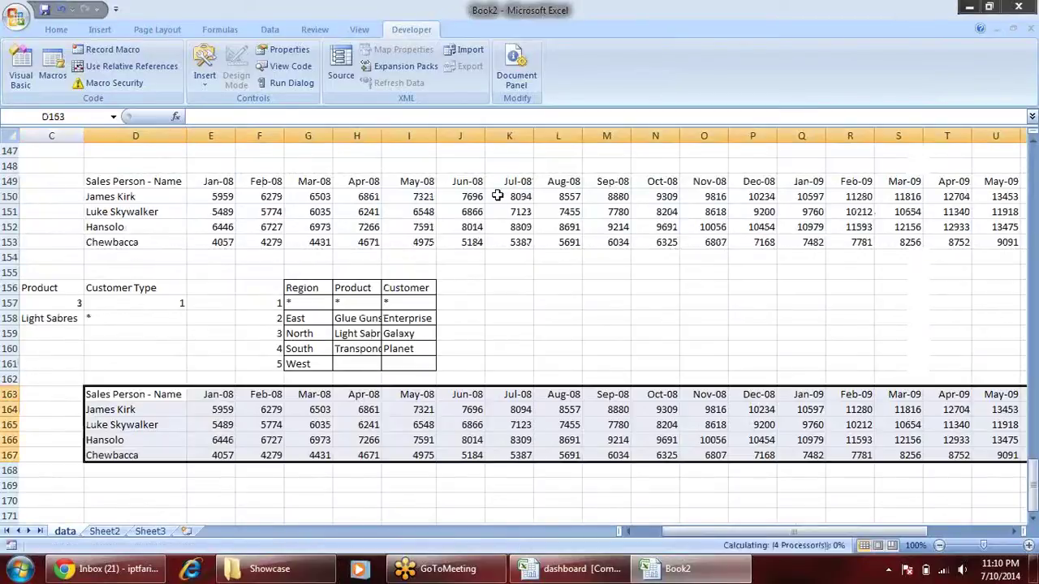
Clear the sales figures from the copied table, keeping its headers.
{"action": "left_click", "coordinate": [351, 483]}
{"action": "left_click", "coordinate": [223, 410]}
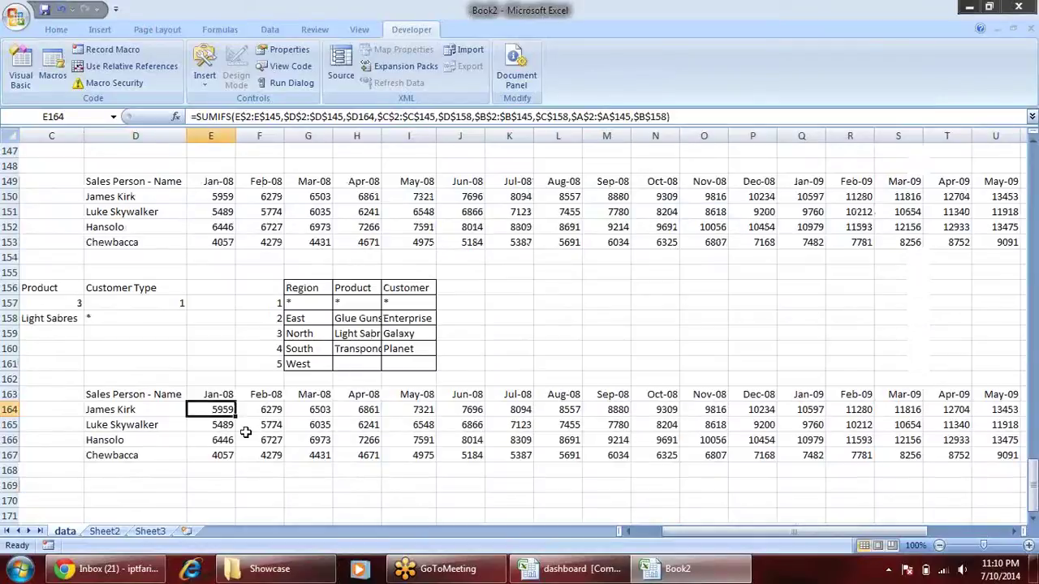
{"action": "key", "text": "ctrl+shift+Right"}
{"action": "key", "text": "ctrl+shift+Down"}
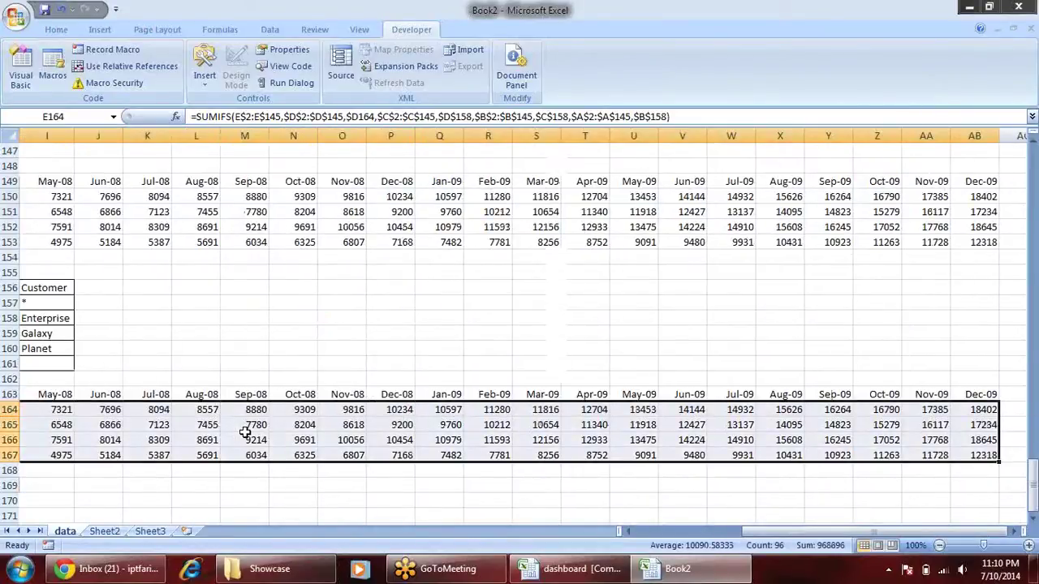
{"action": "key", "text": "Delete"}
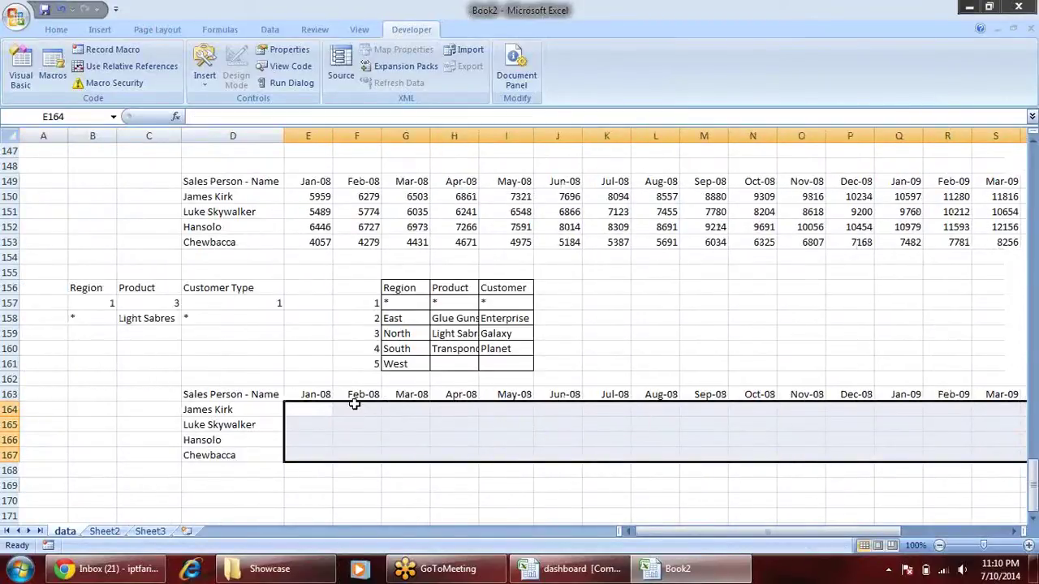
{"action": "left_click", "coordinate": [314, 394]}
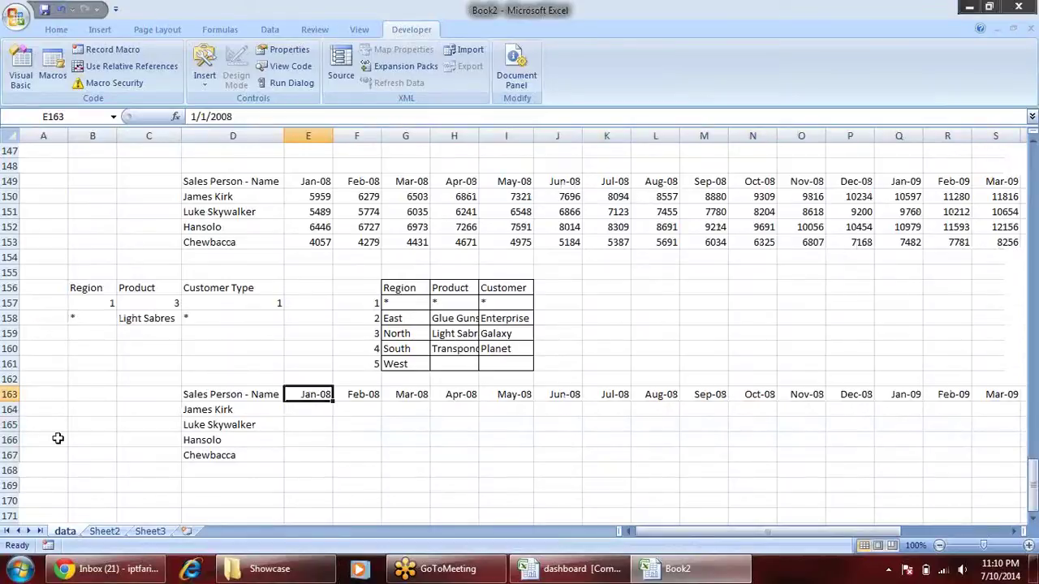
Label A163 'Start Dt' and B163 'End Dt', then go to the dashboard's Dashboard sheet.
{"action": "left_click", "coordinate": [43, 394]}
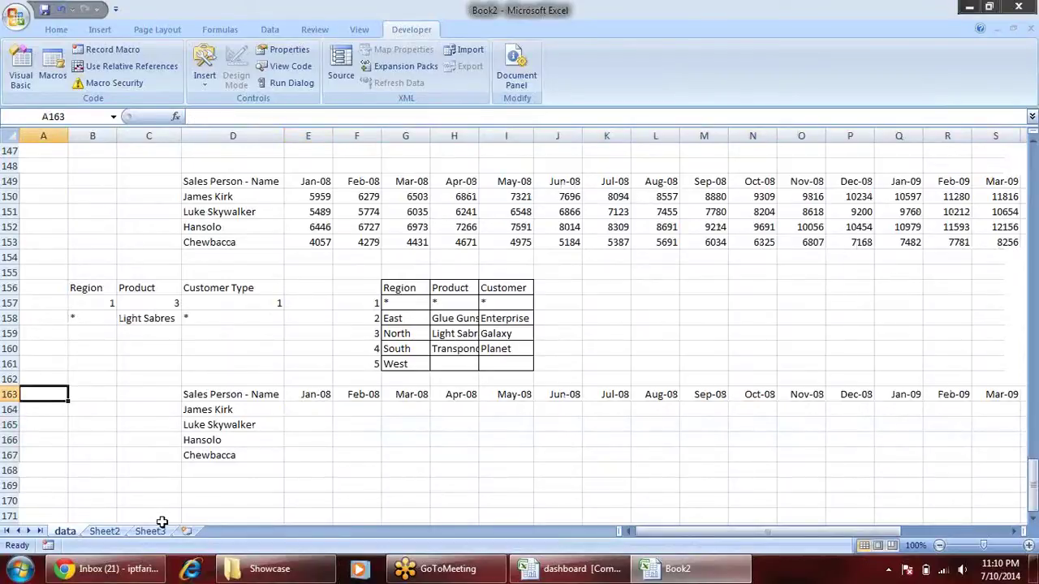
{"action": "type", "text": "Start Dt"}
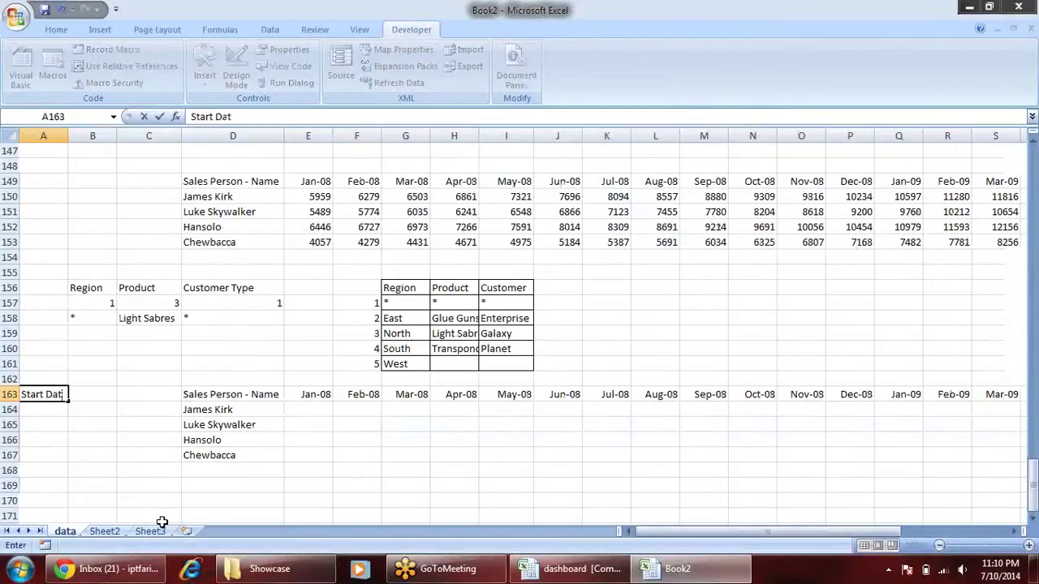
{"action": "key", "text": "Tab"}
{"action": "type", "text": "E"}
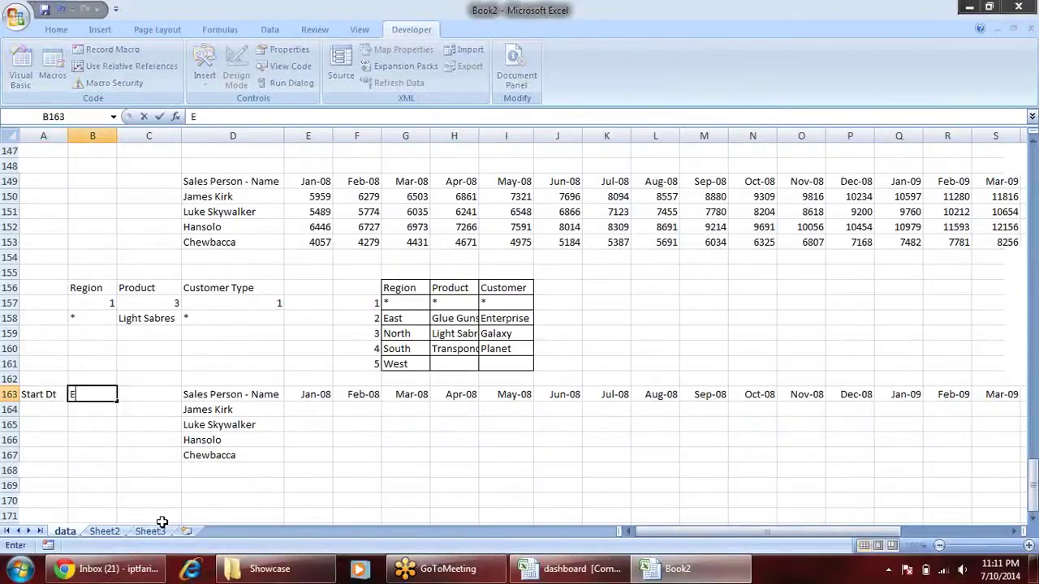
{"action": "type", "text": "nd Date"}
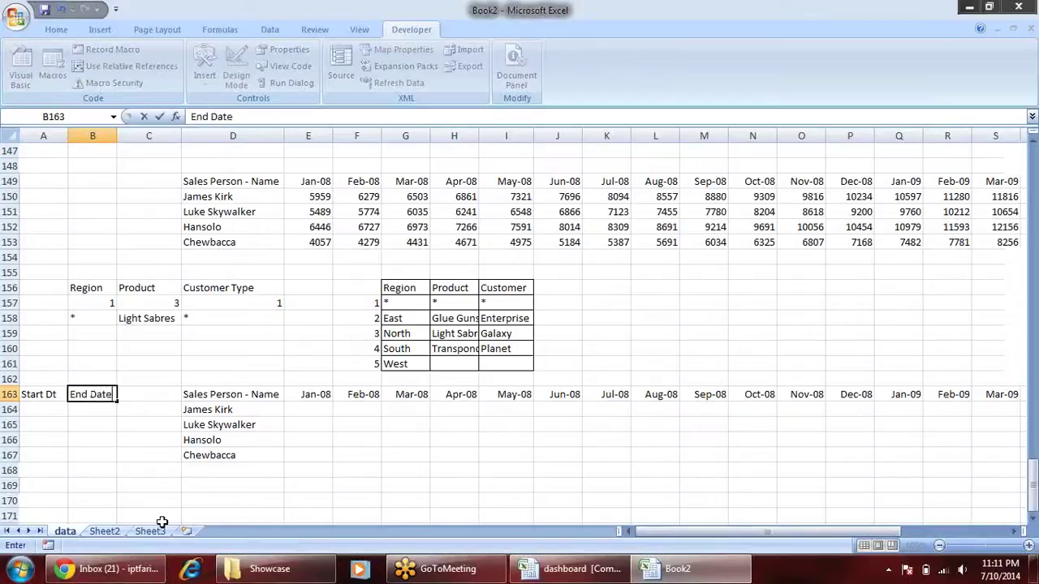
{"action": "key", "text": "BackSpace"}
{"action": "type", "text": "t"}
{"action": "key", "text": "Return"}
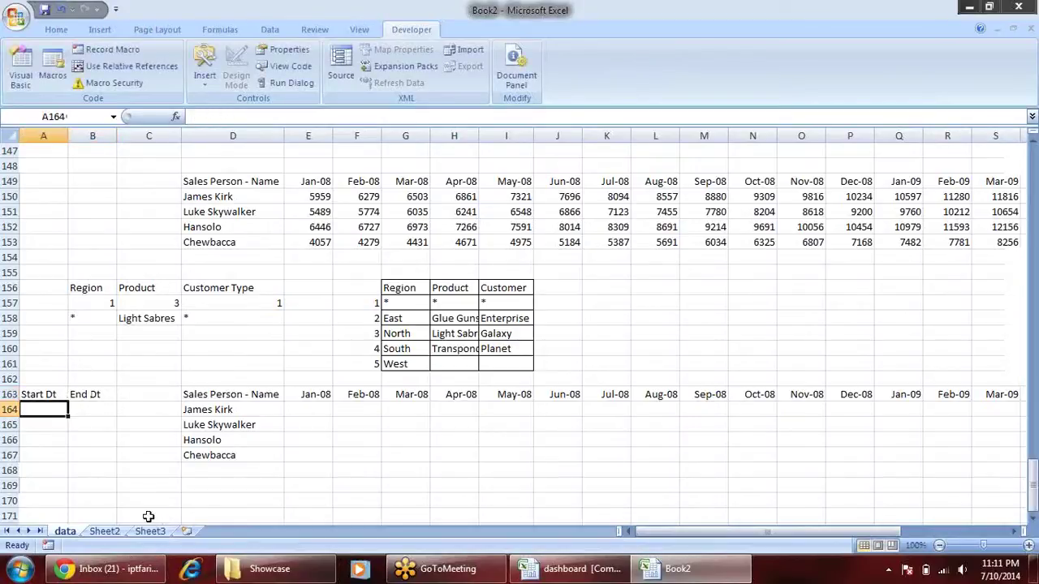
{"action": "key", "text": "ctrl+Tab"}
{"action": "key", "text": "alt+Tab"}
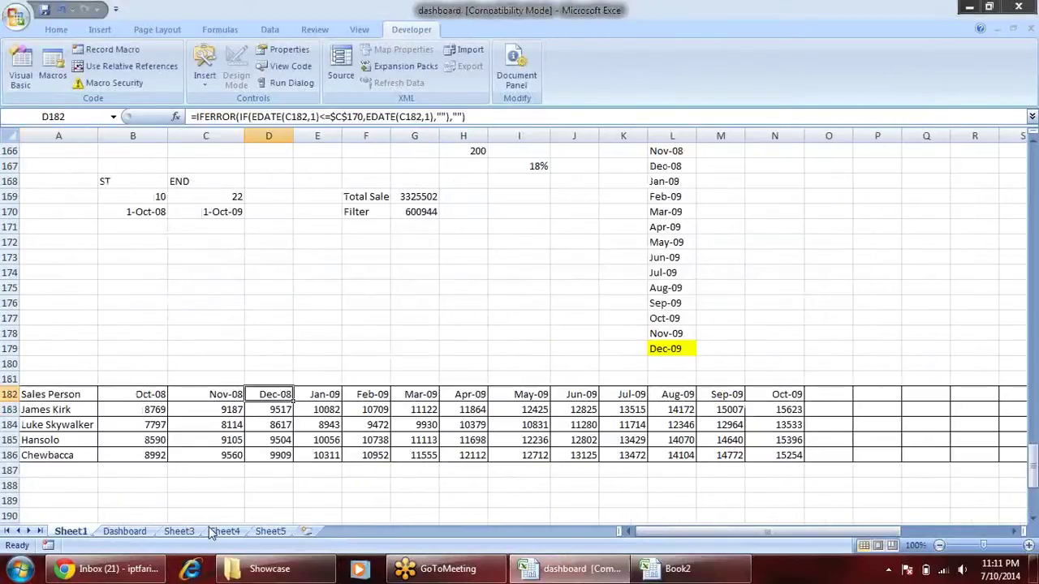
{"action": "left_click", "coordinate": [124, 530]}
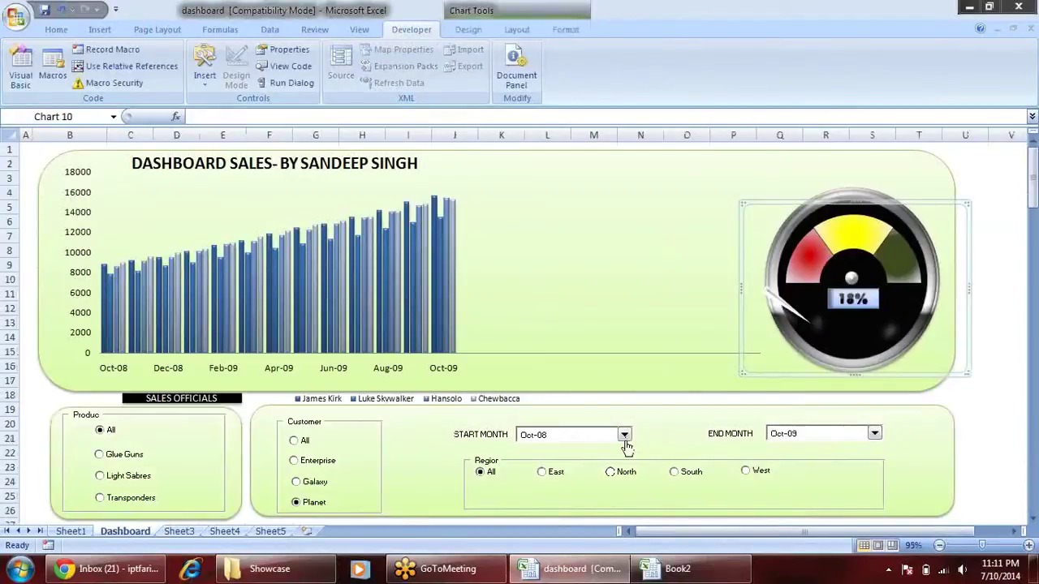
Pick Jan-08 as START MONTH and Aug-09 as END MONTH on the dashboard, then return to Book2.
{"action": "left_click", "coordinate": [623, 434]}
{"action": "left_click", "coordinate": [587, 423]}
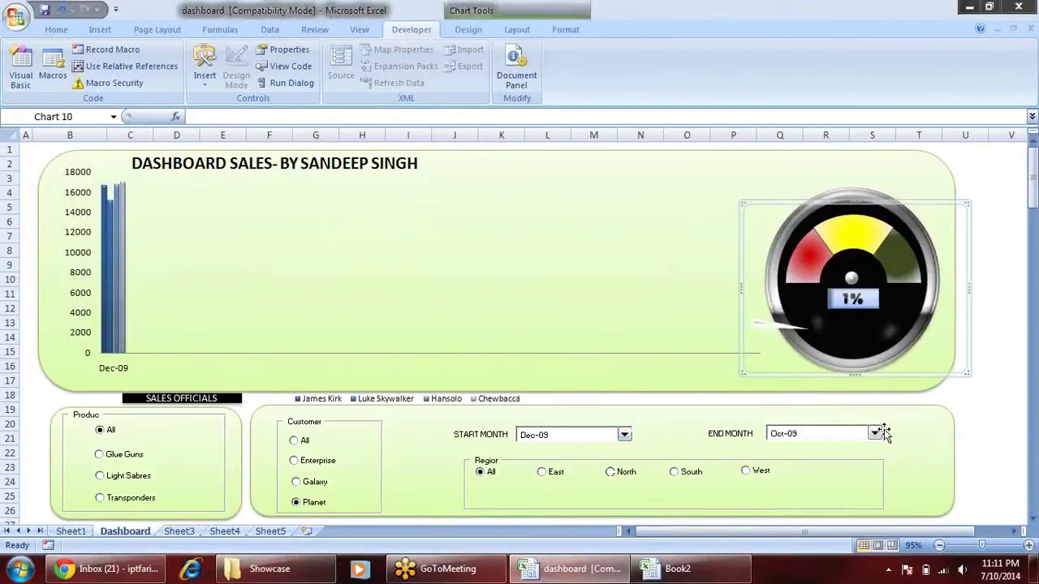
{"action": "left_click", "coordinate": [873, 433]}
{"action": "left_click", "coordinate": [843, 383]}
{"action": "left_click", "coordinate": [624, 434]}
{"action": "left_click", "coordinate": [558, 214]}
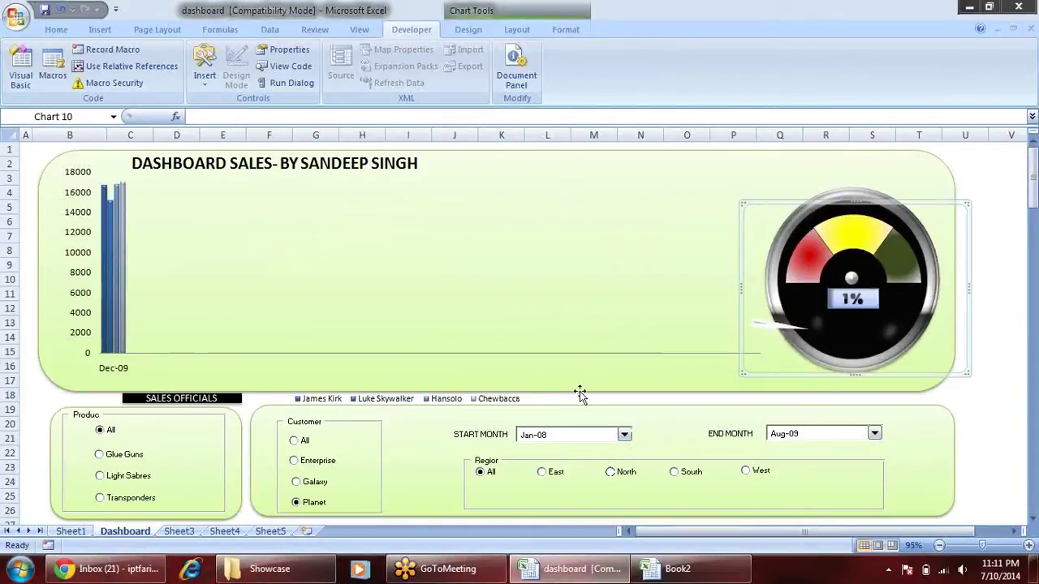
{"action": "key", "text": "alt+Tab"}
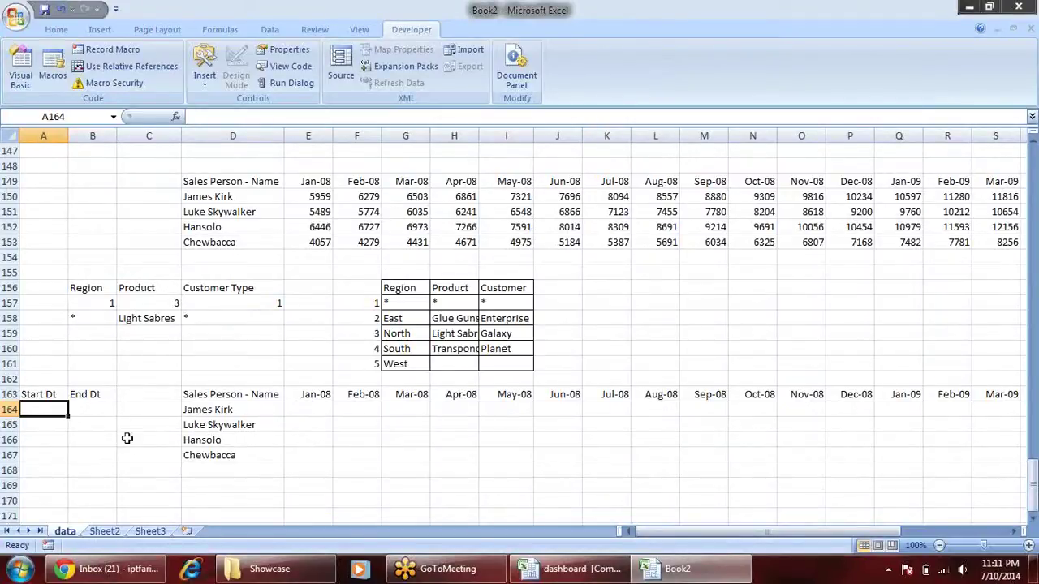
Copy the month headers E163:AB163 and paste them transposed into column C from C163.
{"action": "left_click", "coordinate": [318, 395]}
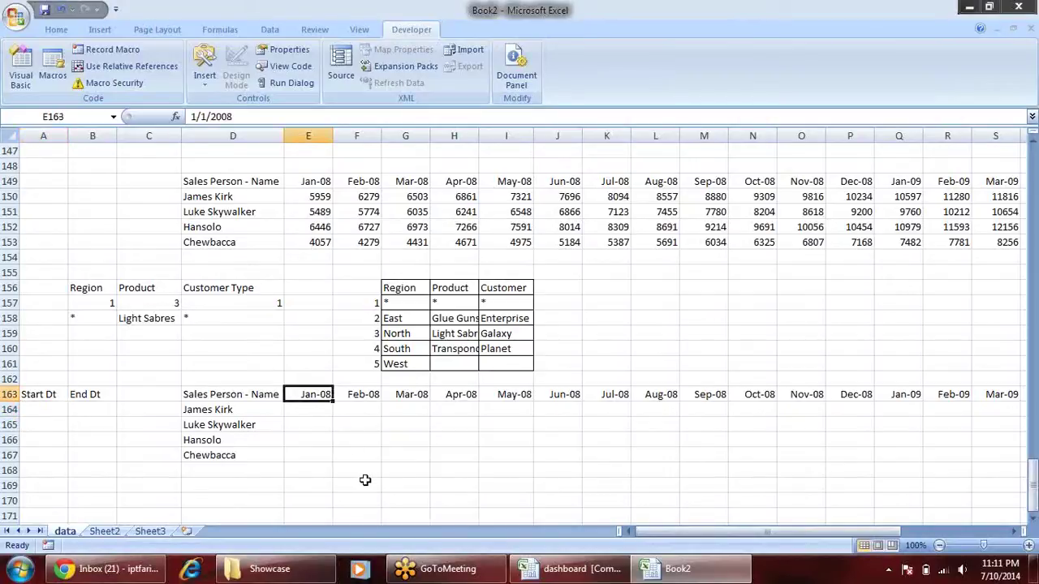
{"action": "key", "text": "ctrl+shift+Right"}
{"action": "key", "text": "ctrl+c"}
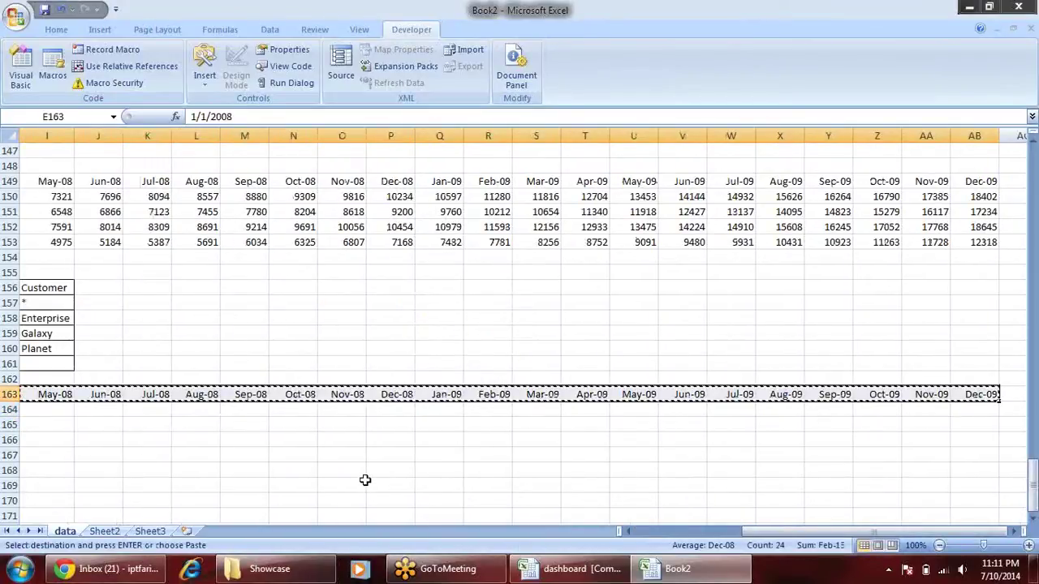
{"action": "key", "text": "ctrl+Left"}
{"action": "key", "text": "ctrl+Left"}
{"action": "key", "text": "ctrl+Left"}
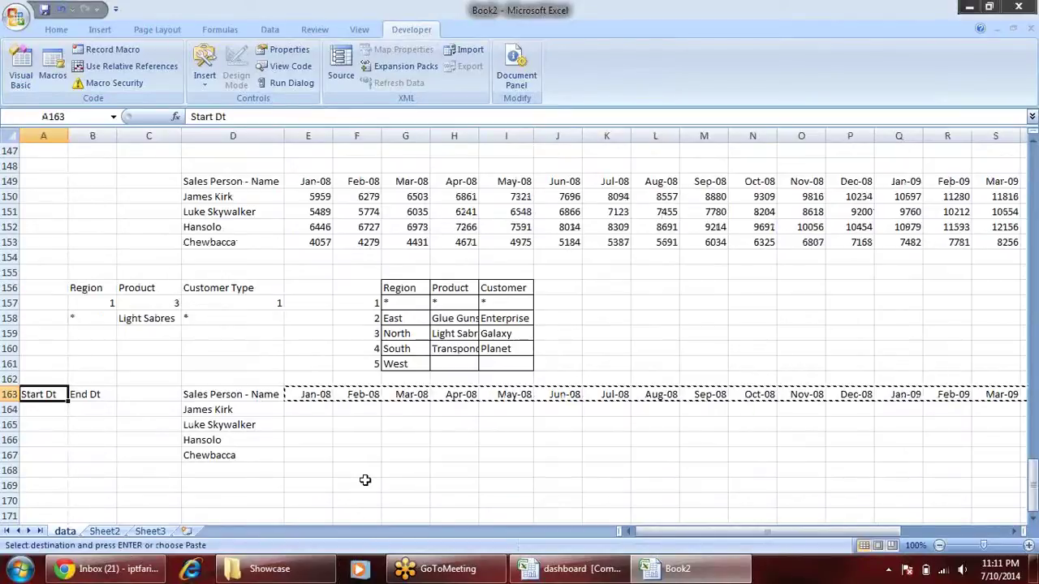
{"action": "key", "text": "Right"}
{"action": "key", "text": "Right"}
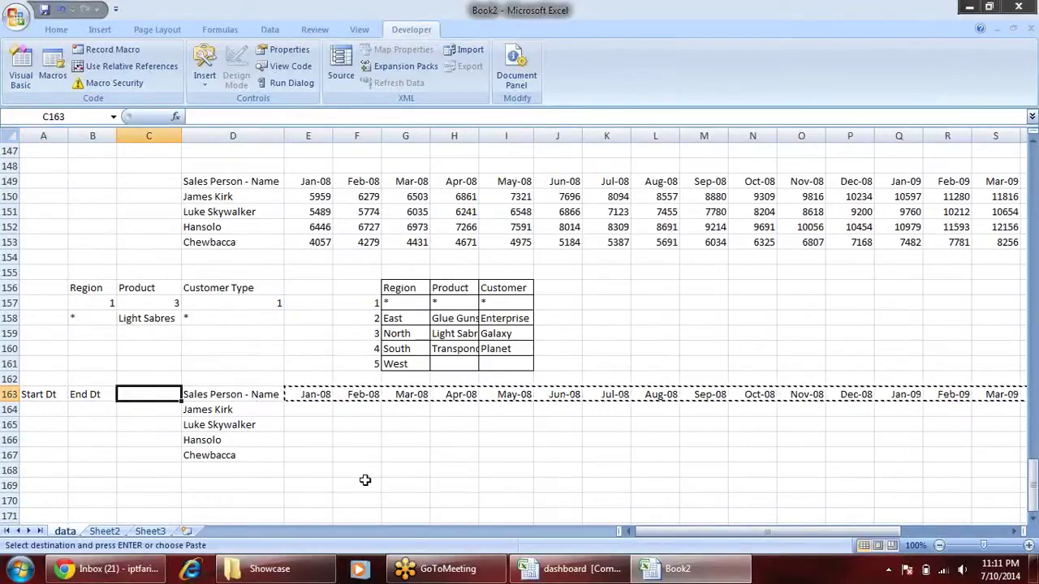
{"action": "key", "text": "alt+e"}
{"action": "key", "text": "s"}
{"action": "key", "text": "e"}
{"action": "key", "text": "Return"}
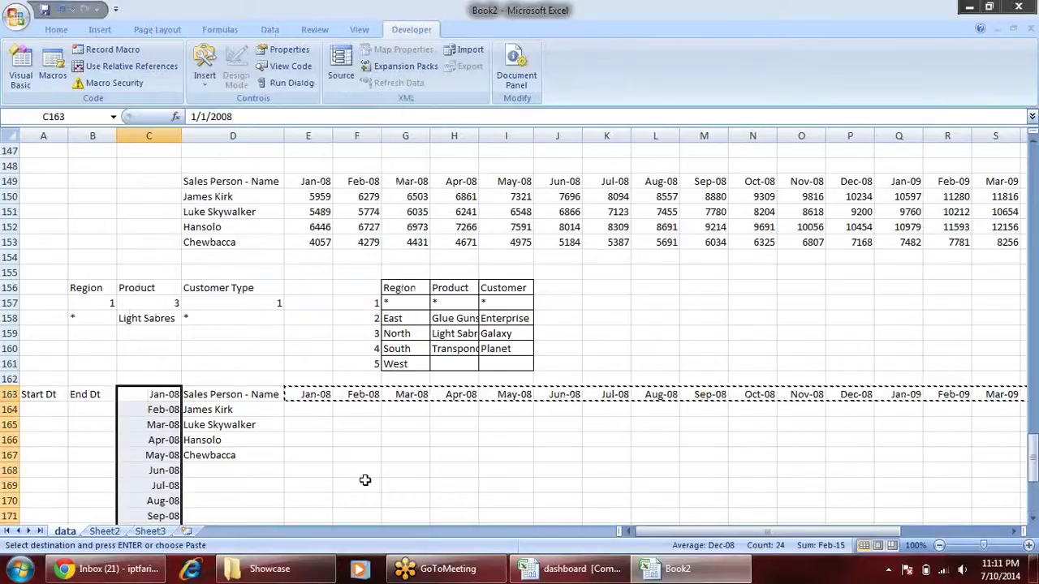
{"action": "key", "text": "Escape"}
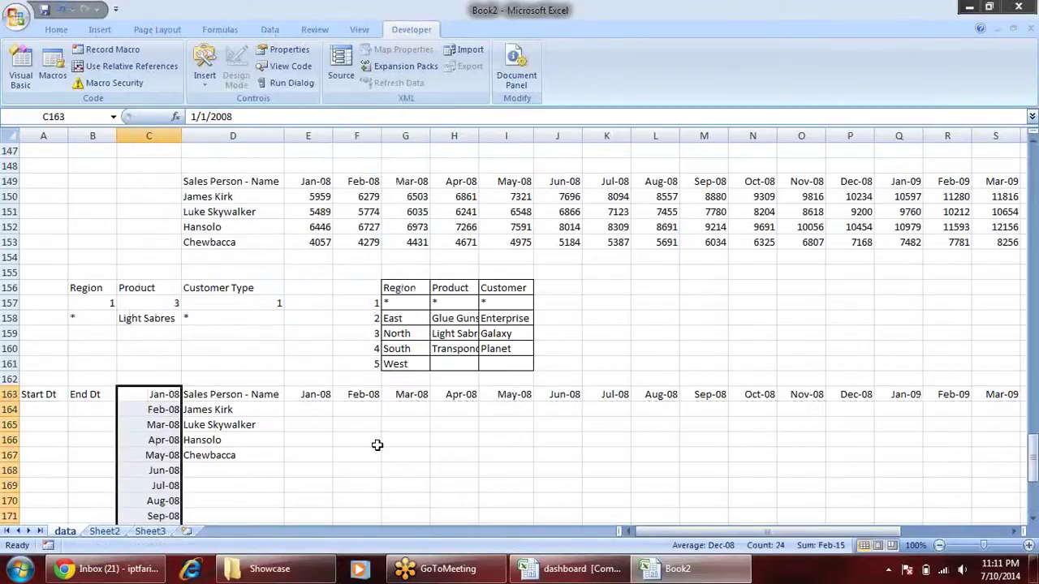
Verify the transposed dates down column C, with Jan-09 landing in C175.
{"action": "scroll", "coordinate": [338, 398], "scroll_direction": "down", "scroll_amount": 1}
{"action": "scroll", "coordinate": [338, 398], "scroll_direction": "down", "scroll_amount": 4}
{"action": "scroll", "coordinate": [338, 398], "scroll_direction": "up", "scroll_amount": 2}
{"action": "scroll", "coordinate": [338, 398], "scroll_direction": "down", "scroll_amount": 1}
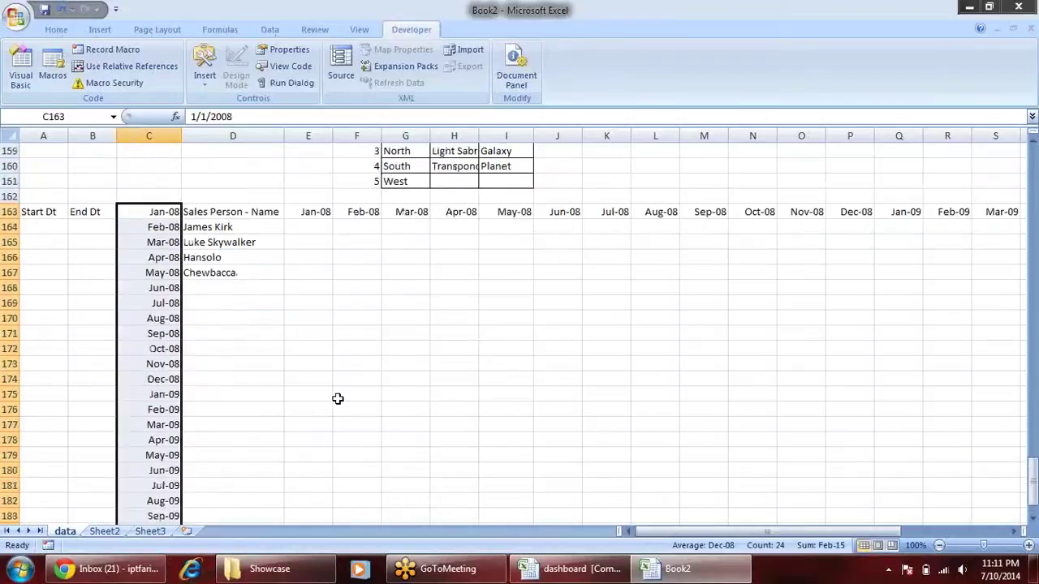
{"action": "scroll", "coordinate": [337, 398], "scroll_direction": "down", "scroll_amount": 1}
{"action": "scroll", "coordinate": [337, 398], "scroll_direction": "up", "scroll_amount": 2}
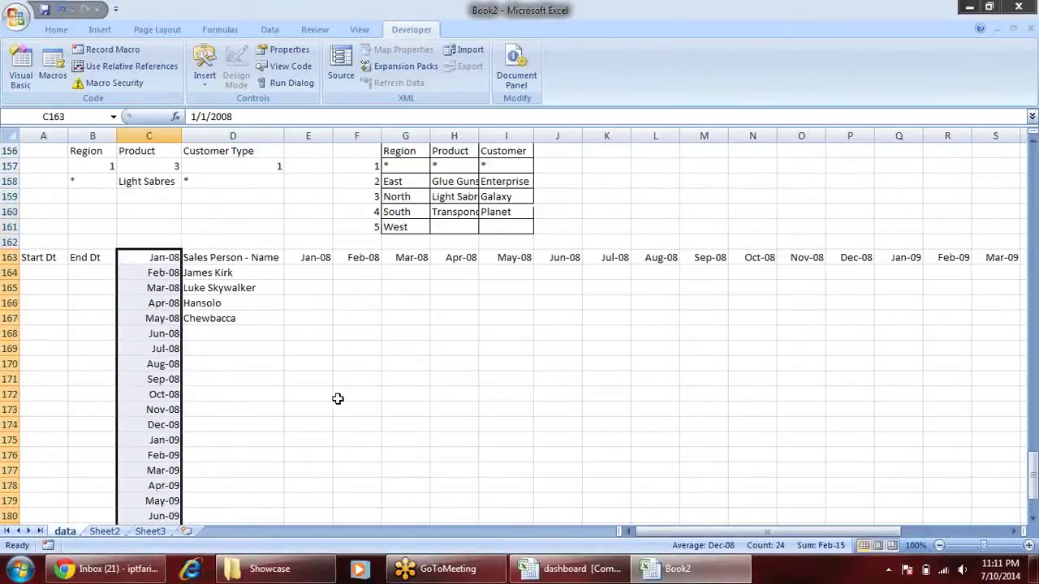
{"action": "scroll", "coordinate": [338, 399], "scroll_direction": "up", "scroll_amount": 1}
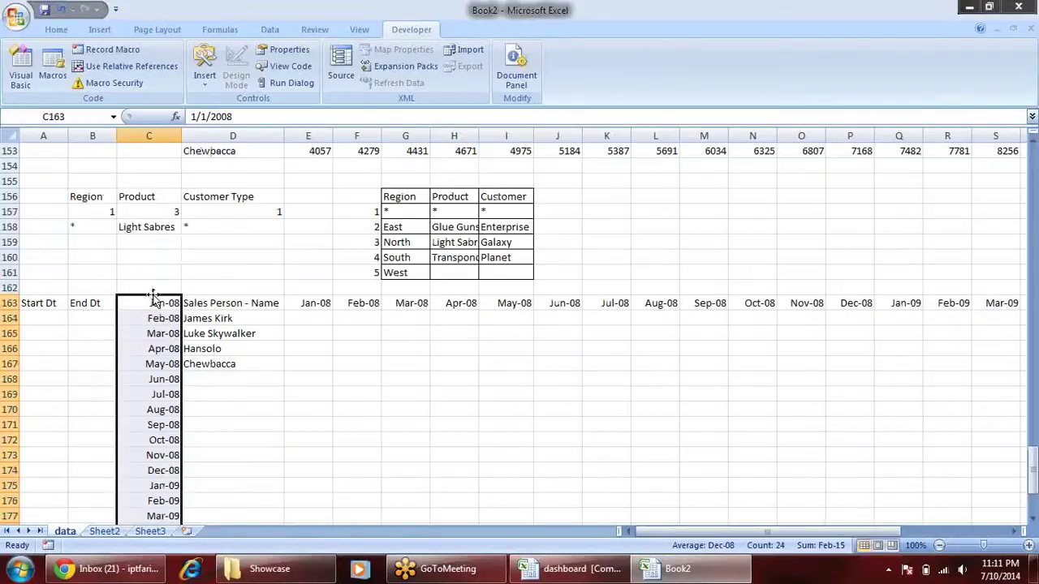
{"action": "left_click", "coordinate": [154, 303]}
{"action": "left_click", "coordinate": [165, 321]}
{"action": "left_click", "coordinate": [166, 365]}
{"action": "left_click", "coordinate": [169, 410]}
{"action": "left_click", "coordinate": [179, 440]}
{"action": "left_click", "coordinate": [151, 379]}
{"action": "left_click", "coordinate": [164, 409]}
{"action": "left_click", "coordinate": [159, 454]}
{"action": "left_click", "coordinate": [164, 486]}
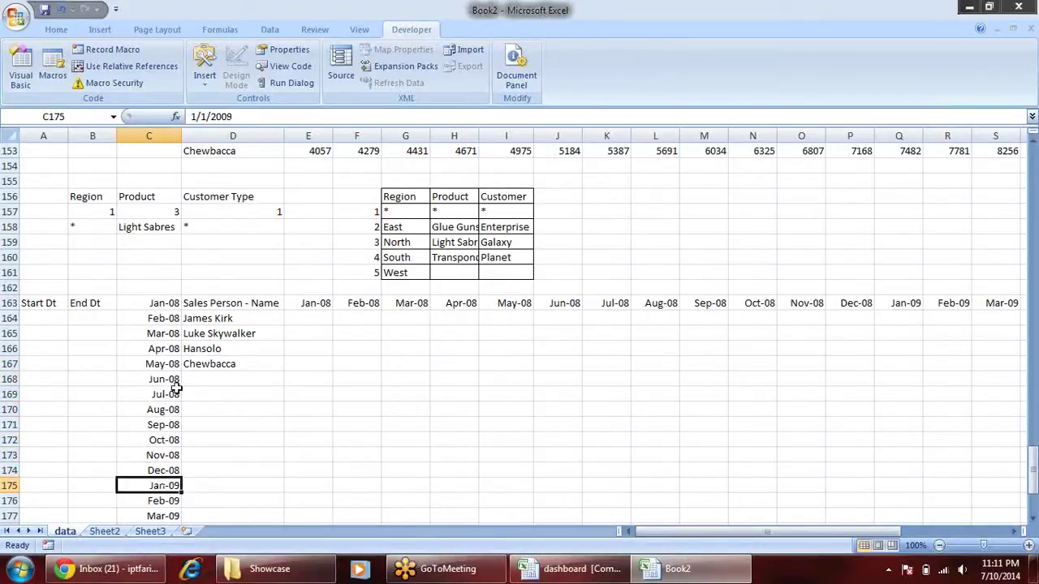
{"action": "left_click_drag", "start_coordinate": [302, 303], "coordinate": [534, 299]}
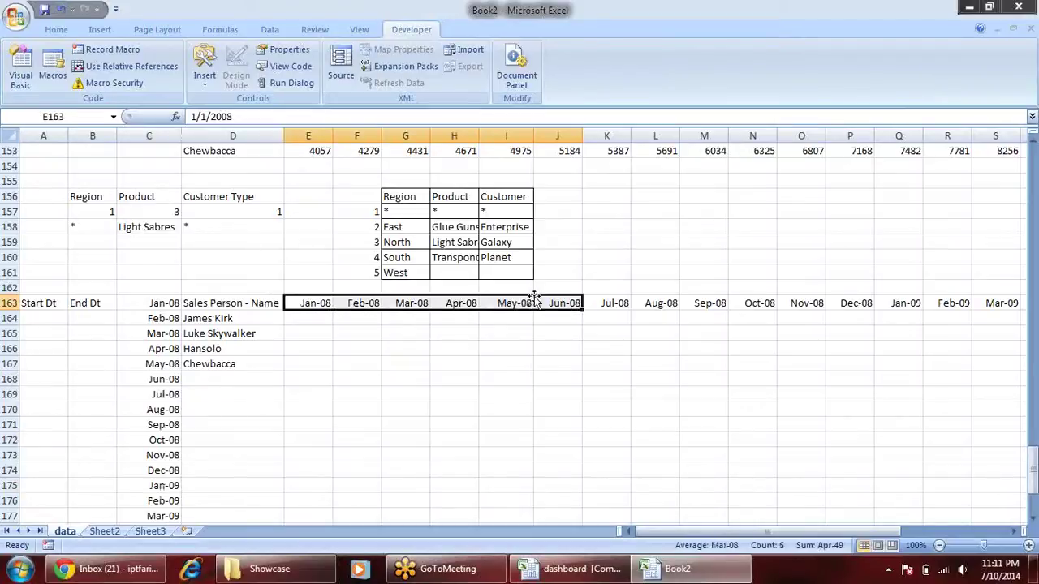
{"action": "left_click", "coordinate": [338, 370]}
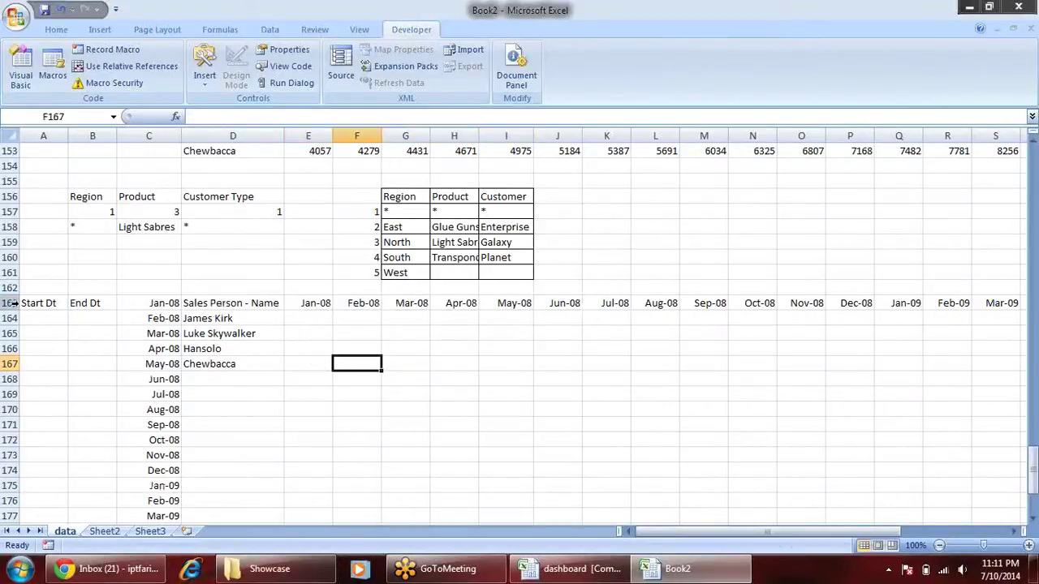
Enter 1 as the start index in A164.
{"action": "left_click", "coordinate": [41, 321]}
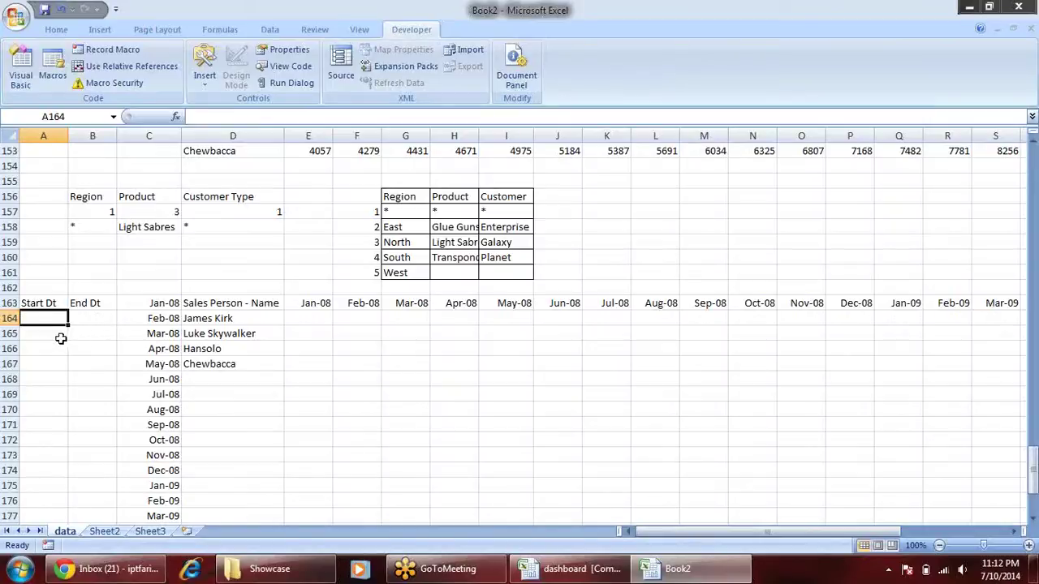
{"action": "type", "text": "1"}
{"action": "left_click", "coordinate": [90, 319]}
Enter end index 2 and build =INDEX($C$163:$C$186,A164) in A165.
{"action": "type", "text": "2"}
{"action": "left_click", "coordinate": [48, 335]}
{"action": "type", "text": "=INDEX("}
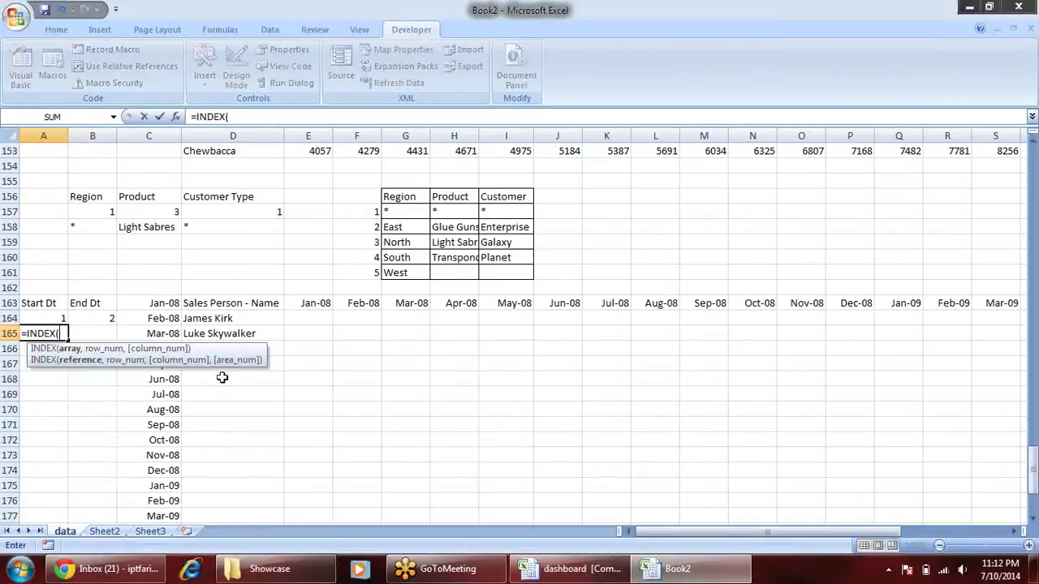
{"action": "left_click", "coordinate": [167, 303]}
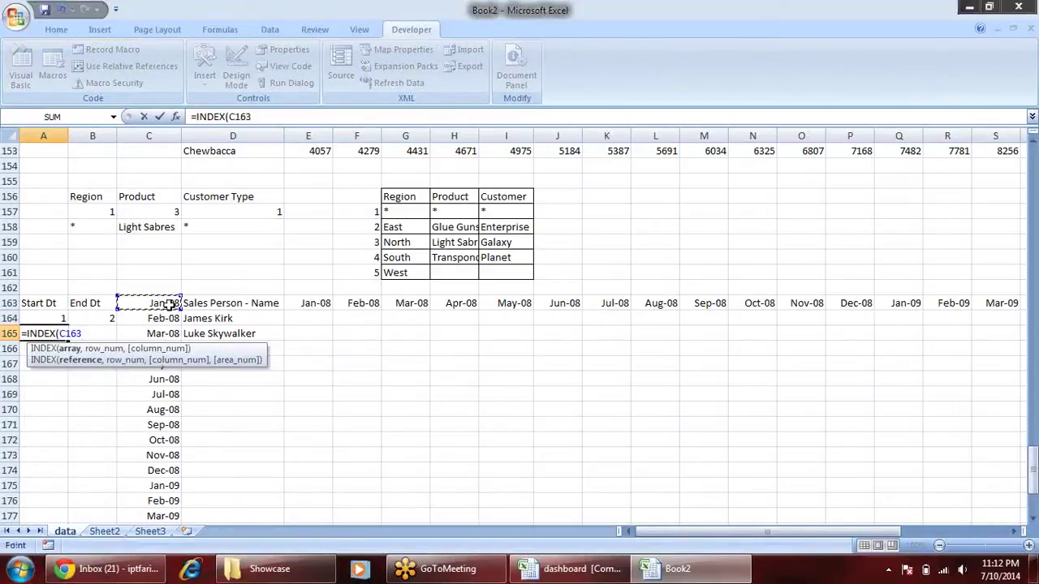
{"action": "key", "text": "ctrl+shift+Down"}
{"action": "key", "text": "F4"}
{"action": "type", "text": ":$C$186,"}
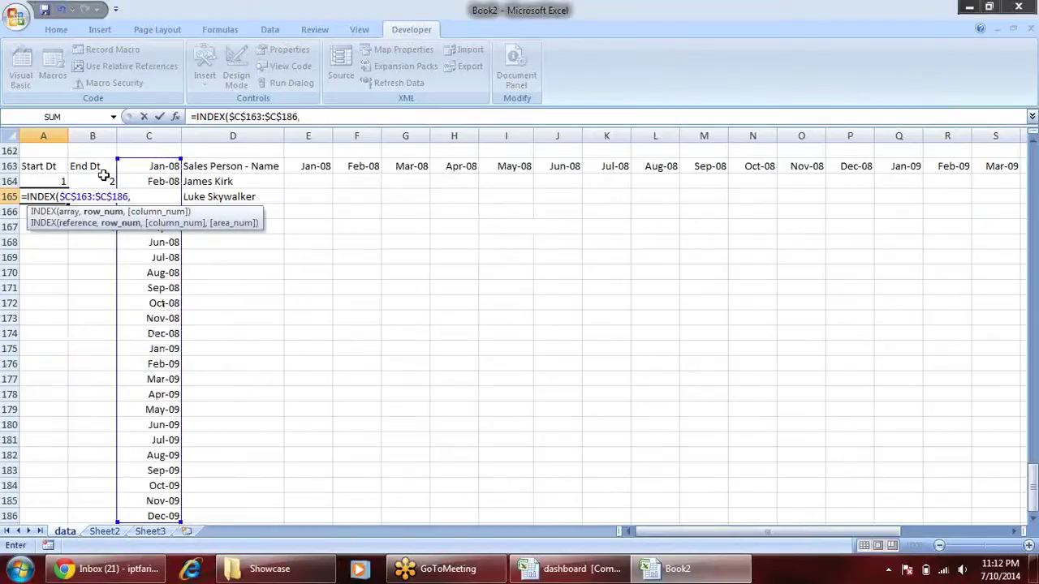
{"action": "left_click", "coordinate": [42, 182]}
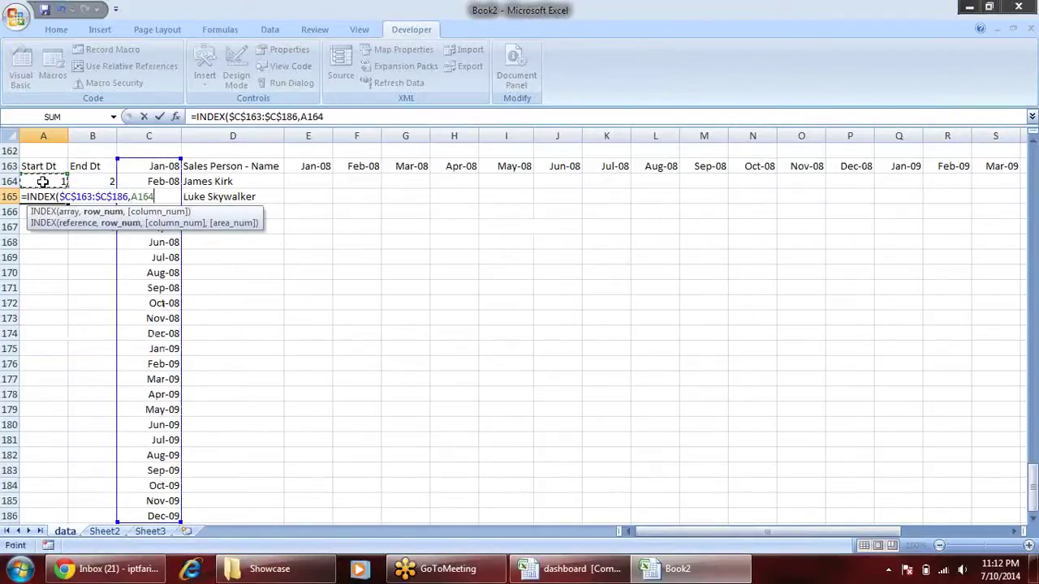
{"action": "key", "text": "Return"}
Fill the INDEX formula into B165, show both results as dates, and open Format Cells.
{"action": "scroll", "coordinate": [138, 206], "scroll_direction": "up", "scroll_amount": 2}
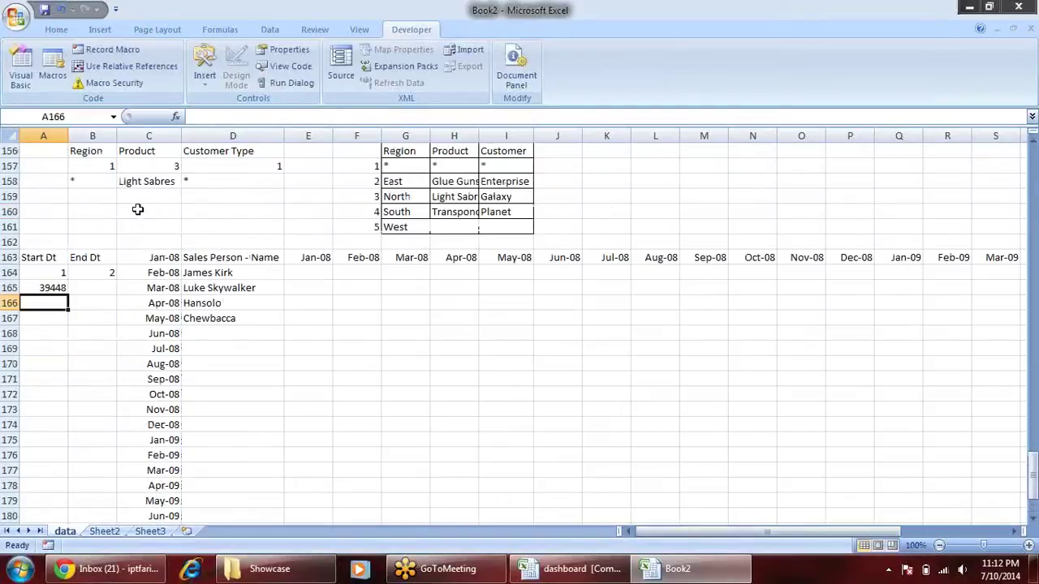
{"action": "left_click", "coordinate": [51, 287]}
{"action": "left_click_drag", "start_coordinate": [68, 295], "coordinate": [107, 301]}
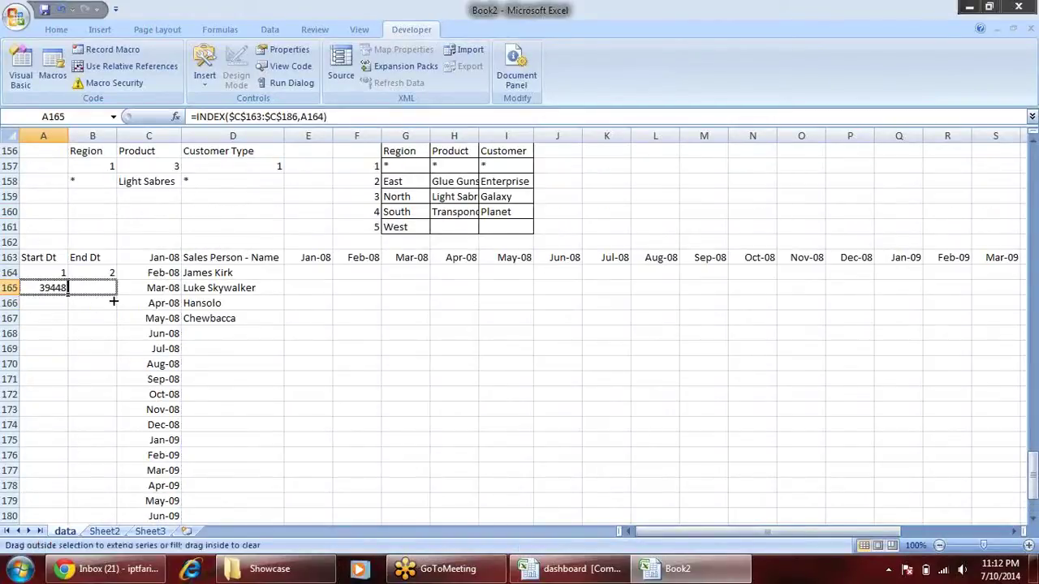
{"action": "key", "text": "ctrl+shift+3"}
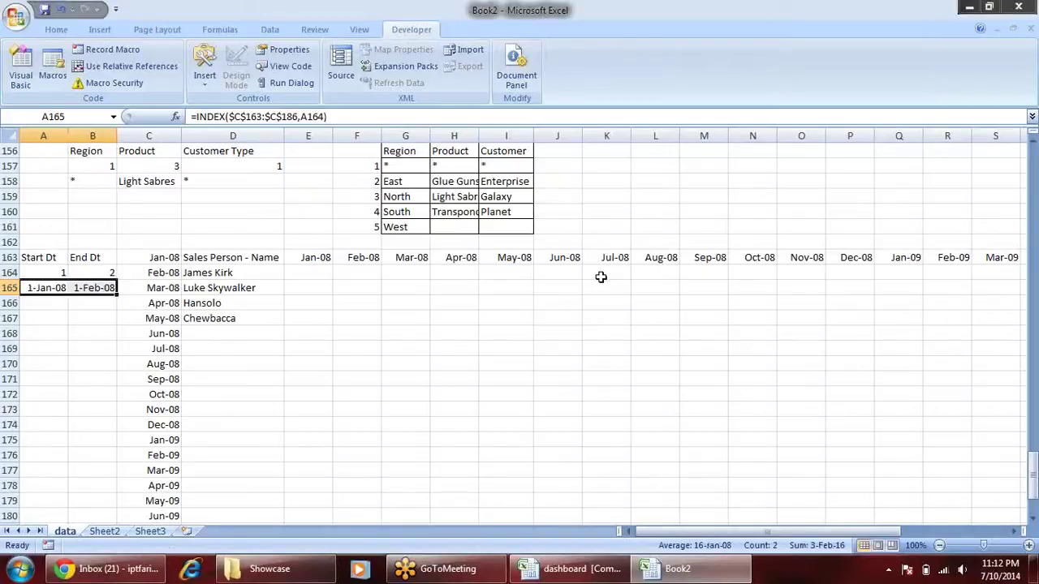
{"action": "key", "text": "ctrl+1"}
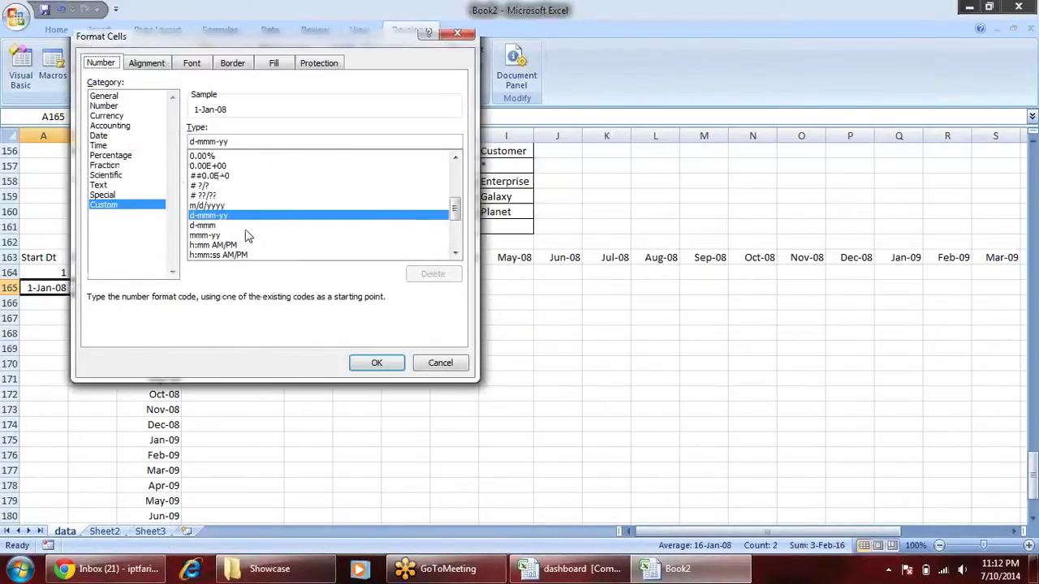
Apply the custom mmm-yy month-year format to the start and end month cells A165:B165.
{"action": "left_click", "coordinate": [217, 236]}
{"action": "left_click", "coordinate": [375, 364]}
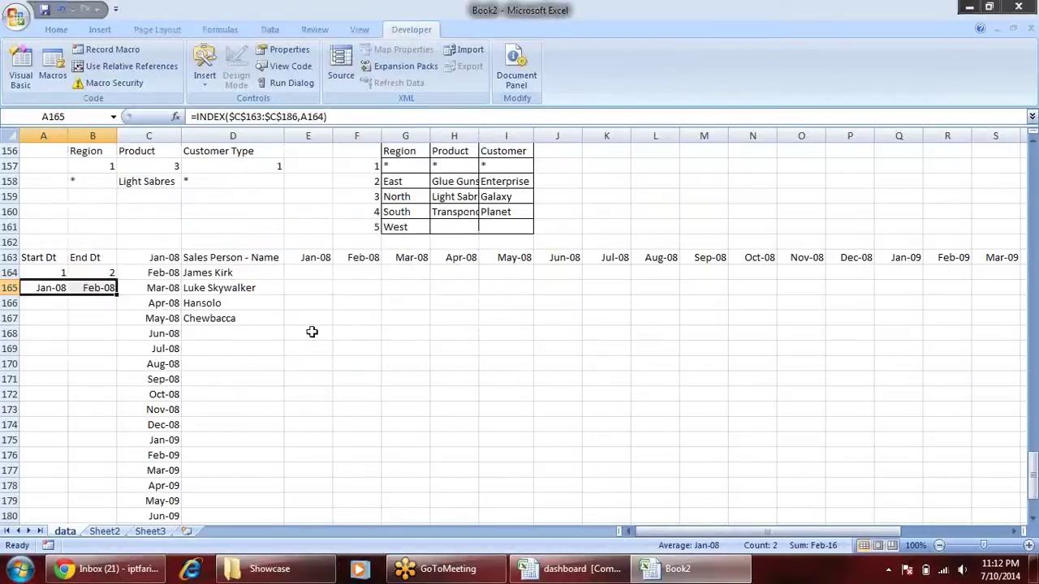
{"action": "left_click", "coordinate": [280, 319]}
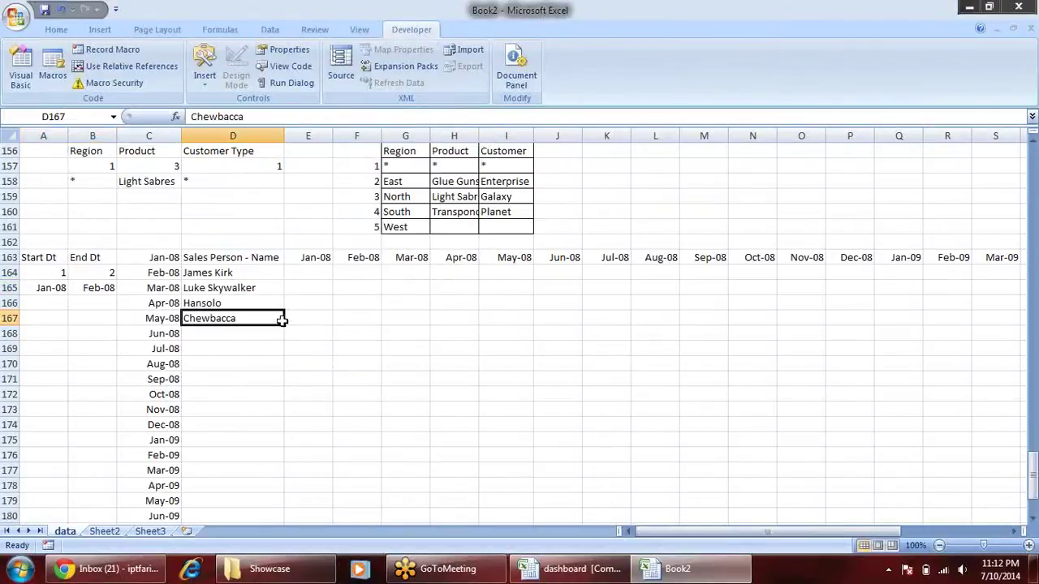
{"action": "left_click", "coordinate": [65, 290]}
{"action": "left_click", "coordinate": [100, 287]}
Test start index values 4 and 6 in A164, then reset it to 1.
{"action": "left_click", "coordinate": [46, 275]}
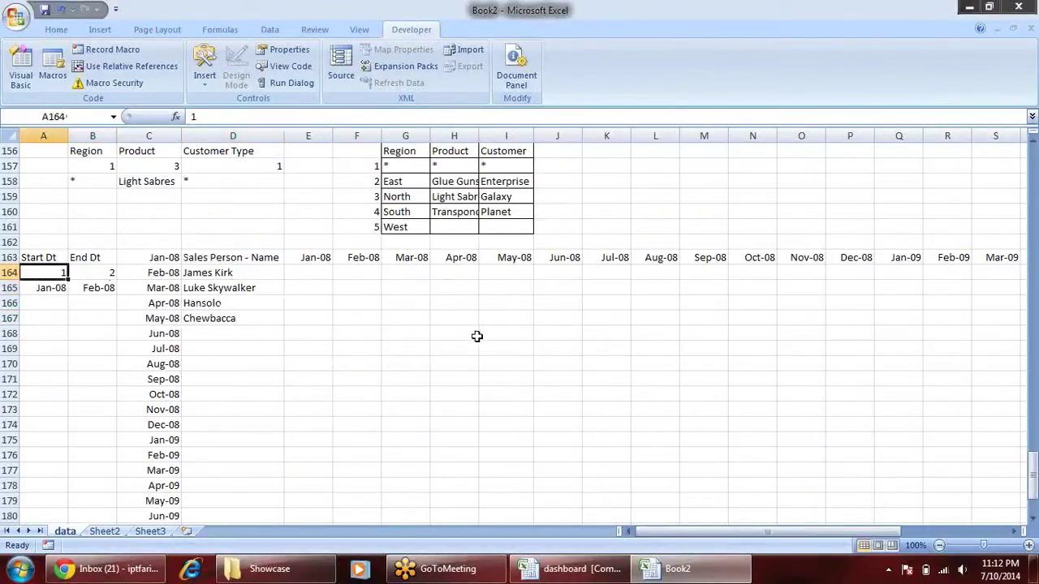
{"action": "type", "text": "4"}
{"action": "key", "text": "ctrl+Return"}
{"action": "type", "text": "6"}
{"action": "key", "text": "Return"}
{"action": "key", "text": "Up"}
{"action": "type", "text": "1"}
{"action": "key", "text": "Return"}
{"action": "key", "text": "Up"}
Set the end index in B164 to 22 so B165 shows Oct-09.
{"action": "key", "text": "Right"}
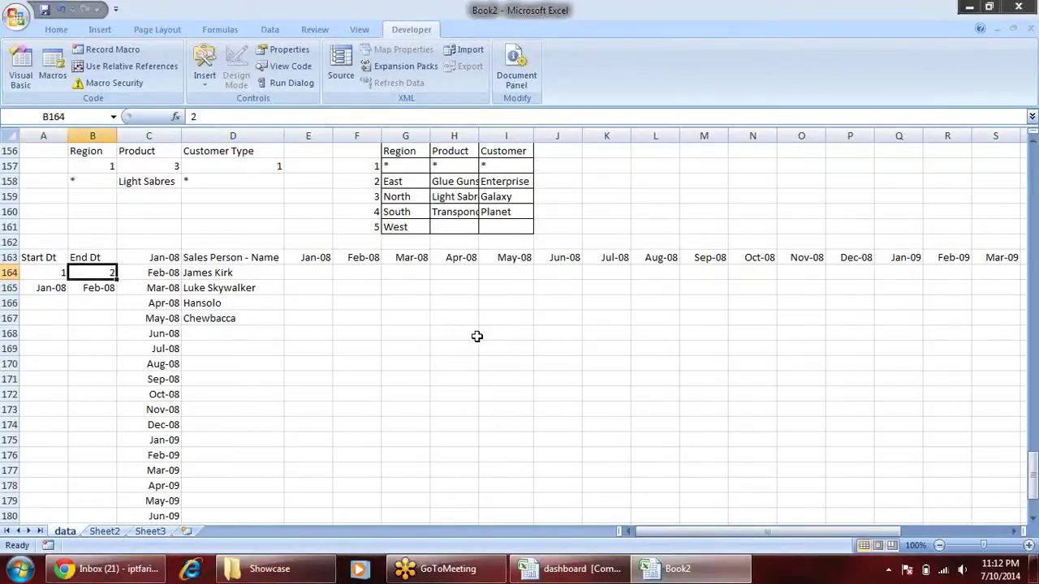
{"action": "type", "text": "22"}
{"action": "key", "text": "Return"}
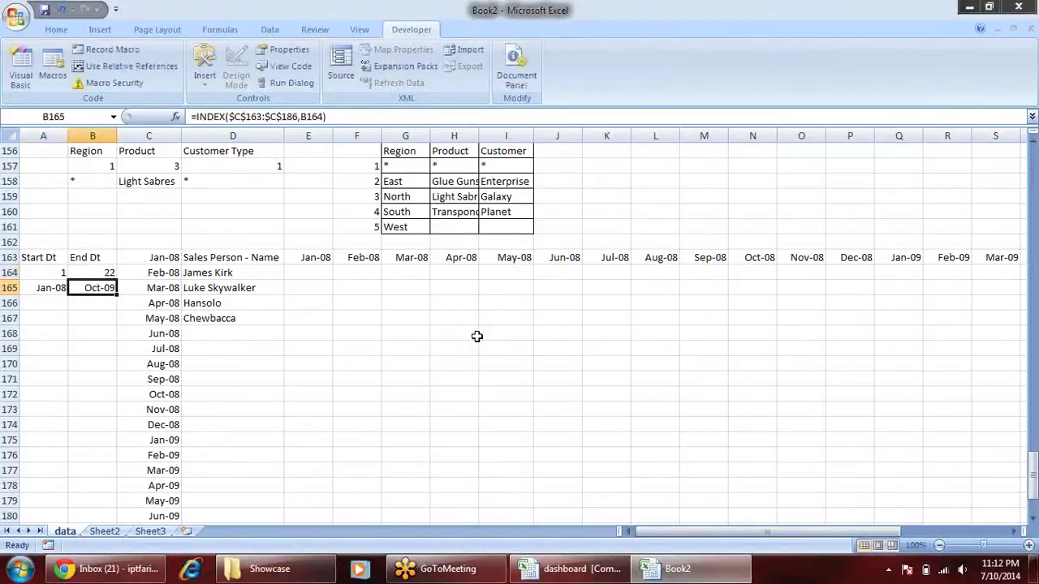
{"action": "key", "text": "Up"}
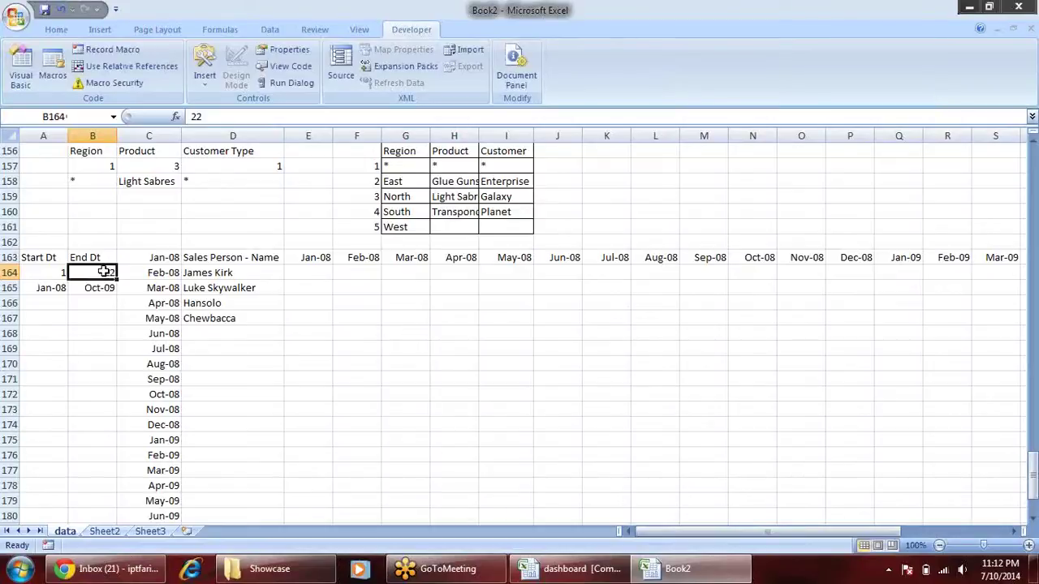
{"action": "left_click", "coordinate": [64, 288]}
{"action": "left_click", "coordinate": [89, 288]}
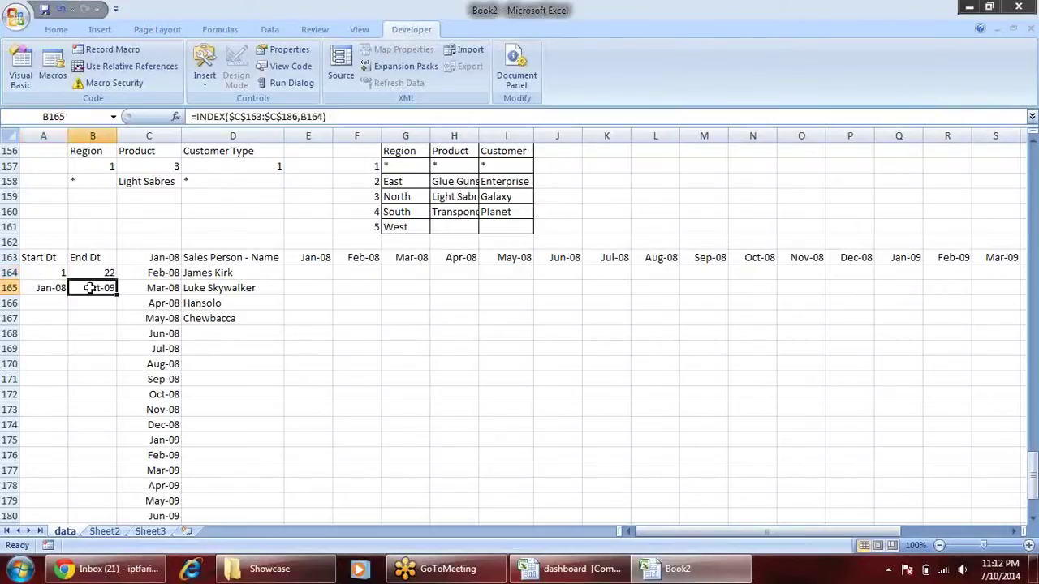
{"action": "left_click", "coordinate": [382, 261]}
{"action": "left_click", "coordinate": [319, 260]}
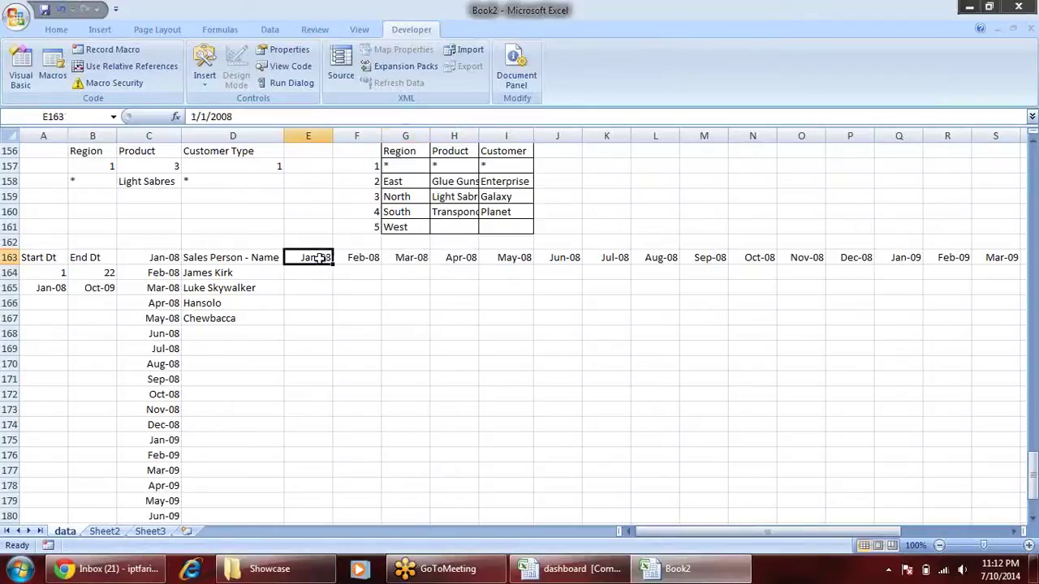
Link the first month header E163 to the start month with =A165.
{"action": "type", "text": "="}
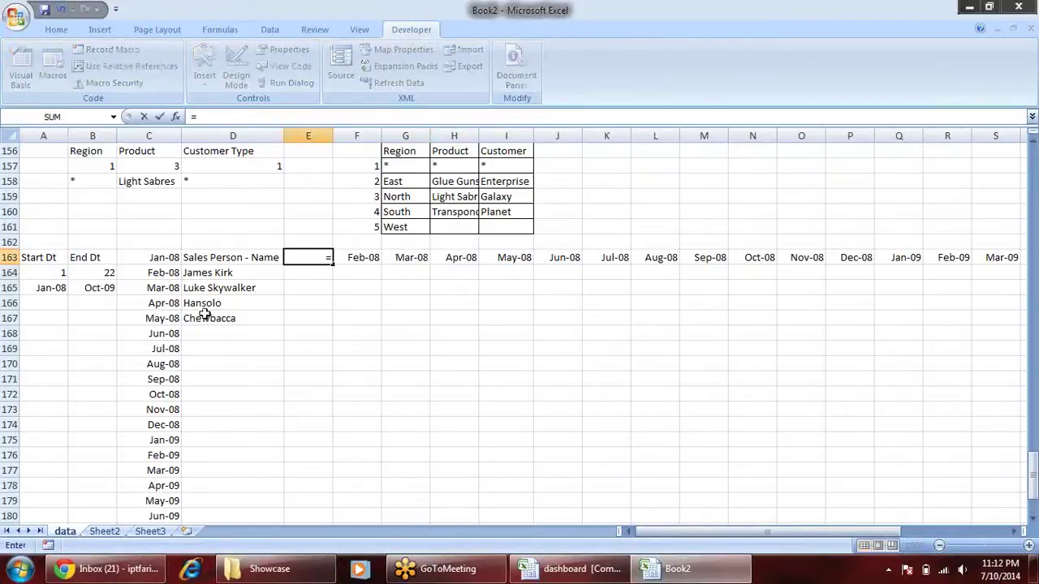
{"action": "left_click", "coordinate": [43, 288]}
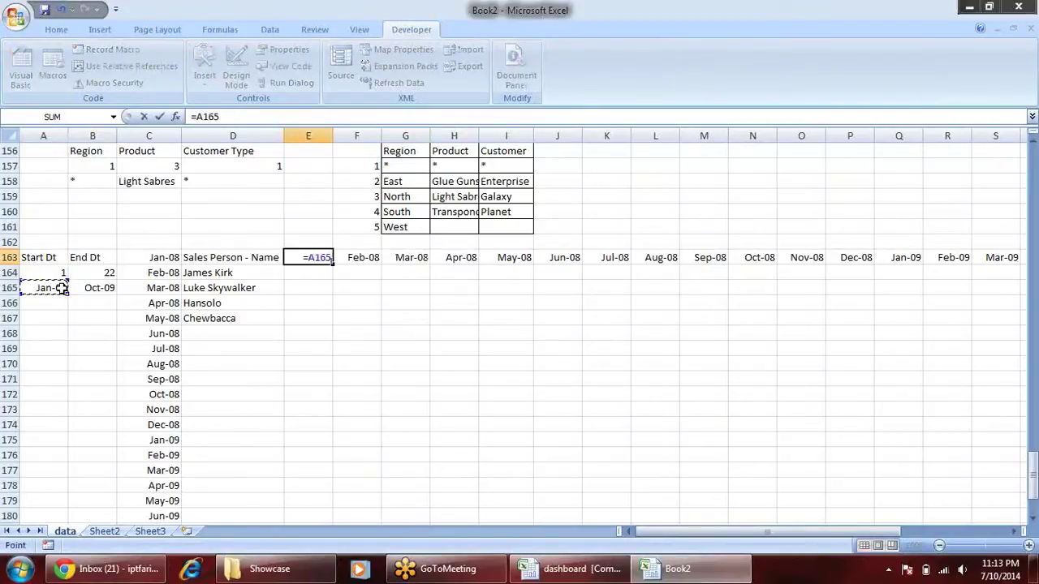
{"action": "key", "text": "Return"}
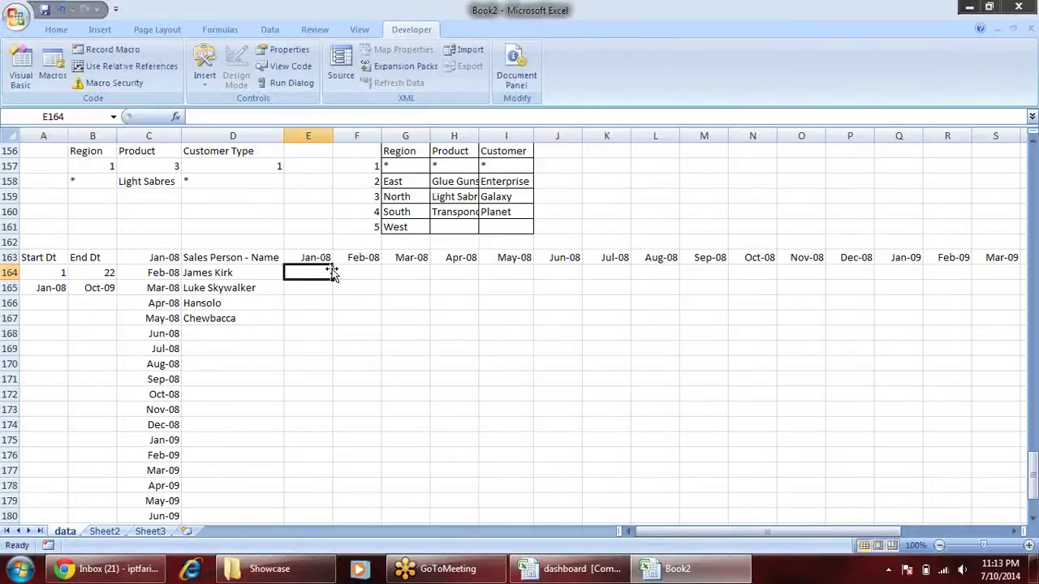
{"action": "left_click", "coordinate": [325, 256]}
Test start index values 5 and 6 in A164, then restore it to 1.
{"action": "left_click", "coordinate": [58, 271]}
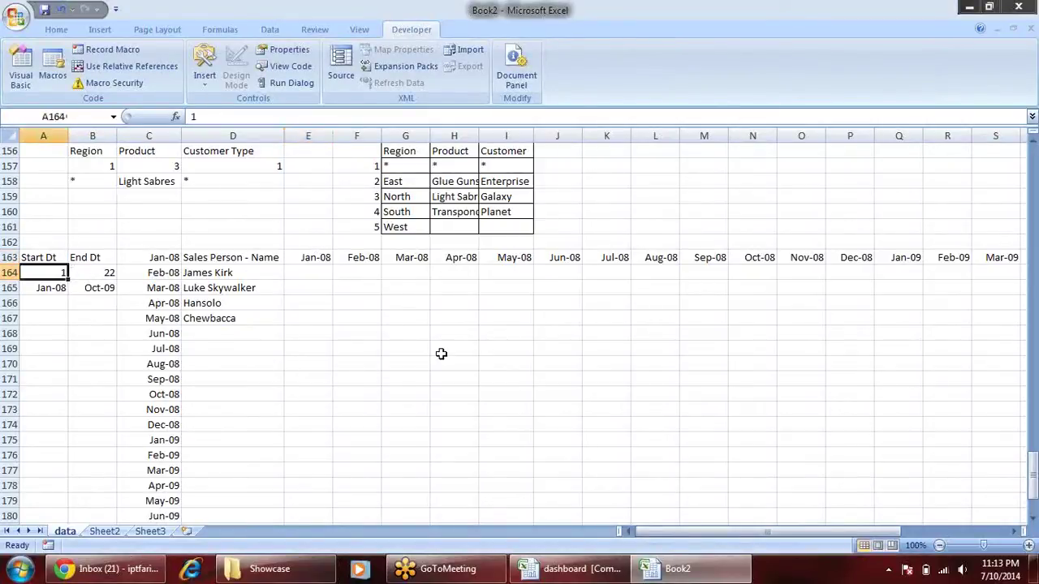
{"action": "type", "text": "5"}
{"action": "key", "text": "Return"}
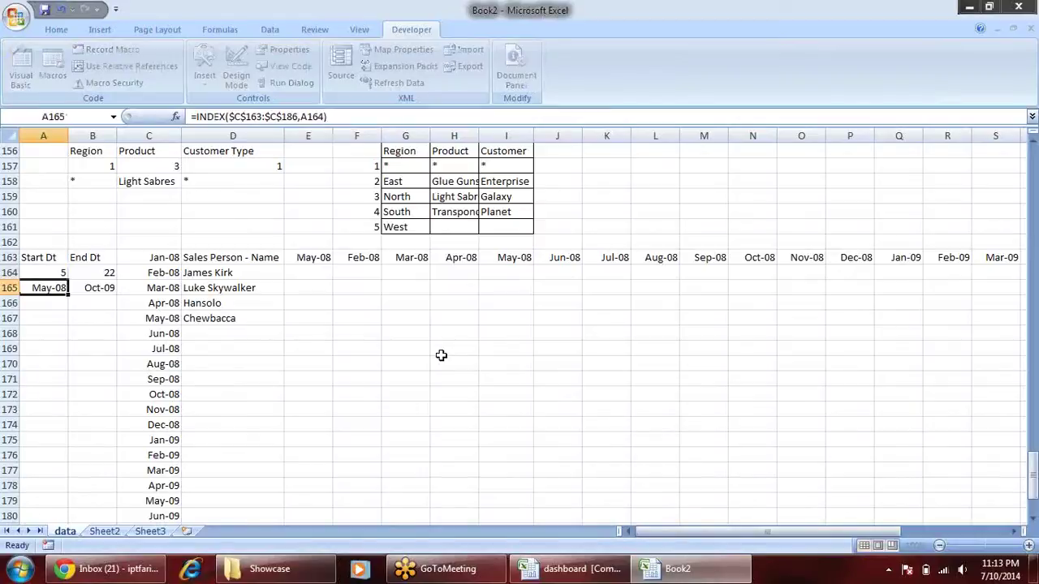
{"action": "key", "text": "Up"}
{"action": "type", "text": "6"}
{"action": "key", "text": "Return"}
{"action": "key", "text": "Up"}
{"action": "type", "text": "1"}
{"action": "key", "text": "Return"}
{"action": "key", "text": "Up"}
{"action": "key", "text": "Right"}
{"action": "key", "text": "Right"}
{"action": "key", "text": "Right"}
{"action": "key", "text": "Right"}
{"action": "key", "text": "Right"}
{"action": "key", "text": "Up"}
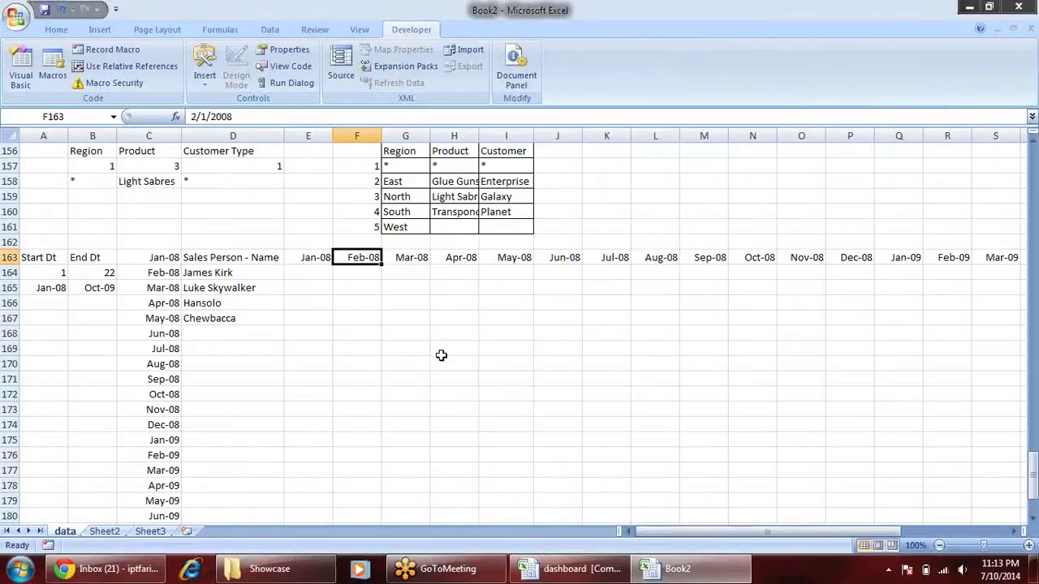
Enter =EDATE(E163,1) in F163 and fill the month headers through P163.
{"action": "type", "text": "=ed"}
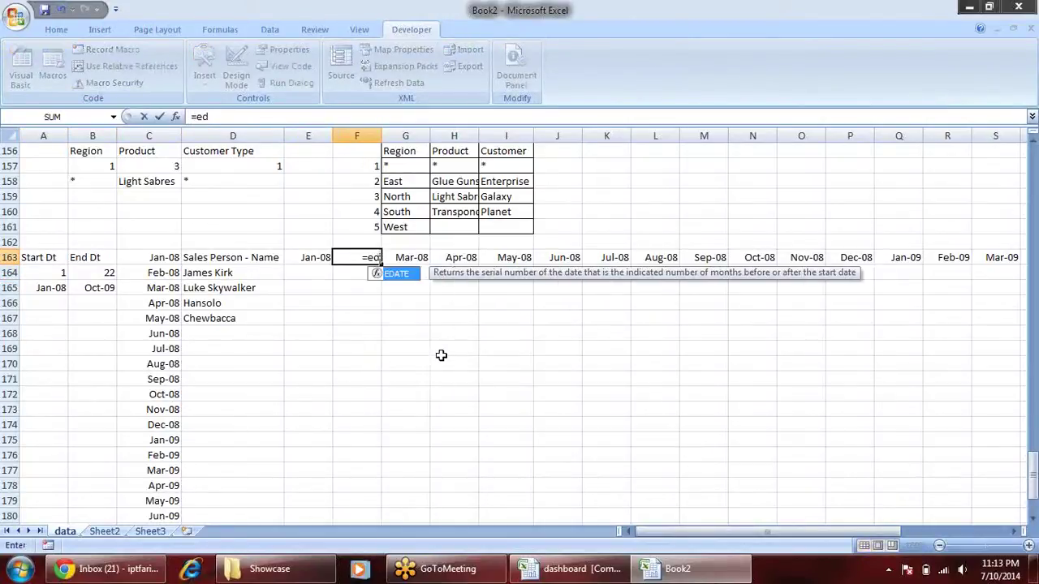
{"action": "key", "text": "Tab"}
{"action": "key", "text": "Left"}
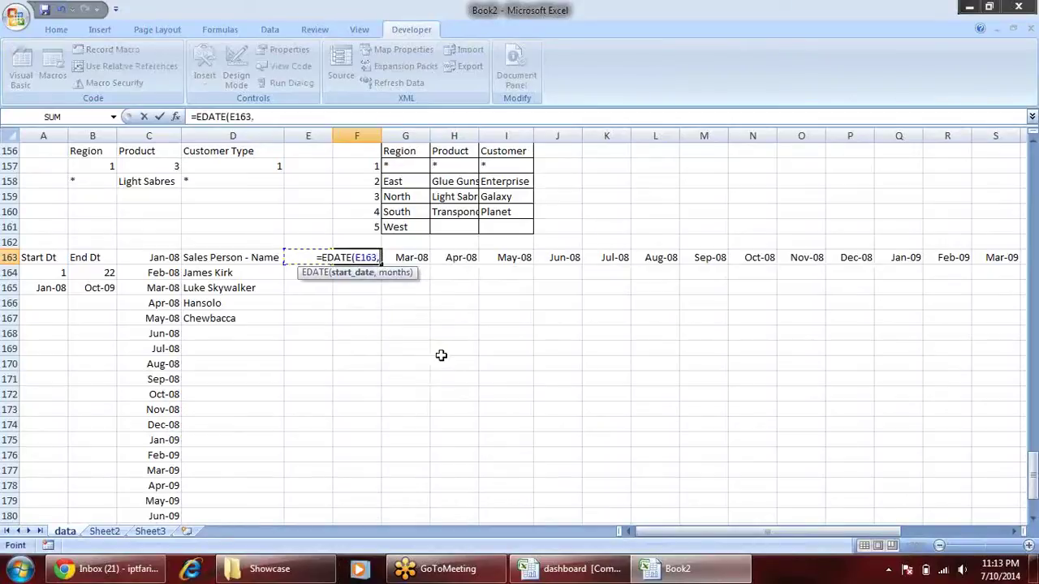
{"action": "type", "text": ",1"}
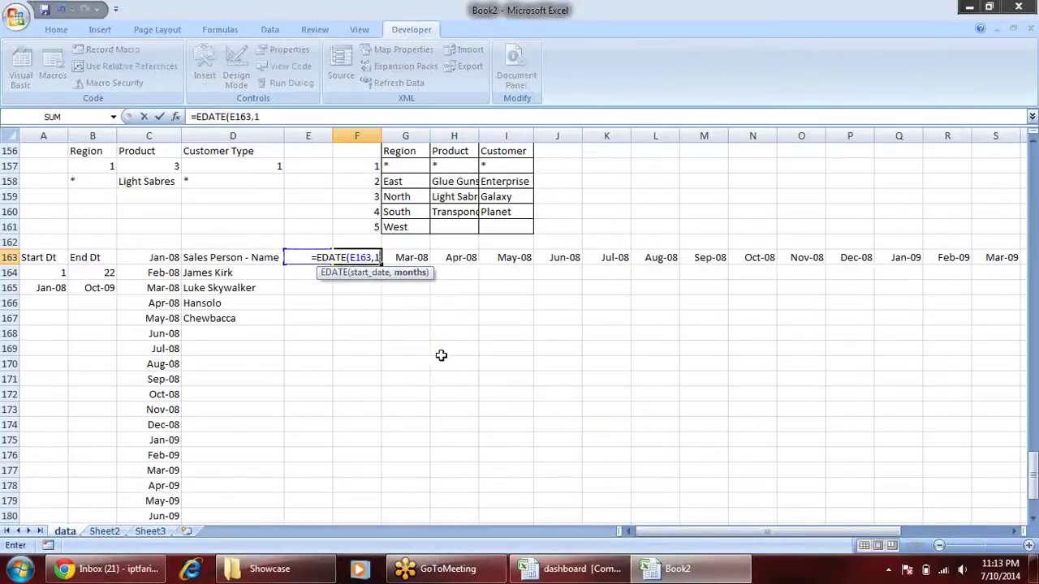
{"action": "key", "text": "Return"}
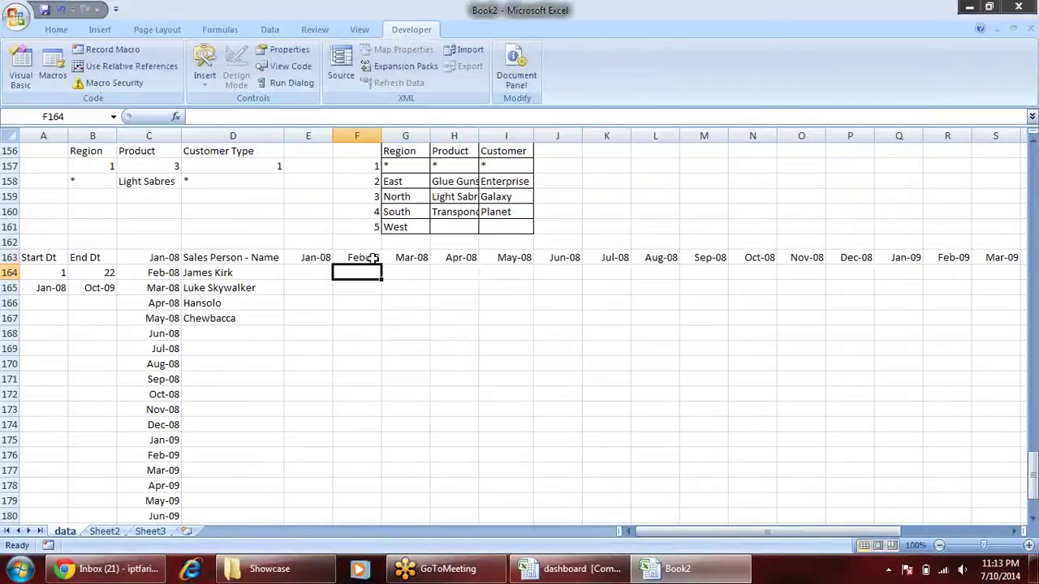
{"action": "left_click", "coordinate": [371, 258]}
{"action": "left_click_drag", "start_coordinate": [383, 264], "coordinate": [873, 264]}
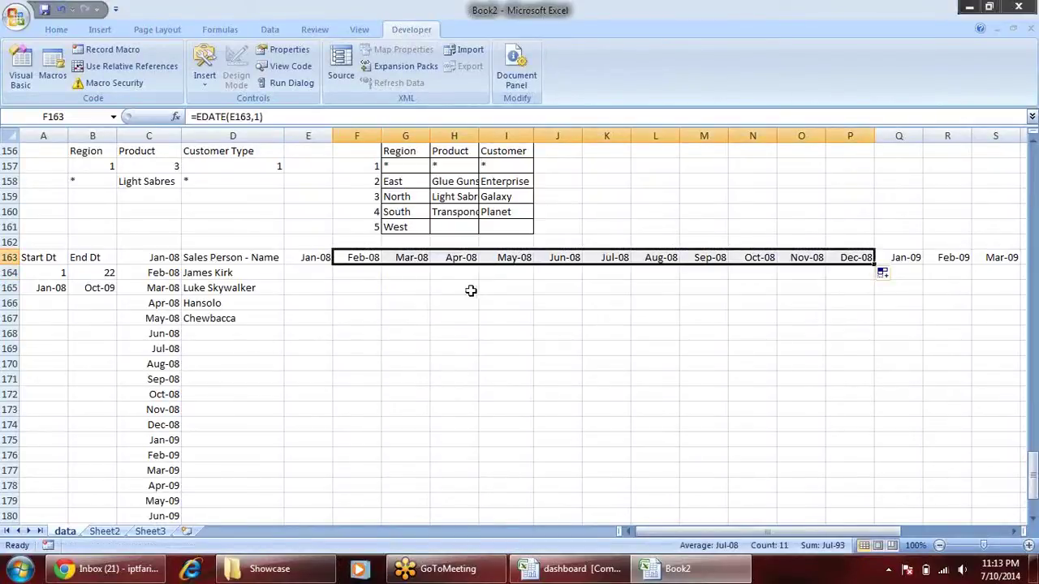
{"action": "left_click", "coordinate": [431, 301]}
{"action": "left_click", "coordinate": [372, 260]}
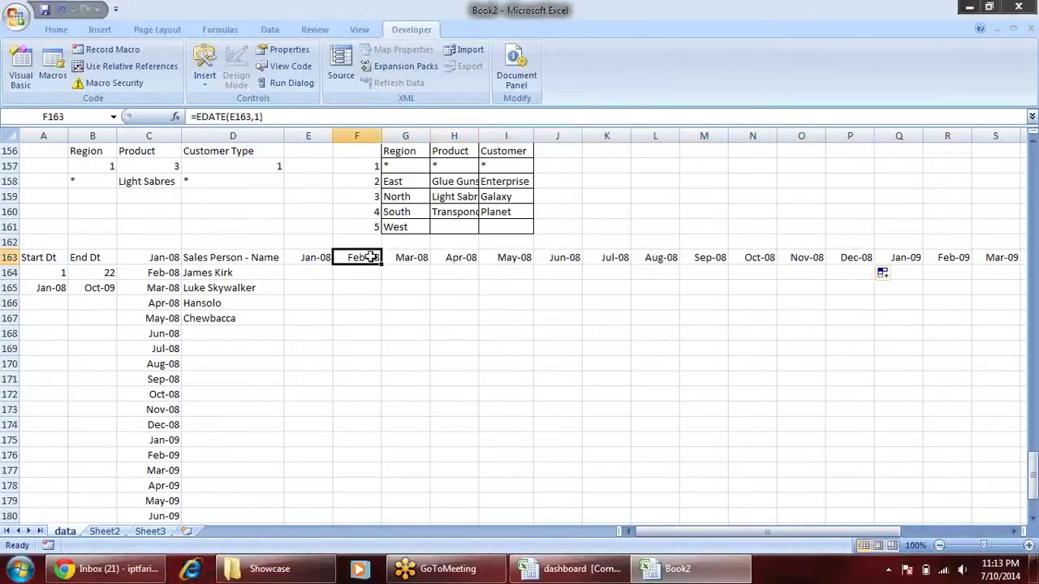
Set the start index to 3 and check the shifted month headers and end month.
{"action": "left_click", "coordinate": [65, 272]}
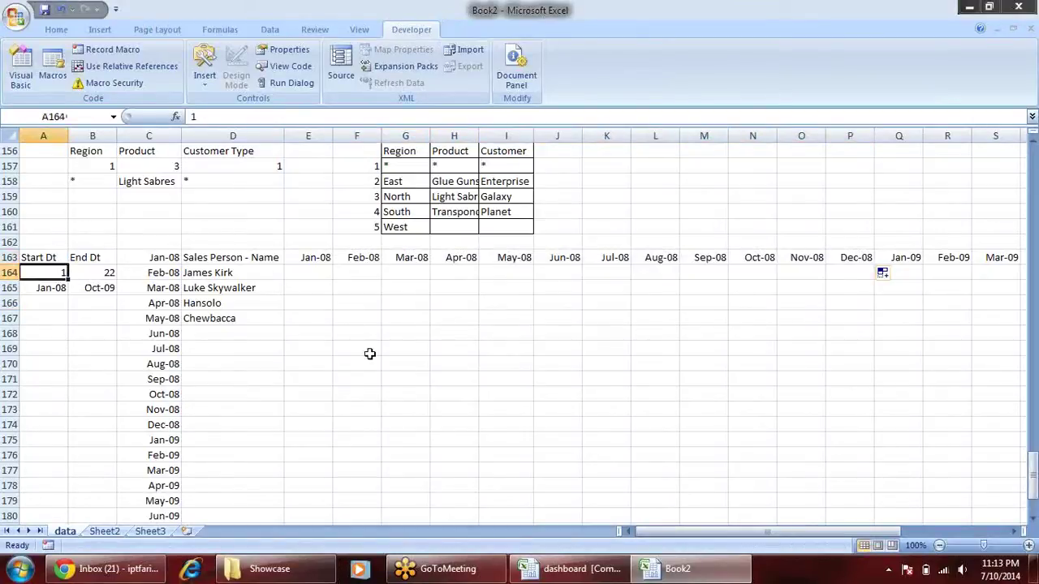
{"action": "type", "text": "3"}
{"action": "key", "text": "Return"}
{"action": "left_click_drag", "start_coordinate": [336, 258], "coordinate": [557, 257]}
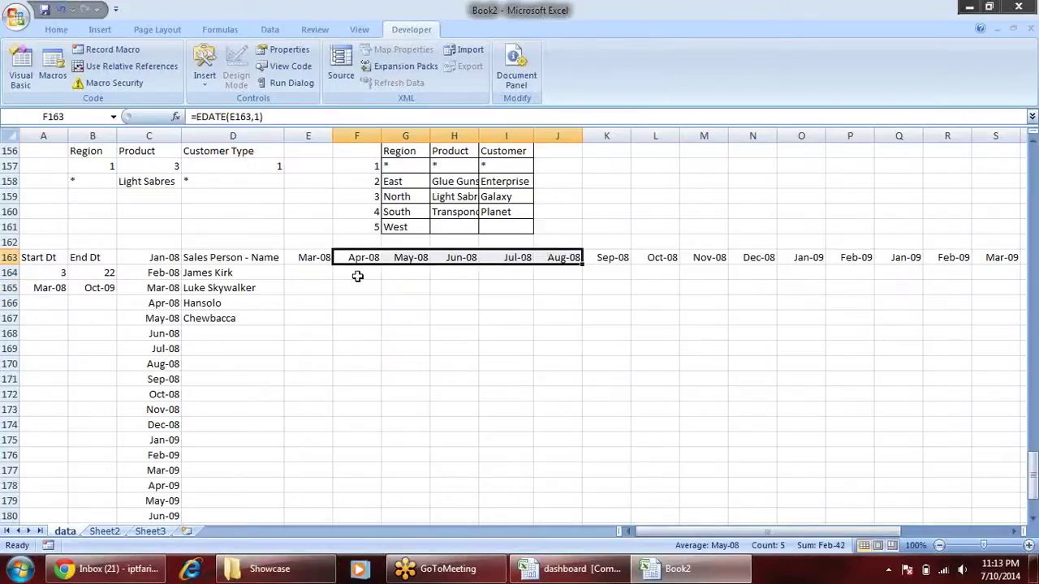
{"action": "left_click", "coordinate": [313, 257]}
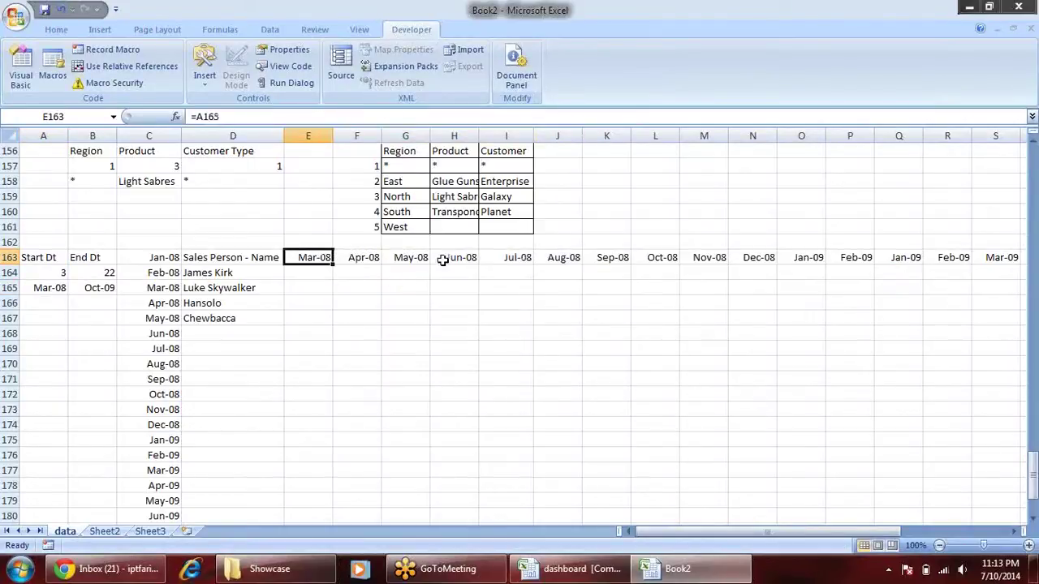
{"action": "left_click", "coordinate": [87, 290]}
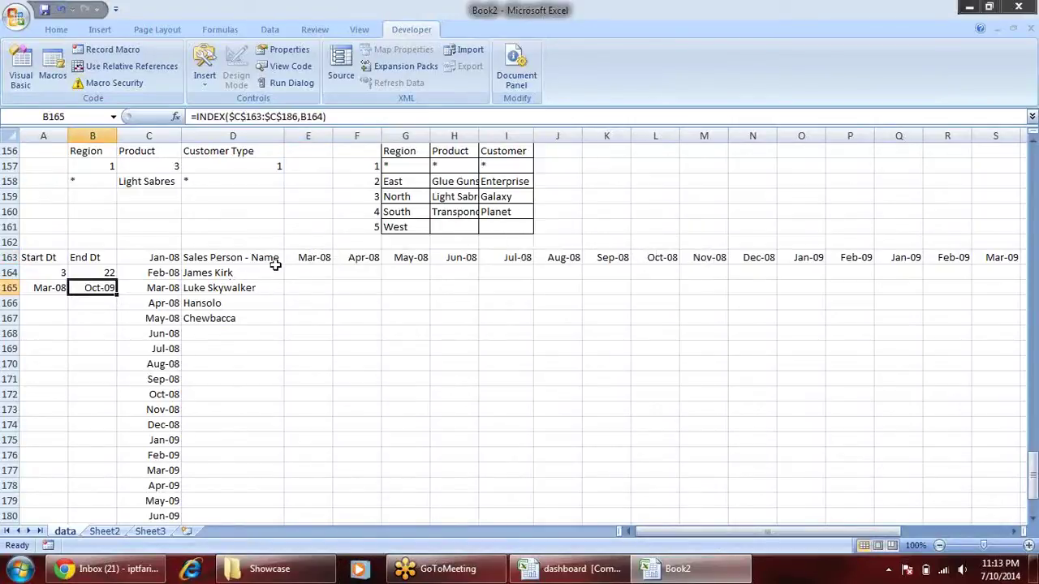
{"action": "left_click", "coordinate": [302, 255]}
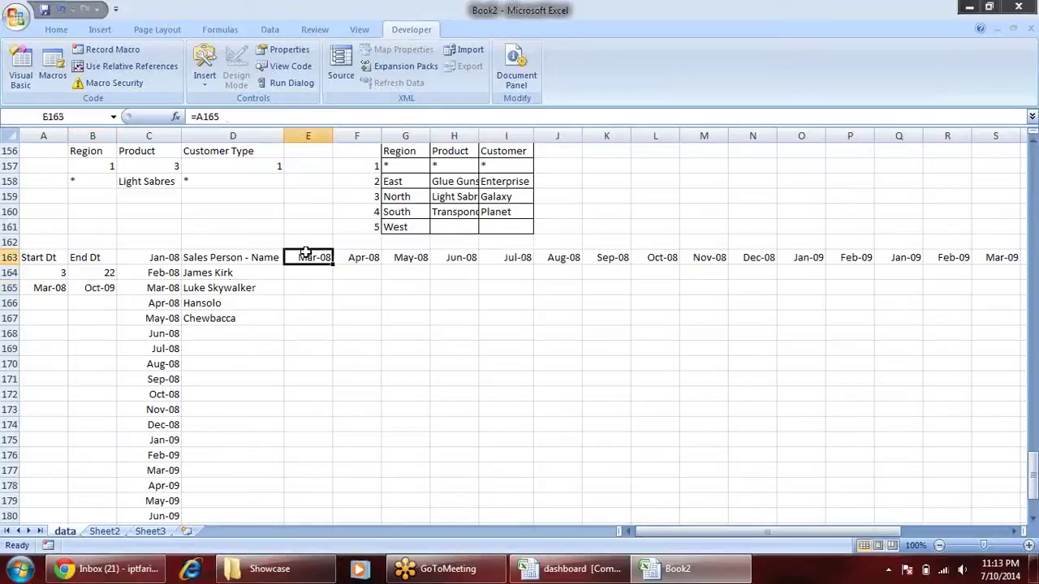
{"action": "left_click", "coordinate": [357, 257]}
Rewrite F163 as =IF(EDATE(E163,1)<=B165,EDATE(E163,1),"").
{"action": "left_click", "coordinate": [223, 118]}
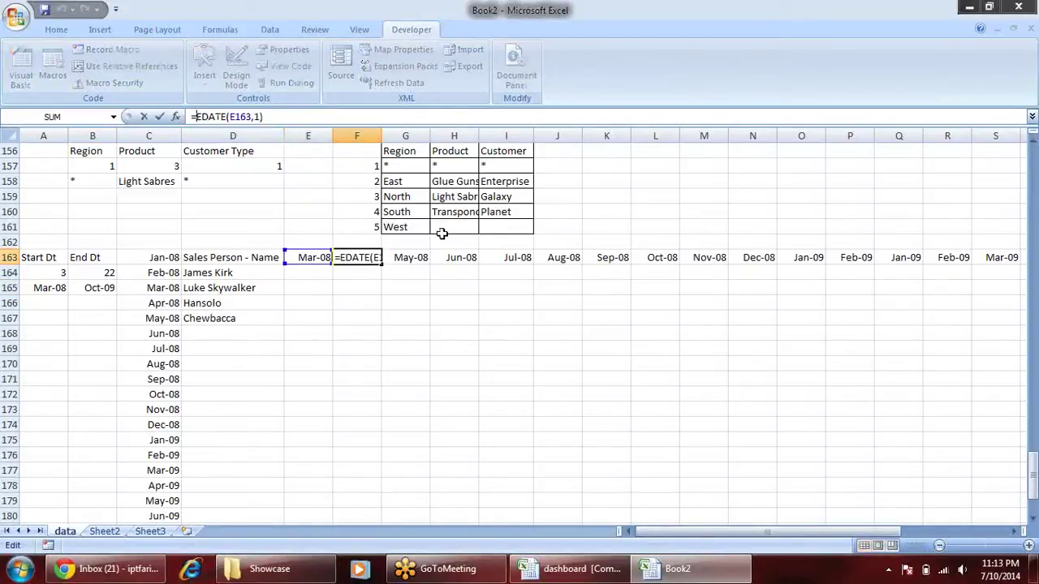
{"action": "type", "text": "IF("}
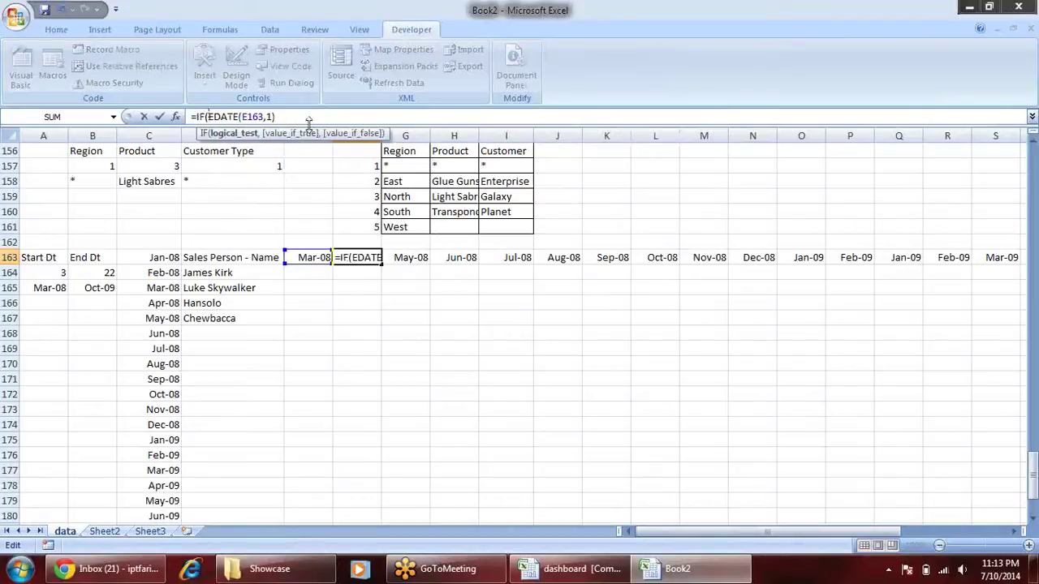
{"action": "left_click_drag", "start_coordinate": [275, 117], "coordinate": [208, 118]}
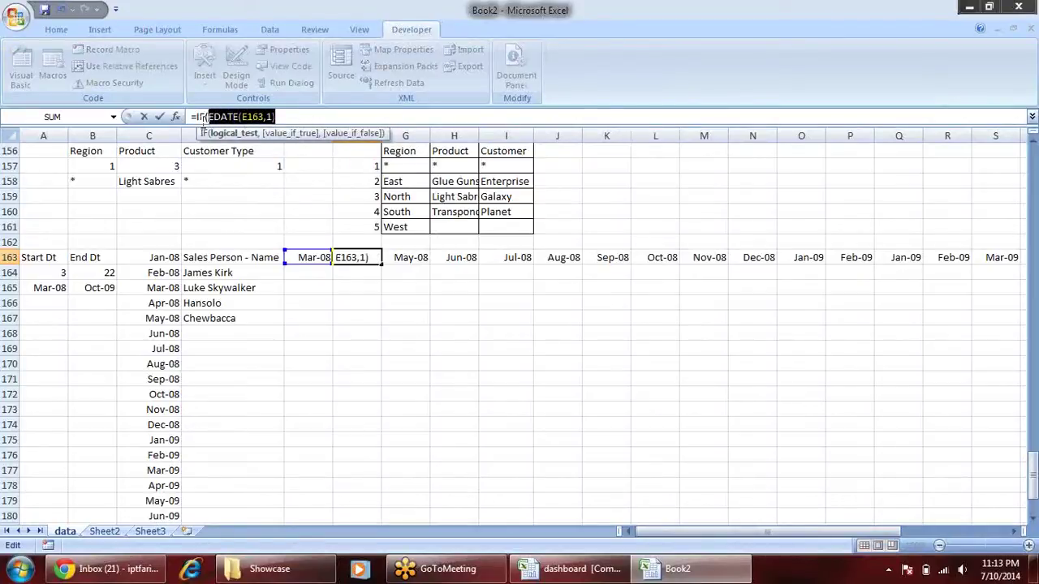
{"action": "left_click", "coordinate": [290, 116]}
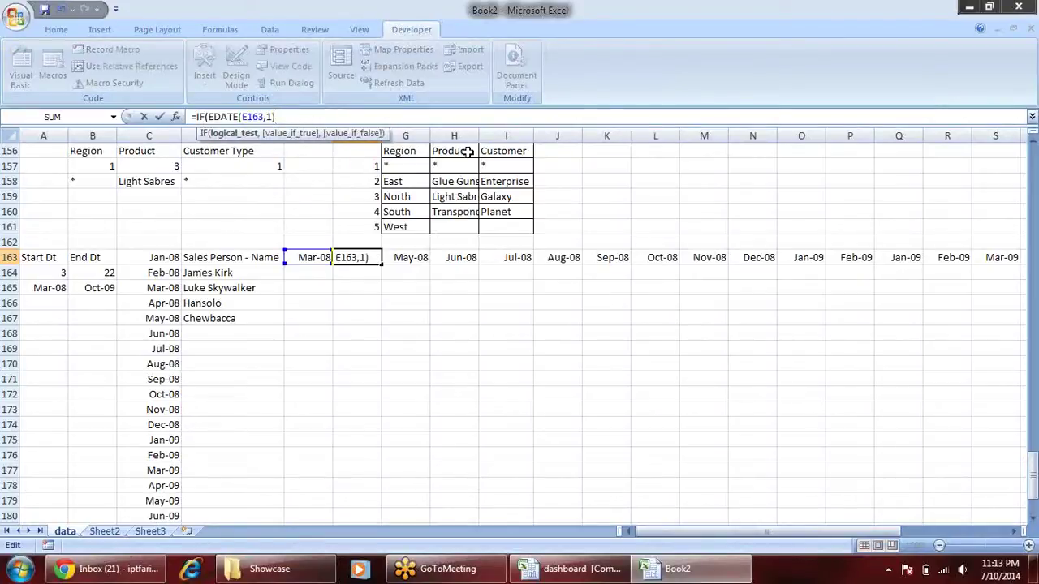
{"action": "type", "text": "<="}
{"action": "left_click", "coordinate": [99, 285]}
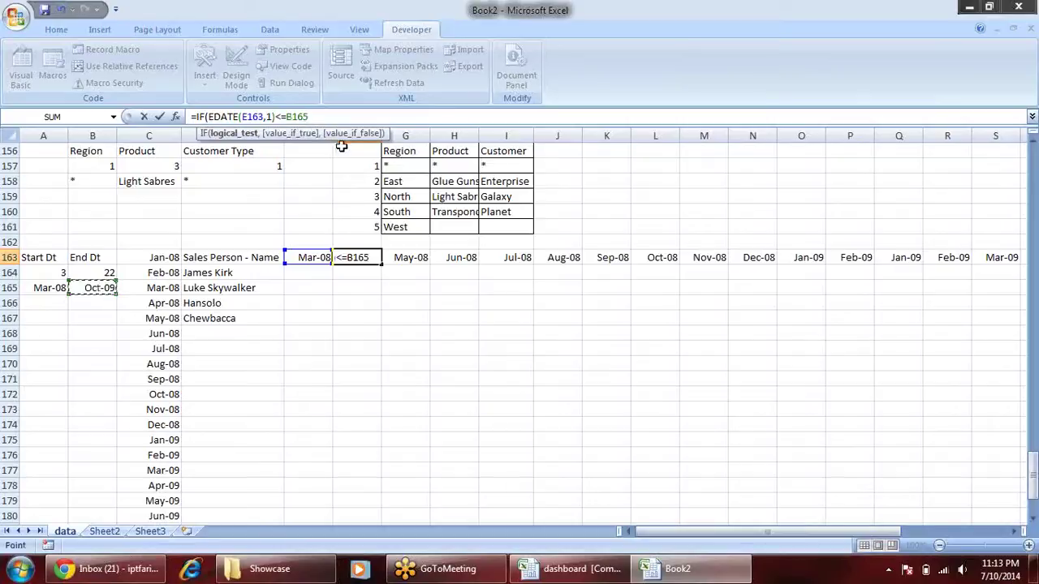
{"action": "type", "text": ","}
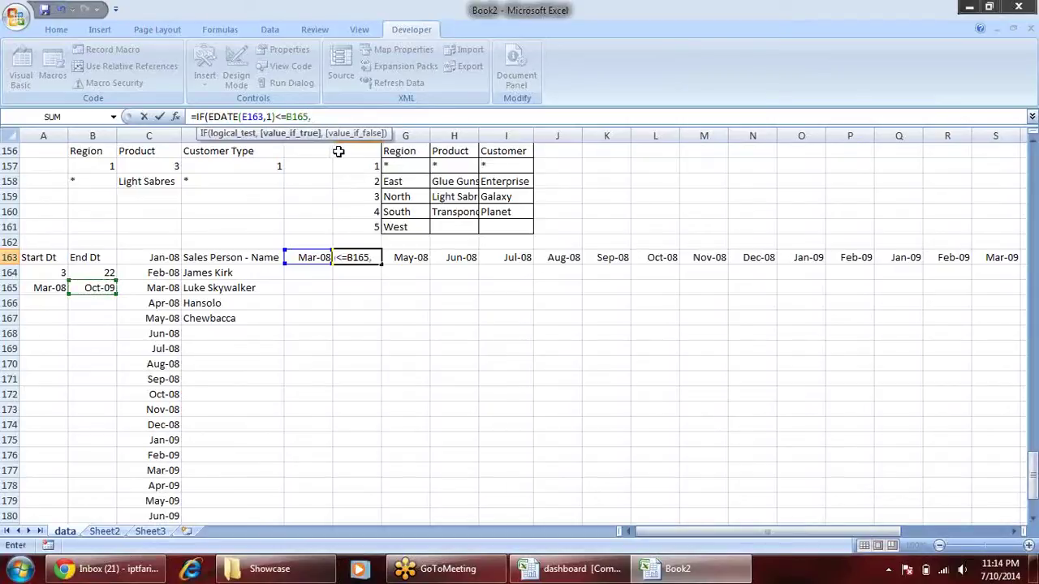
{"action": "type", "text": "EDATE(E163,1)"}
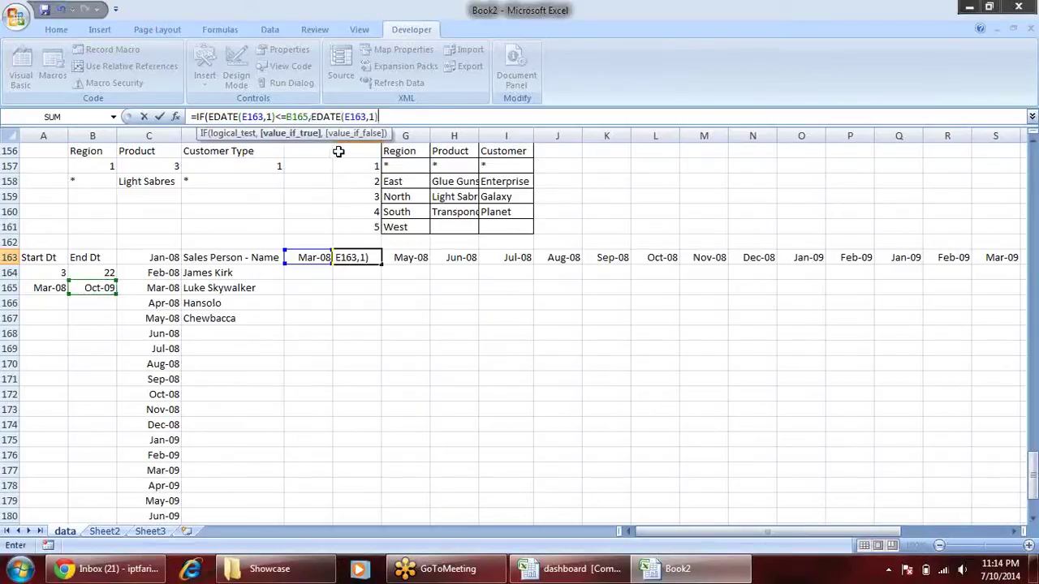
{"action": "type", "text": ","}
{"action": "type", "text": ")"}
{"action": "key", "text": "Return"}
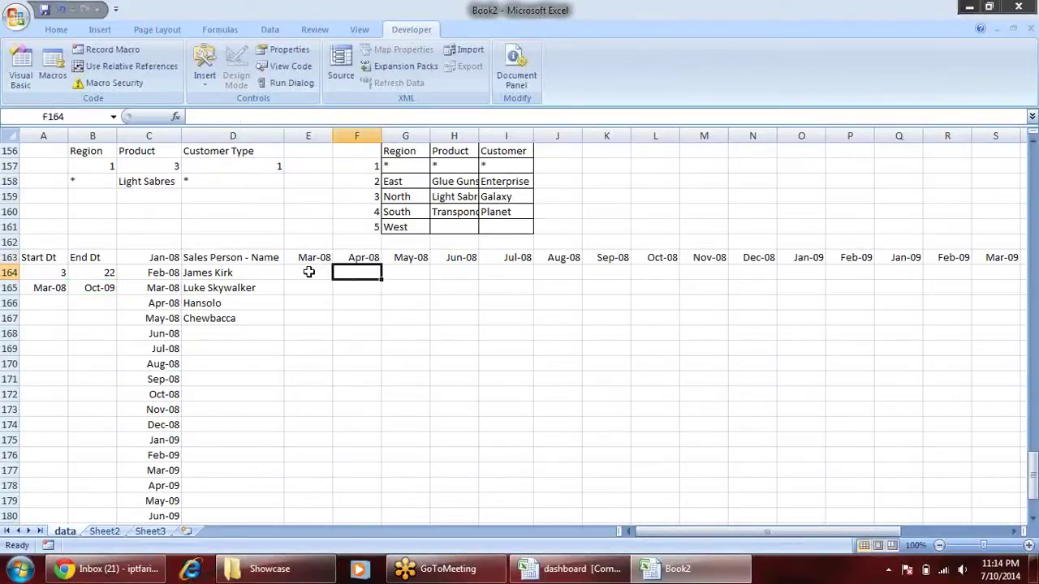
{"action": "left_click", "coordinate": [309, 257]}
{"action": "left_click", "coordinate": [357, 257]}
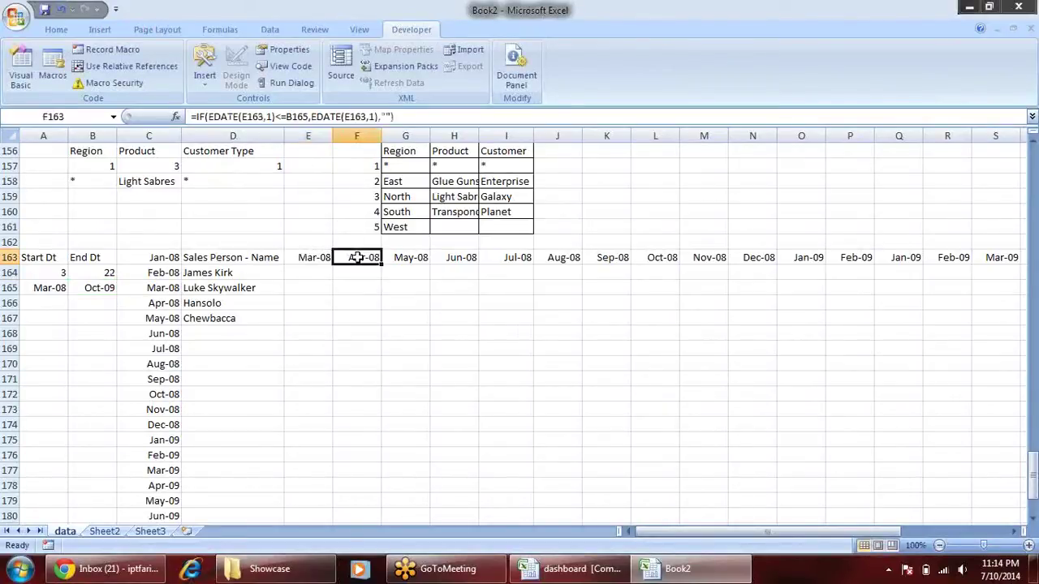
Make F163's references absolute as $E$163 and $B$165.
{"action": "left_click", "coordinate": [355, 118]}
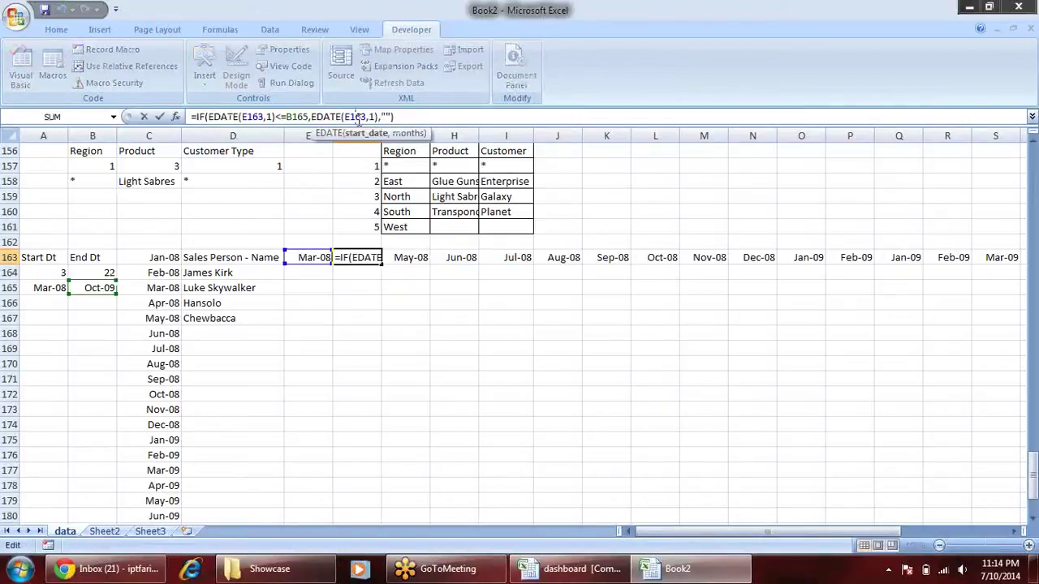
{"action": "key", "text": "F4"}
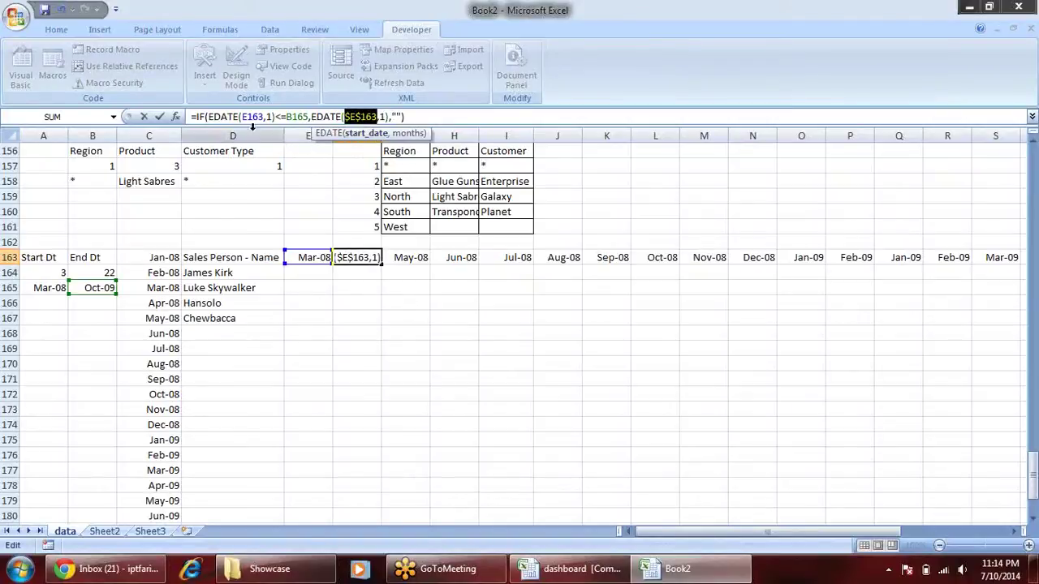
{"action": "left_click", "coordinate": [254, 117]}
{"action": "key", "text": "F4"}
{"action": "left_click", "coordinate": [305, 117]}
{"action": "key", "text": "F4"}
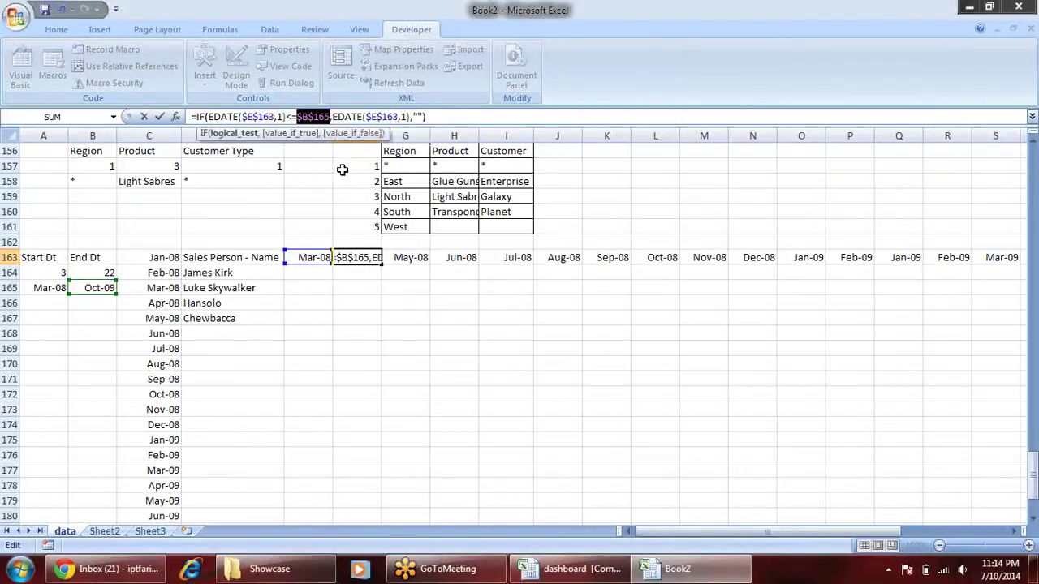
{"action": "key", "text": "Return"}
{"action": "left_click", "coordinate": [304, 260]}
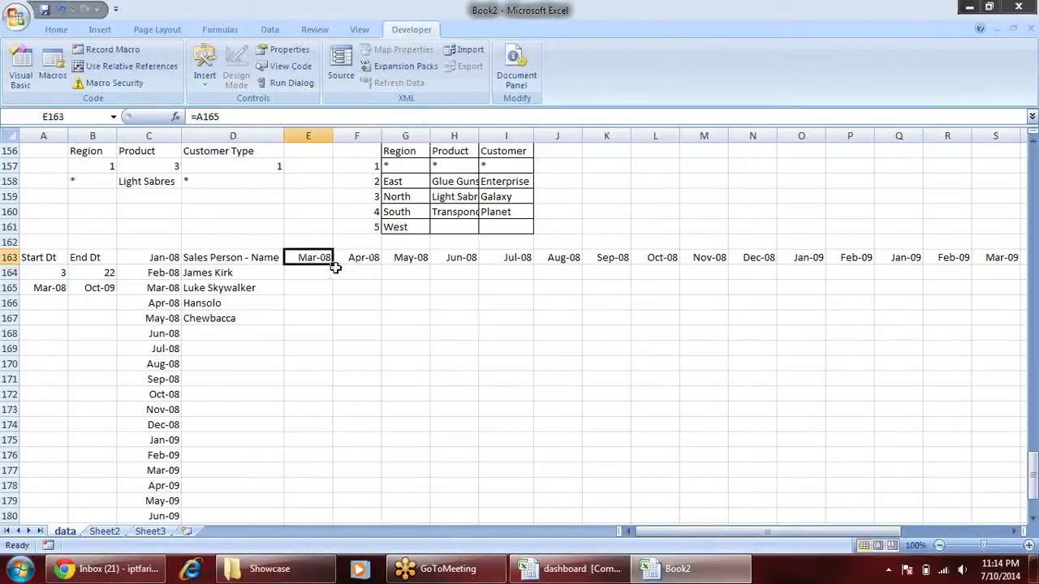
Fill E163's month across row 163, inspect the copies, and revert.
{"action": "left_click_drag", "start_coordinate": [332, 267], "coordinate": [927, 258]}
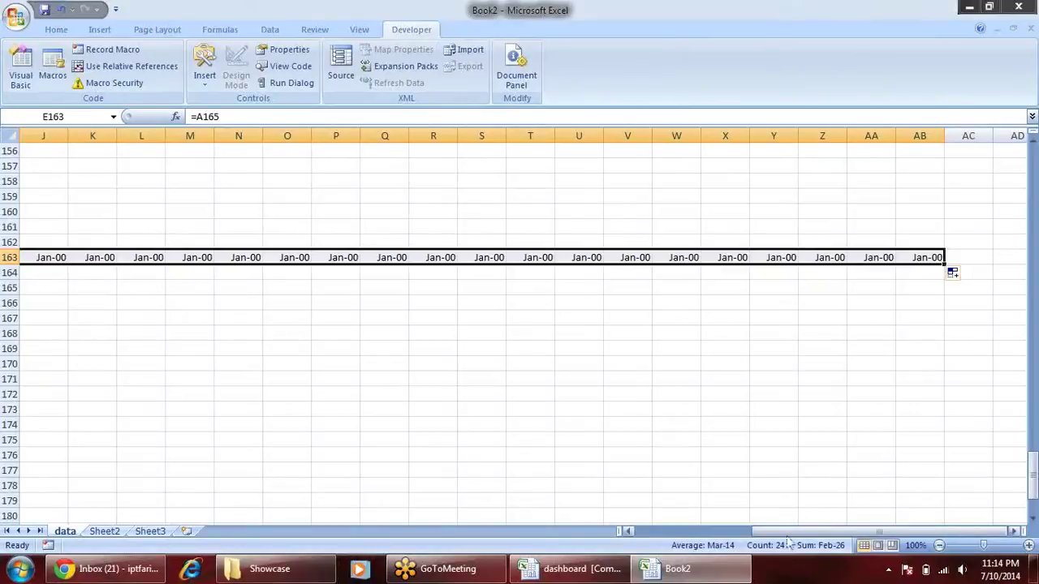
{"action": "left_click_drag", "start_coordinate": [796, 530], "coordinate": [670, 539]}
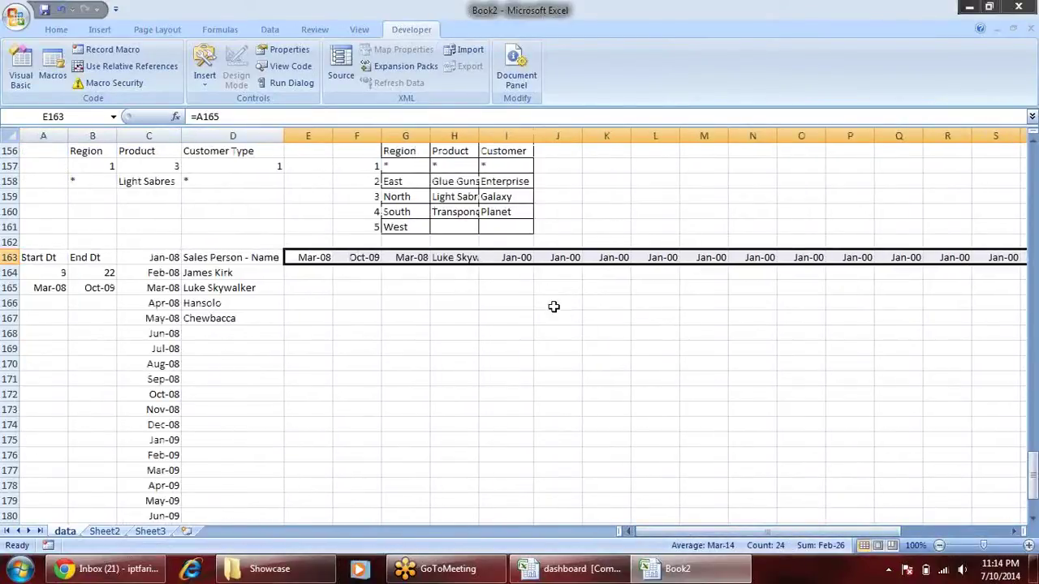
{"action": "left_click", "coordinate": [456, 258]}
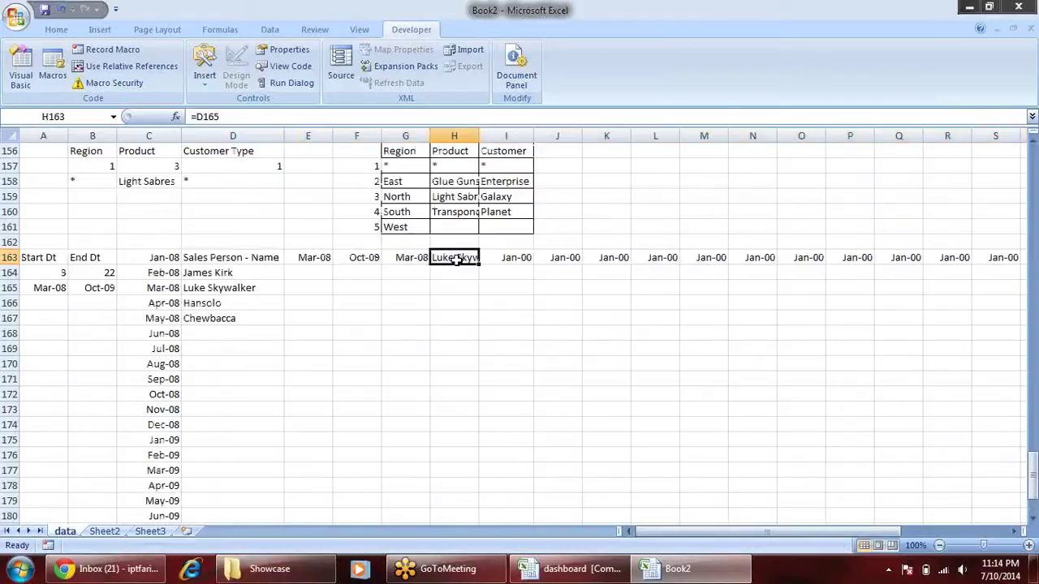
{"action": "left_click", "coordinate": [311, 258]}
{"action": "left_click", "coordinate": [367, 258]}
{"action": "left_click", "coordinate": [410, 258]}
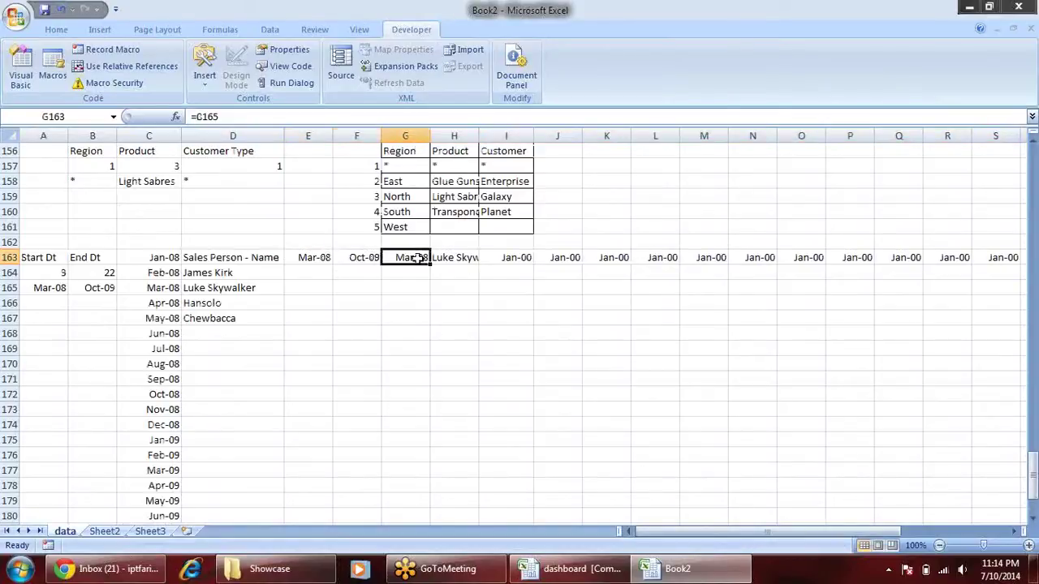
{"action": "left_click", "coordinate": [448, 258]}
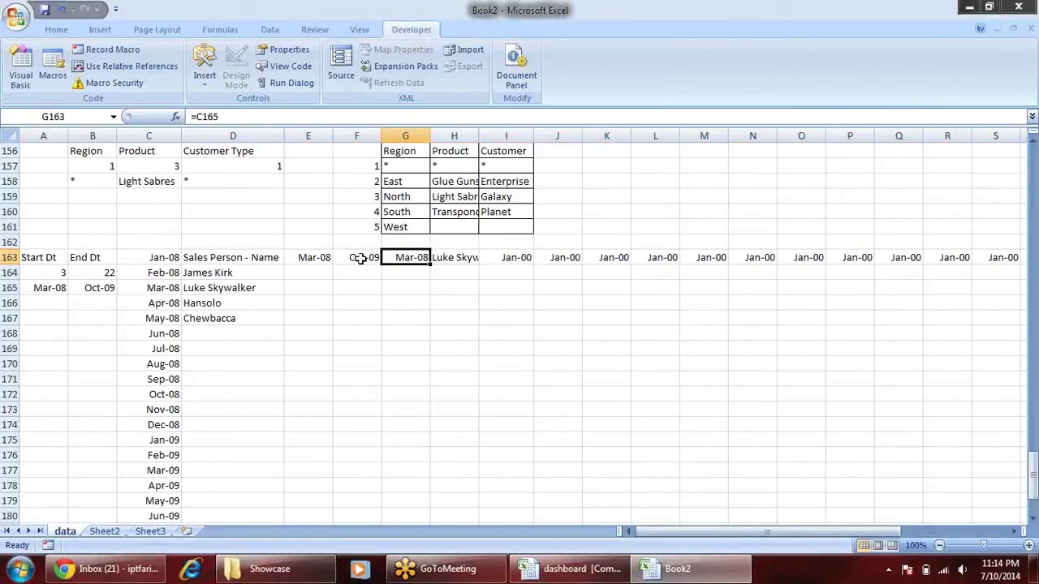
{"action": "left_click", "coordinate": [359, 258]}
{"action": "left_click", "coordinate": [317, 257]}
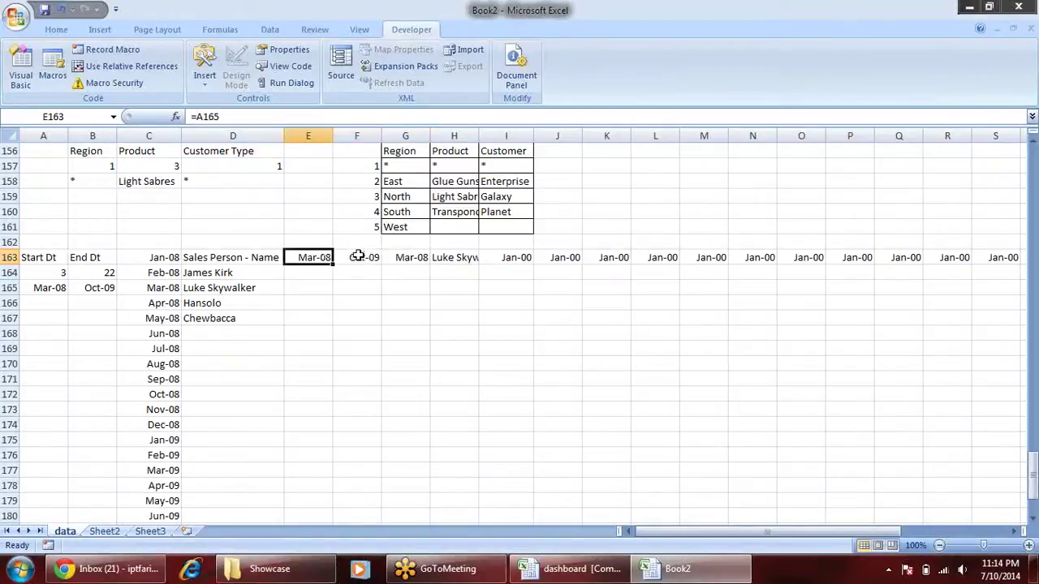
Fill the F163 formula across row 163 through column AB.
{"action": "left_click", "coordinate": [363, 258]}
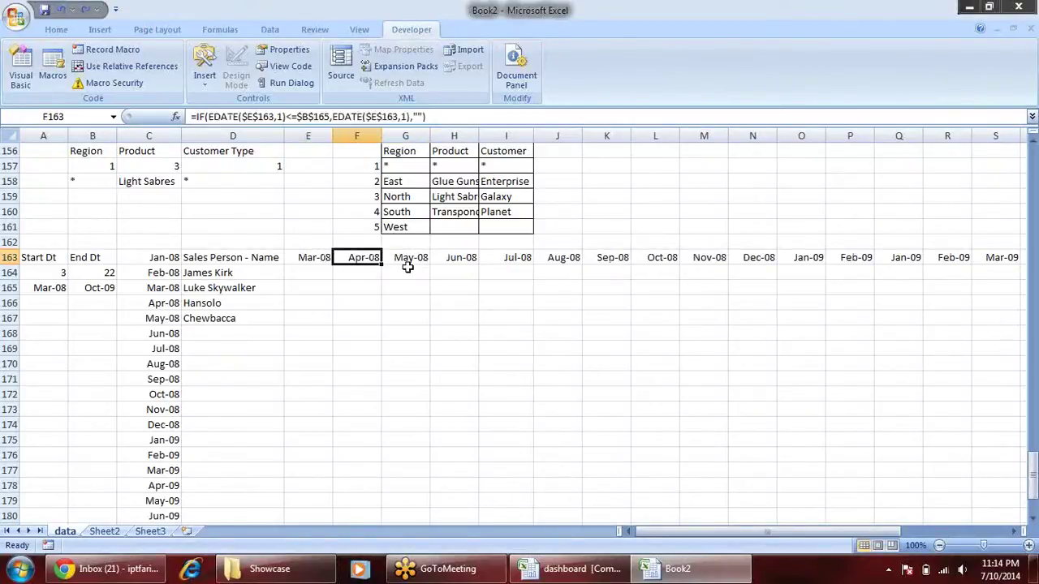
{"action": "left_click_drag", "start_coordinate": [383, 258], "coordinate": [1036, 308]}
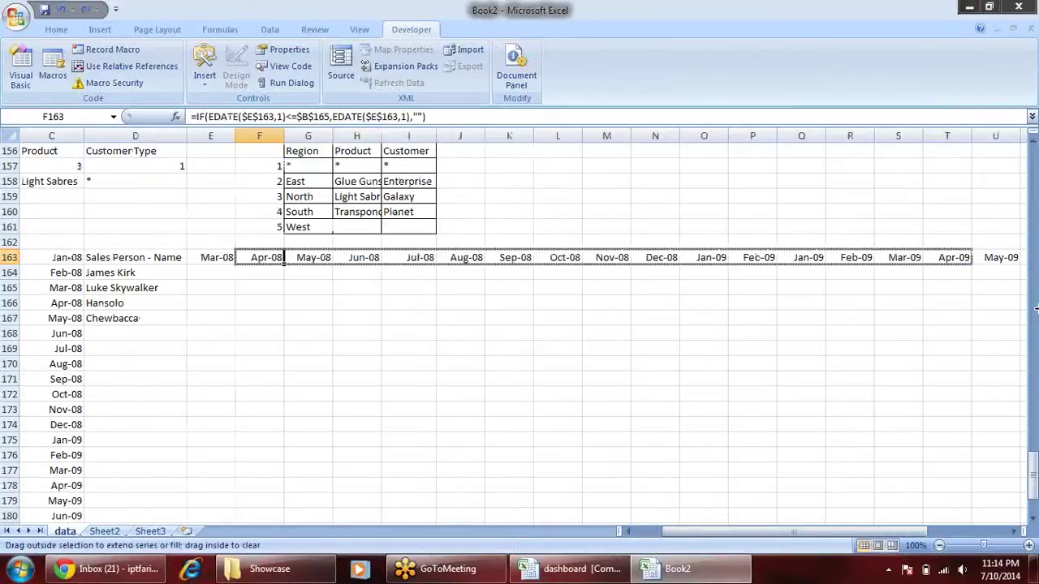
{"action": "left_click_drag", "start_coordinate": [1035, 308], "coordinate": [933, 258]}
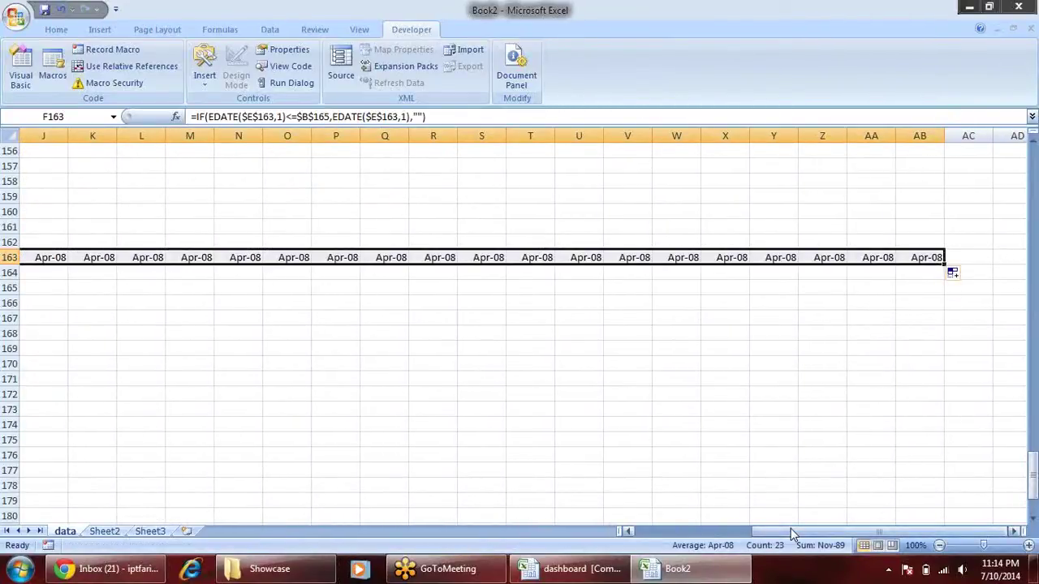
{"action": "left_click_drag", "start_coordinate": [791, 532], "coordinate": [658, 534]}
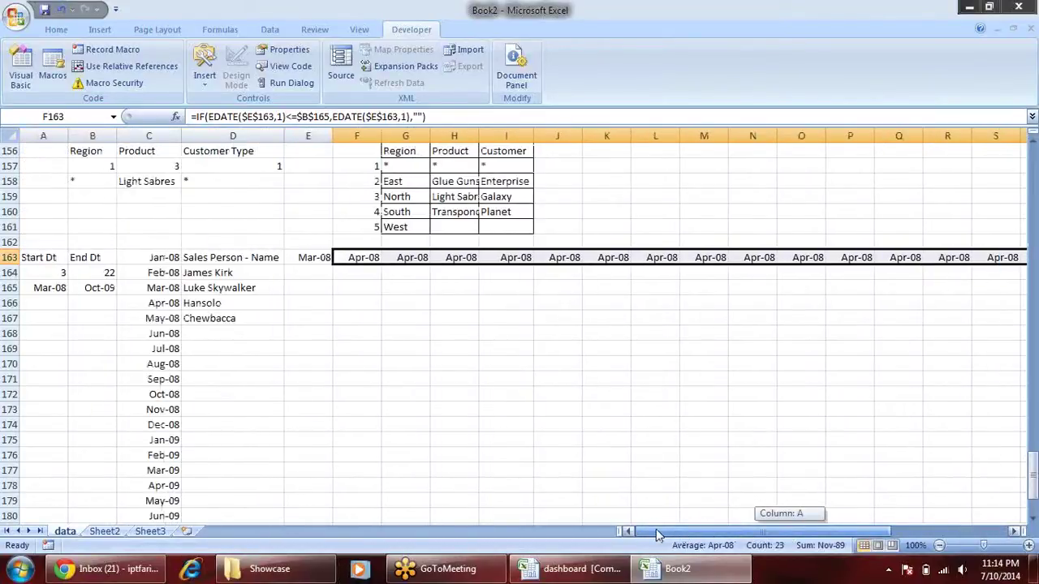
{"action": "left_click", "coordinate": [357, 260]}
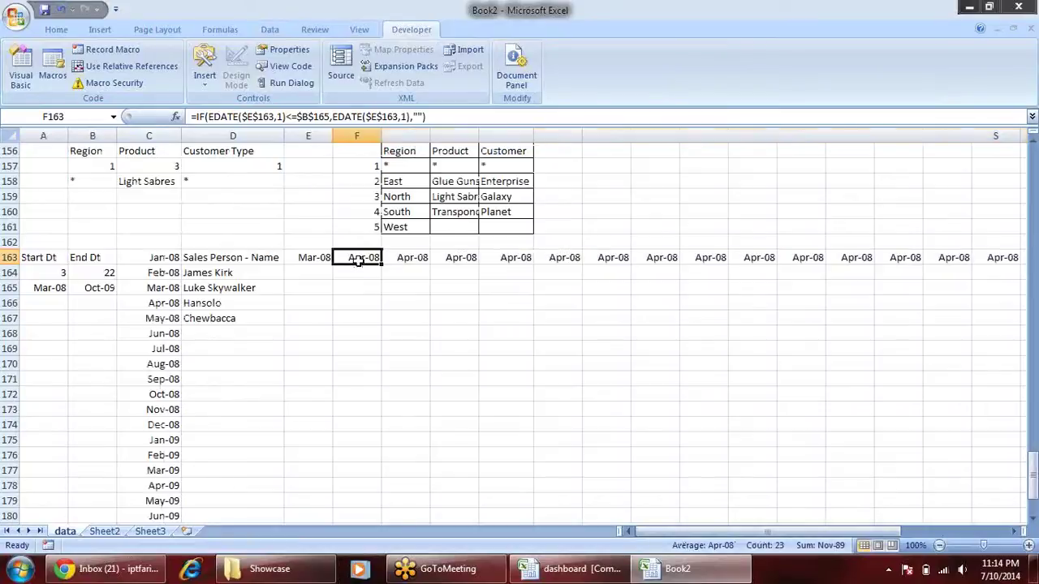
Make both E163 references in F163's formula relative again.
{"action": "left_click", "coordinate": [256, 117]}
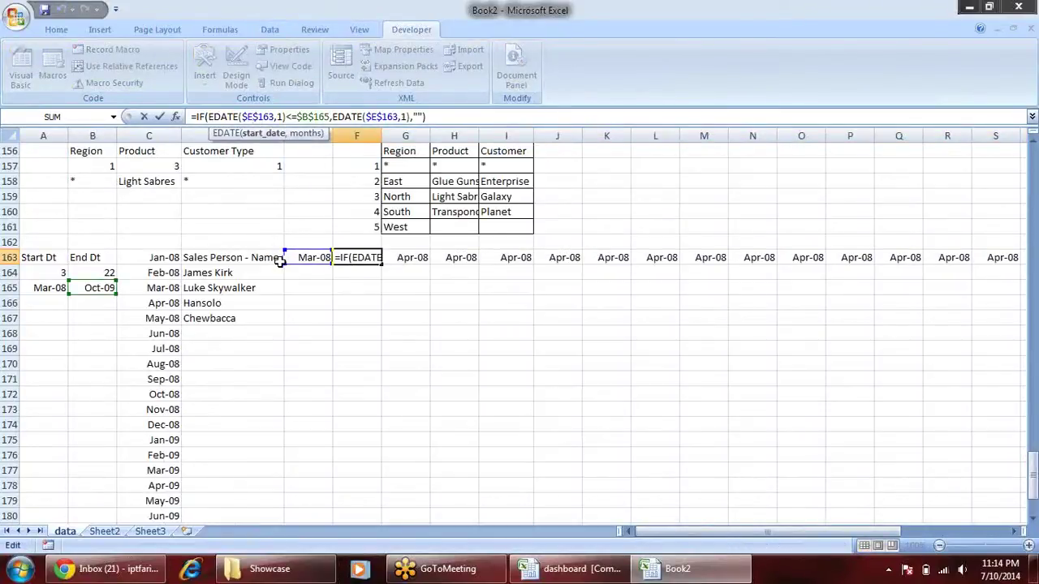
{"action": "key", "text": "F4"}
{"action": "key", "text": "F4"}
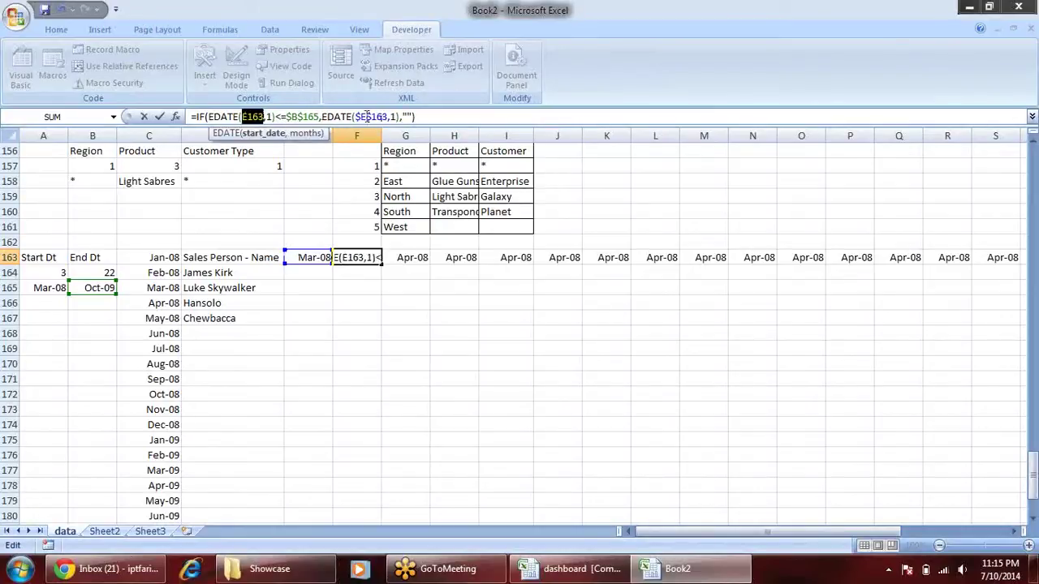
{"action": "left_click", "coordinate": [366, 117]}
{"action": "key", "text": "F4"}
{"action": "key", "text": "F4"}
{"action": "key", "text": "F4"}
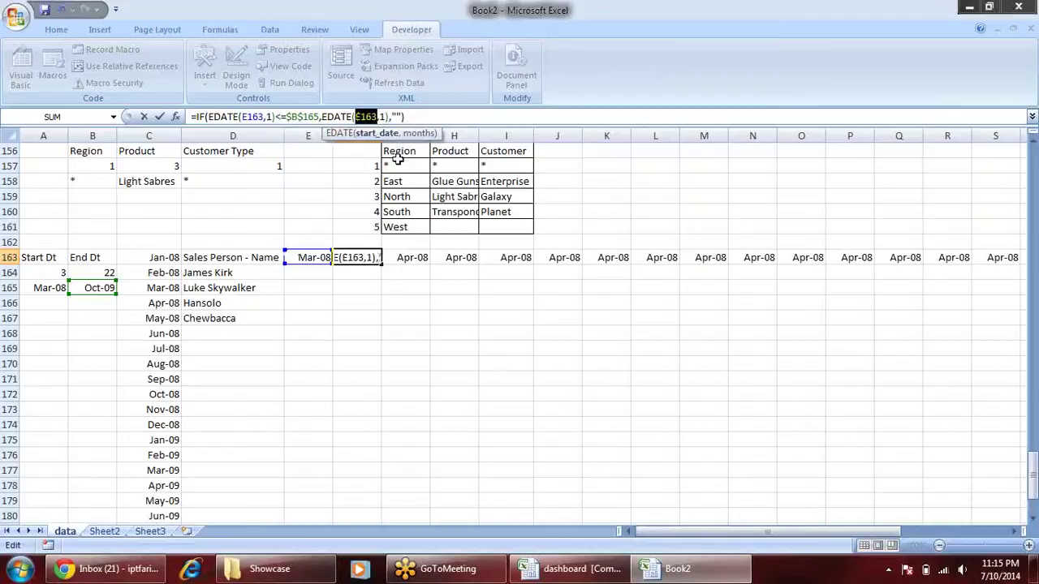
{"action": "key", "text": "Return"}
Fill F163 to AB163 and inspect X163 and Y163, where #VALUE! starts past Oct-09.
{"action": "left_click", "coordinate": [363, 256]}
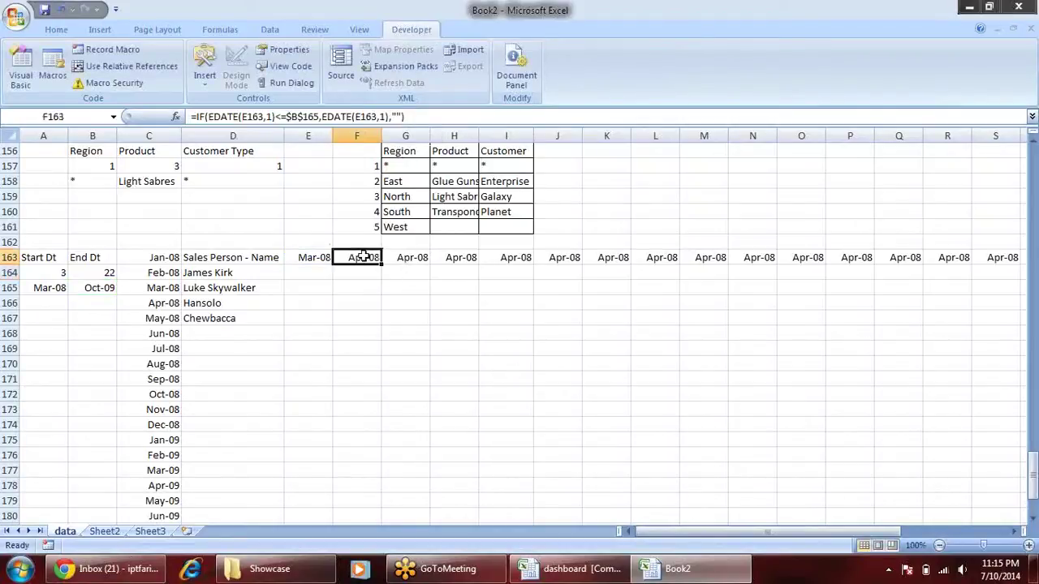
{"action": "left_click_drag", "start_coordinate": [380, 264], "coordinate": [962, 274]}
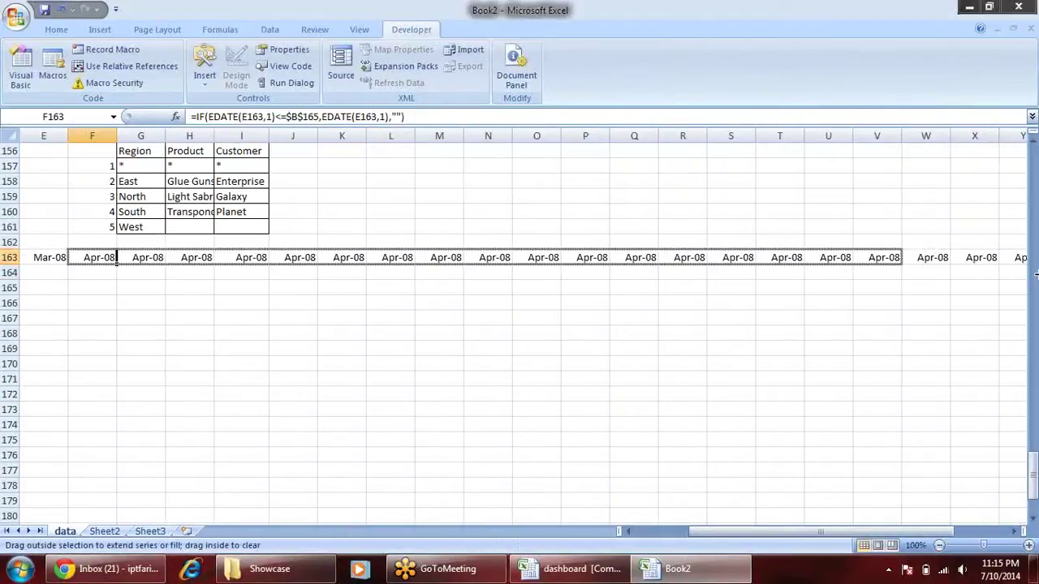
{"action": "left_click_drag", "start_coordinate": [954, 270], "coordinate": [953, 271]}
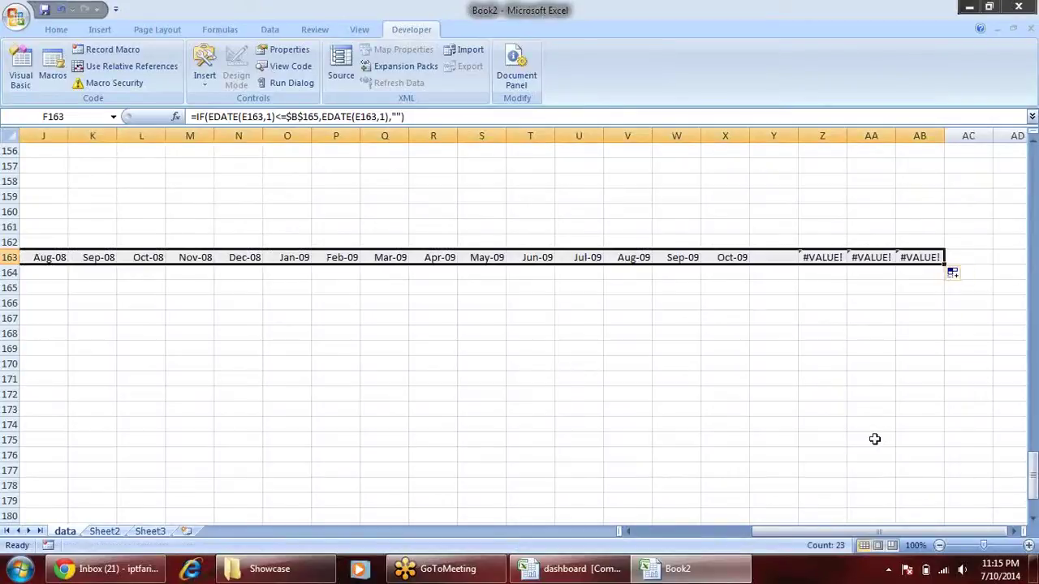
{"action": "left_click", "coordinate": [751, 345]}
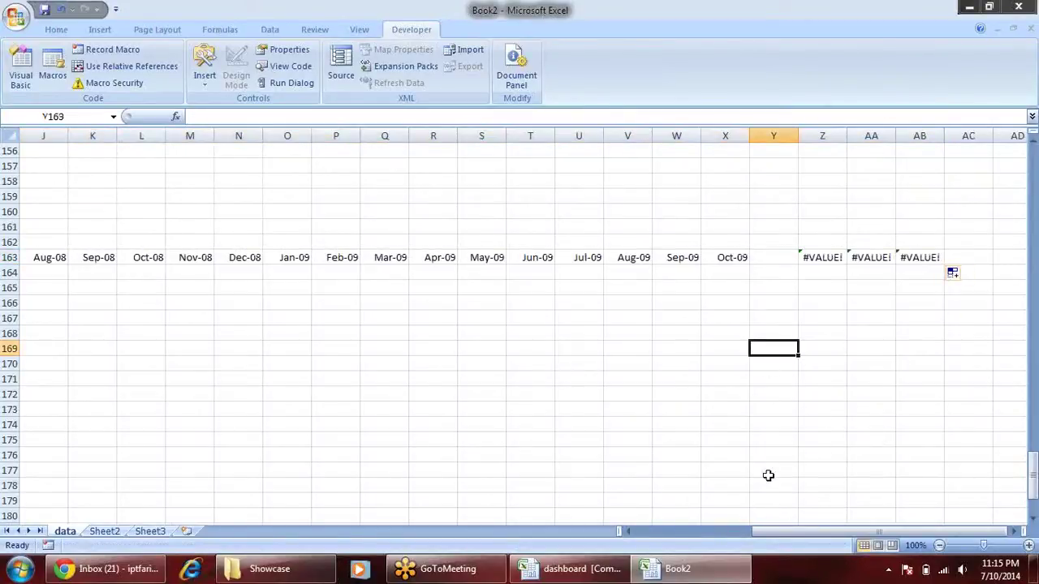
{"action": "left_click", "coordinate": [773, 258]}
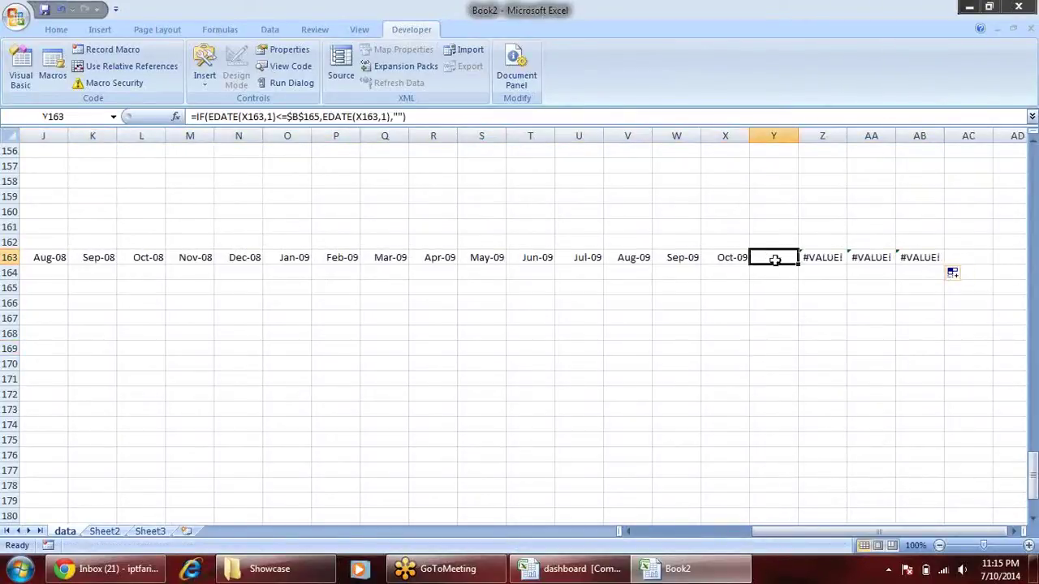
{"action": "left_click", "coordinate": [730, 258]}
{"action": "left_click", "coordinate": [775, 252]}
{"action": "left_click_drag", "start_coordinate": [792, 531], "coordinate": [690, 556]}
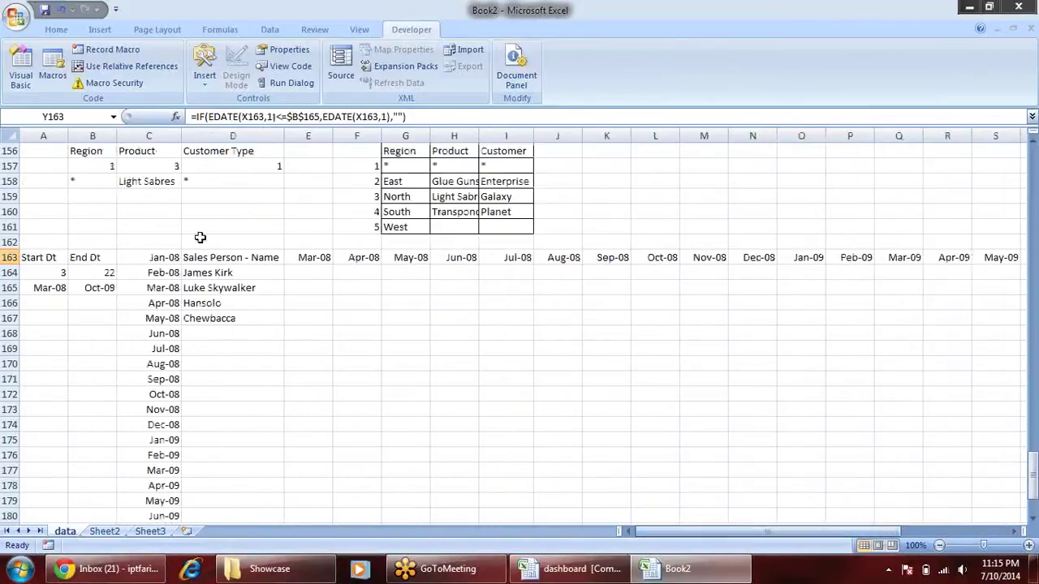
Wrap F163's formula in IFERROR(...,"") so errors show as blanks.
{"action": "left_click", "coordinate": [357, 257]}
{"action": "left_click", "coordinate": [195, 116]}
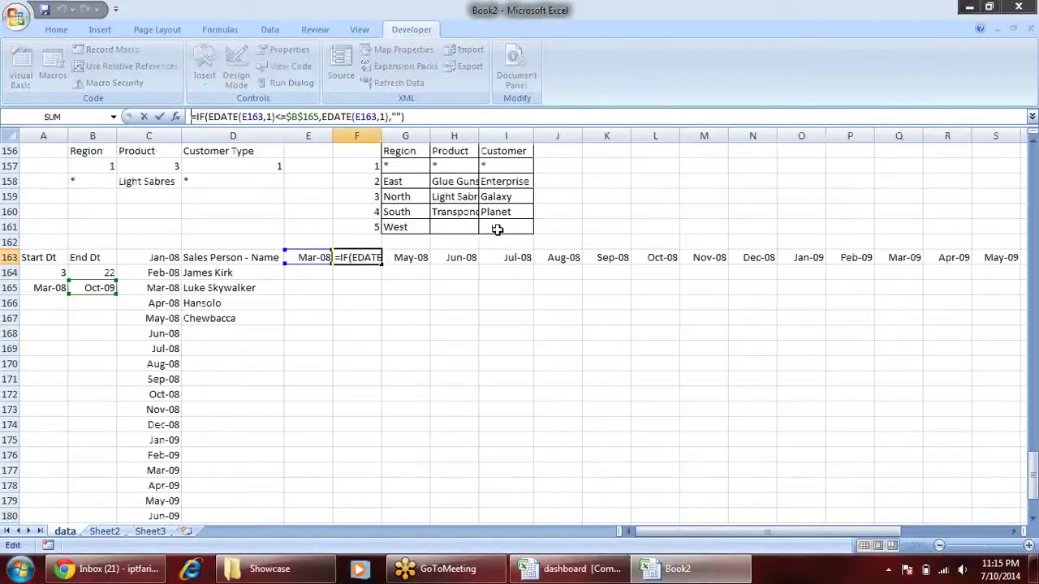
{"action": "type", "text": "IF"}
{"action": "key", "text": "Down"}
{"action": "key", "text": "Tab"}
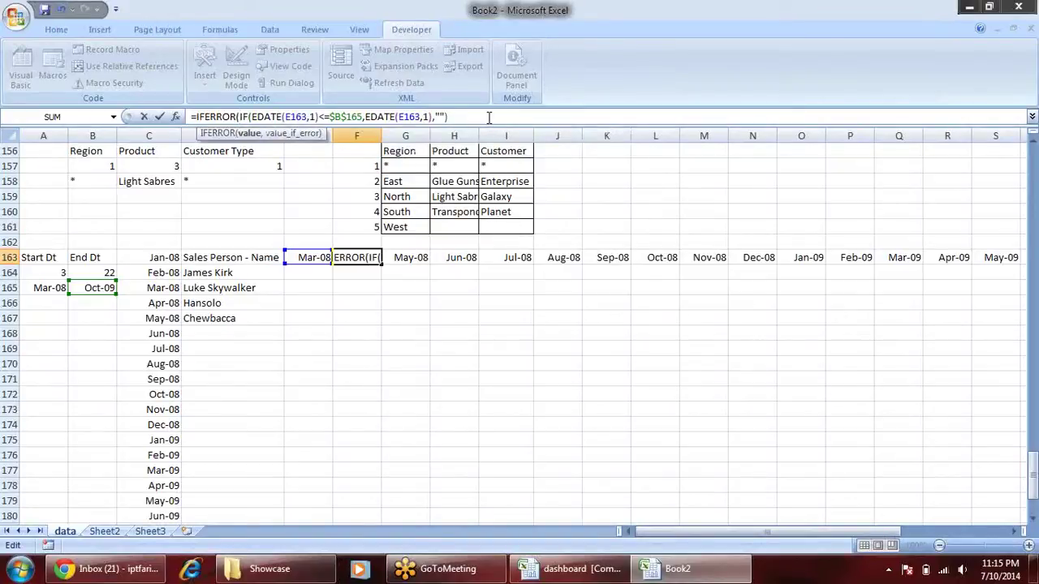
{"action": "type", "text": ",\"\""}
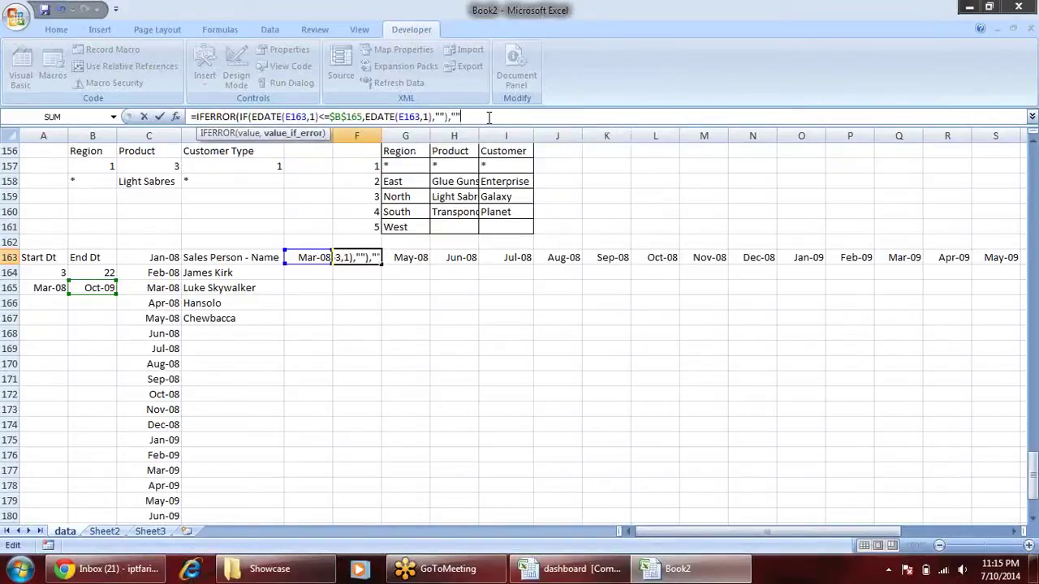
{"action": "key", "text": "Return"}
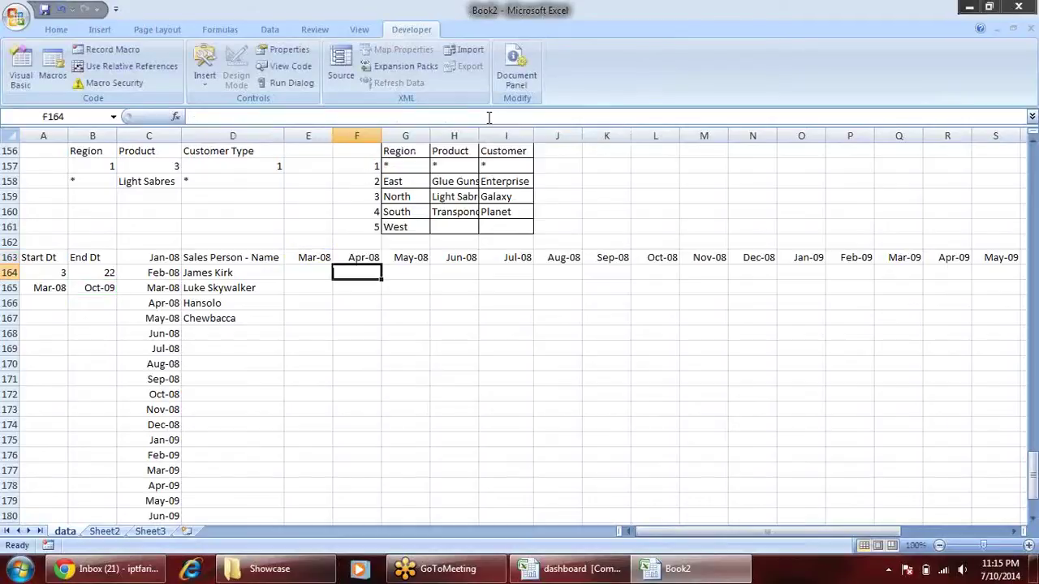
Refill the IFERROR month formula from F163 across to AB163.
{"action": "left_click", "coordinate": [369, 256]}
{"action": "mouse_move", "coordinate": [381, 264]}
{"action": "left_mouse_down"}
{"action": "mouse_move", "coordinate": [1033, 323]}
{"action": "mouse_move", "coordinate": [944, 268]}
{"action": "left_mouse_up"}
{"action": "left_click", "coordinate": [628, 302]}
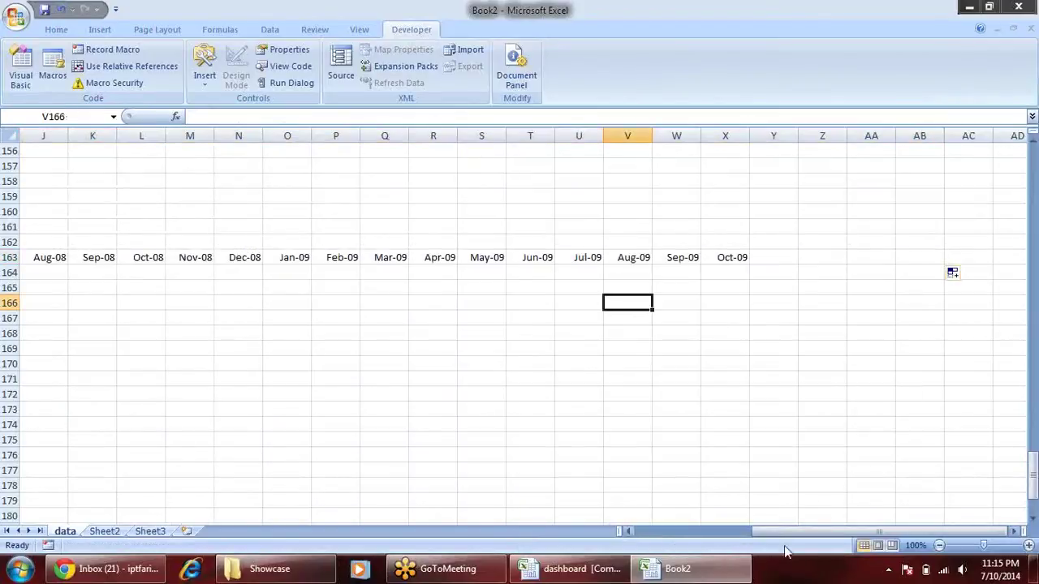
{"action": "left_click_drag", "start_coordinate": [764, 530], "coordinate": [653, 530]}
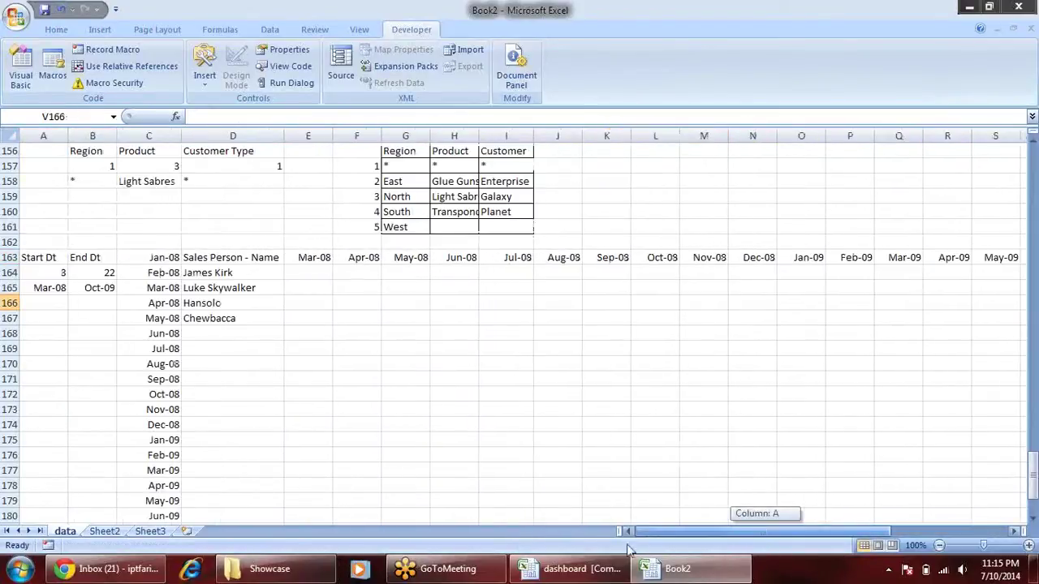
Change the end index in B164 from 22 to 7 so headers stop at Jul-08.
{"action": "left_click", "coordinate": [102, 274]}
{"action": "type", "text": "7"}
{"action": "key", "text": "Return"}
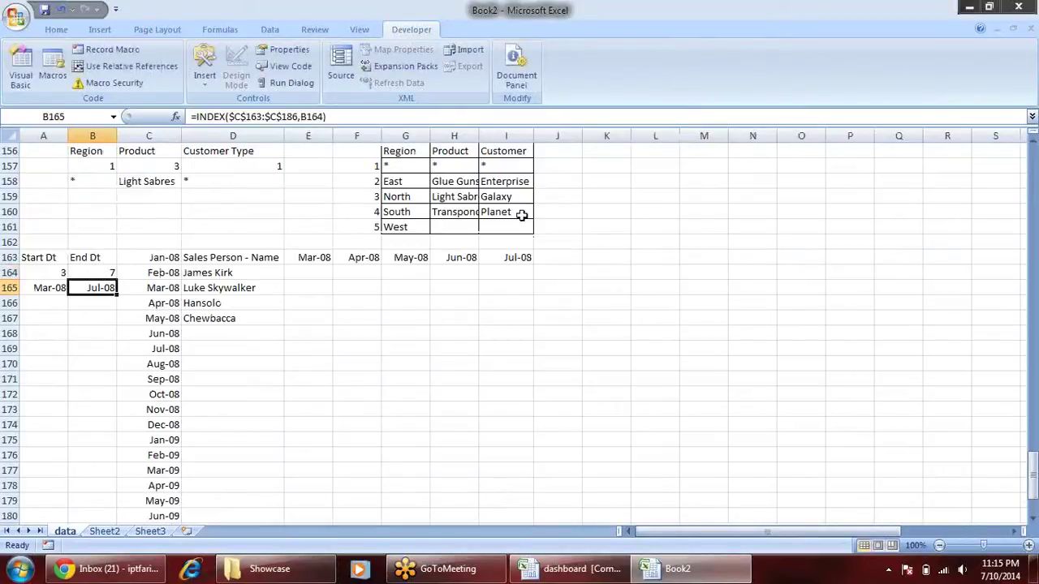
{"action": "left_click_drag", "start_coordinate": [265, 258], "coordinate": [441, 273]}
{"action": "left_click", "coordinate": [410, 302]}
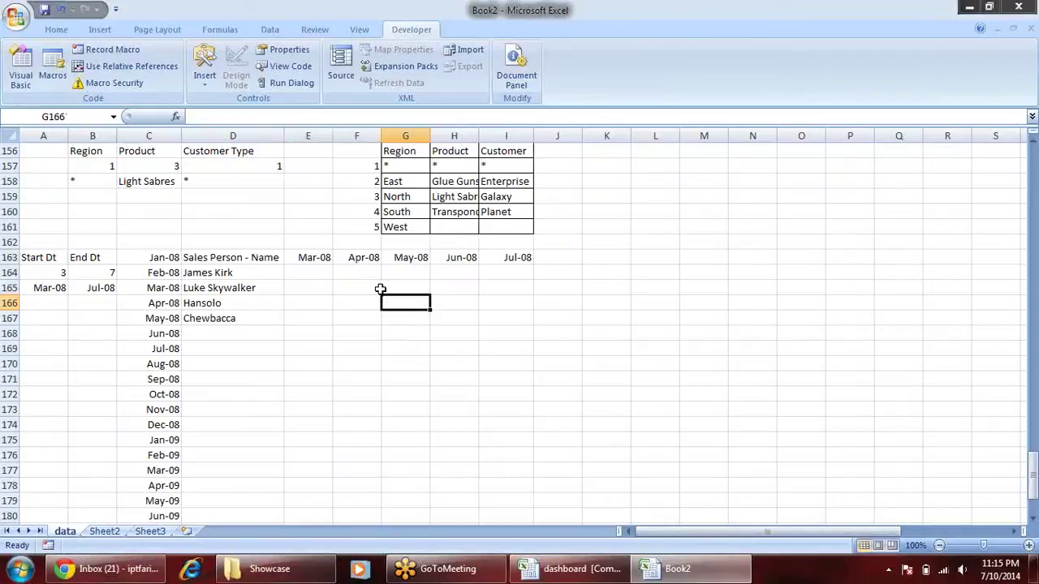
Review the four salesperson names in D164:D167 and the Mar-08 header formula.
{"action": "left_click", "coordinate": [232, 271]}
{"action": "left_click_drag", "start_coordinate": [232, 271], "coordinate": [250, 316]}
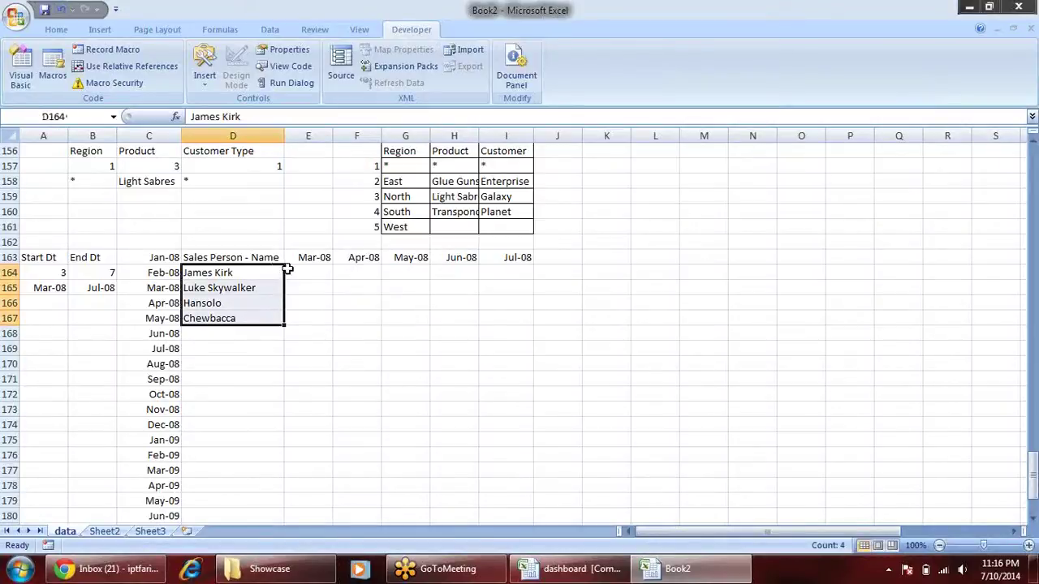
{"action": "left_click", "coordinate": [246, 272]}
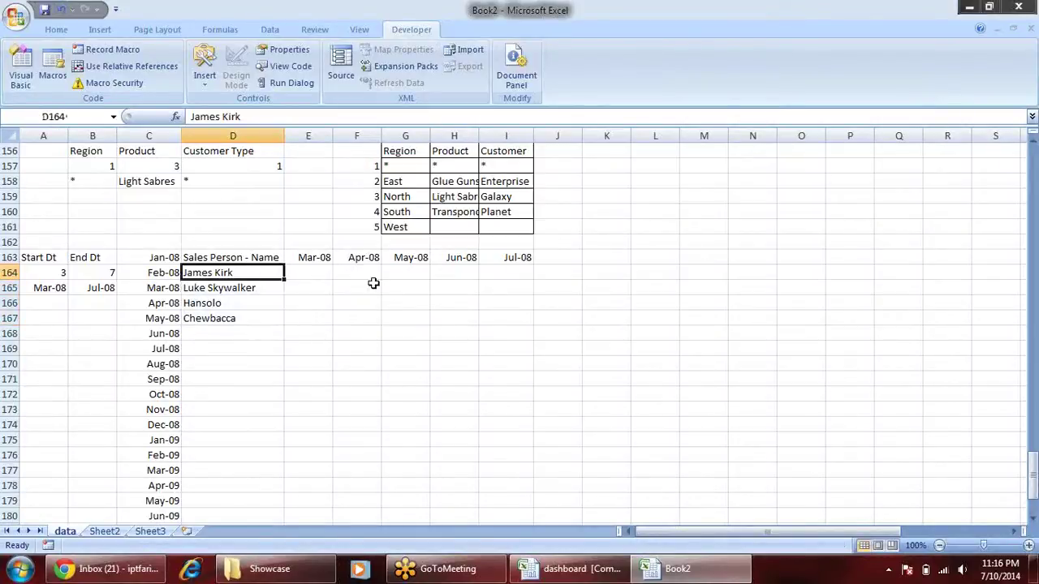
{"action": "left_click", "coordinate": [325, 273]}
{"action": "left_click", "coordinate": [317, 256]}
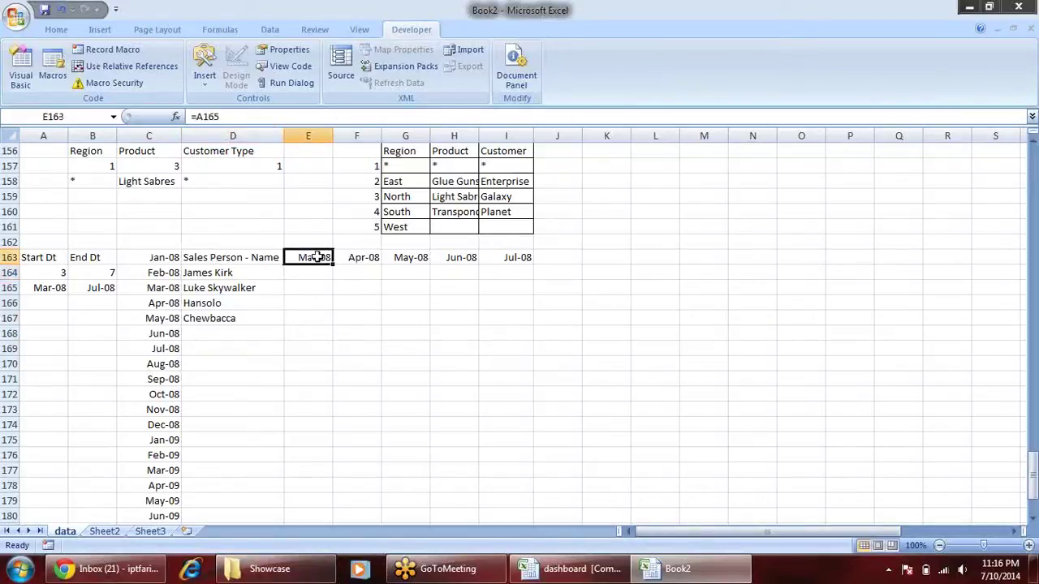
Inspect the sales table's Jan-08 column and its date header row.
{"action": "scroll", "coordinate": [324, 268], "scroll_direction": "up", "scroll_amount": 4}
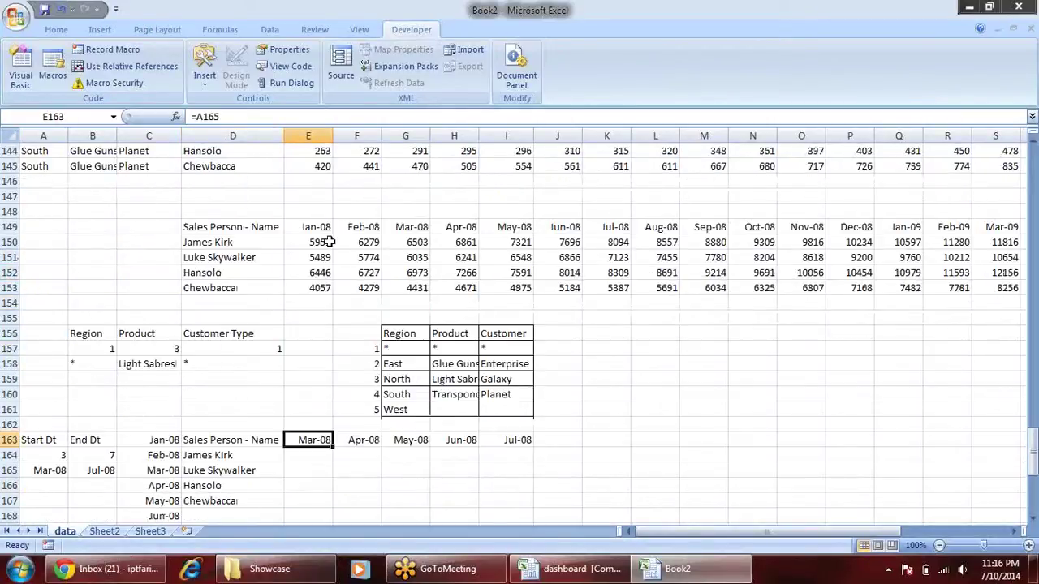
{"action": "left_click_drag", "start_coordinate": [325, 233], "coordinate": [326, 276]}
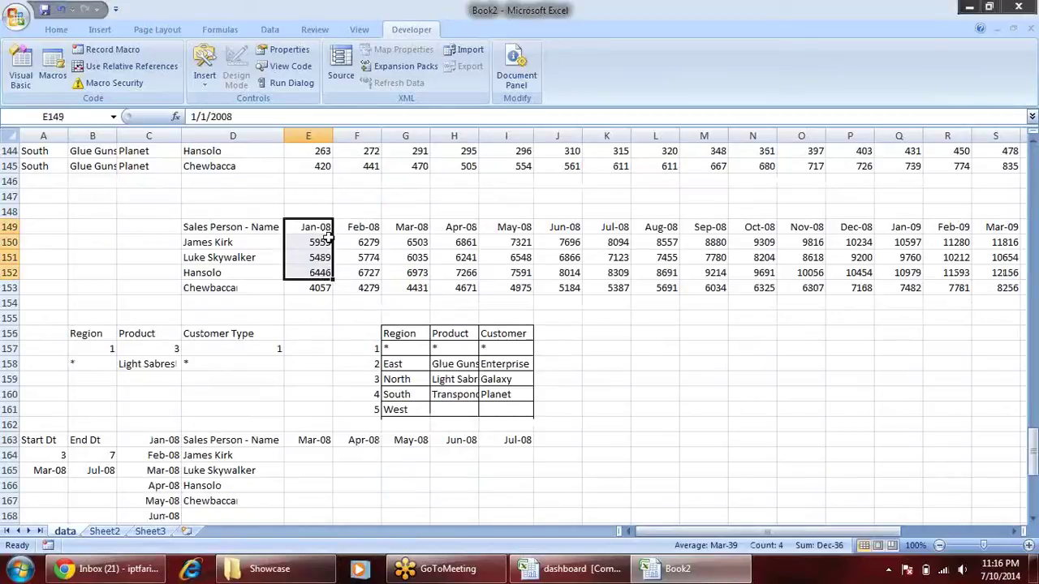
{"action": "left_click", "coordinate": [324, 242]}
{"action": "left_click", "coordinate": [325, 227]}
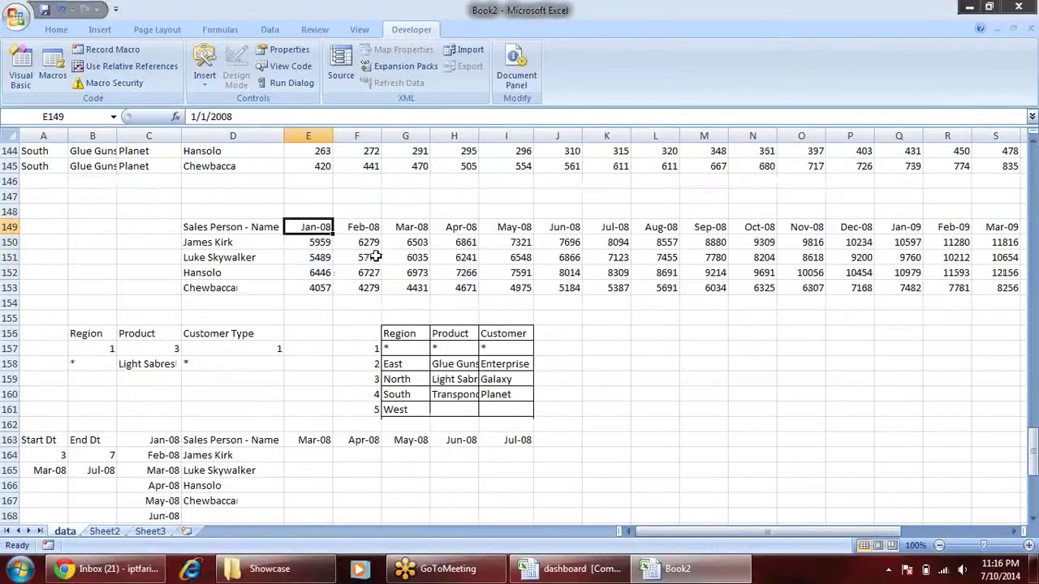
{"action": "scroll", "coordinate": [371, 254], "scroll_direction": "down", "scroll_amount": 1}
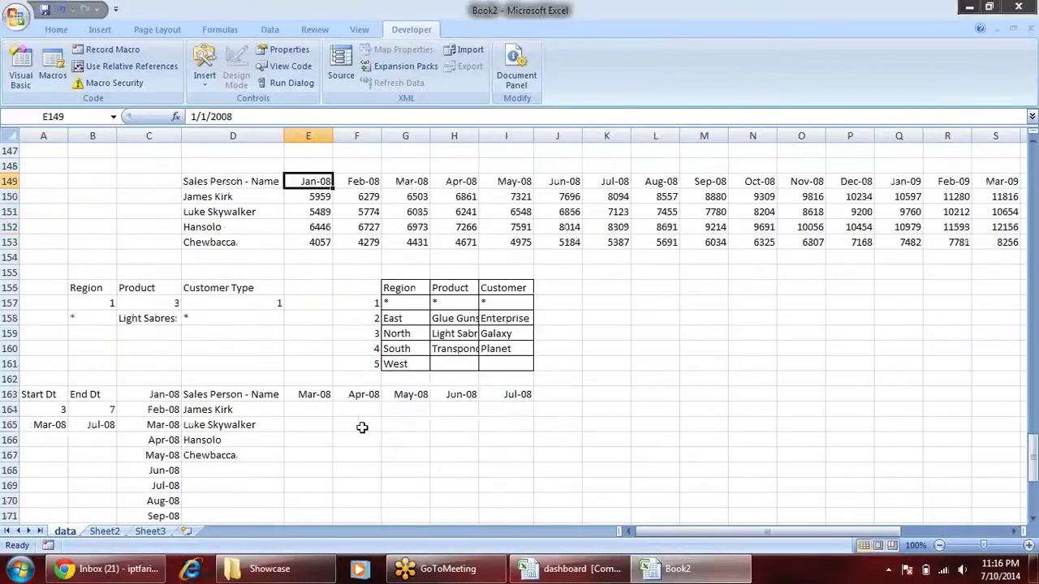
Enter =INDEX(E149:AB149,E163) in E164, which returns #REF!
{"action": "left_click", "coordinate": [305, 409]}
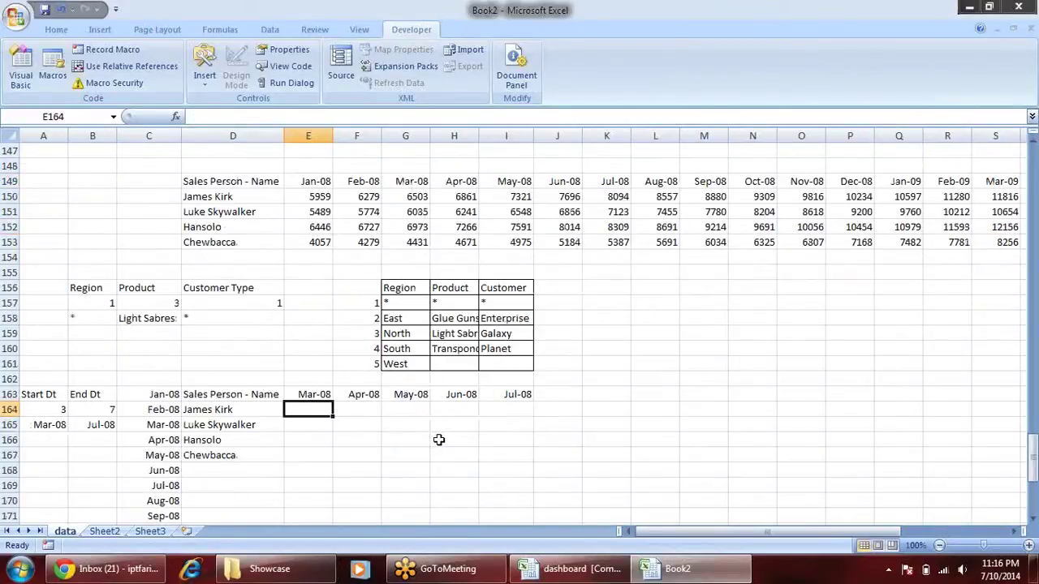
{"action": "type", "text": "="}
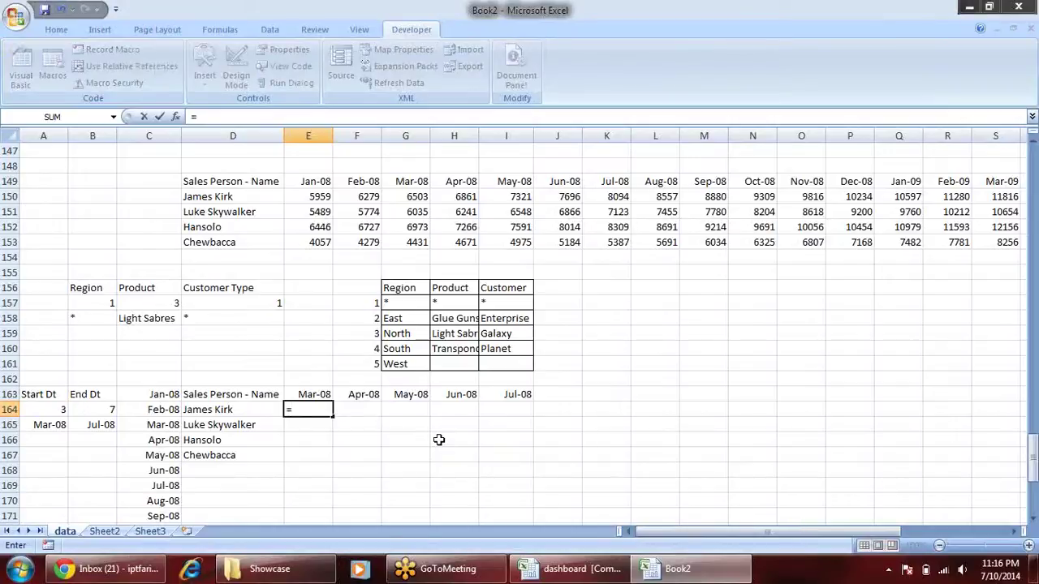
{"action": "type", "text": "ind"}
{"action": "key", "text": "Tab"}
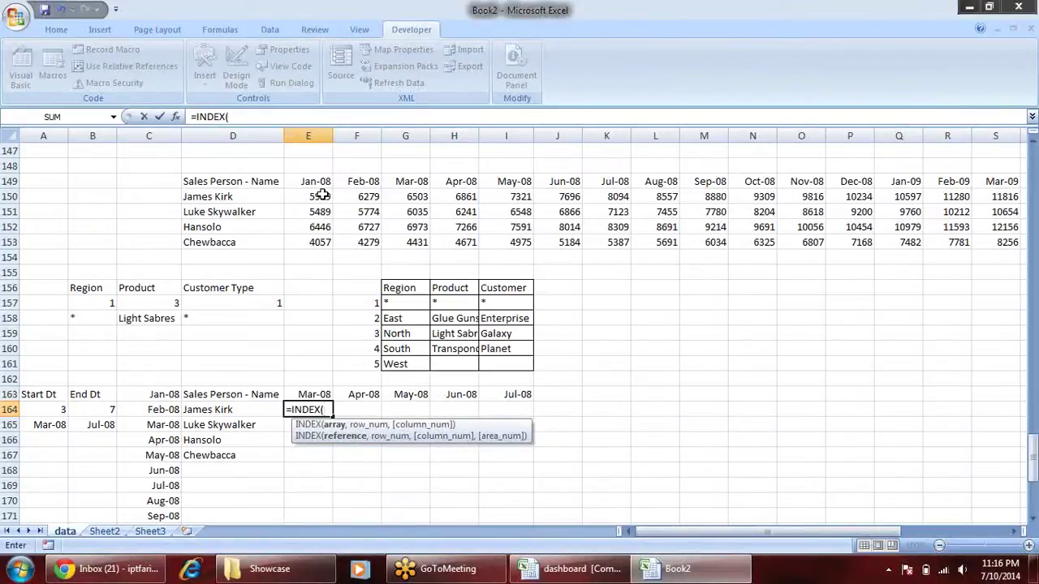
{"action": "left_click", "coordinate": [323, 195]}
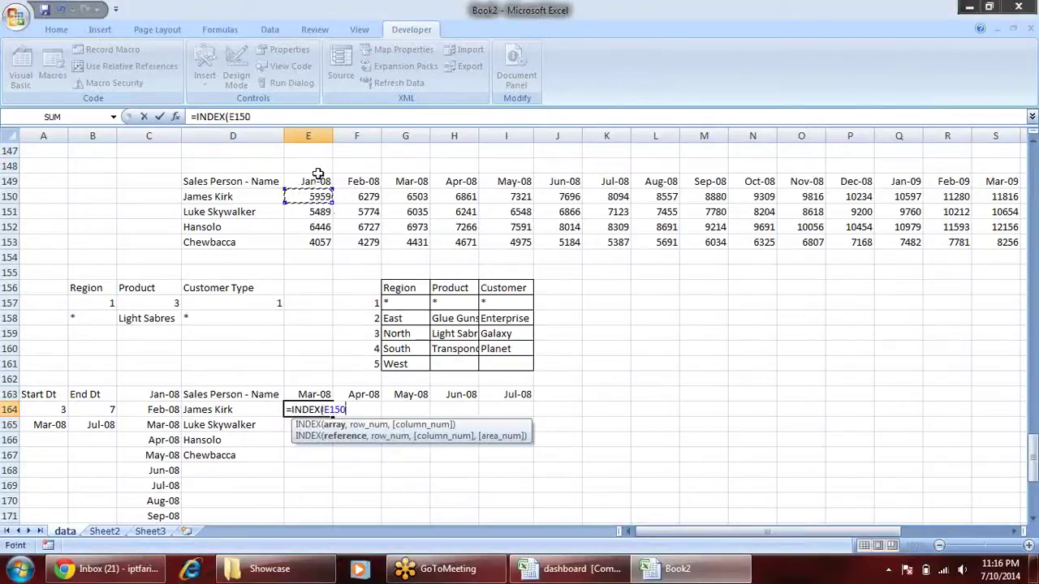
{"action": "left_click", "coordinate": [318, 174]}
{"action": "key", "text": "ctrl+shift+Right"}
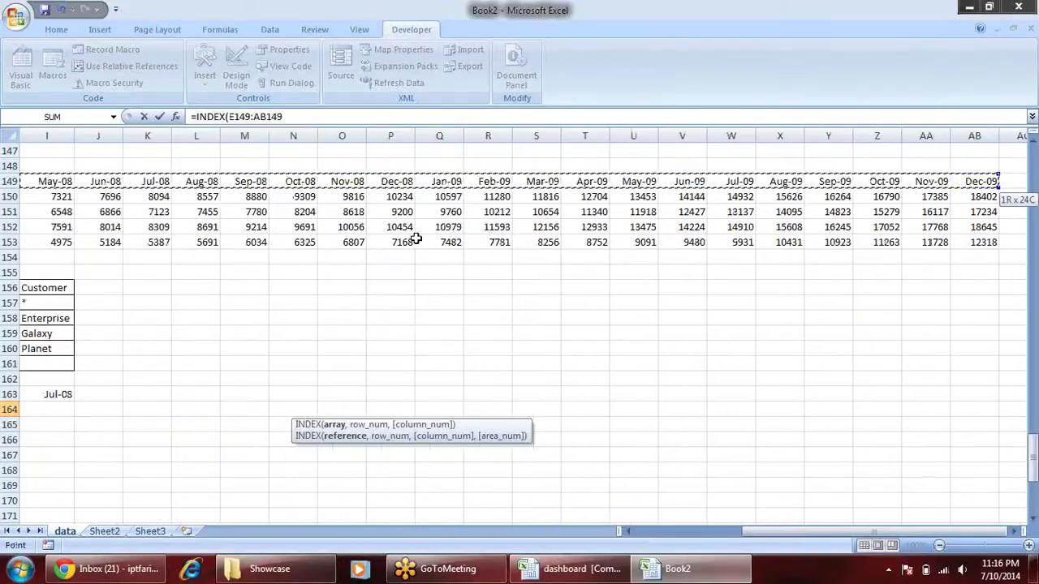
{"action": "type", "text": ","}
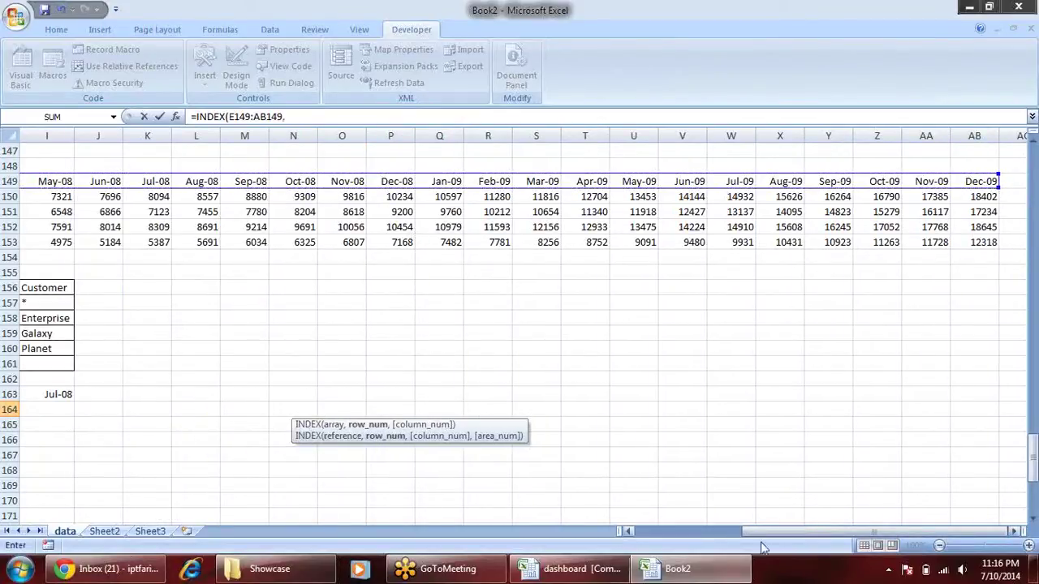
{"action": "left_click_drag", "start_coordinate": [797, 532], "coordinate": [641, 532]}
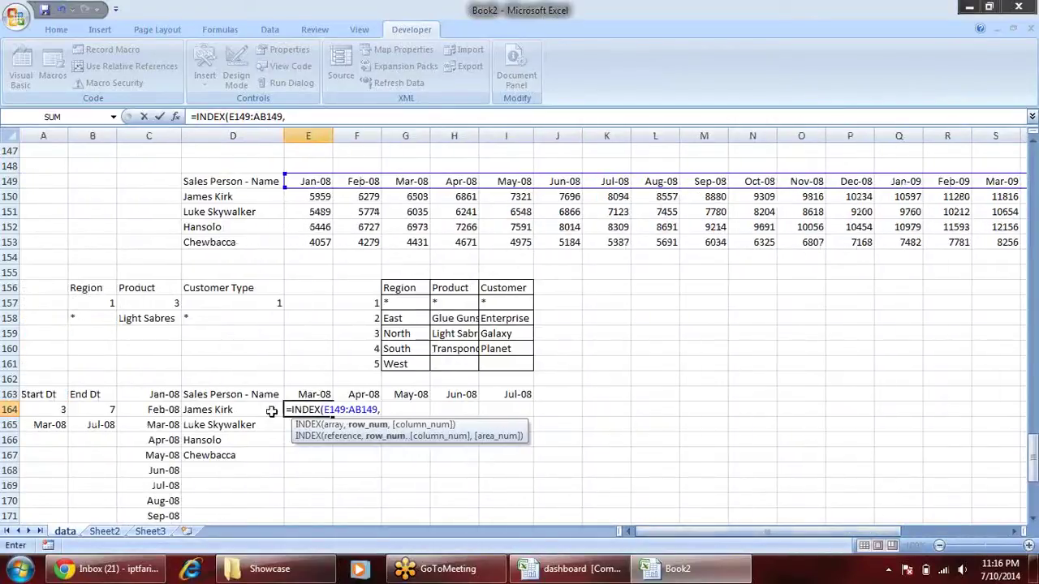
{"action": "left_click", "coordinate": [309, 394]}
{"action": "type", "text": ")"}
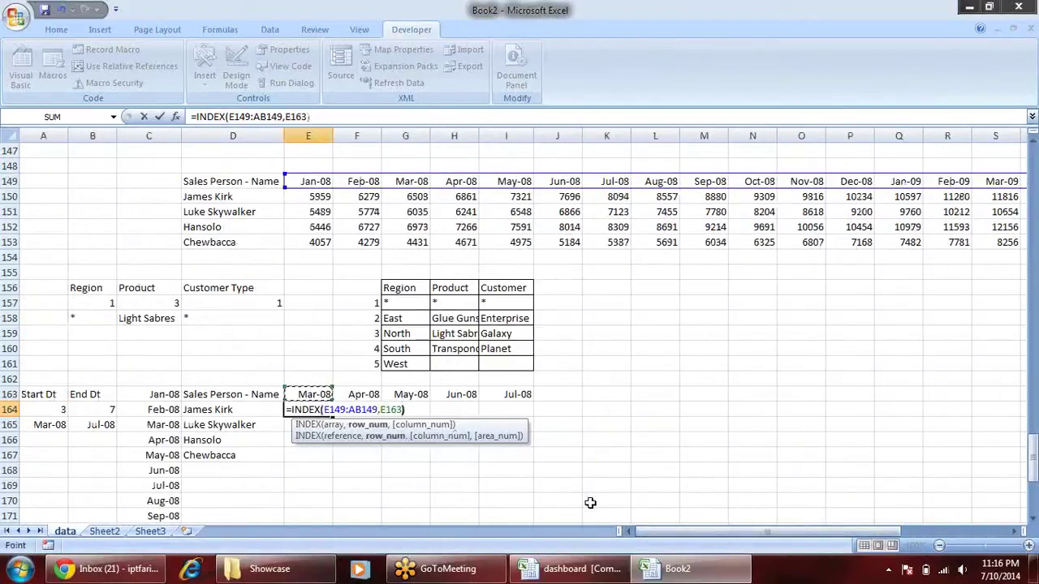
{"action": "key", "text": "Return"}
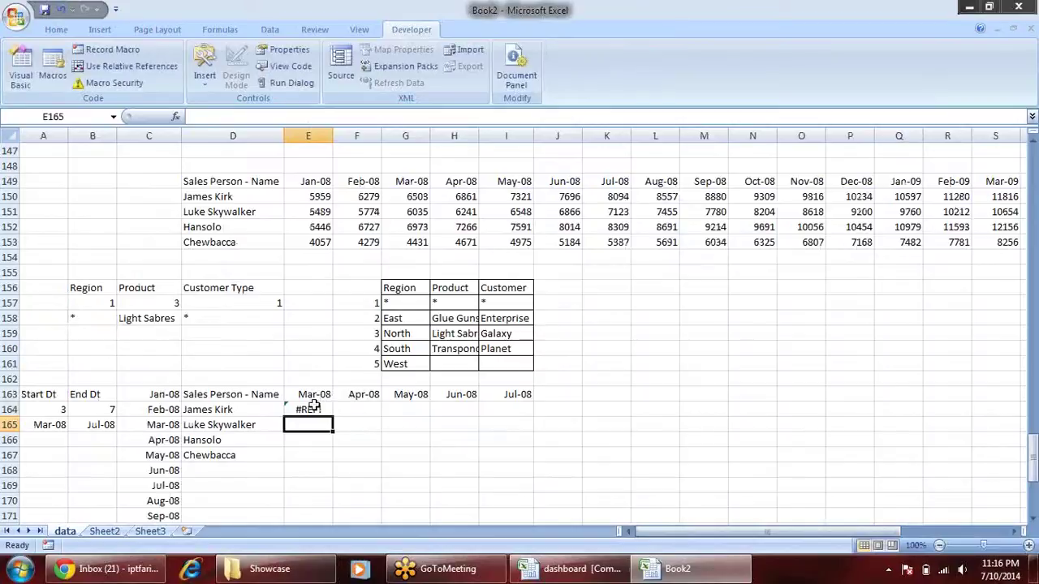
{"action": "left_click", "coordinate": [314, 408]}
In E164, replace the INDEX function with MATCH and delete its old arguments.
{"action": "key", "text": "F2"}
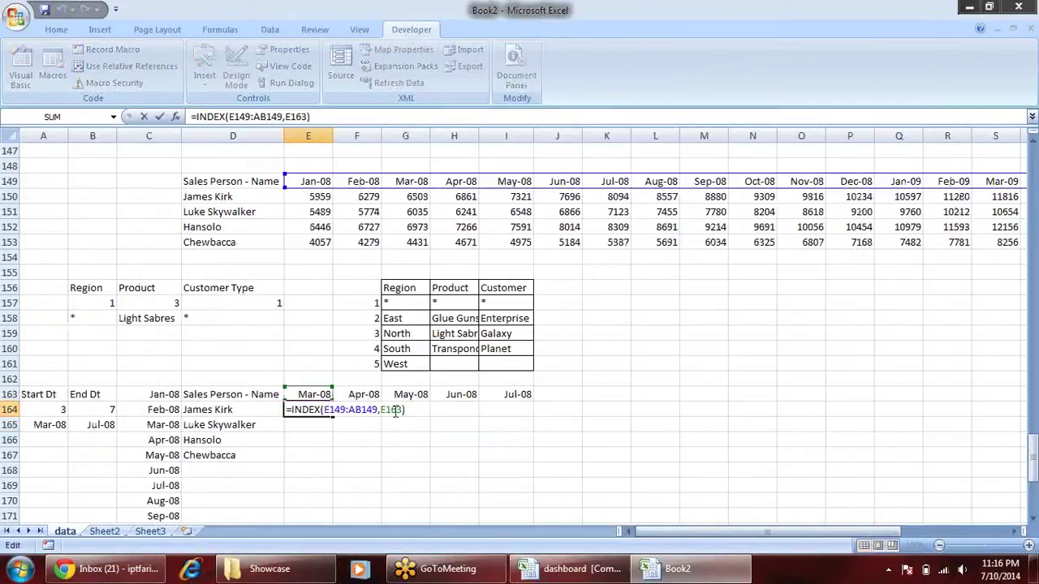
{"action": "left_click", "coordinate": [367, 408]}
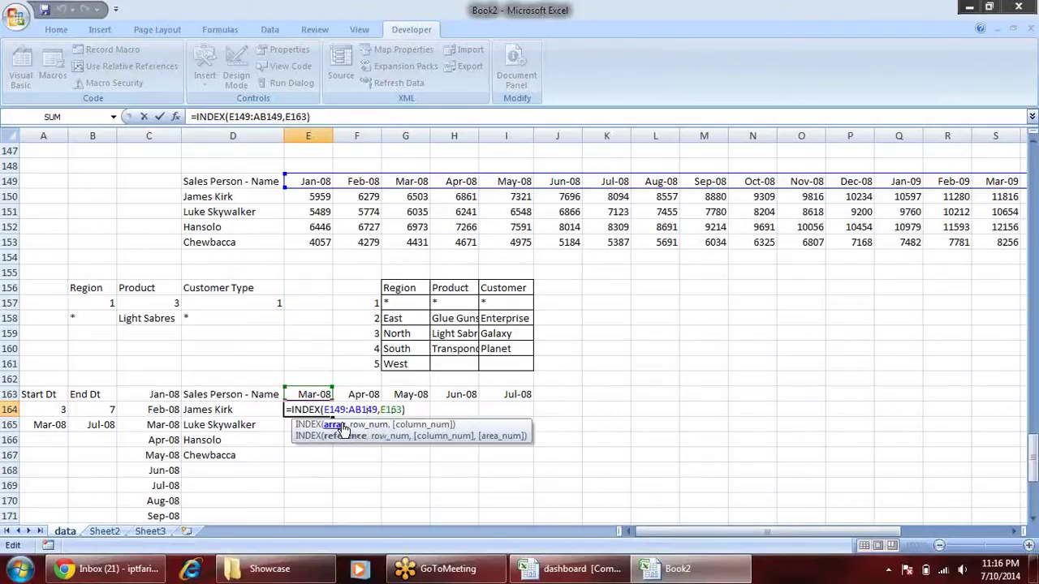
{"action": "left_click", "coordinate": [341, 427]}
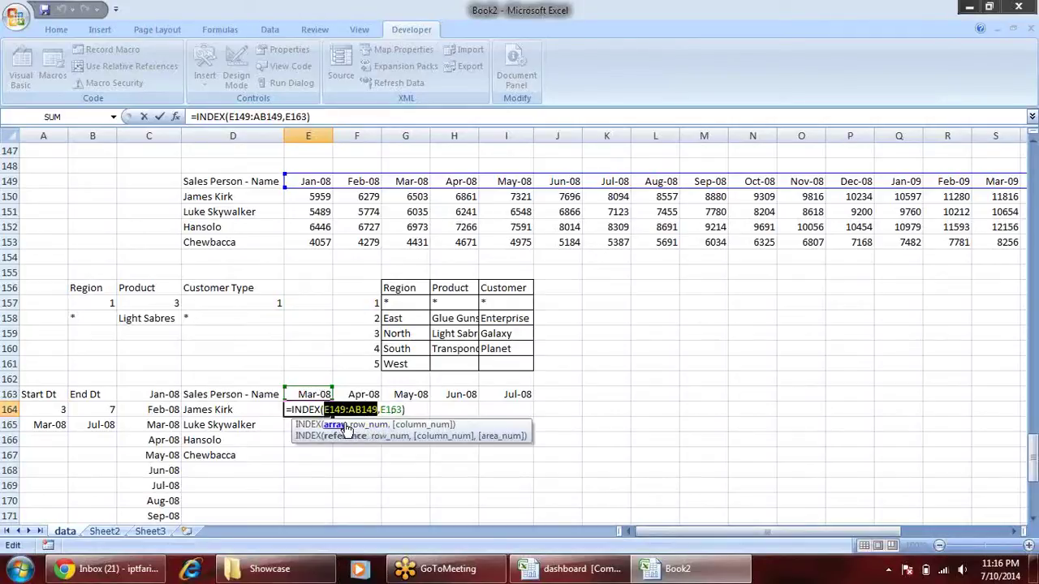
{"action": "left_click", "coordinate": [394, 411]}
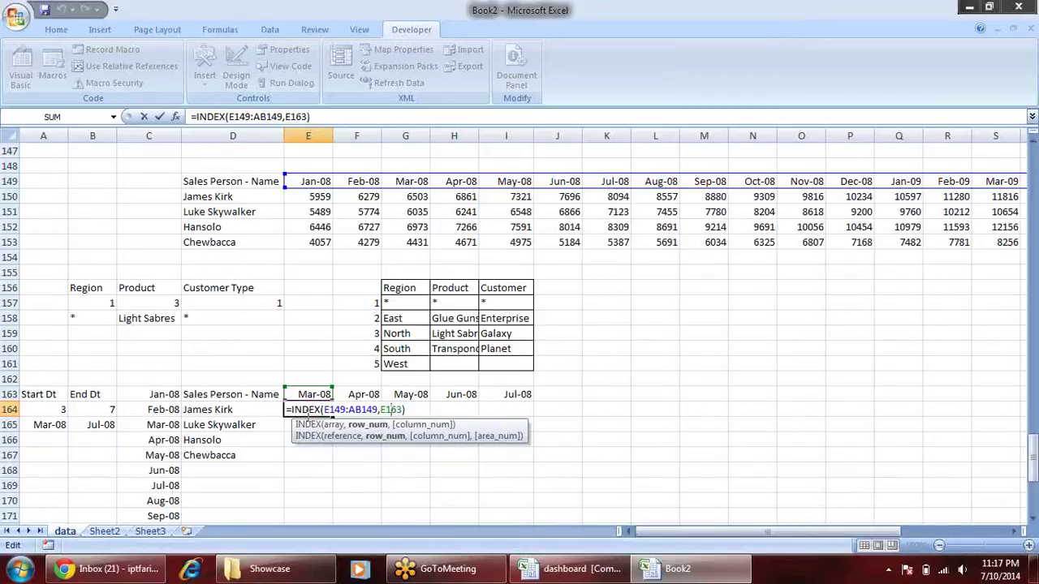
{"action": "left_click", "coordinate": [322, 409]}
{"action": "key", "text": "BackSpace"}
{"action": "key", "text": "BackSpace"}
{"action": "key", "text": "BackSpace"}
{"action": "key", "text": "BackSpace"}
{"action": "key", "text": "BackSpace"}
{"action": "type", "text": "MATCH"}
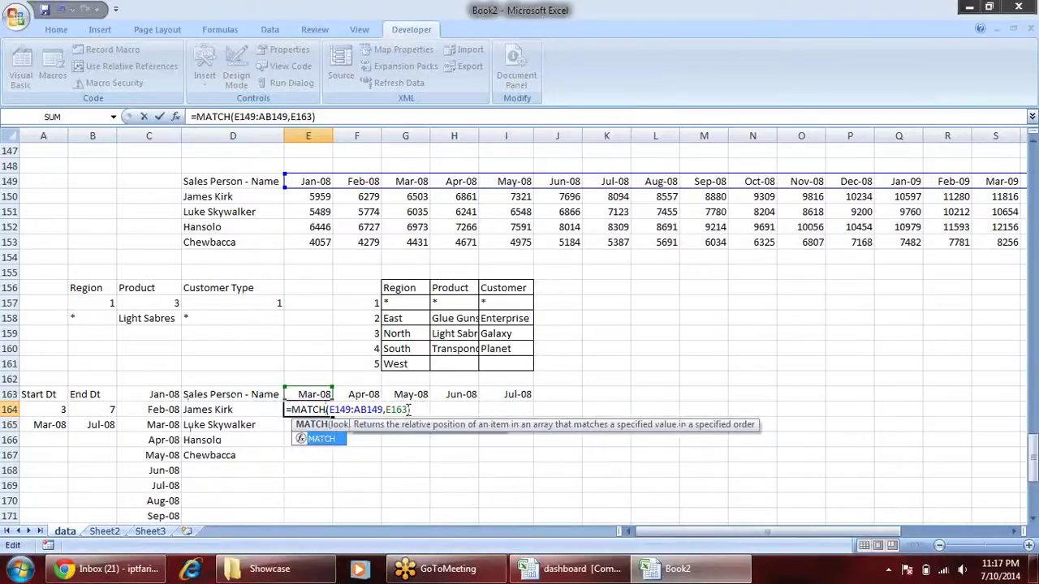
{"action": "left_click_drag", "start_coordinate": [410, 409], "coordinate": [328, 410]}
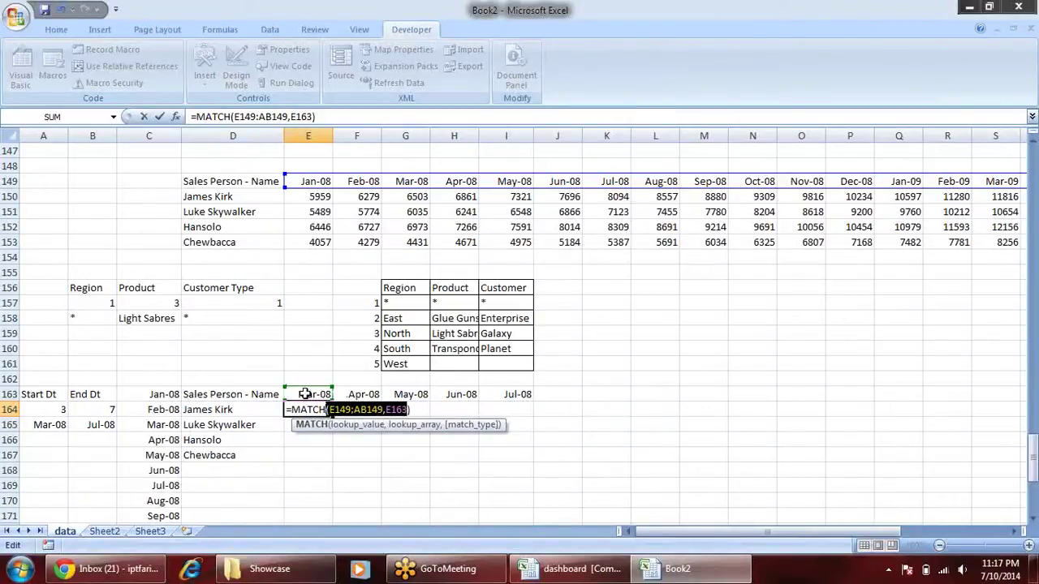
{"action": "key", "text": "Delete"}
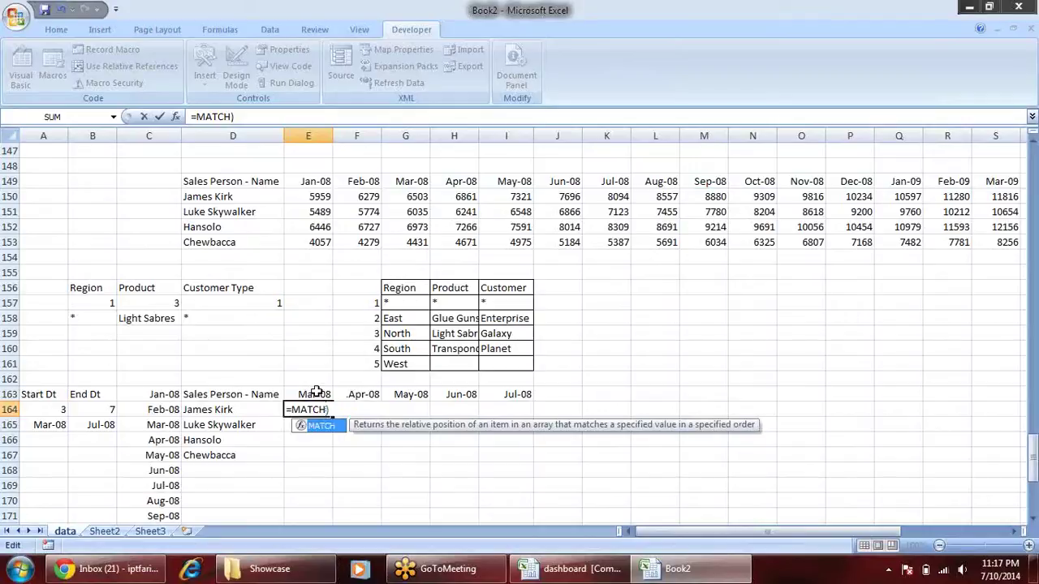
{"action": "key", "text": "Delete"}
Give MATCH the locked range $E$149:$AB$149 with match type 0 and commit it.
{"action": "type", "text": "("}
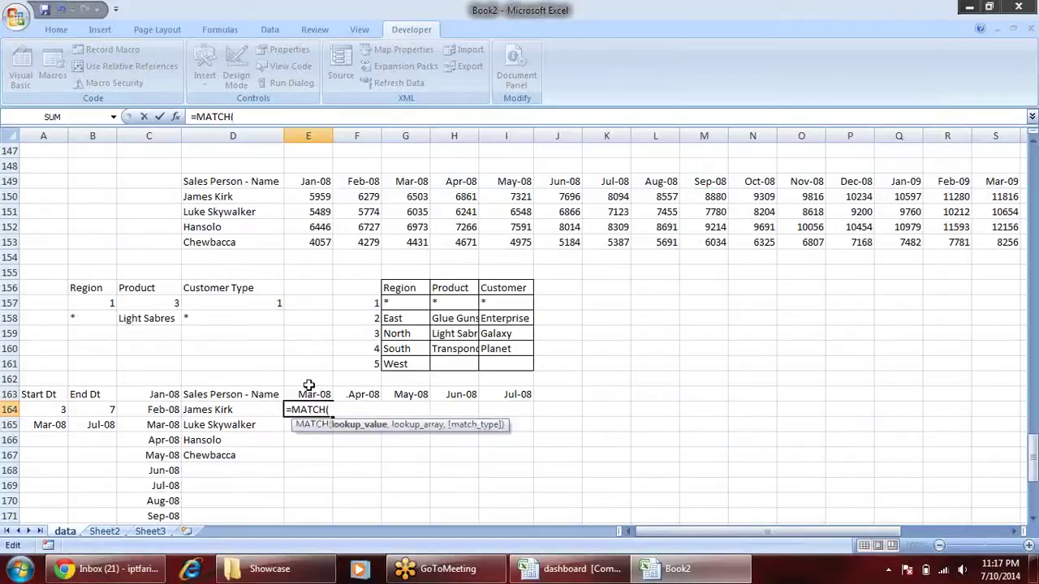
{"action": "left_click", "coordinate": [316, 395]}
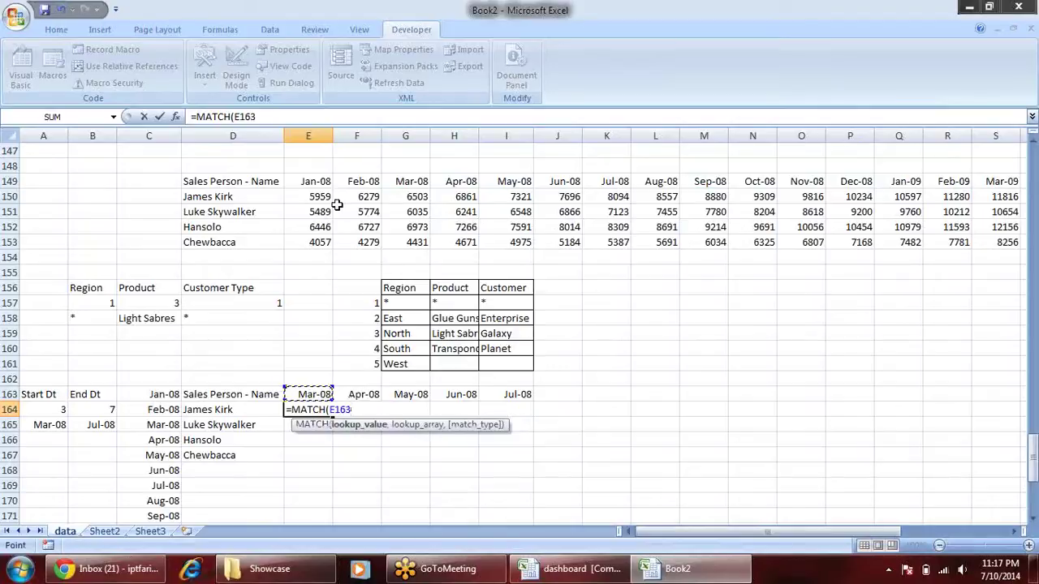
{"action": "key", "text": "F4"}
{"action": "key", "text": "F4"}
{"action": "left_click", "coordinate": [325, 181]}
{"action": "key", "text": "ctrl+shift+Right"}
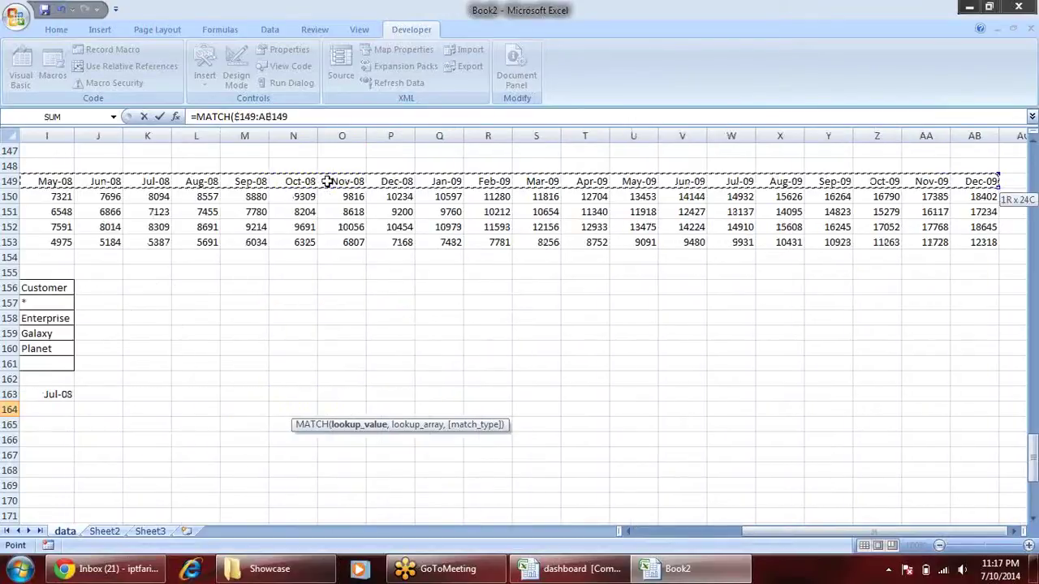
{"action": "key", "text": "F4"}
{"action": "type", "text": ",0"}
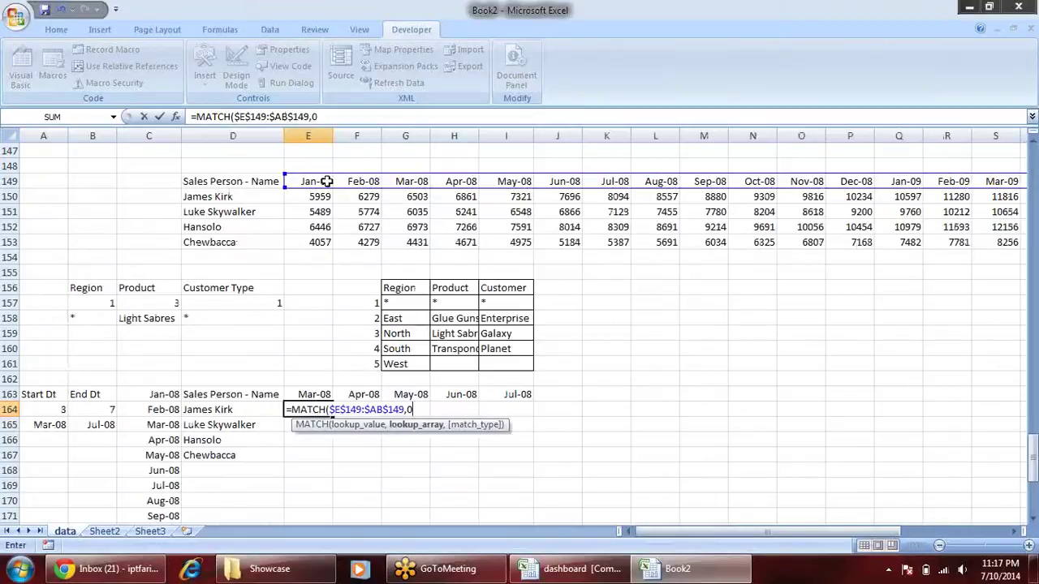
{"action": "type", "text": ")"}
{"action": "key", "text": "ctrl+Return"}
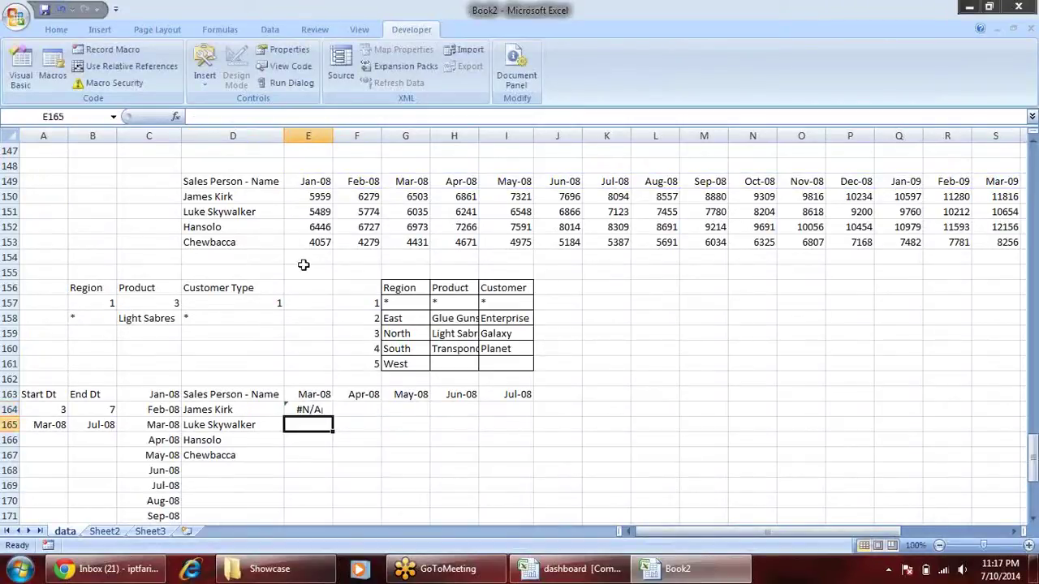
{"action": "left_click", "coordinate": [641, 532]}
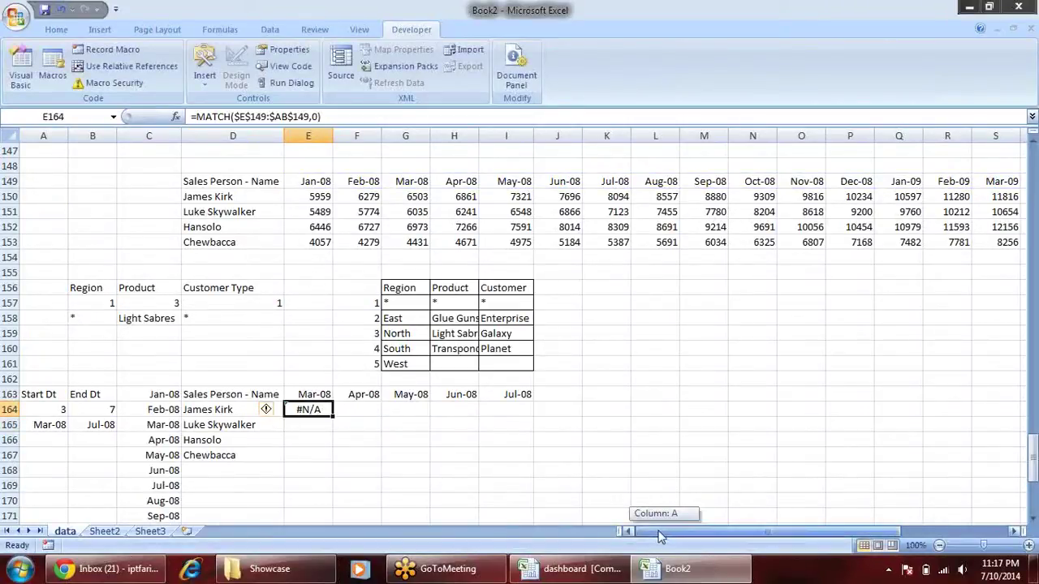
Correct E164 to =MATCH(E$163,$E$149:$AB$149,0), with E163 anchored by row.
{"action": "scroll", "coordinate": [532, 469], "scroll_direction": "up", "scroll_amount": 1}
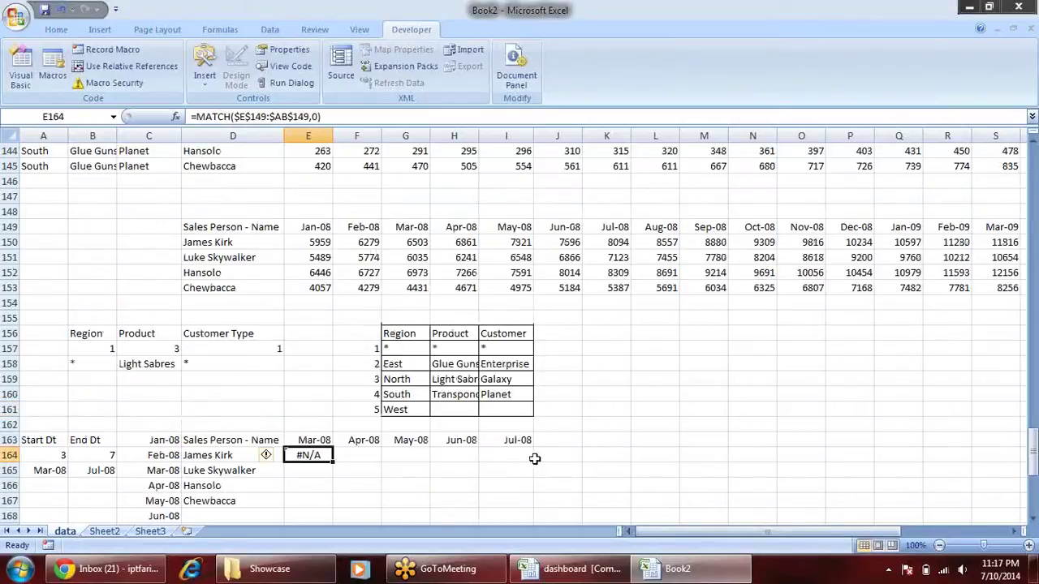
{"action": "key", "text": "F2"}
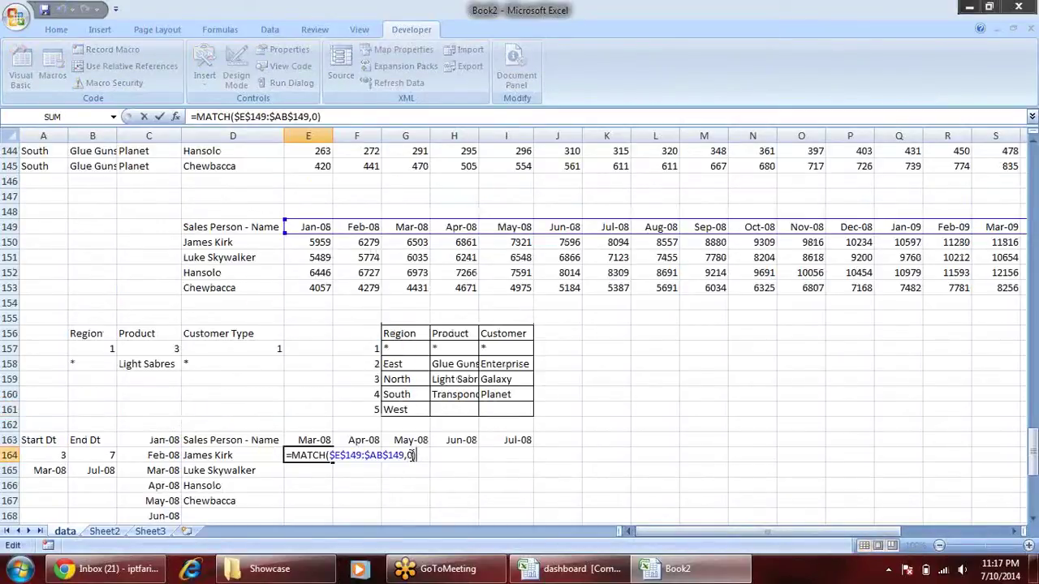
{"action": "left_click", "coordinate": [411, 455]}
{"action": "left_click", "coordinate": [329, 455]}
{"action": "left_click", "coordinate": [301, 439]}
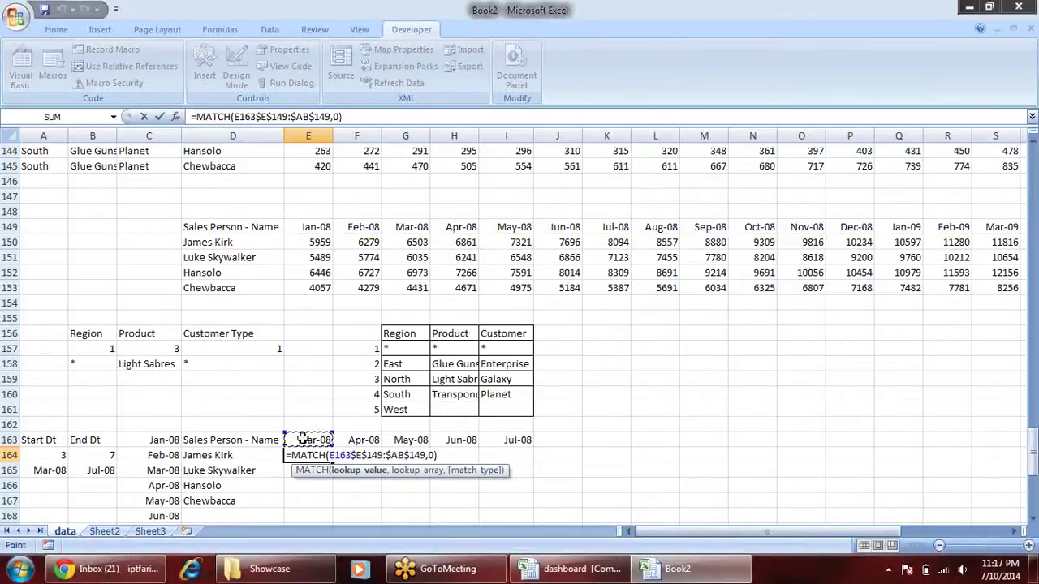
{"action": "type", "text": ","}
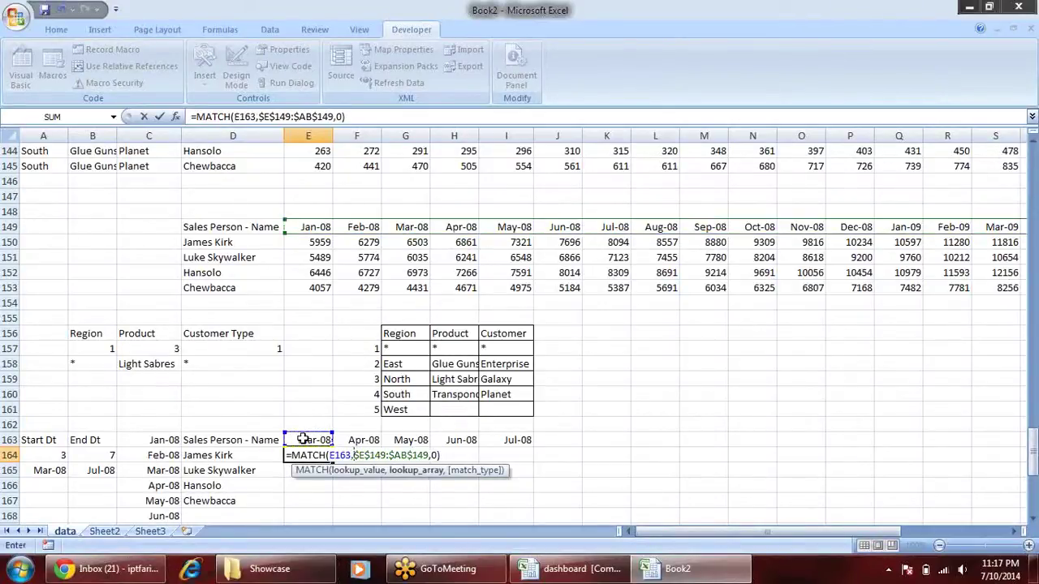
{"action": "left_click", "coordinate": [341, 455]}
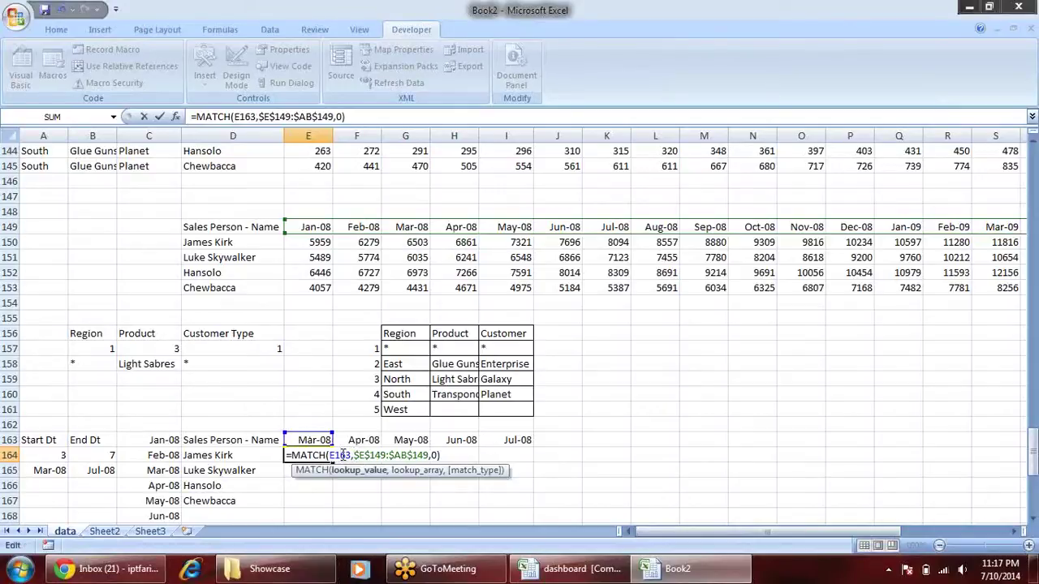
{"action": "key", "text": "F4"}
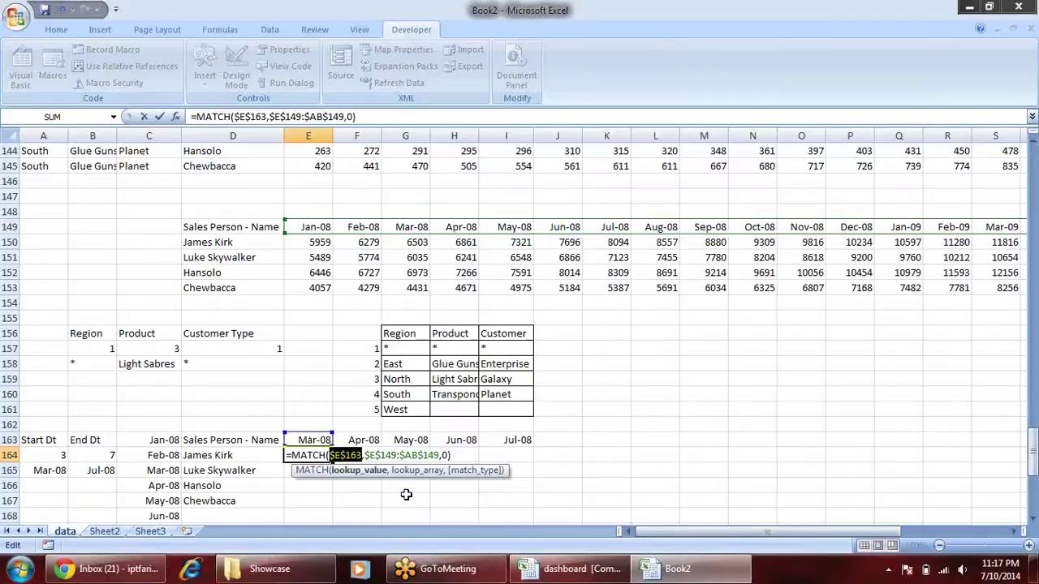
{"action": "key", "text": "F4"}
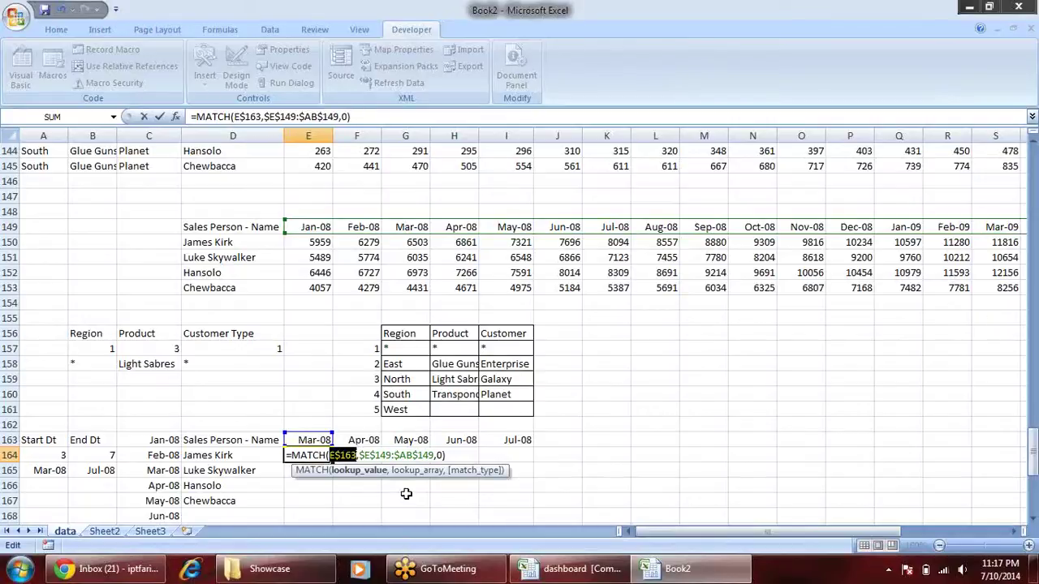
{"action": "key", "text": "ctrl+Return"}
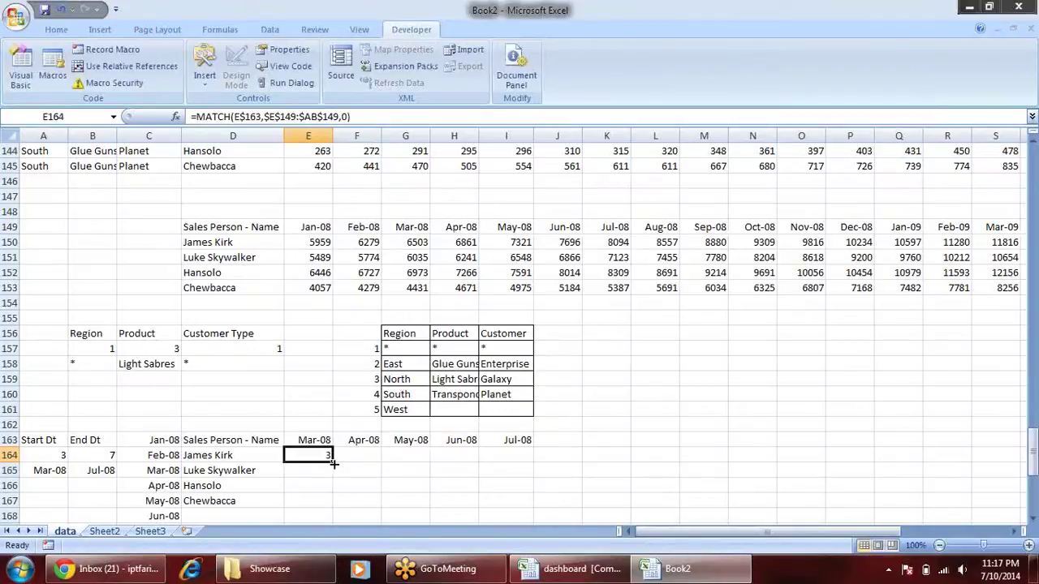
Fill the MATCH formula across to I164 and check the positions 3 to 7.
{"action": "left_click_drag", "start_coordinate": [555, 467], "coordinate": [552, 466]}
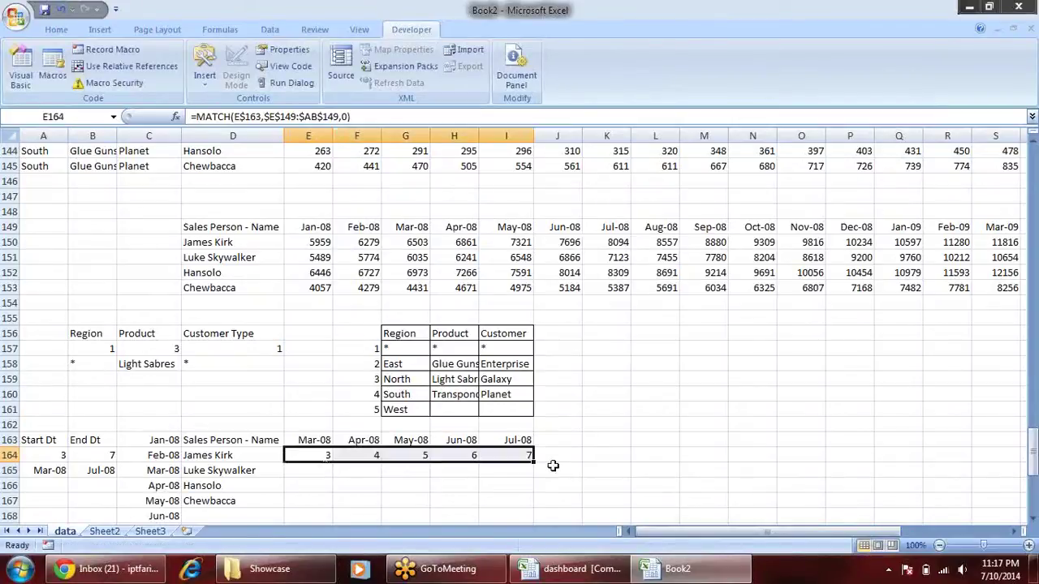
{"action": "left_click", "coordinate": [337, 441]}
{"action": "left_click", "coordinate": [317, 454]}
{"action": "left_click", "coordinate": [359, 454]}
{"action": "left_click", "coordinate": [393, 456]}
{"action": "left_click", "coordinate": [316, 457]}
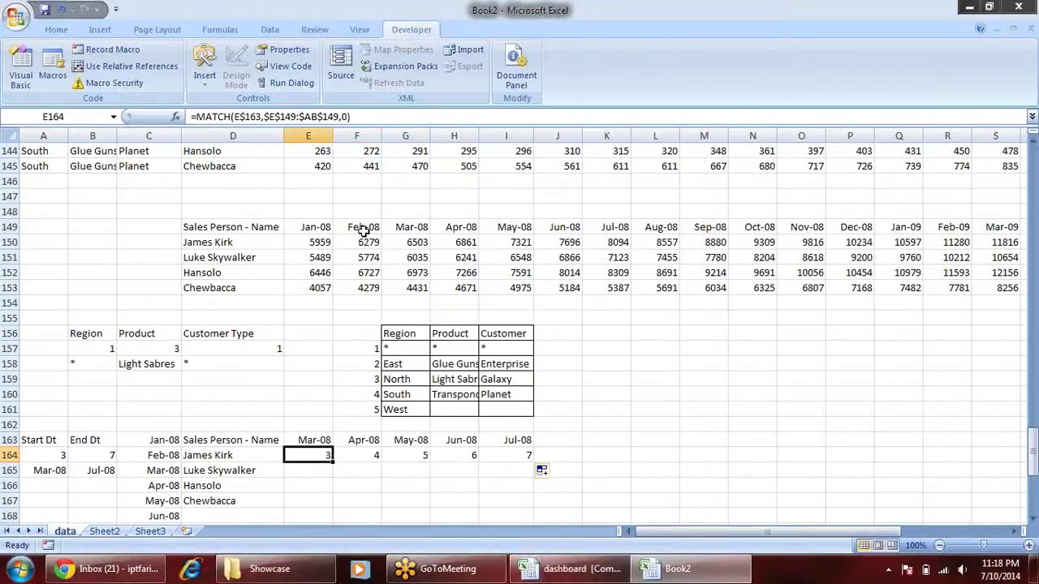
Enter a trial =OFFSET(D149,1,E164) formula in J164.
{"action": "left_click_drag", "start_coordinate": [323, 242], "coordinate": [320, 288]}
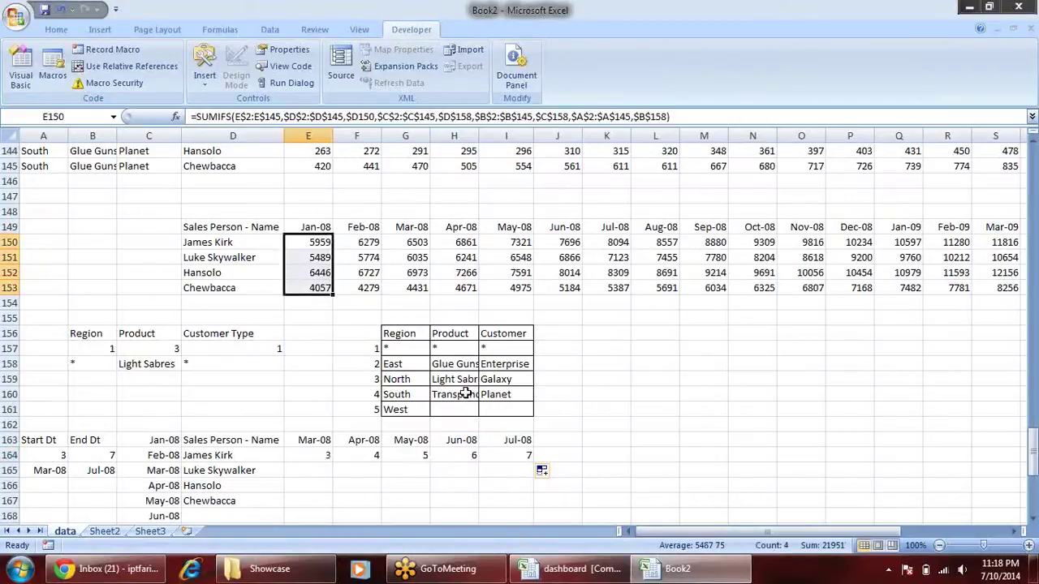
{"action": "left_click", "coordinate": [314, 227]}
{"action": "left_click_drag", "start_coordinate": [329, 246], "coordinate": [362, 272]}
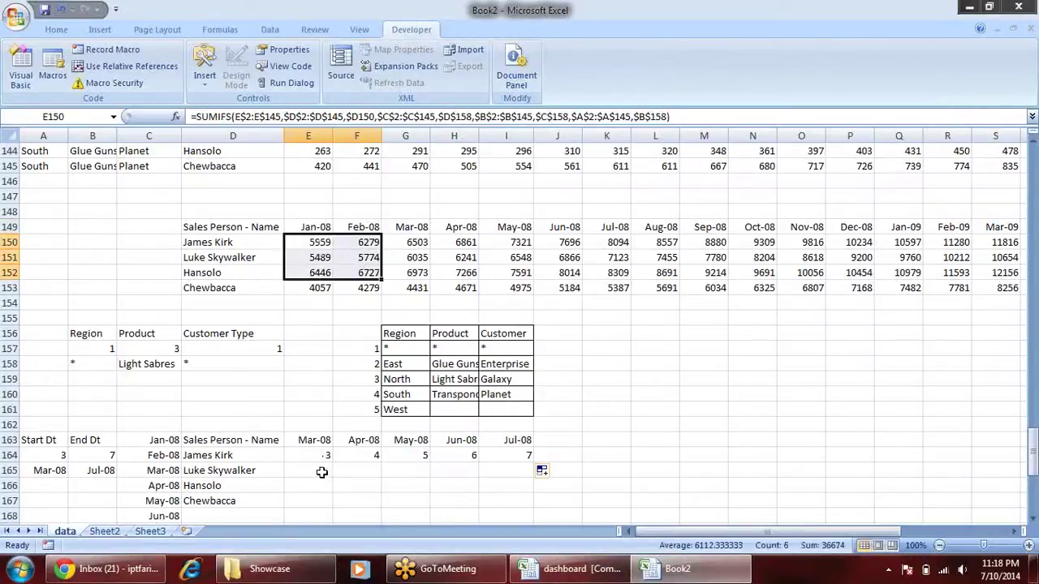
{"action": "left_click", "coordinate": [576, 456]}
{"action": "type", "text": "="}
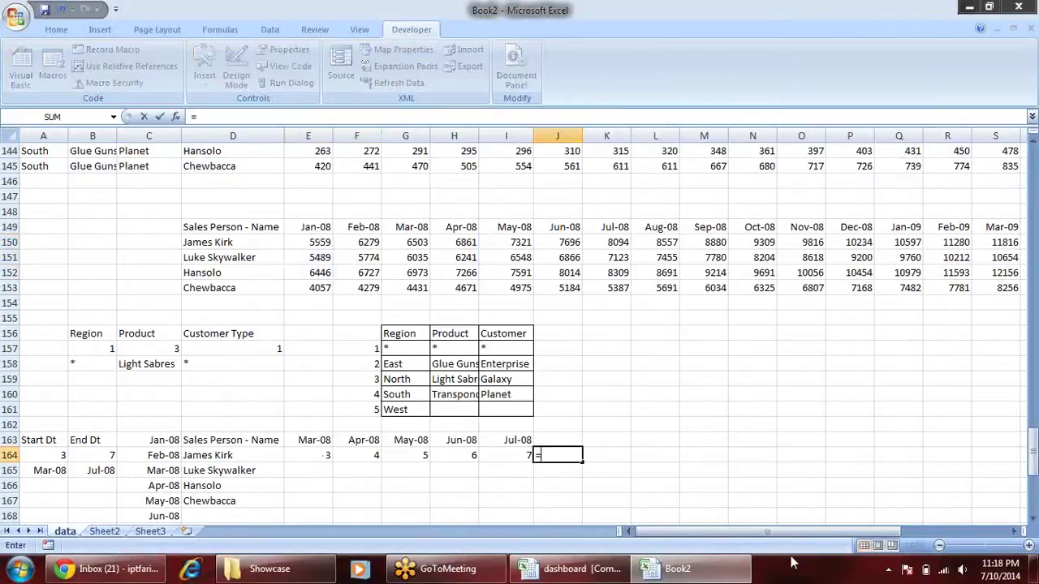
{"action": "type", "text": "of"}
{"action": "key", "text": "Tab"}
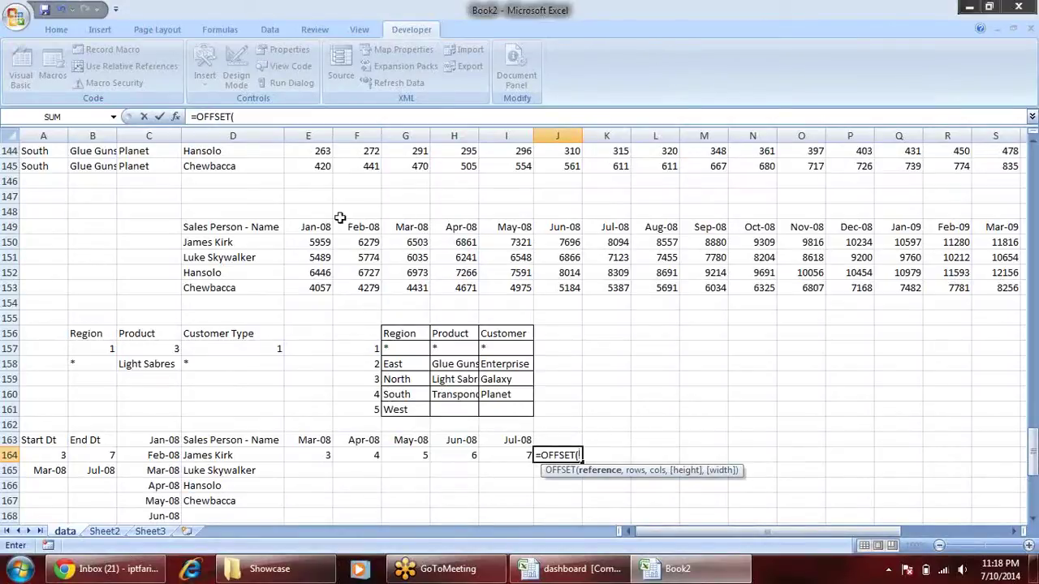
{"action": "left_click", "coordinate": [273, 227]}
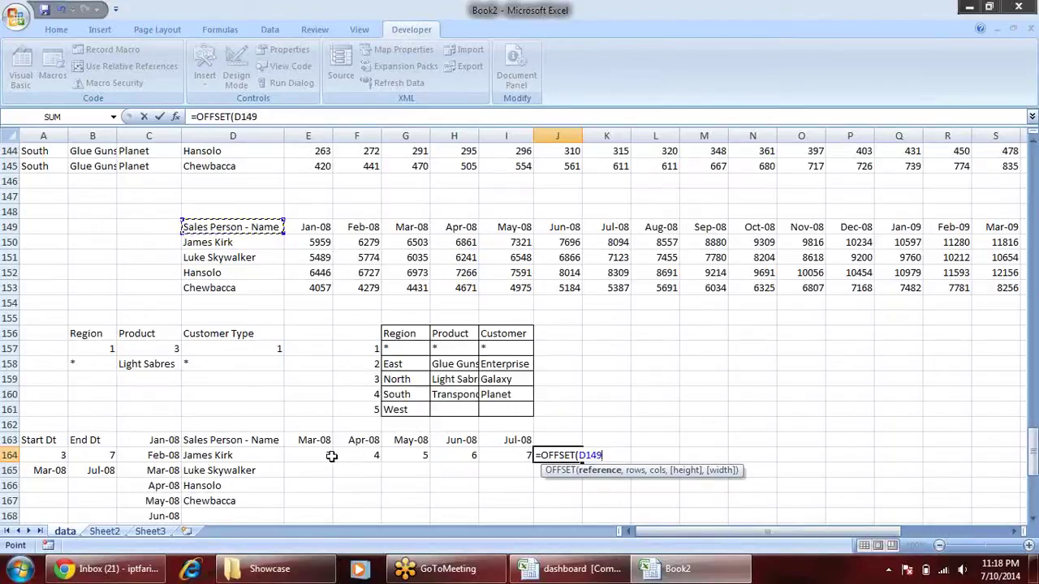
{"action": "type", "text": ","}
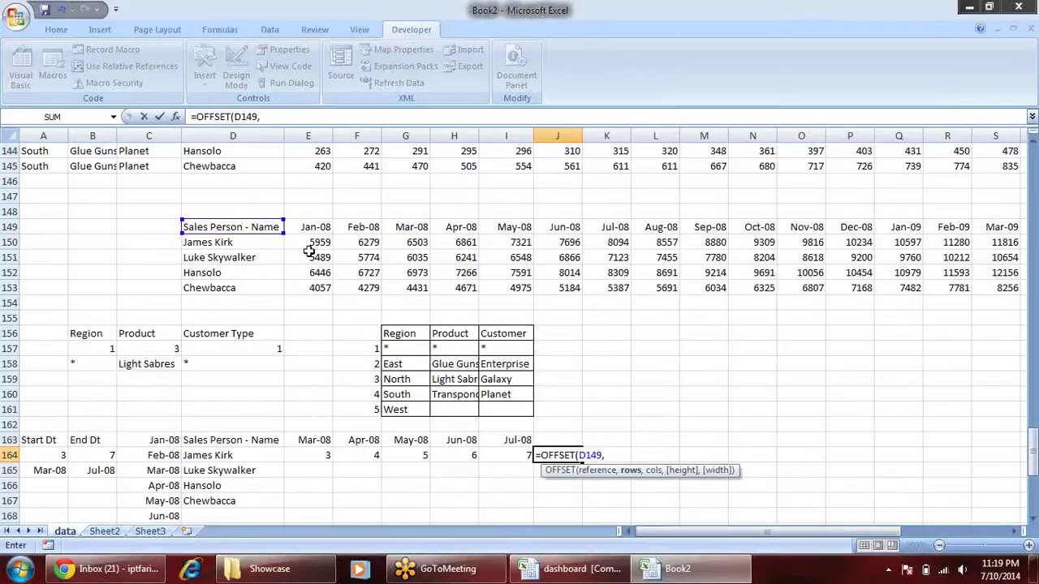
{"action": "type", "text": "1,"}
{"action": "left_click", "coordinate": [308, 453]}
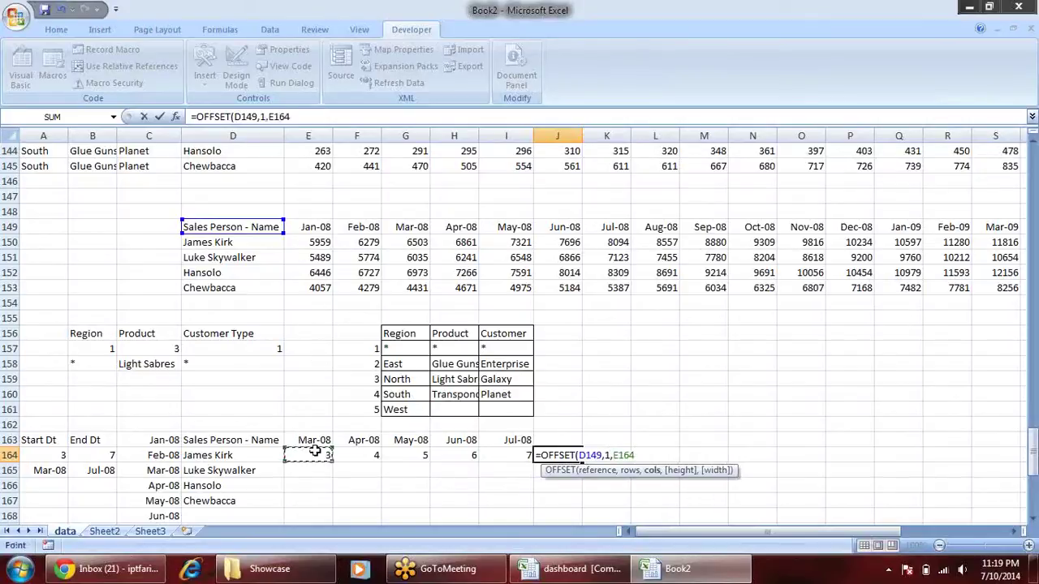
{"action": "key", "text": "Return"}
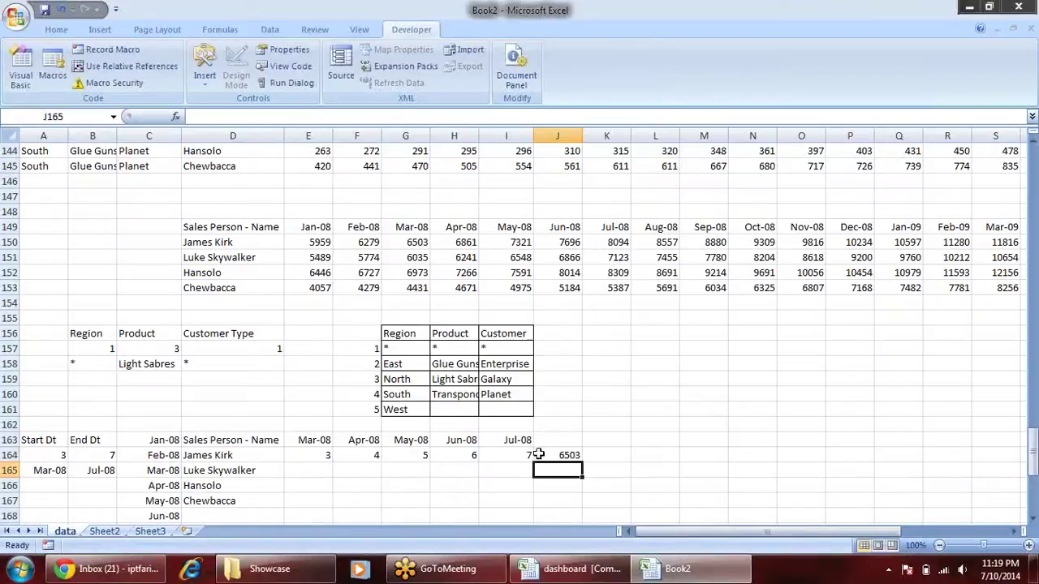
Compare J164's 6503 with James Kirk's Mar-08 total in the source table.
{"action": "left_click", "coordinate": [538, 454]}
{"action": "left_click", "coordinate": [315, 455]}
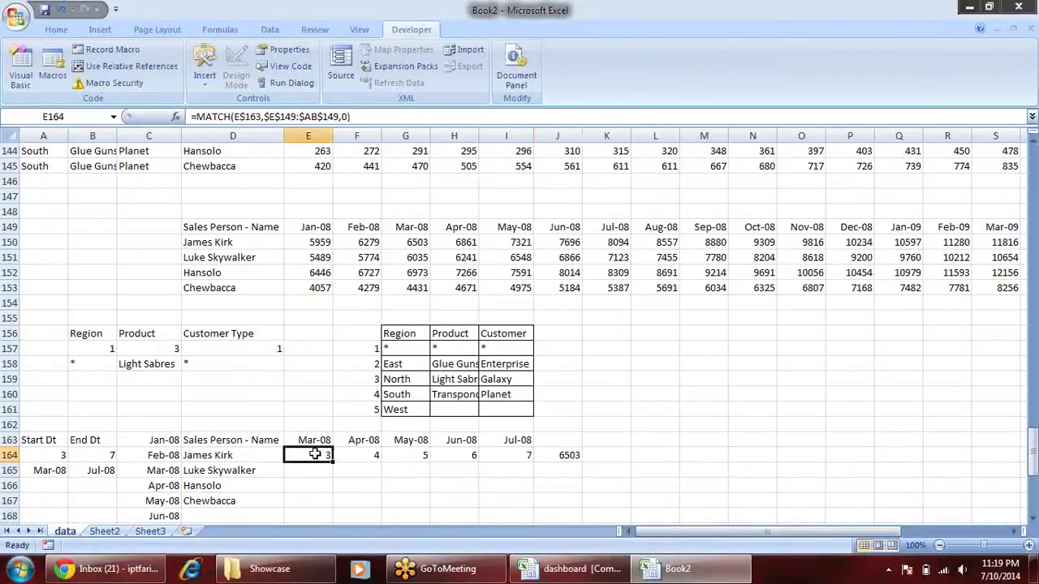
{"action": "left_click", "coordinate": [233, 457]}
{"action": "left_click", "coordinate": [256, 243]}
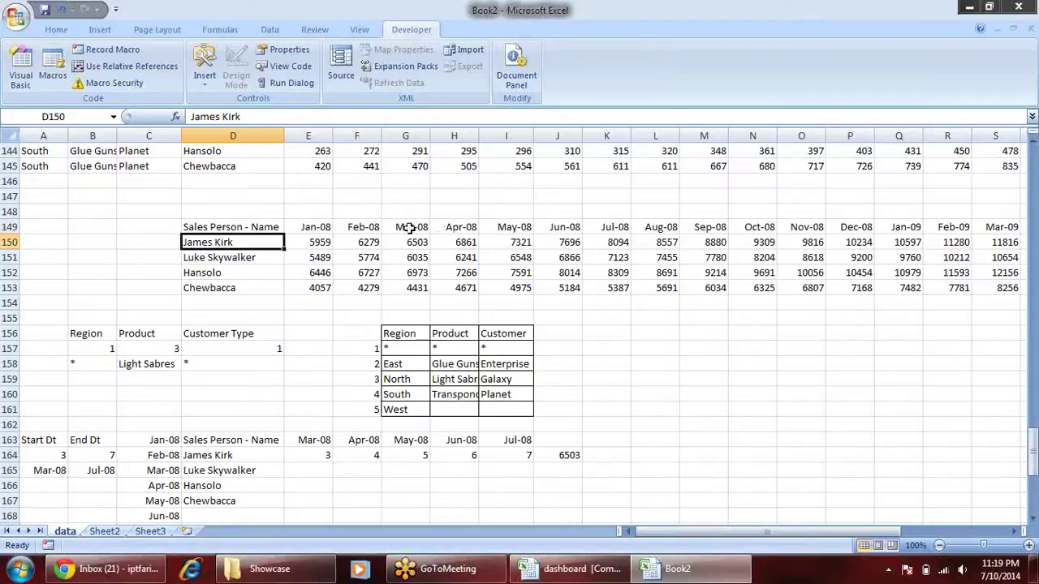
{"action": "left_click", "coordinate": [407, 227]}
{"action": "left_click", "coordinate": [416, 241]}
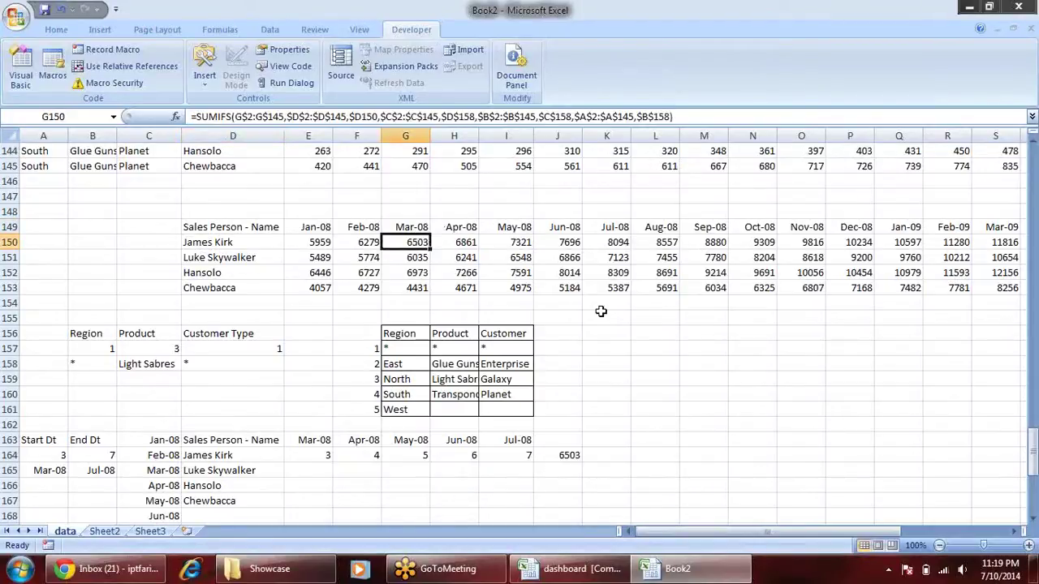
{"action": "left_click", "coordinate": [573, 456]}
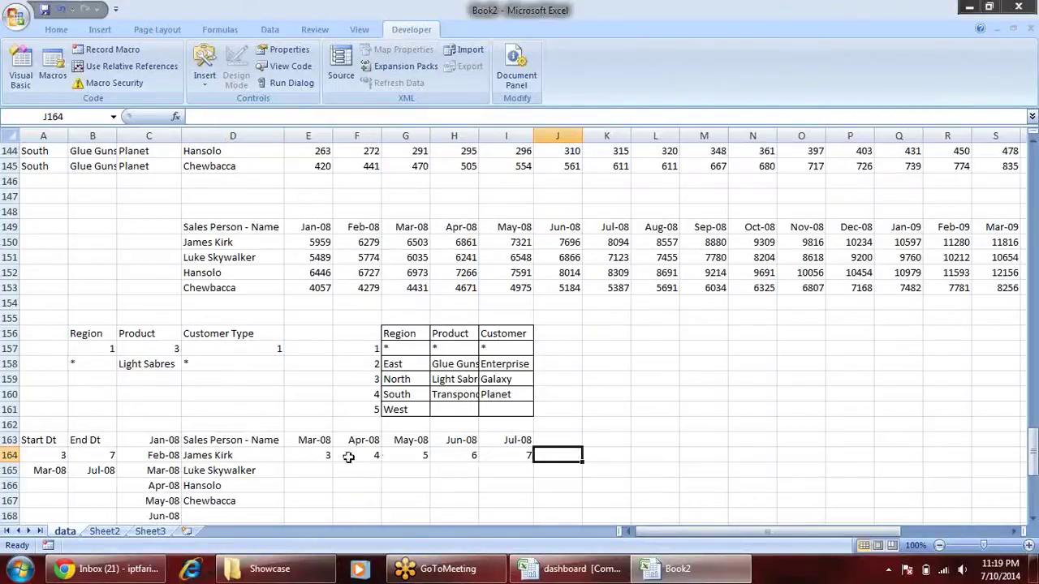
{"action": "left_click", "coordinate": [305, 456]}
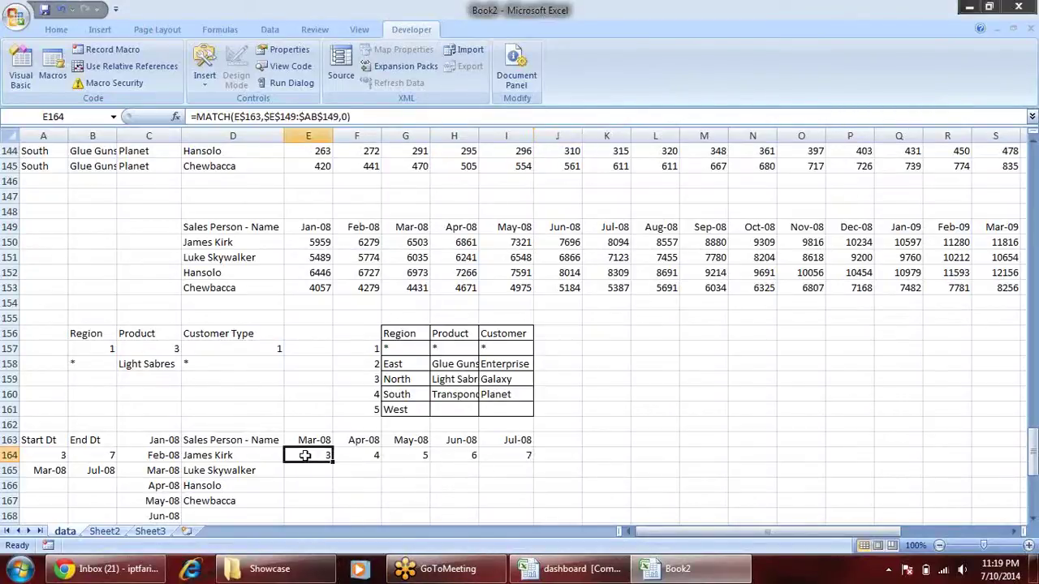
Wrap E164's MATCH in OFFSET($D$149,1,...), accept the correction, and fill across to column O.
{"action": "left_click", "coordinate": [198, 116]}
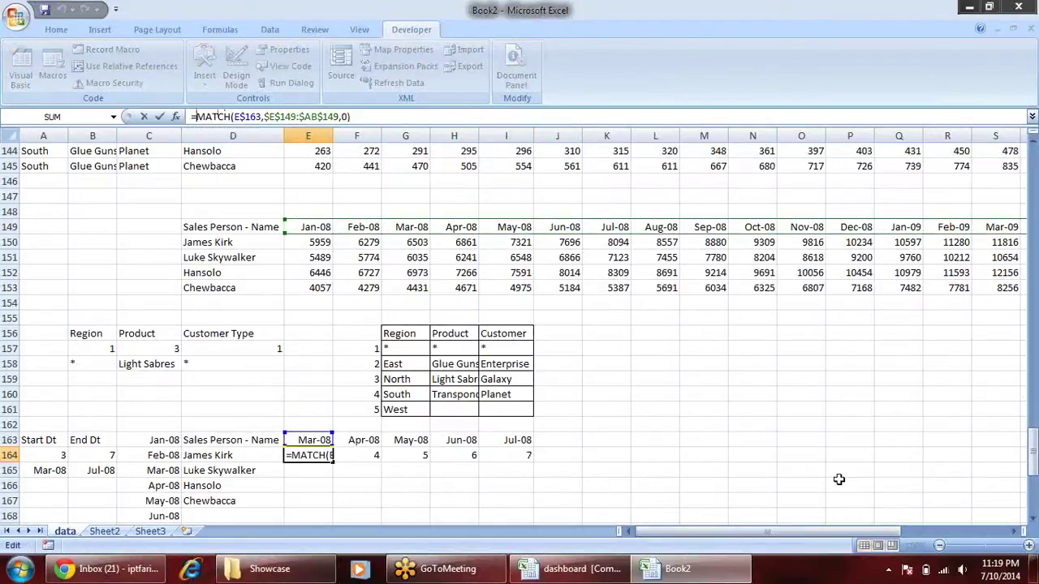
{"action": "left_click", "coordinate": [293, 456]}
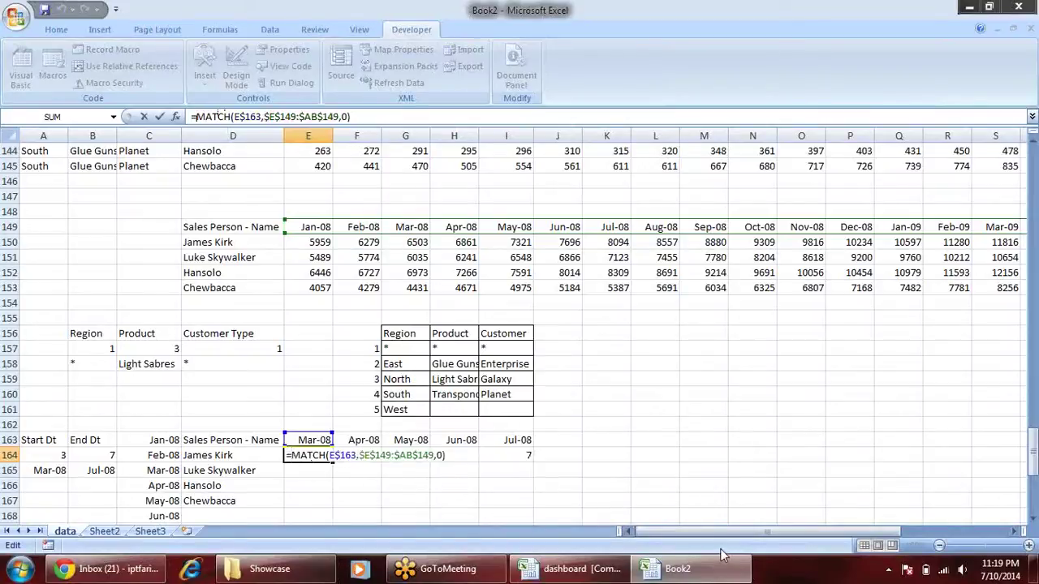
{"action": "type", "text": "oOFFSET("}
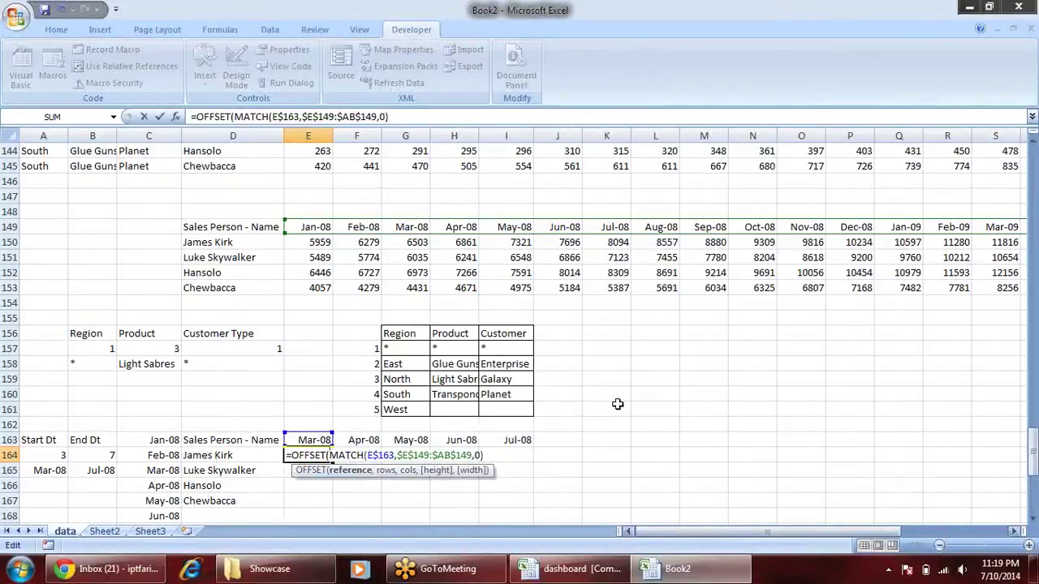
{"action": "left_click", "coordinate": [263, 227]}
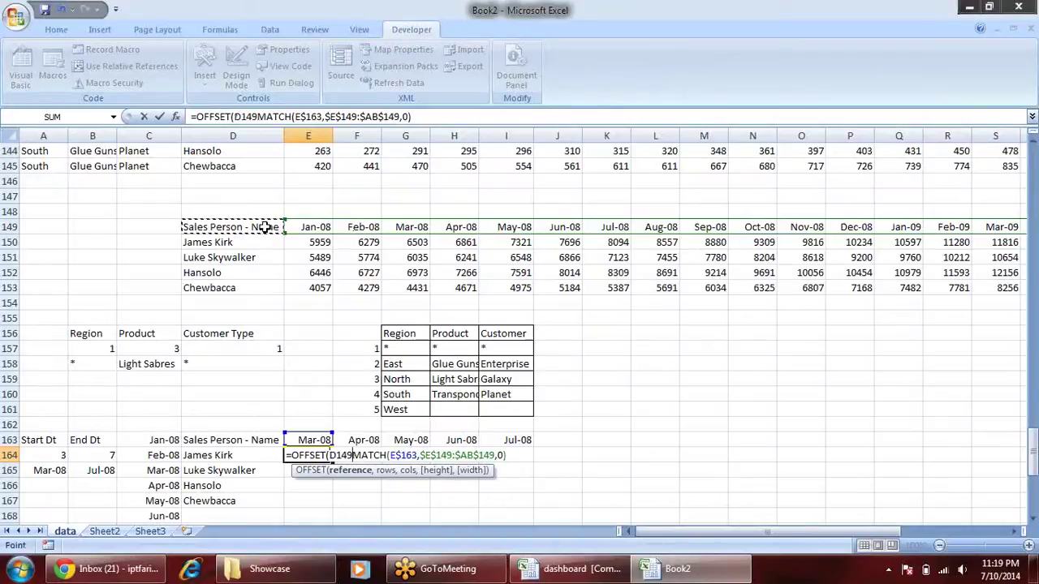
{"action": "key", "text": "F4"}
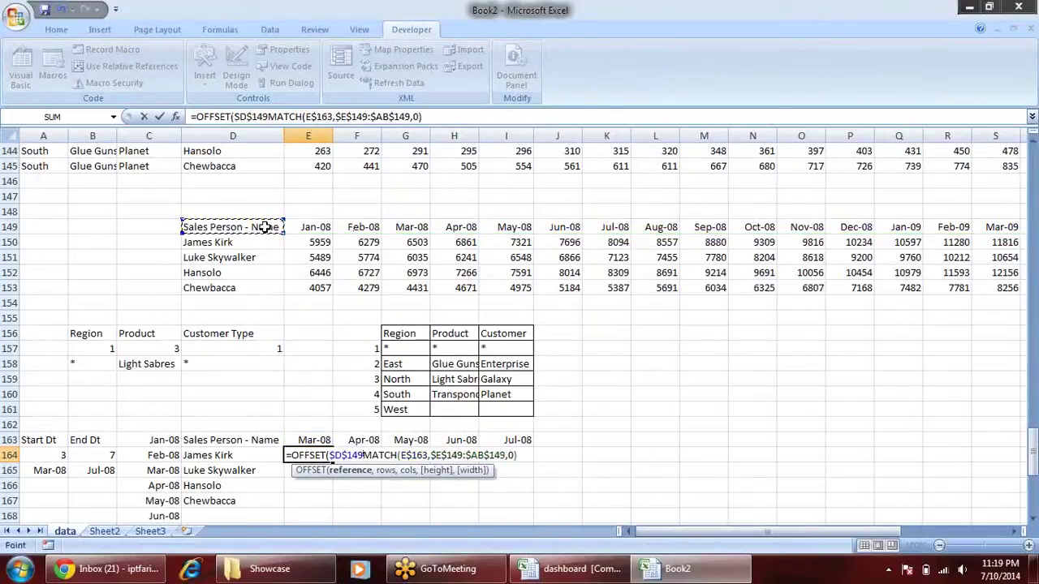
{"action": "type", "text": ","}
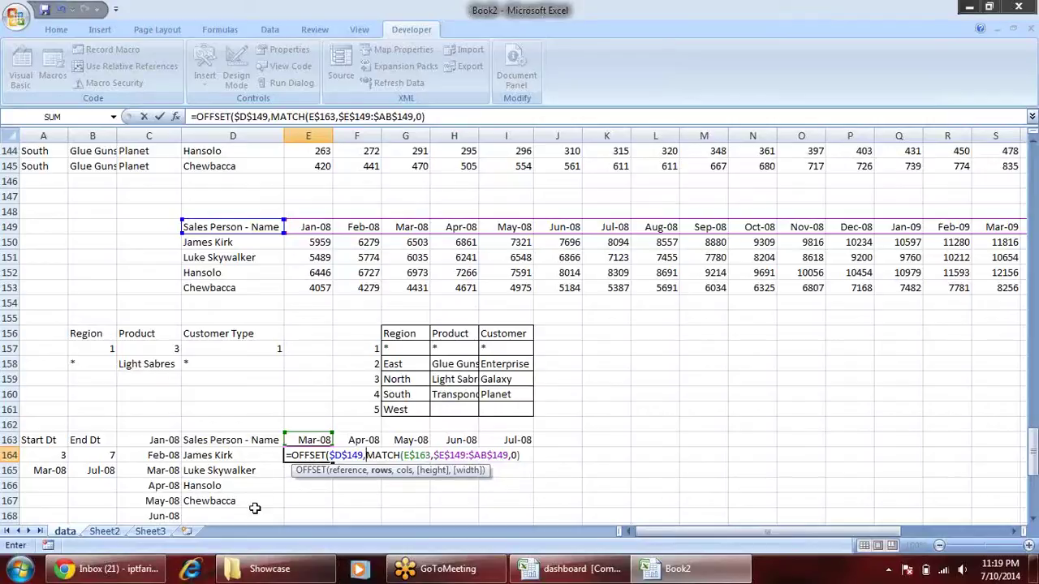
{"action": "type", "text": "1"}
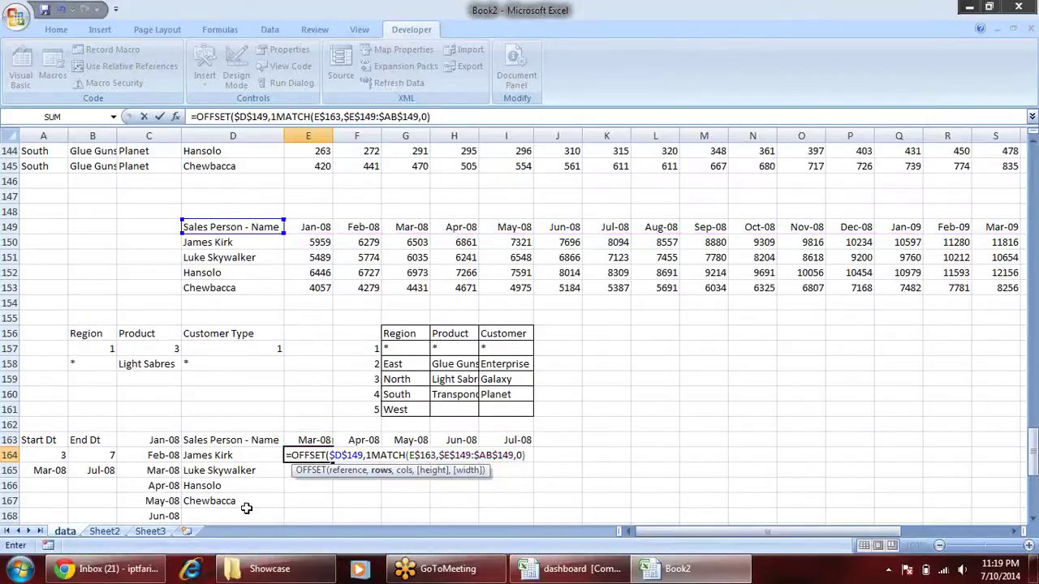
{"action": "type", "text": ","}
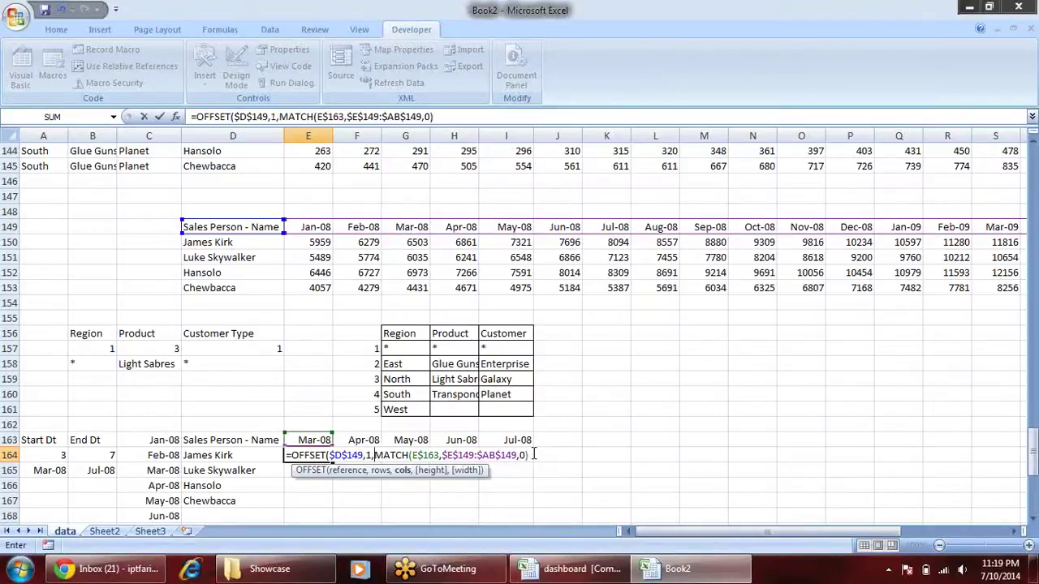
{"action": "key", "text": "Return"}
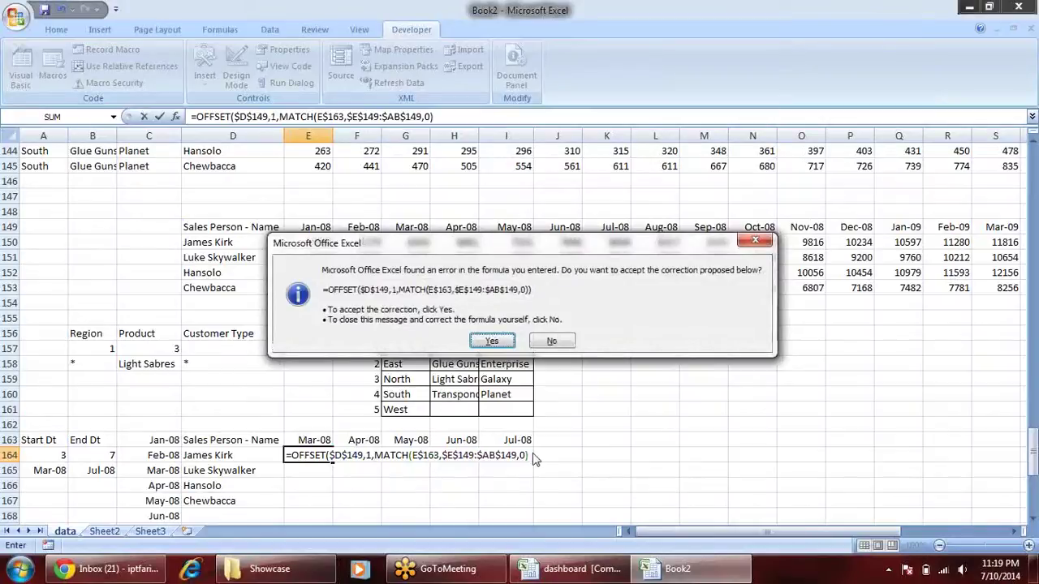
{"action": "key", "text": "Return"}
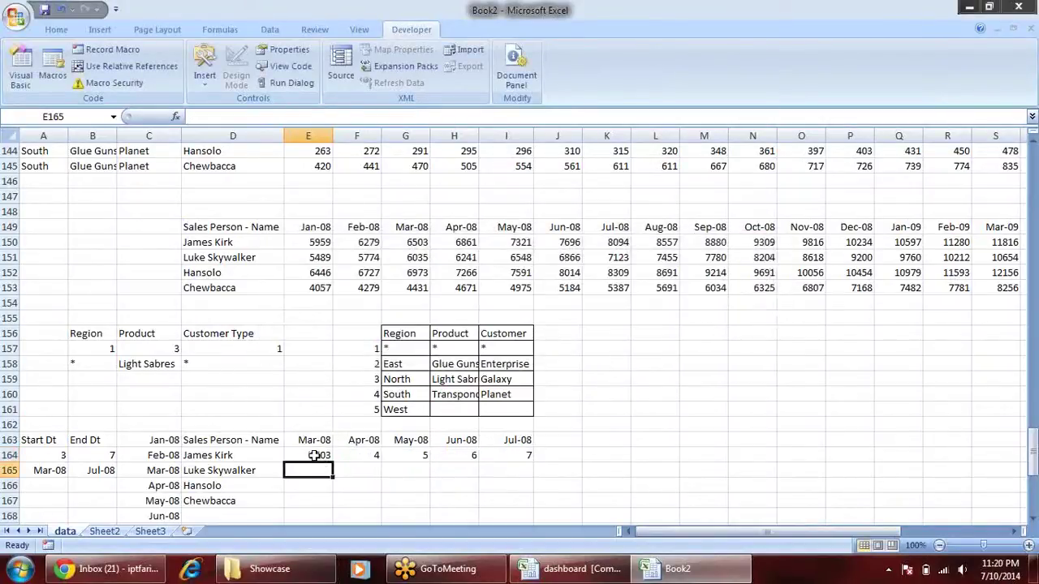
{"action": "left_click", "coordinate": [314, 456]}
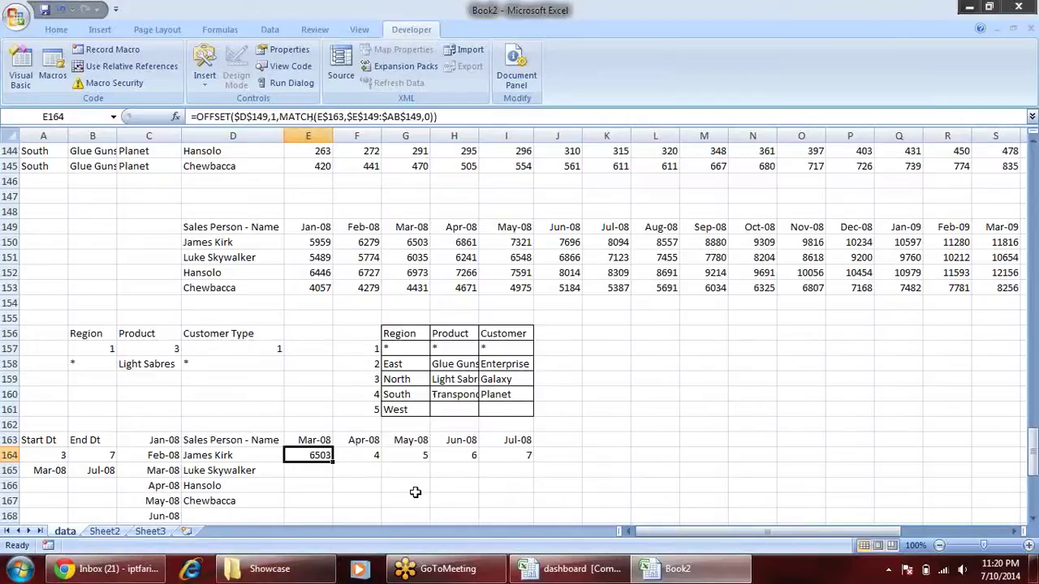
{"action": "left_click_drag", "start_coordinate": [332, 461], "coordinate": [824, 459]}
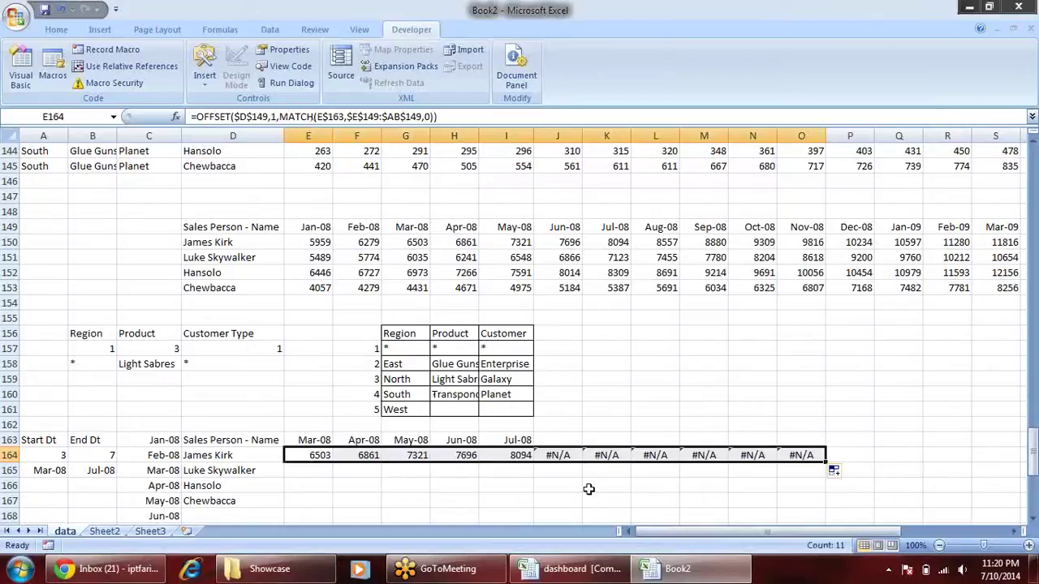
Wrap E164's OFFSET lookup in IFERROR(...,"") and refill it across row 164.
{"action": "left_click", "coordinate": [510, 486]}
{"action": "left_click", "coordinate": [559, 456]}
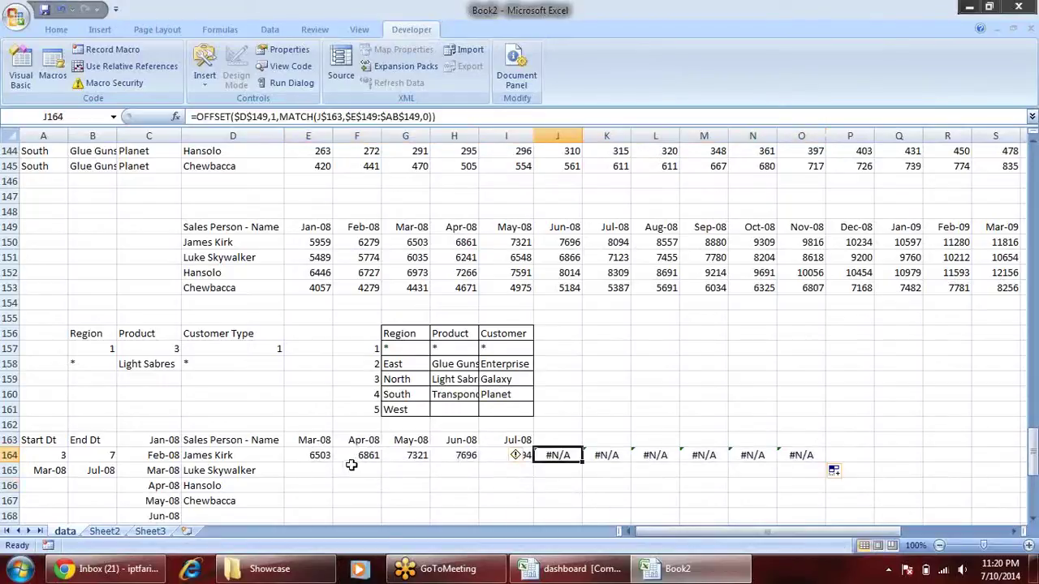
{"action": "left_click", "coordinate": [308, 455]}
{"action": "left_click", "coordinate": [194, 117]}
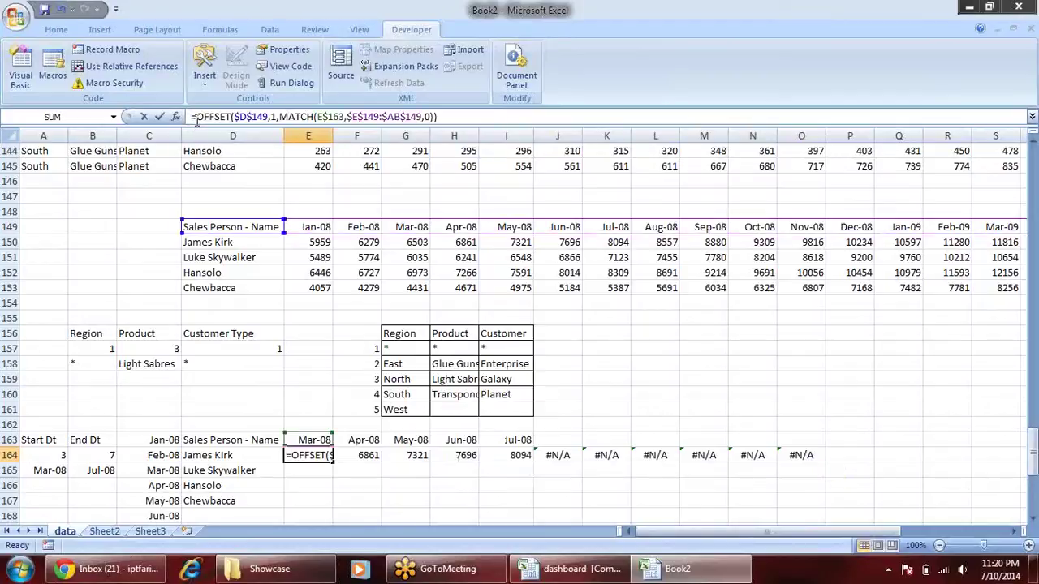
{"action": "type", "text": "if"}
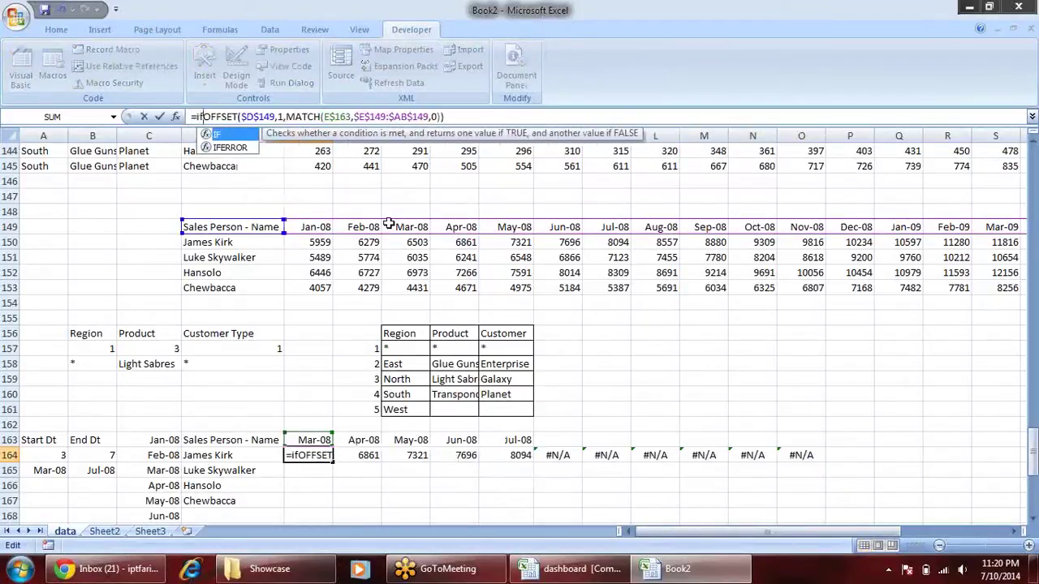
{"action": "key", "text": "Down"}
{"action": "key", "text": "Tab"}
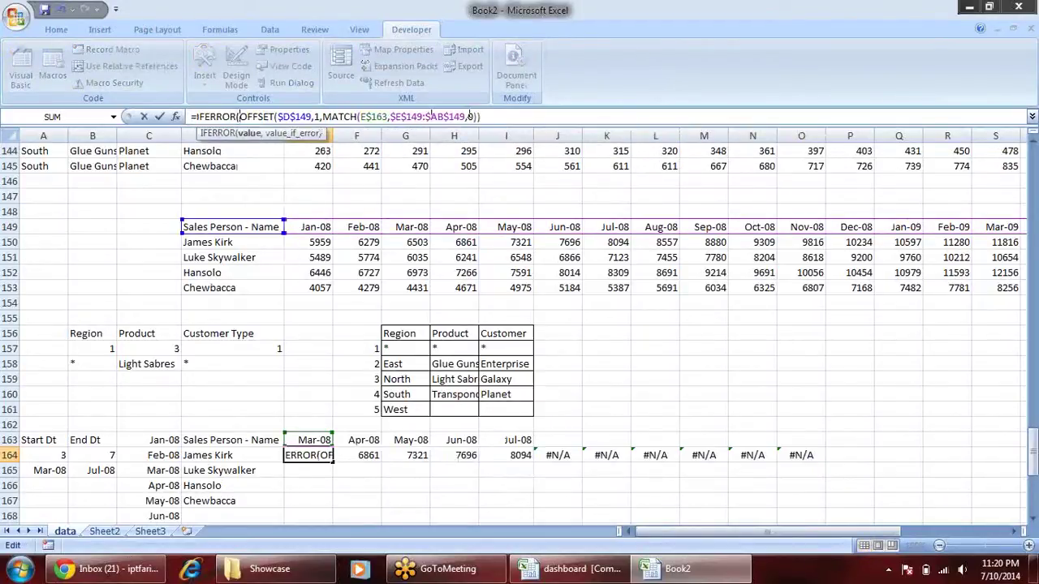
{"action": "left_click", "coordinate": [504, 113]}
{"action": "type", "text": ","}
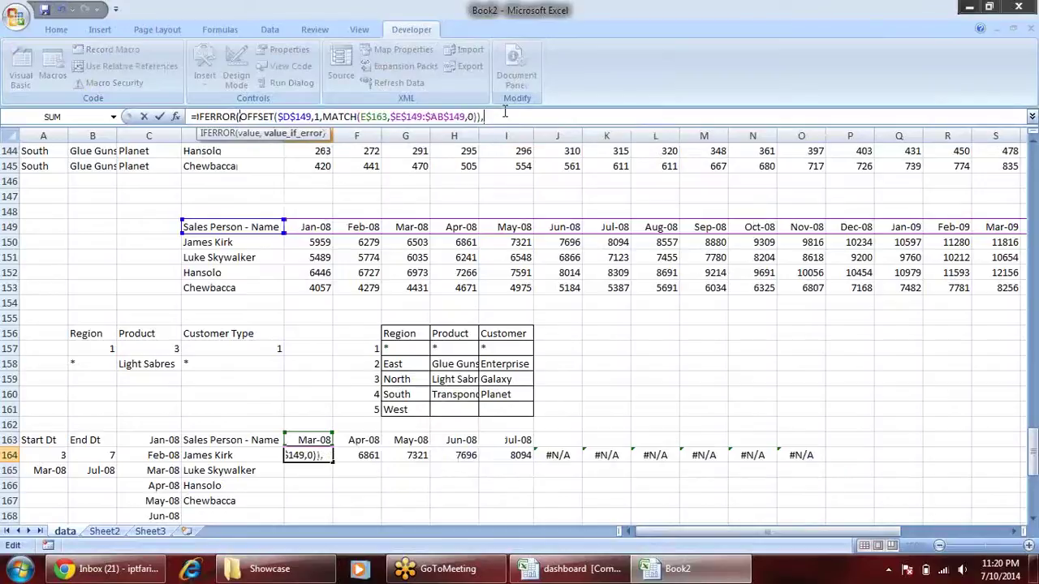
{"action": "type", "text": ")"}
{"action": "key", "text": "Return"}
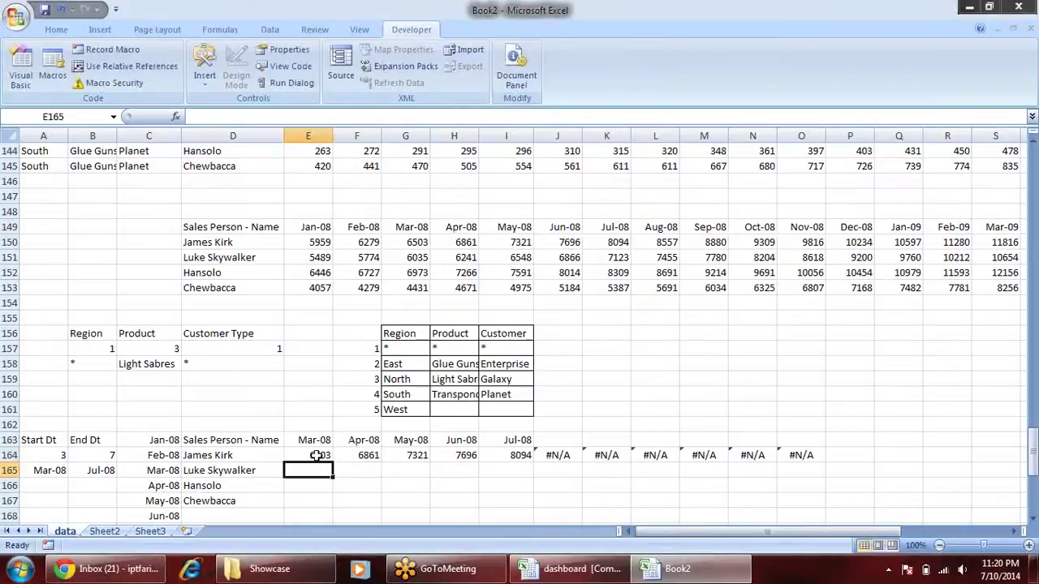
{"action": "left_click", "coordinate": [316, 456]}
{"action": "left_click_drag", "start_coordinate": [332, 462], "coordinate": [846, 471]}
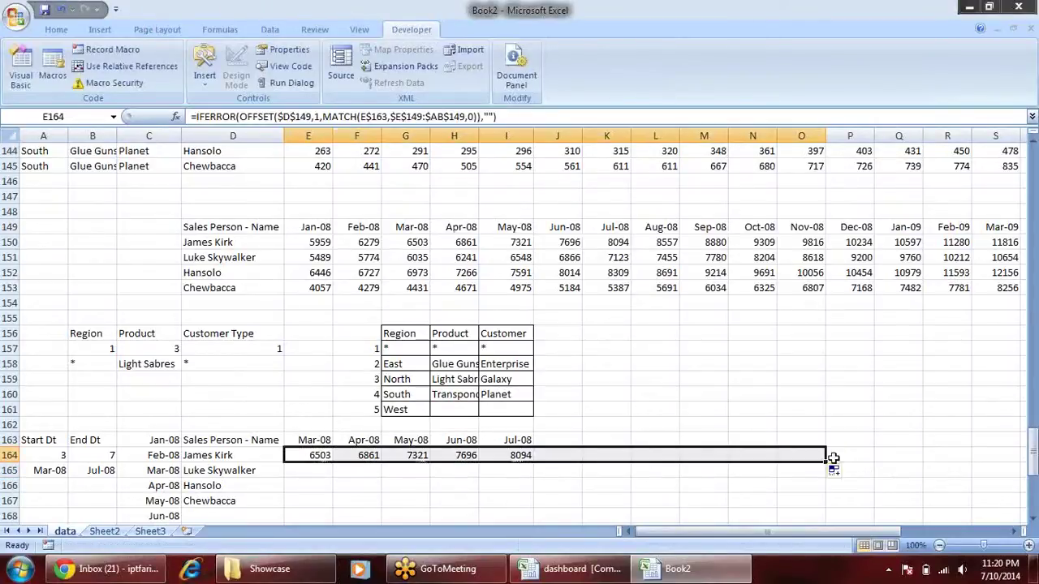
{"action": "left_click", "coordinate": [41, 455]}
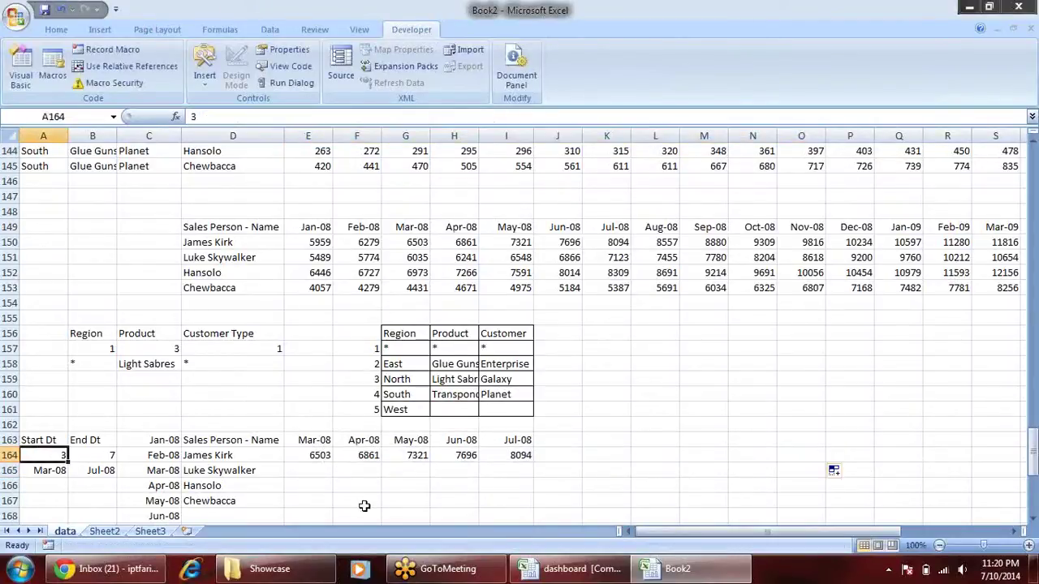
Enter start index 1 and try end index values 23 and 2.
{"action": "type", "text": "1"}
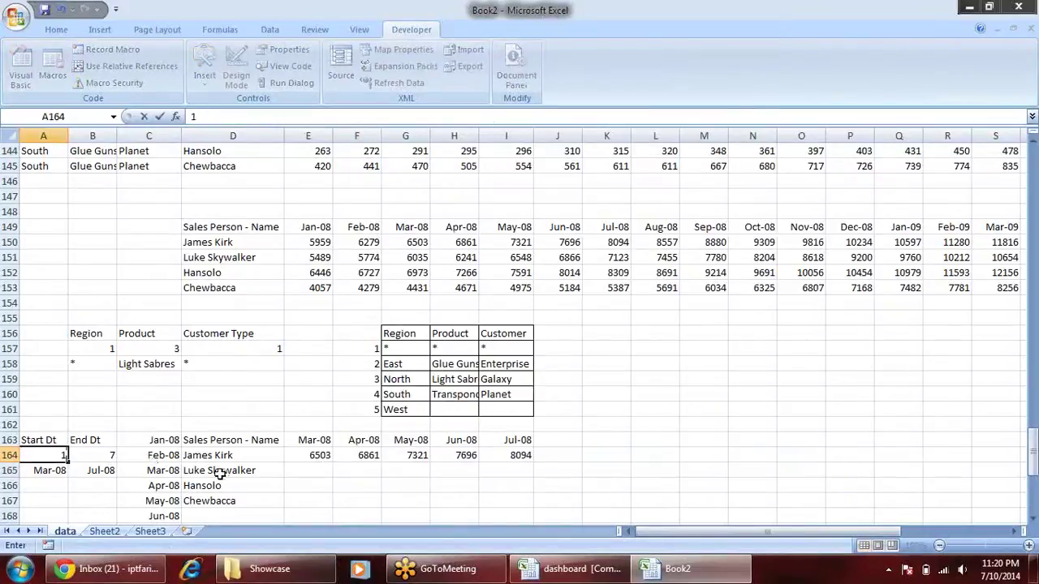
{"action": "key", "text": "Tab"}
{"action": "type", "text": "2"}
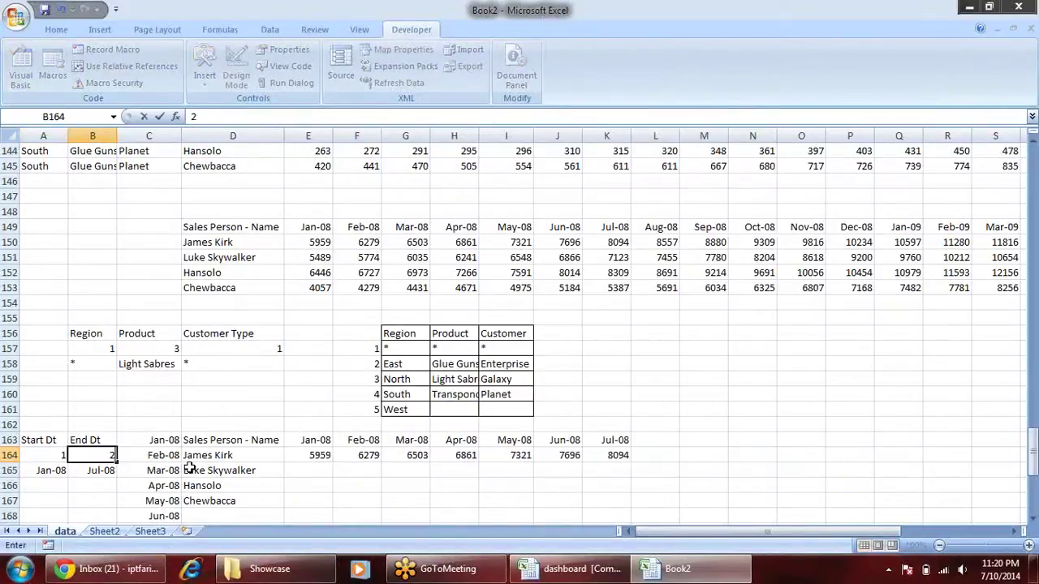
{"action": "type", "text": "3"}
{"action": "key", "text": "Return"}
{"action": "key", "text": "Up"}
{"action": "key", "text": "Right"}
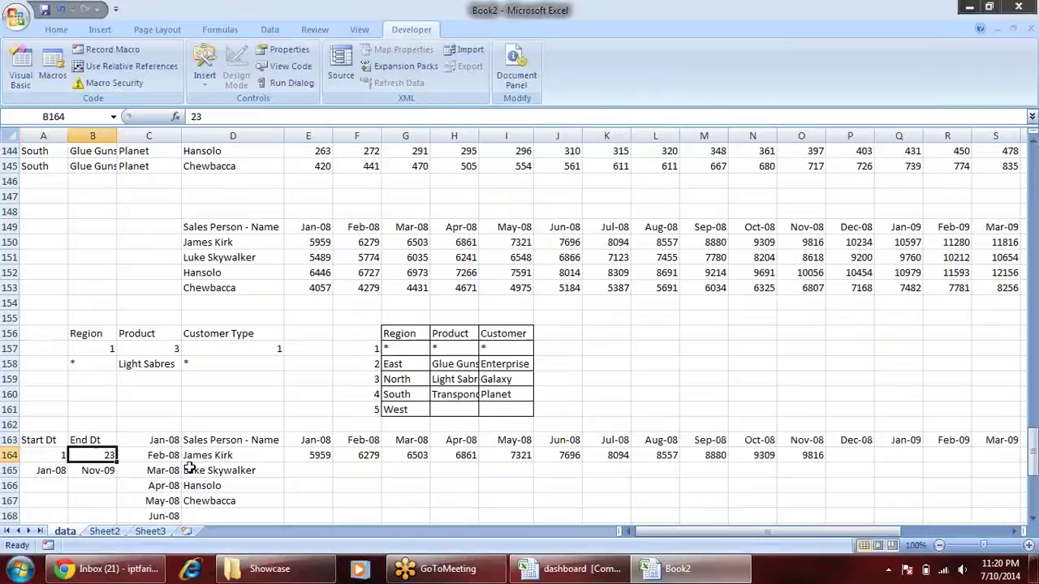
{"action": "type", "text": "2"}
{"action": "key", "text": "Return"}
Settle the end index on 24 after 25 gives #REF!, making the end date Dec-09.
{"action": "key", "text": "Up"}
{"action": "type", "text": "25"}
{"action": "key", "text": "Return"}
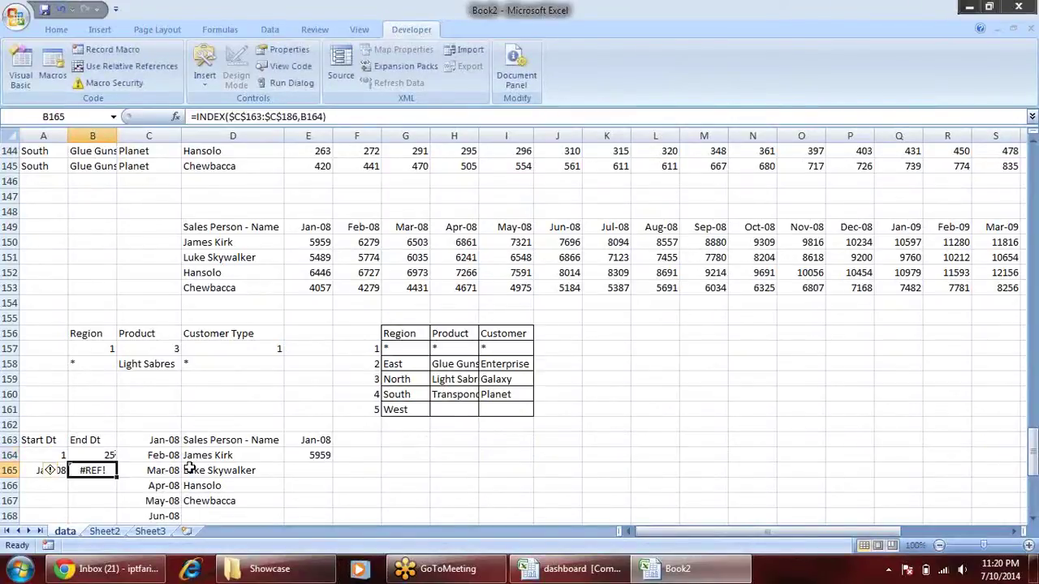
{"action": "key", "text": "Up"}
{"action": "type", "text": "24"}
{"action": "key", "text": "Return"}
{"action": "key", "text": "Up"}
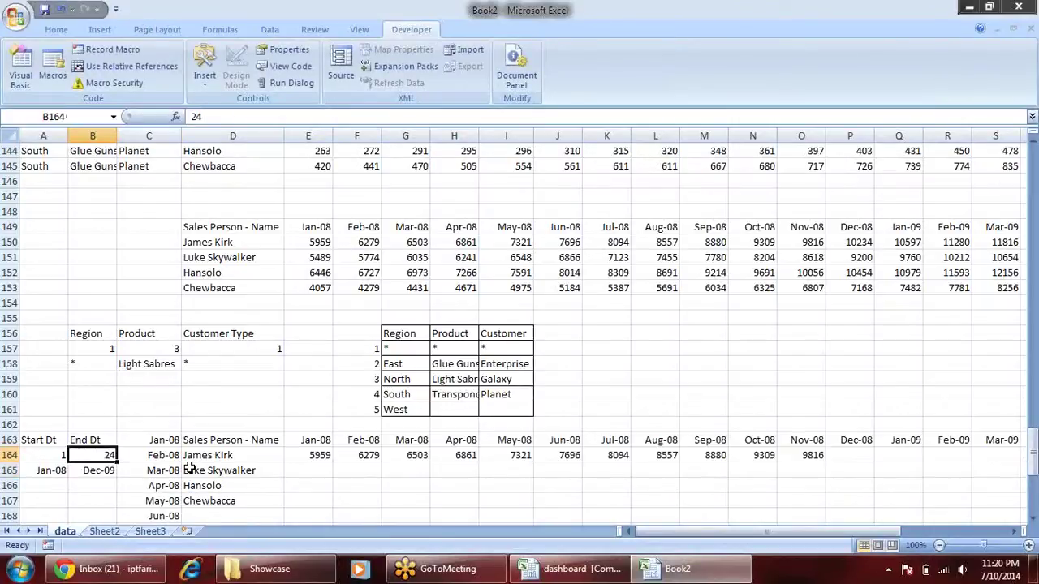
{"action": "key", "text": "Right"}
{"action": "key", "text": "Right"}
{"action": "key", "text": "Right"}
{"action": "key", "text": "Right"}
{"action": "key", "text": "Right"}
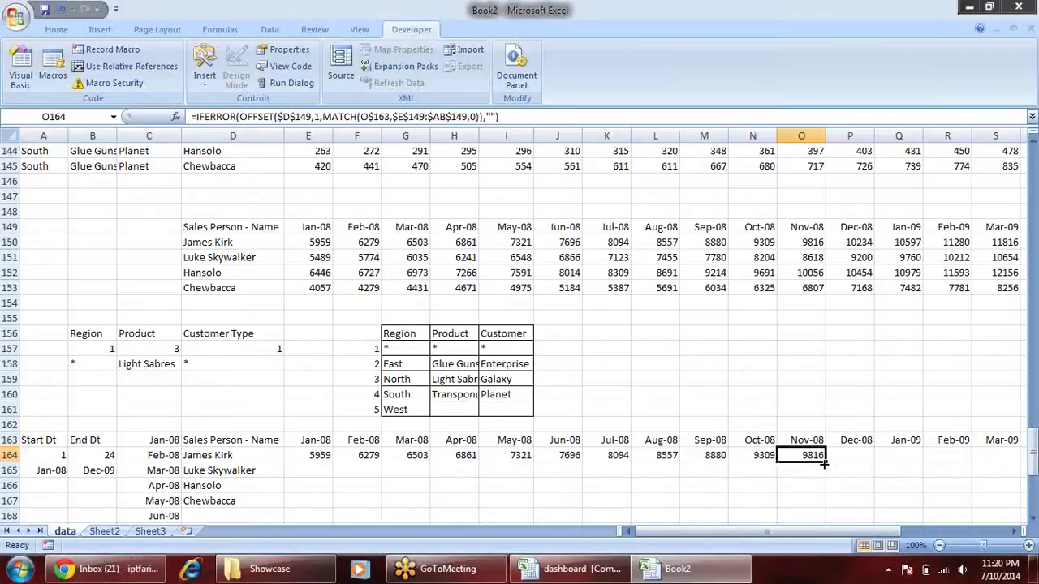
Extend row 164's IFERROR/OFFSET formula across to Dec-09 in AB164.
{"action": "left_click_drag", "start_coordinate": [829, 459], "coordinate": [920, 461]}
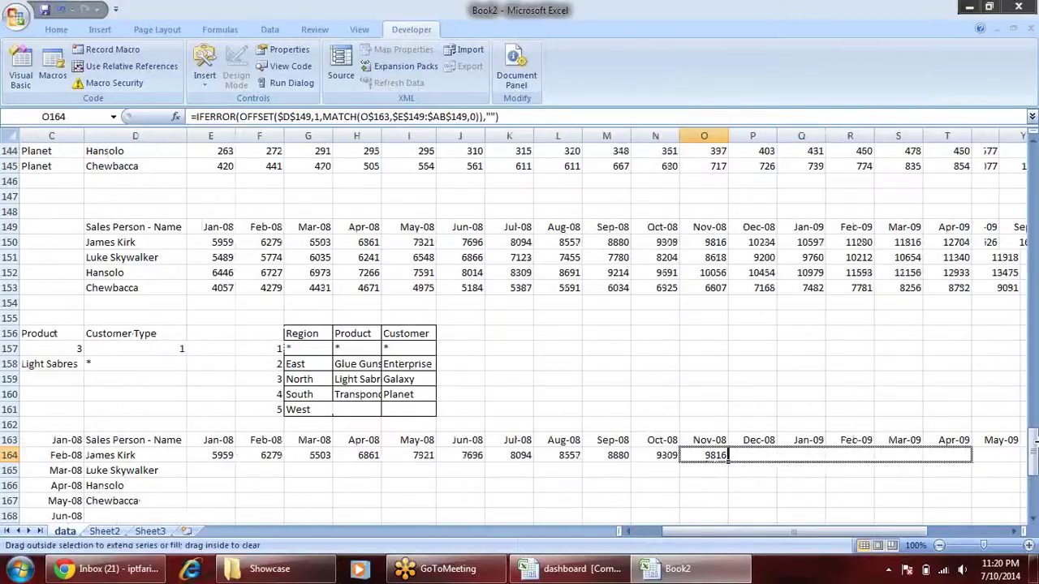
{"action": "left_click_drag", "start_coordinate": [921, 461], "coordinate": [938, 457]}
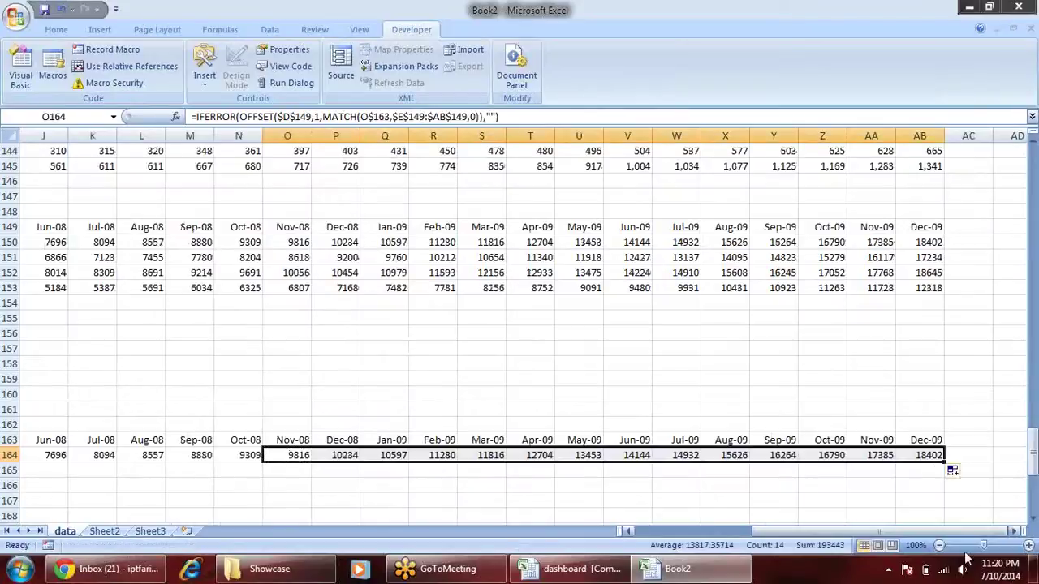
{"action": "left_click_drag", "start_coordinate": [761, 534], "coordinate": [629, 533]}
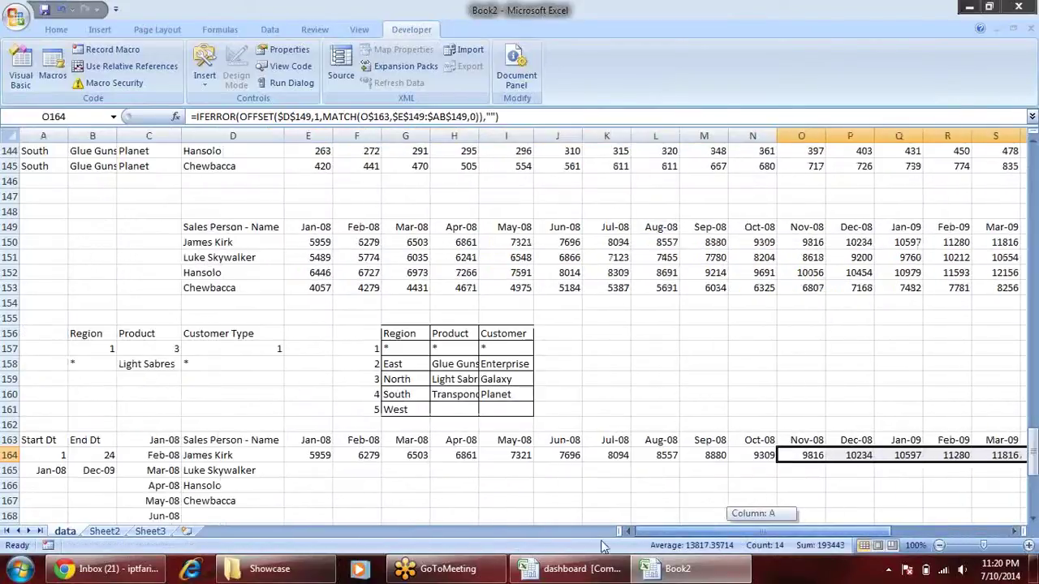
Copy James Kirk's Jan-08 formula down to E165:E167 for the other salespeople.
{"action": "left_click", "coordinate": [316, 456]}
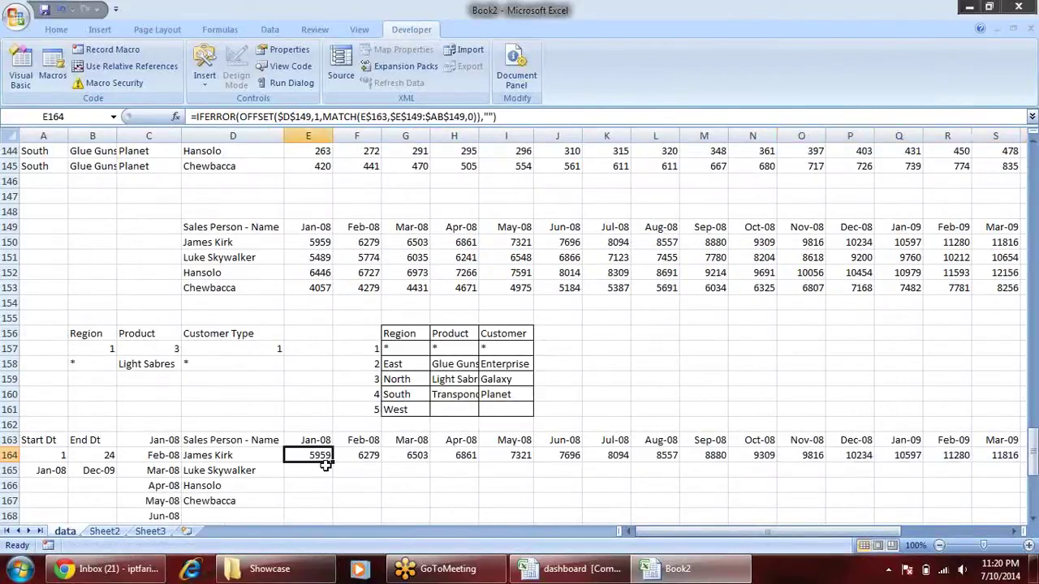
{"action": "scroll", "coordinate": [336, 455], "scroll_direction": "down", "scroll_amount": 1}
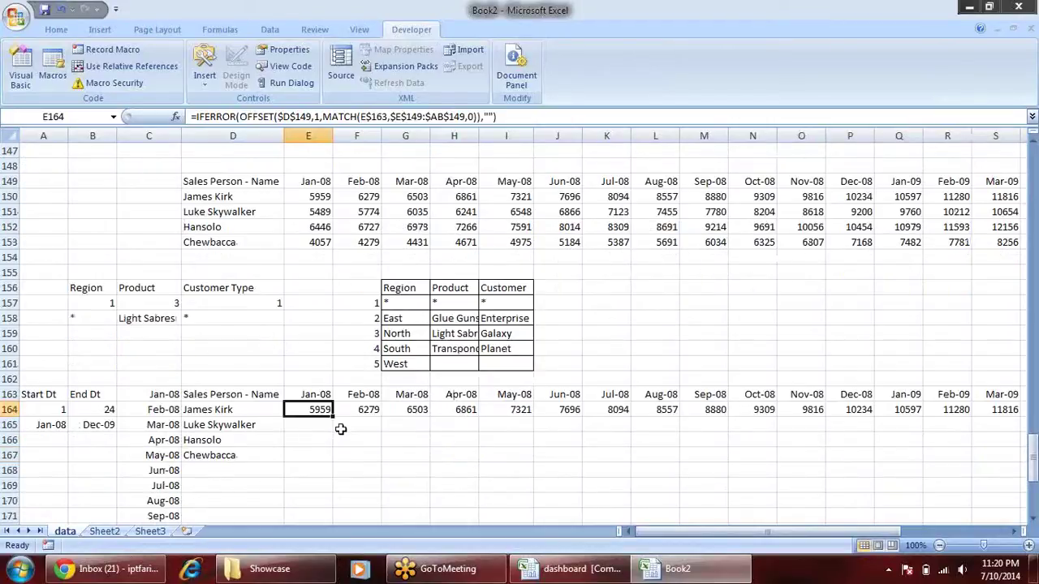
{"action": "scroll", "coordinate": [338, 406], "scroll_direction": "down", "scroll_amount": 1}
{"action": "left_click_drag", "start_coordinate": [330, 367], "coordinate": [333, 417]}
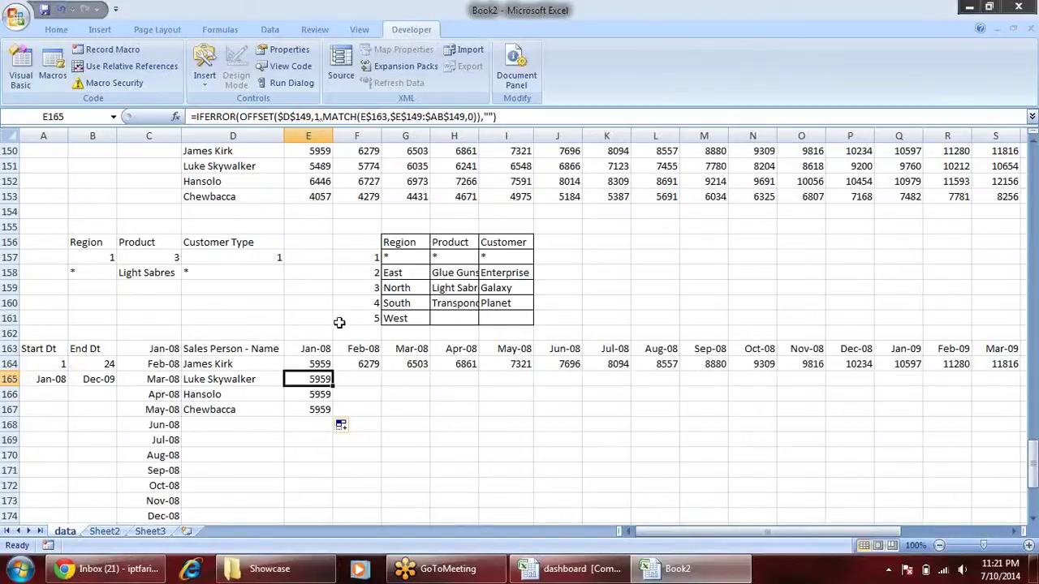
Set the OFFSET row offsets to 2, 3 and 4 for Luke Skywalker, Hansolo and Chewbacca.
{"action": "key", "text": "F2"}
{"action": "left_click", "coordinate": [415, 379]}
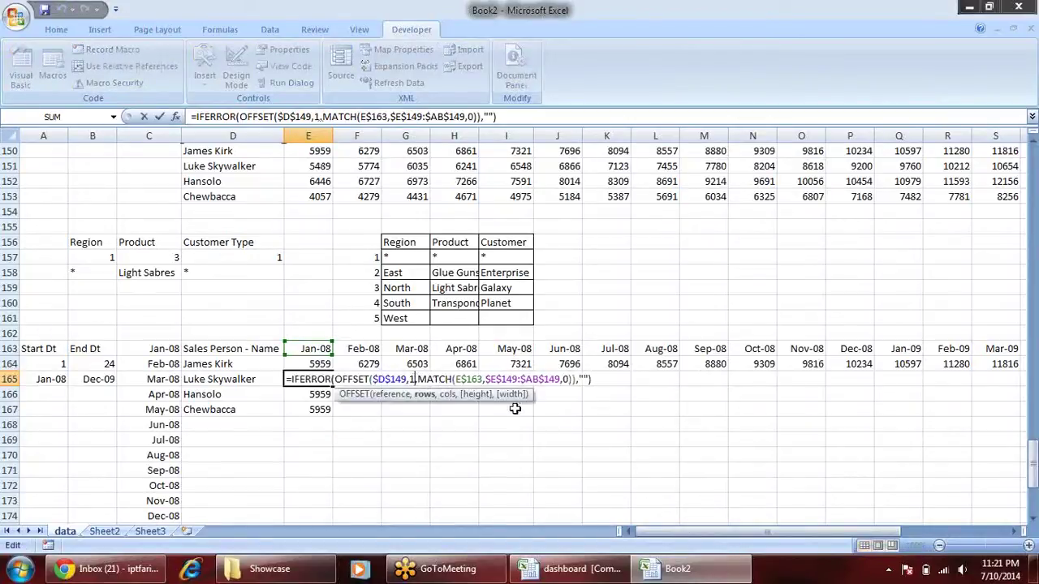
{"action": "key", "text": "Return"}
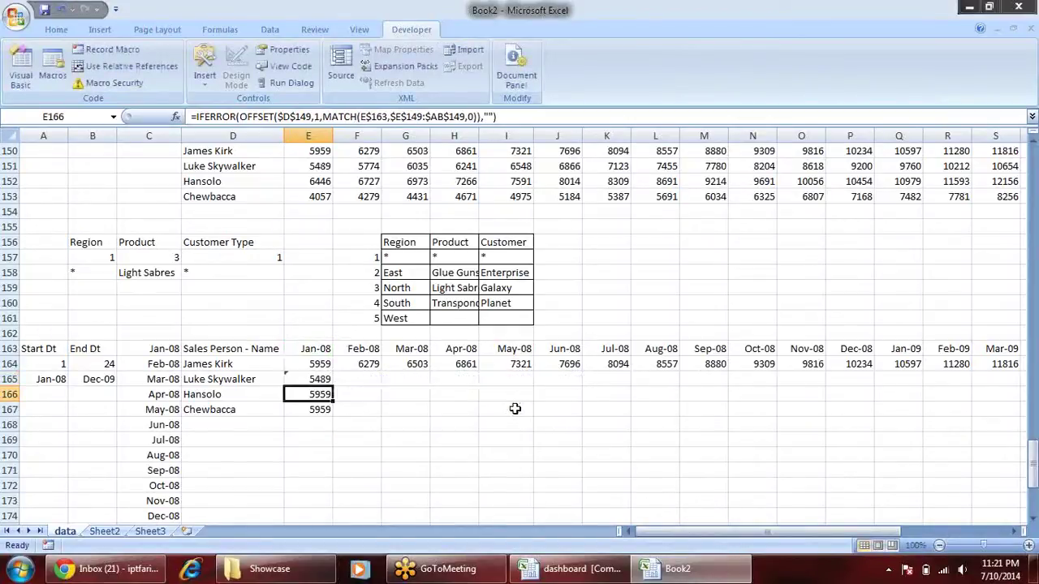
{"action": "left_click", "coordinate": [319, 116]}
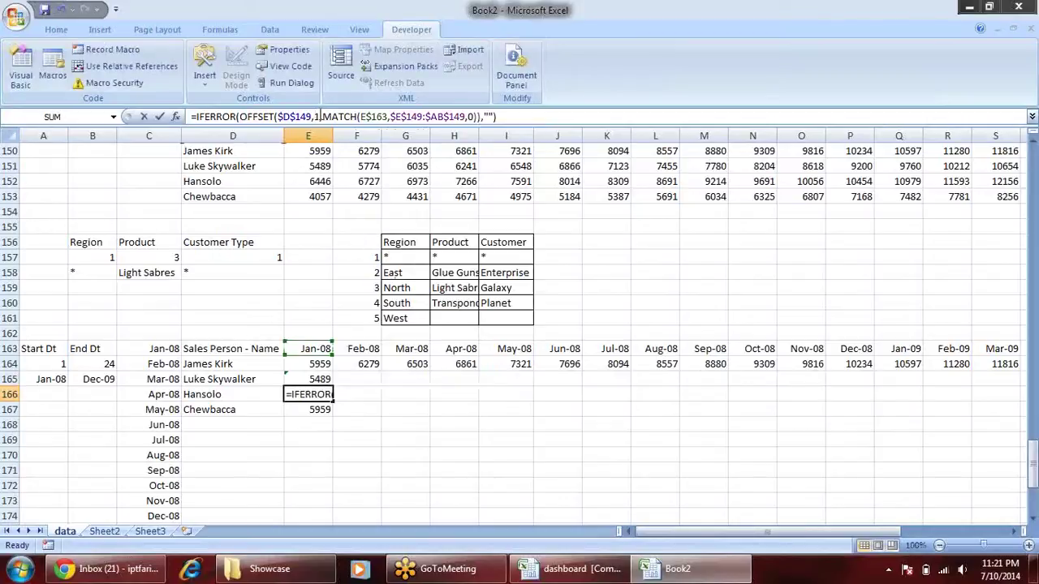
{"action": "key", "text": "BackSpace"}
{"action": "type", "text": "3"}
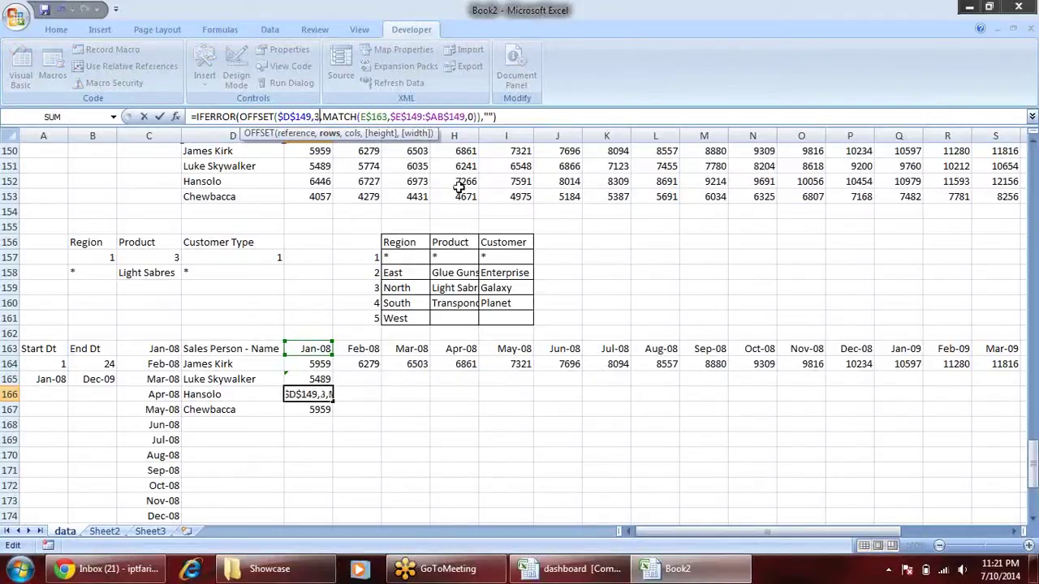
{"action": "key", "text": "Return"}
{"action": "left_click", "coordinate": [319, 116]}
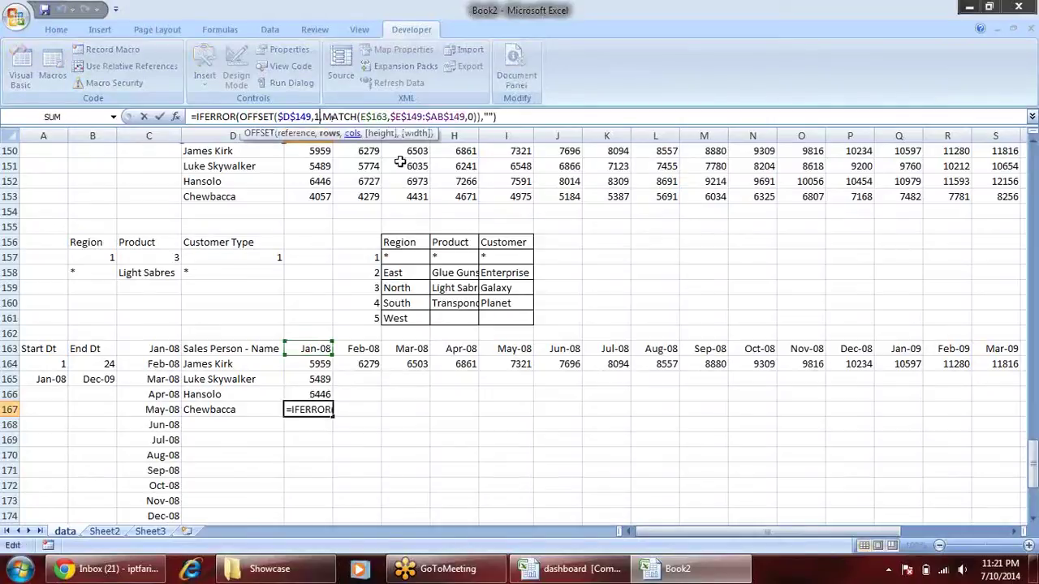
{"action": "key", "text": "BackSpace"}
{"action": "type", "text": "4"}
{"action": "key", "text": "Return"}
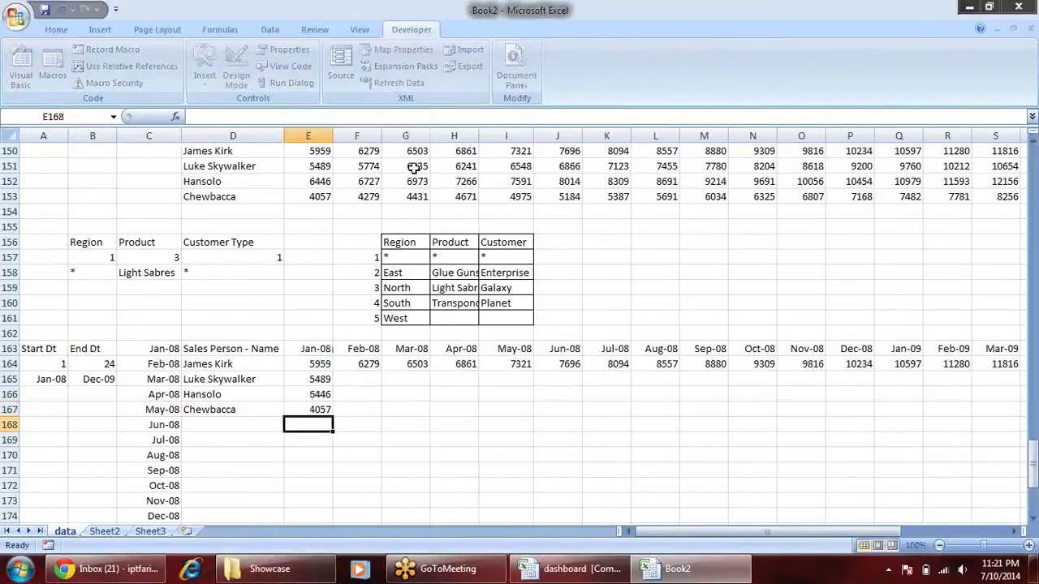
Fill the three corrected Jan-08 formulas right through Dec-09 in column AB.
{"action": "mouse_move", "coordinate": [322, 380]}
{"action": "left_mouse_down"}
{"action": "mouse_move", "coordinate": [329, 409]}
{"action": "mouse_move", "coordinate": [957, 410]}
{"action": "left_mouse_up"}
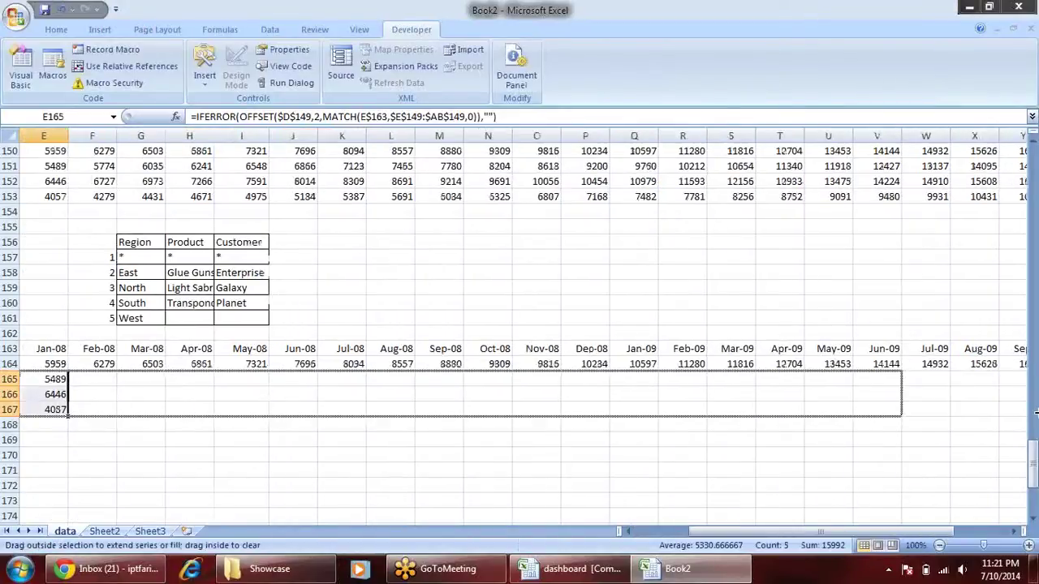
{"action": "left_click_drag", "start_coordinate": [956, 410], "coordinate": [950, 417]}
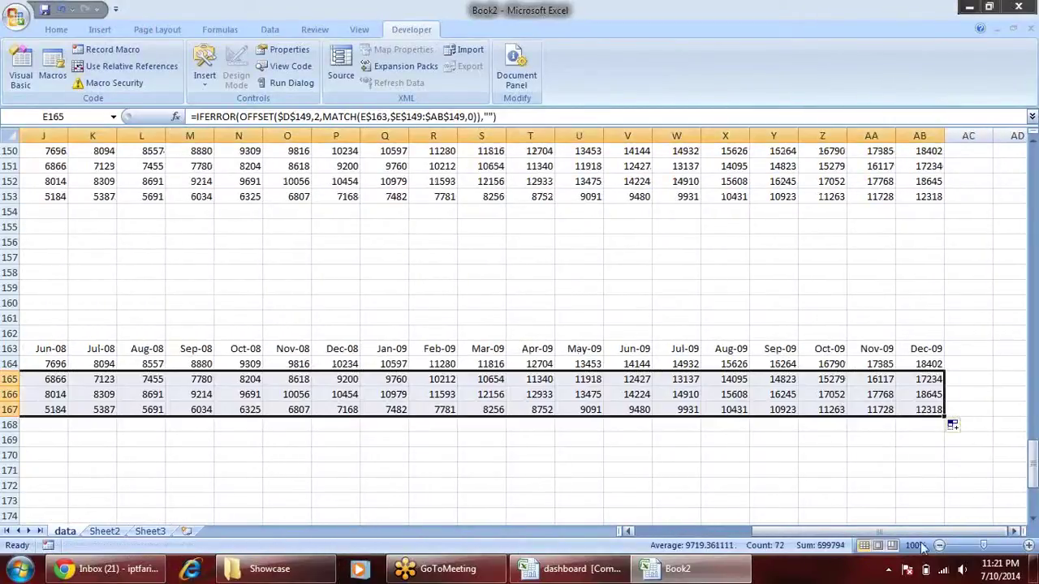
{"action": "left_click_drag", "start_coordinate": [771, 532], "coordinate": [444, 538]}
{"action": "left_click", "coordinate": [248, 442]}
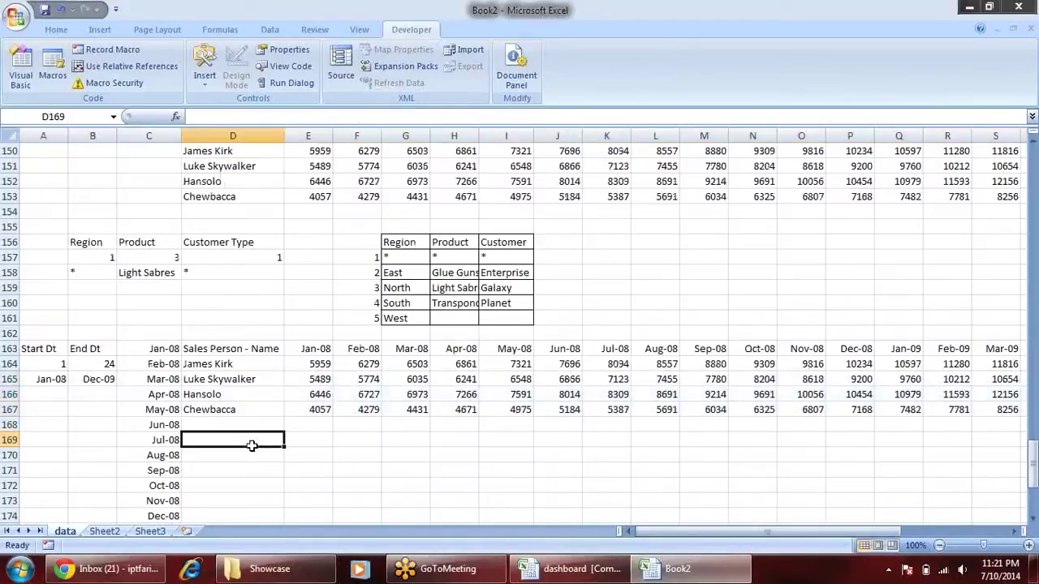
Open E164's formula and highlight the $D$149 reference inside OFFSET.
{"action": "left_click", "coordinate": [86, 365]}
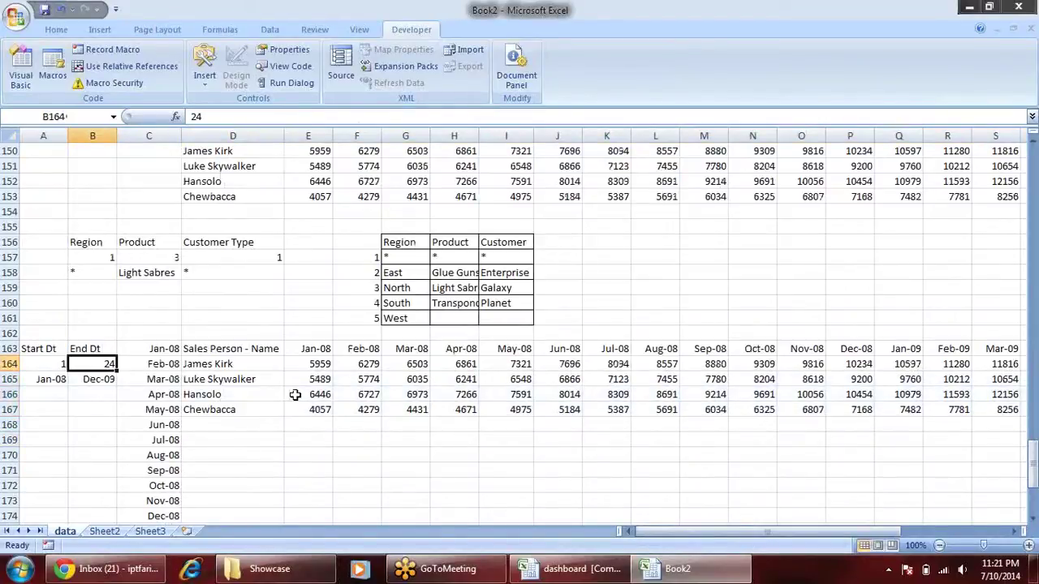
{"action": "scroll", "coordinate": [295, 394], "scroll_direction": "up", "scroll_amount": 1}
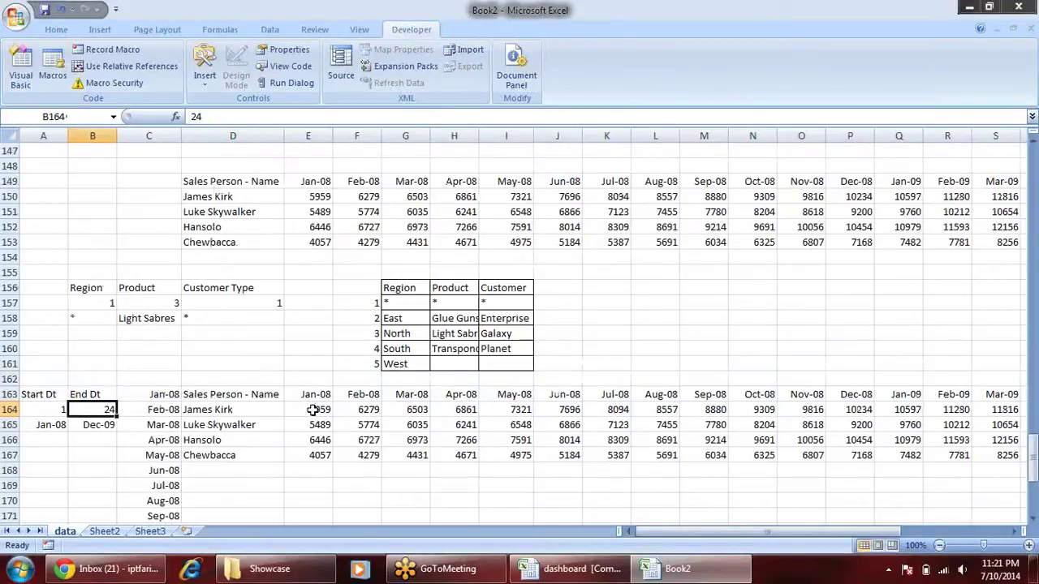
{"action": "double_click", "coordinate": [315, 410]}
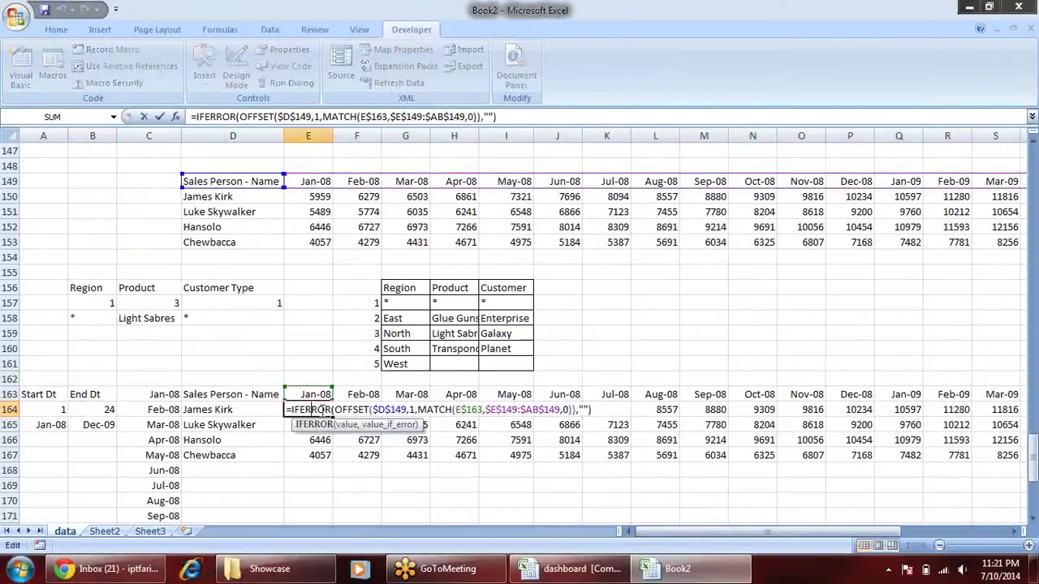
{"action": "left_click", "coordinate": [372, 410]}
{"action": "left_click_drag", "start_coordinate": [372, 410], "coordinate": [408, 410]}
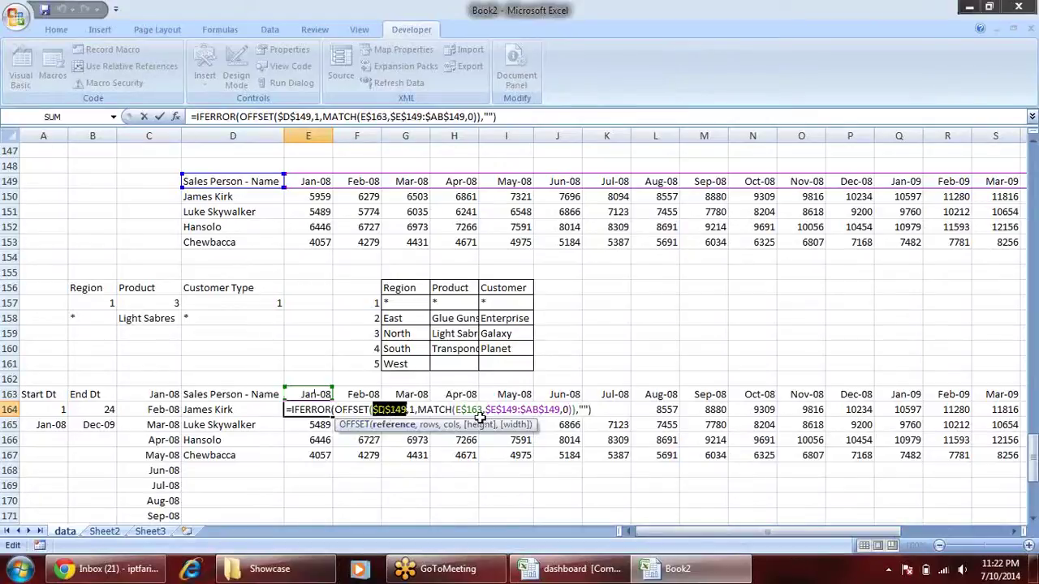
Inspect the OFFSET formula arguments in E164 and E165, leaving them unchanged.
{"action": "left_click", "coordinate": [413, 409]}
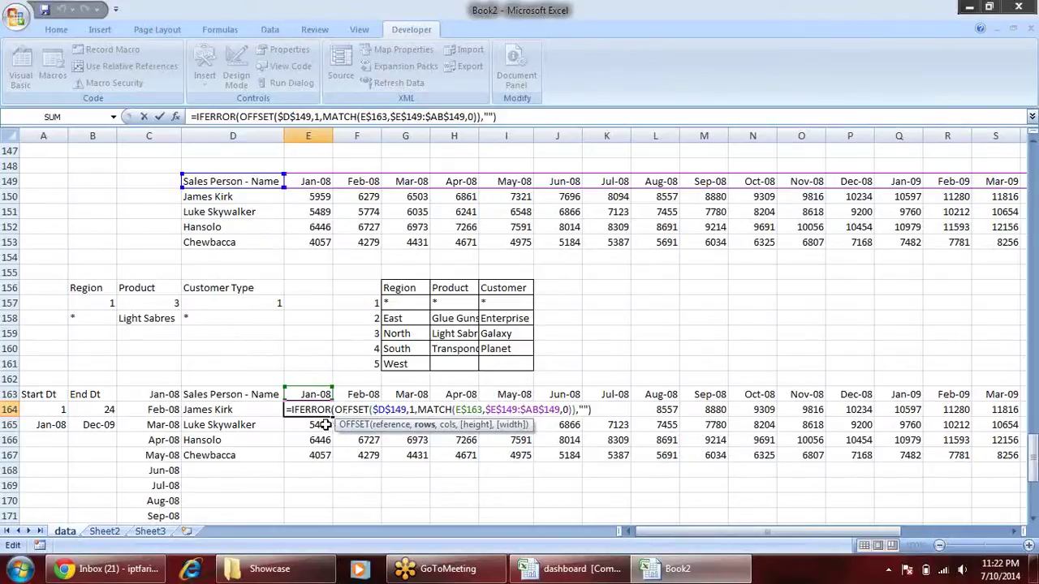
{"action": "key", "text": "Return"}
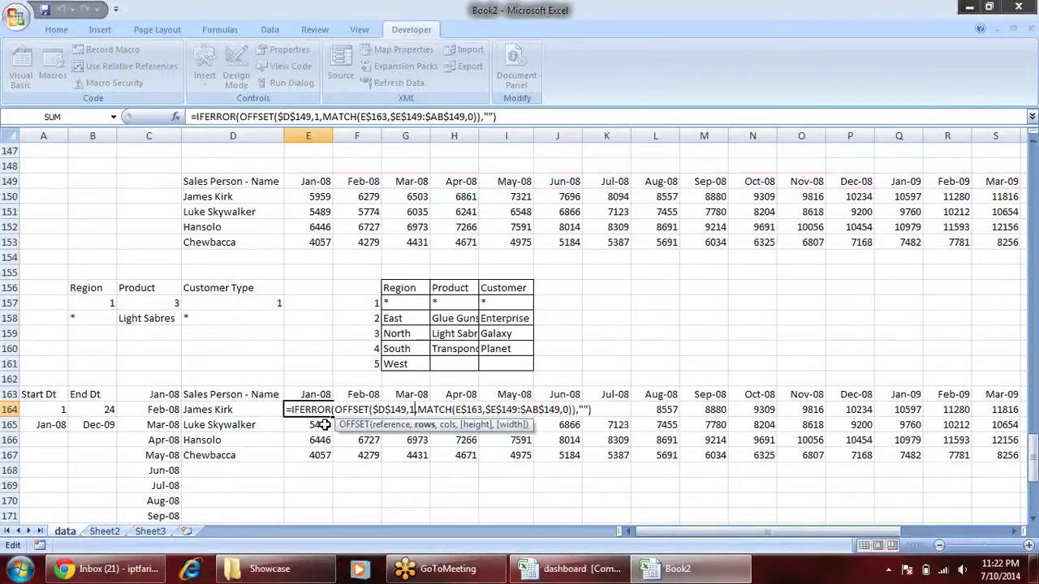
{"action": "double_click", "coordinate": [324, 424]}
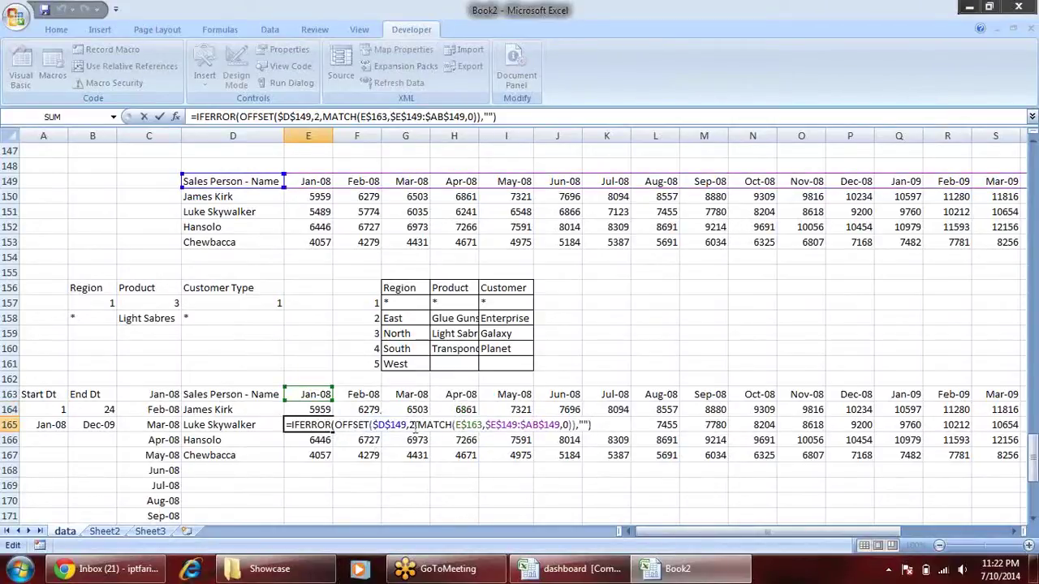
{"action": "double_click", "coordinate": [412, 424]}
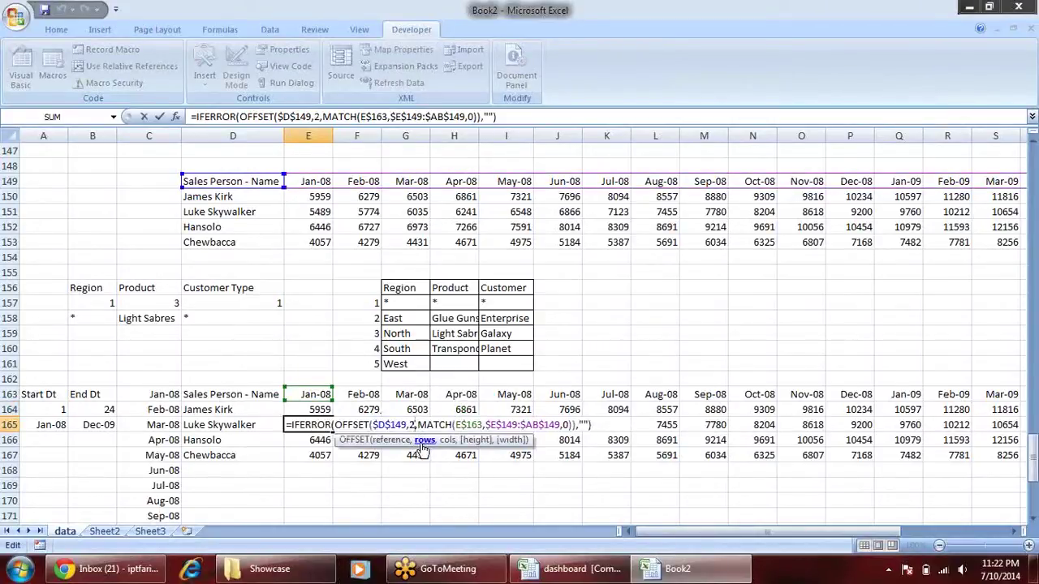
{"action": "left_click", "coordinate": [381, 441]}
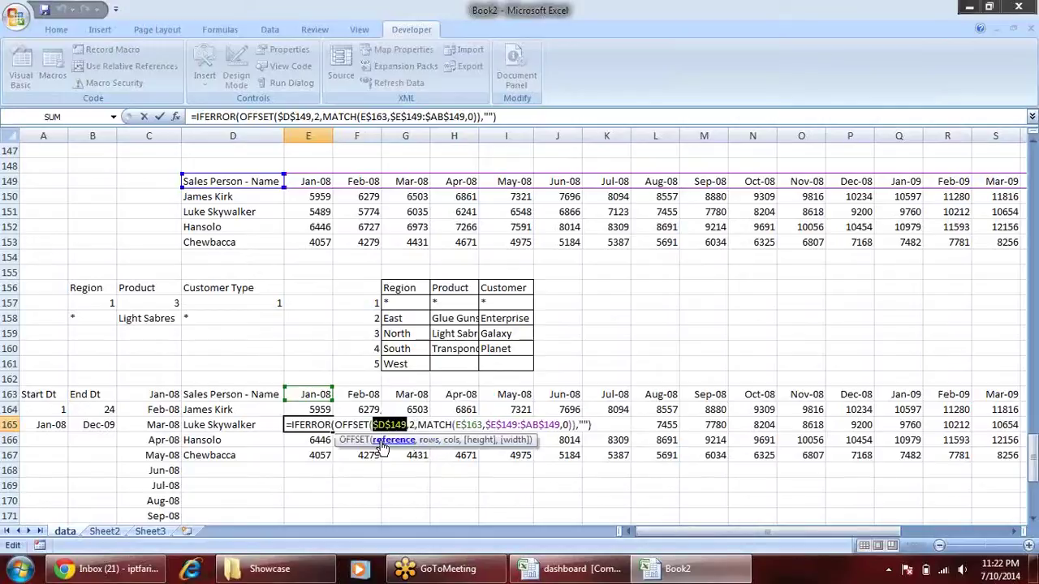
{"action": "left_click", "coordinate": [428, 441]}
{"action": "left_click", "coordinate": [447, 440]}
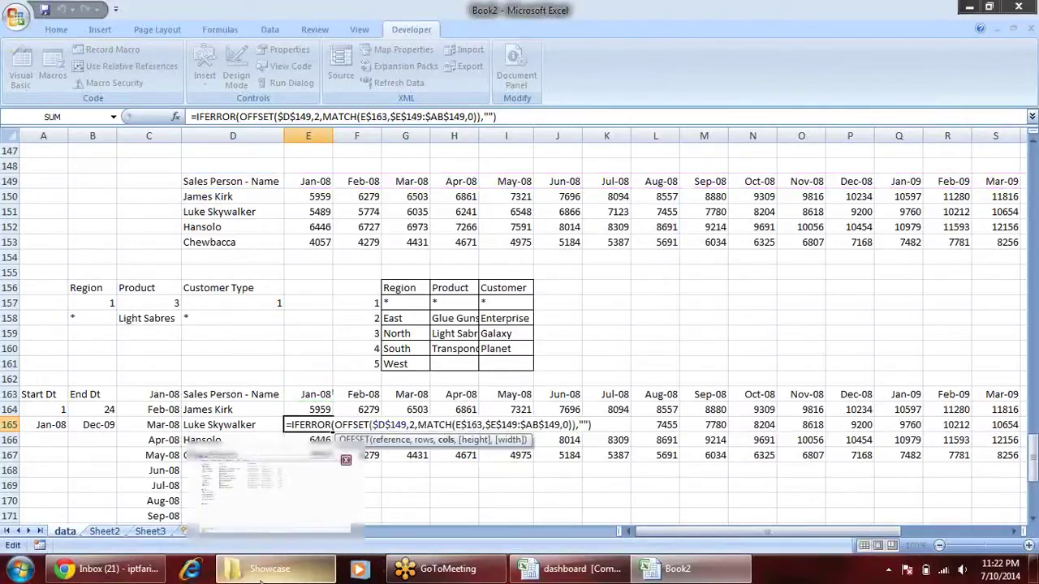
{"action": "key", "text": "Return"}
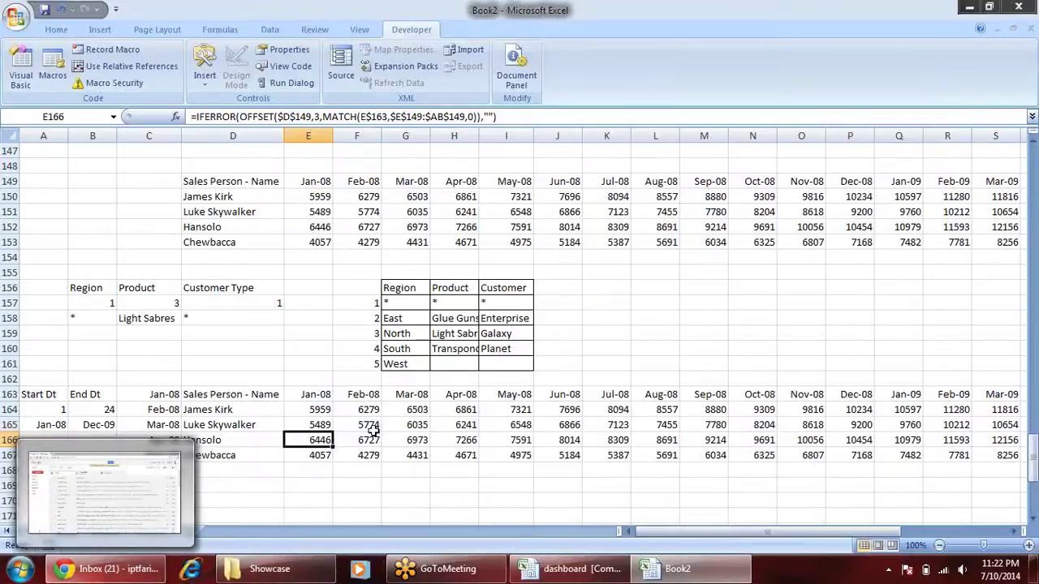
Set end month 5 and start month 2 so the report table spans Feb-08 to May-08.
{"action": "left_click", "coordinate": [99, 410]}
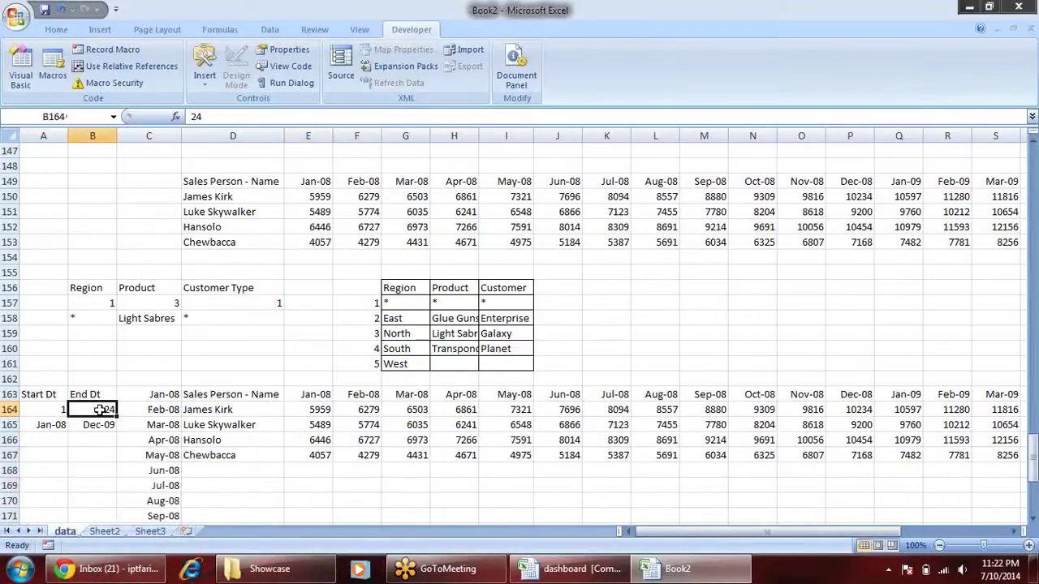
{"action": "type", "text": "5"}
{"action": "key", "text": "Return"}
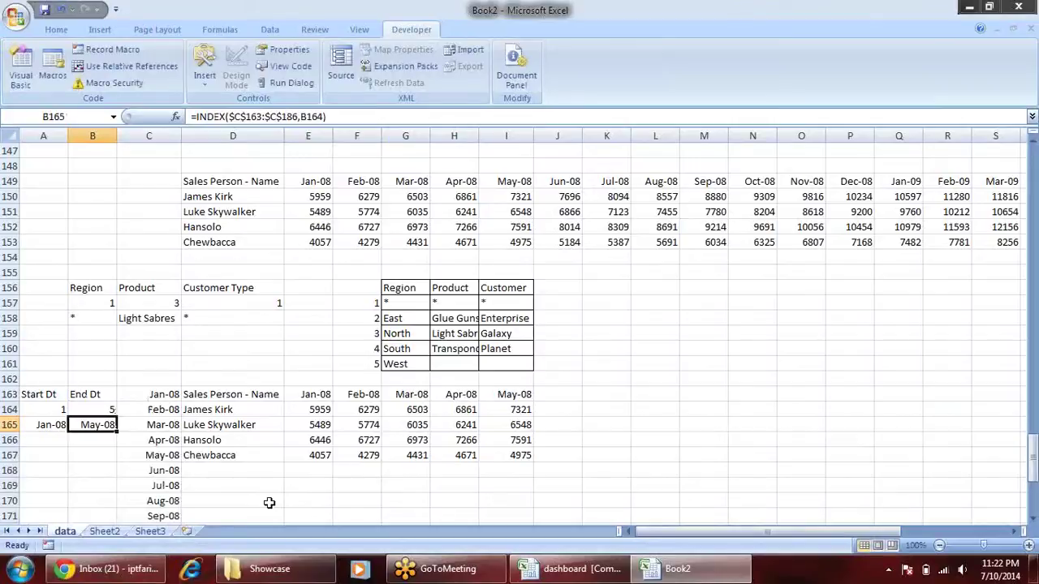
{"action": "type", "text": "0"}
{"action": "key", "text": "Return"}
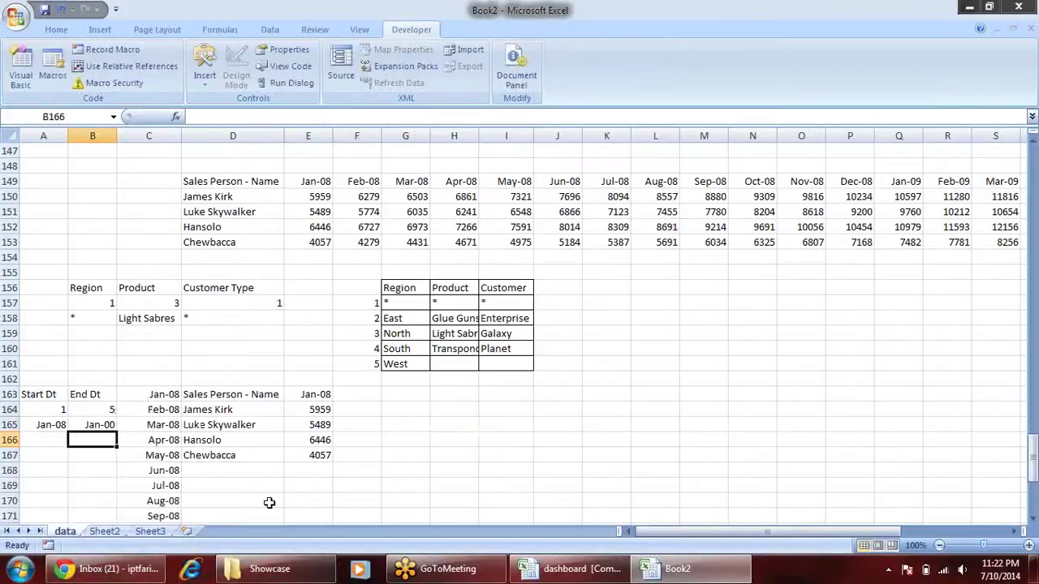
{"action": "key", "text": "ctrl+z"}
{"action": "type", "text": "1"}
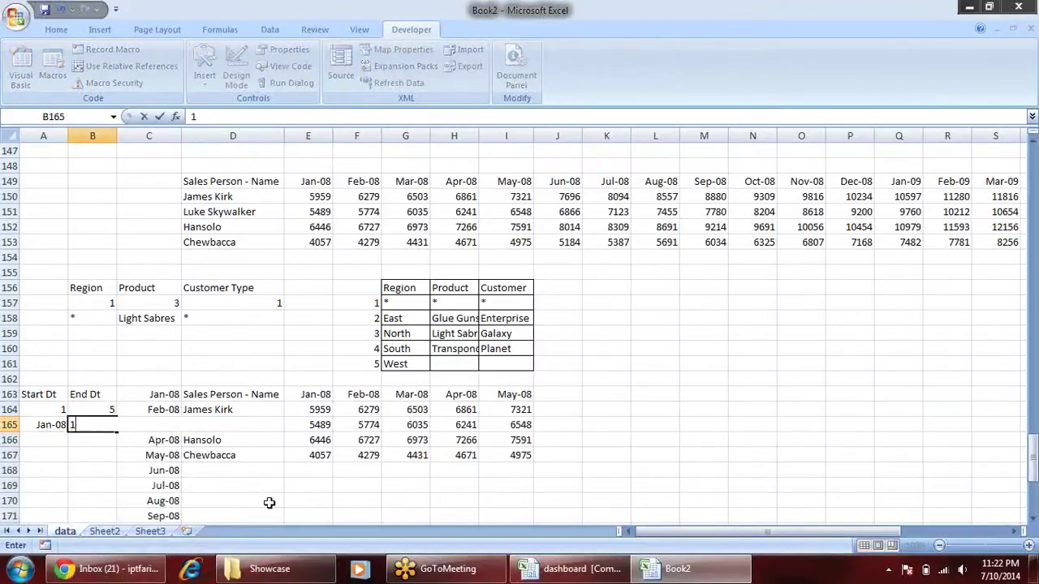
{"action": "key", "text": "Escape"}
{"action": "key", "text": "Up"}
{"action": "key", "text": "Left"}
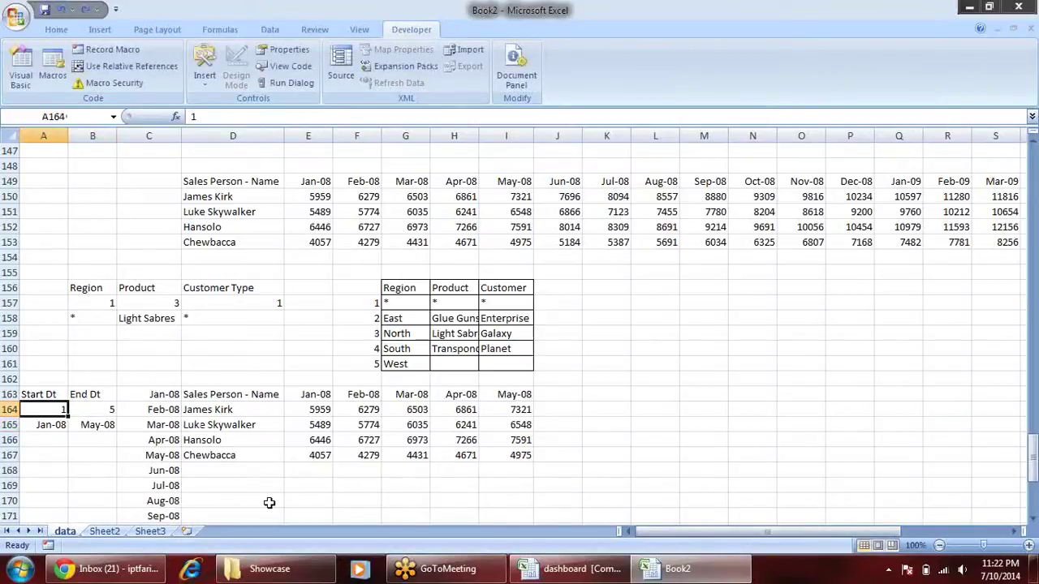
{"action": "type", "text": "2"}
{"action": "key", "text": "Return"}
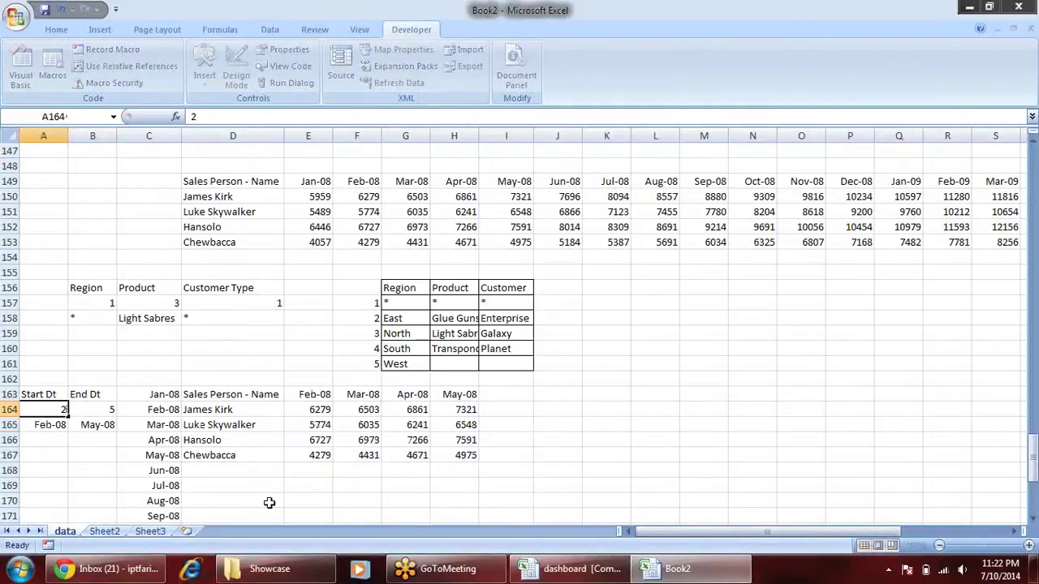
Check the source month headings Jan-08 to May-08 and the Feb-08 SUMIFS sales formula.
{"action": "left_click", "coordinate": [325, 395]}
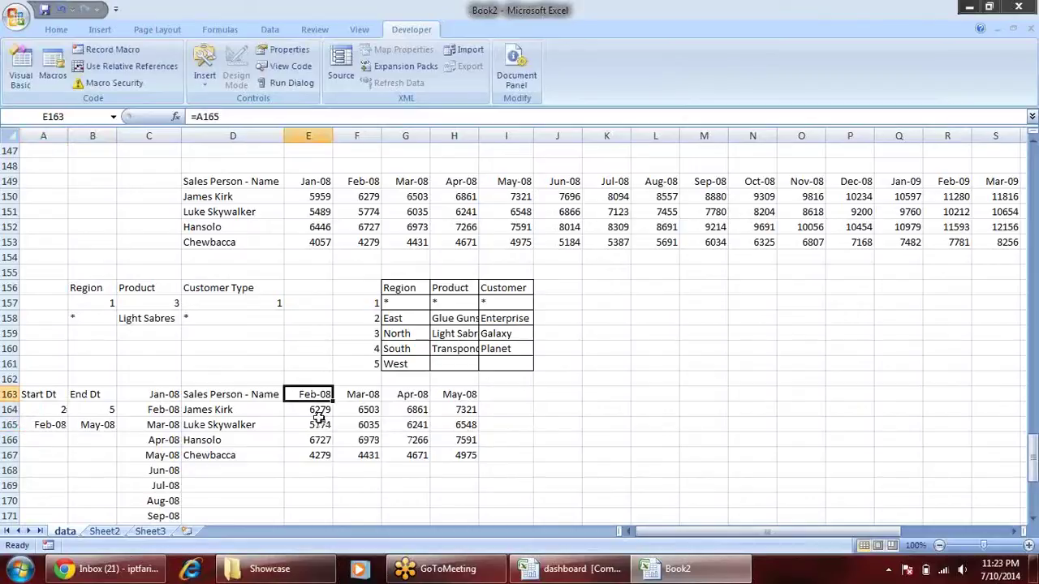
{"action": "left_click", "coordinate": [325, 178]}
{"action": "left_click_drag", "start_coordinate": [325, 179], "coordinate": [498, 180]}
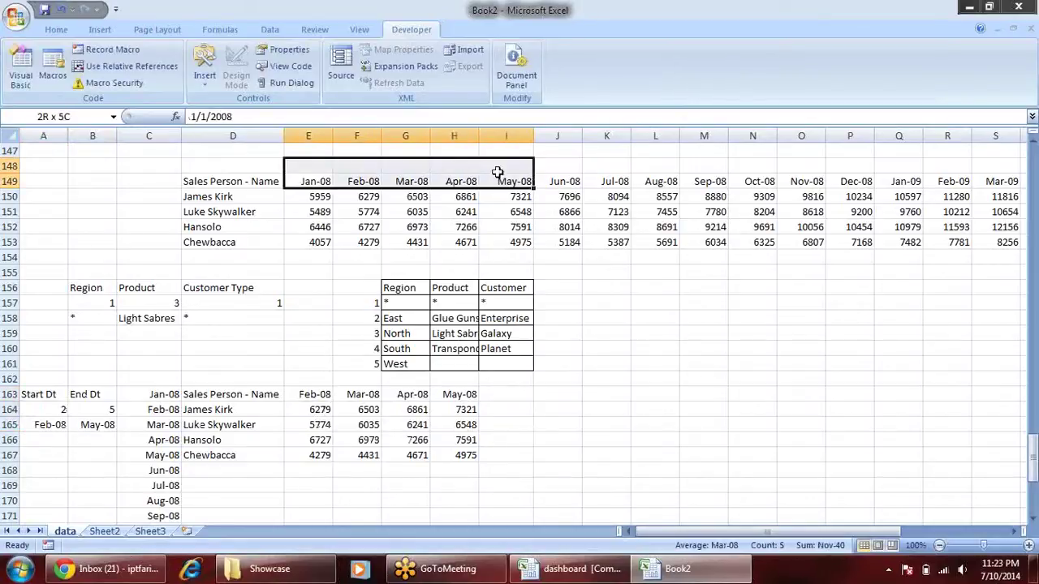
{"action": "left_click", "coordinate": [349, 181]}
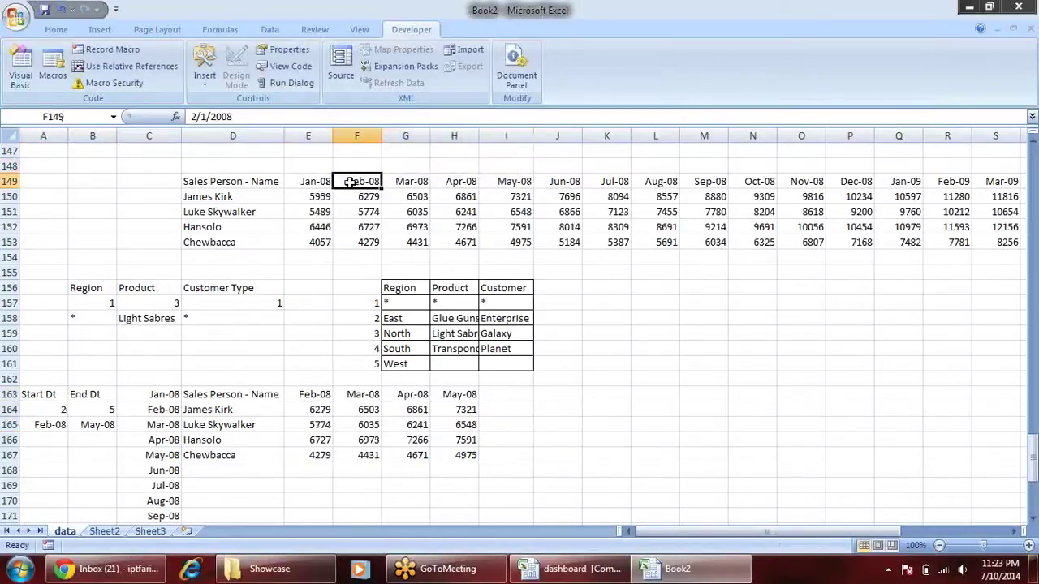
{"action": "left_click", "coordinate": [213, 200]}
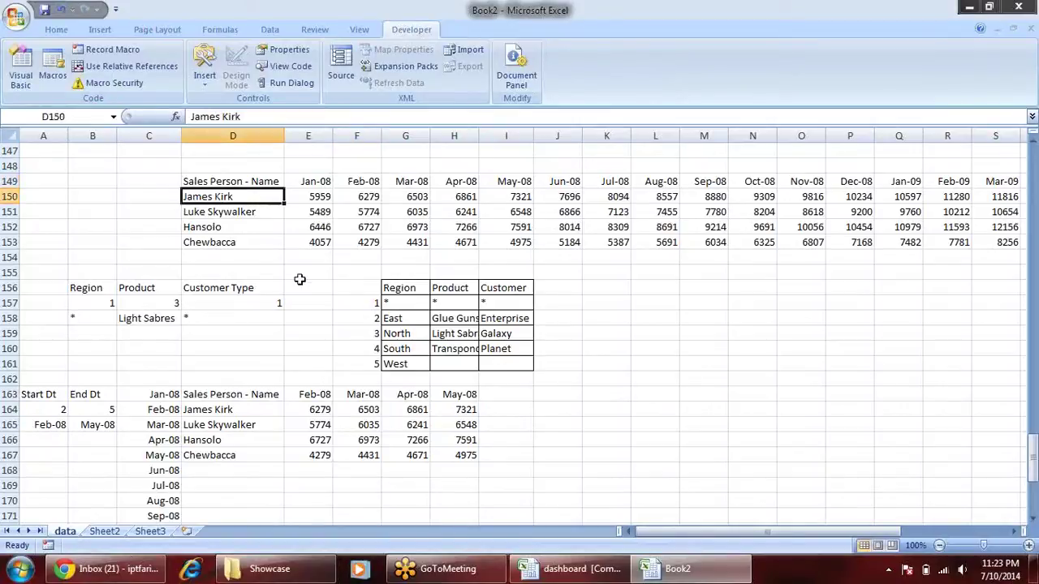
{"action": "left_click", "coordinate": [362, 196]}
Review the OFFSET formulas, Region/Product/Customer Type criteria and the trimmed report table.
{"action": "left_click", "coordinate": [328, 409]}
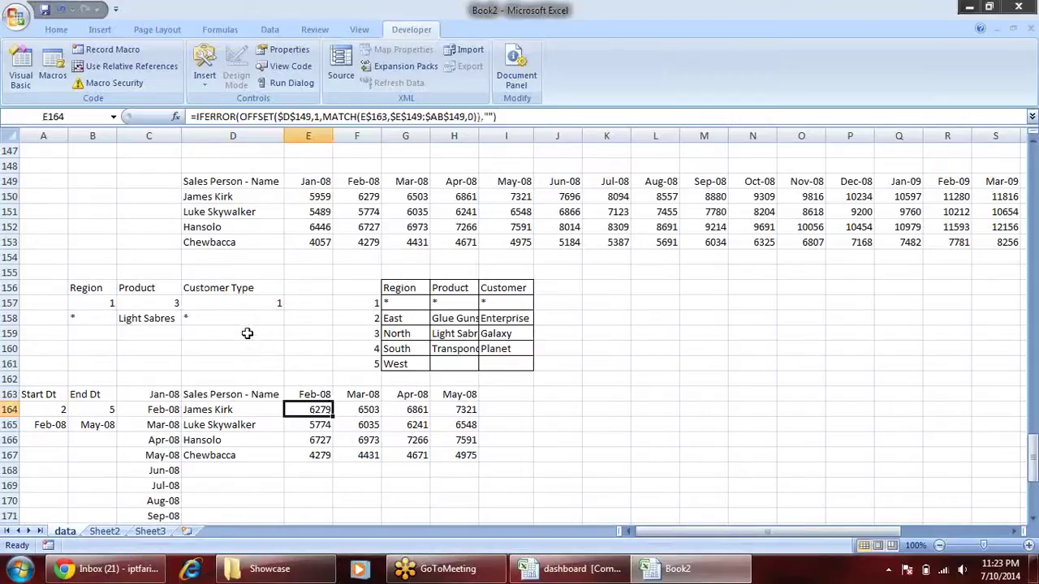
{"action": "left_click", "coordinate": [370, 197]}
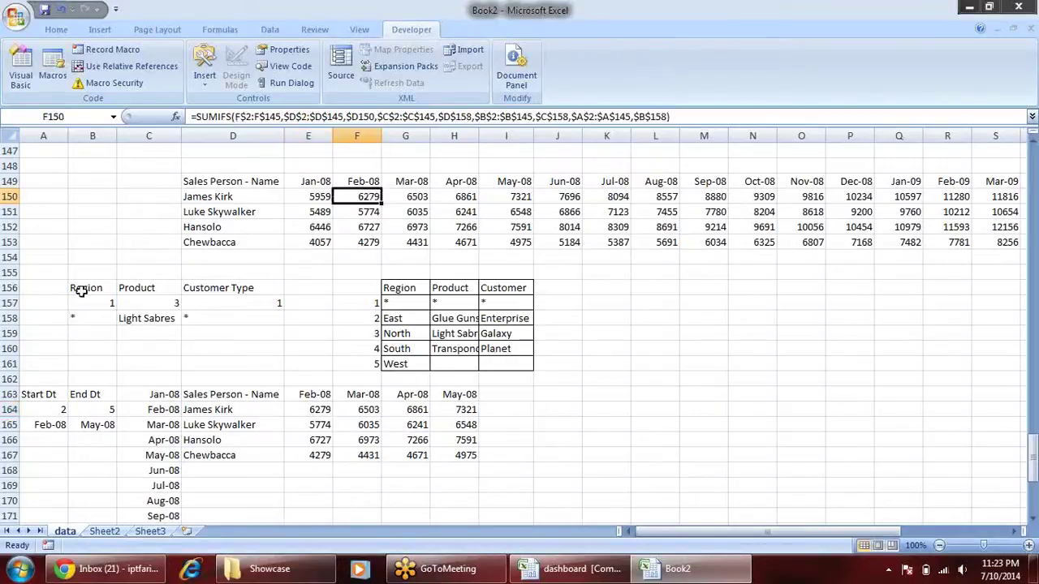
{"action": "left_click_drag", "start_coordinate": [81, 291], "coordinate": [250, 307]}
{"action": "left_click", "coordinate": [320, 422]}
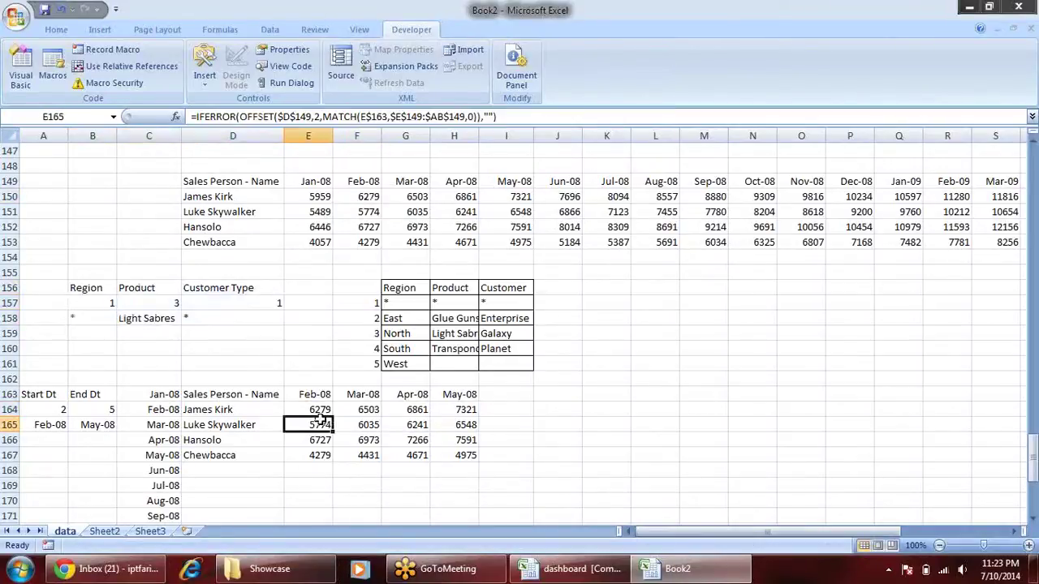
{"action": "mouse_move", "coordinate": [50, 395]}
{"action": "left_mouse_down"}
{"action": "mouse_move", "coordinate": [54, 411]}
{"action": "mouse_move", "coordinate": [103, 415]}
{"action": "left_mouse_up"}
{"action": "mouse_move", "coordinate": [231, 395]}
{"action": "left_mouse_down"}
{"action": "mouse_move", "coordinate": [413, 396]}
{"action": "mouse_move", "coordinate": [491, 456]}
{"action": "left_mouse_up"}
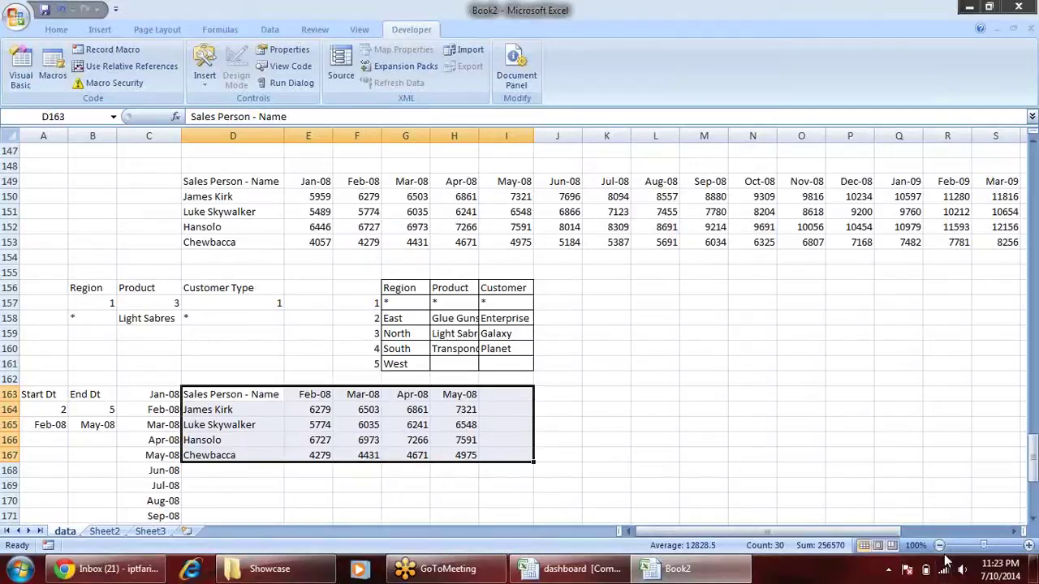
Restore start month 1 and end month 24 so all months appear again.
{"action": "left_click", "coordinate": [83, 409]}
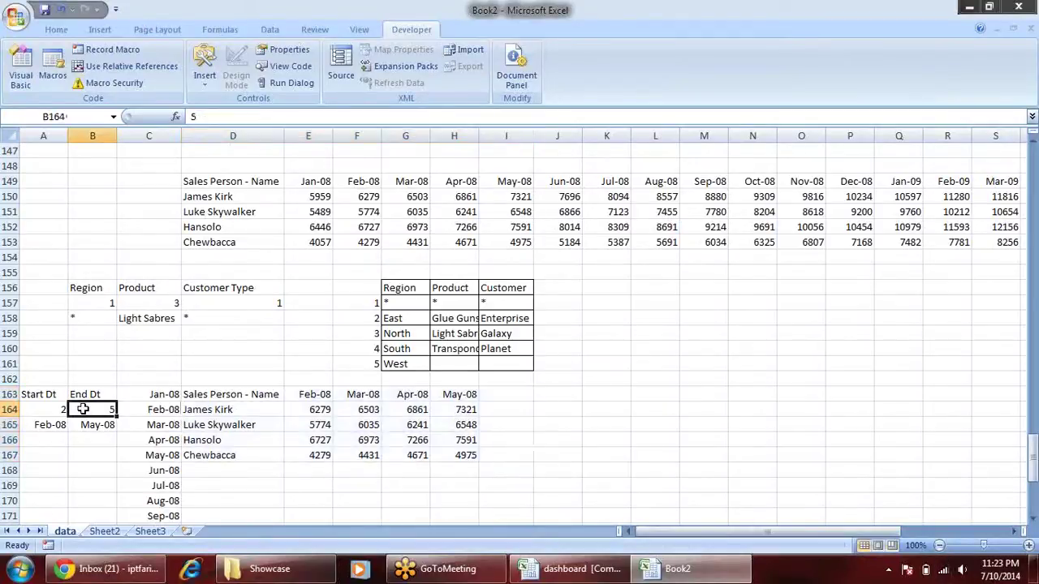
{"action": "left_click", "coordinate": [39, 412]}
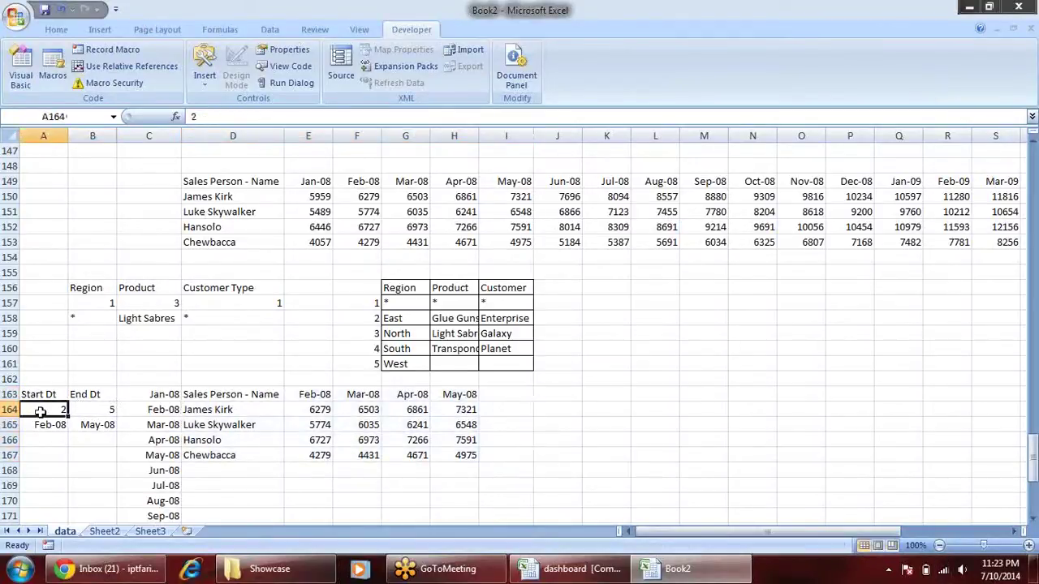
{"action": "type", "text": "1"}
{"action": "key", "text": "Tab"}
{"action": "type", "text": "2"}
{"action": "key", "text": "Tab"}
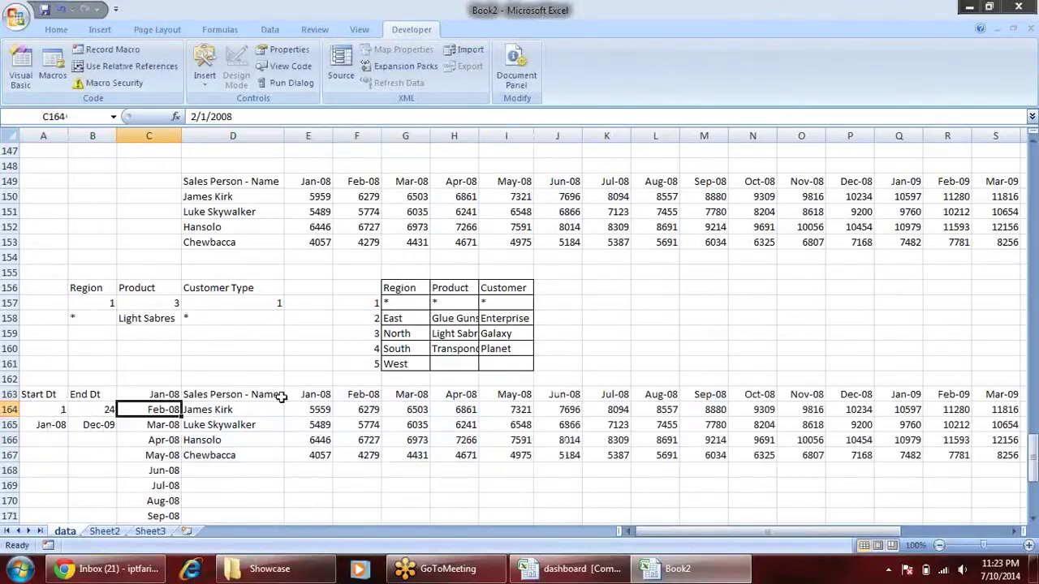
{"action": "left_click", "coordinate": [330, 413]}
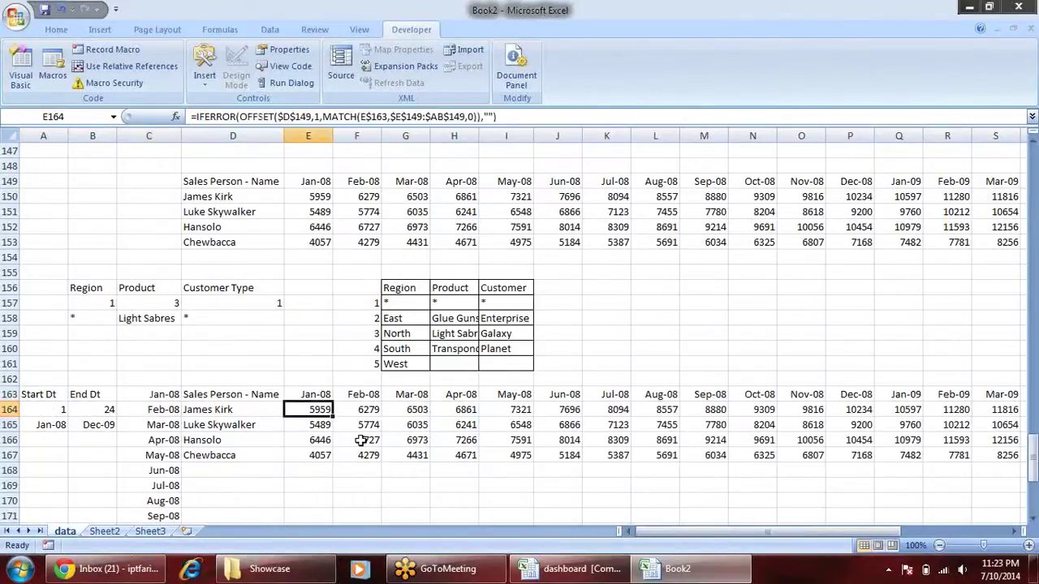
Insert a clustered column chart of the whole report table.
{"action": "left_click", "coordinate": [273, 391]}
{"action": "key", "text": "ctrl+shift+Right"}
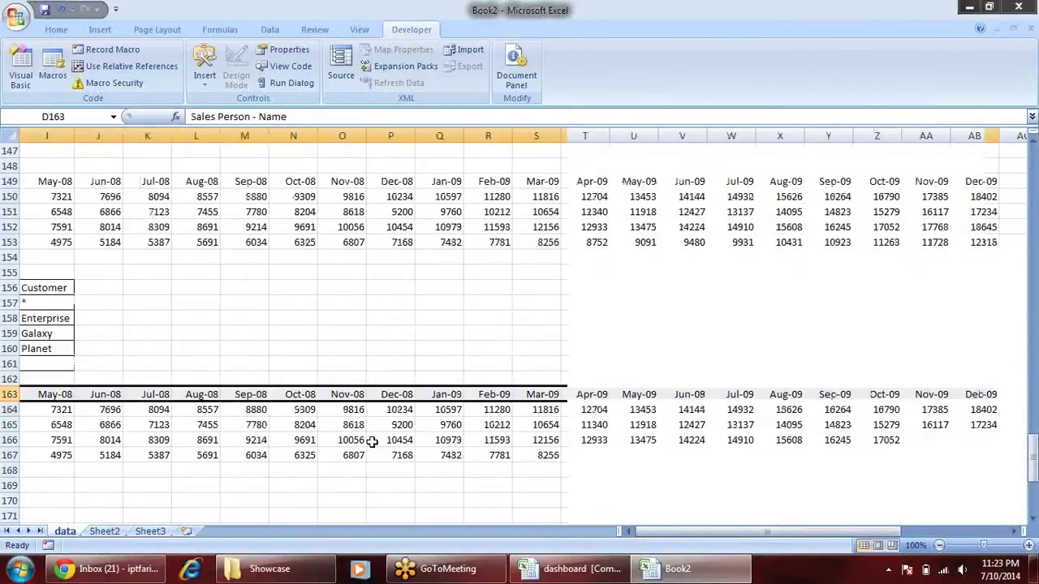
{"action": "key", "text": "ctrl+shift+Down"}
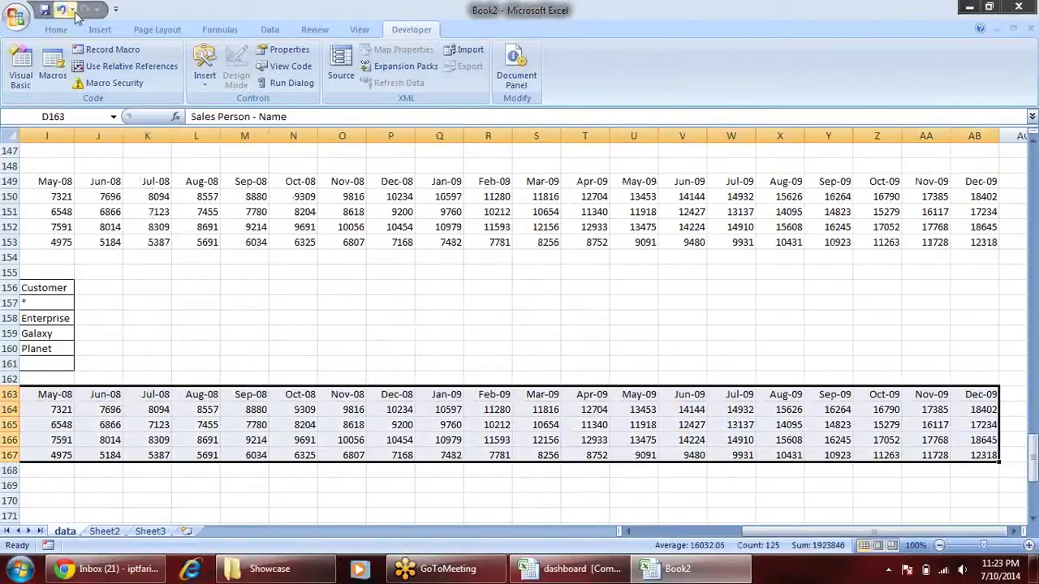
{"action": "left_click", "coordinate": [100, 29]}
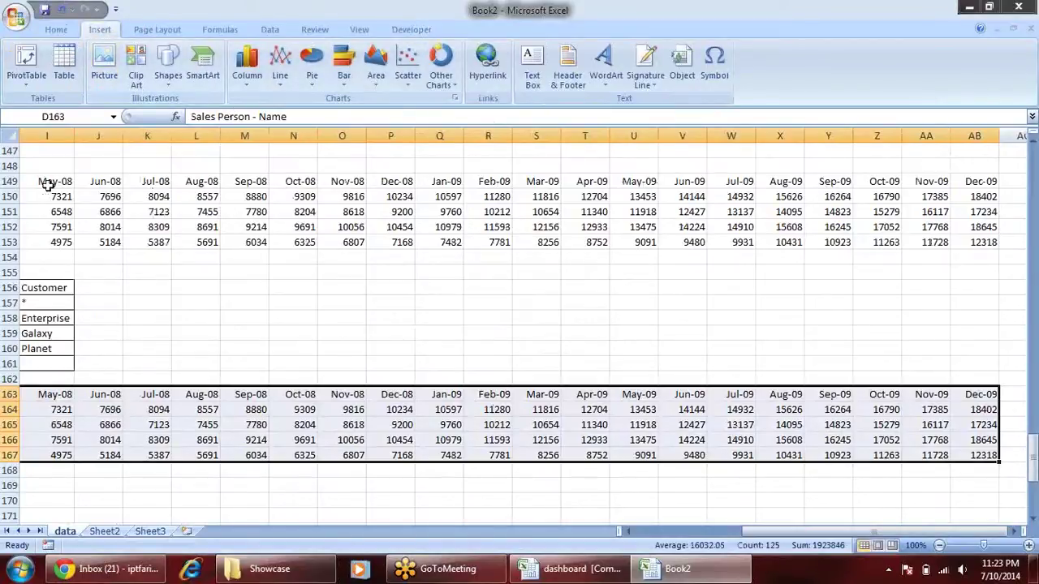
{"action": "left_click", "coordinate": [247, 64]}
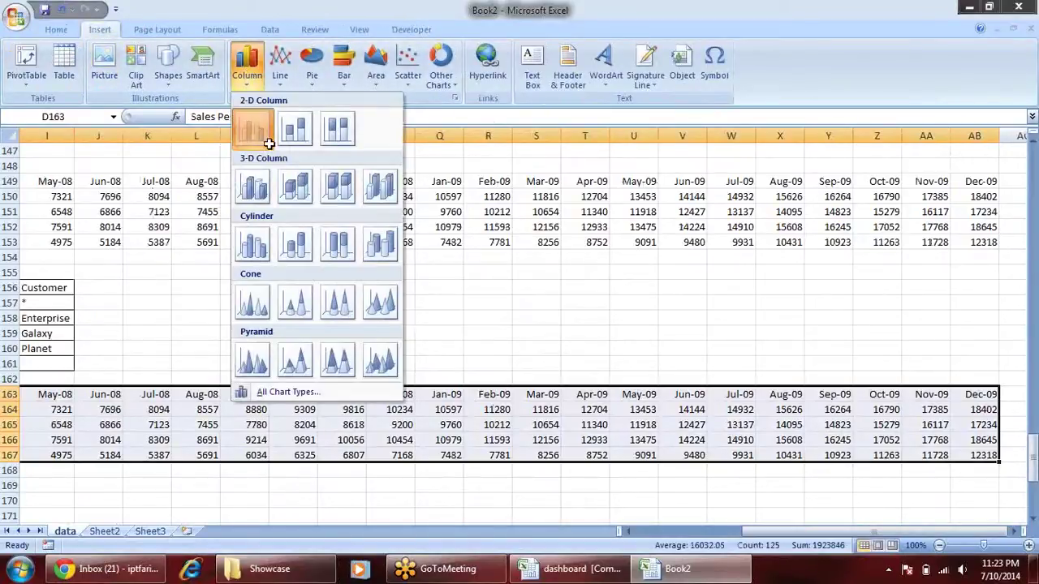
{"action": "left_click", "coordinate": [262, 138]}
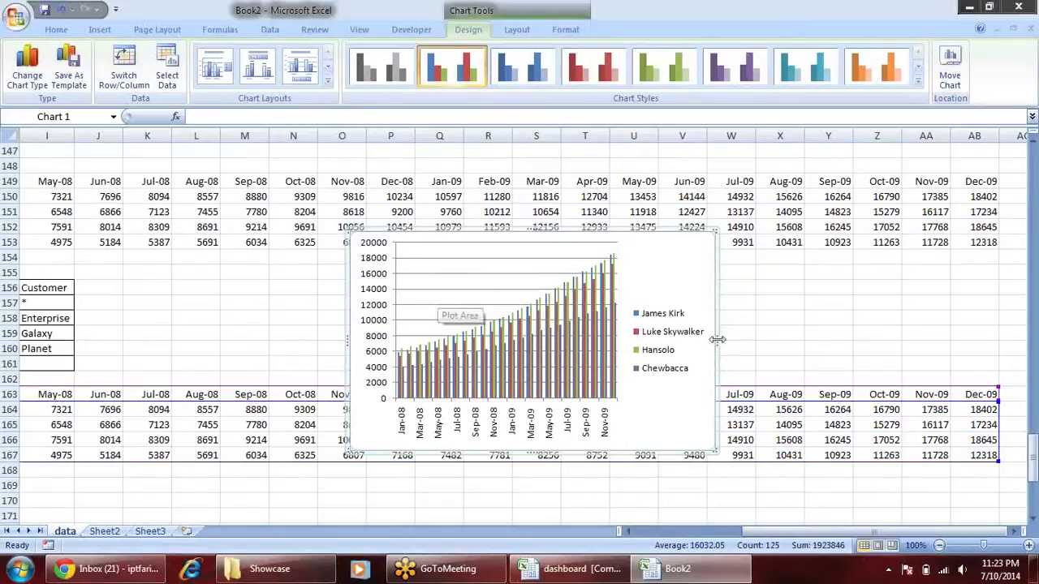
Delete the chart legend and widen the chart so every month from Jan-08 to Dec-09 is labelled.
{"action": "left_click", "coordinate": [677, 315]}
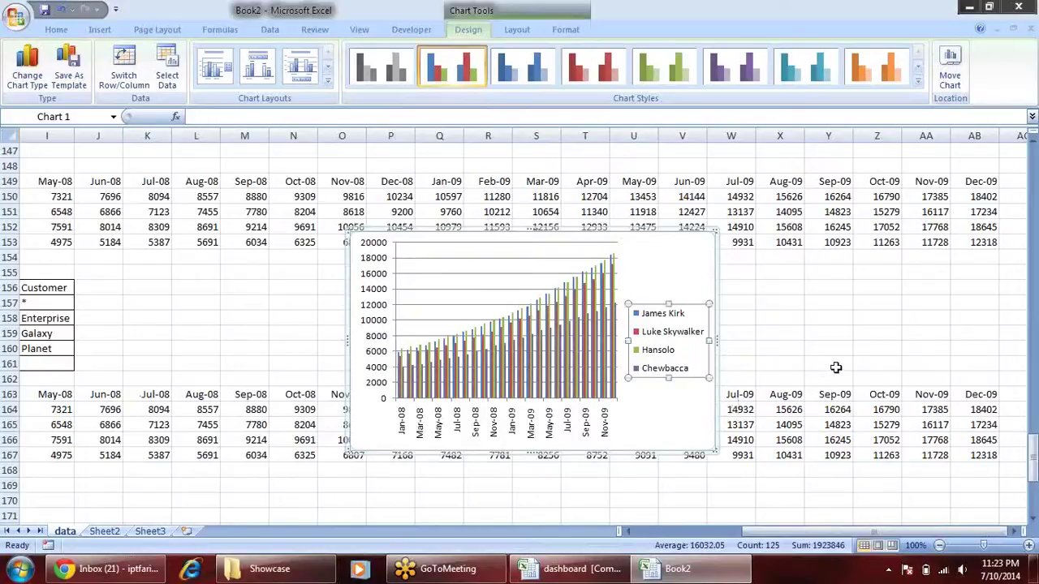
{"action": "key", "text": "Delete"}
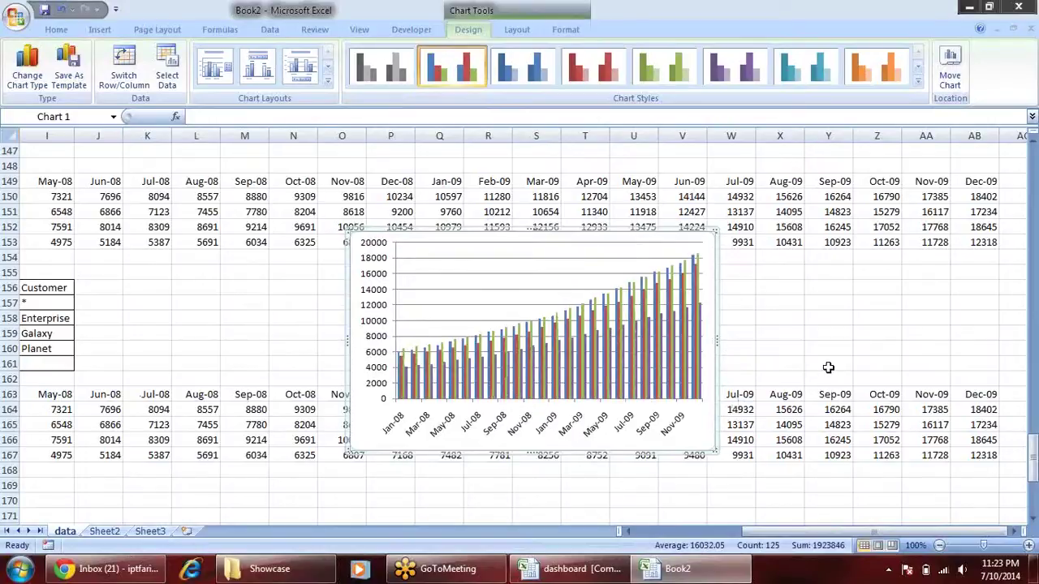
{"action": "left_click_drag", "start_coordinate": [718, 341], "coordinate": [901, 332]}
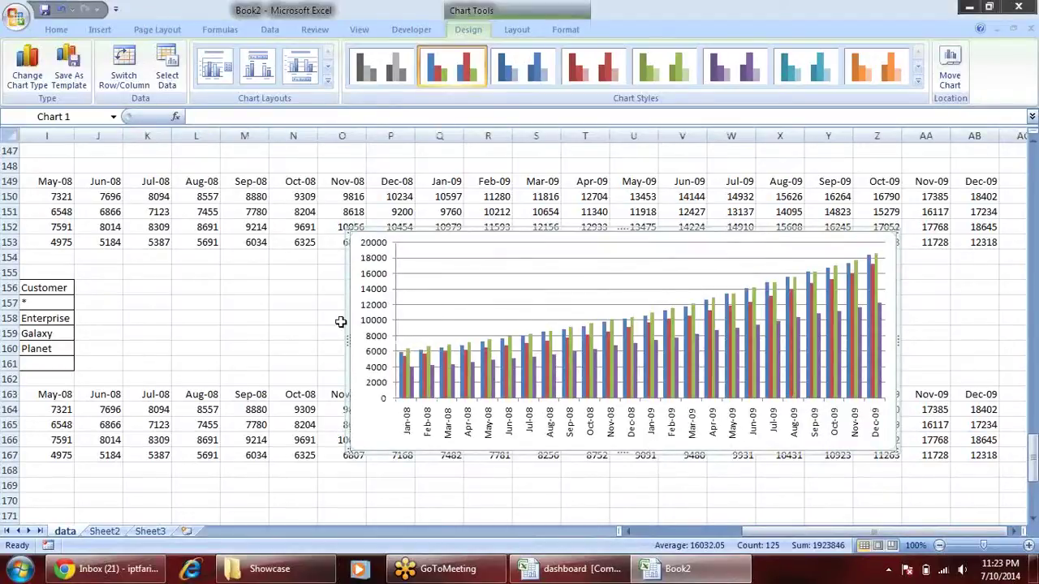
{"action": "left_click_drag", "start_coordinate": [341, 339], "coordinate": [231, 322]}
{"action": "left_click_drag", "start_coordinate": [410, 235], "coordinate": [446, 180]}
{"action": "left_click", "coordinate": [272, 485]}
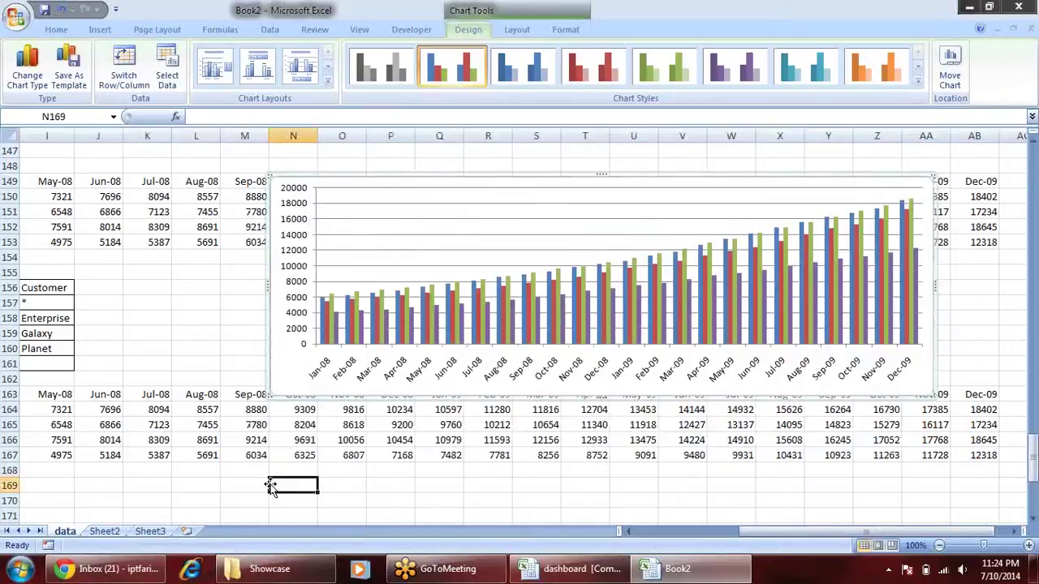
{"action": "left_click_drag", "start_coordinate": [749, 531], "coordinate": [680, 527]}
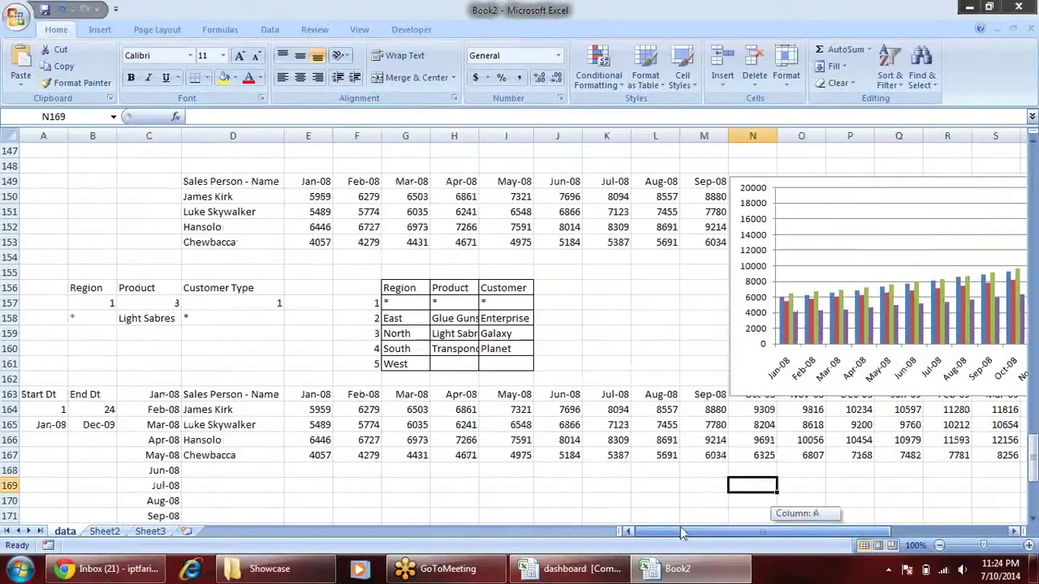
Move the chart lower on the sheet.
{"action": "left_click", "coordinate": [797, 215]}
{"action": "mouse_move", "coordinate": [738, 166]}
{"action": "left_mouse_down"}
{"action": "mouse_move", "coordinate": [415, 243]}
{"action": "mouse_move", "coordinate": [412, 285]}
{"action": "left_mouse_up"}
{"action": "scroll", "coordinate": [418, 260], "scroll_direction": "down", "scroll_amount": 4}
{"action": "scroll", "coordinate": [483, 273], "scroll_direction": "up", "scroll_amount": 1}
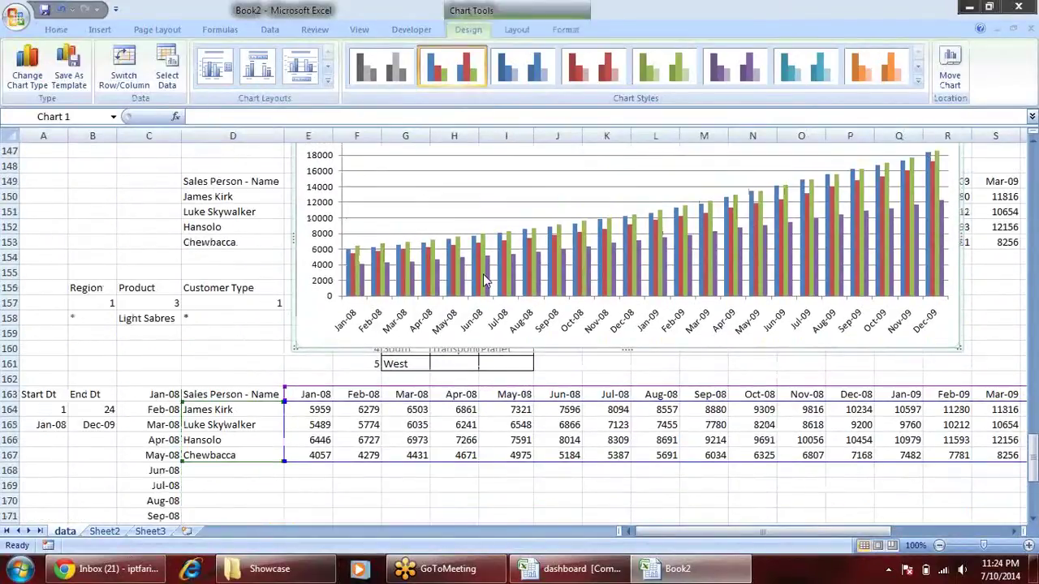
{"action": "left_click", "coordinate": [149, 318]}
Set region number 2 (East) in B157 and end month 5 in B164.
{"action": "left_click", "coordinate": [102, 305]}
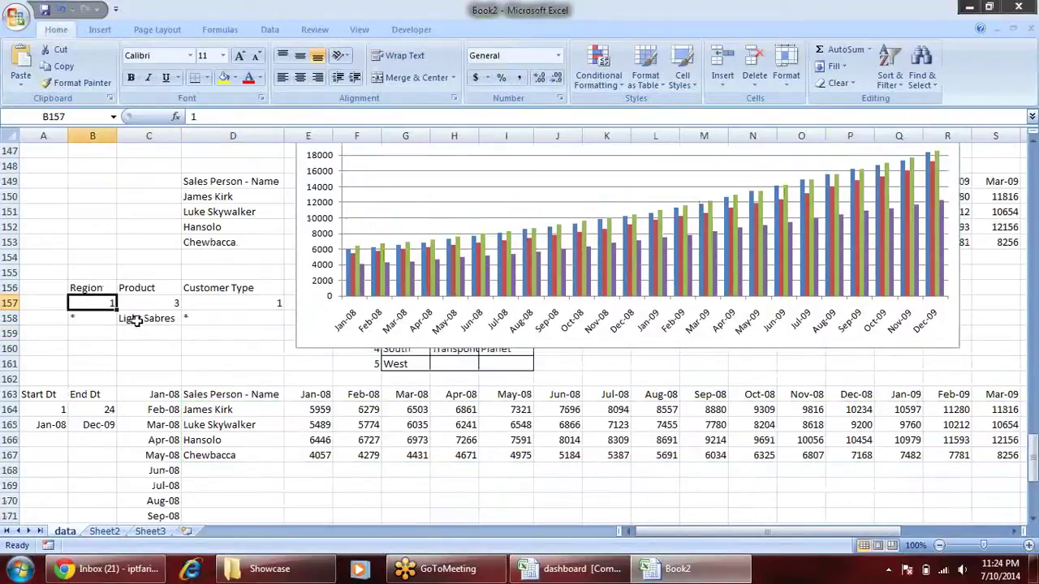
{"action": "type", "text": "2"}
{"action": "left_click", "coordinate": [199, 365]}
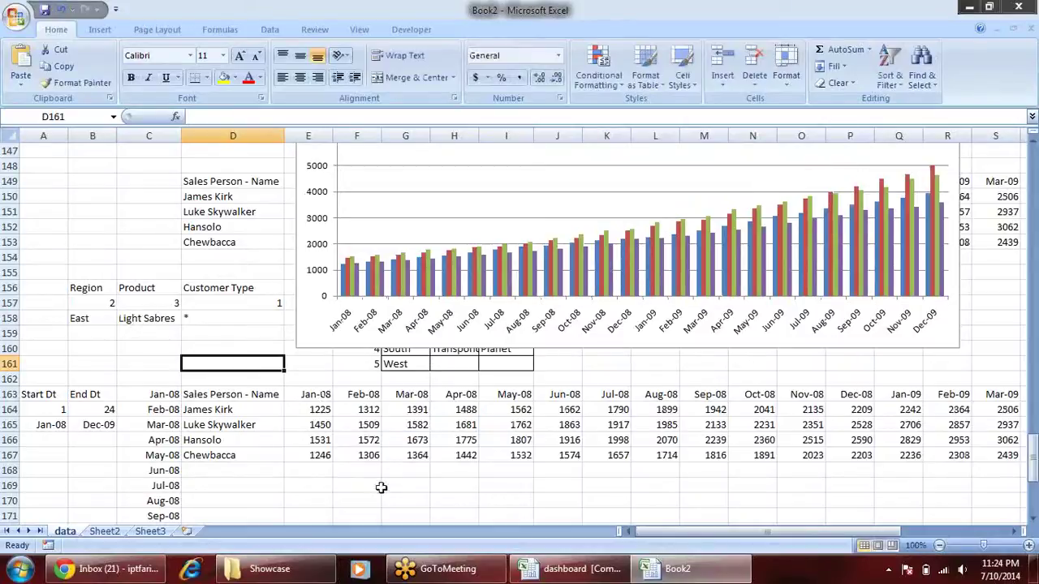
{"action": "left_click", "coordinate": [104, 409]}
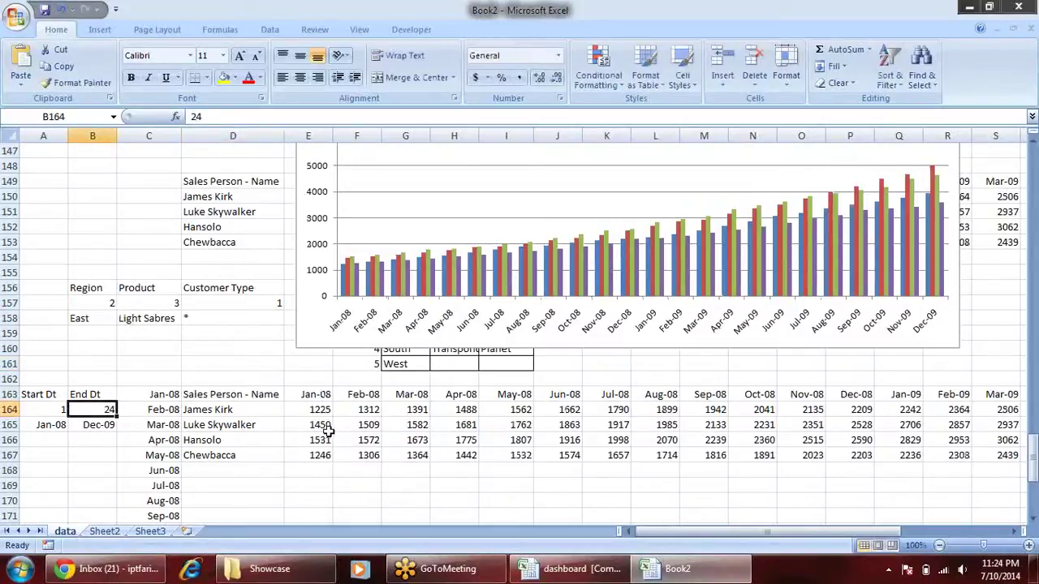
{"action": "type", "text": "5"}
{"action": "key", "text": "Return"}
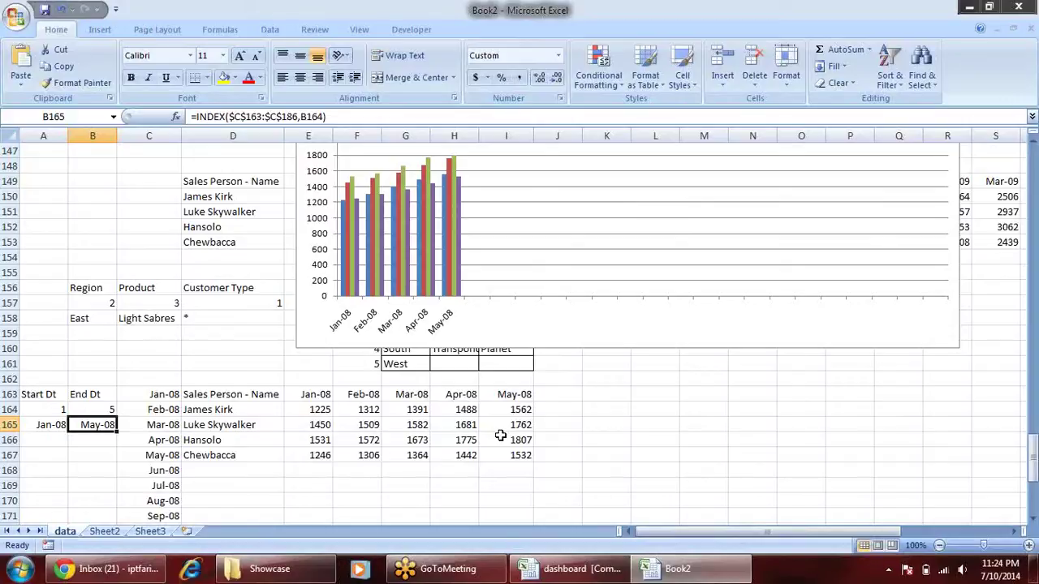
{"action": "left_click", "coordinate": [541, 325]}
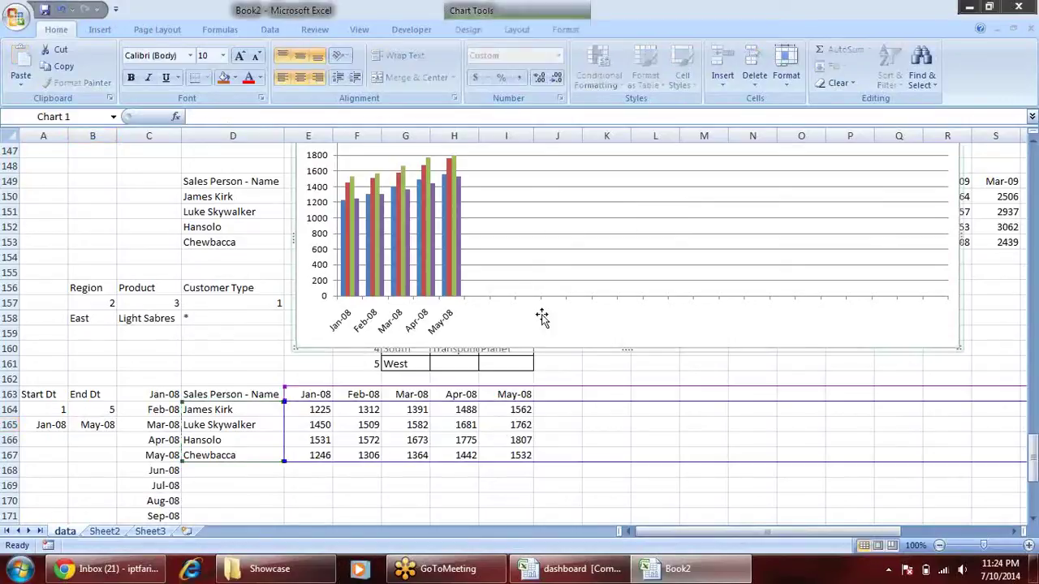
Rename Sheet2 to 'Dashboard'.
{"action": "left_click", "coordinate": [105, 532]}
{"action": "type", "text": "Data"}
{"action": "key", "text": "BackSpace"}
{"action": "key", "text": "BackSpace"}
{"action": "key", "text": "BackSpace"}
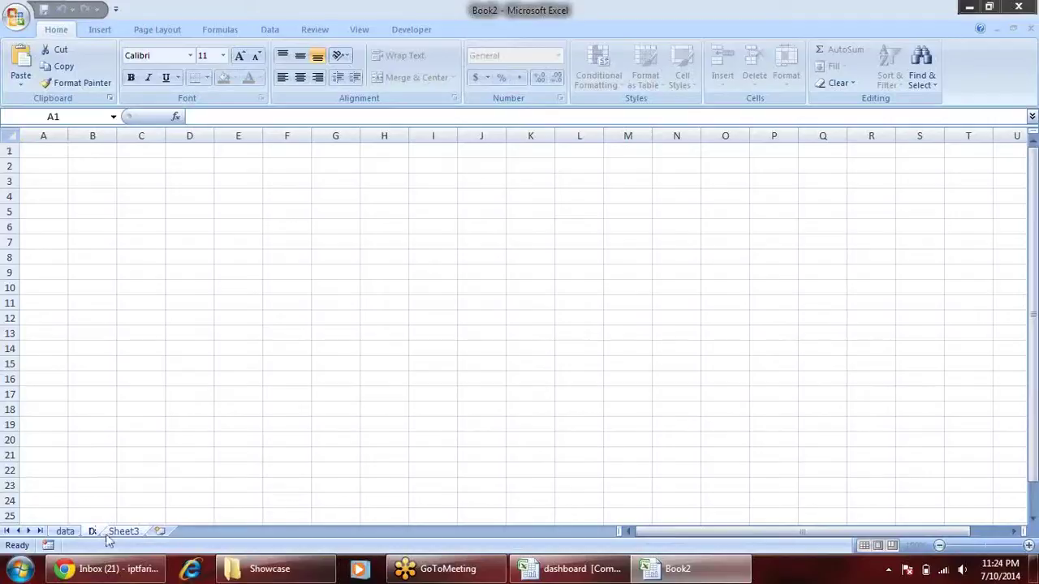
{"action": "type", "text": "ashboard"}
{"action": "key", "text": "Return"}
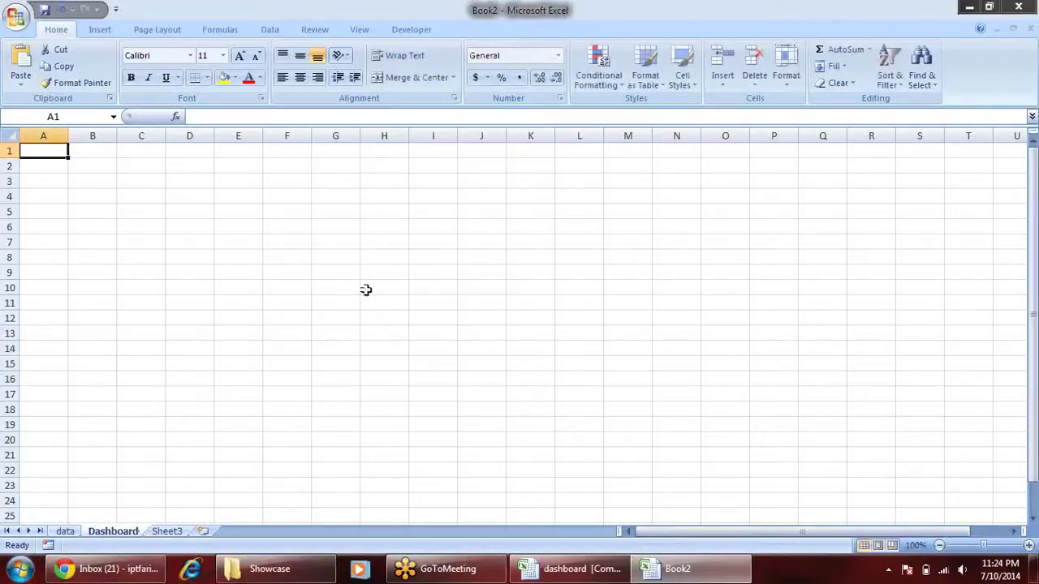
Draw a large rectangle across rows 3 to 16 of the Dashboard sheet.
{"action": "left_click", "coordinate": [265, 202]}
{"action": "left_click", "coordinate": [100, 29]}
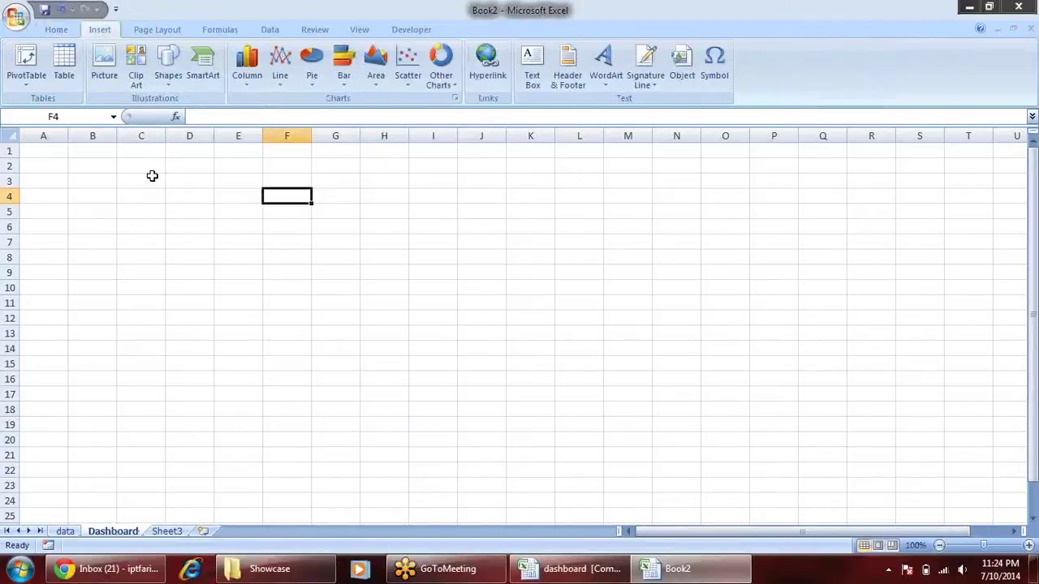
{"action": "left_click", "coordinate": [168, 78]}
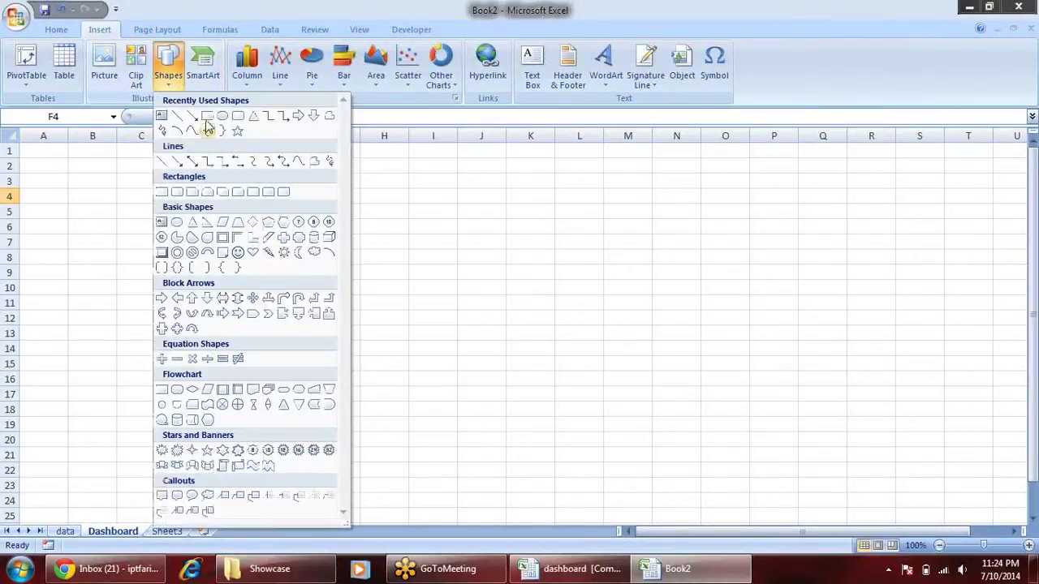
{"action": "left_click", "coordinate": [171, 112]}
{"action": "mouse_move", "coordinate": [43, 166]}
{"action": "left_mouse_down"}
{"action": "mouse_move", "coordinate": [889, 309]}
{"action": "mouse_move", "coordinate": [928, 382]}
{"action": "left_mouse_up"}
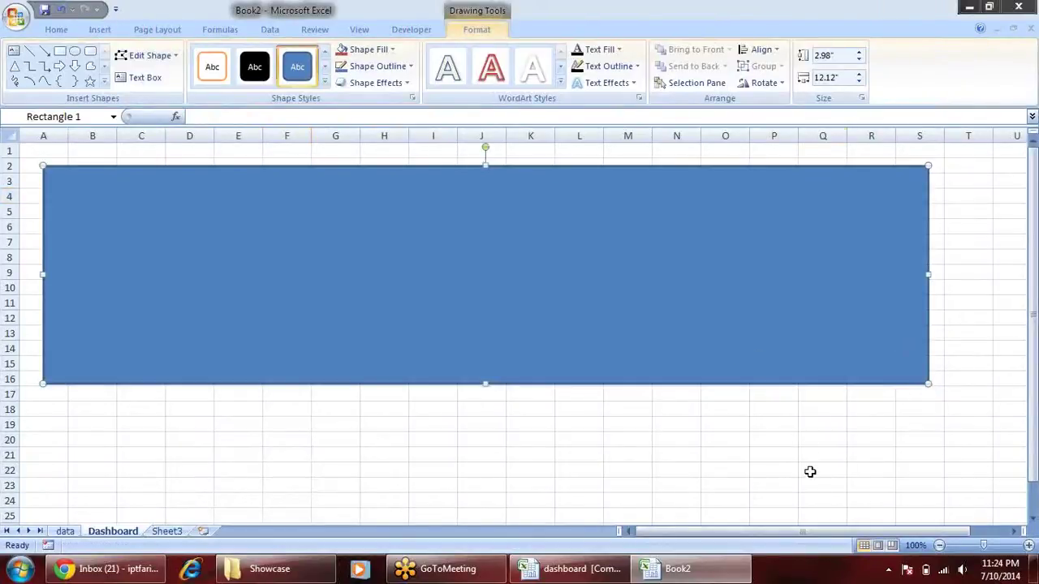
{"action": "left_click", "coordinate": [809, 470]}
{"action": "left_click", "coordinate": [65, 530]}
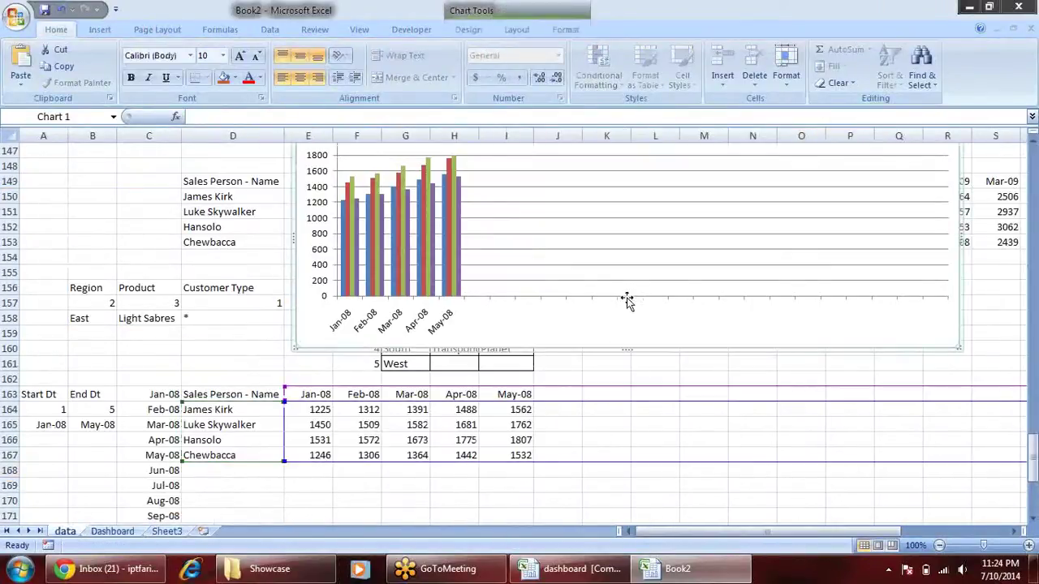
Cut the chart, paste it onto the Dashboard sheet and place it over the blue rectangle.
{"action": "key", "text": "ctrl+x"}
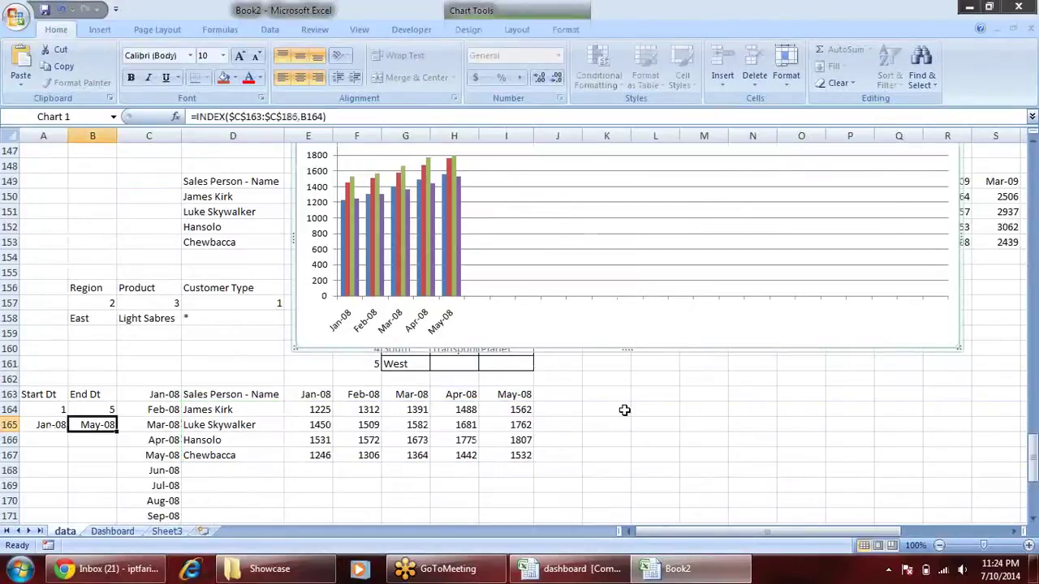
{"action": "left_click", "coordinate": [111, 529]}
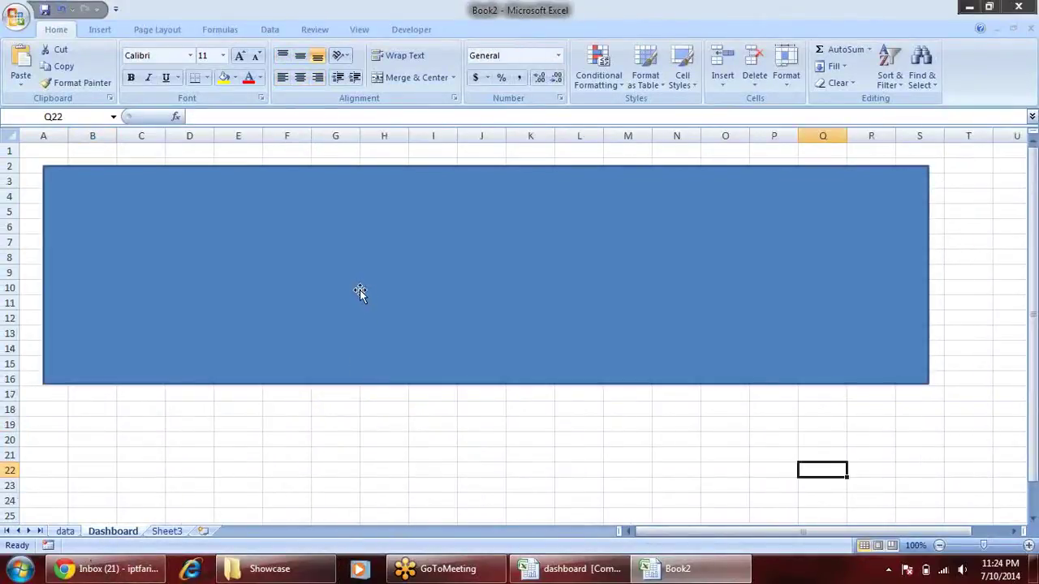
{"action": "key", "text": "ctrl+v"}
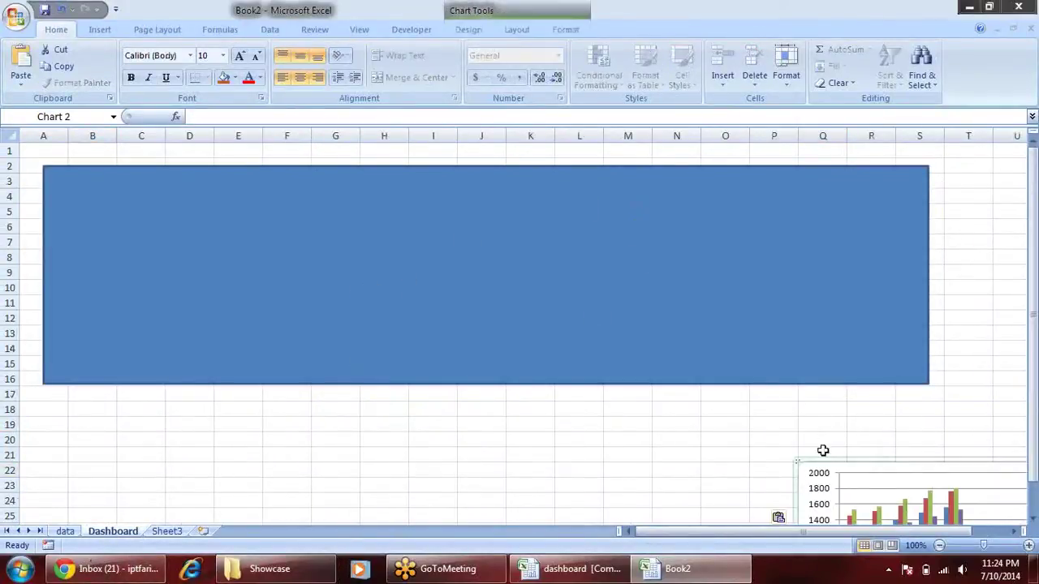
{"action": "left_click_drag", "start_coordinate": [823, 450], "coordinate": [272, 207]}
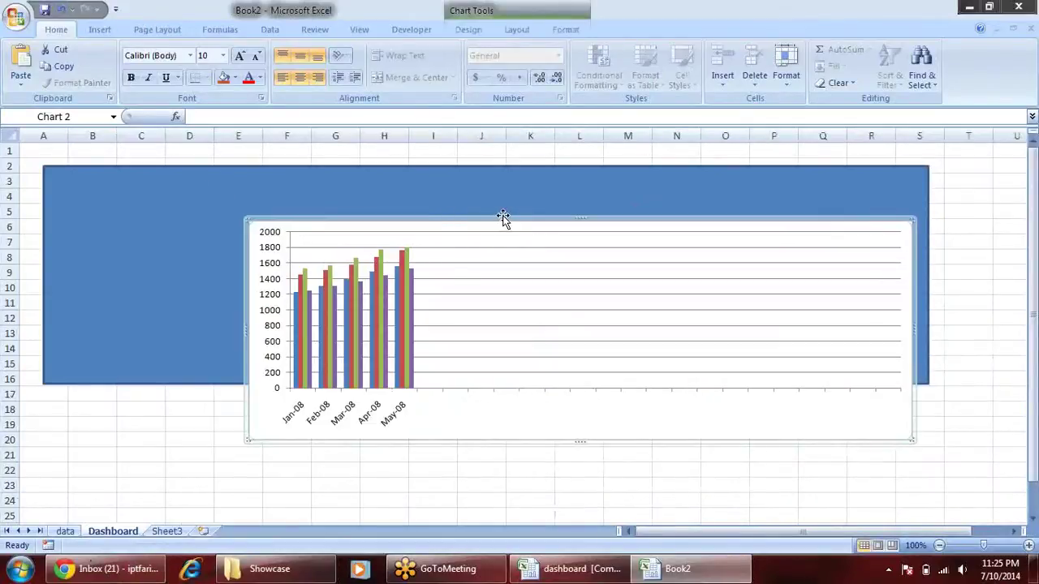
{"action": "left_click_drag", "start_coordinate": [503, 217], "coordinate": [348, 175]}
{"action": "left_click", "coordinate": [617, 290]}
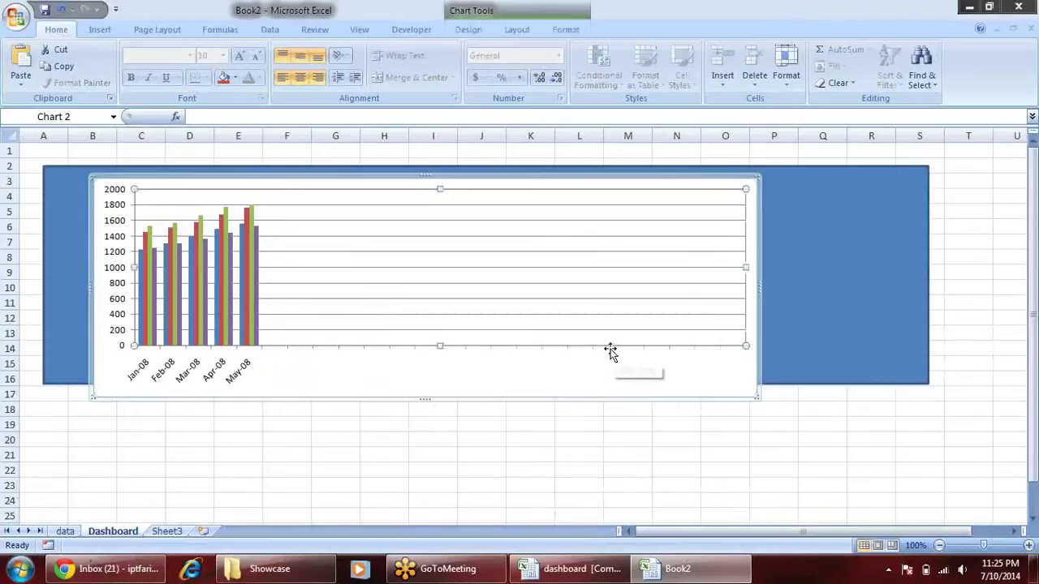
{"action": "key", "text": "Delete"}
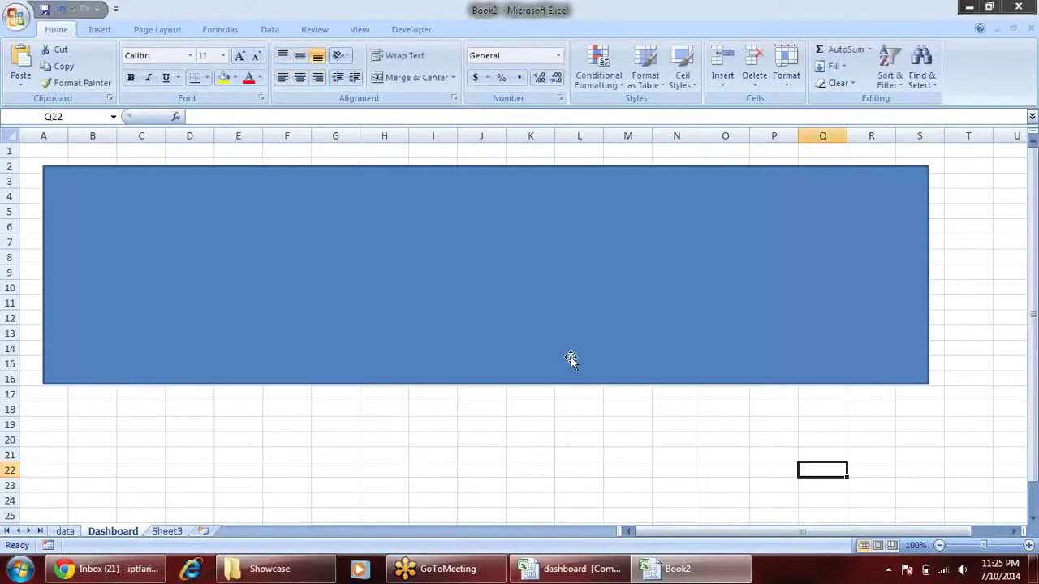
{"action": "key", "text": "ctrl+z"}
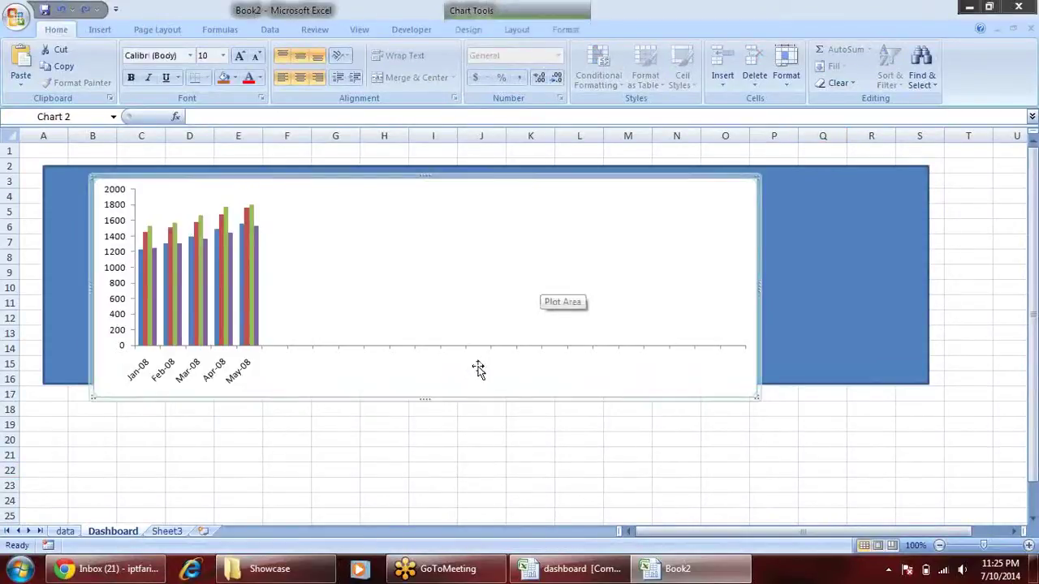
Set the chart area fill to No fill so it is transparent.
{"action": "right_click", "coordinate": [499, 374]}
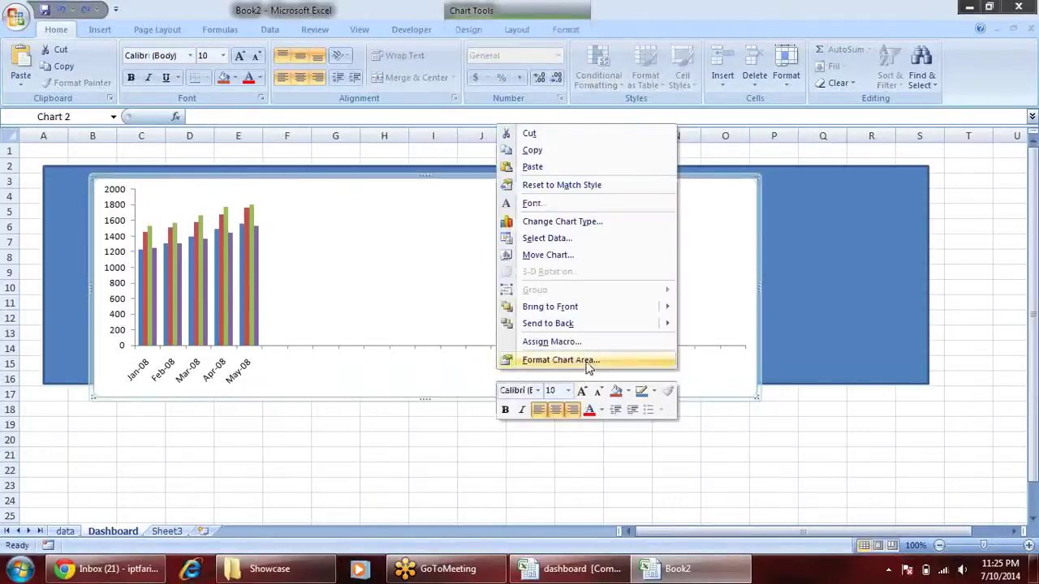
{"action": "left_click", "coordinate": [588, 361]}
{"action": "left_click", "coordinate": [479, 128]}
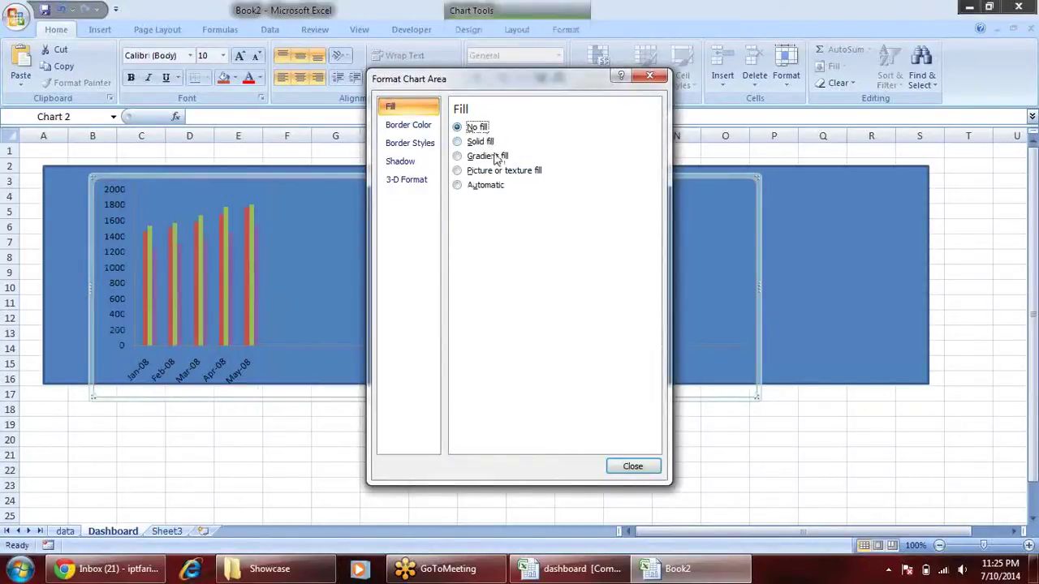
{"action": "left_click", "coordinate": [486, 142]}
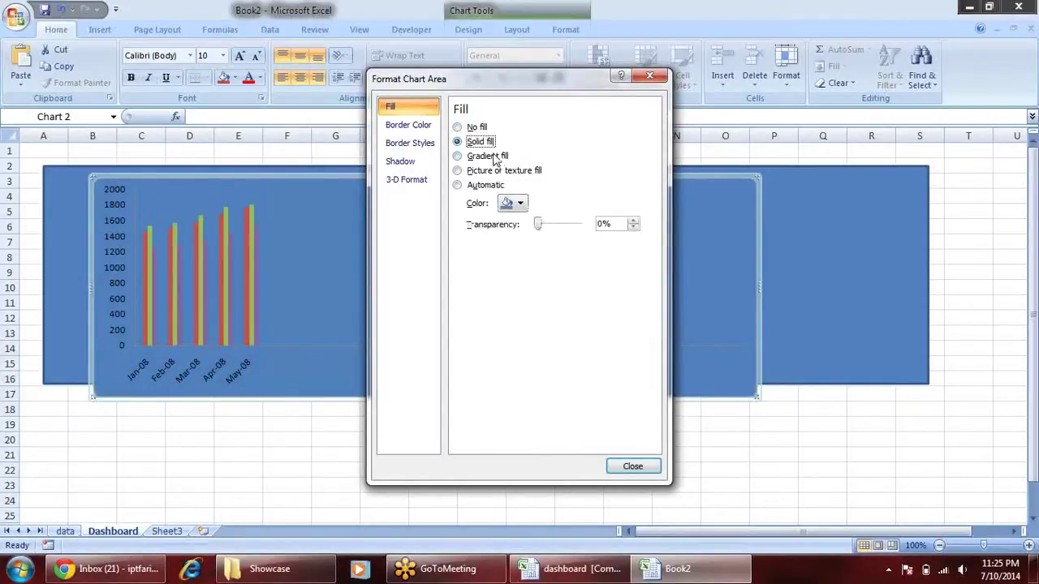
{"action": "left_click", "coordinate": [478, 128]}
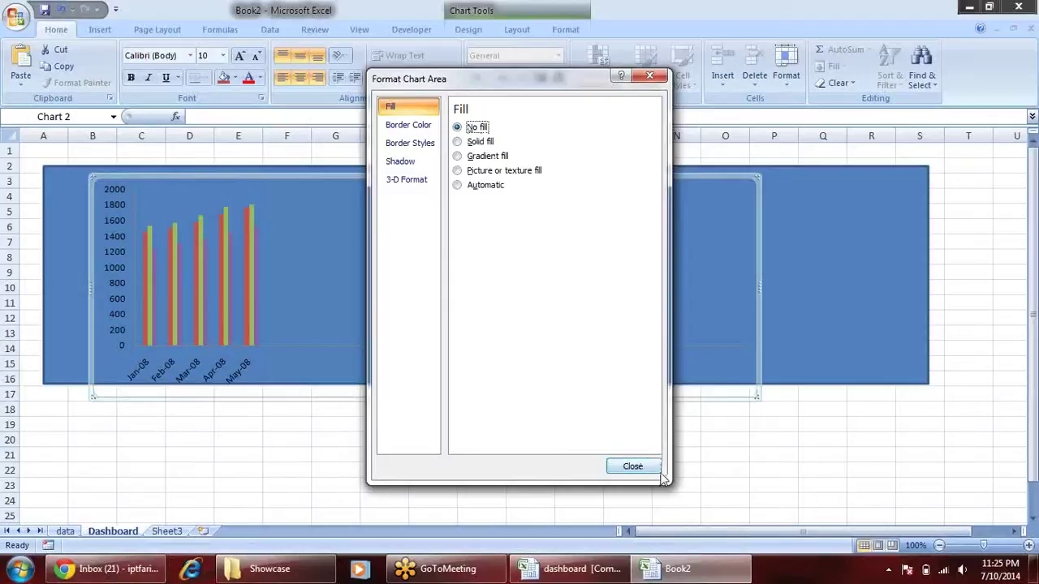
{"action": "left_click", "coordinate": [648, 474]}
Apply a pink gradient shape style to the background rectangle.
{"action": "left_click", "coordinate": [853, 289]}
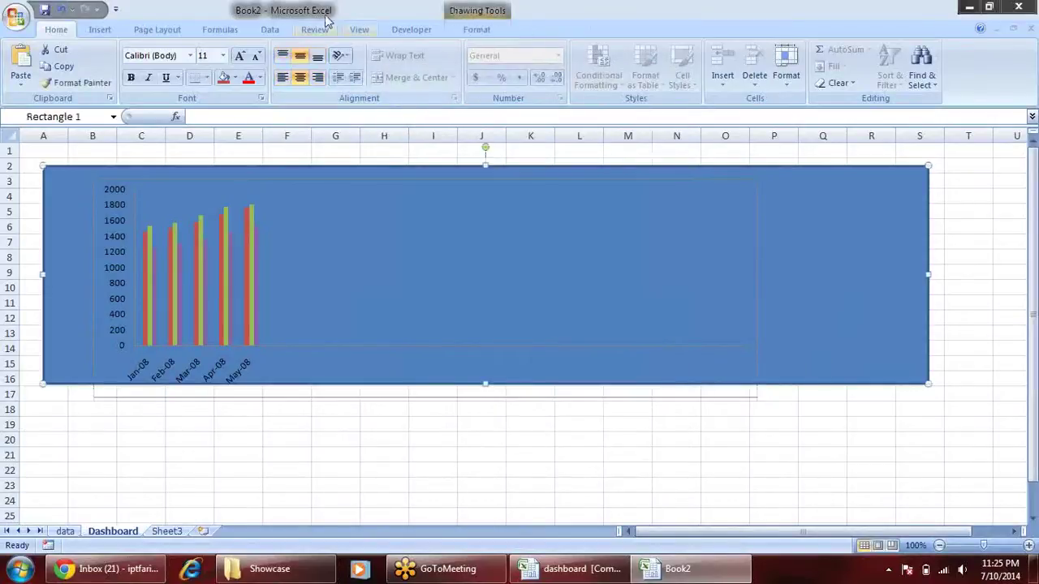
{"action": "left_click", "coordinate": [209, 32]}
{"action": "left_click", "coordinate": [449, 10]}
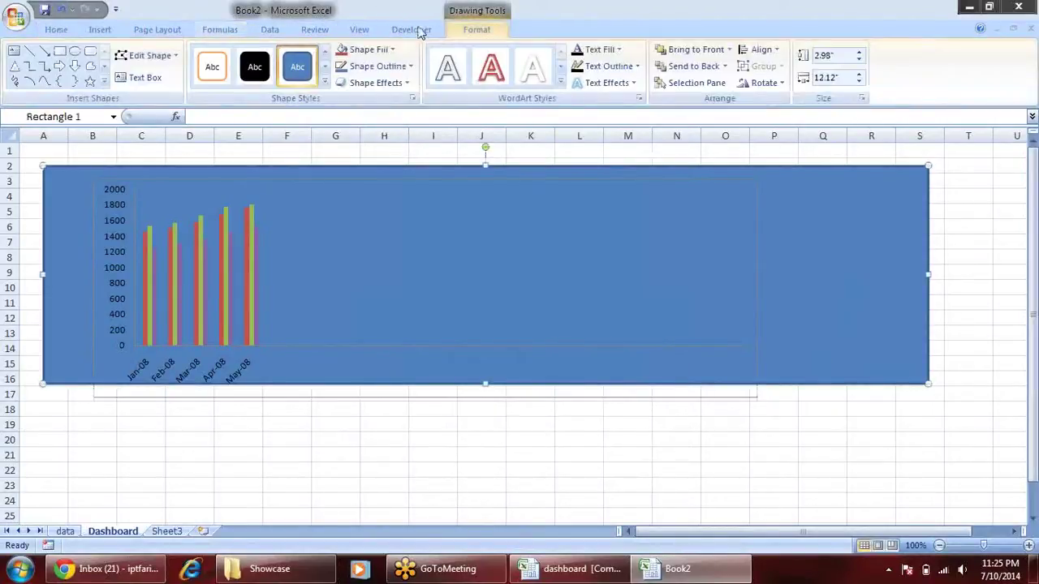
{"action": "left_click", "coordinate": [331, 85]}
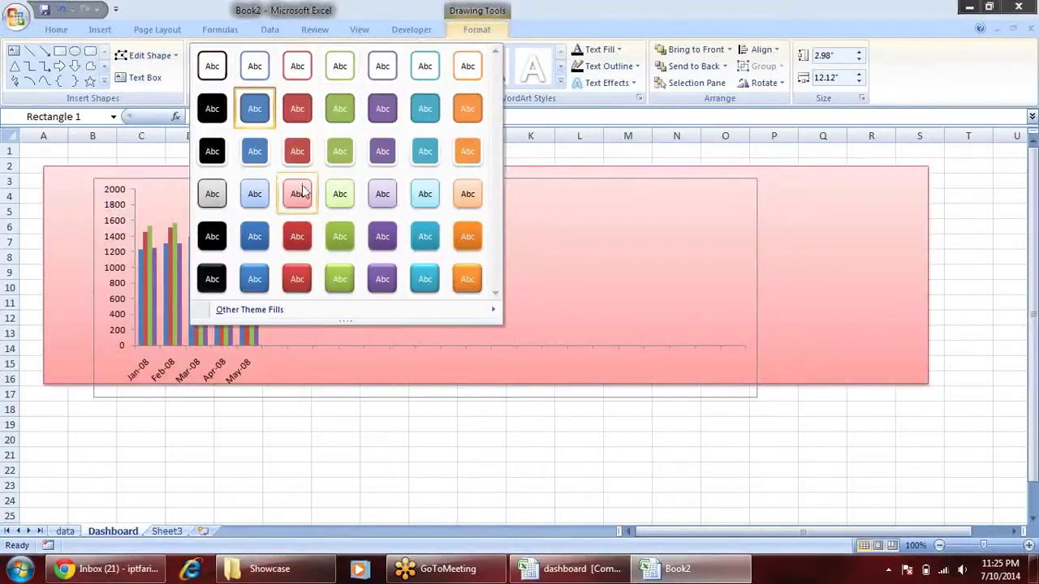
{"action": "left_click", "coordinate": [300, 193]}
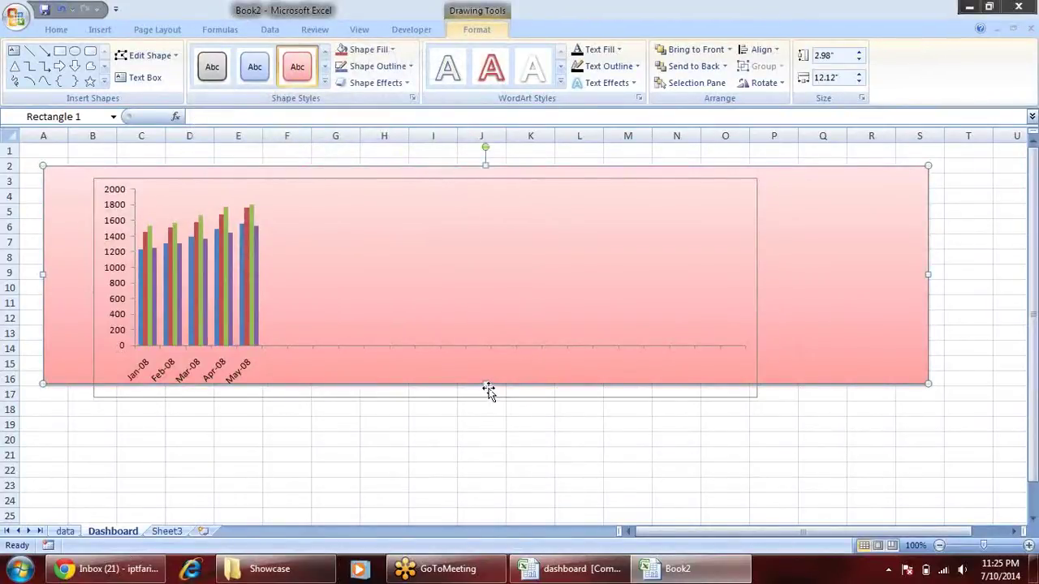
{"action": "left_click", "coordinate": [574, 332]}
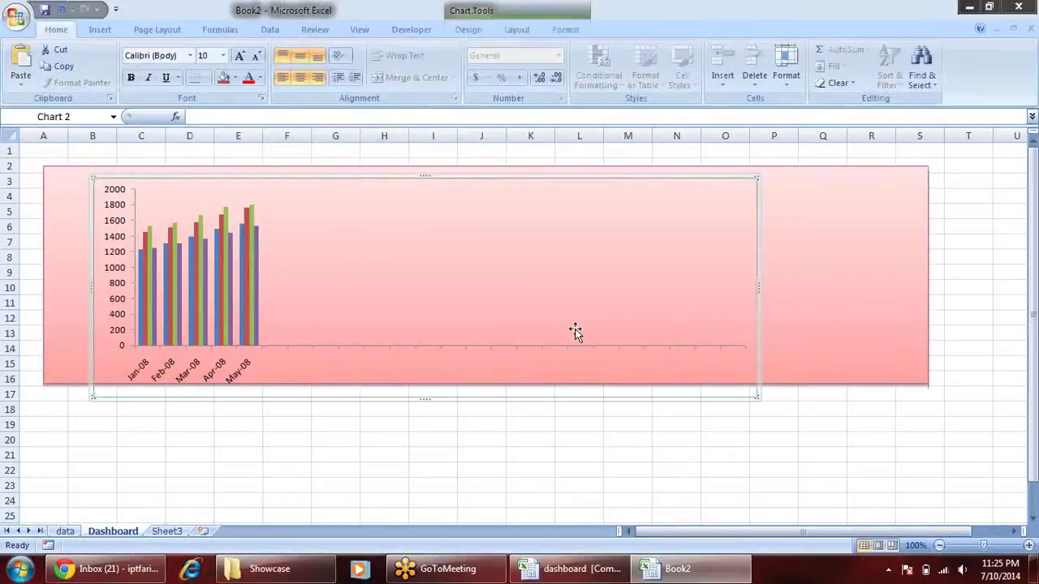
Shift the chart up-left and extend the pink panel's bottom edge down.
{"action": "left_click_drag", "start_coordinate": [297, 188], "coordinate": [260, 174]}
{"action": "left_click", "coordinate": [743, 321]}
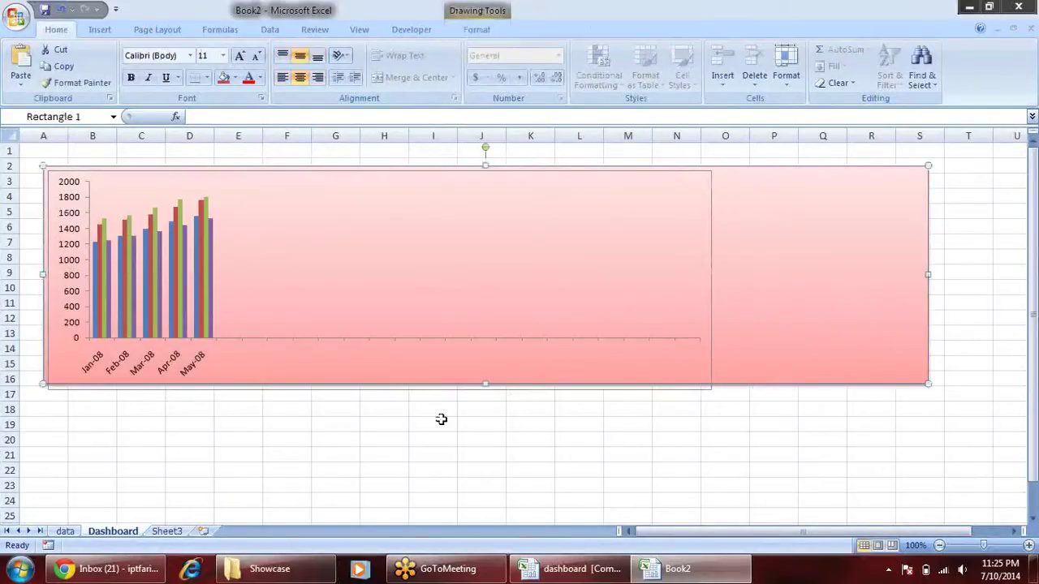
{"action": "left_click_drag", "start_coordinate": [485, 386], "coordinate": [490, 398]}
Set the chart area border colour to No line.
{"action": "left_click", "coordinate": [699, 255]}
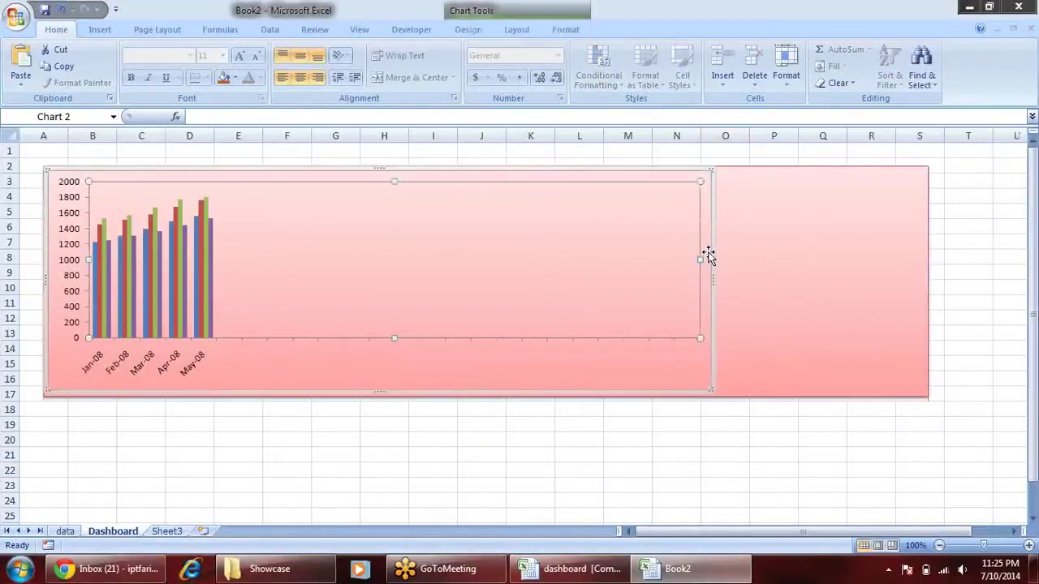
{"action": "right_click", "coordinate": [708, 254]}
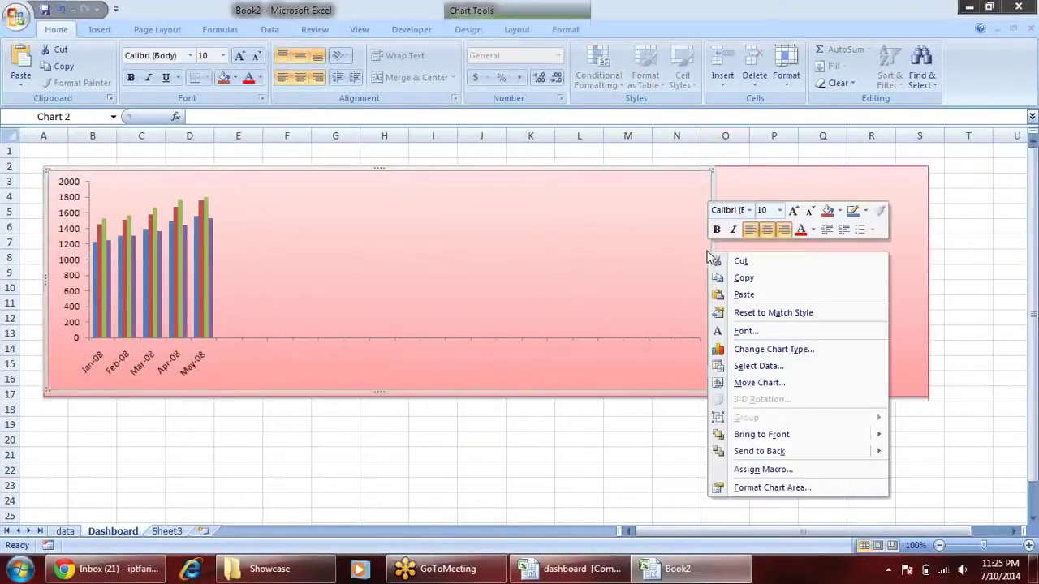
{"action": "left_click", "coordinate": [738, 488]}
{"action": "left_click", "coordinate": [406, 124]}
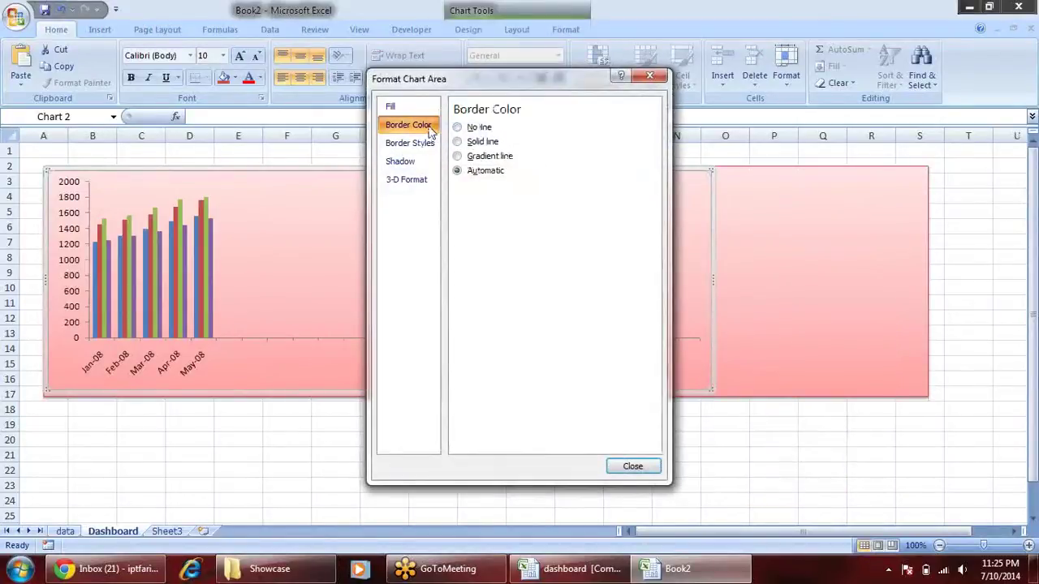
{"action": "left_click", "coordinate": [479, 128]}
{"action": "left_click", "coordinate": [632, 466]}
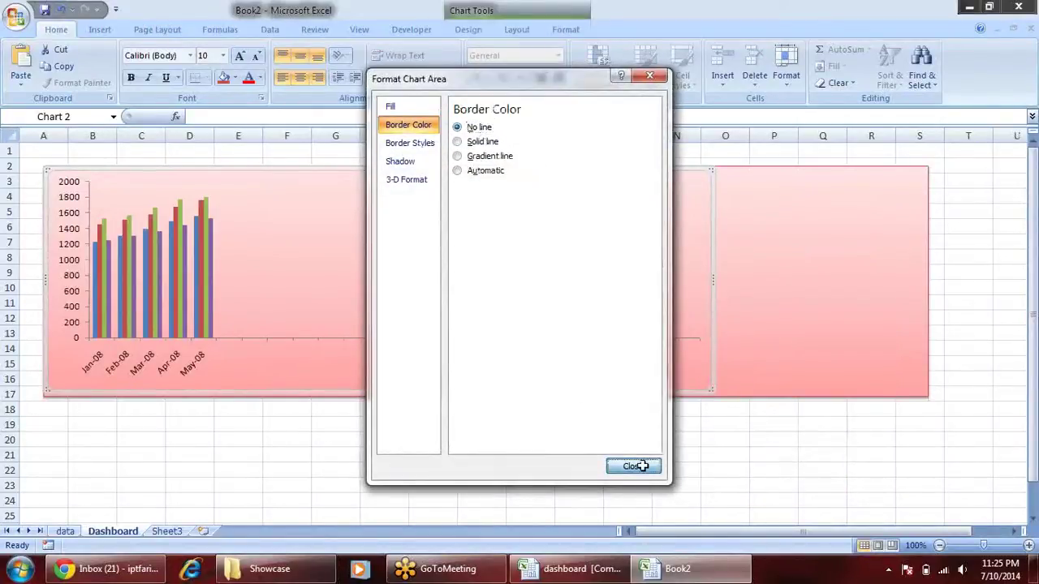
{"action": "left_click", "coordinate": [668, 471]}
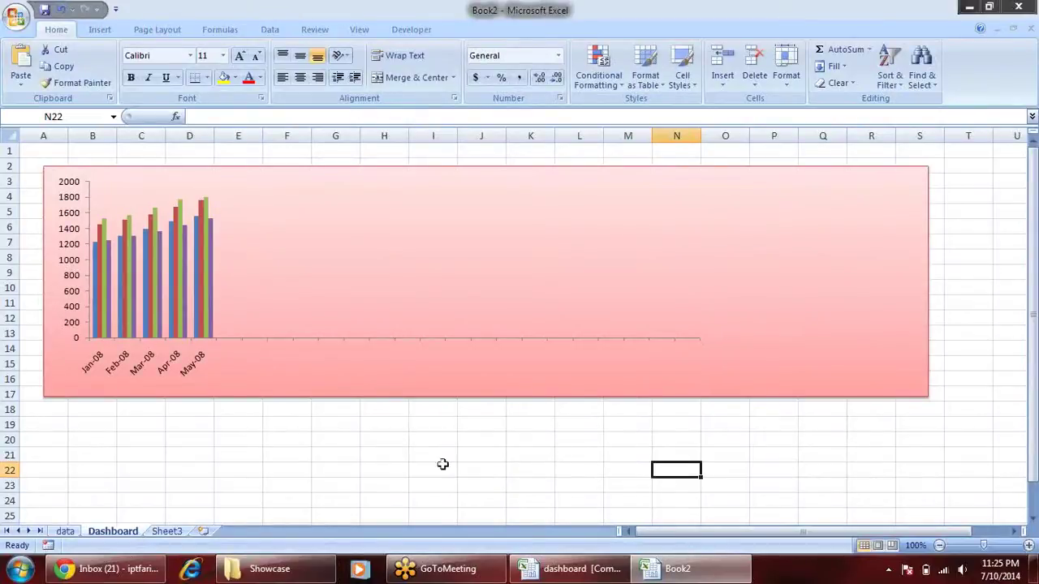
Draw a rectangle below the pink panel, style it light-blue gradient, and align it to rows 19–24.
{"action": "left_click", "coordinate": [312, 482]}
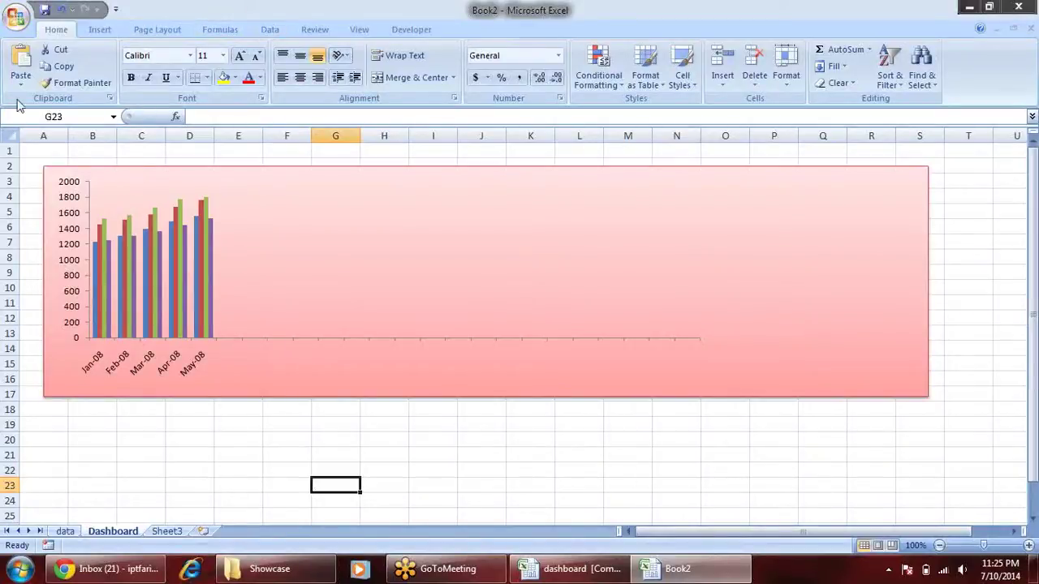
{"action": "left_click", "coordinate": [102, 30]}
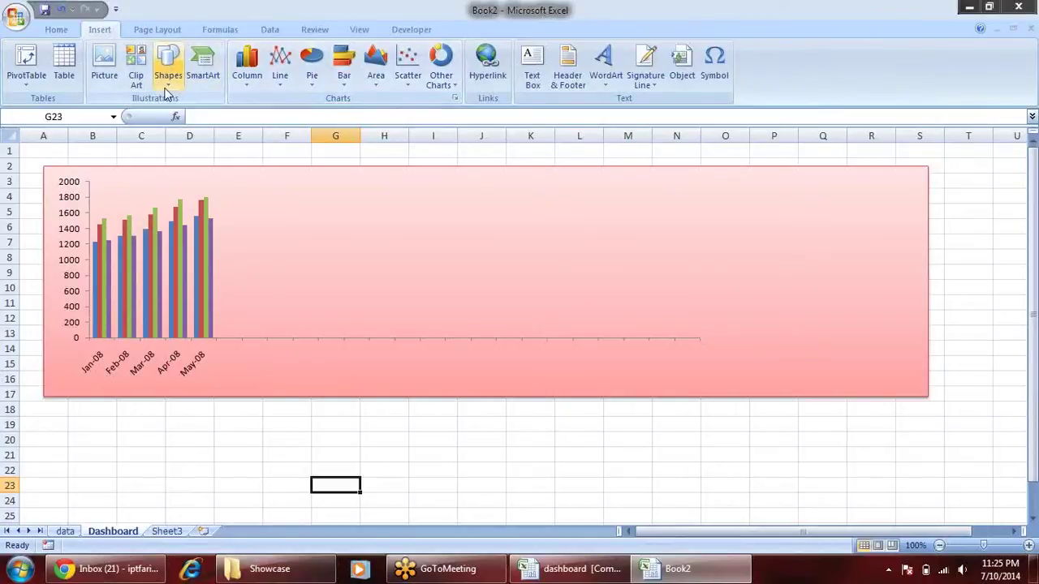
{"action": "left_click", "coordinate": [168, 66]}
{"action": "left_click", "coordinate": [207, 117]}
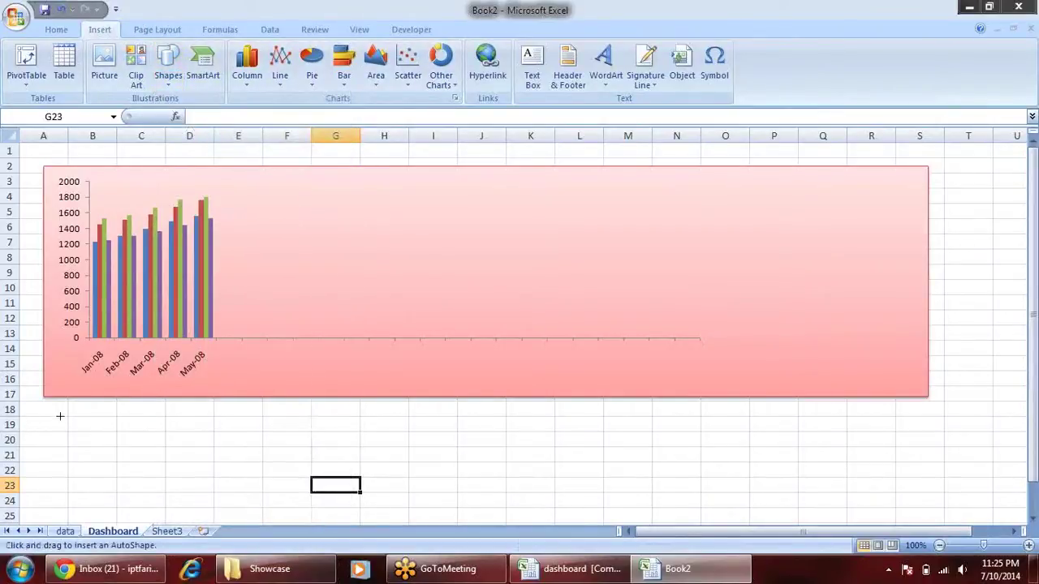
{"action": "left_click_drag", "start_coordinate": [56, 414], "coordinate": [928, 488]}
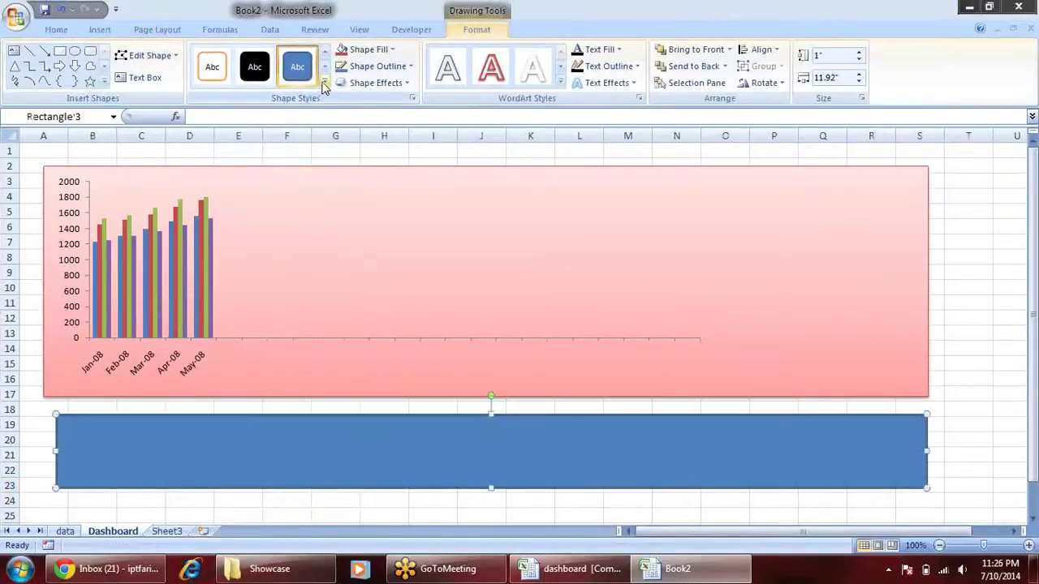
{"action": "left_click", "coordinate": [324, 91]}
{"action": "left_click", "coordinate": [255, 193]}
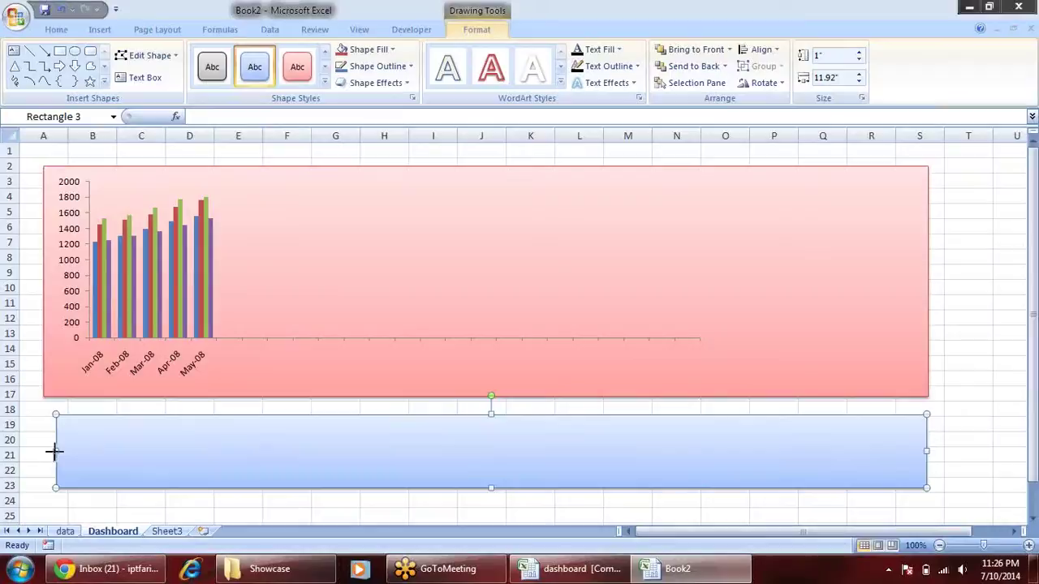
{"action": "left_click_drag", "start_coordinate": [55, 452], "coordinate": [44, 451]}
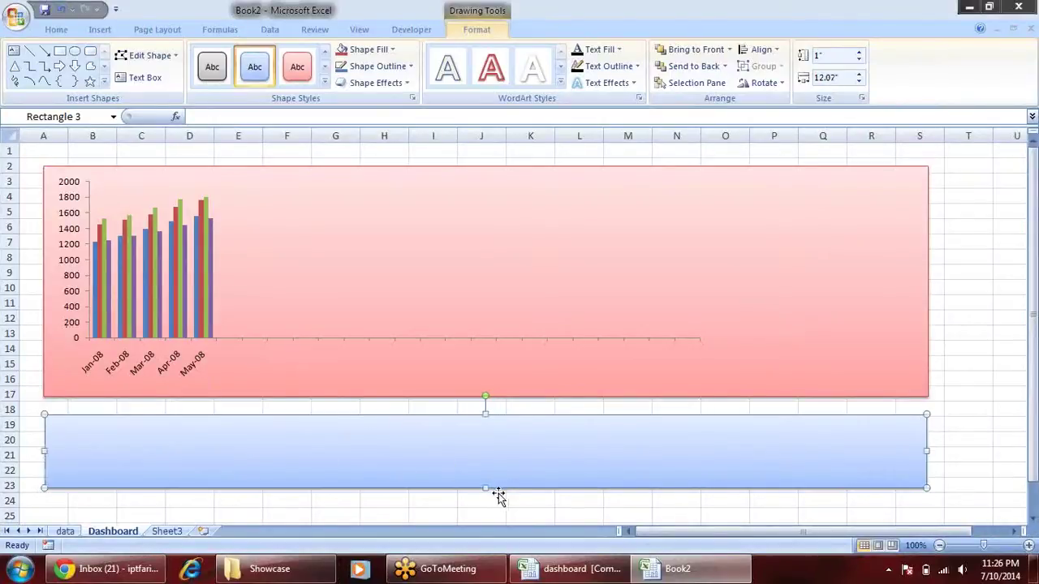
{"action": "left_click_drag", "start_coordinate": [486, 488], "coordinate": [491, 509]}
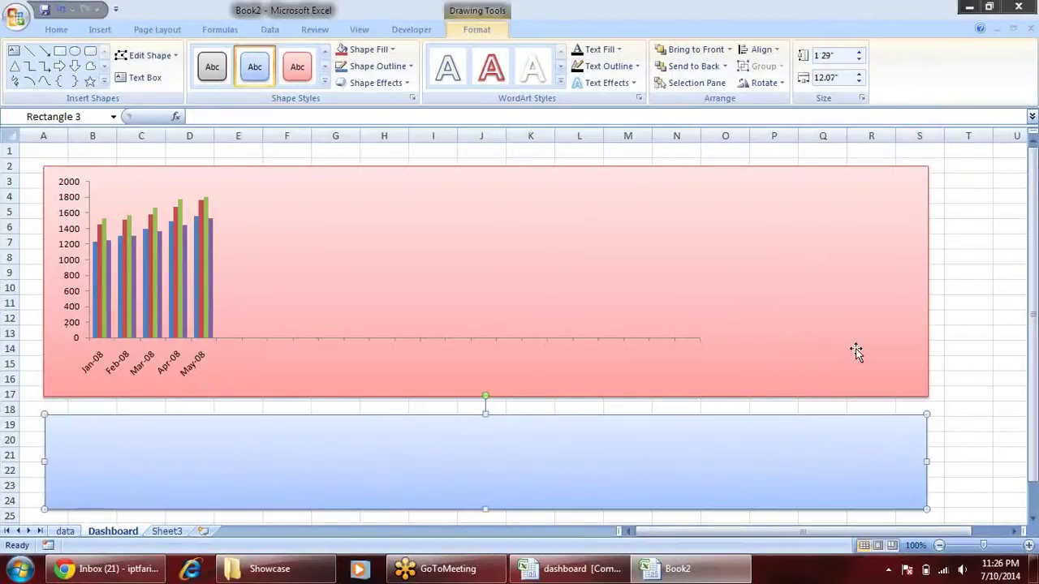
{"action": "left_click", "coordinate": [980, 317]}
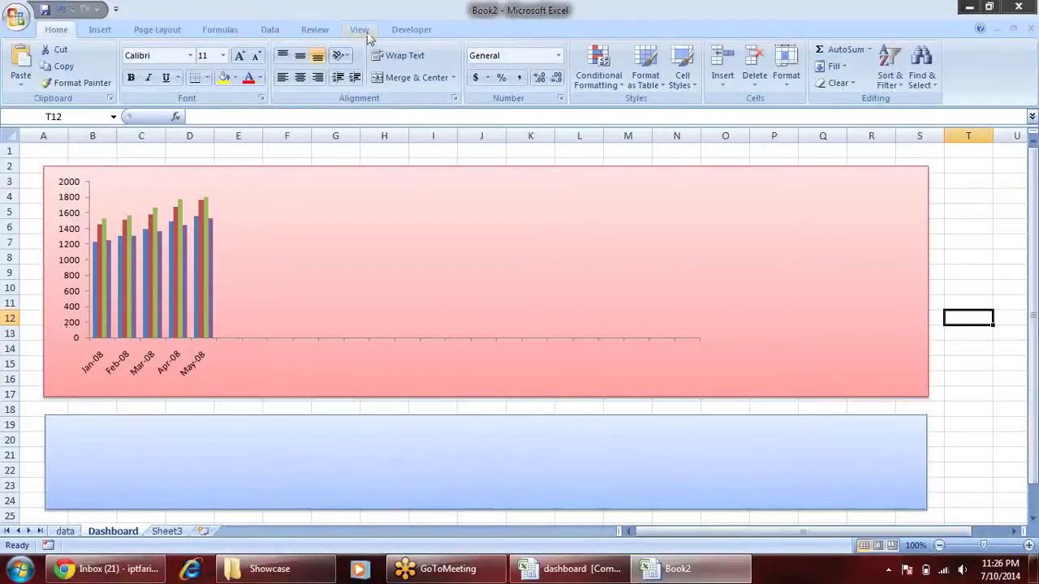
Draw a group box inside the blue panel and caption it 'Region'.
{"action": "left_click", "coordinate": [396, 30]}
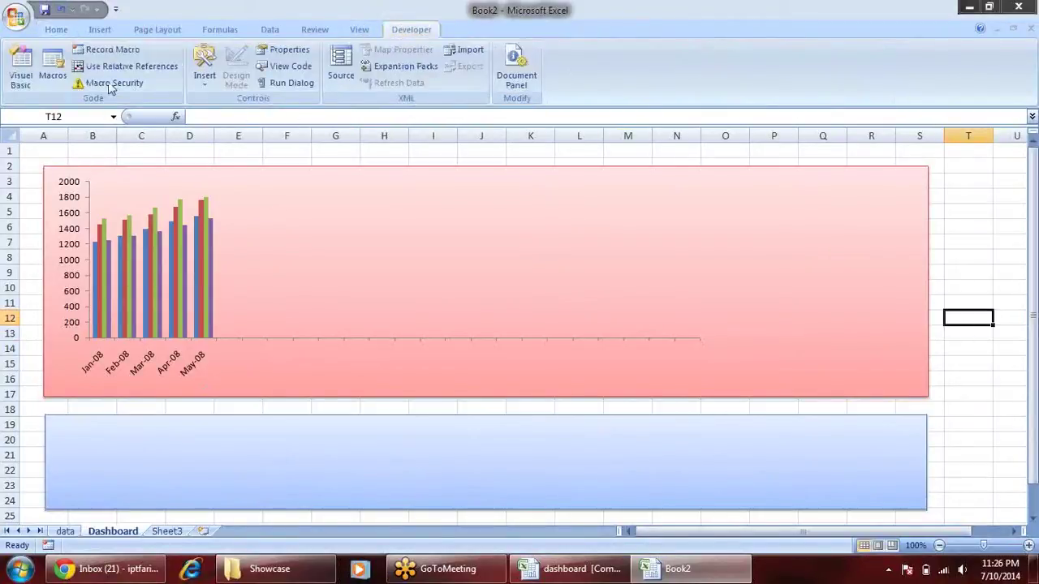
{"action": "left_click", "coordinate": [205, 74]}
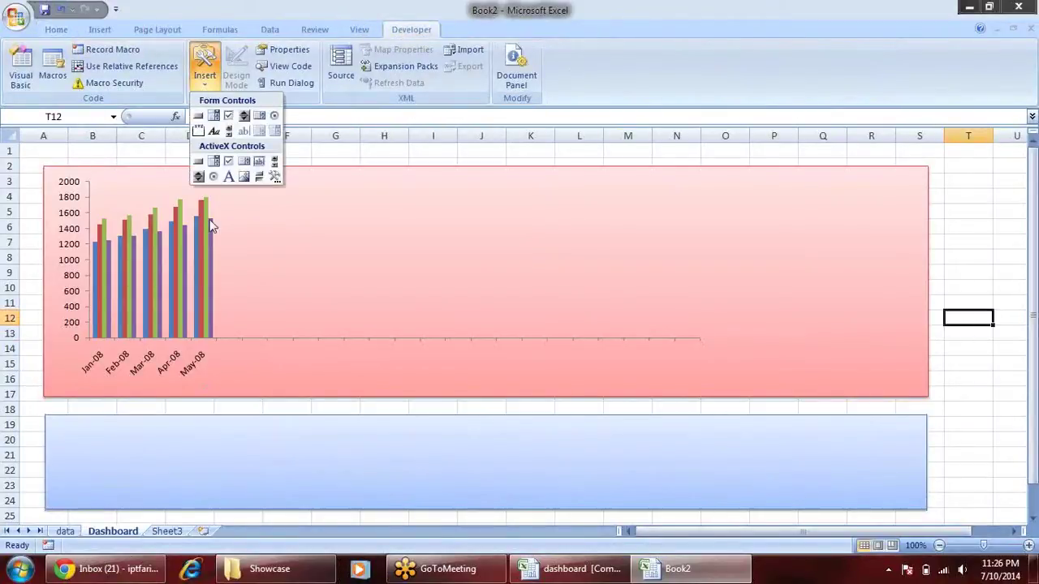
{"action": "left_click", "coordinate": [197, 131]}
{"action": "mouse_move", "coordinate": [62, 422]}
{"action": "left_mouse_down"}
{"action": "mouse_move", "coordinate": [171, 511]}
{"action": "mouse_move", "coordinate": [201, 507]}
{"action": "left_mouse_up"}
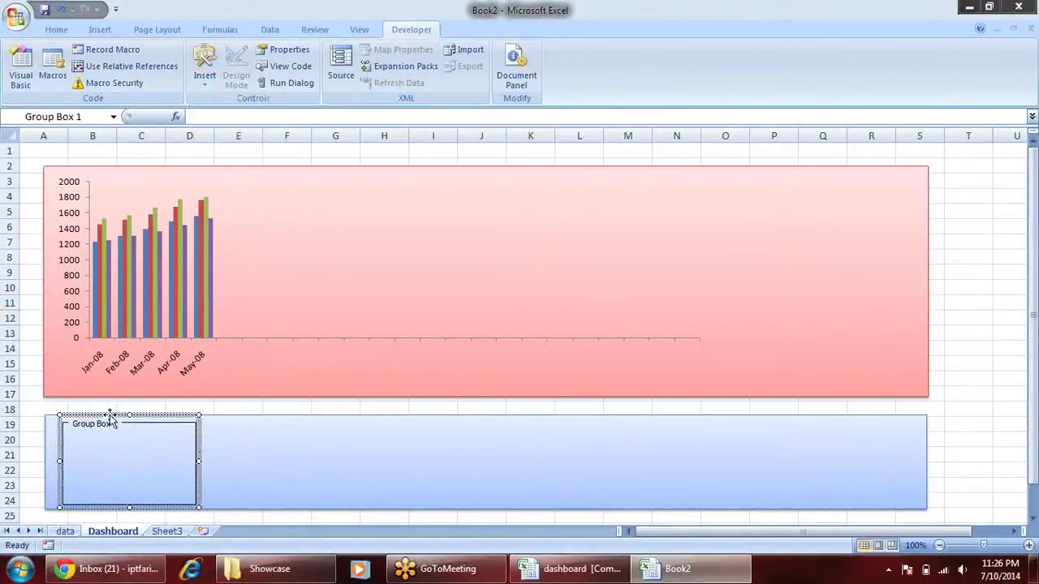
{"action": "left_click_drag", "start_coordinate": [117, 424], "coordinate": [46, 421]}
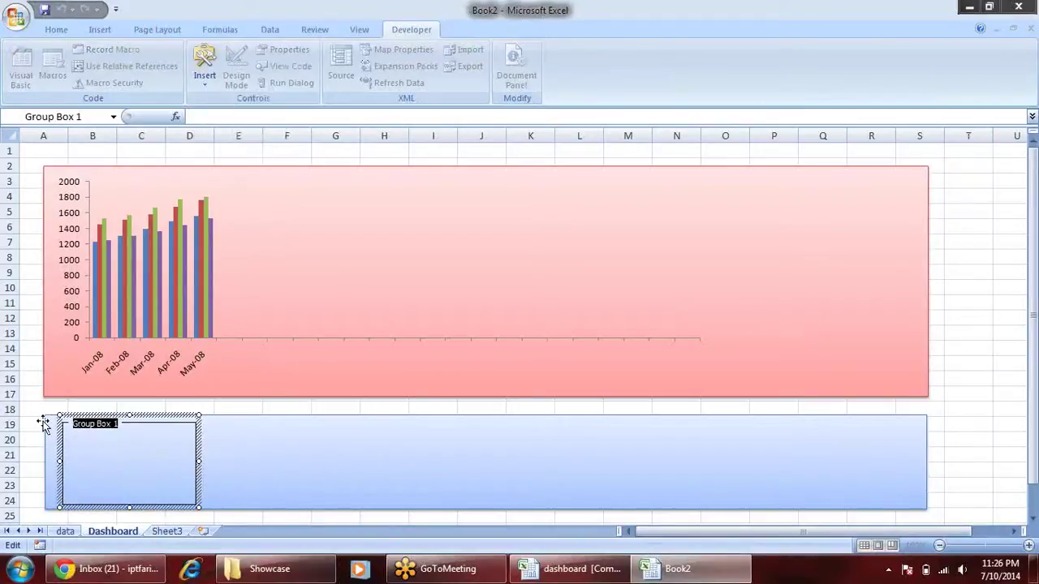
{"action": "type", "text": "Region"}
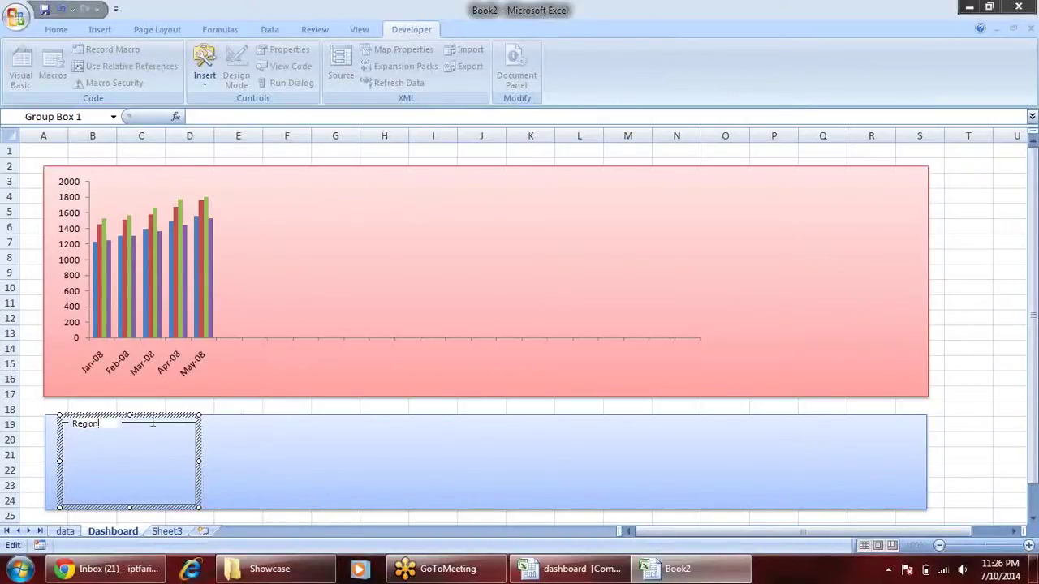
Turn on 3-D shading for the Region group box.
{"action": "right_click", "coordinate": [198, 423]}
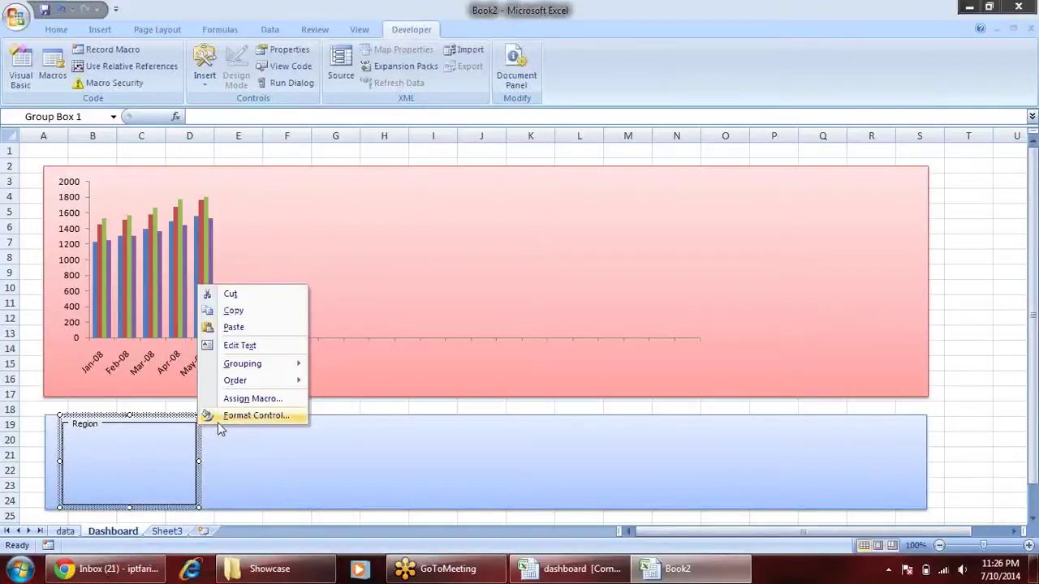
{"action": "left_click", "coordinate": [235, 416]}
{"action": "left_click", "coordinate": [81, 321]}
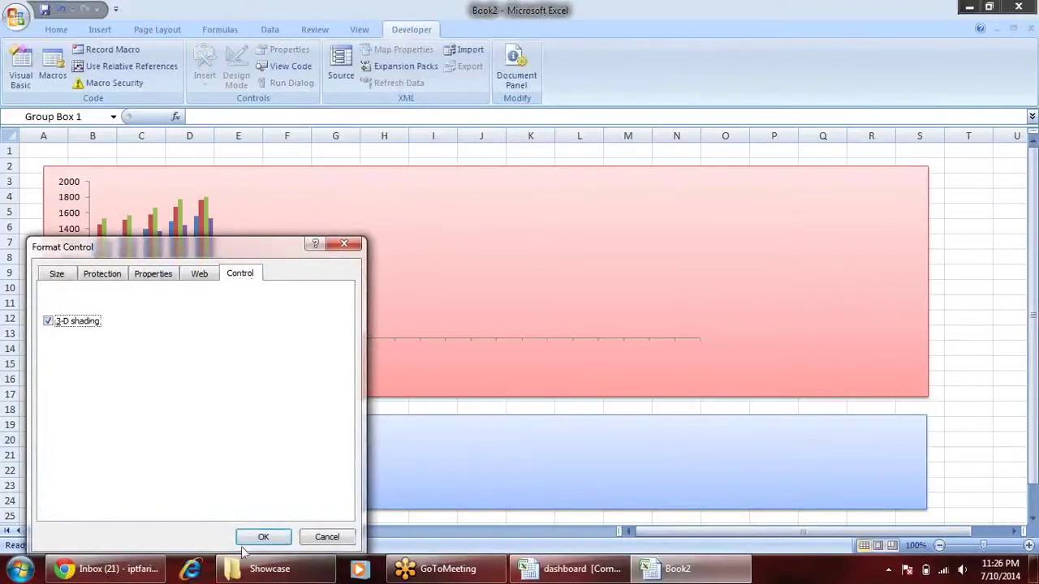
{"action": "left_click", "coordinate": [261, 537]}
{"action": "left_click", "coordinate": [962, 369]}
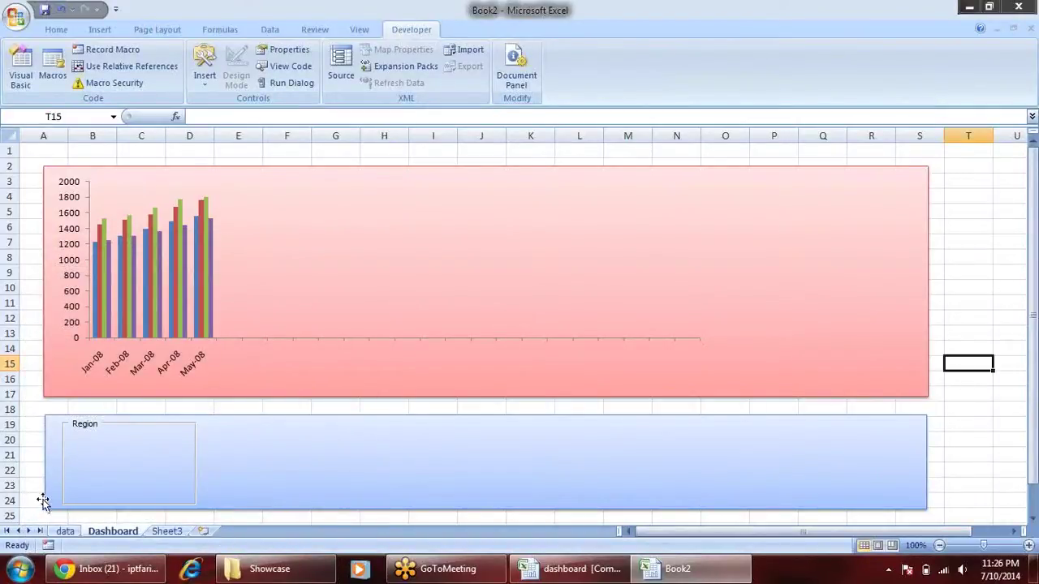
Draw an option button in the Region group box, duplicate it twice with Ctrl+D, and return to the data sheet.
{"action": "left_click", "coordinate": [206, 77]}
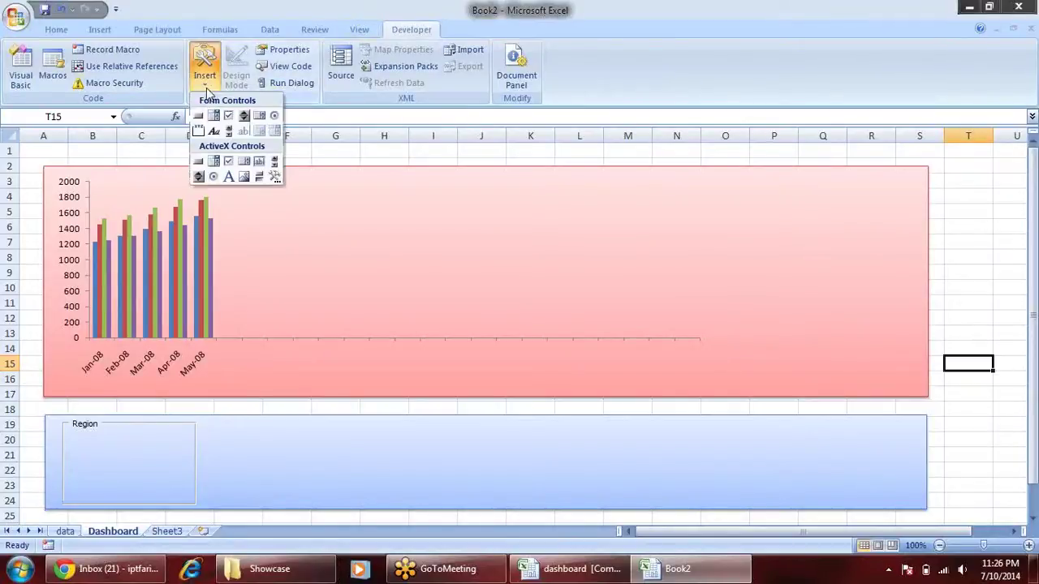
{"action": "left_click", "coordinate": [275, 114]}
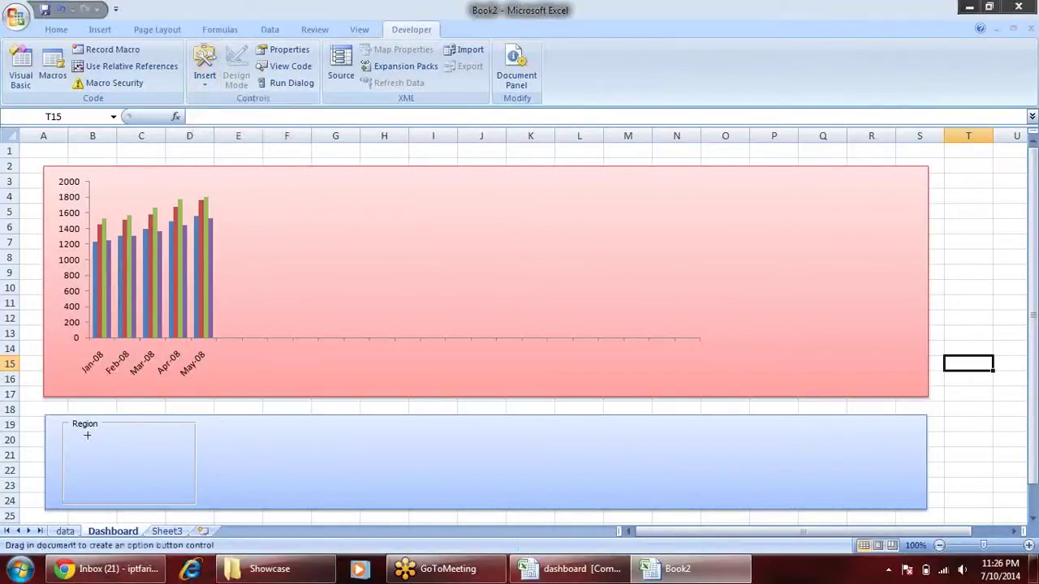
{"action": "left_click_drag", "start_coordinate": [84, 431], "coordinate": [178, 451]}
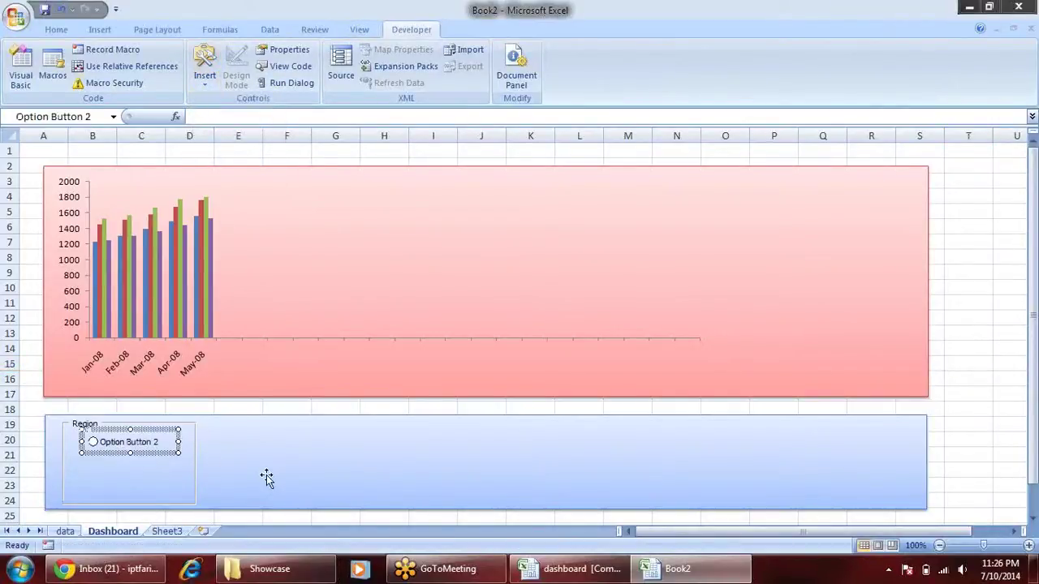
{"action": "key", "text": "ctrl+d"}
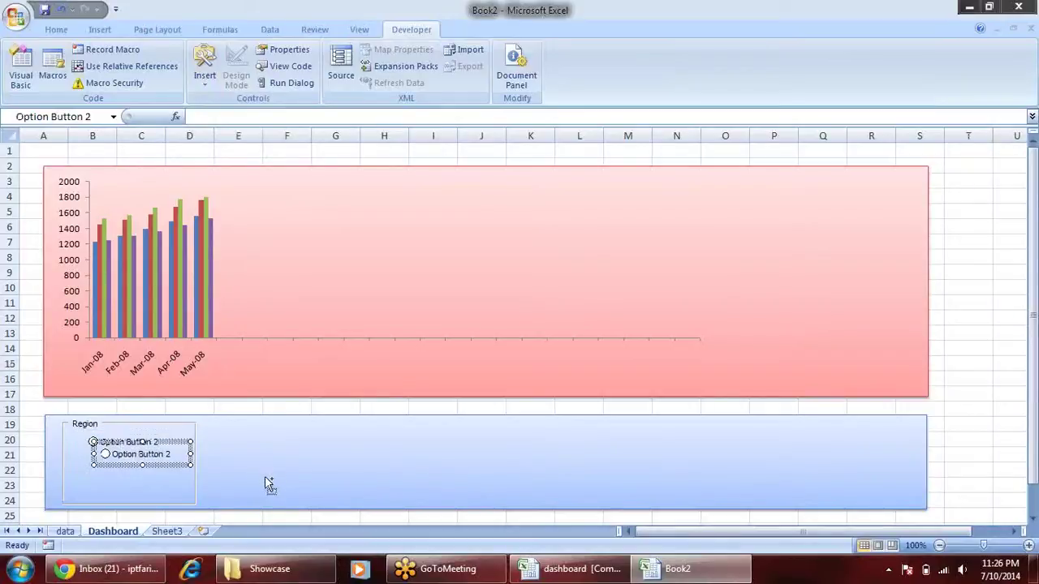
{"action": "key", "text": "ctrl+d"}
{"action": "key", "text": "ctrl+d"}
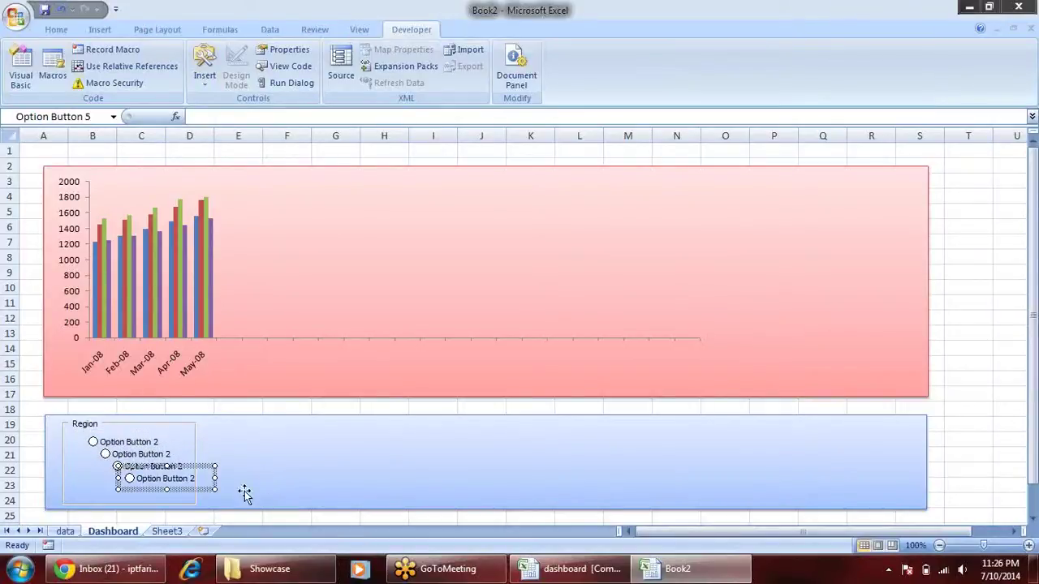
{"action": "left_click", "coordinate": [64, 531]}
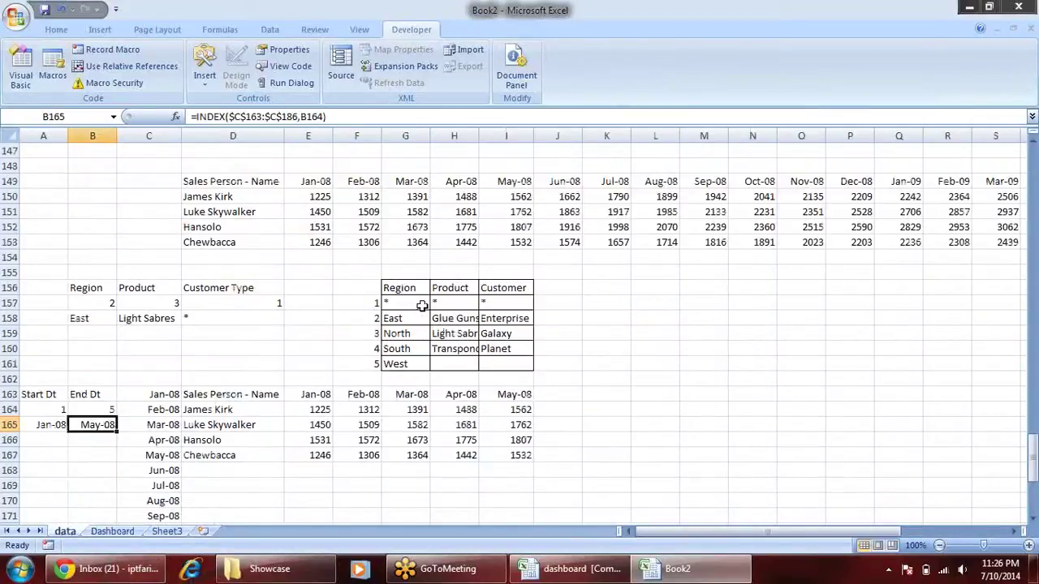
Check the Region list entries in G157:G161 on the data sheet.
{"action": "left_click_drag", "start_coordinate": [398, 303], "coordinate": [409, 364]}
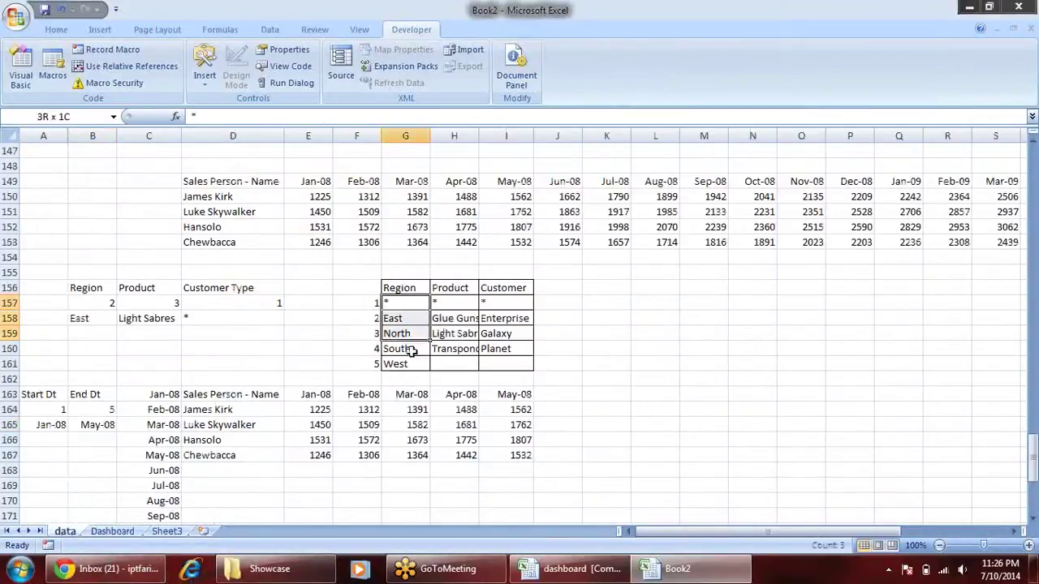
{"action": "left_click", "coordinate": [422, 302]}
{"action": "left_click", "coordinate": [423, 318]}
{"action": "left_click", "coordinate": [422, 334]}
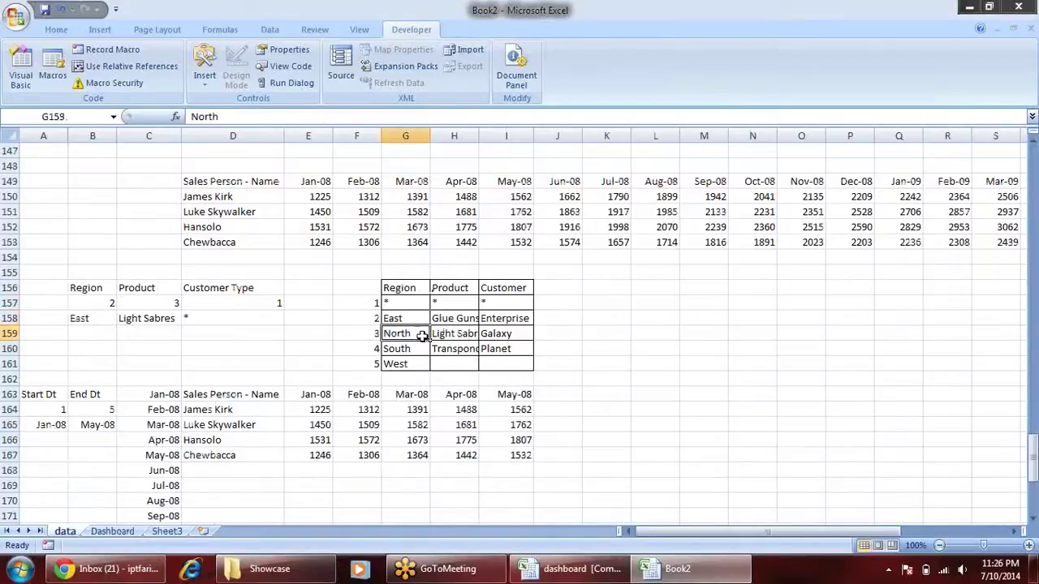
{"action": "left_click", "coordinate": [416, 349]}
{"action": "left_click", "coordinate": [420, 364]}
Glance at the reference gauge dashboard, then return to the Dashboard sheet.
{"action": "key", "text": "ctrl+Page_Down"}
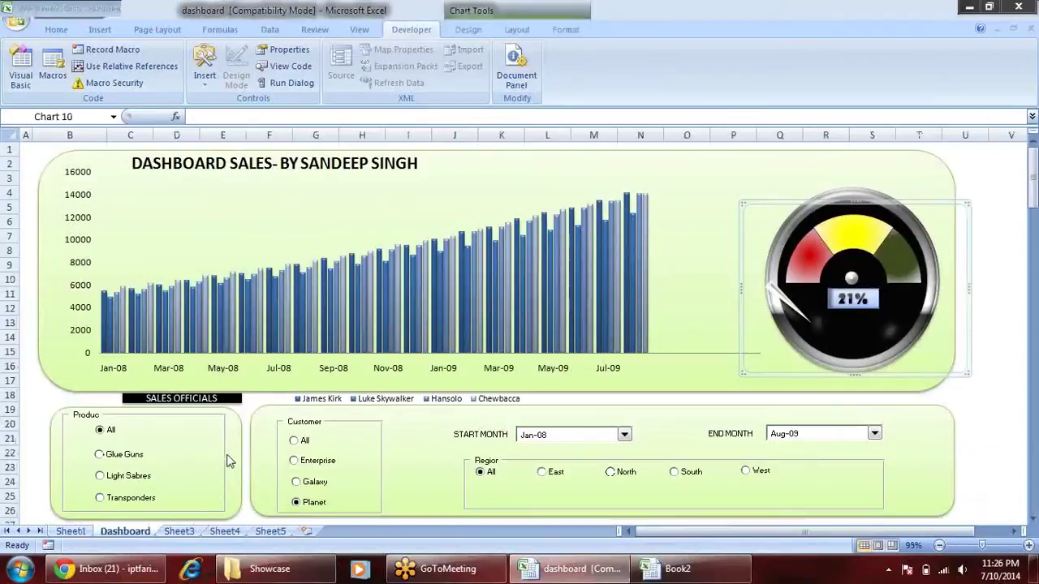
{"action": "key", "text": "ctrl+Page_Up"}
{"action": "left_click", "coordinate": [113, 531]}
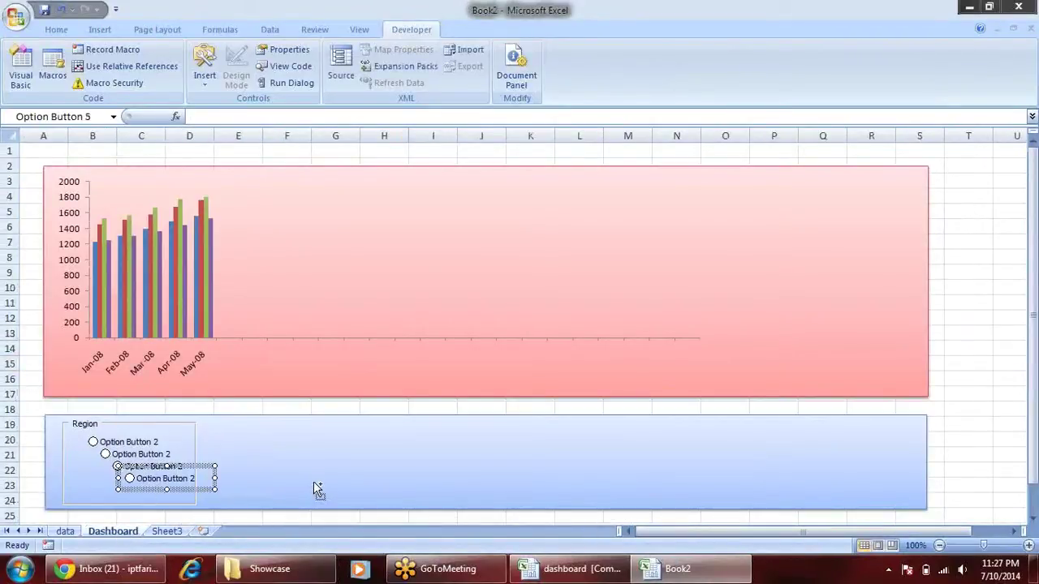
Duplicate the option button to add a fifth Region button and select the top one.
{"action": "key", "text": "ctrl+d"}
{"action": "left_click", "coordinate": [142, 439]}
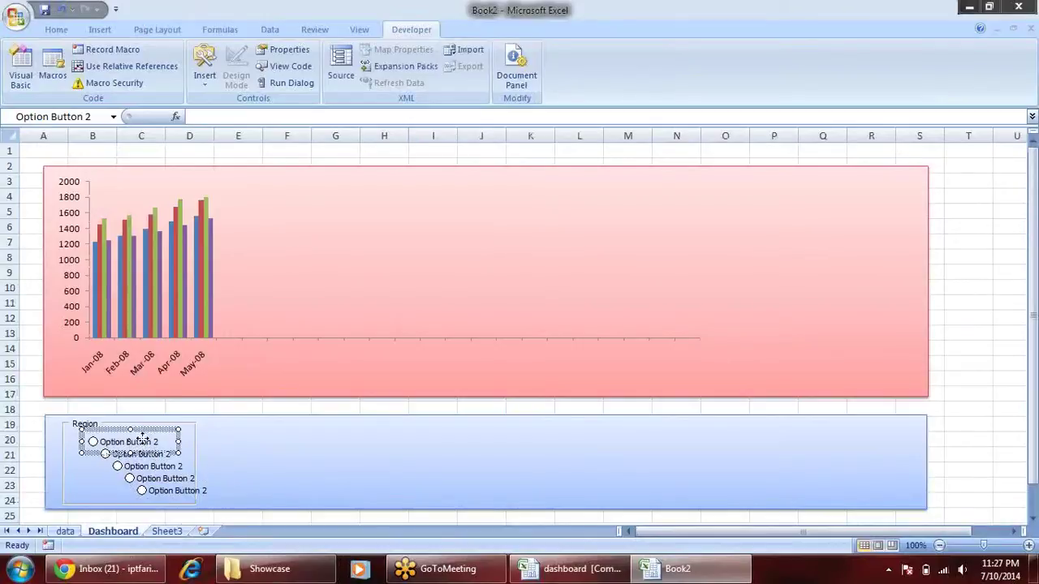
{"action": "right_click", "coordinate": [142, 439]}
{"action": "left_click", "coordinate": [106, 427]}
Select all five Region option buttons together.
{"action": "scroll", "coordinate": [314, 390], "scroll_direction": "down", "scroll_amount": 3}
{"action": "left_click", "coordinate": [176, 405]}
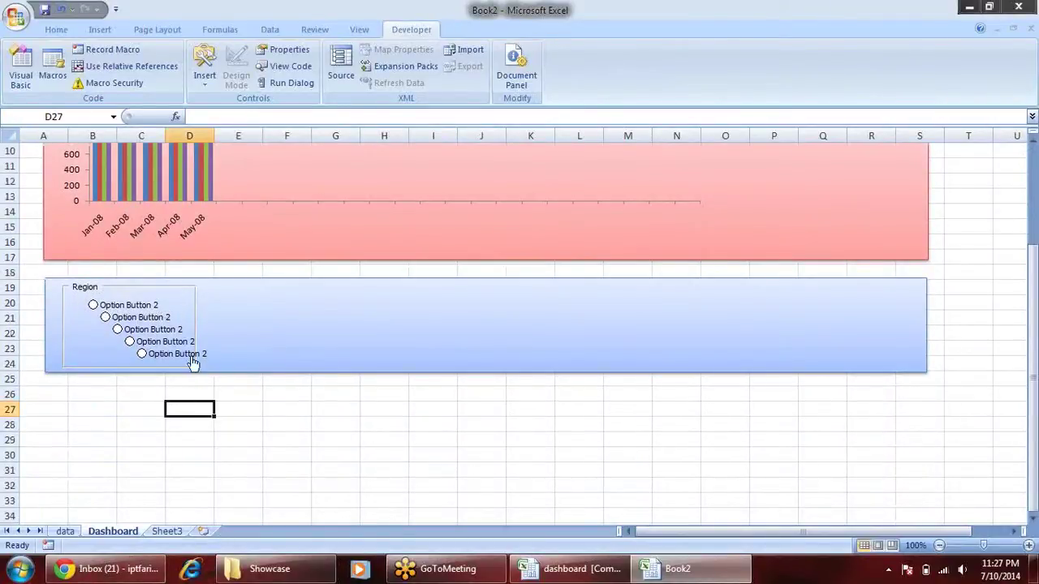
{"action": "left_click", "coordinate": [110, 306], "text": "ctrl"}
{"action": "key", "text": "Escape"}
{"action": "left_click", "coordinate": [170, 363], "text": "ctrl"}
{"action": "left_click_drag", "start_coordinate": [170, 361], "coordinate": [138, 344]}
{"action": "left_click", "coordinate": [128, 327], "text": "ctrl"}
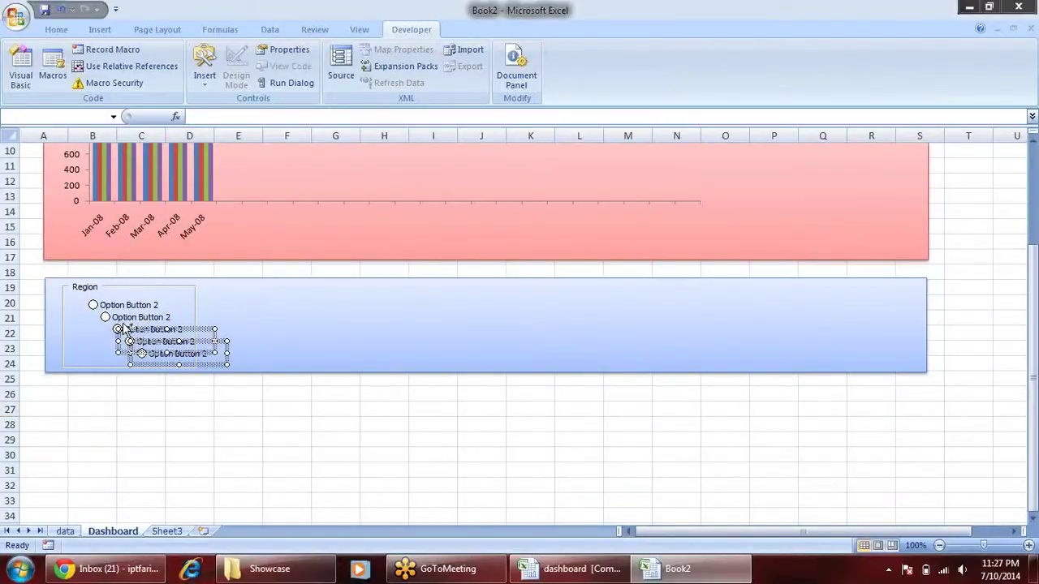
{"action": "left_click", "coordinate": [114, 318], "text": "ctrl"}
{"action": "left_click", "coordinate": [99, 305], "text": "ctrl"}
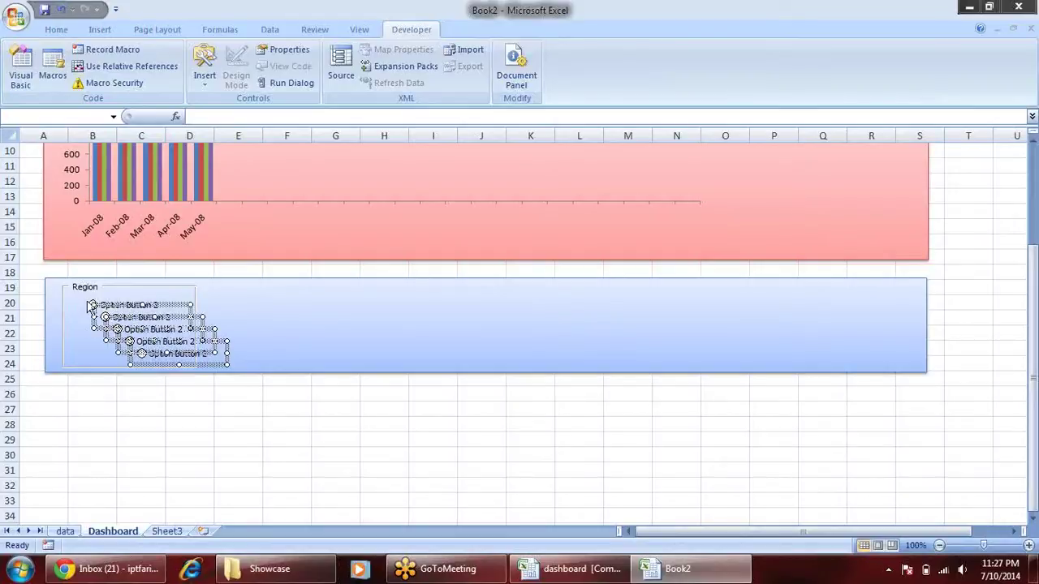
{"action": "left_click_drag", "start_coordinate": [93, 305], "coordinate": [178, 316]}
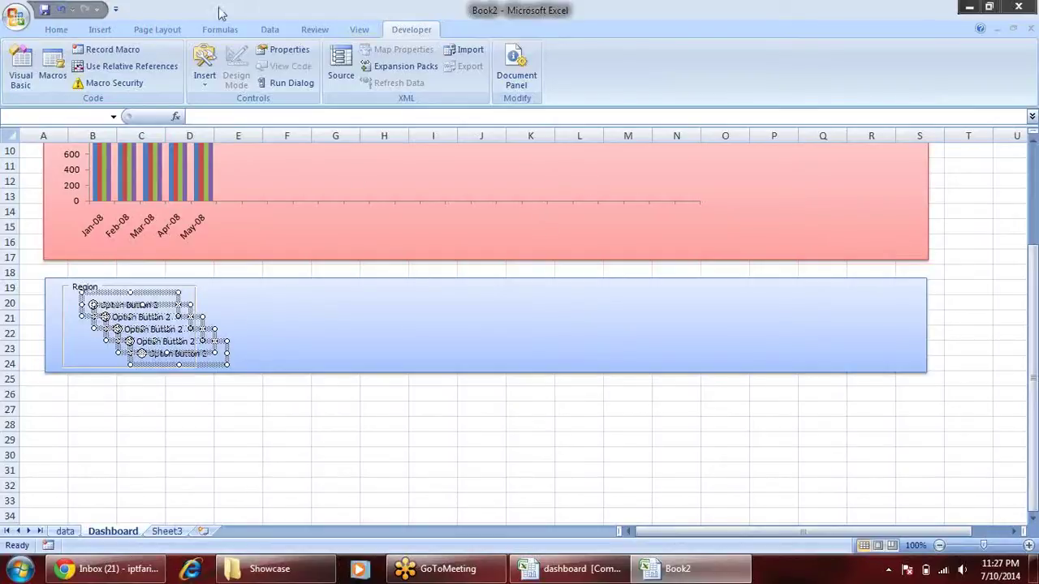
Bring up the Home tab's Find & Select options for selecting sheet objects.
{"action": "left_click", "coordinate": [48, 32]}
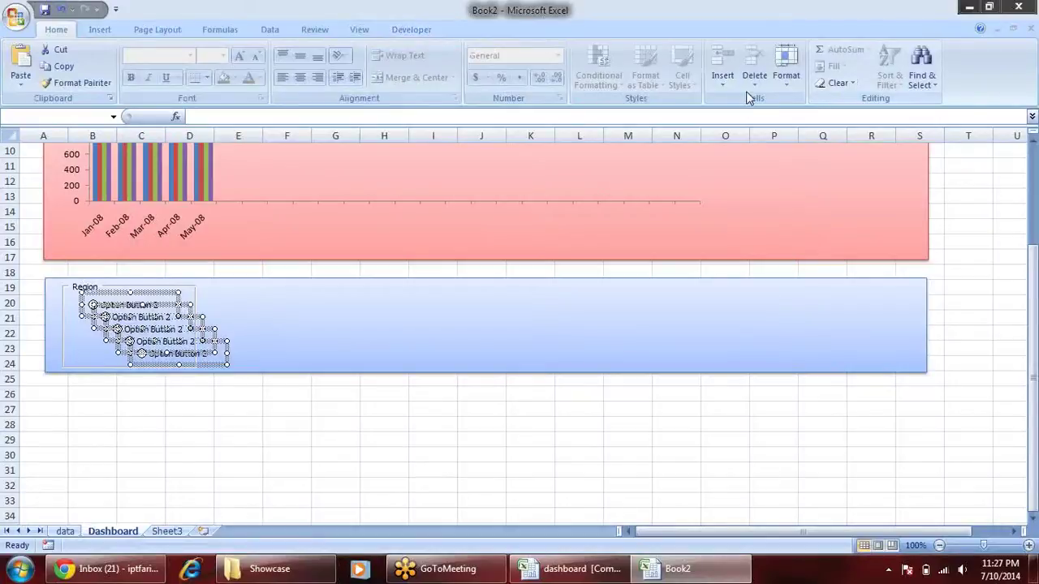
{"action": "left_click", "coordinate": [921, 84]}
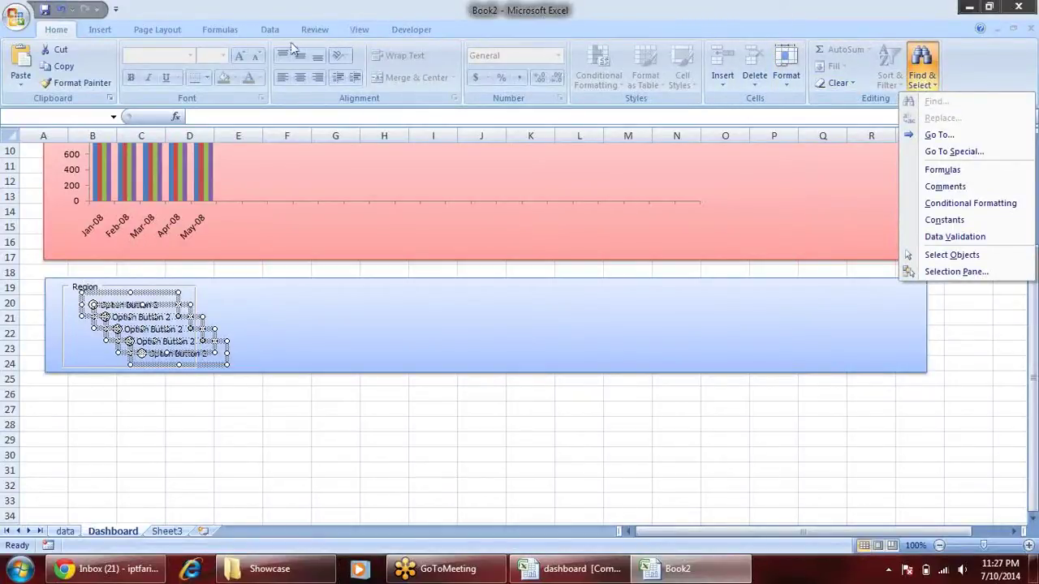
{"action": "left_click", "coordinate": [99, 30]}
{"action": "left_click", "coordinate": [411, 30]}
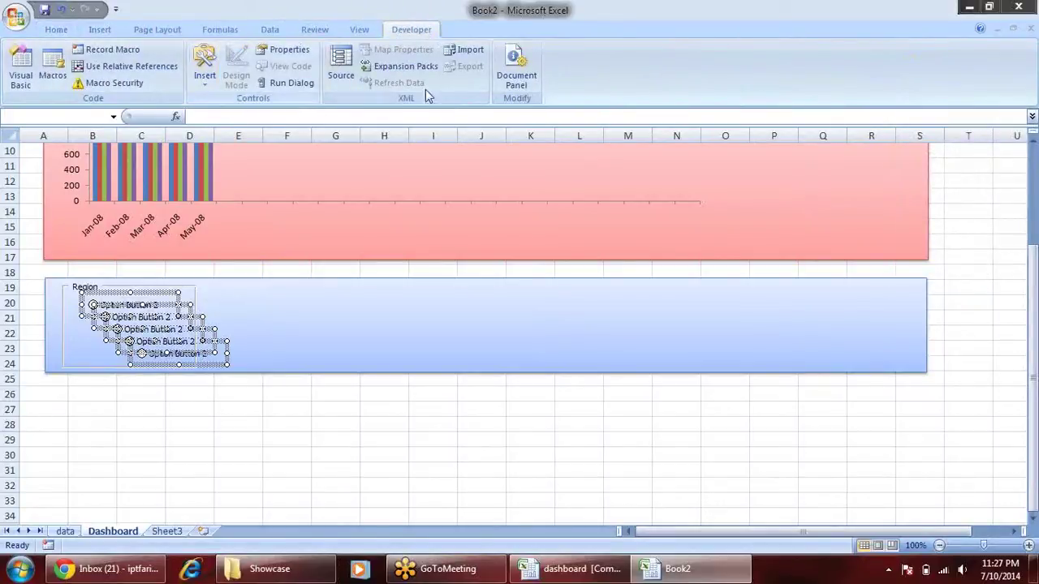
{"action": "left_click", "coordinate": [99, 30]}
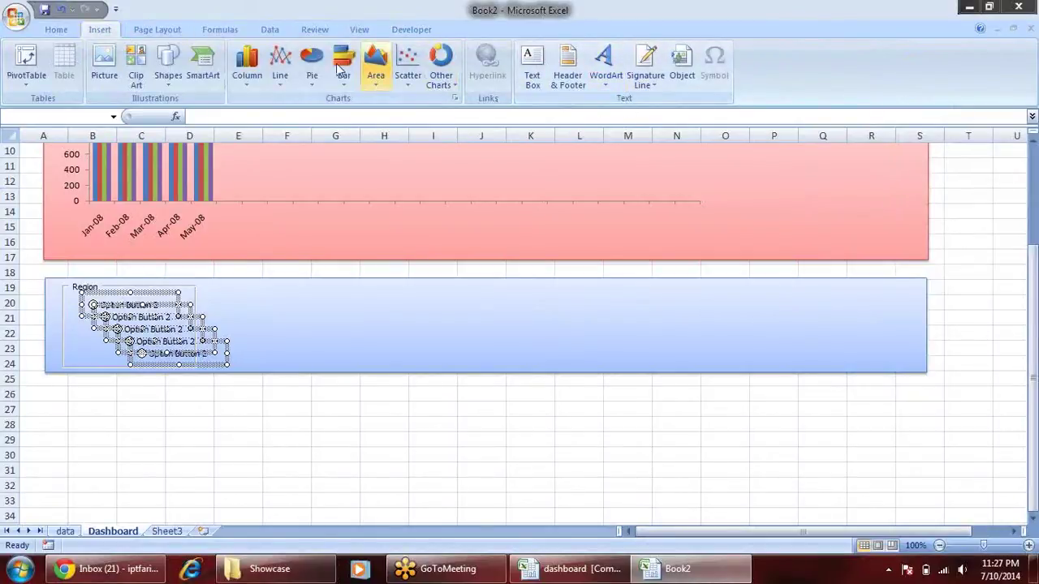
{"action": "scroll", "coordinate": [162, 33], "scroll_direction": "up", "scroll_amount": 1}
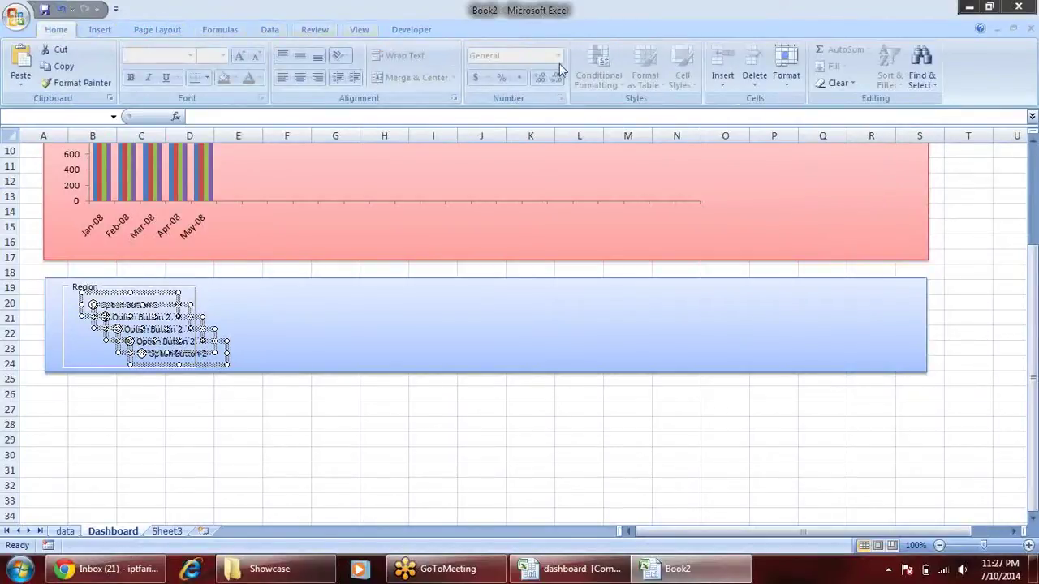
{"action": "left_click", "coordinate": [928, 87]}
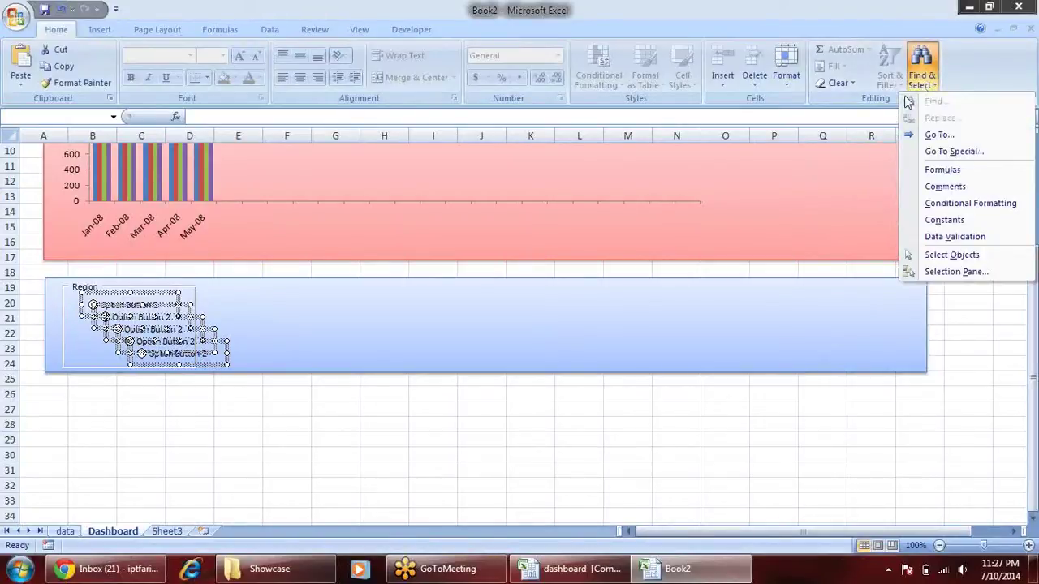
Show the Selection and Visibility pane and nudge Option Button 6 left in the Region box.
{"action": "left_click", "coordinate": [956, 271]}
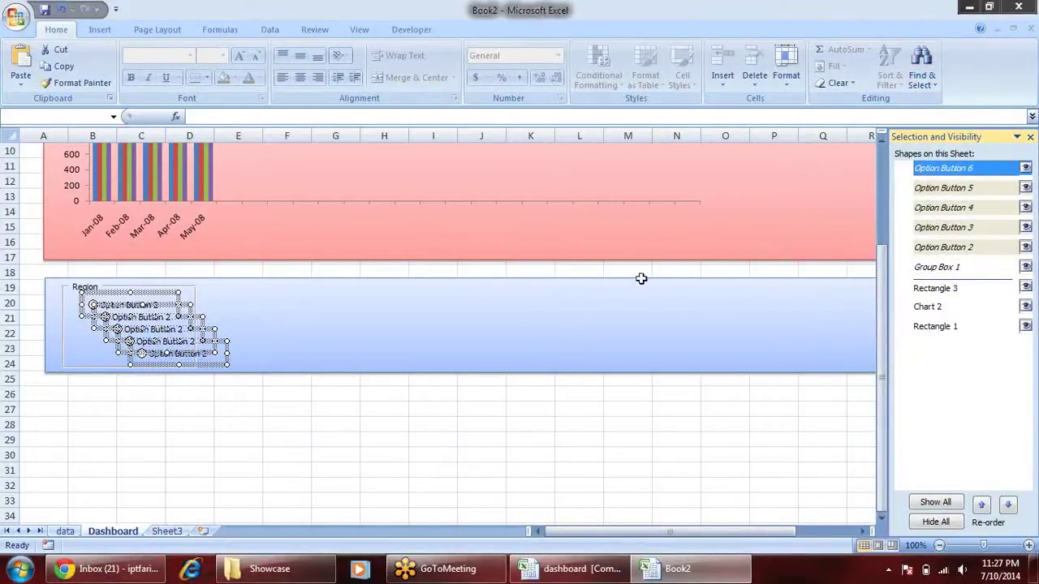
{"action": "left_click", "coordinate": [173, 416]}
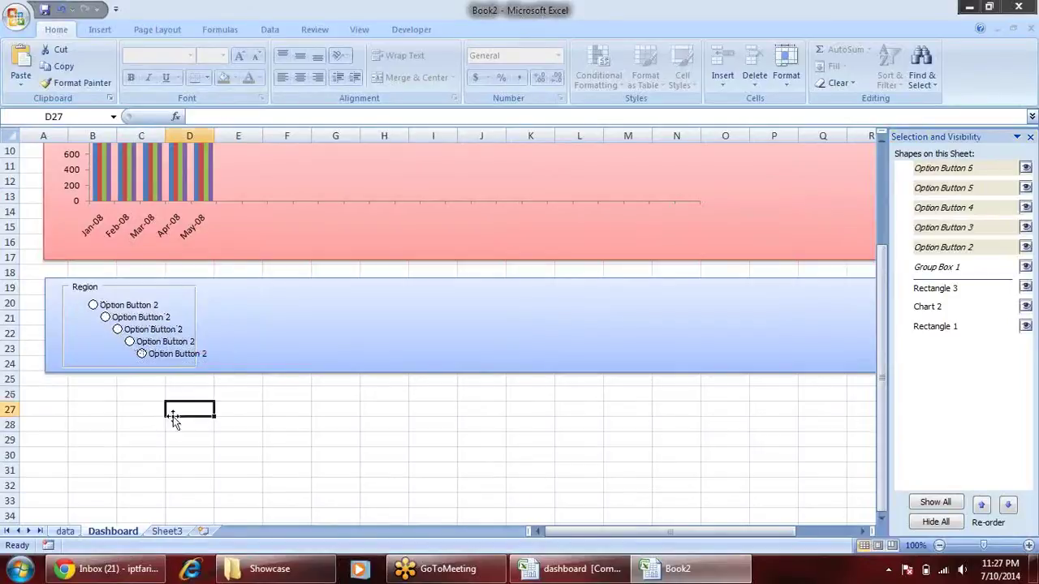
{"action": "right_click", "coordinate": [142, 358]}
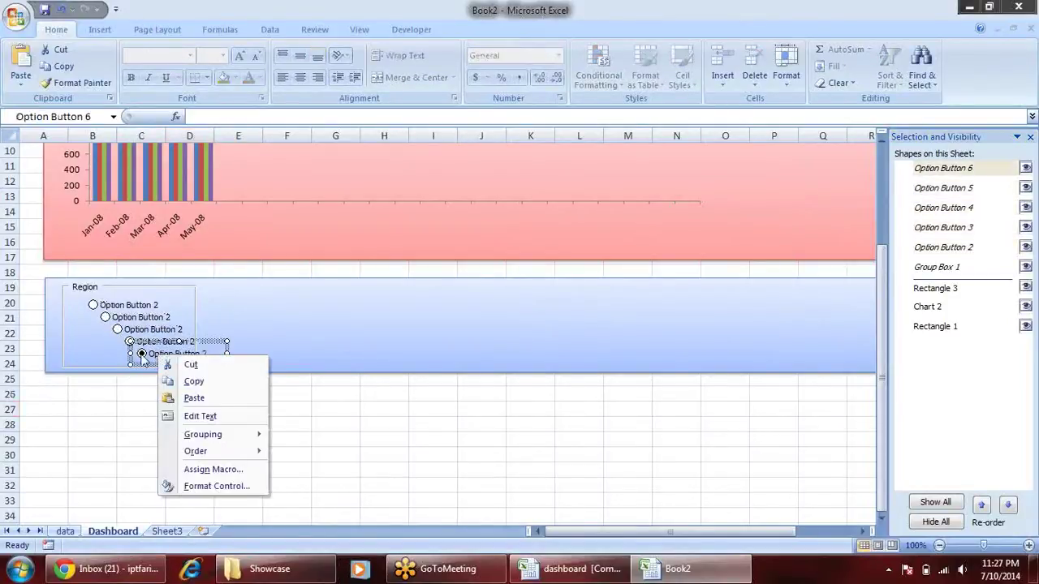
{"action": "key", "text": "Escape"}
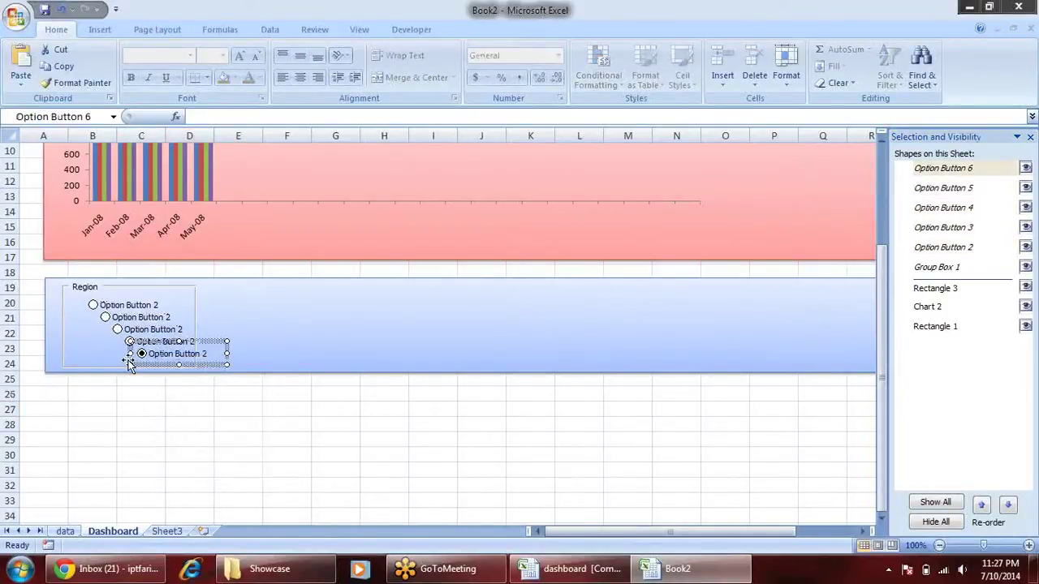
{"action": "left_click_drag", "start_coordinate": [91, 361], "coordinate": [82, 366]}
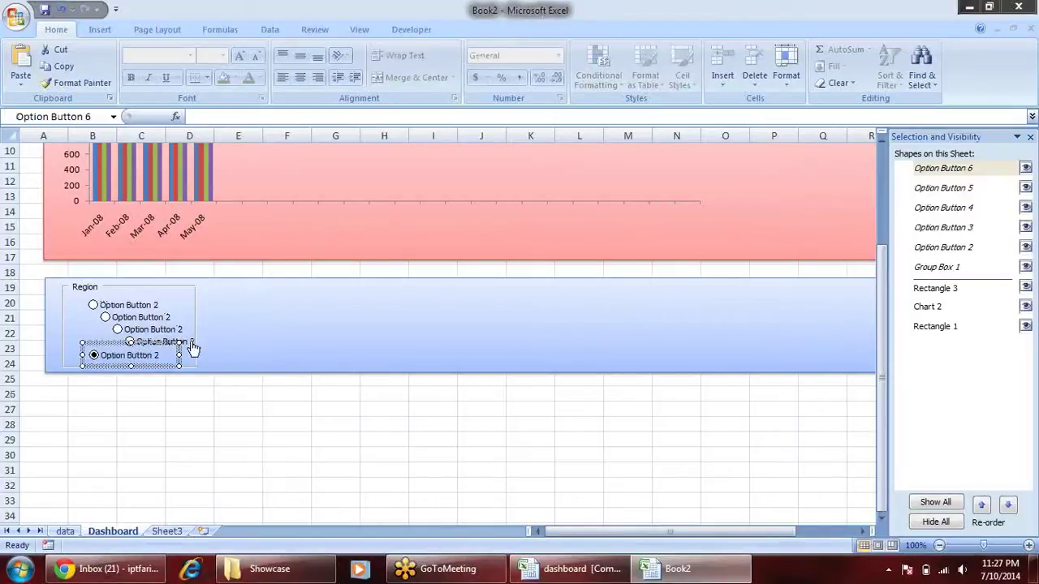
Make the blue panel Rectangle 3 and the Region Group Box 1 taller downward.
{"action": "left_click", "coordinate": [243, 355]}
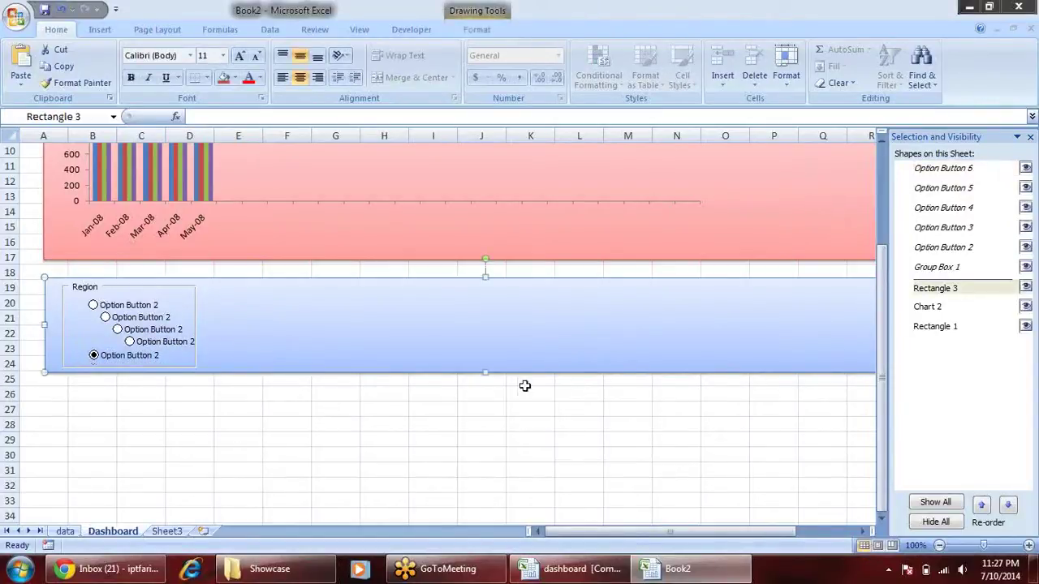
{"action": "left_click_drag", "start_coordinate": [486, 371], "coordinate": [485, 431]}
{"action": "left_click", "coordinate": [195, 366]}
{"action": "left_click_drag", "start_coordinate": [130, 370], "coordinate": [130, 428]}
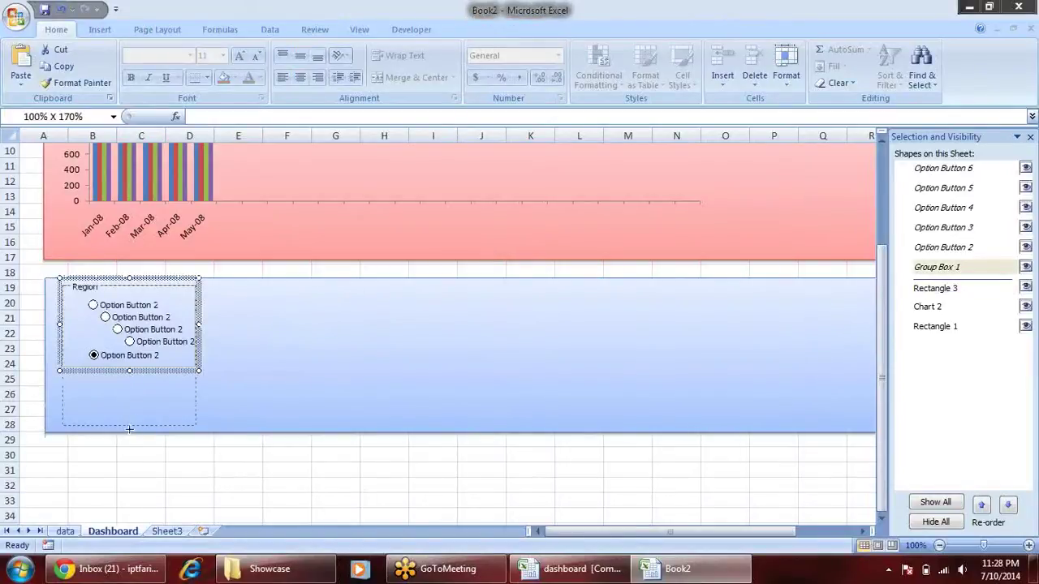
Move Option Buttons 6 and 5 down to rows 26 and 25.
{"action": "right_click", "coordinate": [128, 366]}
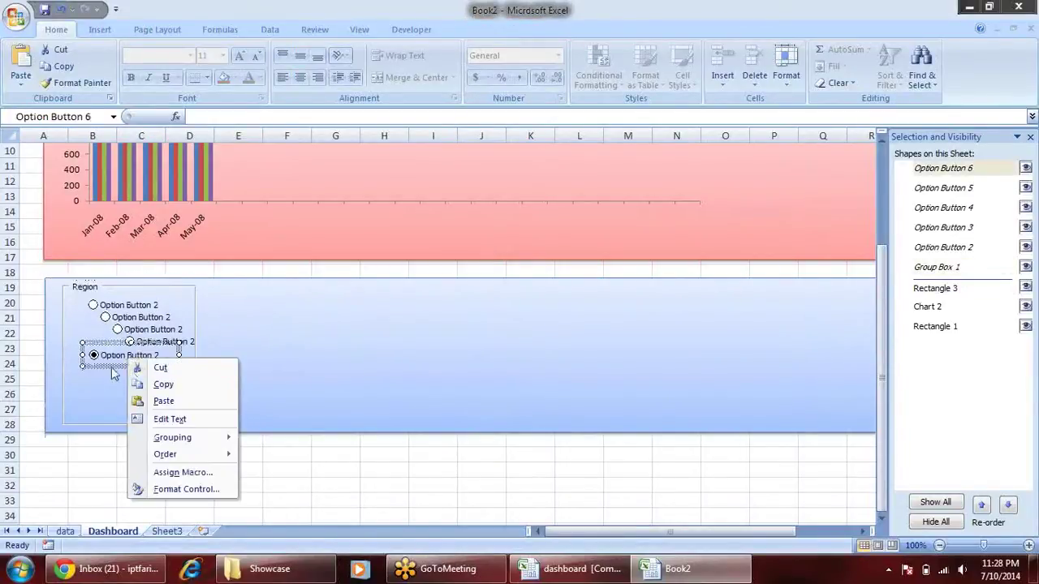
{"action": "key", "text": "Escape"}
{"action": "left_click_drag", "start_coordinate": [109, 369], "coordinate": [104, 417]}
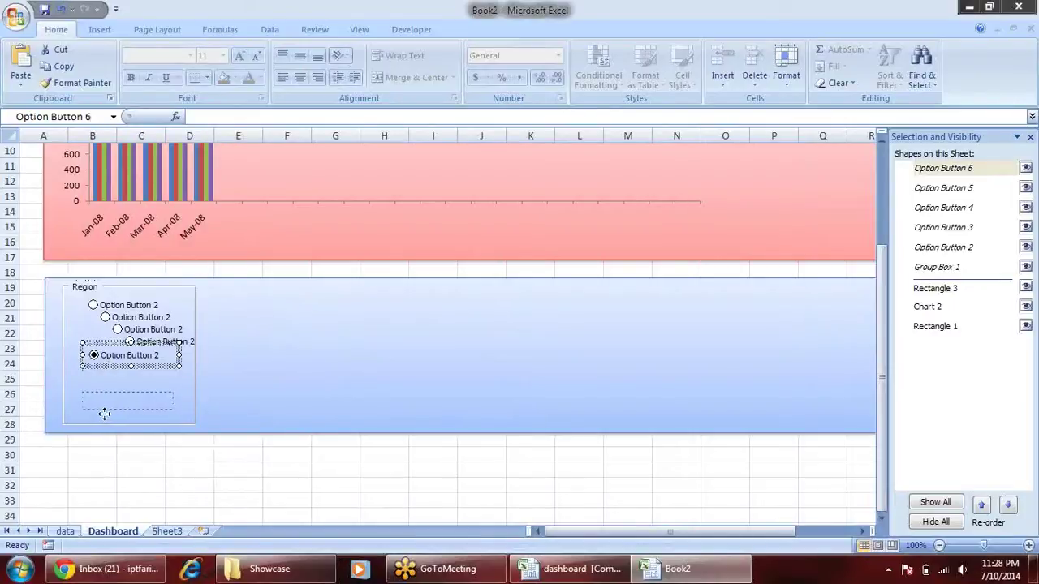
{"action": "right_click", "coordinate": [155, 346]}
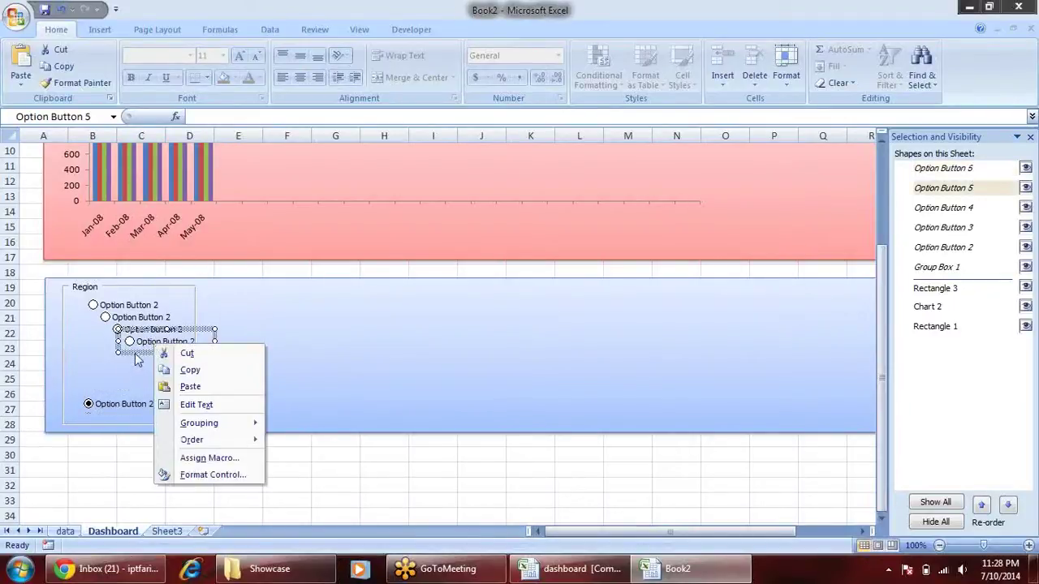
{"action": "key", "text": "Escape"}
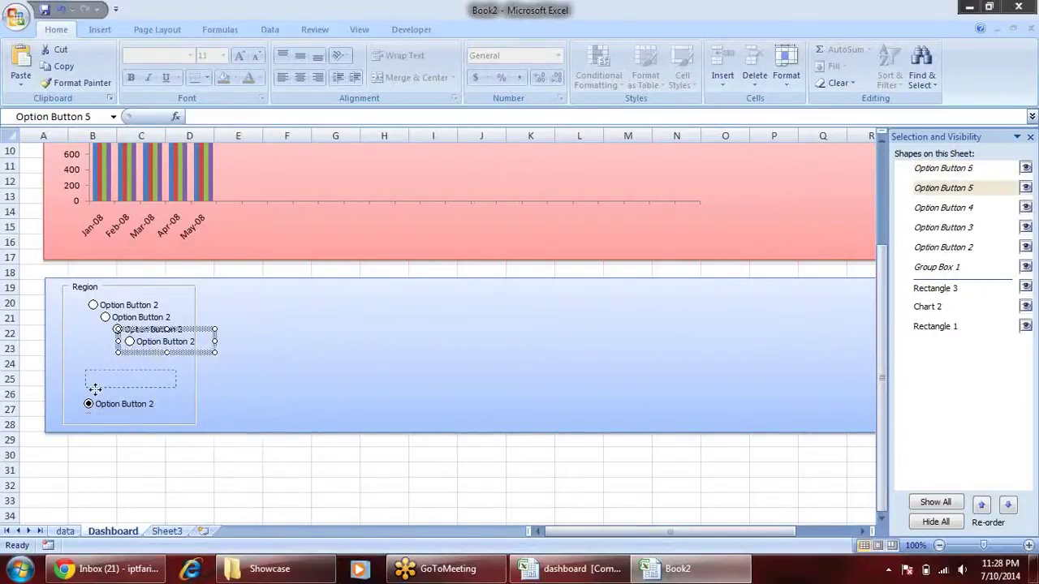
{"action": "left_click_drag", "start_coordinate": [95, 389], "coordinate": [90, 395]}
Move Option Buttons 4, 3 and 2 down to rows 24, 22–23 and 21–22.
{"action": "right_click", "coordinate": [141, 334]}
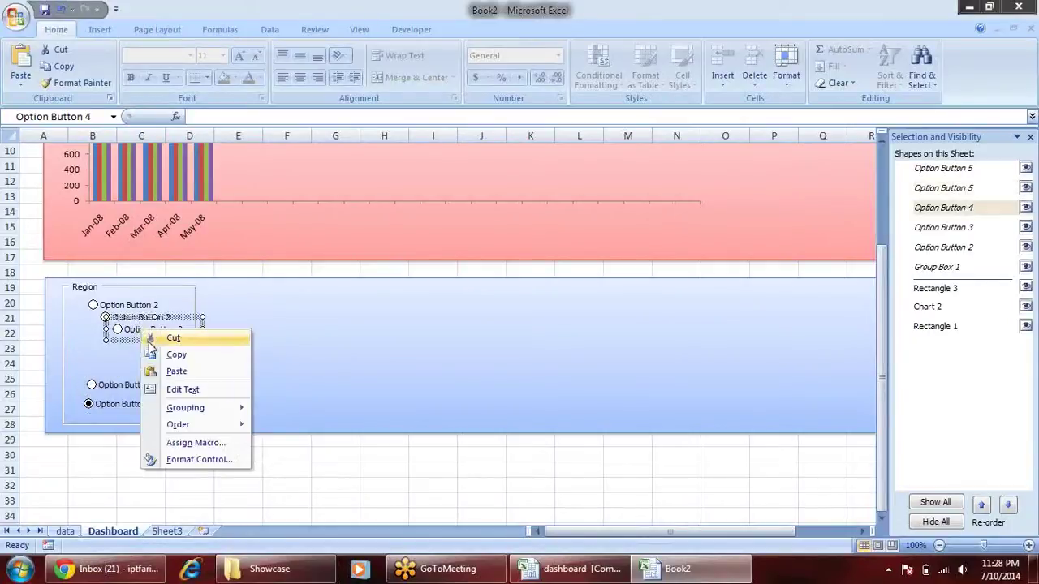
{"action": "key", "text": "Escape"}
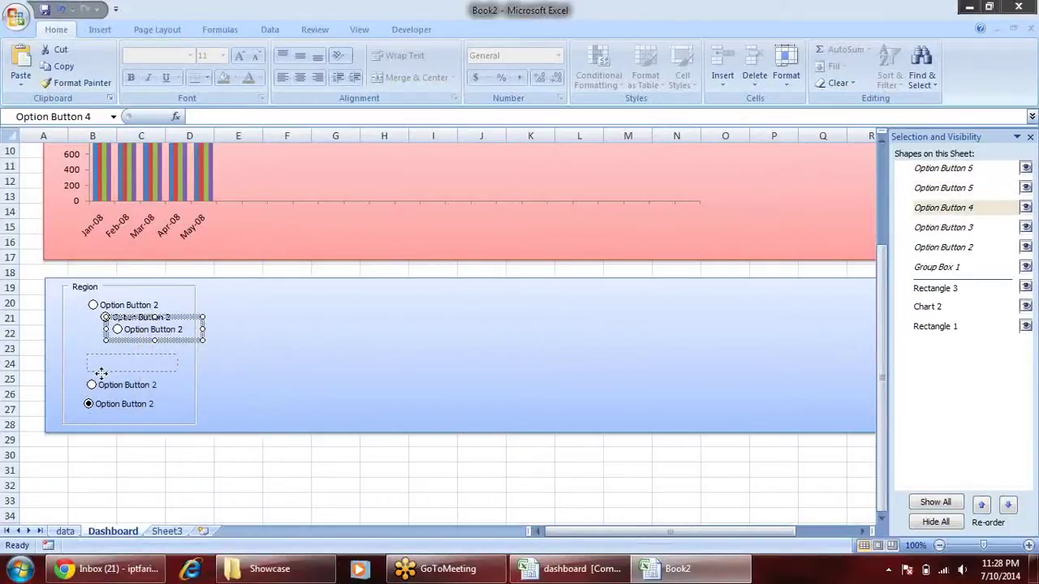
{"action": "left_click_drag", "start_coordinate": [105, 371], "coordinate": [112, 352]}
{"action": "right_click", "coordinate": [125, 320]}
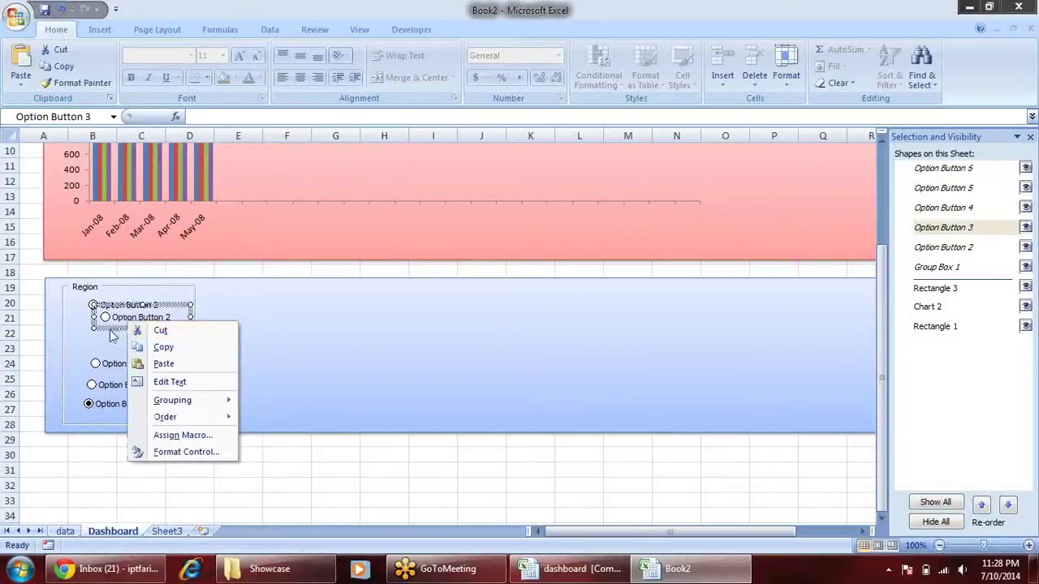
{"action": "key", "text": "Escape"}
{"action": "left_click_drag", "start_coordinate": [110, 323], "coordinate": [99, 351]}
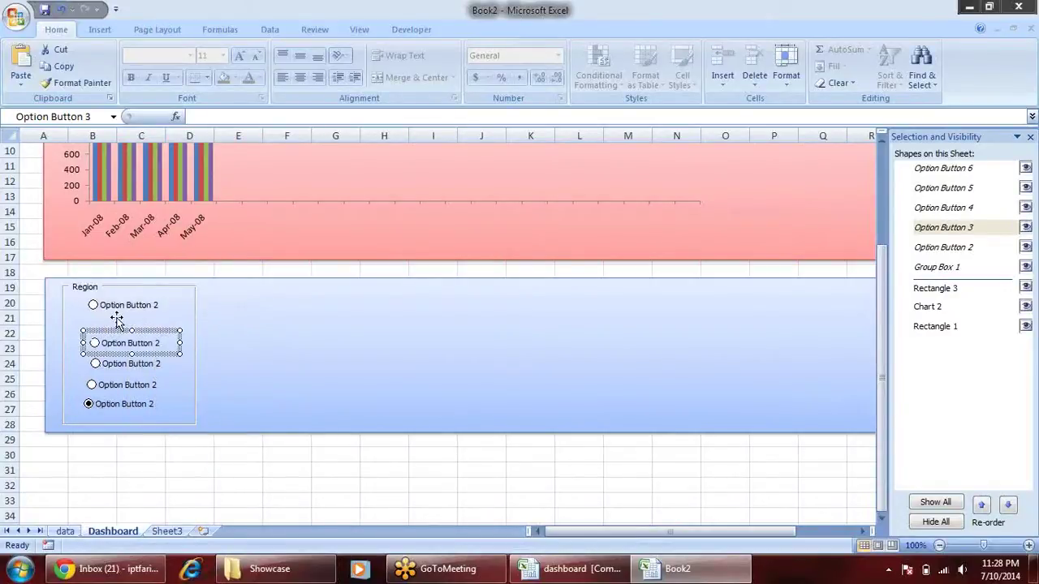
{"action": "right_click", "coordinate": [126, 316]}
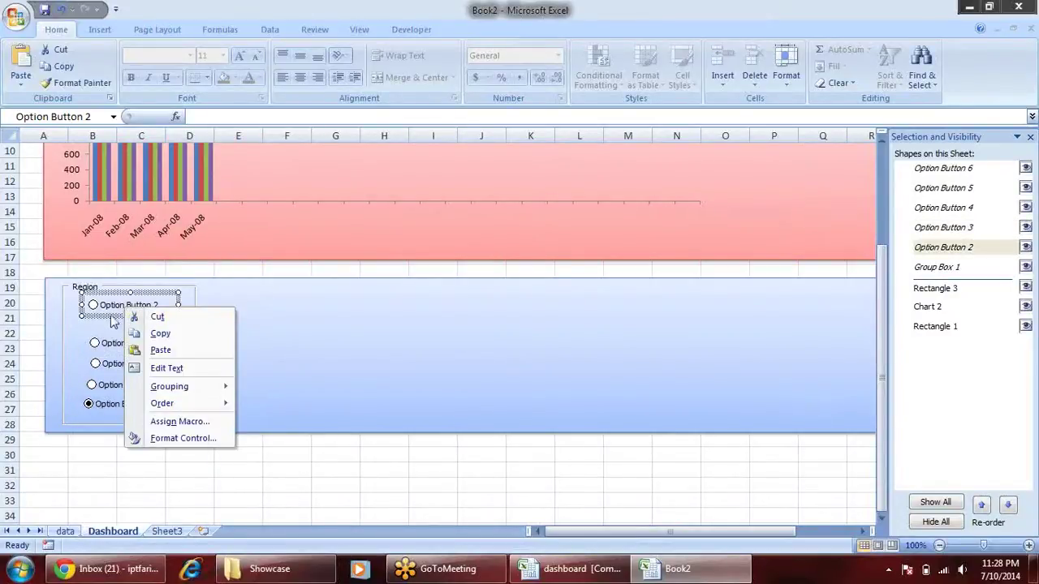
{"action": "key", "text": "Escape"}
{"action": "left_click_drag", "start_coordinate": [113, 339], "coordinate": [95, 327]}
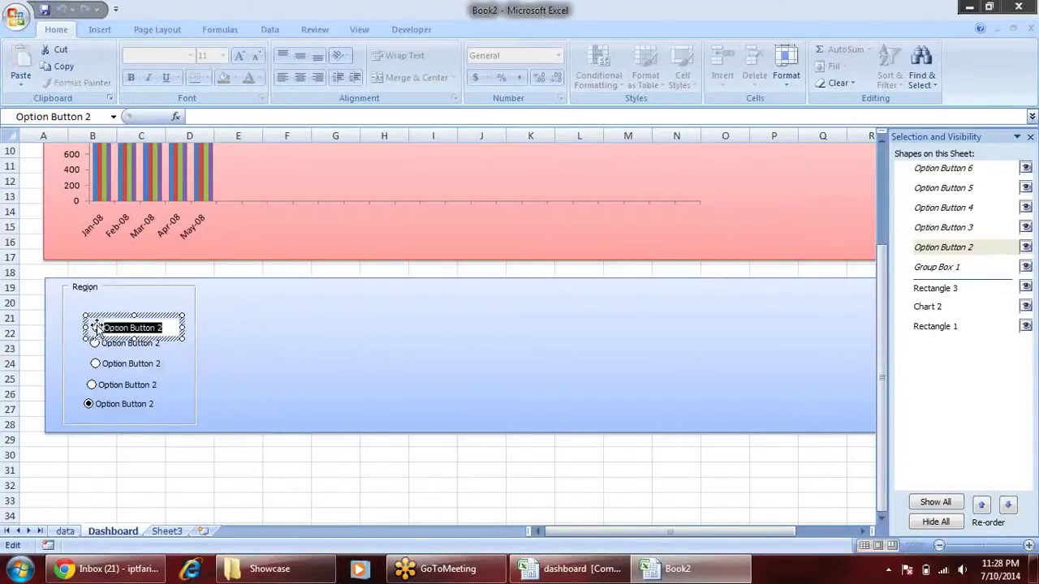
Finish the All label and relabel the second option button East.
{"action": "type", "text": "All"}
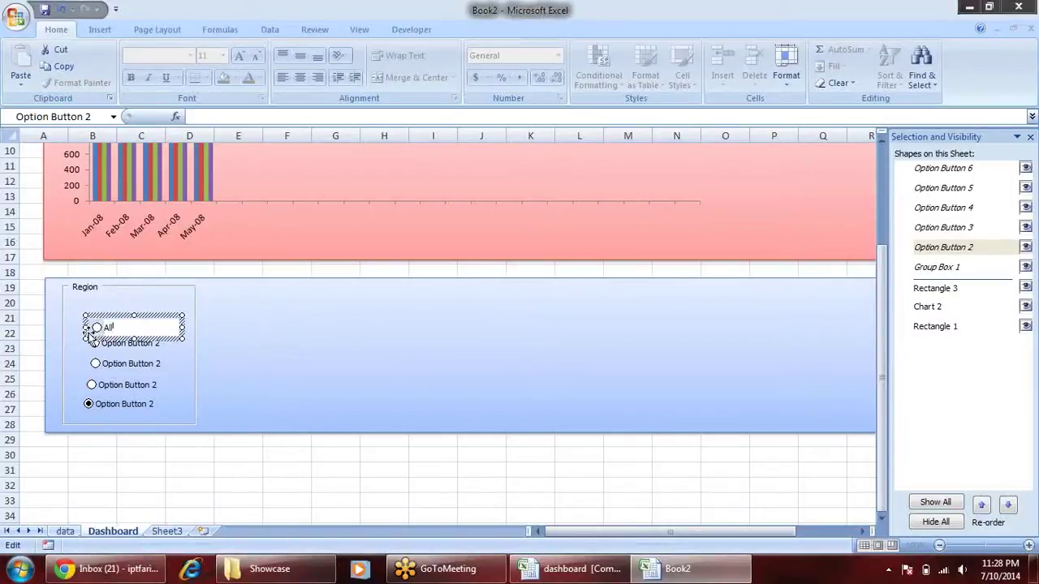
{"action": "left_click", "coordinate": [125, 347]}
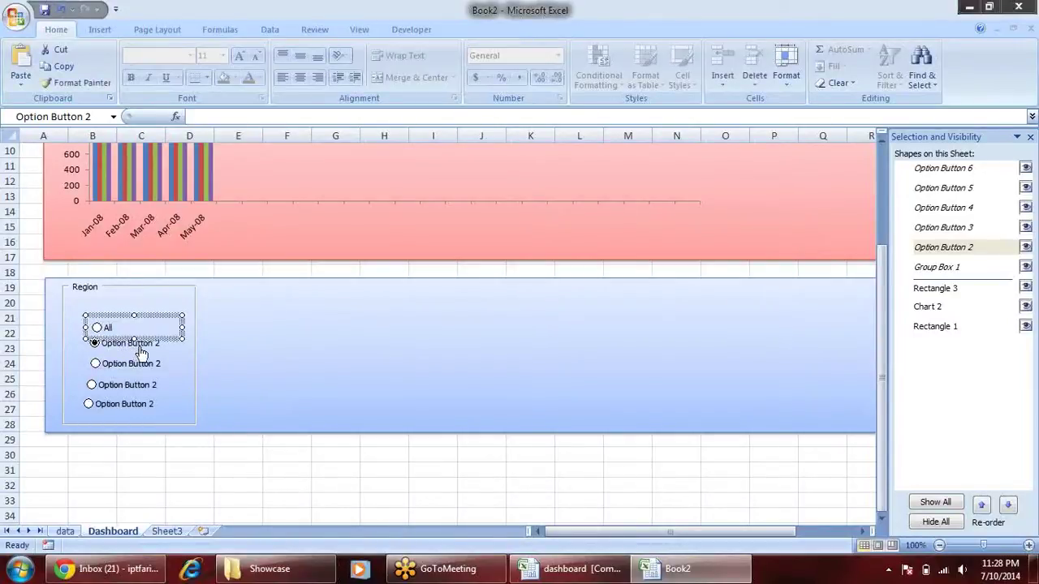
{"action": "right_click", "coordinate": [156, 344]}
{"action": "left_click", "coordinate": [184, 406]}
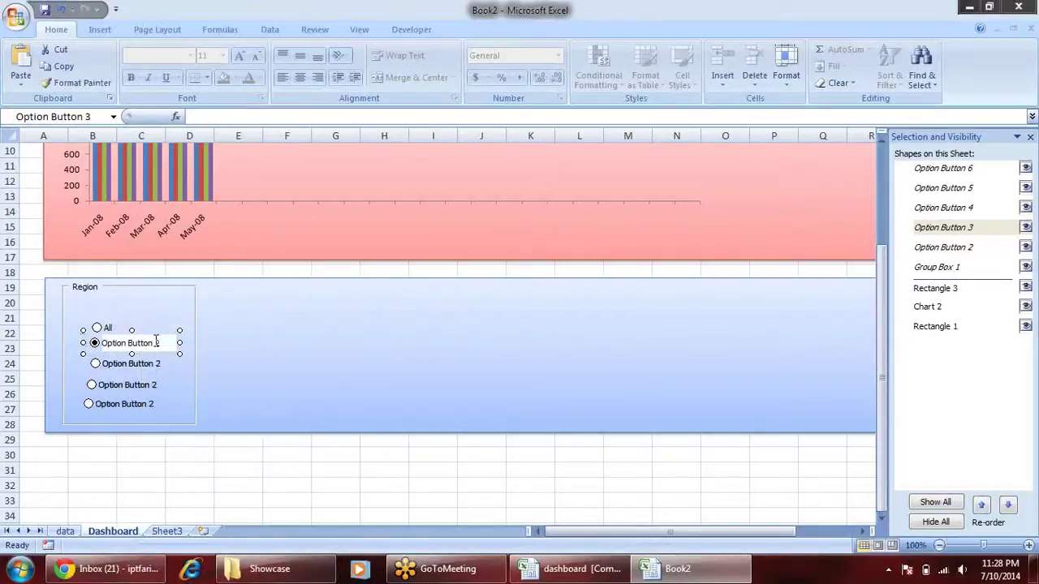
{"action": "left_click", "coordinate": [67, 529]}
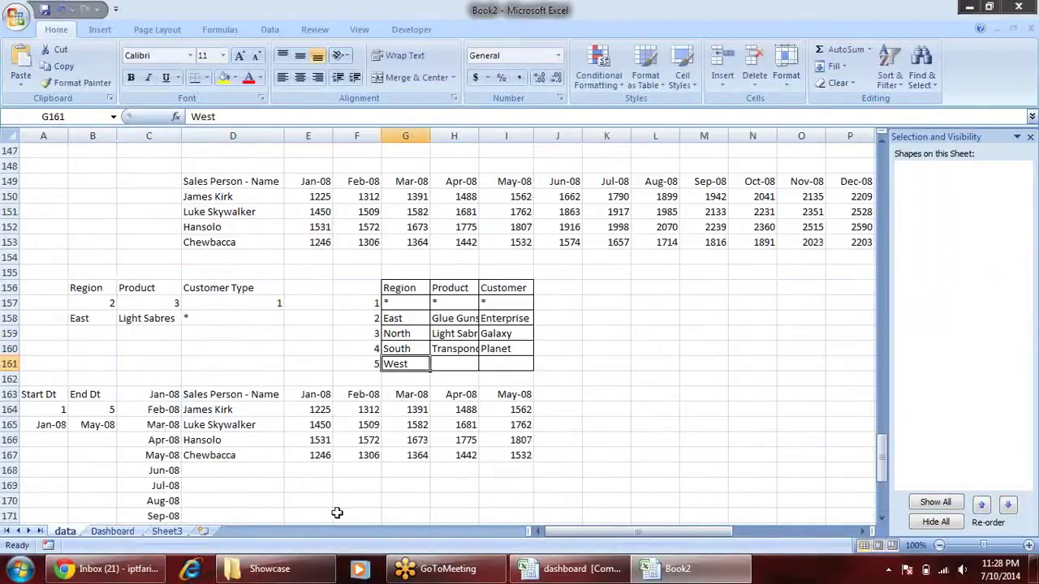
{"action": "left_click", "coordinate": [114, 533]}
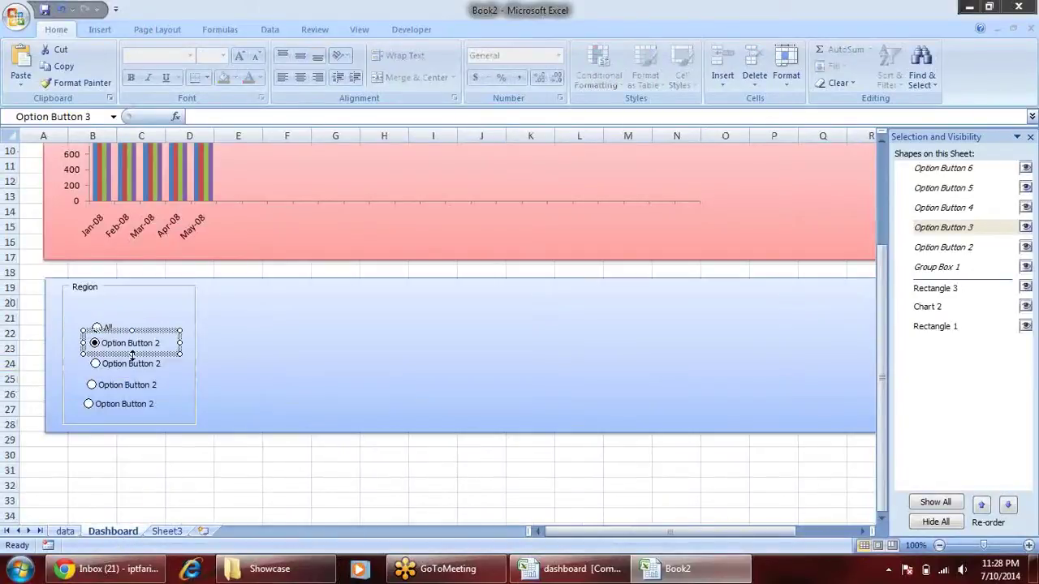
{"action": "left_click_drag", "start_coordinate": [168, 343], "coordinate": [102, 344]}
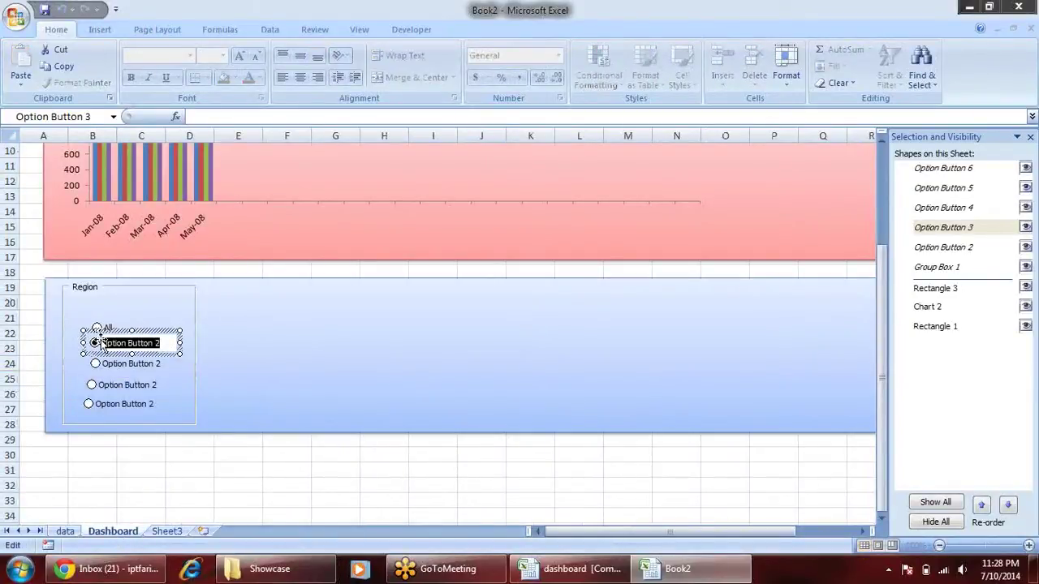
{"action": "type", "text": "East"}
Relabel the third and fourth option buttons North and South.
{"action": "right_click", "coordinate": [150, 364]}
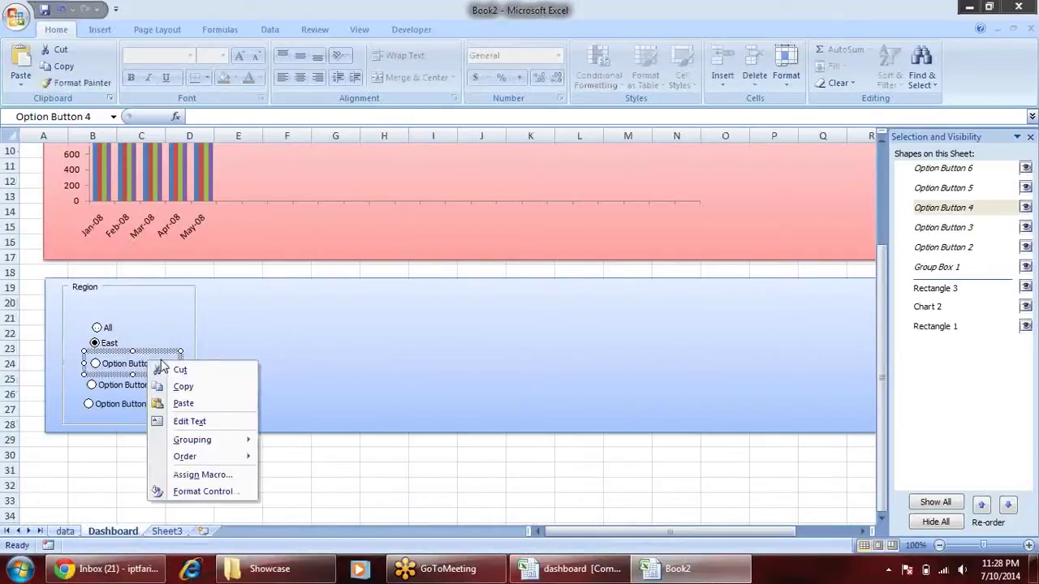
{"action": "left_click", "coordinate": [193, 421]}
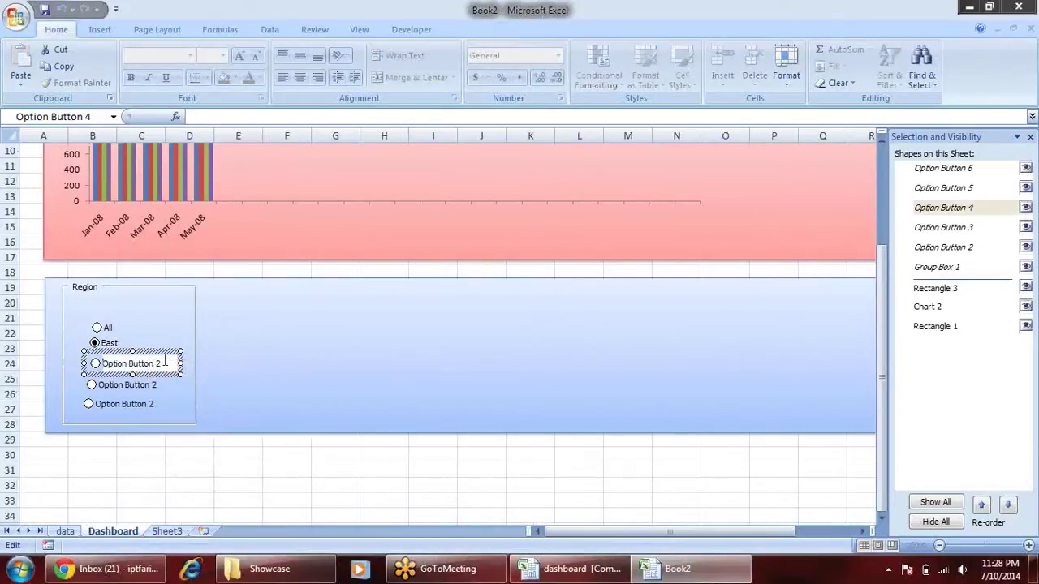
{"action": "left_click_drag", "start_coordinate": [164, 363], "coordinate": [57, 361]}
{"action": "type", "text": "North"}
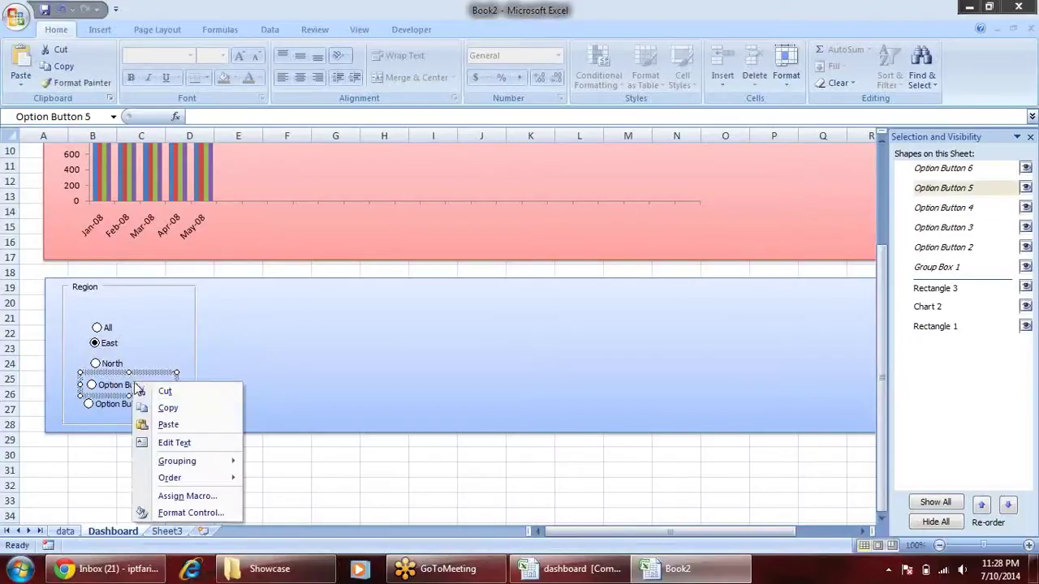
{"action": "right_click", "coordinate": [132, 384]}
{"action": "key", "text": "Escape"}
{"action": "left_click_drag", "start_coordinate": [156, 384], "coordinate": [101, 384]}
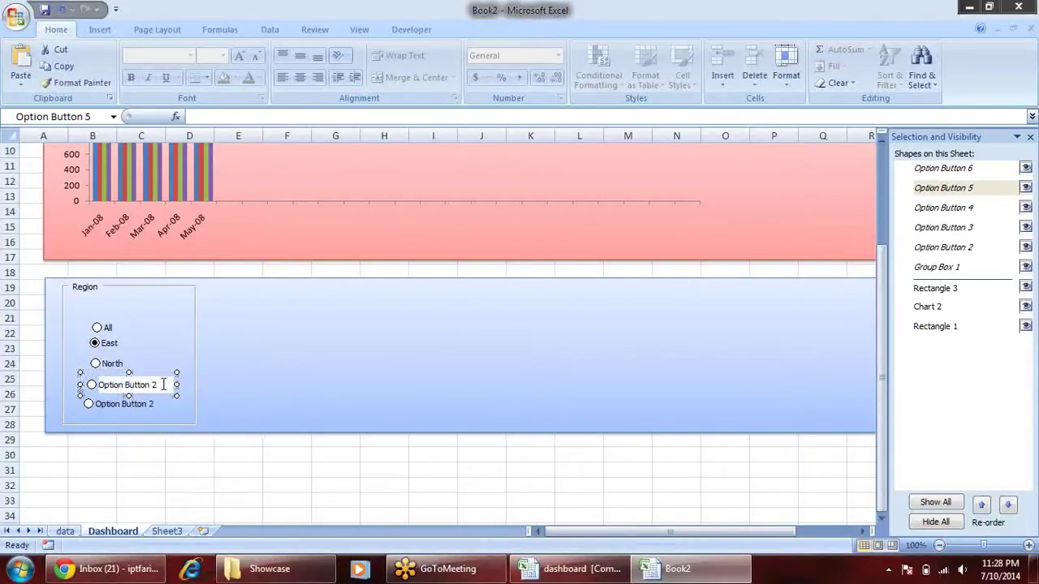
{"action": "type", "text": "South"}
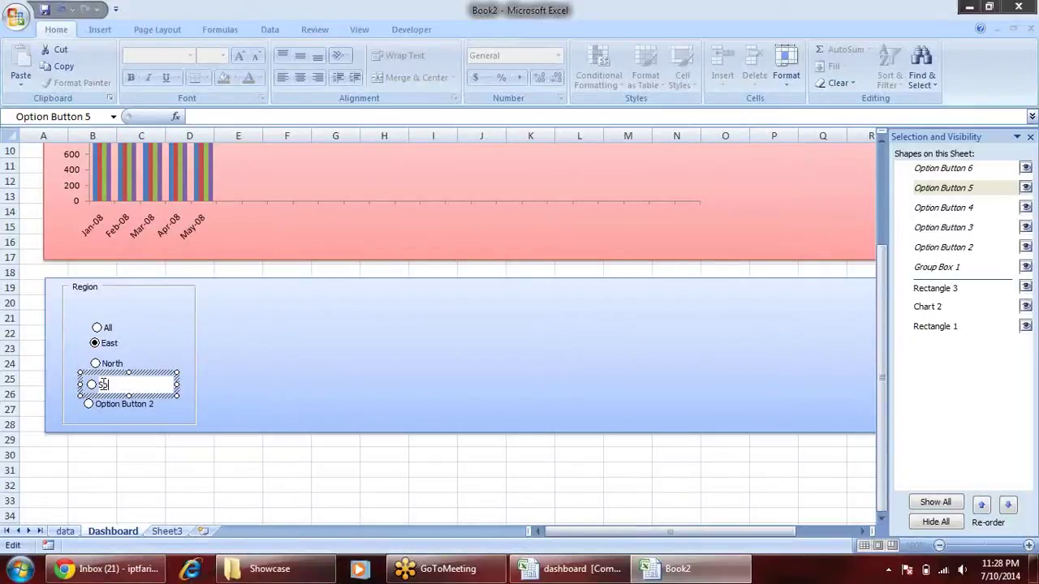
Relabel the last option button West.
{"action": "right_click", "coordinate": [154, 405]}
{"action": "left_click", "coordinate": [187, 464]}
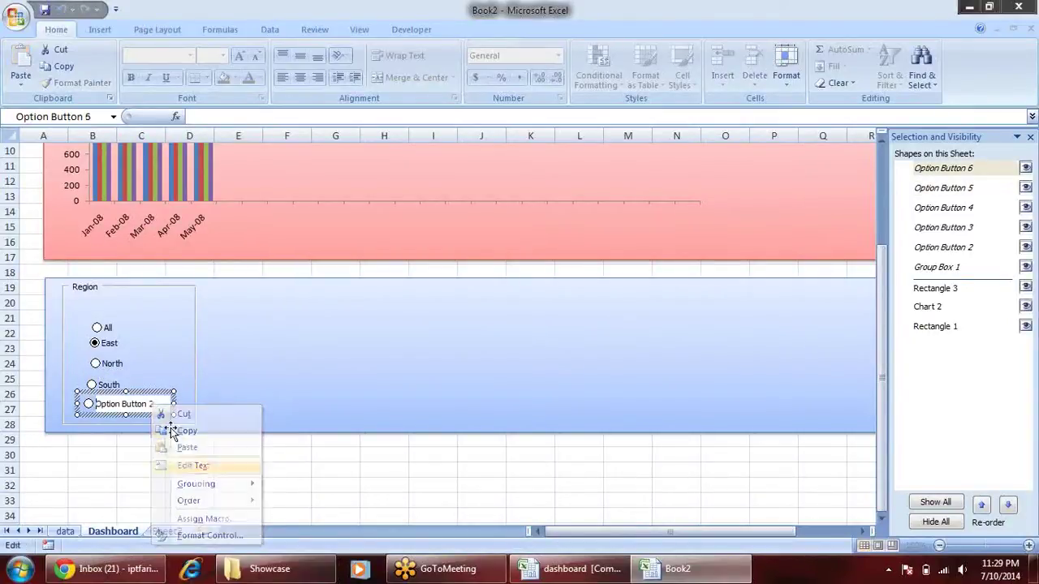
{"action": "left_click_drag", "start_coordinate": [155, 404], "coordinate": [104, 397]}
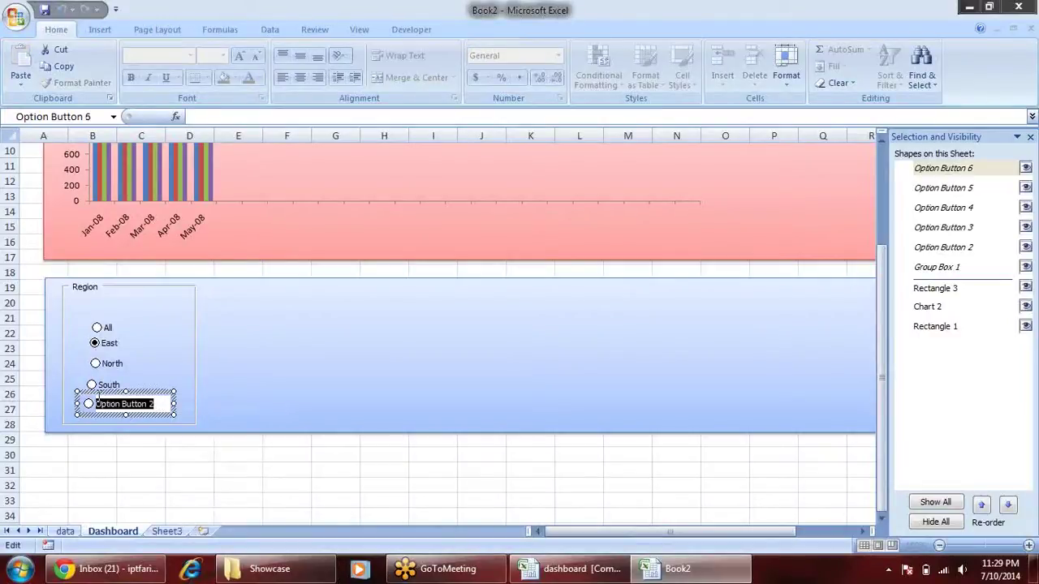
{"action": "type", "text": "West"}
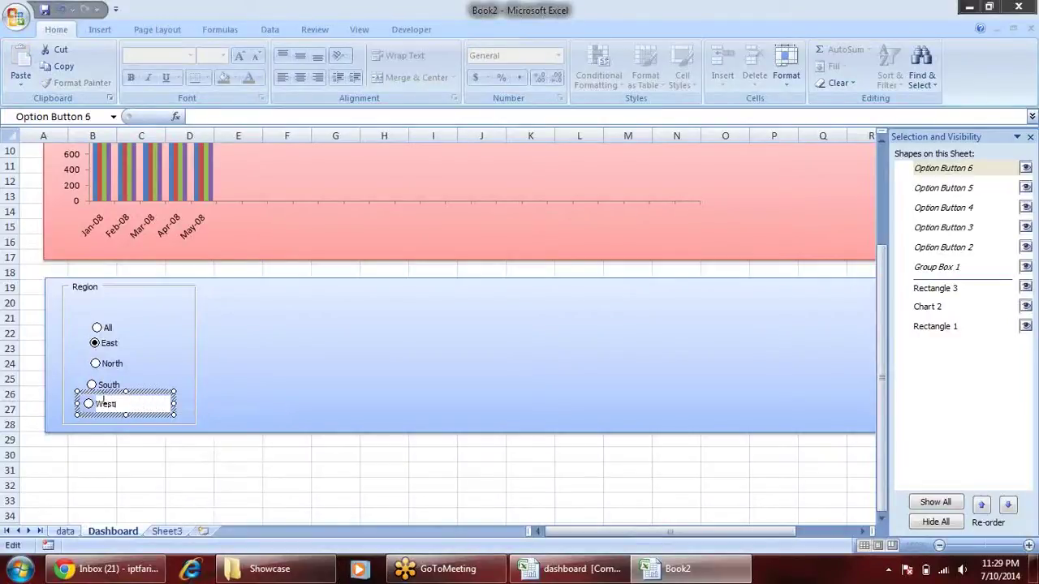
{"action": "left_click", "coordinate": [172, 468]}
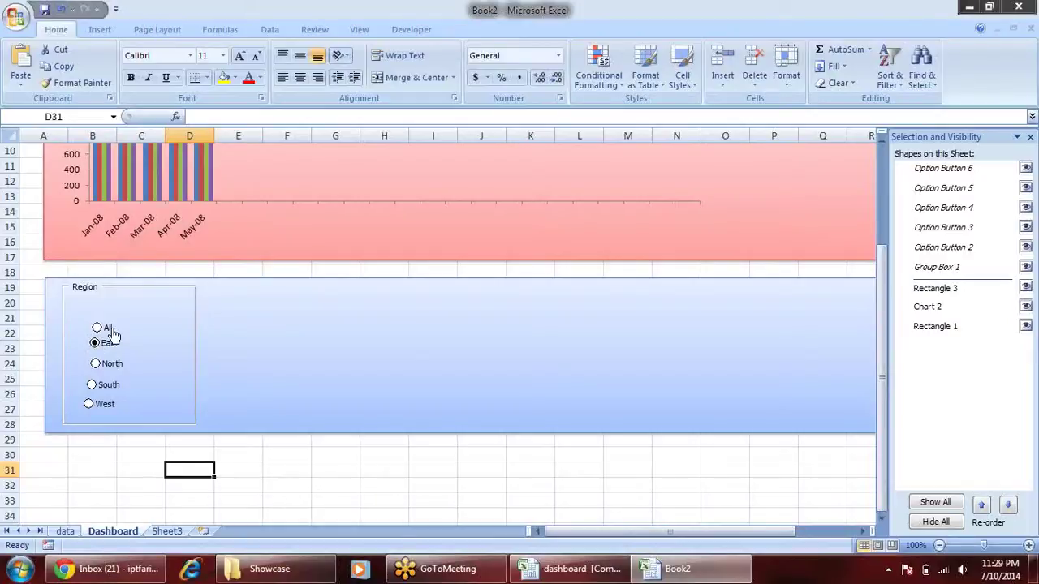
Set the Region option buttons' cell link to data!$B$157 in Format Control.
{"action": "right_click", "coordinate": [126, 329]}
{"action": "left_click", "coordinate": [186, 459]}
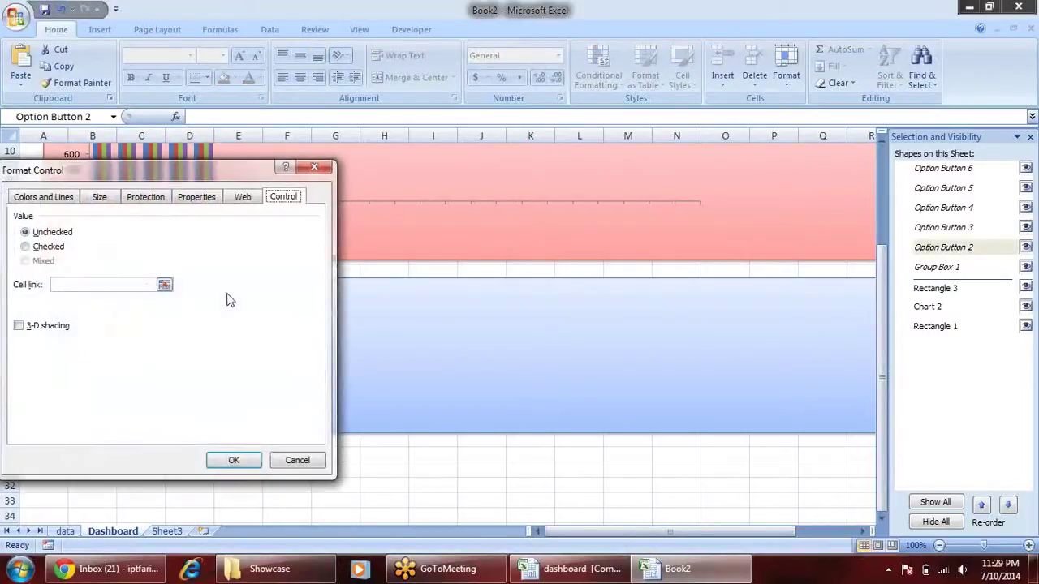
{"action": "left_click", "coordinate": [165, 285]}
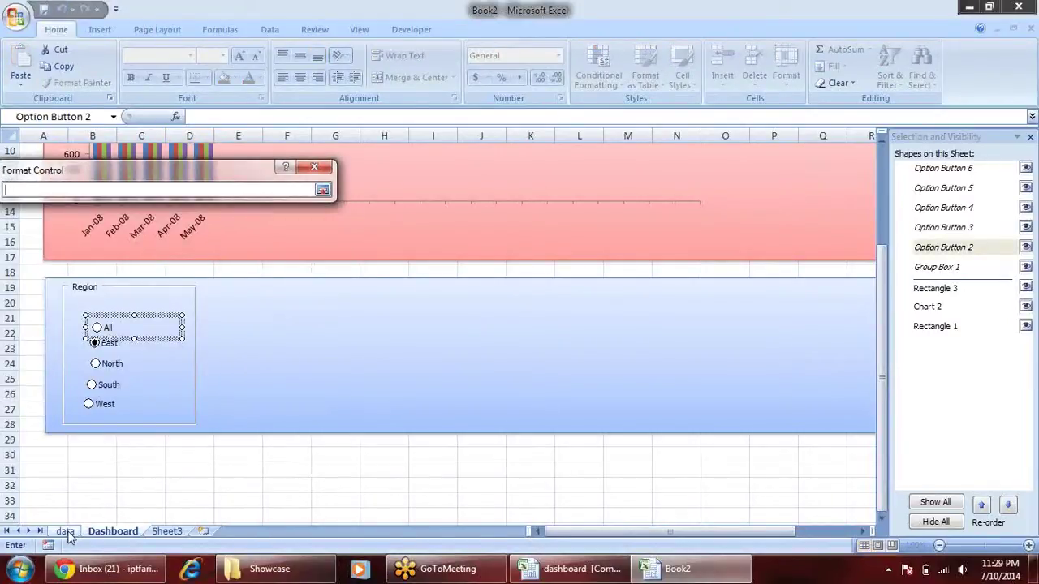
{"action": "left_click", "coordinate": [65, 532]}
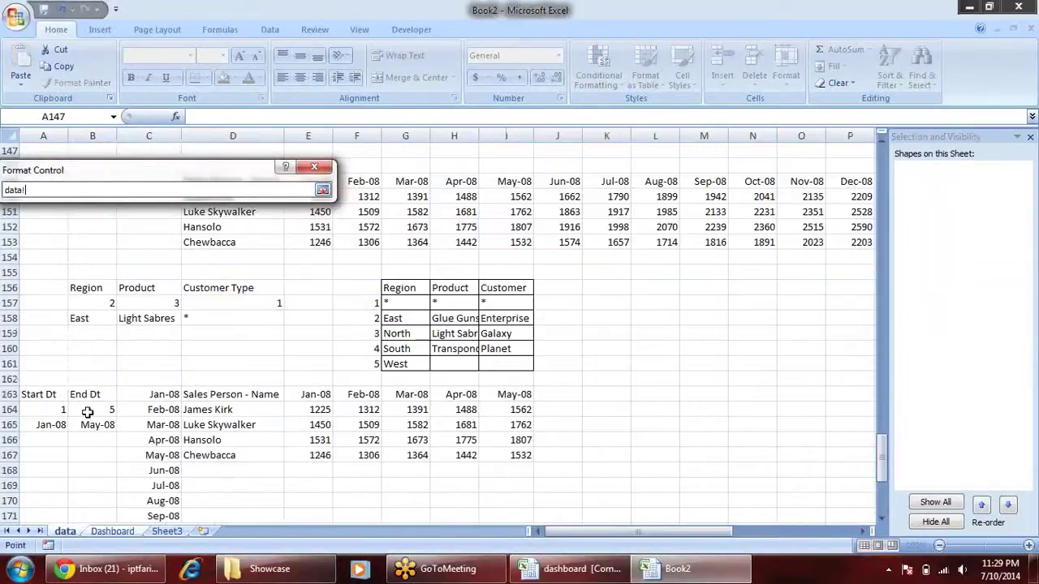
{"action": "left_click", "coordinate": [95, 300]}
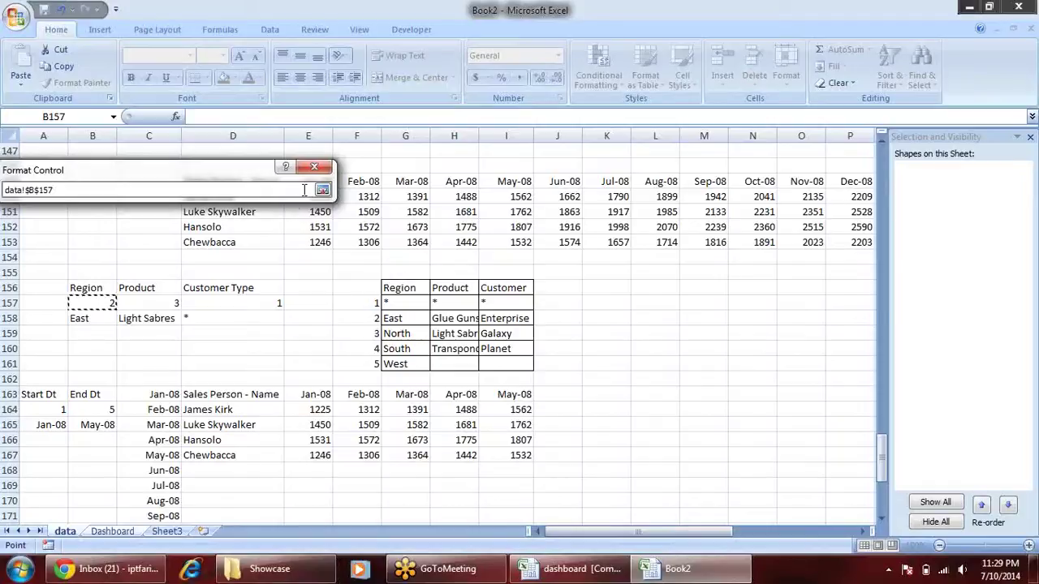
{"action": "key", "text": "Return"}
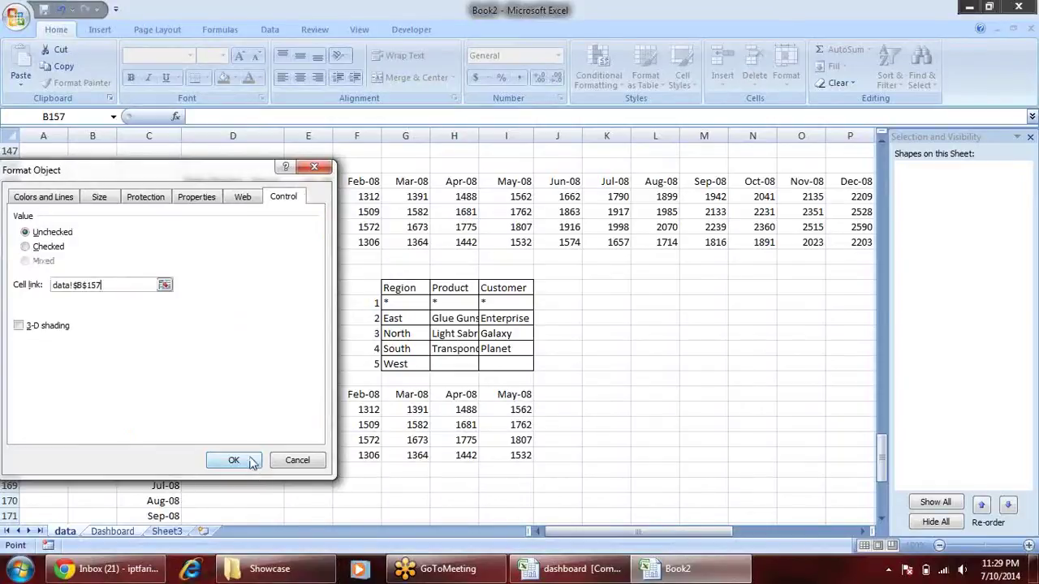
{"action": "left_click", "coordinate": [244, 460]}
{"action": "left_click", "coordinate": [235, 482]}
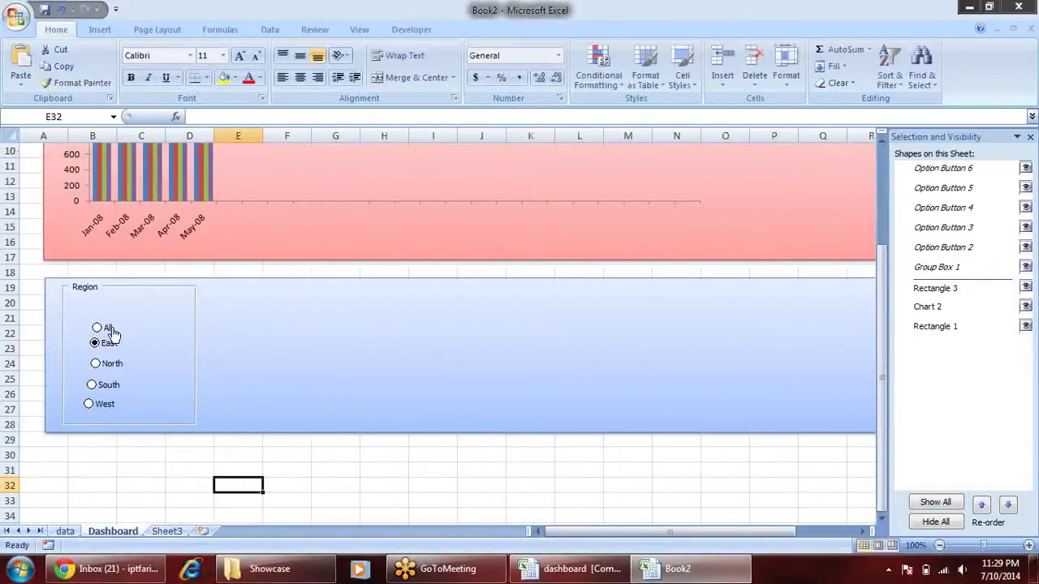
{"action": "scroll", "coordinate": [199, 369], "scroll_direction": "up", "scroll_amount": 2}
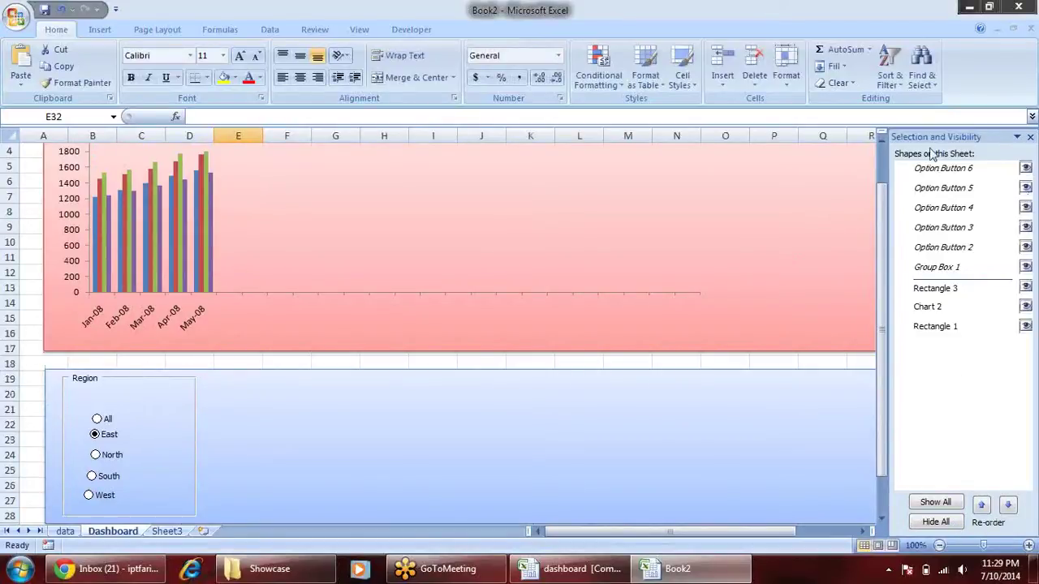
Close the Selection and Visibility pane and test All, East, North, South and West on the chart.
{"action": "left_click_drag", "start_coordinate": [933, 138], "coordinate": [793, 213]}
{"action": "left_click", "coordinate": [881, 216]}
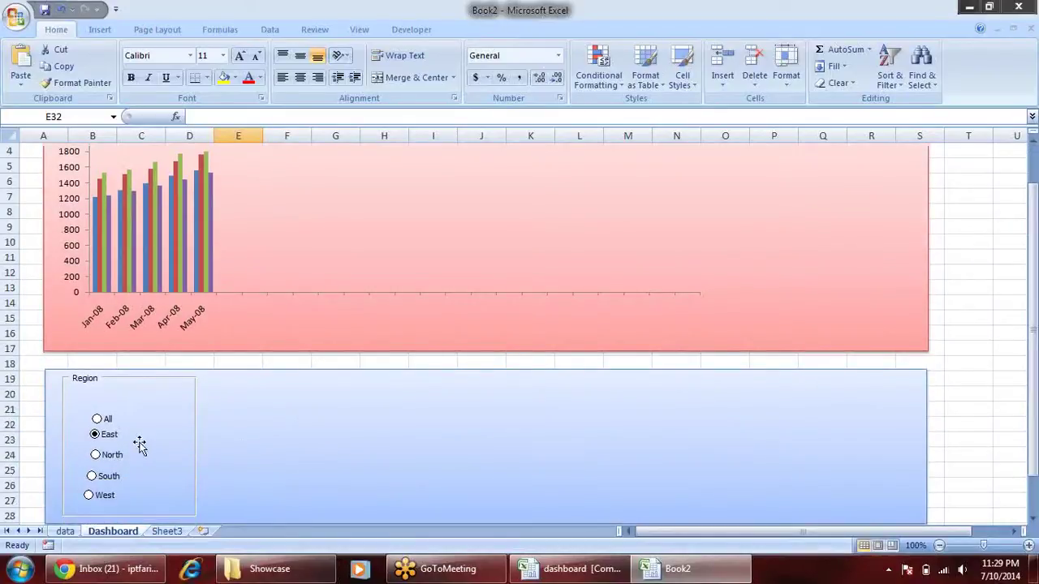
{"action": "left_click", "coordinate": [103, 419]}
{"action": "left_click", "coordinate": [108, 434]}
{"action": "left_click", "coordinate": [114, 458]}
{"action": "left_click", "coordinate": [108, 478]}
{"action": "left_click", "coordinate": [107, 497]}
Cycle through the Region buttons again, leave All chosen, and view the data sheet.
{"action": "left_click", "coordinate": [105, 420]}
{"action": "left_click", "coordinate": [109, 439]}
{"action": "left_click", "coordinate": [111, 456]}
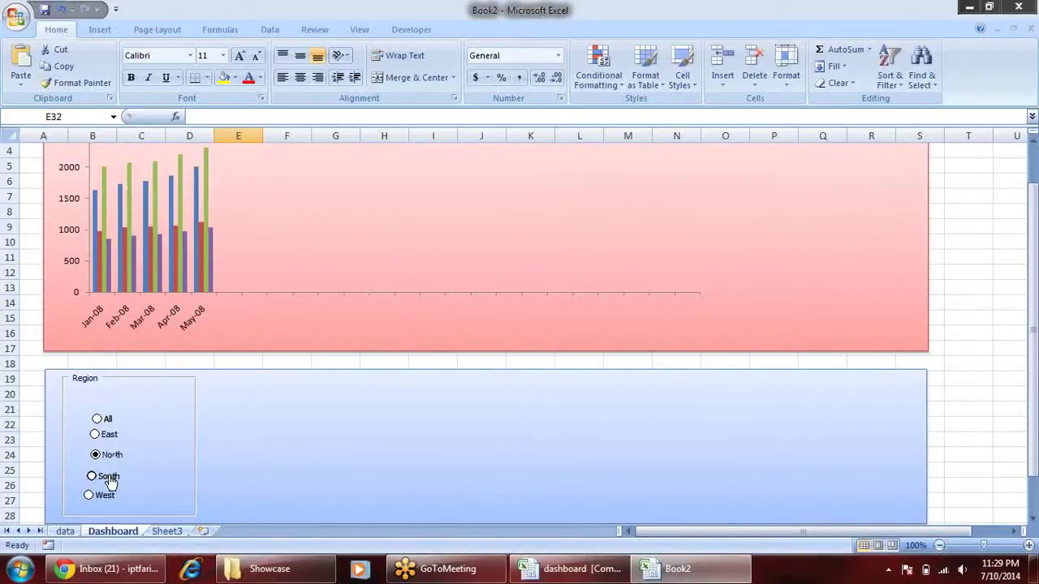
{"action": "left_click", "coordinate": [110, 479]}
{"action": "left_click", "coordinate": [107, 496]}
{"action": "left_click", "coordinate": [107, 420]}
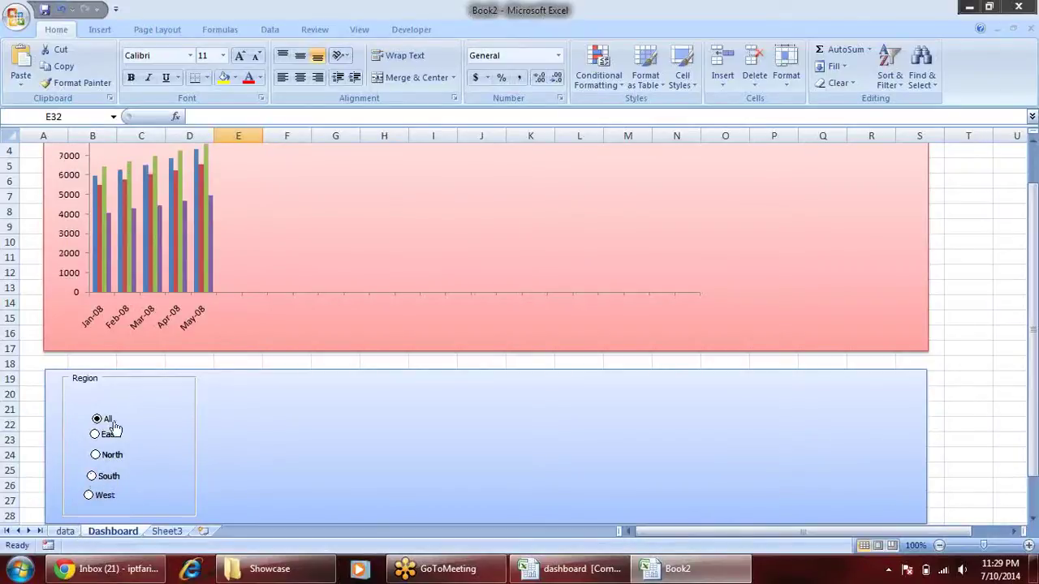
{"action": "left_click", "coordinate": [65, 531]}
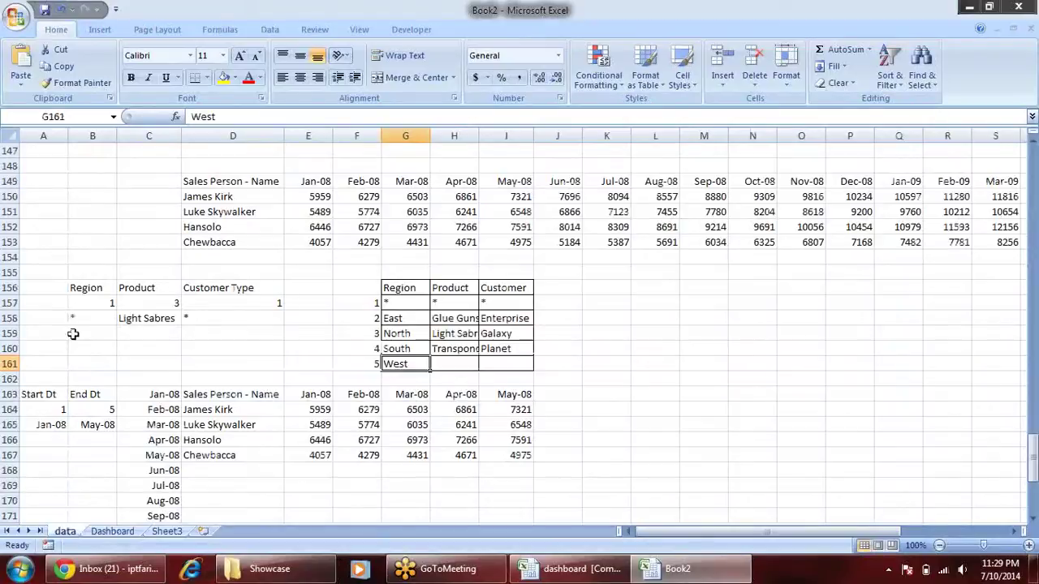
Inspect linked cell B157, then choose East on the Dashboard and return to the data sheet.
{"action": "left_click", "coordinate": [84, 306]}
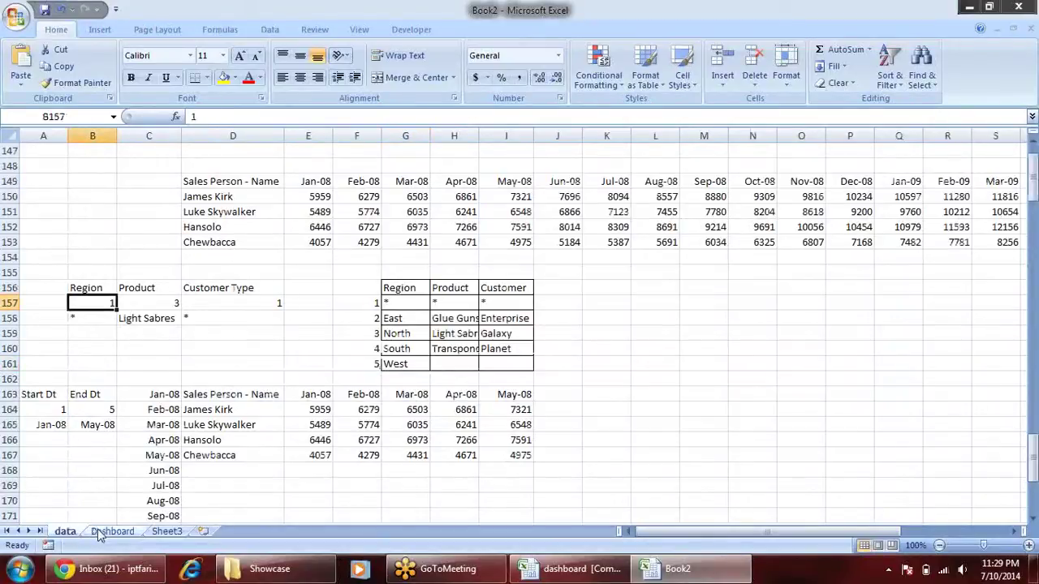
{"action": "left_click", "coordinate": [112, 531]}
{"action": "left_click", "coordinate": [99, 437]}
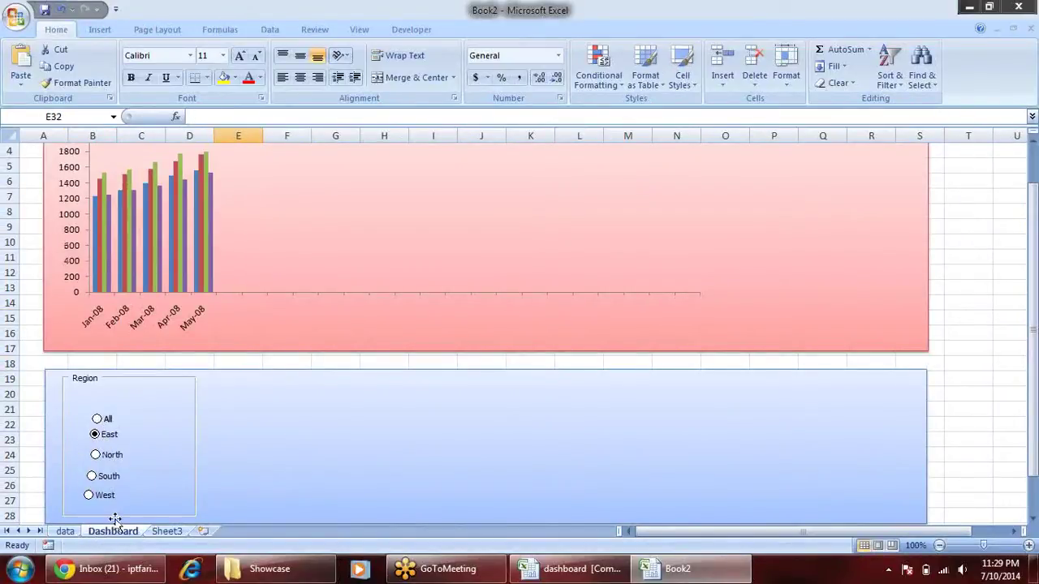
{"action": "left_click", "coordinate": [65, 530]}
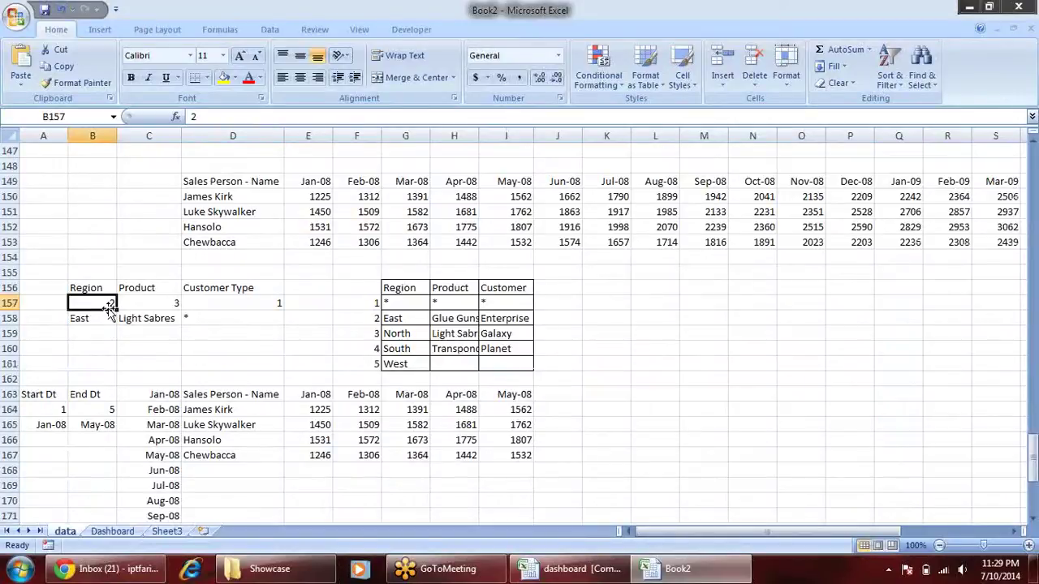
Review the region list G157:G161, lookup B158, sums E150:I153 and chart table D163:I167.
{"action": "left_click_drag", "start_coordinate": [389, 303], "coordinate": [403, 364]}
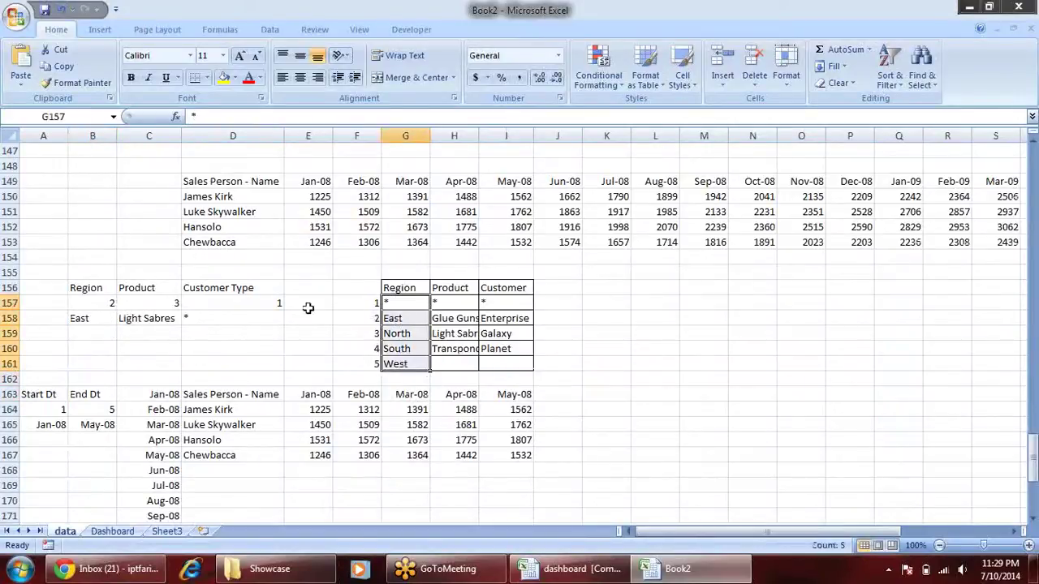
{"action": "left_click", "coordinate": [91, 318]}
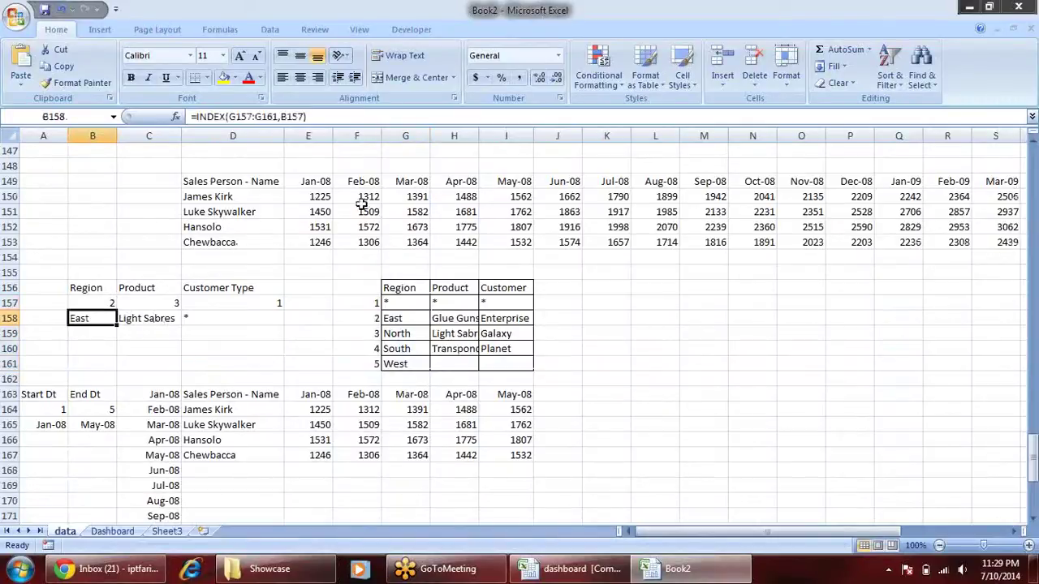
{"action": "mouse_move", "coordinate": [315, 198]}
{"action": "left_mouse_down"}
{"action": "mouse_move", "coordinate": [351, 247]}
{"action": "mouse_move", "coordinate": [514, 240]}
{"action": "left_mouse_up"}
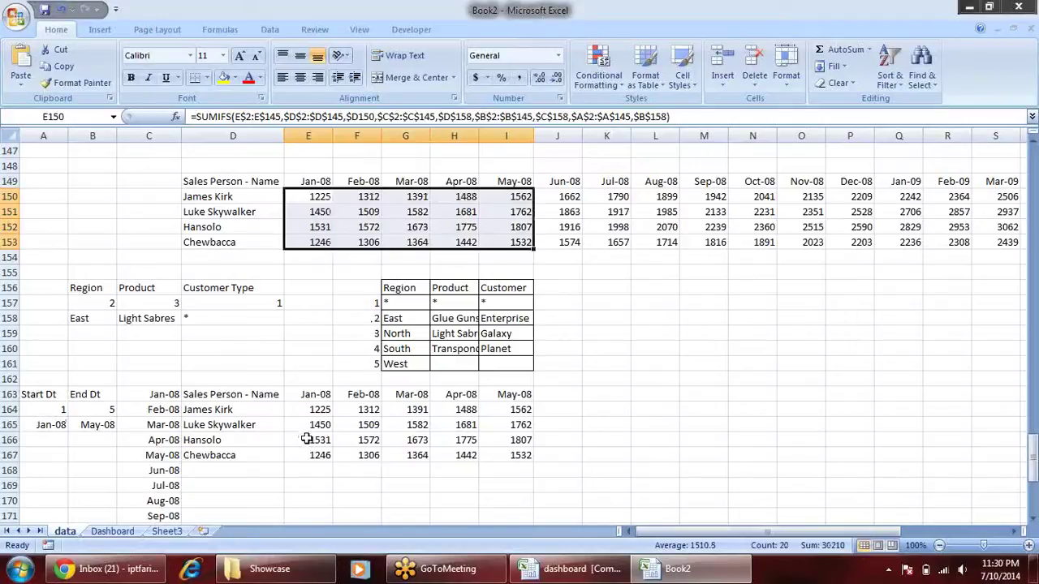
{"action": "left_click_drag", "start_coordinate": [209, 394], "coordinate": [516, 456]}
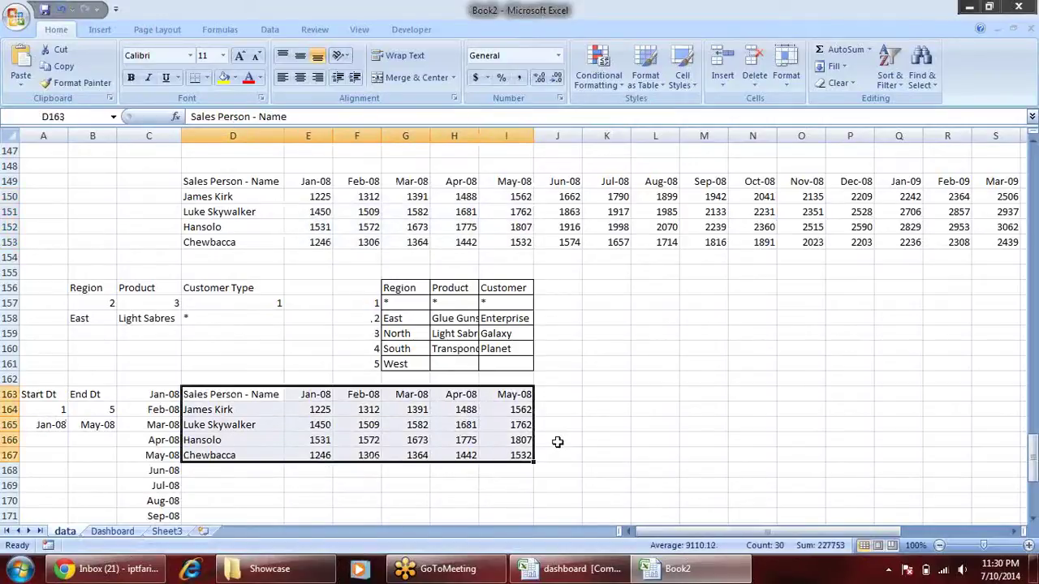
{"action": "left_click", "coordinate": [113, 531]}
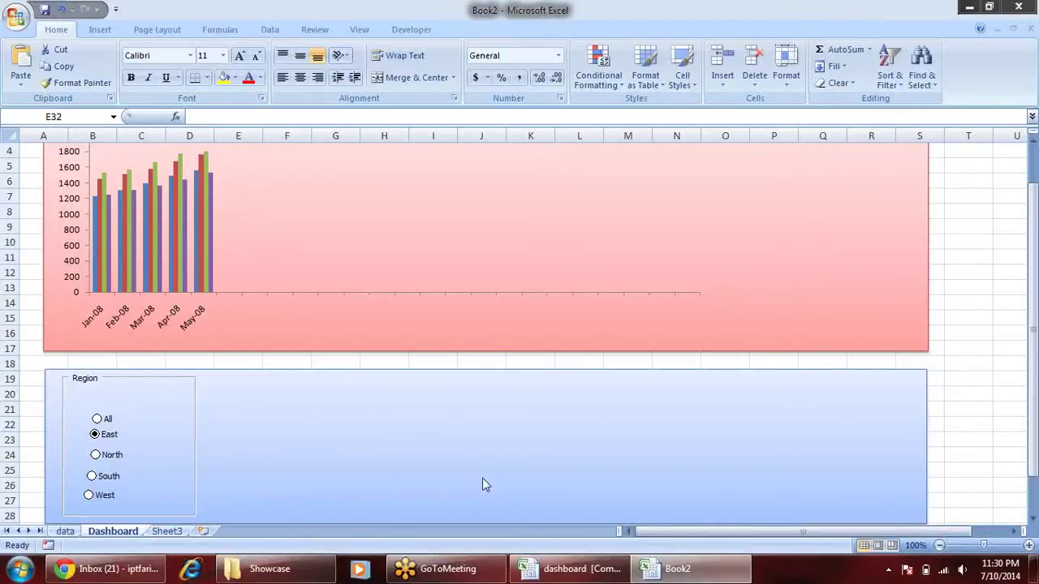
Check the Start Dt and End Dt cells on the data sheet, then return to the Dashboard.
{"action": "left_click", "coordinate": [66, 532]}
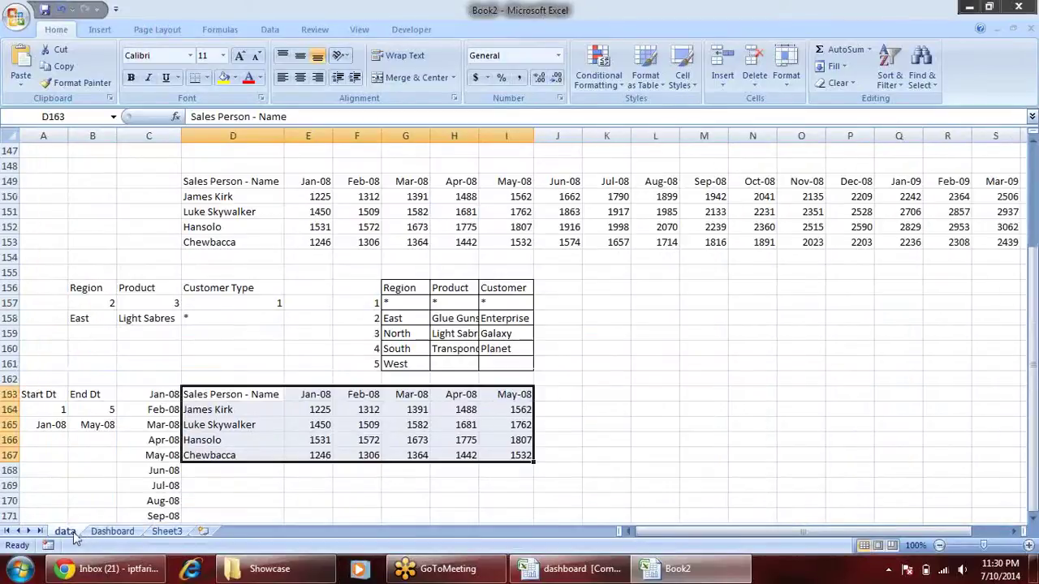
{"action": "mouse_move", "coordinate": [48, 396]}
{"action": "left_mouse_down"}
{"action": "mouse_move", "coordinate": [49, 424]}
{"action": "mouse_move", "coordinate": [98, 422]}
{"action": "left_mouse_up"}
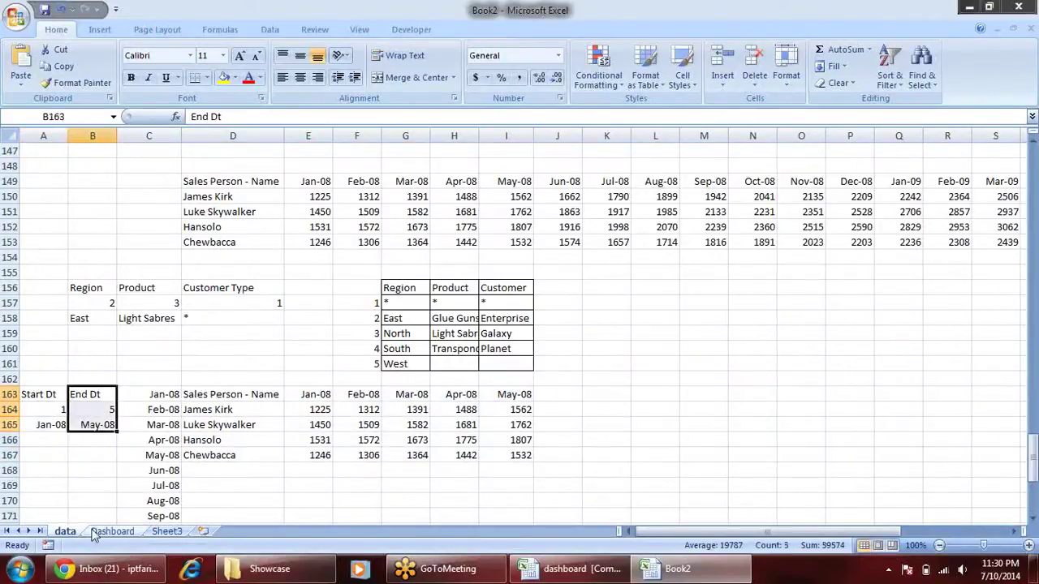
{"action": "left_click", "coordinate": [97, 532]}
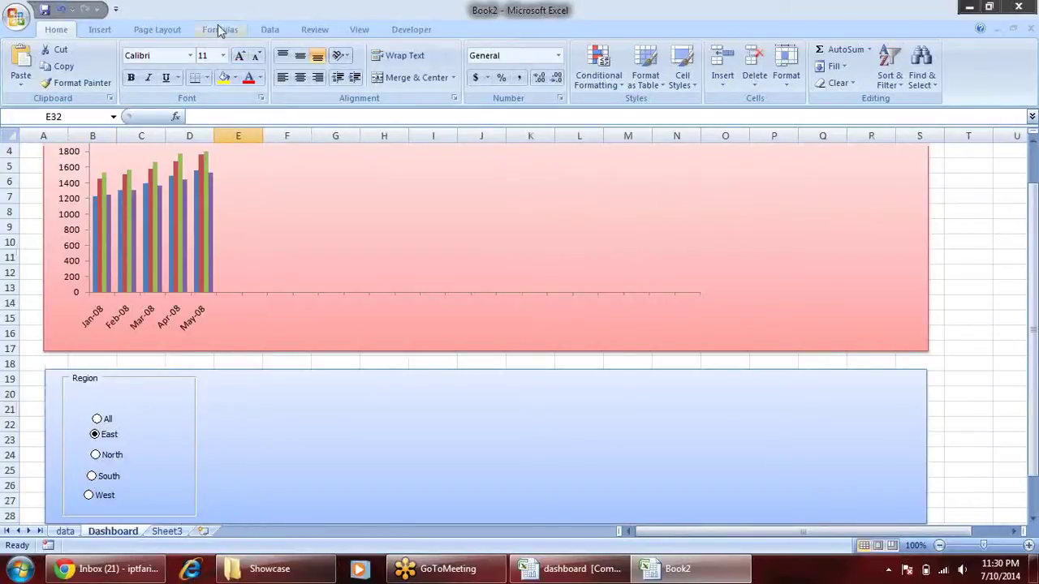
Duplicate the Region group box, place the copy beside the original, and select its caption text.
{"action": "left_click", "coordinate": [111, 31]}
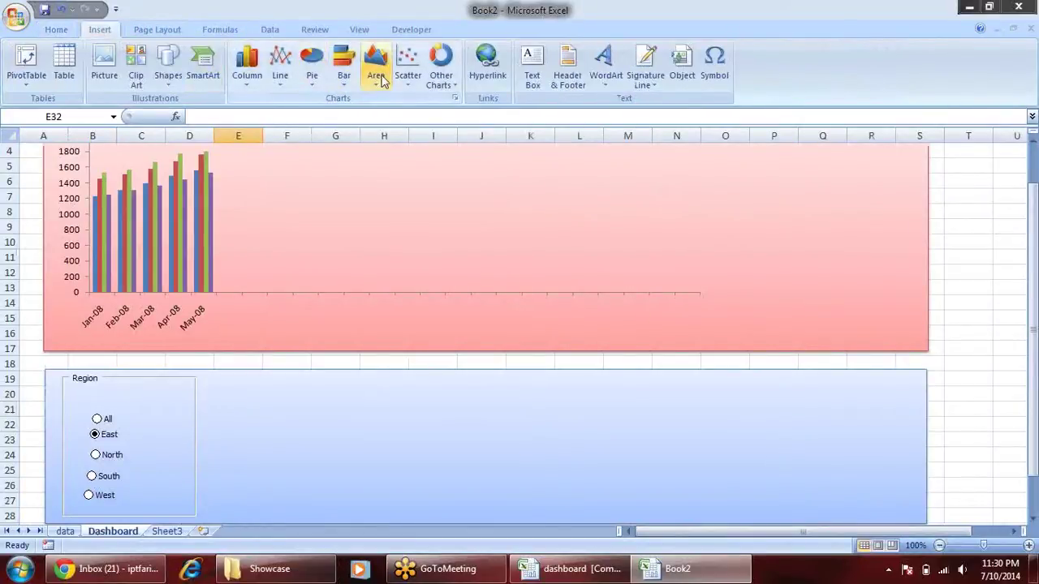
{"action": "left_click", "coordinate": [189, 391]}
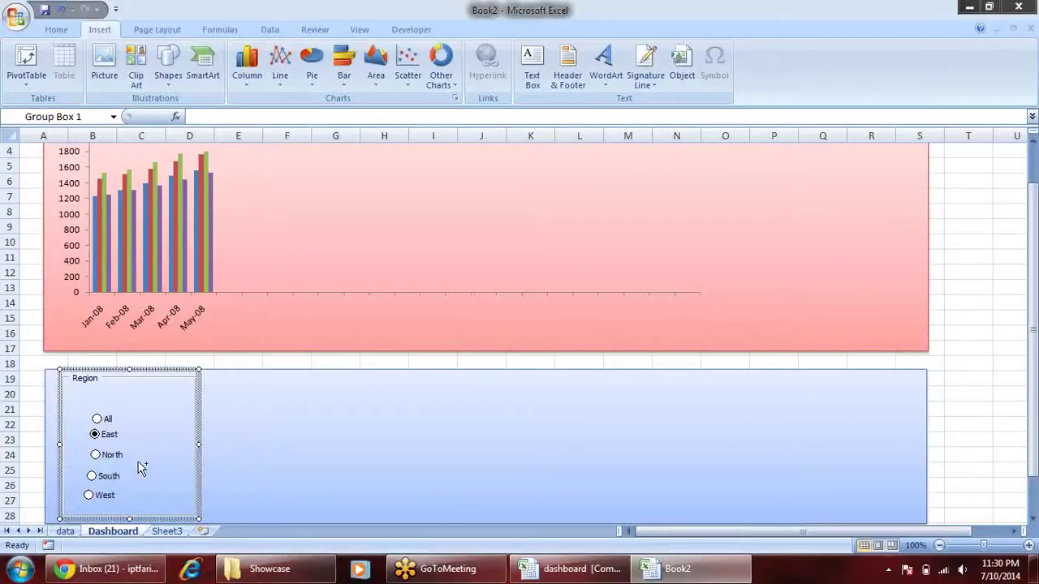
{"action": "key", "text": "ctrl+v"}
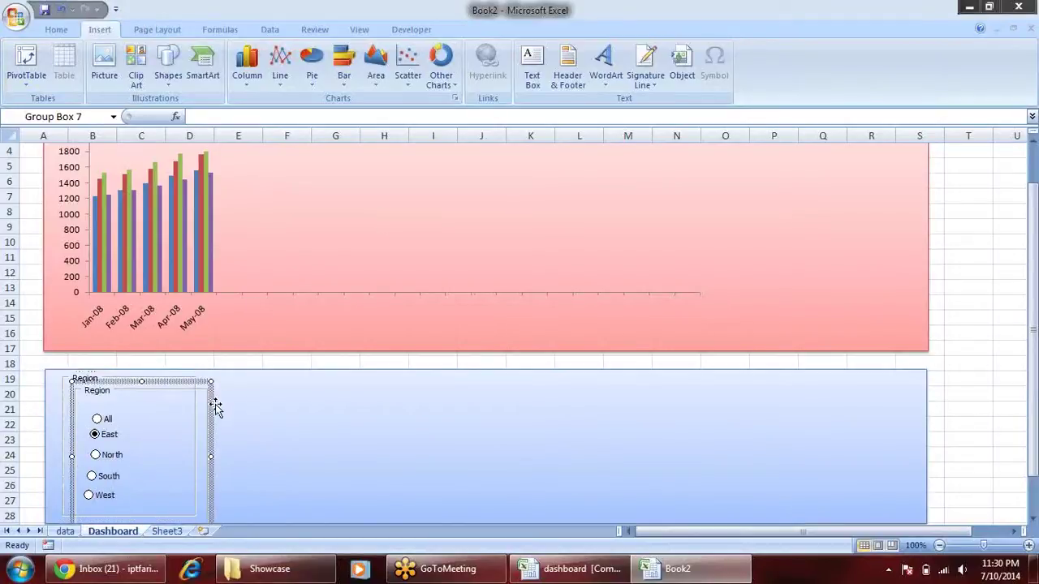
{"action": "left_click_drag", "start_coordinate": [353, 396], "coordinate": [352, 390]}
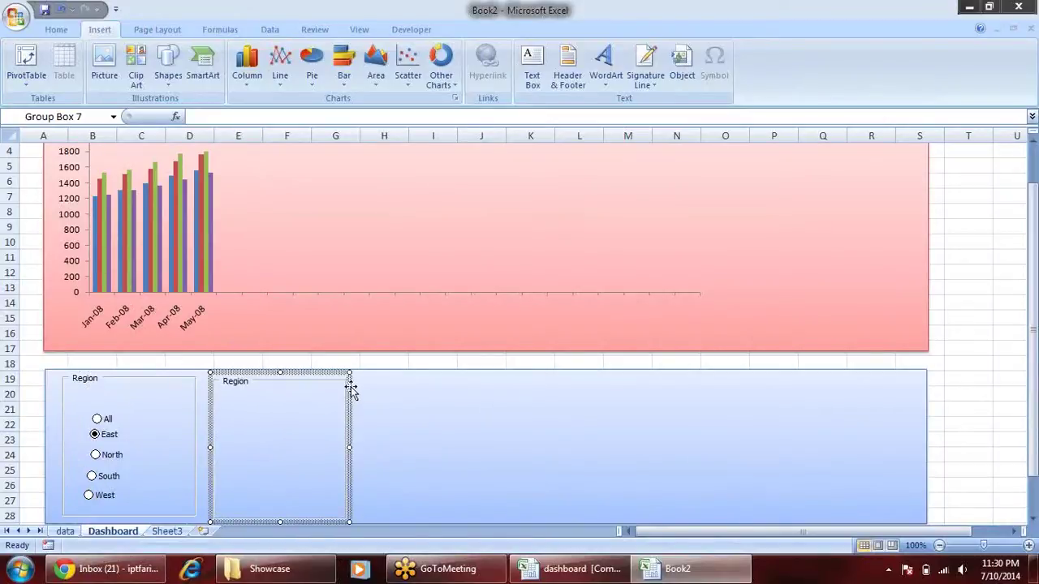
{"action": "left_click", "coordinate": [250, 380]}
{"action": "double_click", "coordinate": [229, 381]}
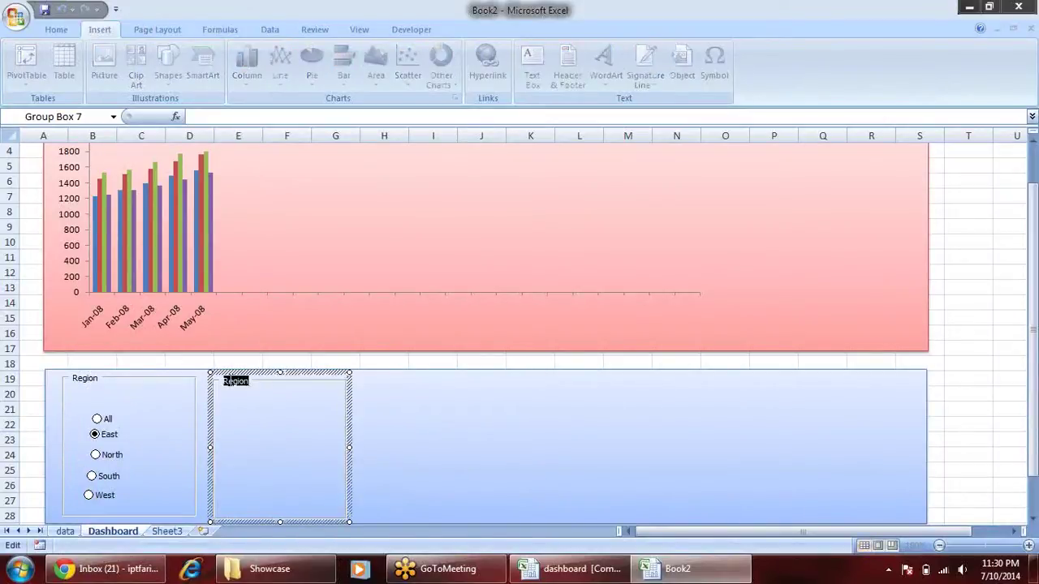
Caption the copied group box 'Customer' and widen it to the right.
{"action": "type", "text": "U"}
{"action": "left_click_drag", "start_coordinate": [348, 448], "coordinate": [406, 452]}
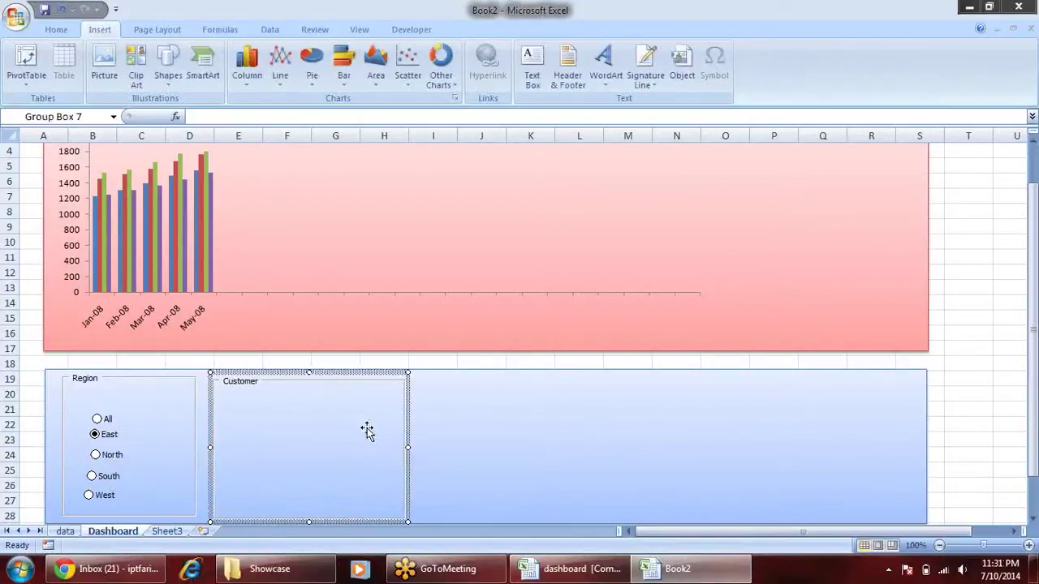
{"action": "left_click", "coordinate": [381, 414]}
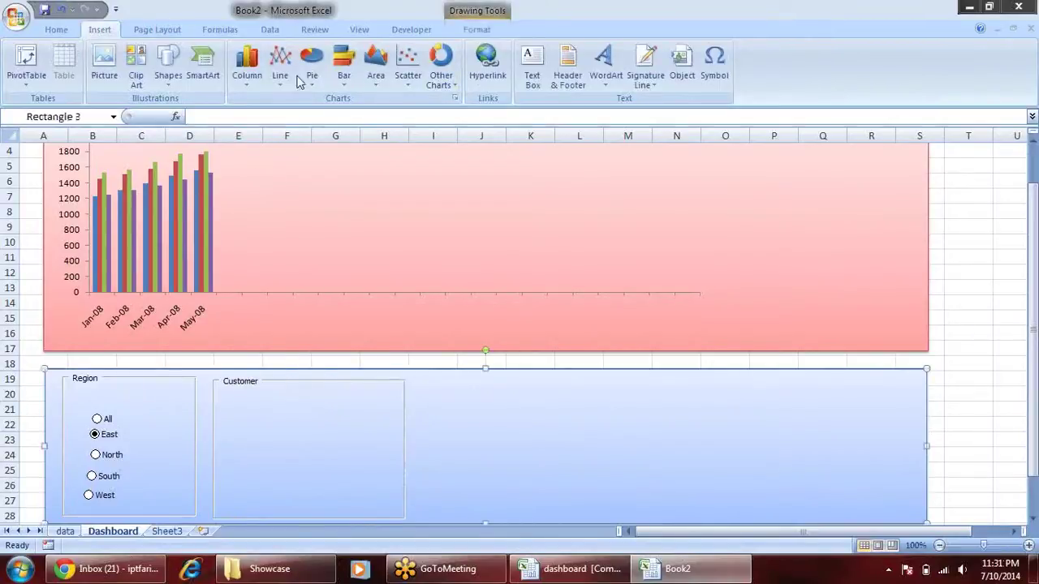
{"action": "left_click", "coordinate": [411, 30]}
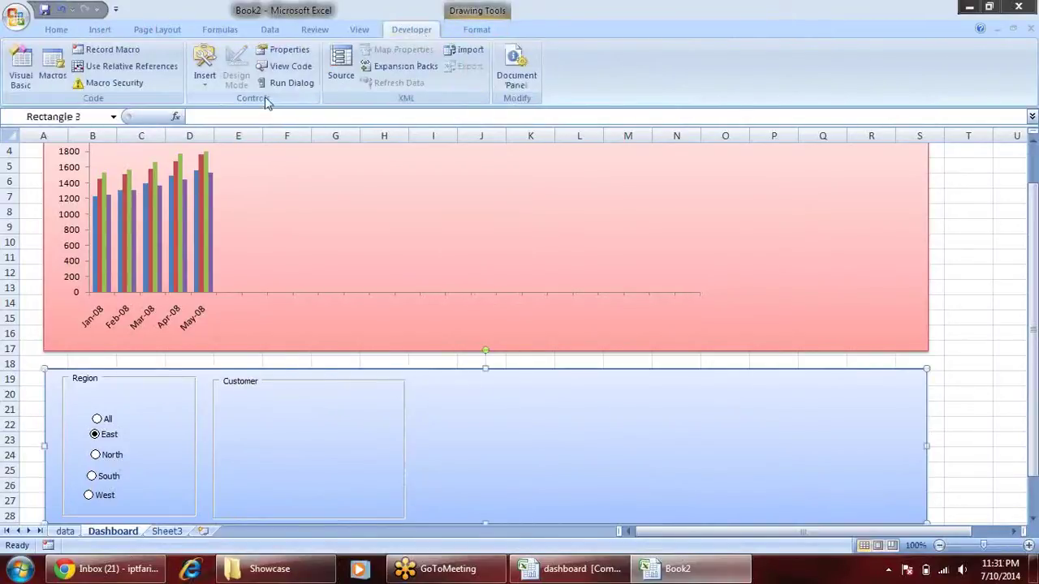
Draw a Form Controls combo box on the blue panel and place a duplicate to its right.
{"action": "left_click", "coordinate": [209, 83]}
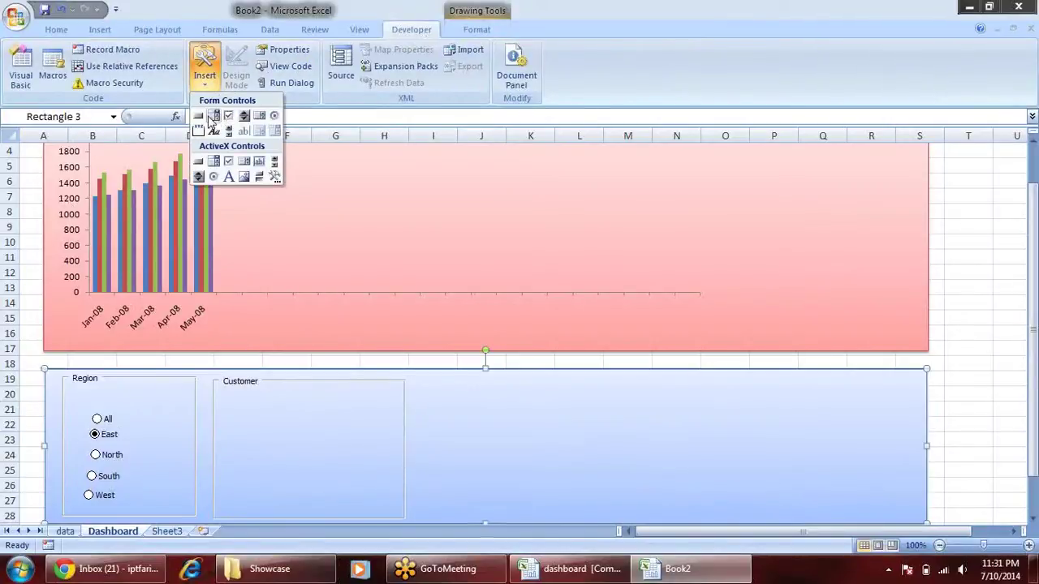
{"action": "left_click", "coordinate": [217, 116]}
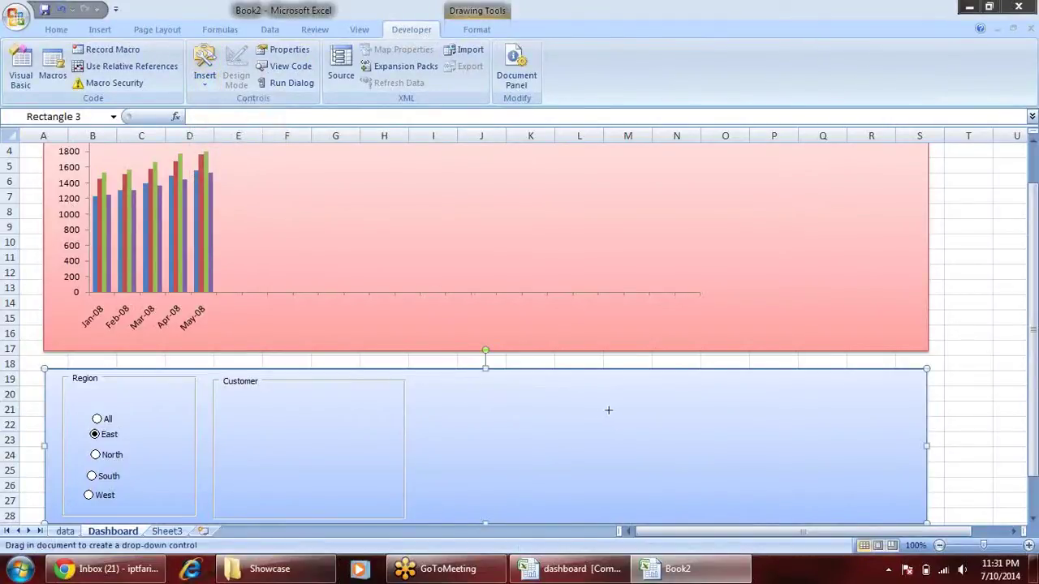
{"action": "left_click_drag", "start_coordinate": [470, 388], "coordinate": [626, 409]}
{"action": "key", "text": "ctrl+d"}
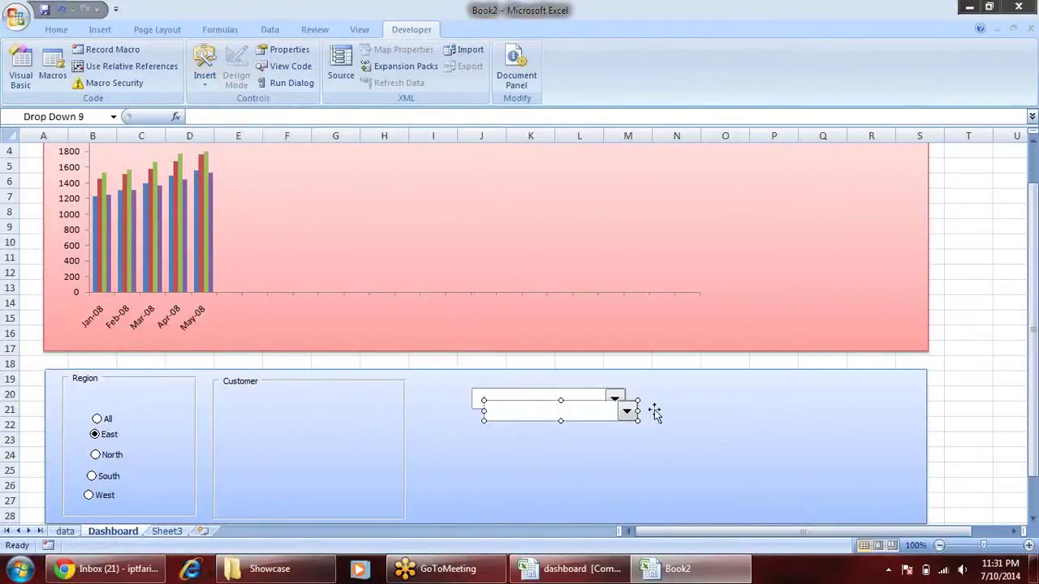
{"action": "mouse_move", "coordinate": [605, 401]}
{"action": "left_mouse_down"}
{"action": "mouse_move", "coordinate": [802, 400]}
{"action": "mouse_move", "coordinate": [778, 391]}
{"action": "left_mouse_up"}
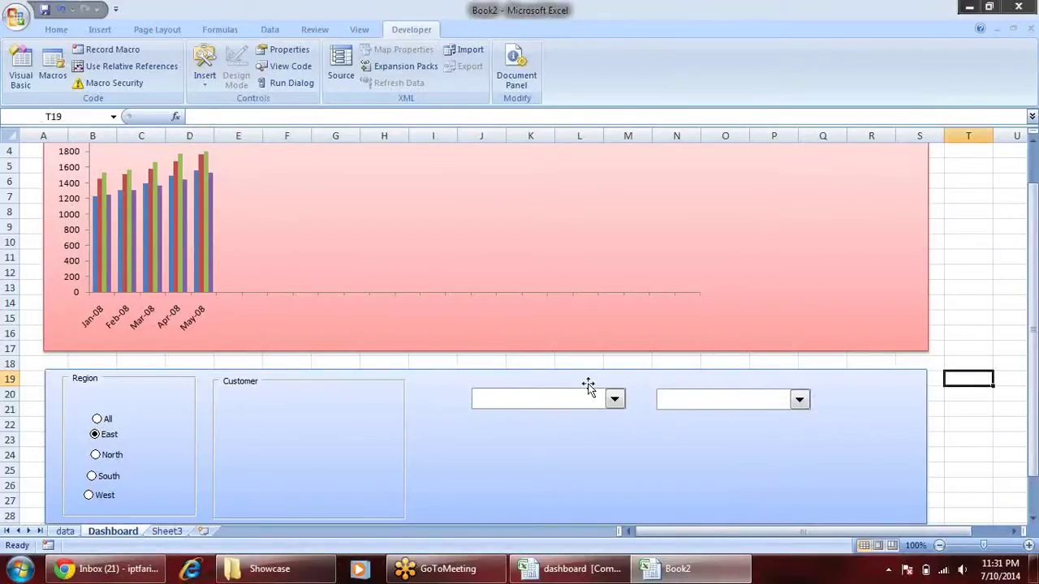
{"action": "right_click", "coordinate": [584, 397]}
Set the first drop-down's input range to the Jan-08–Dec-09 months in data!$C$163:$C$186.
{"action": "left_click", "coordinate": [645, 508]}
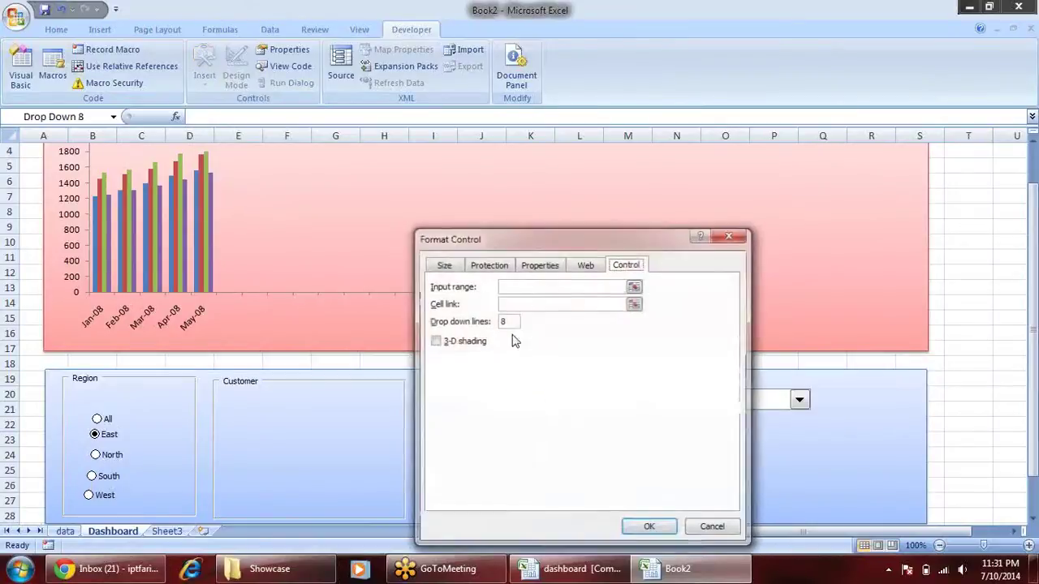
{"action": "left_click", "coordinate": [631, 281]}
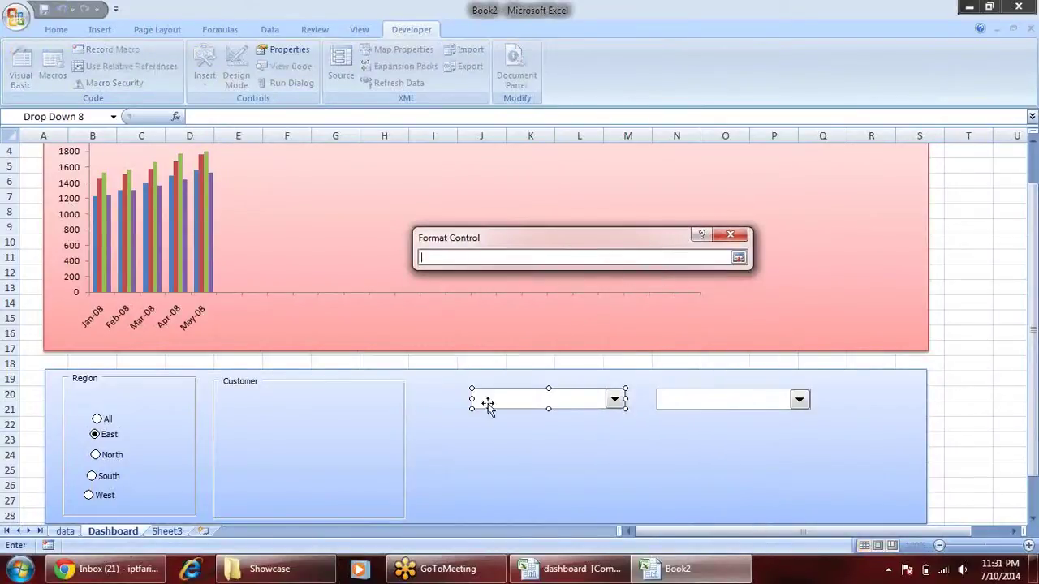
{"action": "left_click", "coordinate": [167, 531]}
{"action": "left_click", "coordinate": [79, 516]}
{"action": "left_click", "coordinate": [65, 531]}
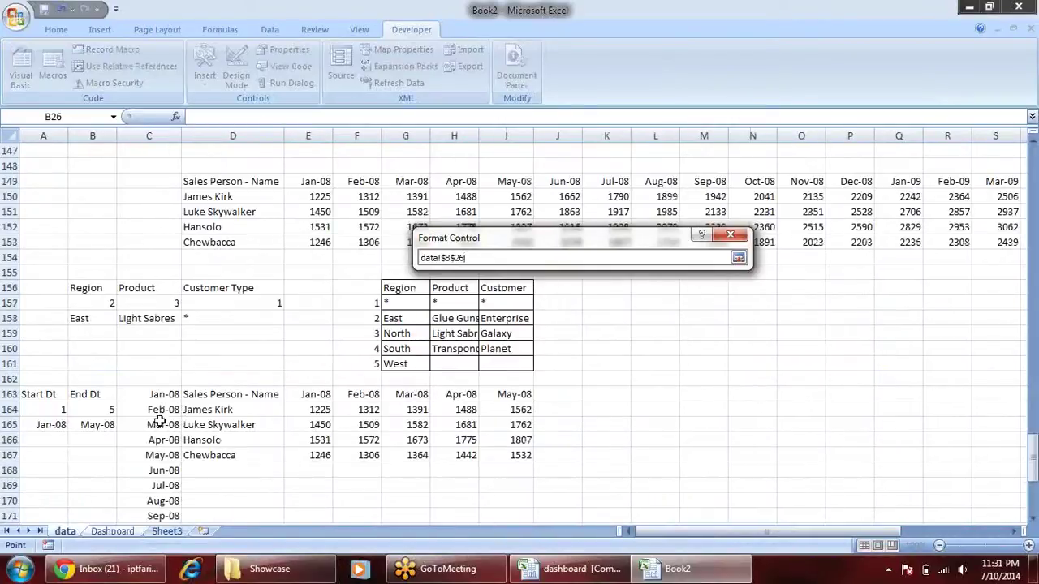
{"action": "left_click", "coordinate": [163, 393]}
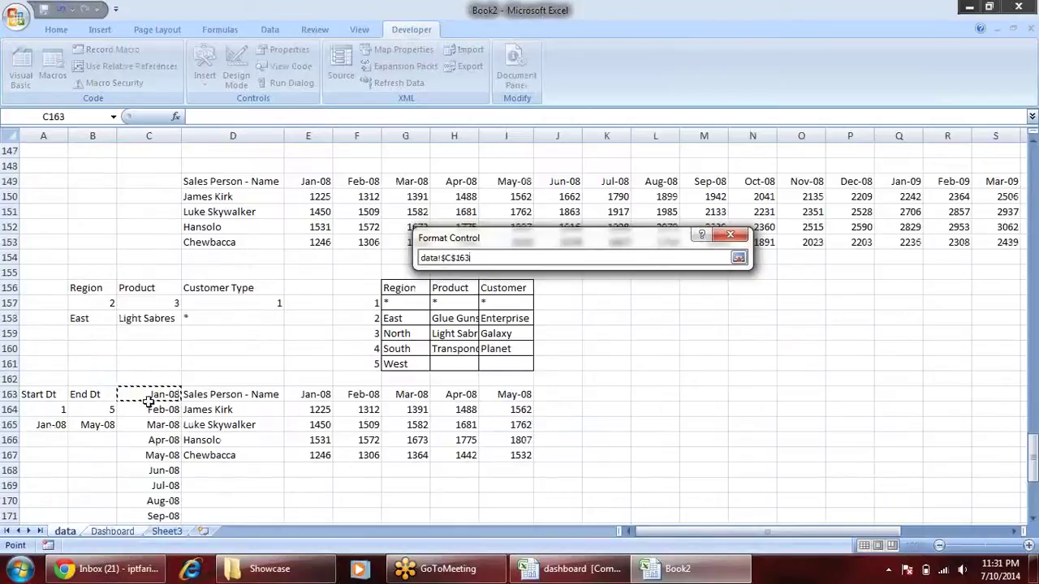
{"action": "left_click_drag", "start_coordinate": [150, 393], "coordinate": [152, 452]}
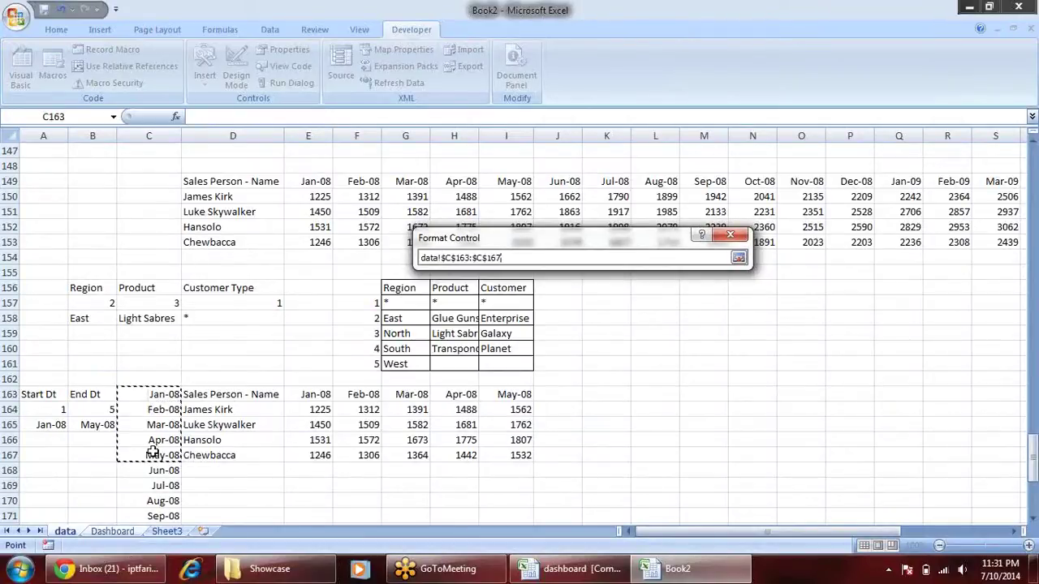
{"action": "mouse_move", "coordinate": [152, 453]}
{"action": "left_mouse_down"}
{"action": "mouse_move", "coordinate": [144, 582]}
{"action": "mouse_move", "coordinate": [156, 482]}
{"action": "left_mouse_up"}
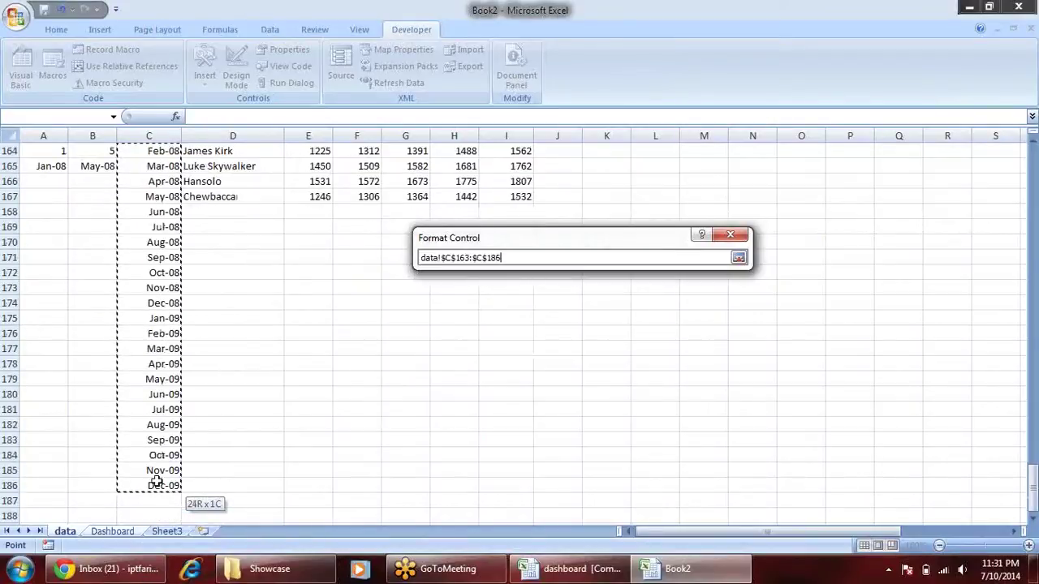
{"action": "key", "text": "Return"}
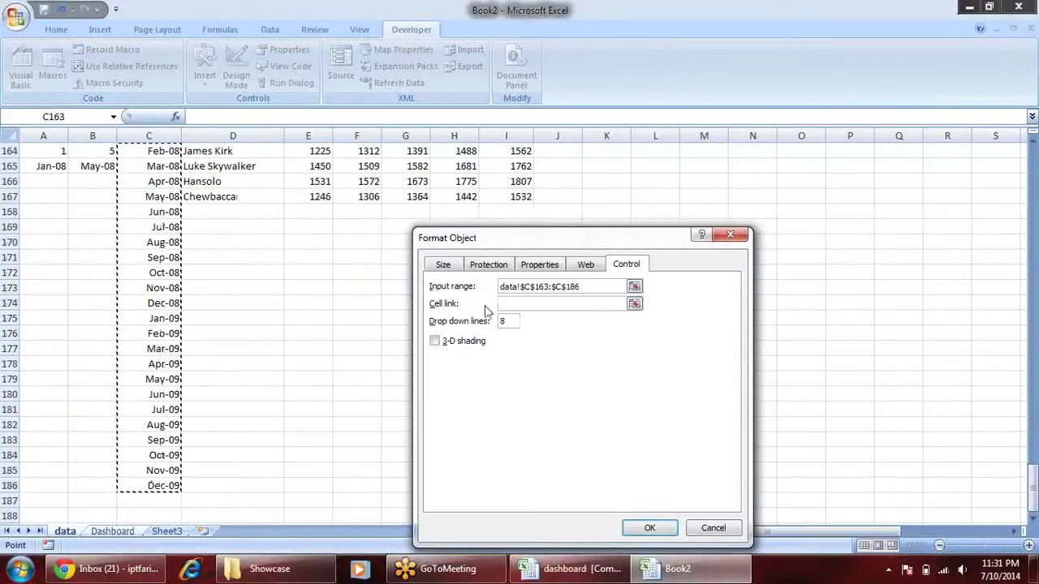
Link the first drop-down to Start Dt cell data!$A$164 and apply the settings.
{"action": "left_click", "coordinate": [634, 304]}
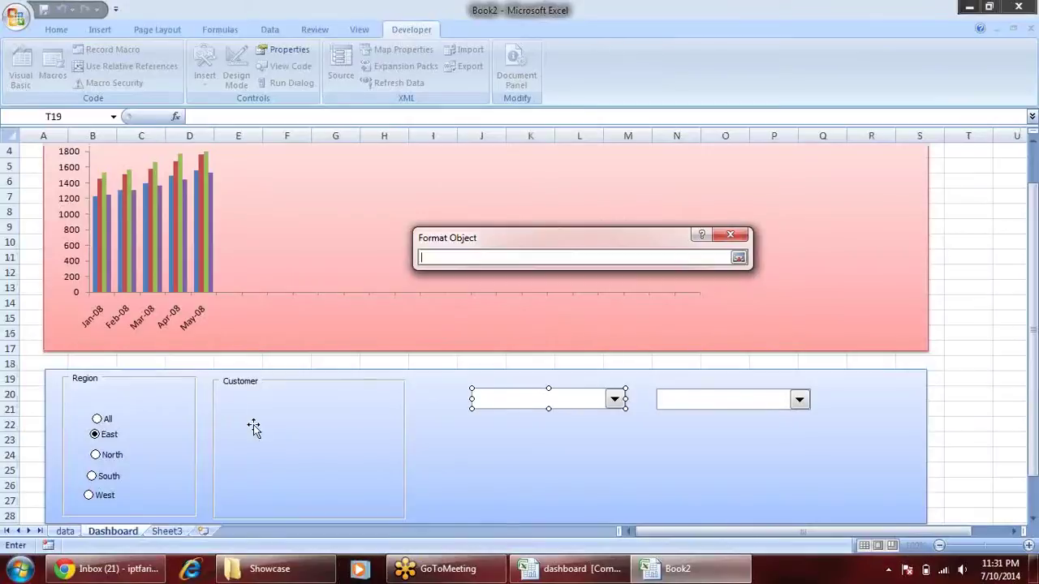
{"action": "left_click", "coordinate": [65, 531]}
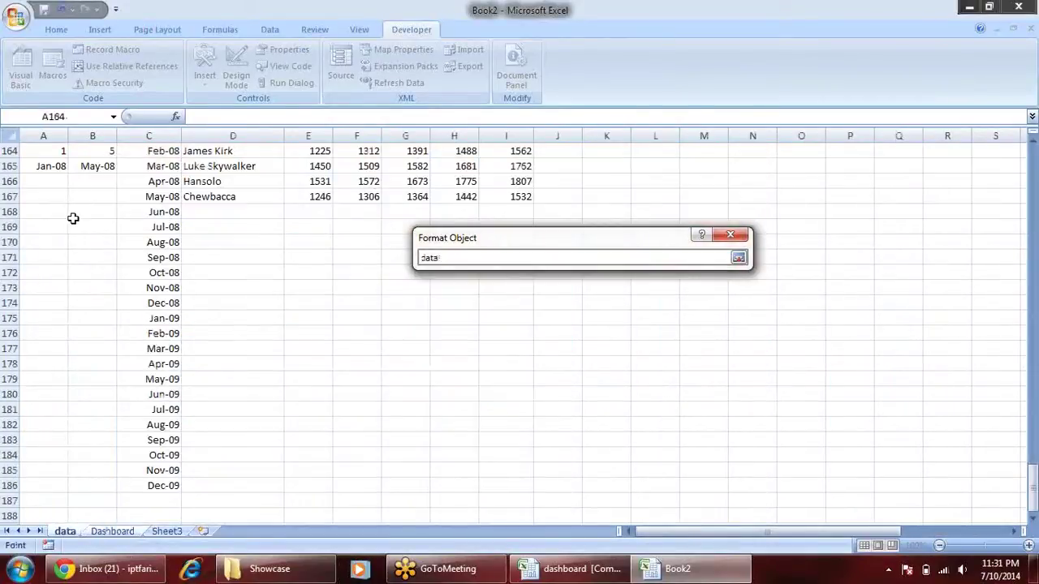
{"action": "scroll", "coordinate": [72, 219], "scroll_direction": "up", "scroll_amount": 2}
{"action": "left_click", "coordinate": [45, 241]}
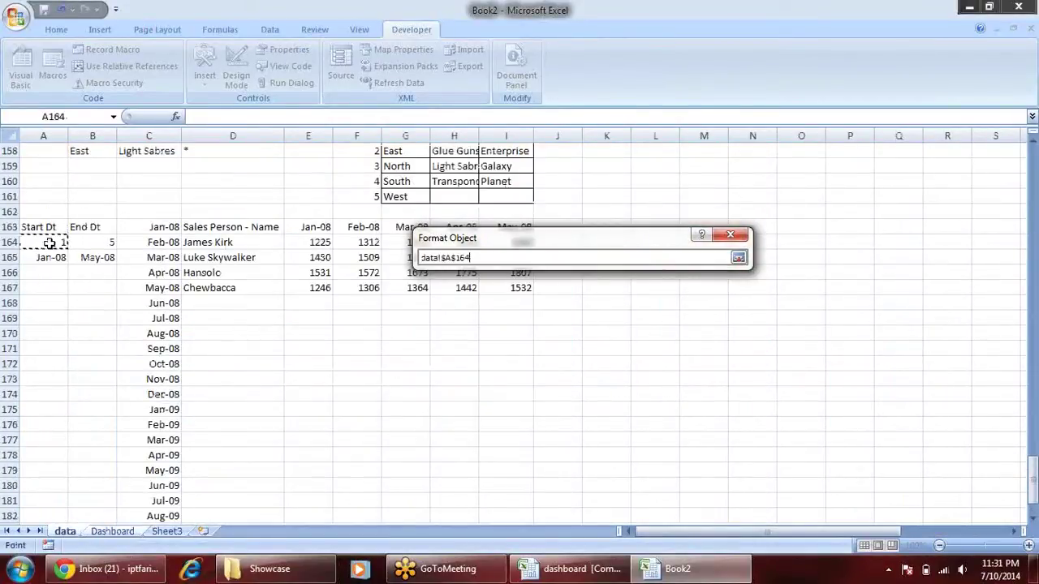
{"action": "key", "text": "Return"}
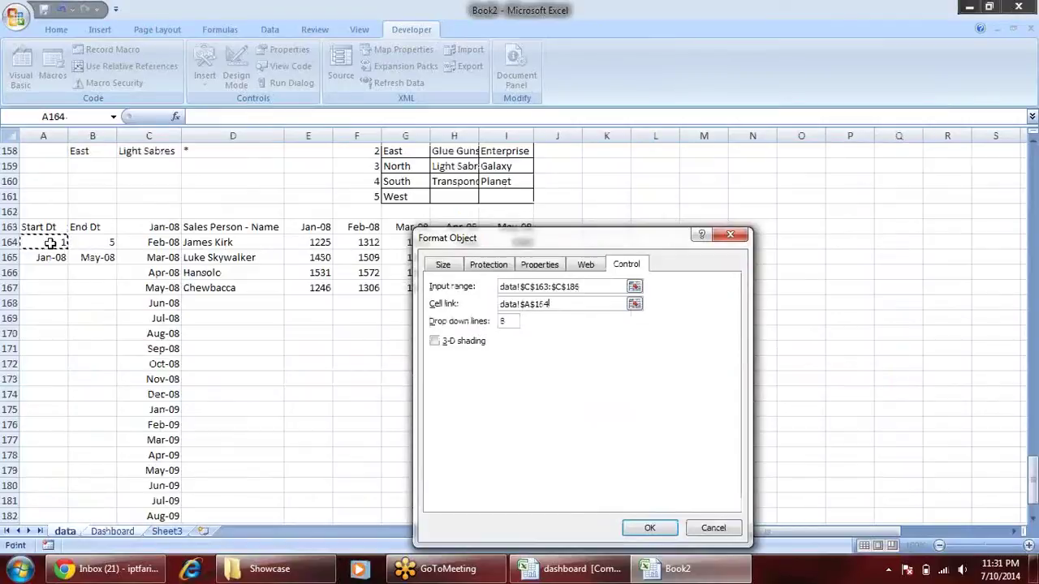
{"action": "left_click", "coordinate": [649, 527]}
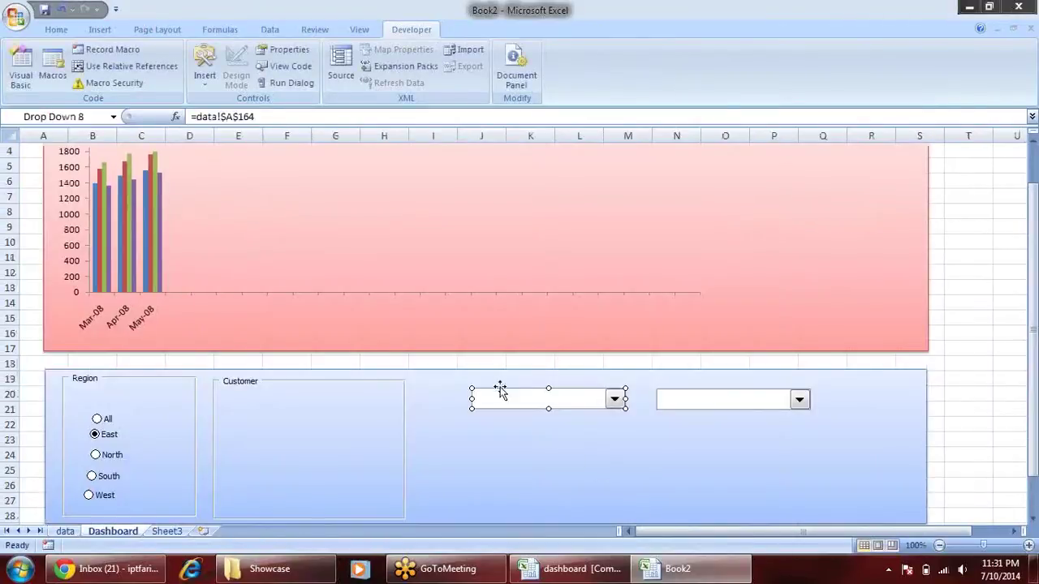
Test the first drop-down by choosing Apr-08 as the start month.
{"action": "left_click", "coordinate": [998, 377]}
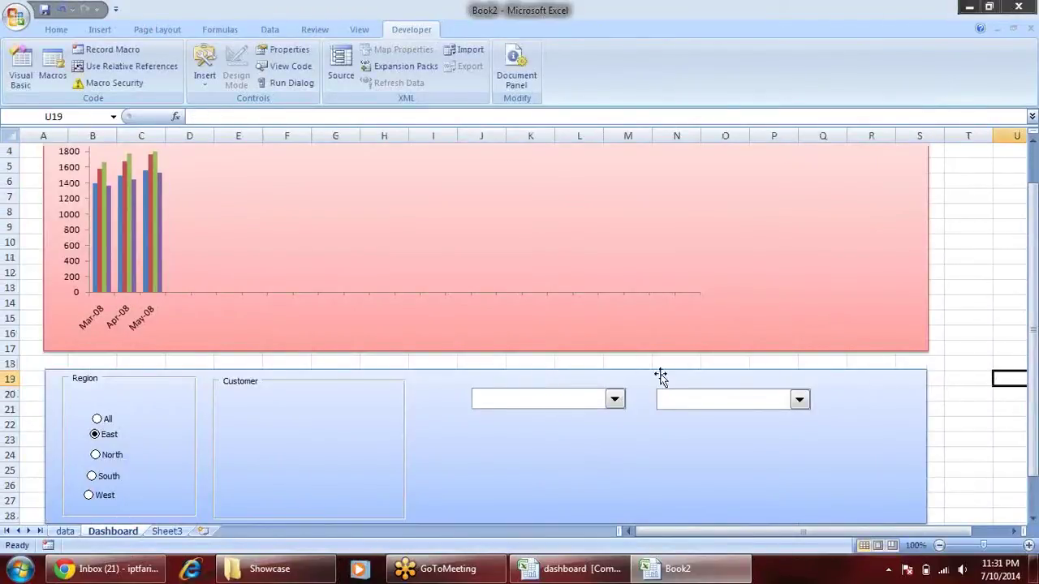
{"action": "left_click", "coordinate": [614, 398]}
{"action": "left_click", "coordinate": [573, 424]}
{"action": "left_click", "coordinate": [614, 399]}
{"action": "left_click", "coordinate": [568, 434]}
{"action": "left_click", "coordinate": [614, 398]}
{"action": "left_click", "coordinate": [573, 416]}
{"action": "right_click", "coordinate": [788, 399]}
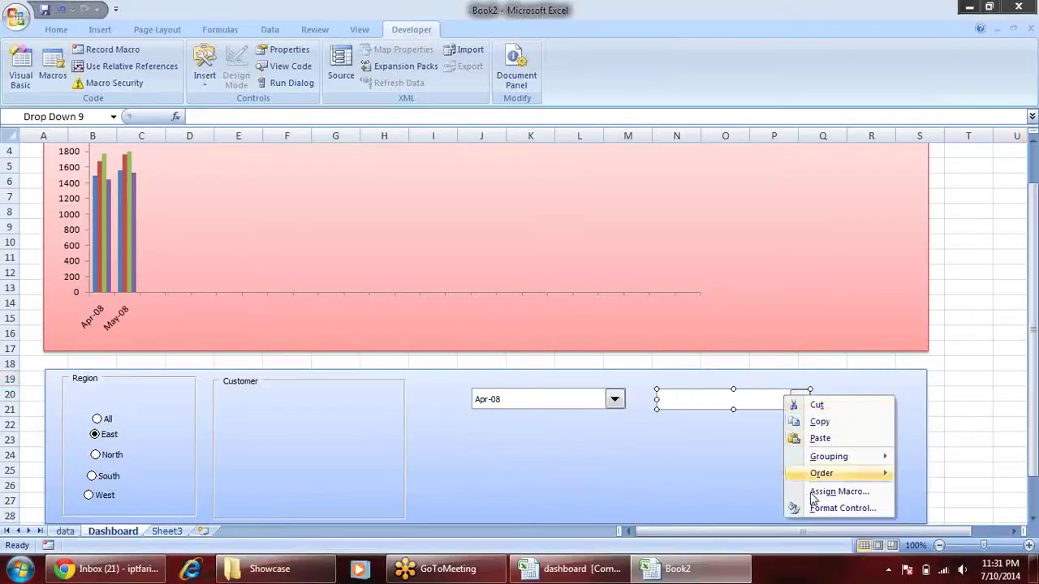
Give the second drop-down input range data!$C$163:$C$186 and cell link data!$B$164 (End Dt).
{"action": "left_click", "coordinate": [822, 509]}
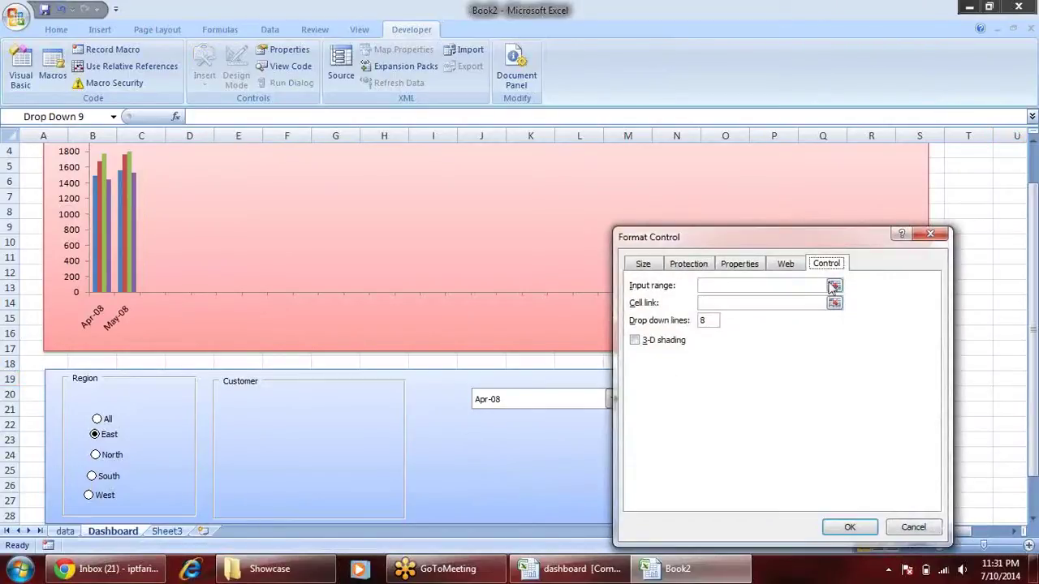
{"action": "left_click", "coordinate": [834, 286]}
{"action": "left_click", "coordinate": [65, 532]}
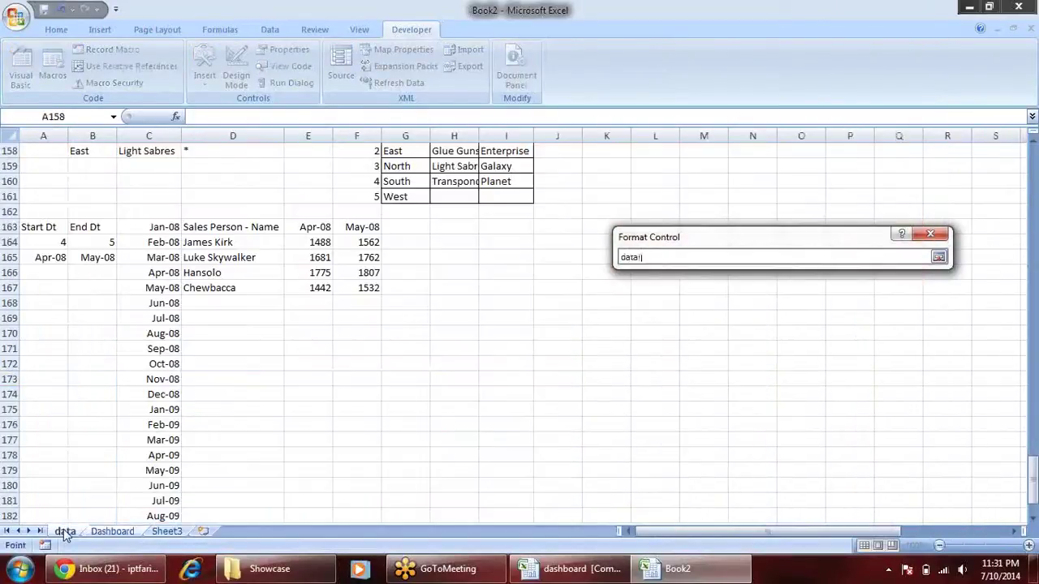
{"action": "left_click_drag", "start_coordinate": [161, 227], "coordinate": [162, 500]}
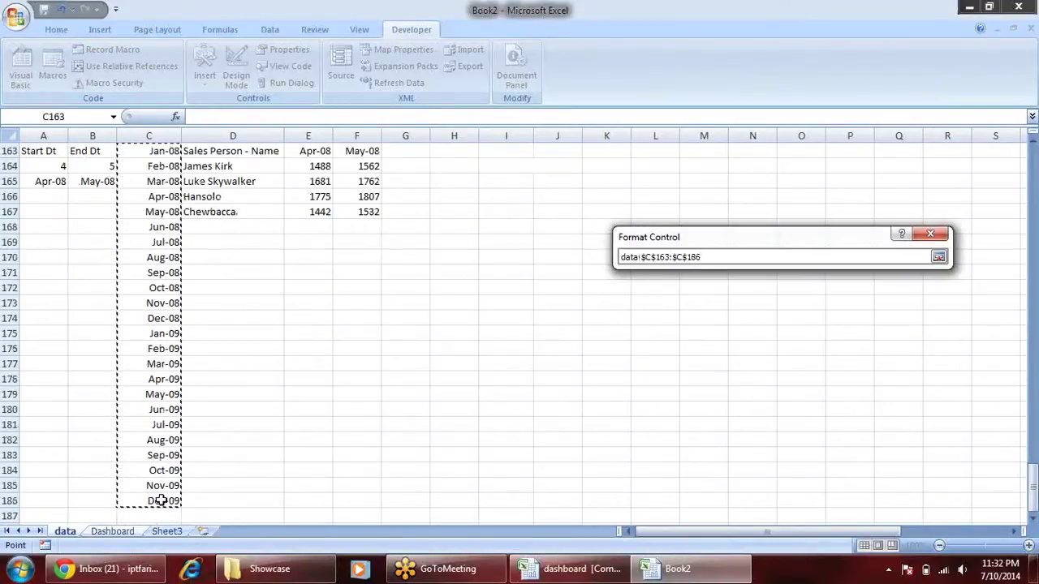
{"action": "key", "text": "Return"}
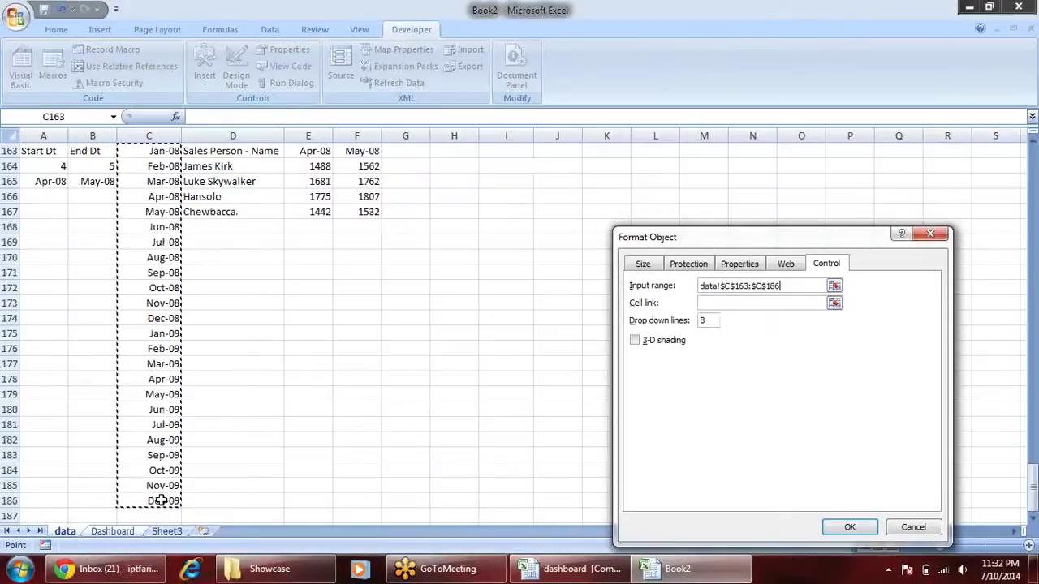
{"action": "left_click", "coordinate": [835, 303]}
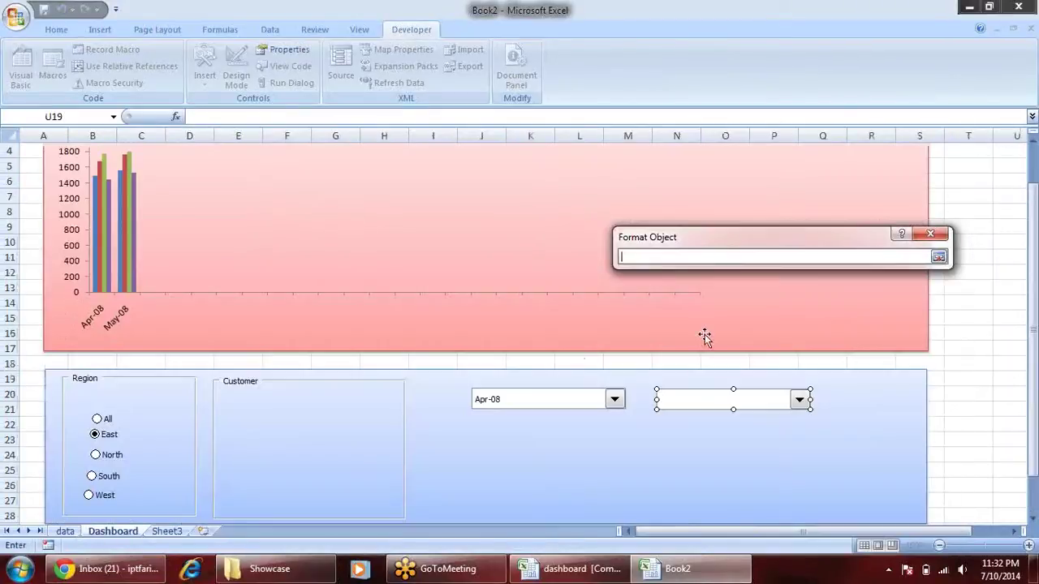
{"action": "left_click", "coordinate": [65, 532]}
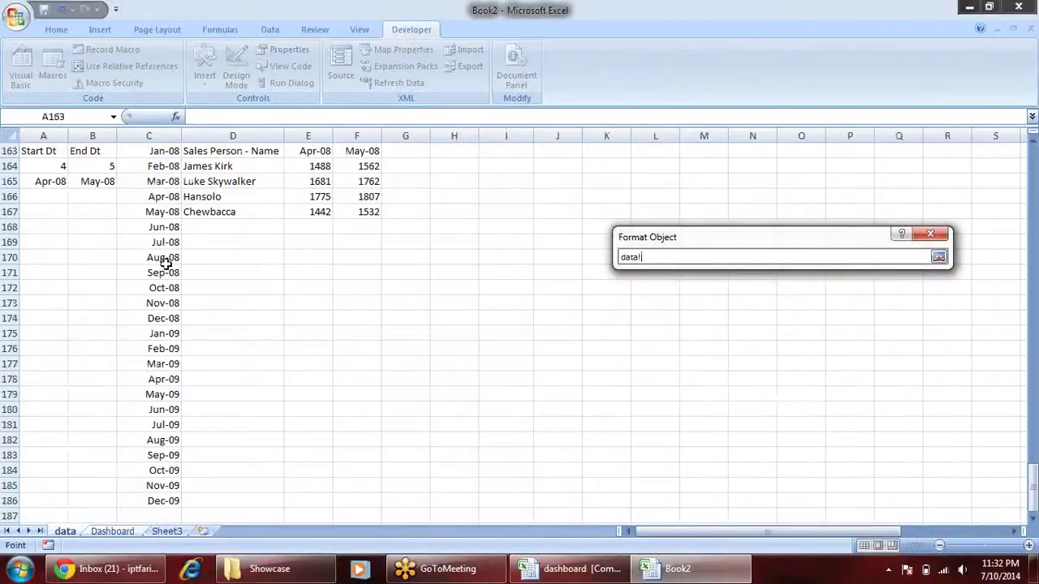
{"action": "left_click", "coordinate": [108, 164]}
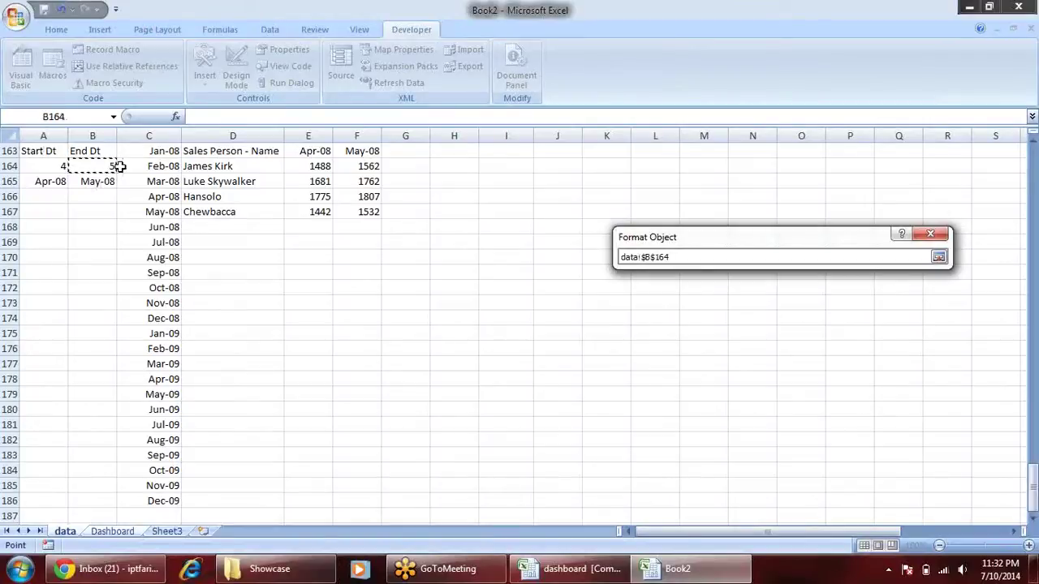
{"action": "key", "text": "Return"}
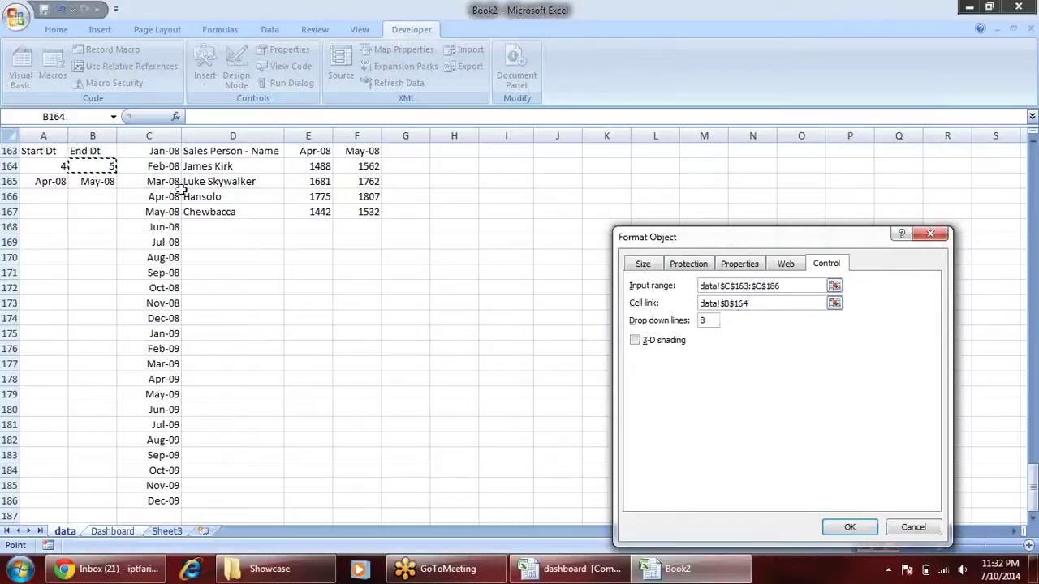
{"action": "left_click", "coordinate": [868, 527]}
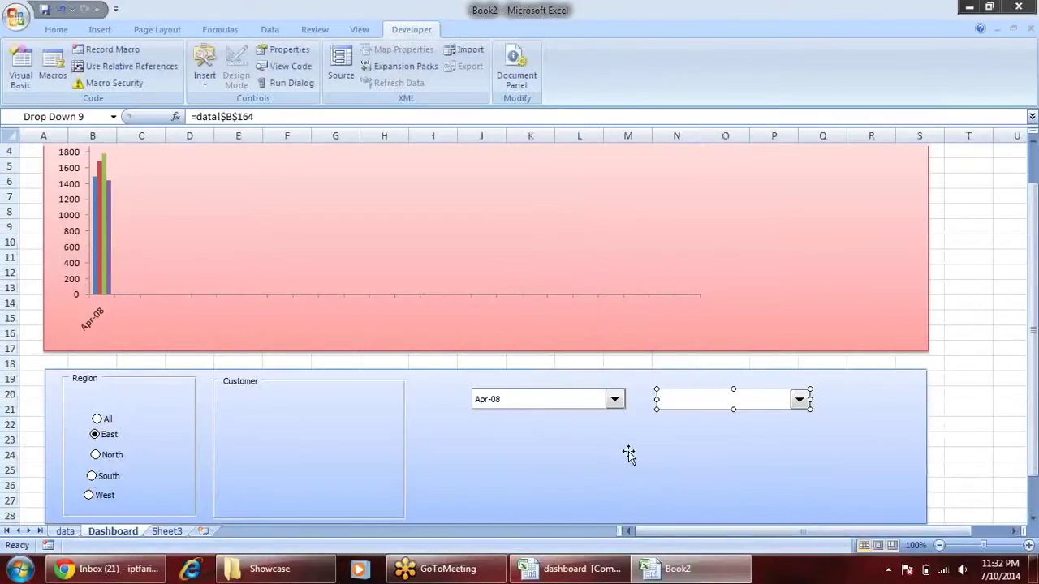
{"action": "left_click", "coordinate": [999, 394]}
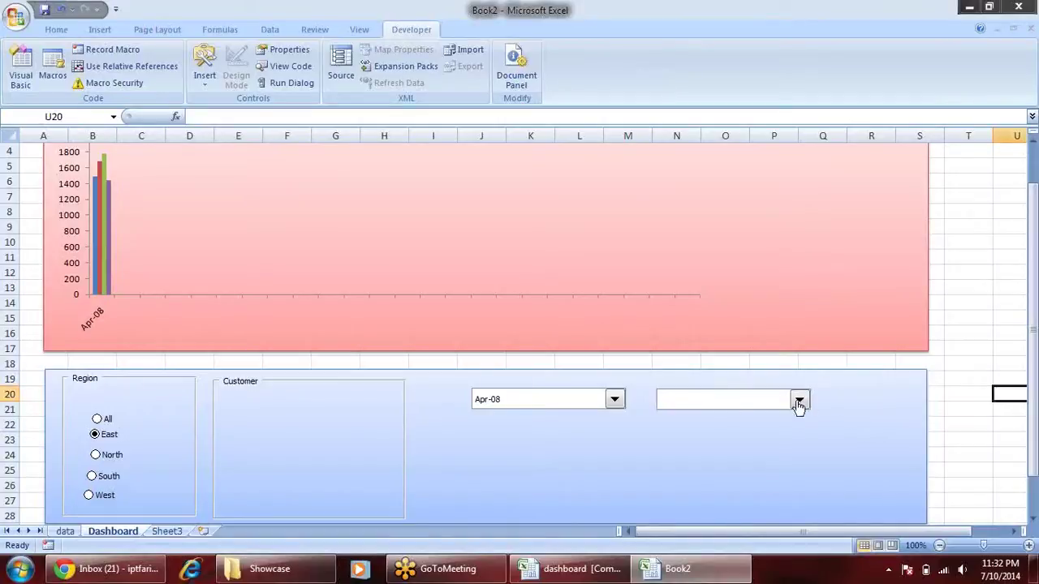
Start at Jan-08 and try end months Oct-09, Aug-09 and Jun-09 to watch the chart change.
{"action": "left_click", "coordinate": [615, 400]}
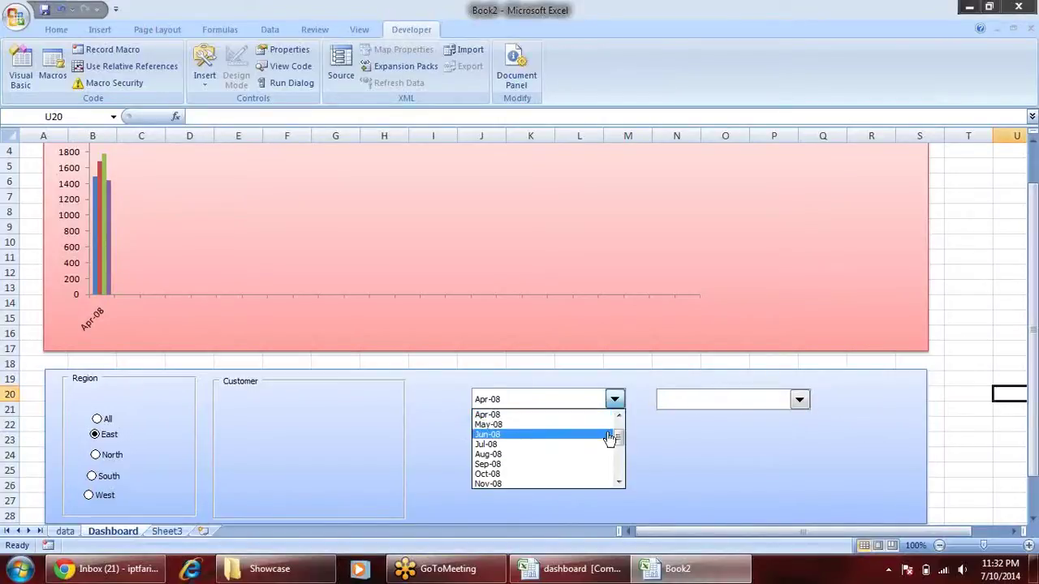
{"action": "scroll", "coordinate": [621, 415], "scroll_direction": "up", "scroll_amount": 1}
{"action": "left_click", "coordinate": [570, 416]}
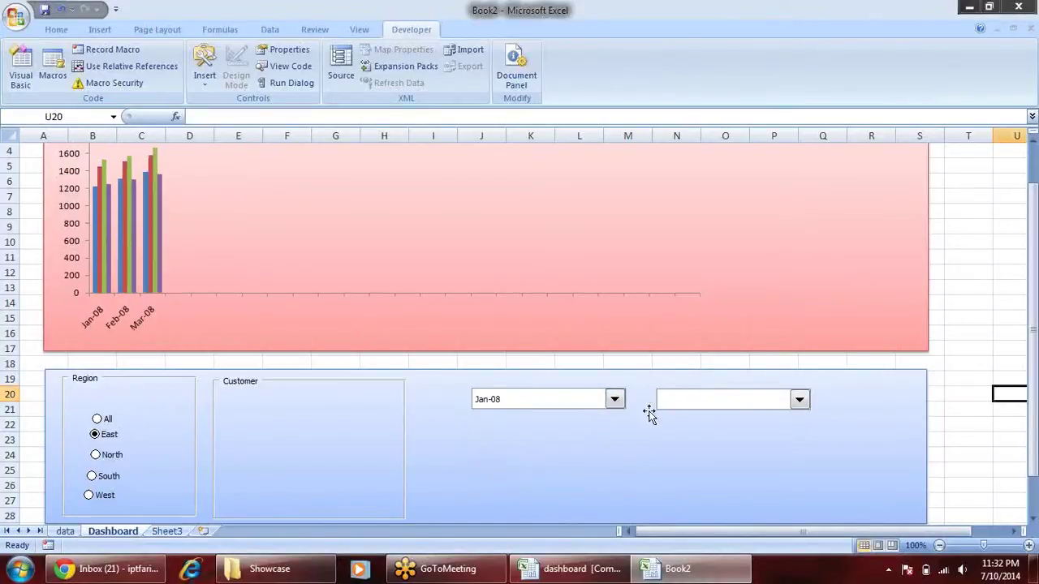
{"action": "left_click", "coordinate": [800, 402]}
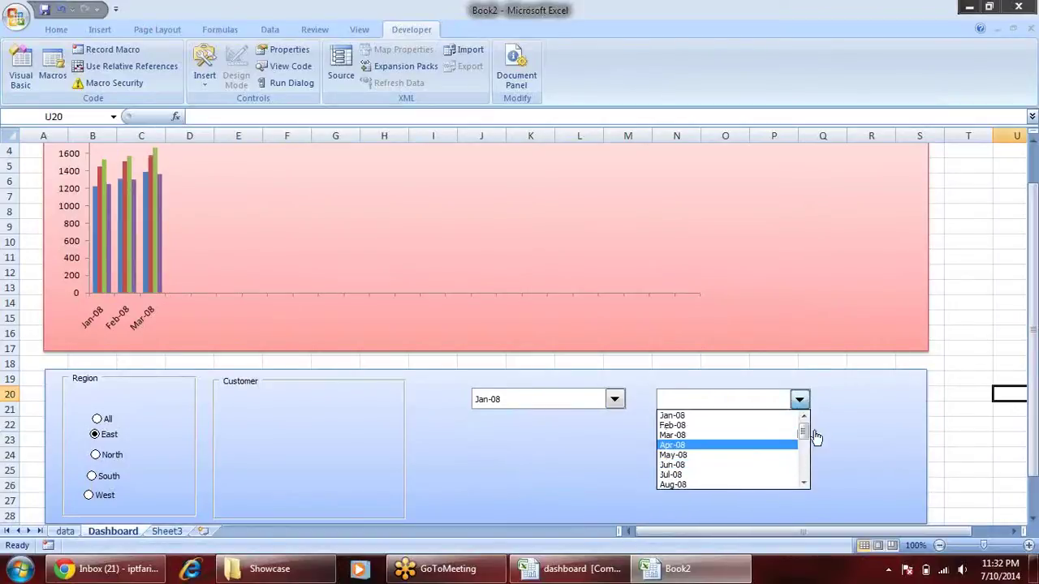
{"action": "left_click_drag", "start_coordinate": [804, 432], "coordinate": [800, 486]}
{"action": "left_click", "coordinate": [726, 465]}
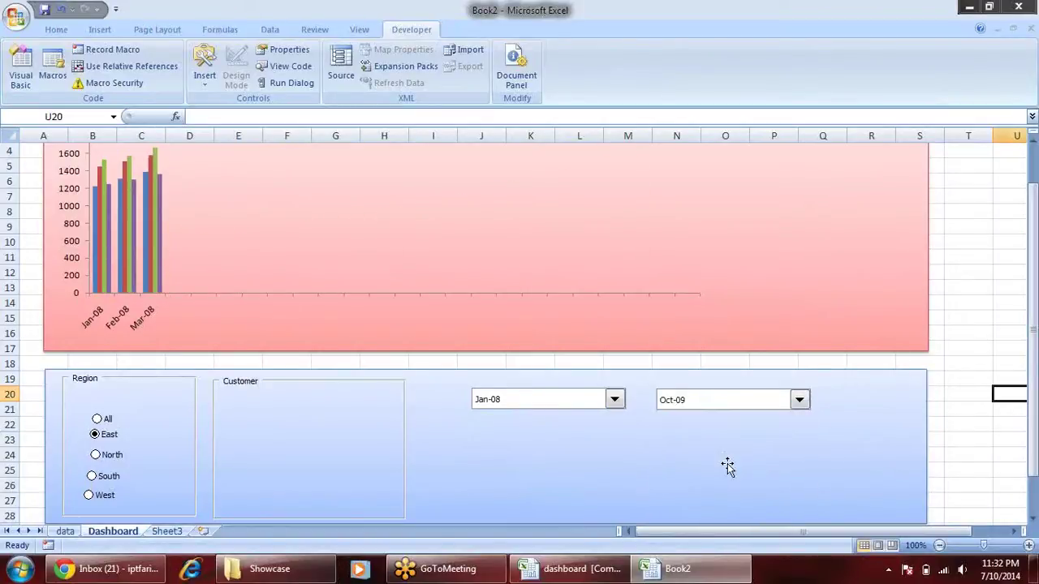
{"action": "left_click", "coordinate": [800, 400]}
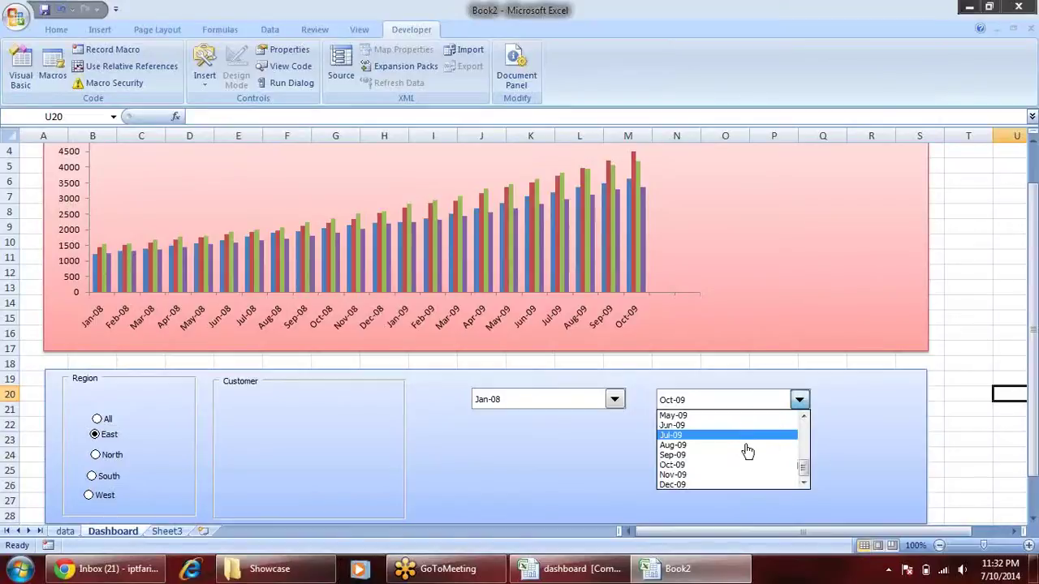
{"action": "left_click", "coordinate": [751, 434]}
{"action": "left_click", "coordinate": [800, 403]}
{"action": "left_click", "coordinate": [746, 429]}
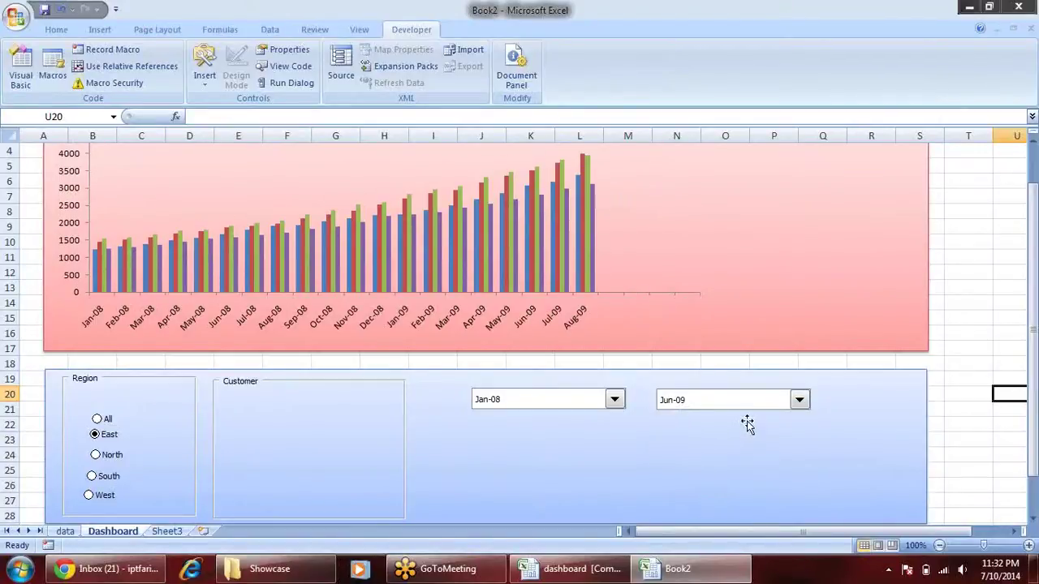
Set the start month to Jan-08 and the end month to Dec-09, covering all 24 months.
{"action": "left_click", "coordinate": [618, 399]}
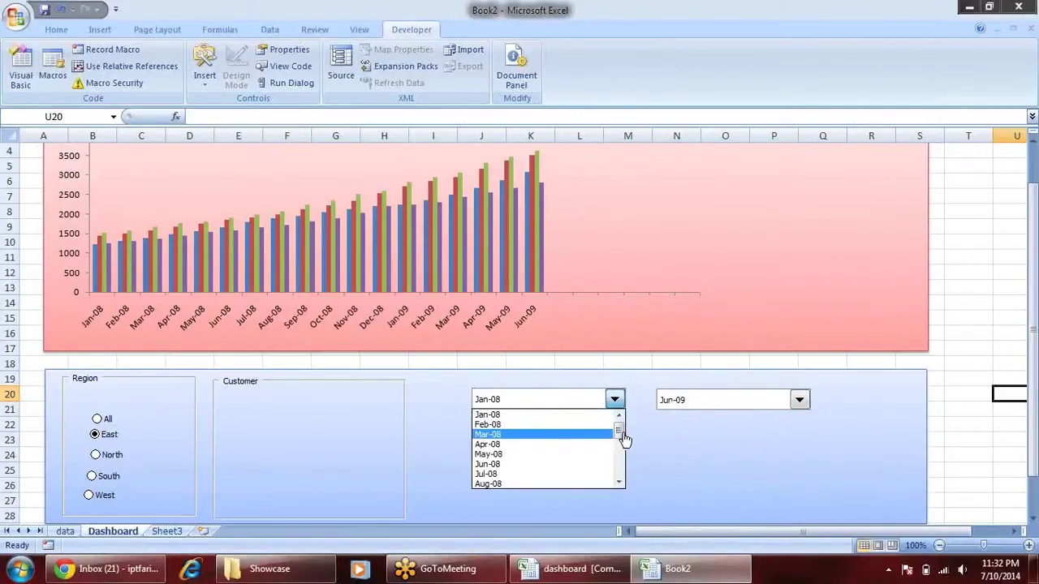
{"action": "left_click", "coordinate": [583, 456]}
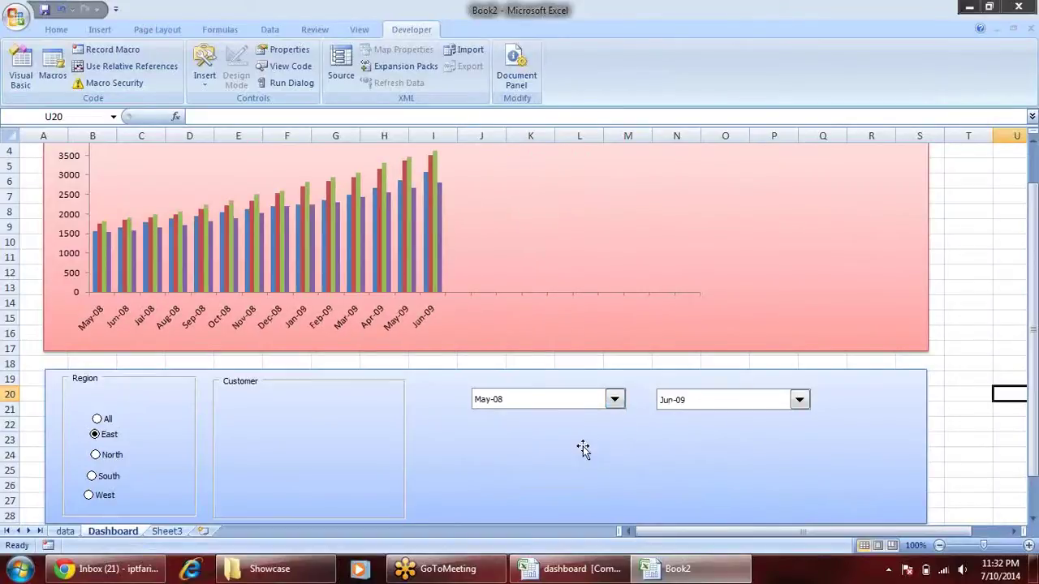
{"action": "left_click", "coordinate": [614, 399]}
{"action": "left_click_drag", "start_coordinate": [619, 445], "coordinate": [619, 415]}
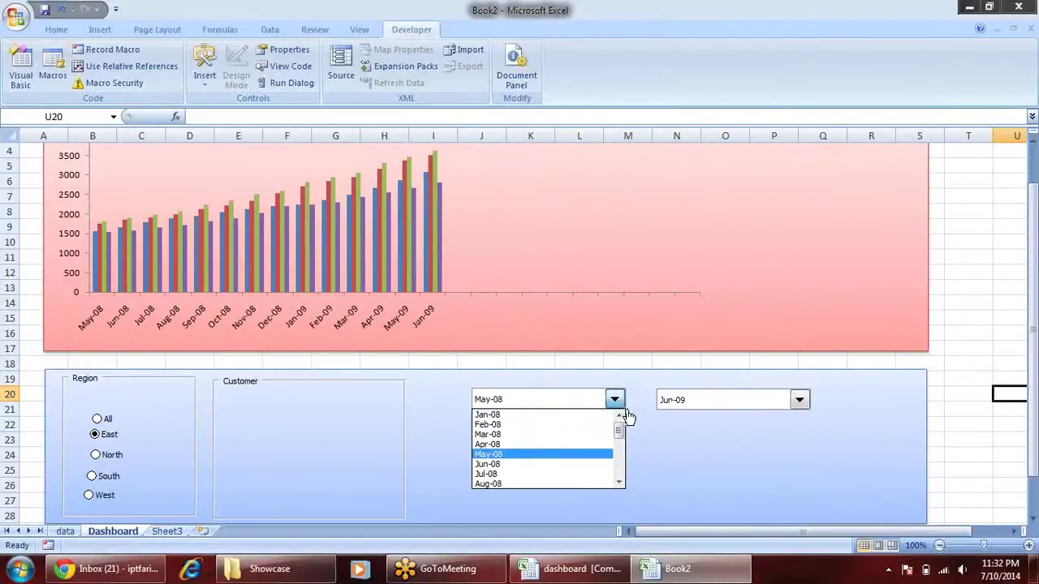
{"action": "left_click", "coordinate": [604, 415]}
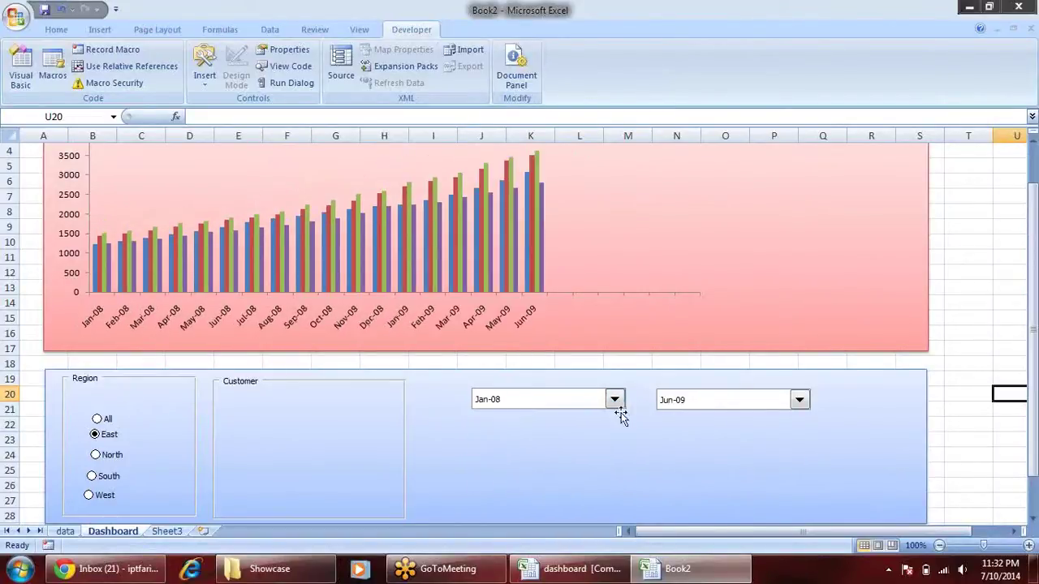
{"action": "left_click", "coordinate": [799, 400]}
{"action": "left_click", "coordinate": [803, 462]}
{"action": "left_click_drag", "start_coordinate": [801, 458], "coordinate": [803, 474]}
{"action": "left_click", "coordinate": [759, 484]}
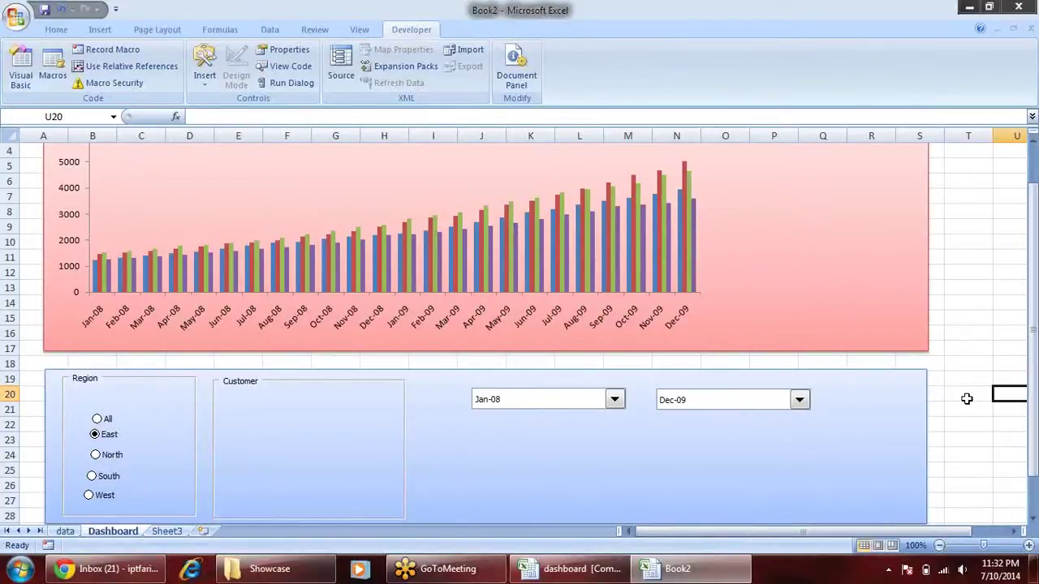
Review the full-range chart, then bring up the reference gauge dashboard workbook.
{"action": "scroll", "coordinate": [967, 398], "scroll_direction": "up", "scroll_amount": 1}
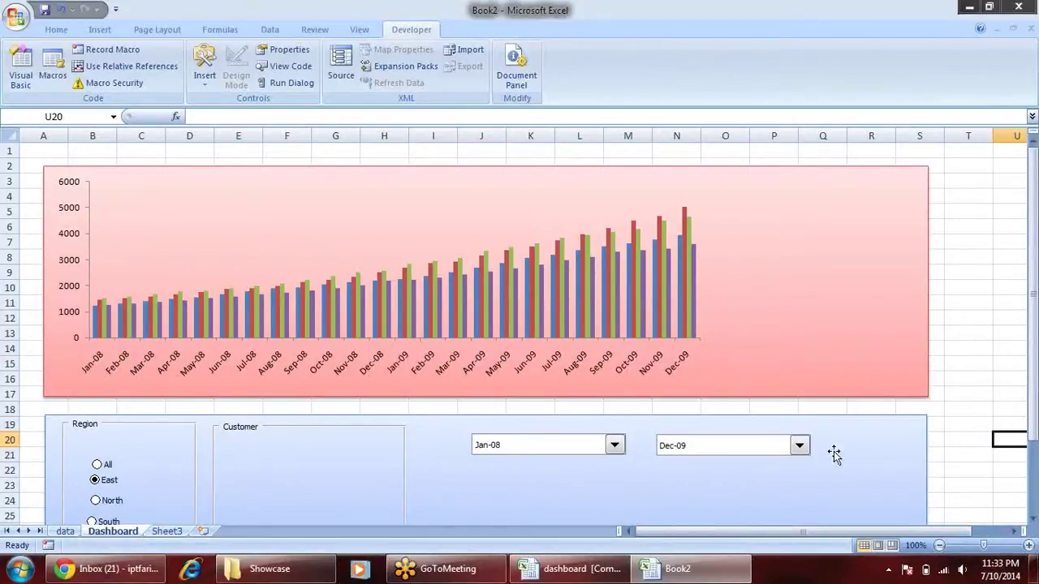
{"action": "scroll", "coordinate": [920, 432], "scroll_direction": "down", "scroll_amount": 2}
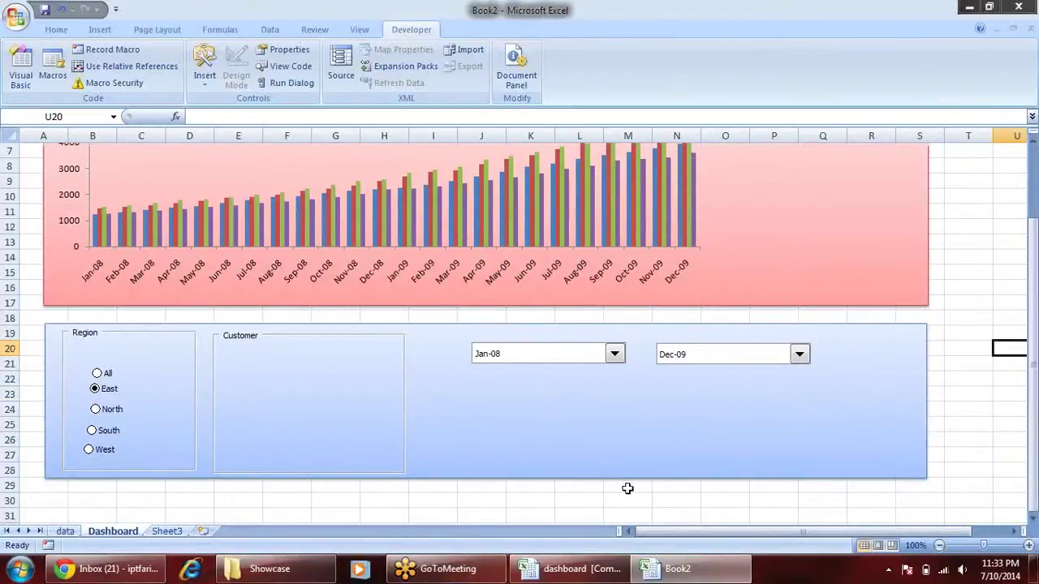
{"action": "scroll", "coordinate": [627, 488], "scroll_direction": "up", "scroll_amount": 1}
{"action": "scroll", "coordinate": [627, 488], "scroll_direction": "up", "scroll_amount": 1}
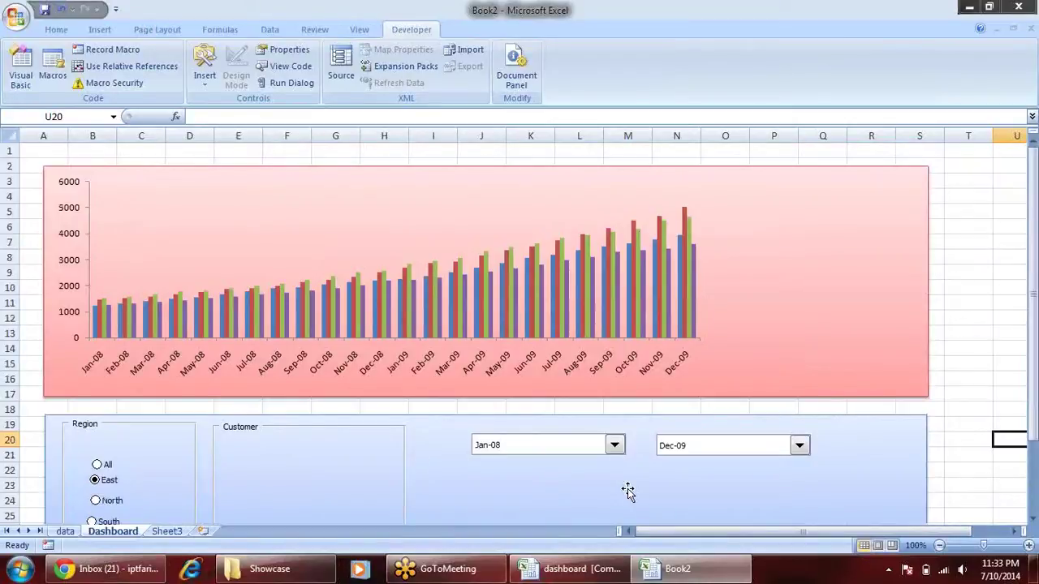
{"action": "scroll", "coordinate": [627, 488], "scroll_direction": "down", "scroll_amount": 1}
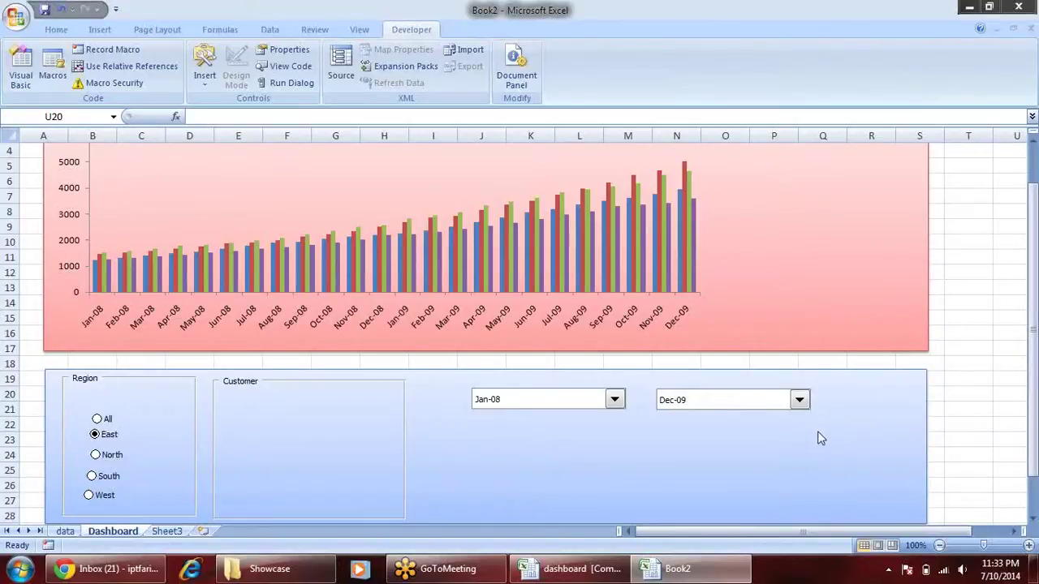
{"action": "scroll", "coordinate": [890, 417], "scroll_direction": "down", "scroll_amount": 3}
{"action": "scroll", "coordinate": [890, 422], "scroll_direction": "up", "scroll_amount": 3}
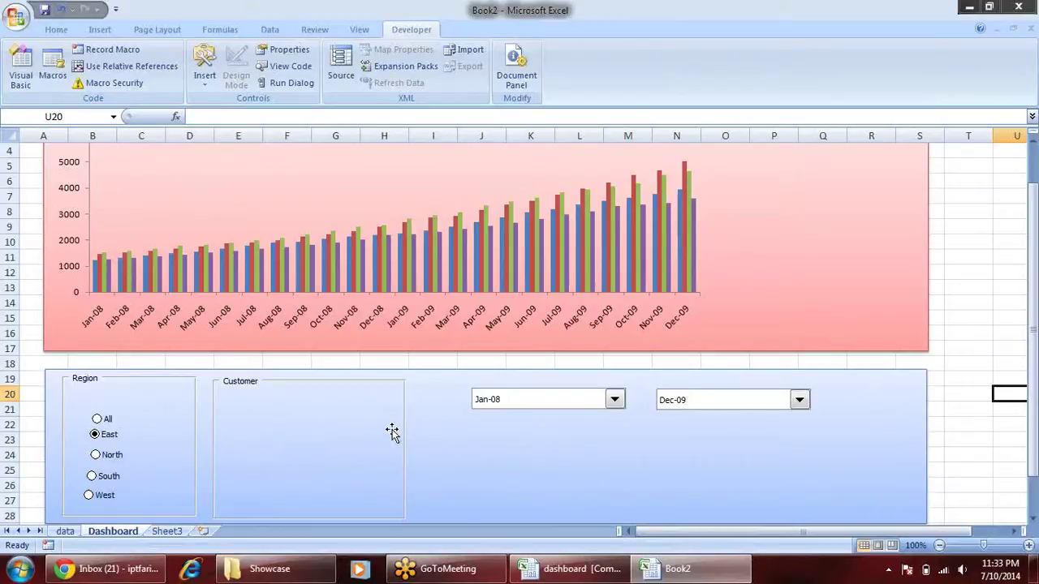
{"action": "scroll", "coordinate": [651, 369], "scroll_direction": "up", "scroll_amount": 1}
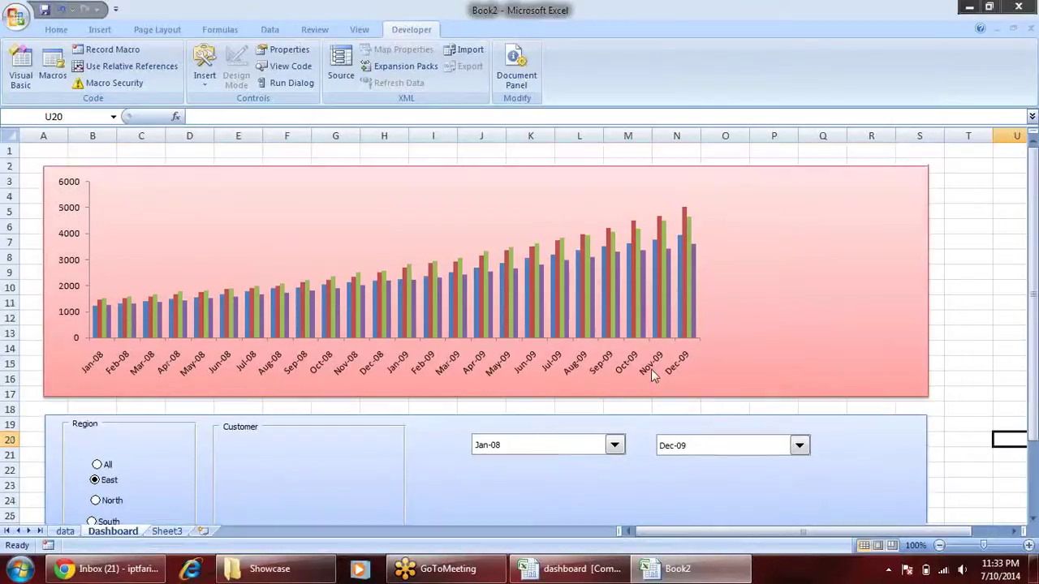
{"action": "right_click", "coordinate": [636, 301]}
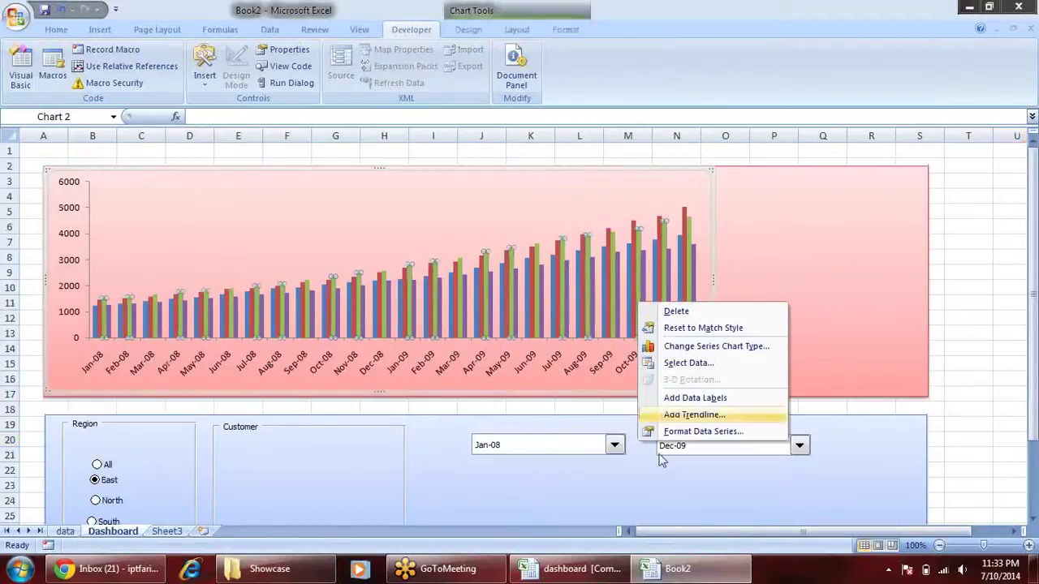
{"action": "left_click", "coordinate": [526, 570]}
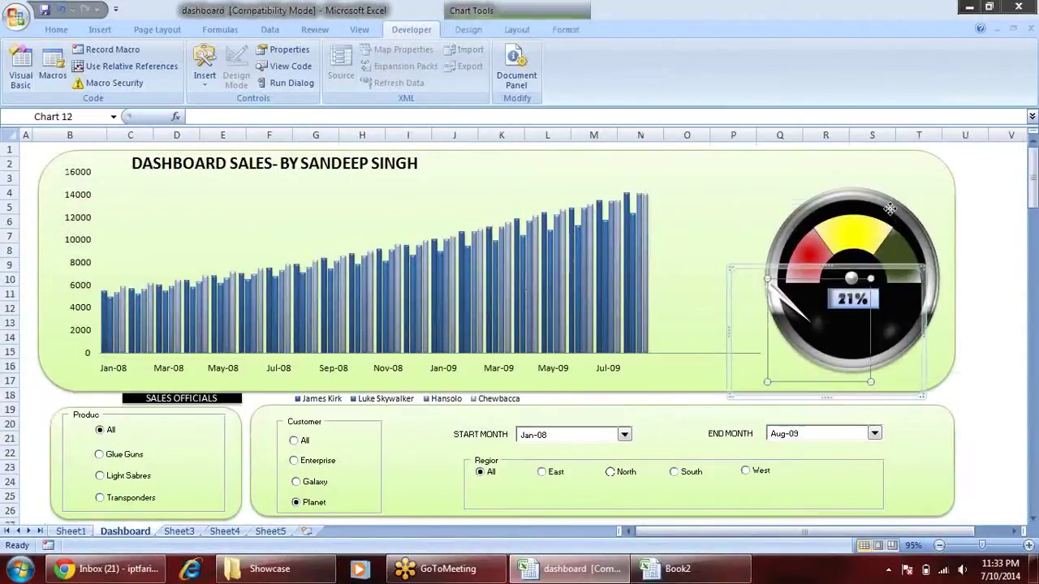
{"action": "left_click", "coordinate": [891, 220]}
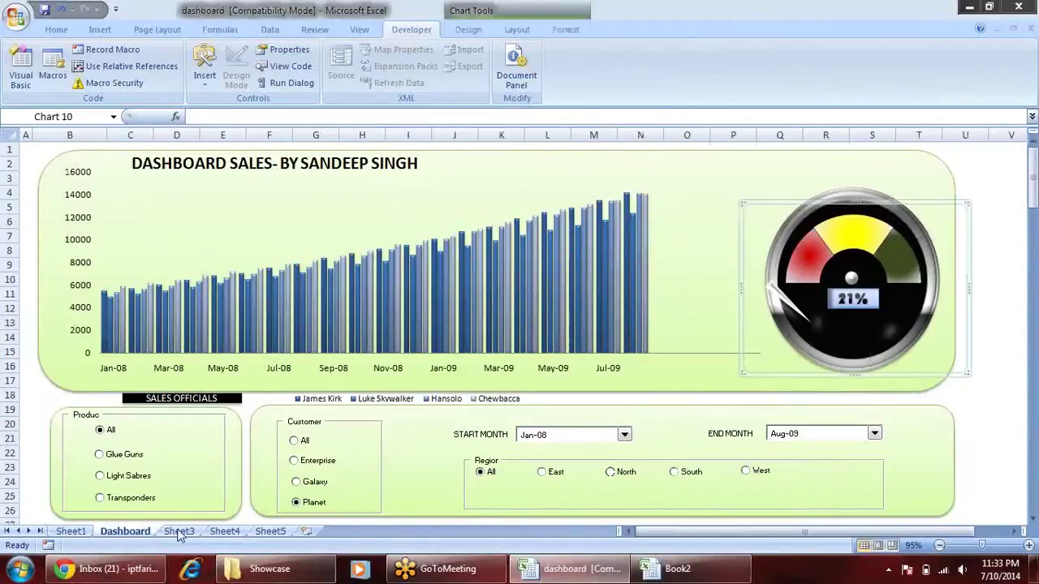
{"action": "left_click", "coordinate": [70, 530]}
{"action": "scroll", "coordinate": [578, 371], "scroll_direction": "up", "scroll_amount": 5}
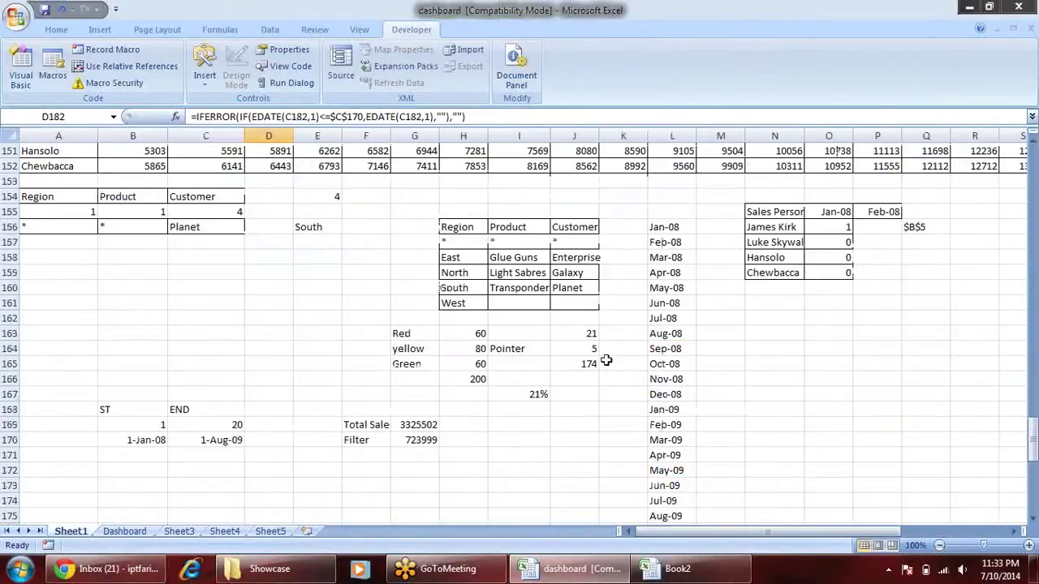
{"action": "left_click_drag", "start_coordinate": [417, 335], "coordinate": [470, 379]}
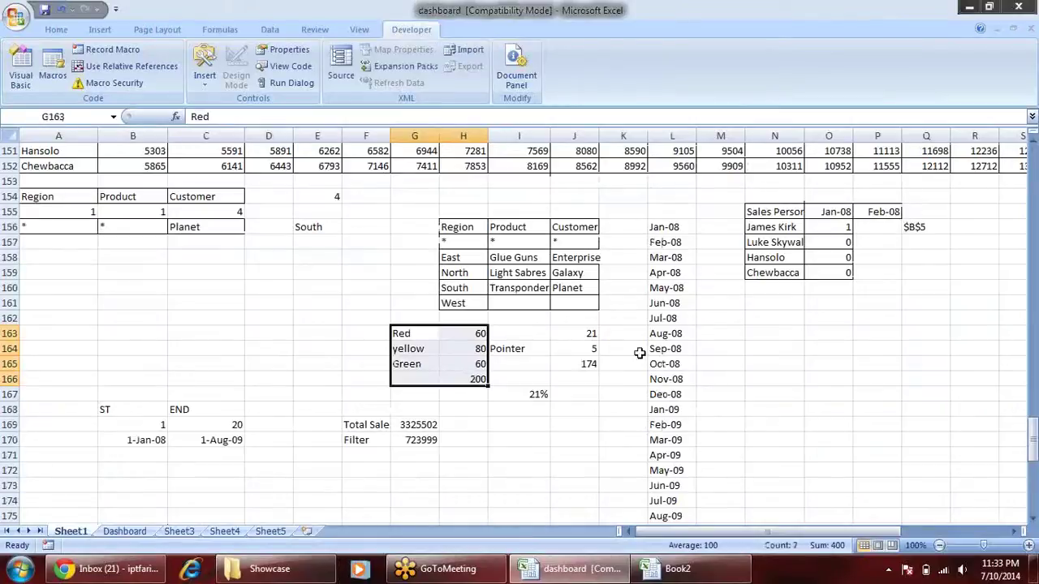
{"action": "left_click", "coordinate": [542, 328]}
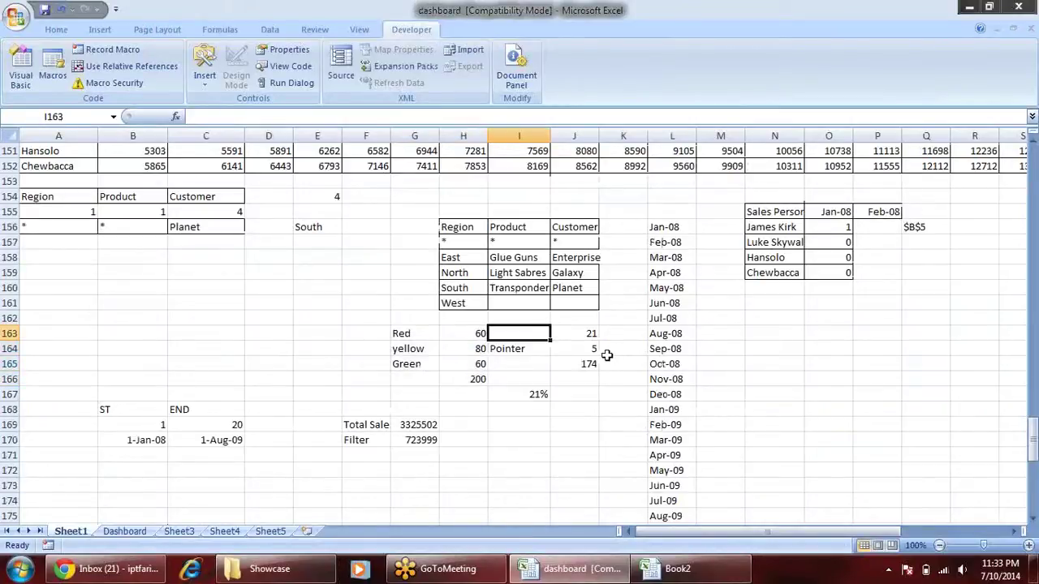
{"action": "left_click", "coordinate": [581, 346]}
{"action": "left_click", "coordinate": [582, 332]}
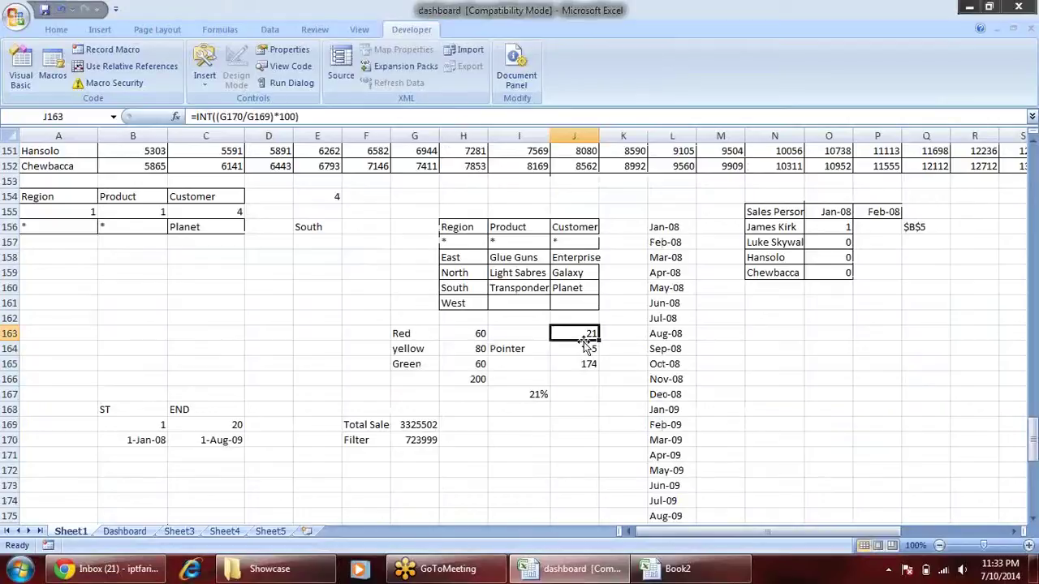
{"action": "double_click", "coordinate": [582, 336]}
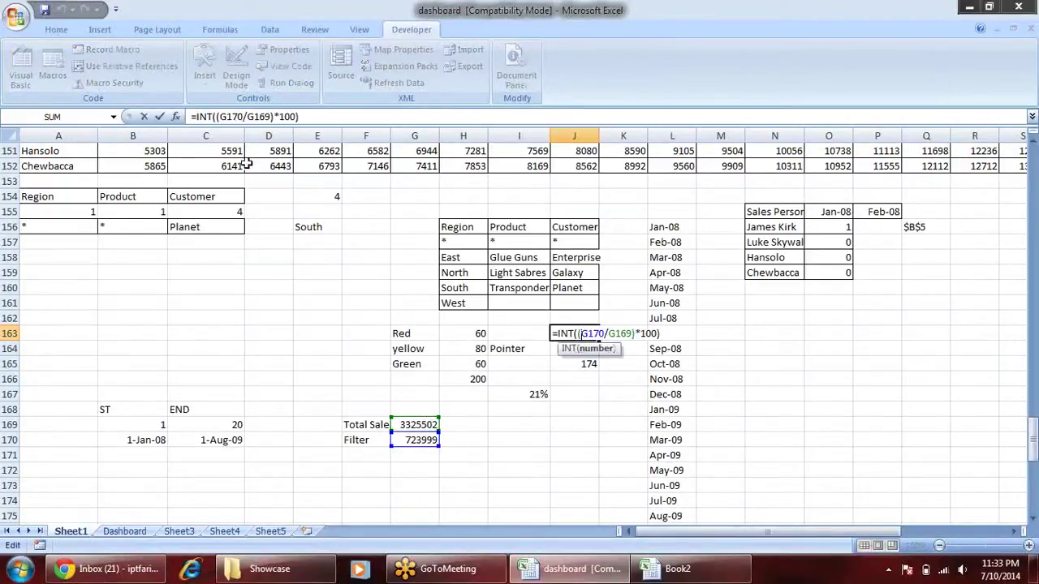
{"action": "key", "text": "Return"}
{"action": "left_click", "coordinate": [424, 440]}
{"action": "scroll", "coordinate": [410, 397], "scroll_direction": "down", "scroll_amount": 4}
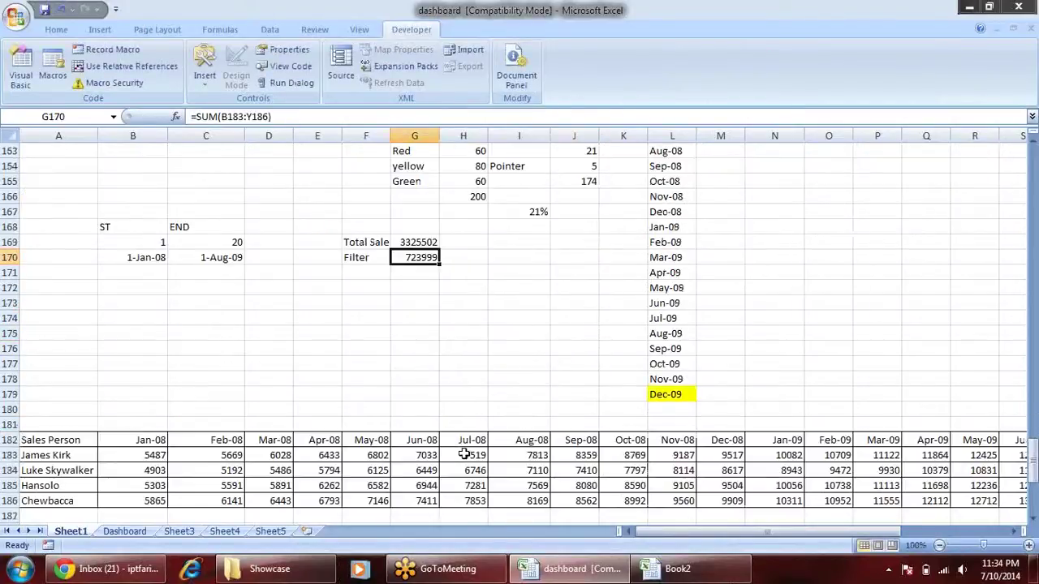
{"action": "scroll", "coordinate": [361, 378], "scroll_direction": "down", "scroll_amount": 3}
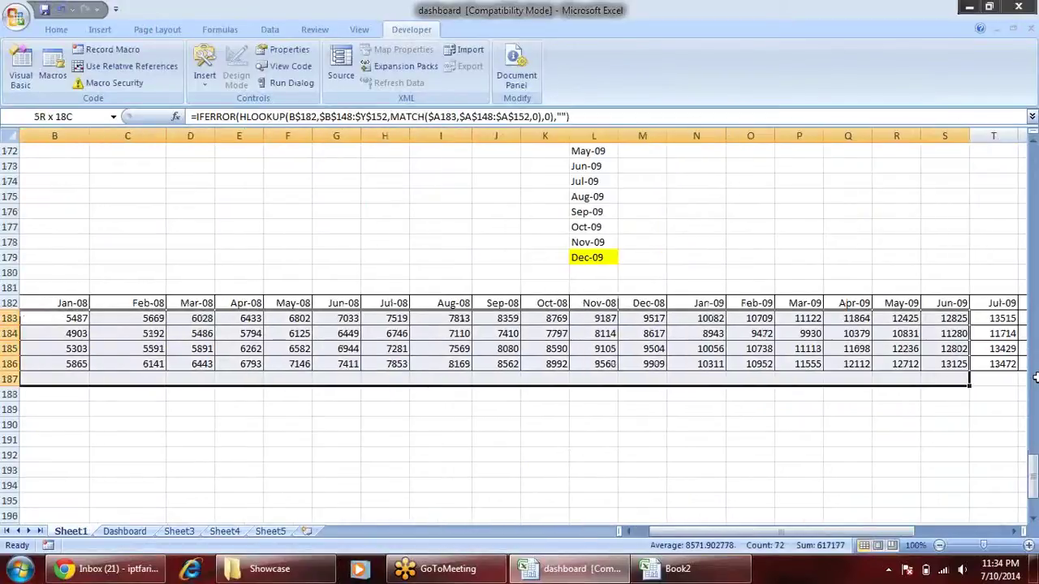
{"action": "left_click_drag", "start_coordinate": [162, 318], "coordinate": [800, 382]}
{"action": "scroll", "coordinate": [598, 427], "scroll_direction": "up", "scroll_amount": 6}
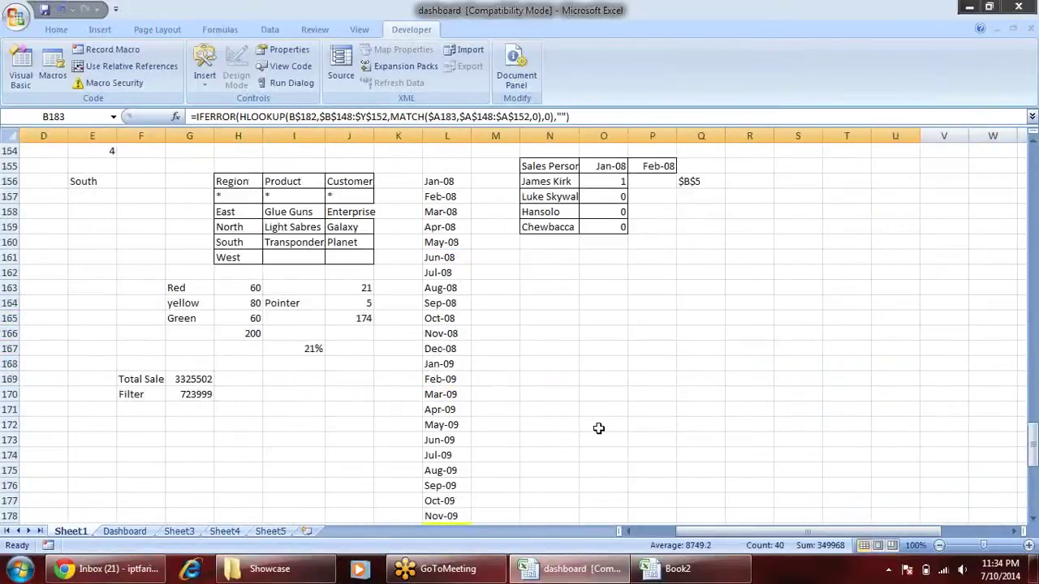
{"action": "left_click", "coordinate": [194, 393]}
{"action": "double_click", "coordinate": [363, 279]}
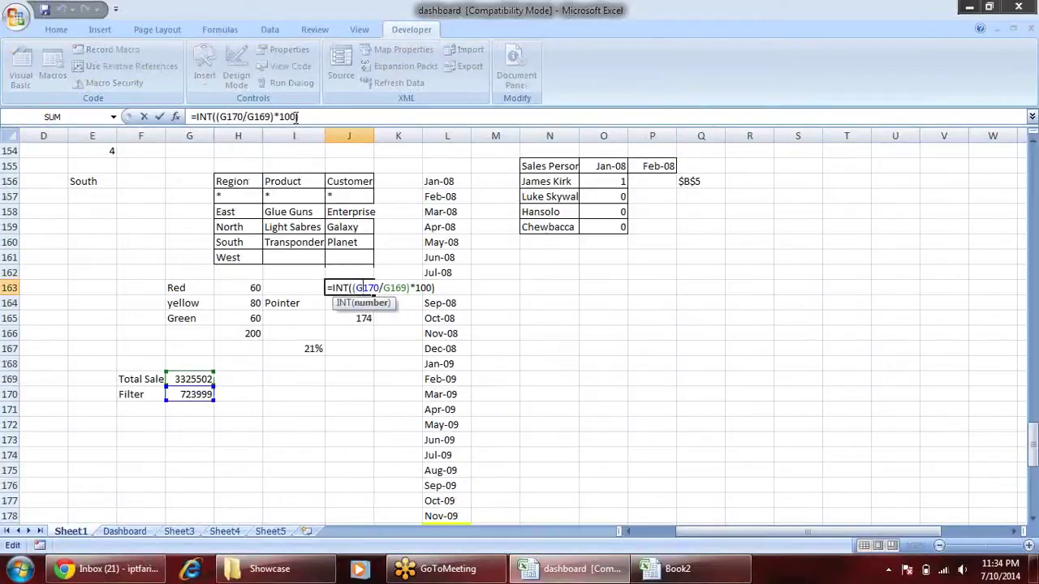
{"action": "key", "text": "Return"}
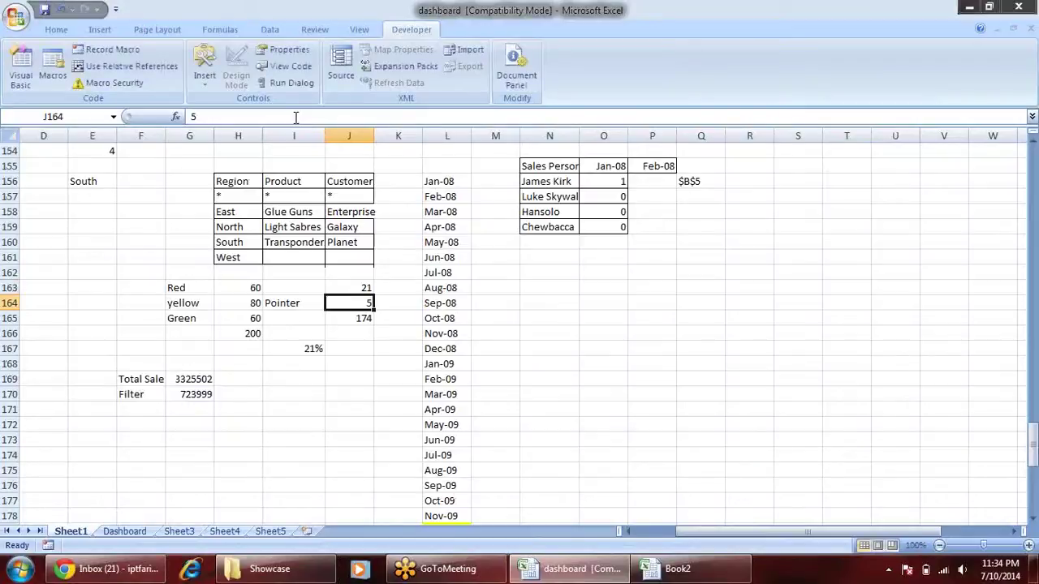
{"action": "left_click", "coordinate": [367, 288]}
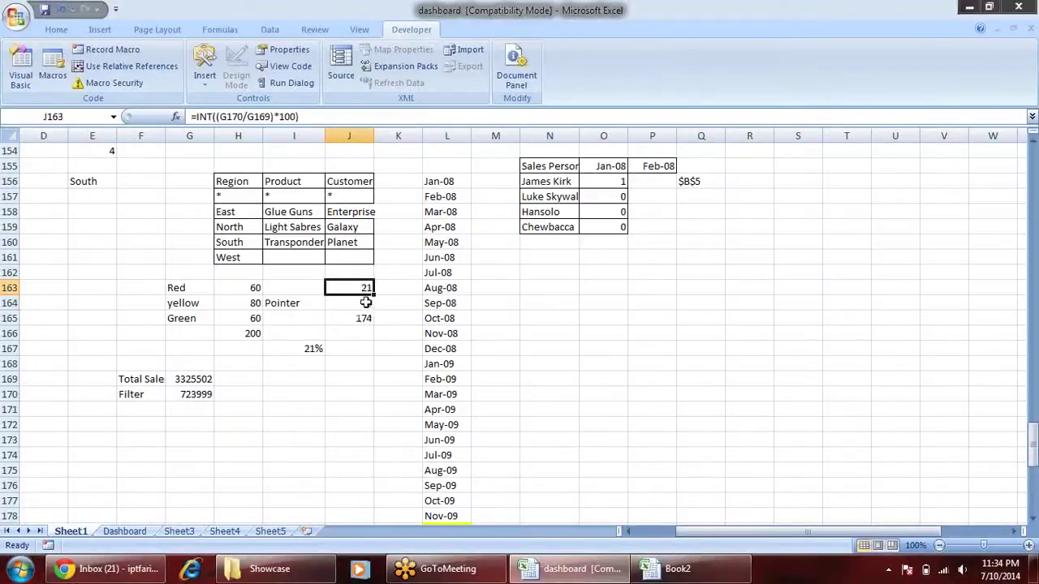
{"action": "left_click_drag", "start_coordinate": [357, 317], "coordinate": [185, 288]}
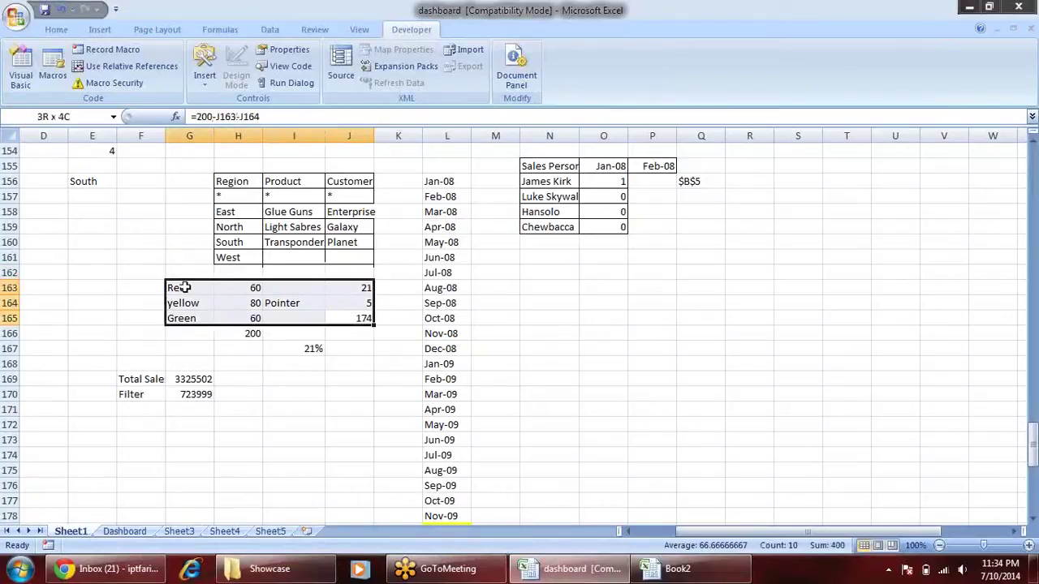
{"action": "left_click", "coordinate": [355, 288]}
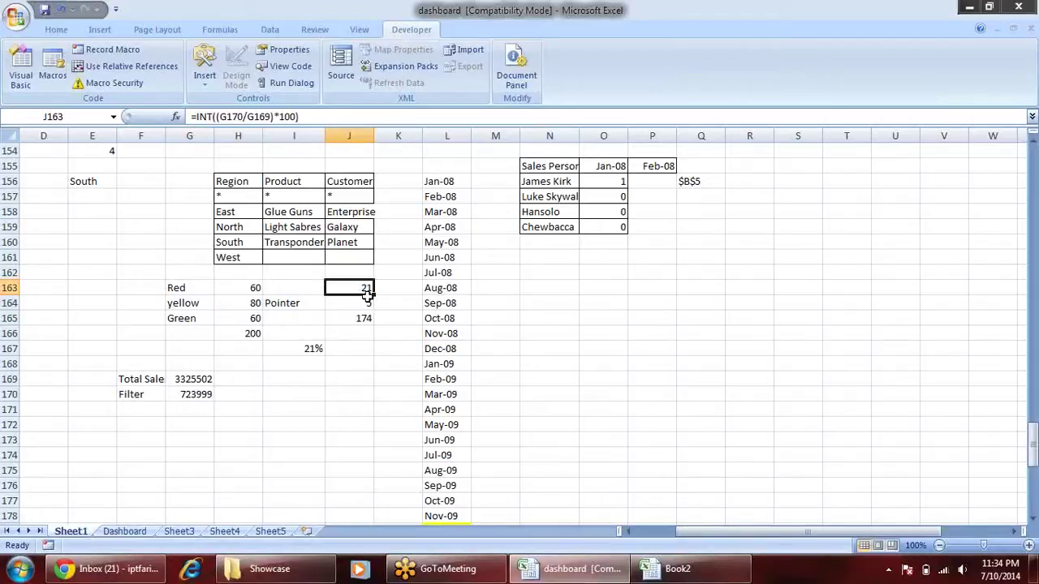
{"action": "left_click", "coordinate": [203, 395]}
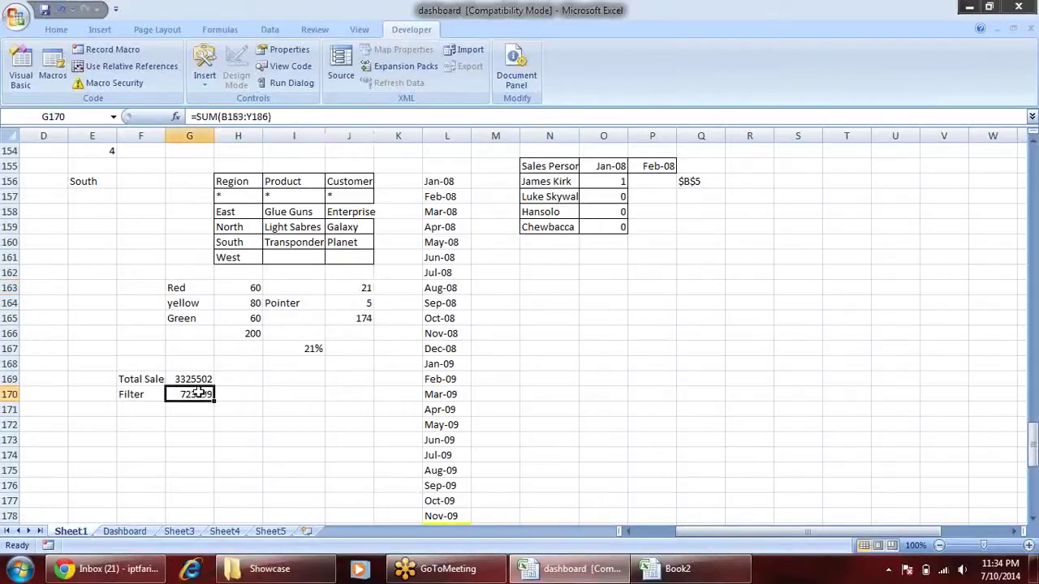
{"action": "left_click_drag", "start_coordinate": [730, 532], "coordinate": [682, 532]}
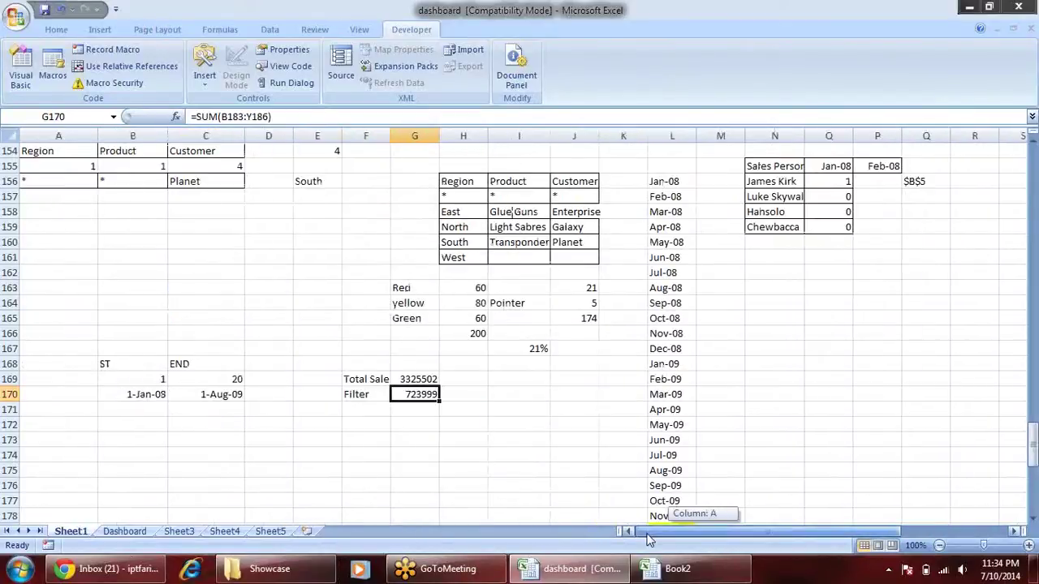
Enter 10 as the END value in C169 and check the recalculated G170, G169 and J163.
{"action": "left_click", "coordinate": [255, 380]}
{"action": "left_click", "coordinate": [230, 378]}
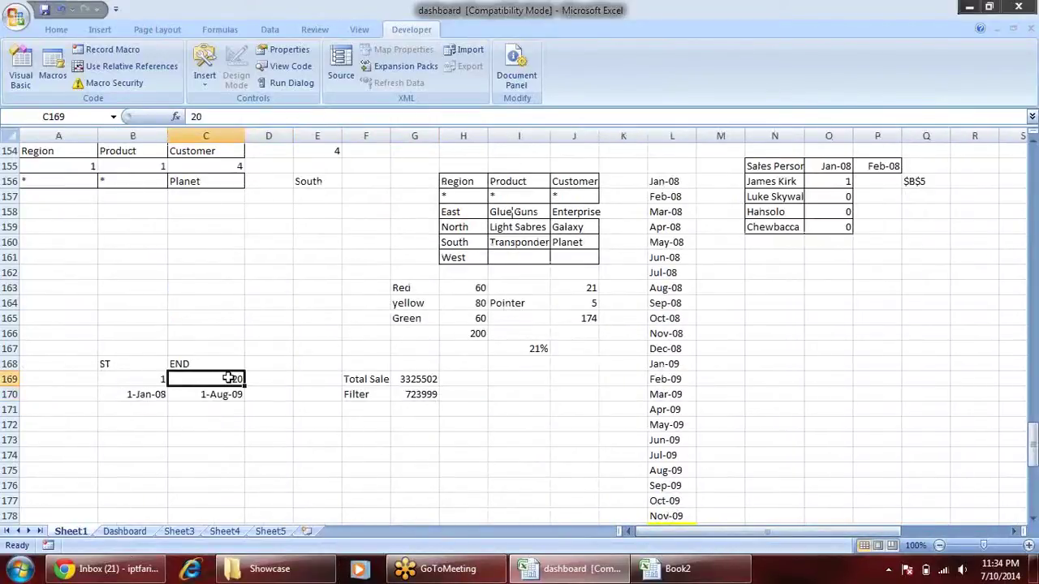
{"action": "type", "text": "10"}
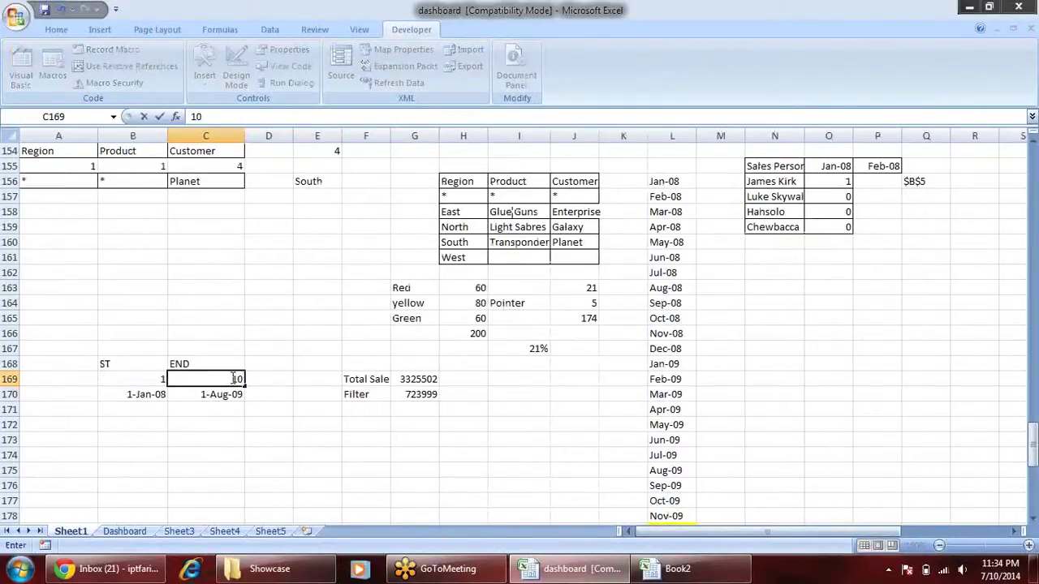
{"action": "left_click", "coordinate": [323, 322]}
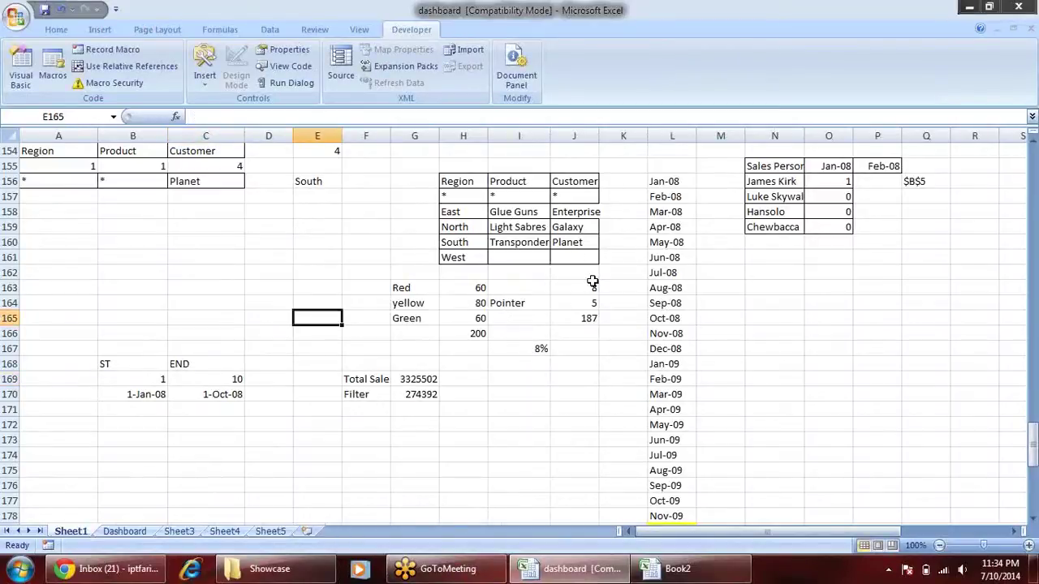
{"action": "left_click", "coordinate": [592, 286]}
{"action": "left_click", "coordinate": [426, 395]}
{"action": "left_click", "coordinate": [434, 377]}
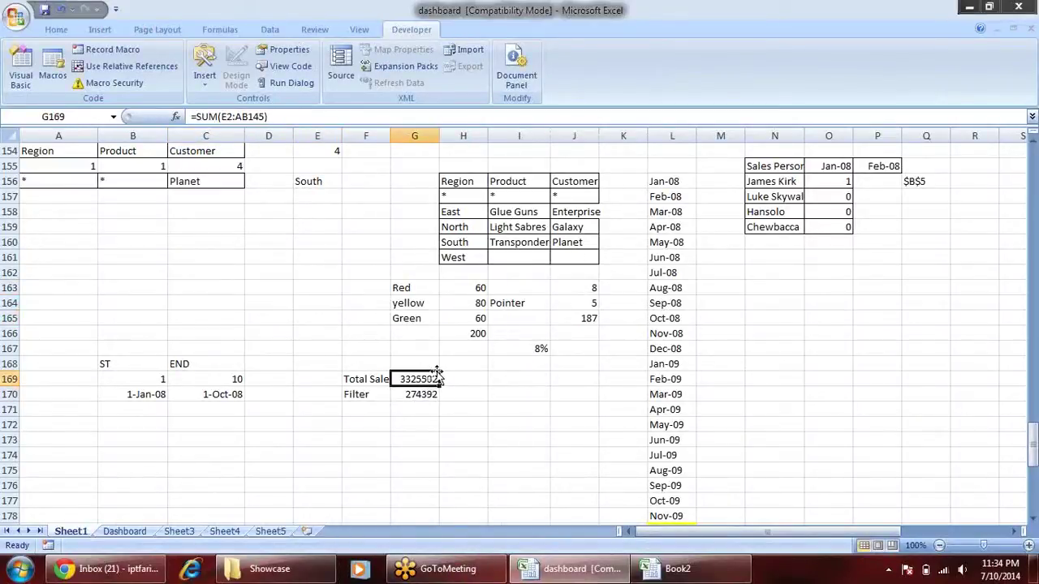
{"action": "left_click", "coordinate": [591, 286]}
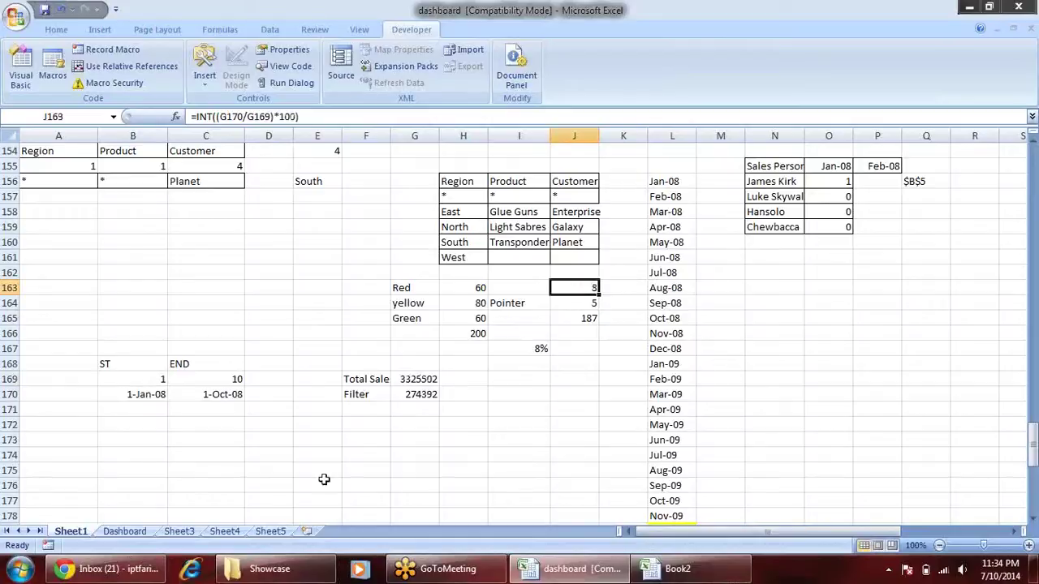
On the Dashboard sheet, drag the gauge's needle pie so it points into the red zone.
{"action": "left_click", "coordinate": [125, 530]}
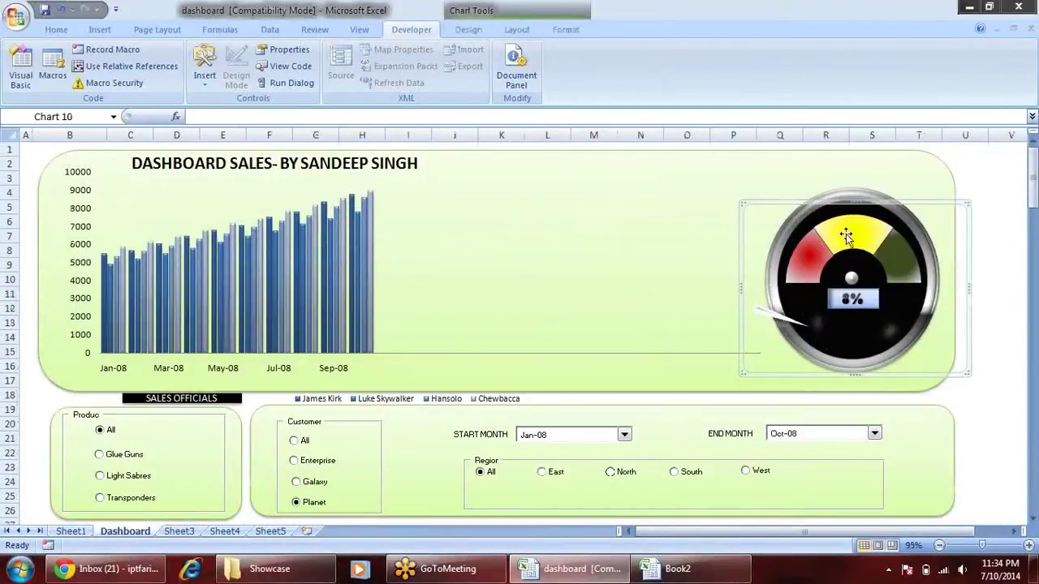
{"action": "left_click", "coordinate": [837, 207]}
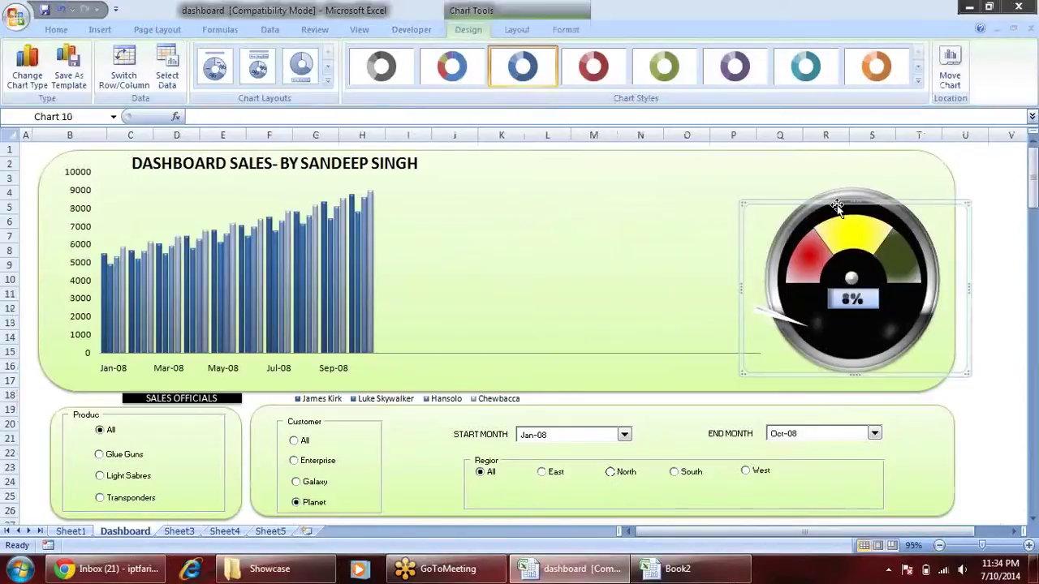
{"action": "left_click", "coordinate": [863, 266]}
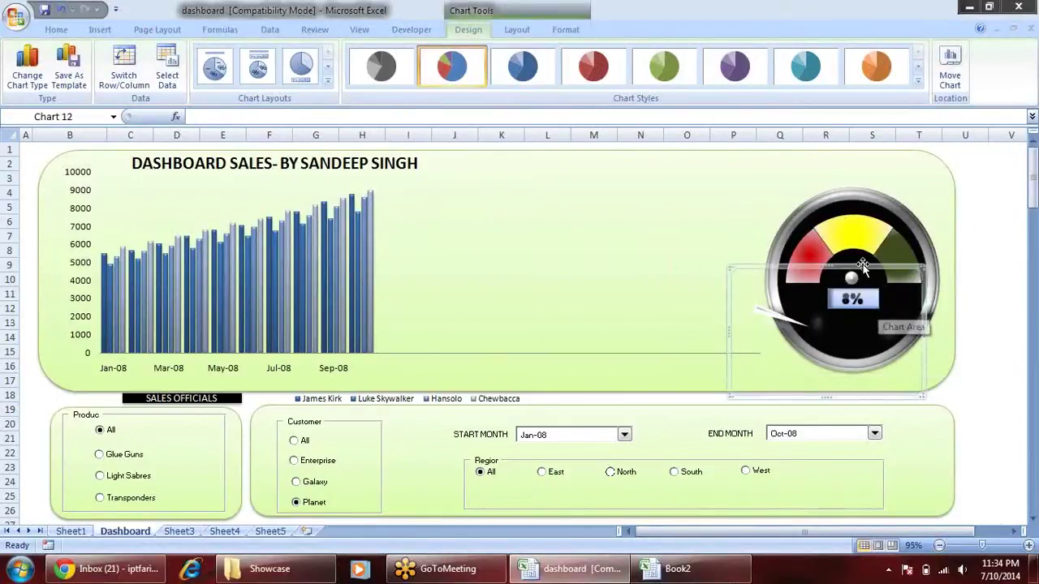
{"action": "left_click_drag", "start_coordinate": [862, 266], "coordinate": [890, 203]}
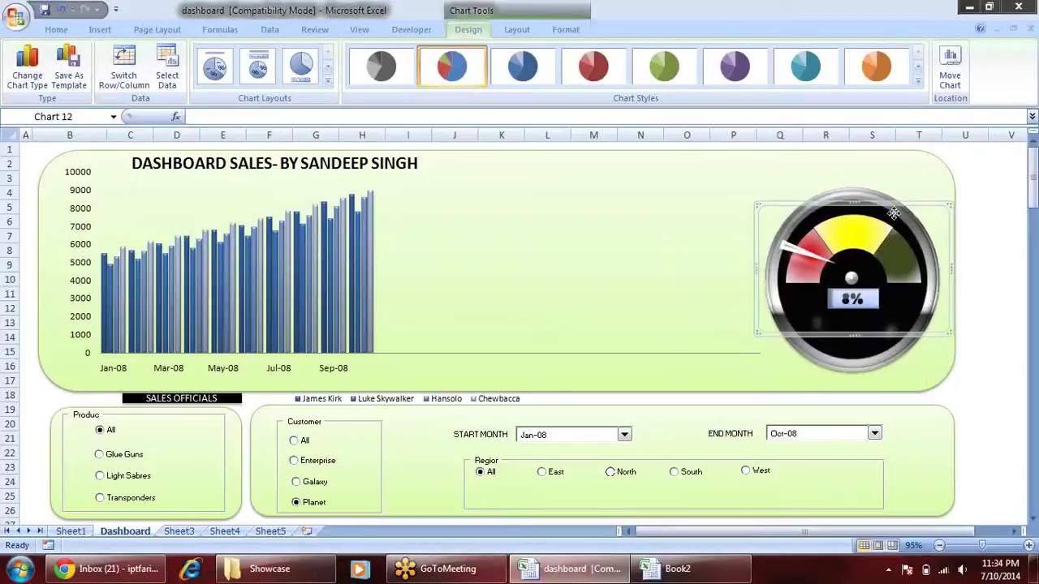
{"action": "left_click_drag", "start_coordinate": [893, 213], "coordinate": [910, 217]}
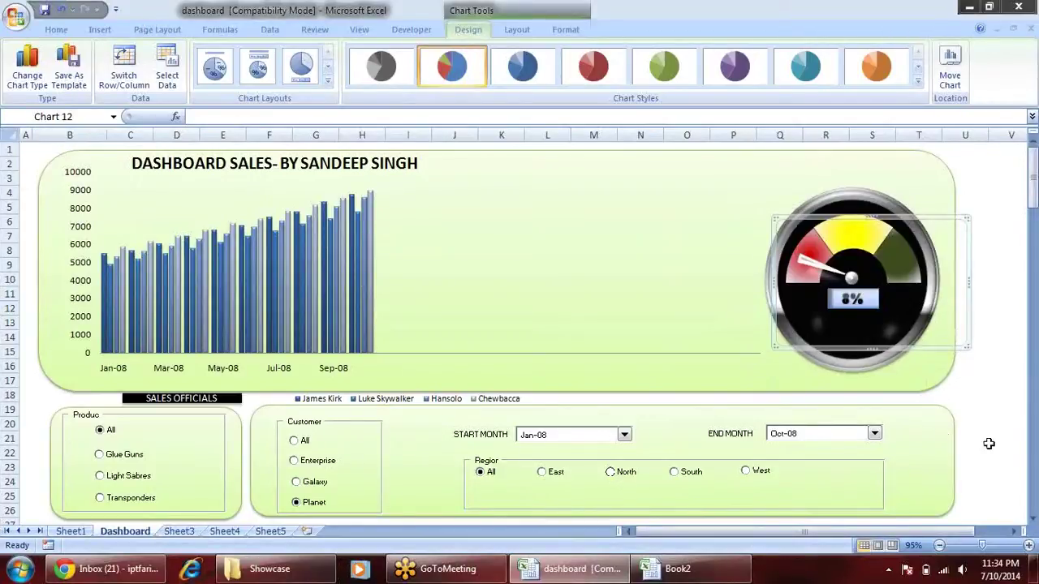
{"action": "left_click", "coordinate": [997, 436]}
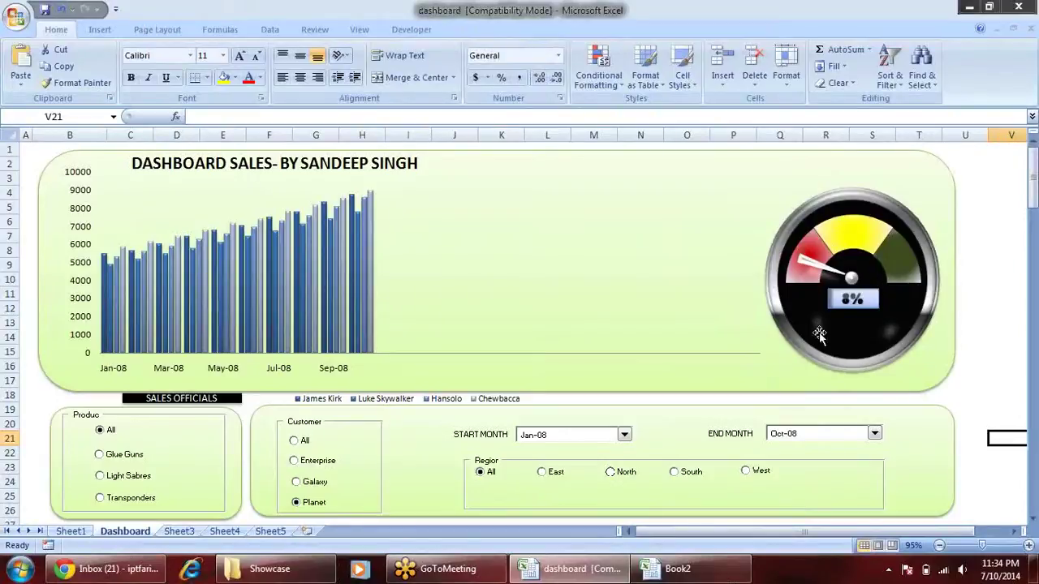